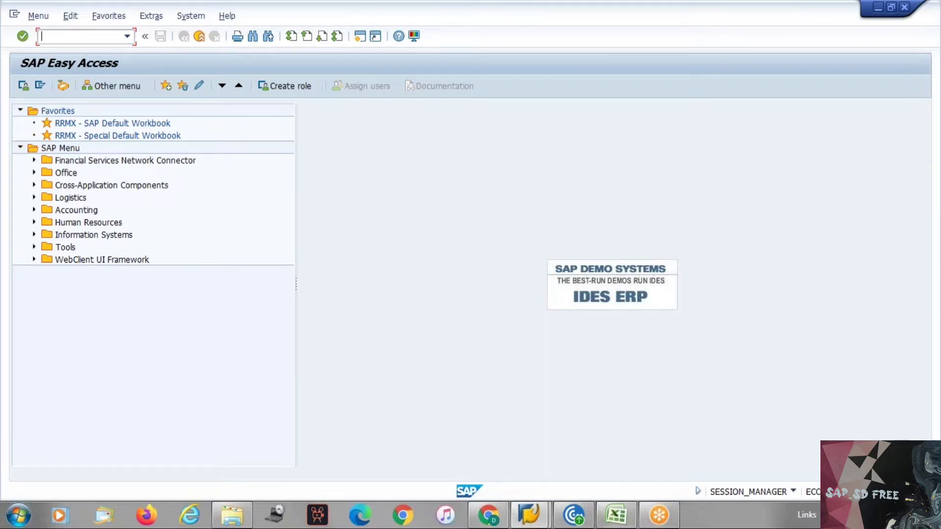
# Bring the SAP SD workbook forward and scroll Master Data to the partner notes at row 40
pyautogui.click(611, 525)
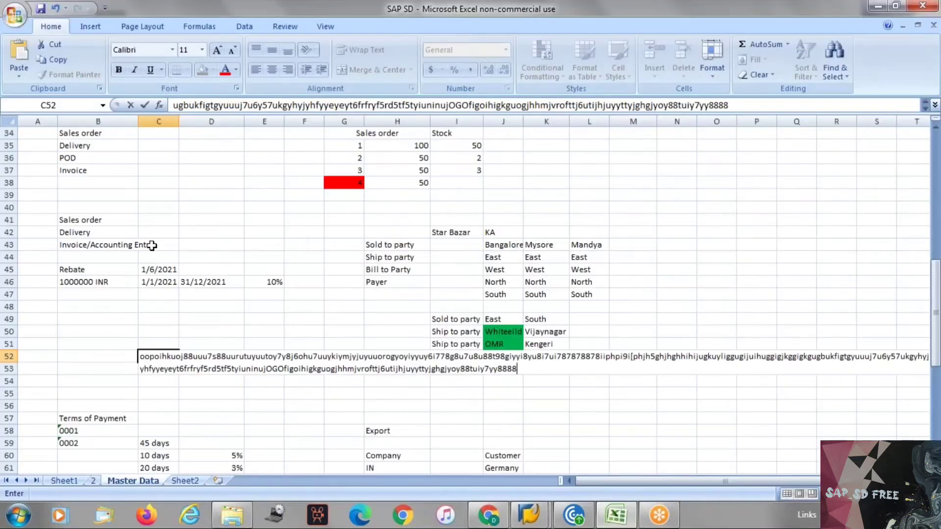
pyautogui.scroll(-1, 152, 246)
pyautogui.scroll(-1, 152, 236)
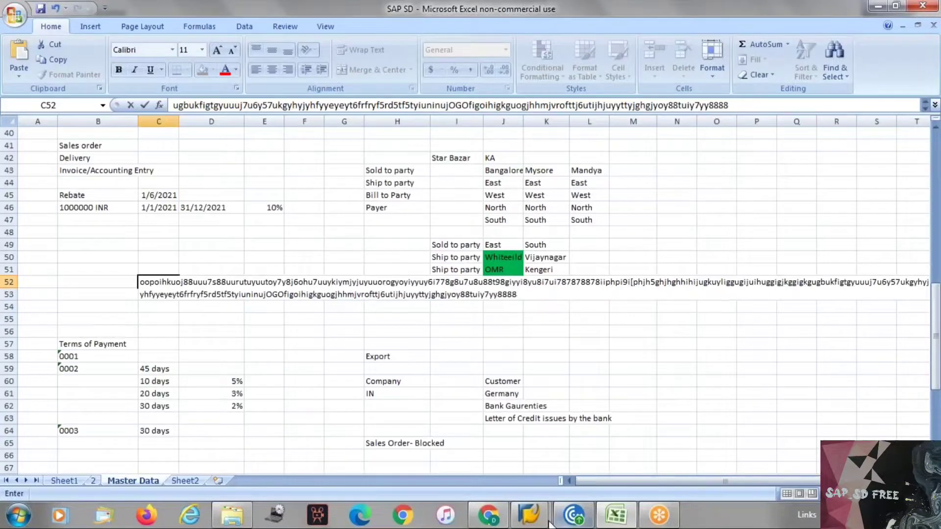
# Return to SAP, run SPRO and open the SAP Reference IMG
pyautogui.moveTo(536, 520)
pyautogui.click(612, 446)
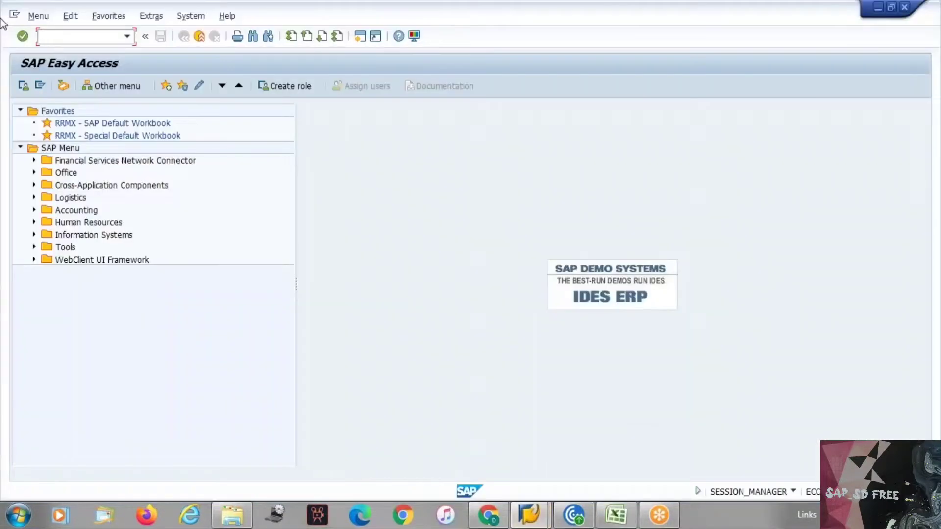
pyautogui.write('spro')
pyautogui.press('Return')
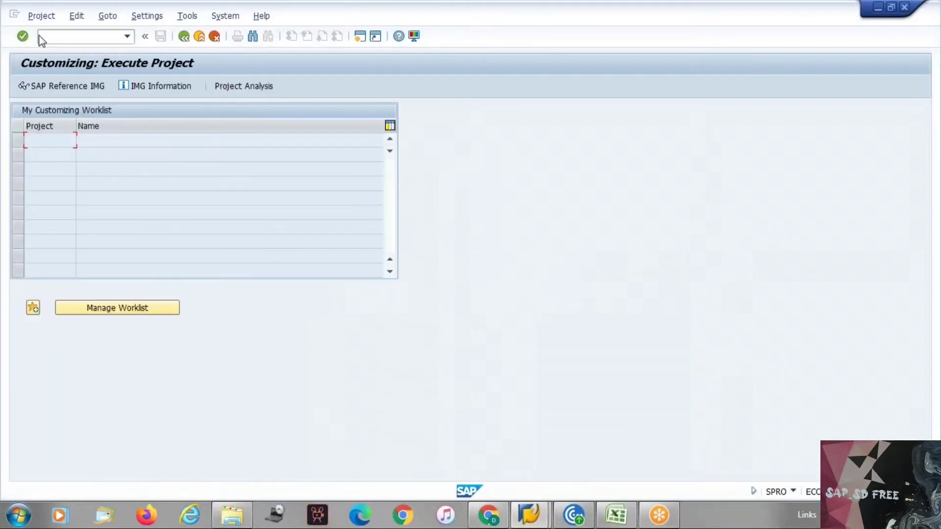
pyautogui.click(75, 90)
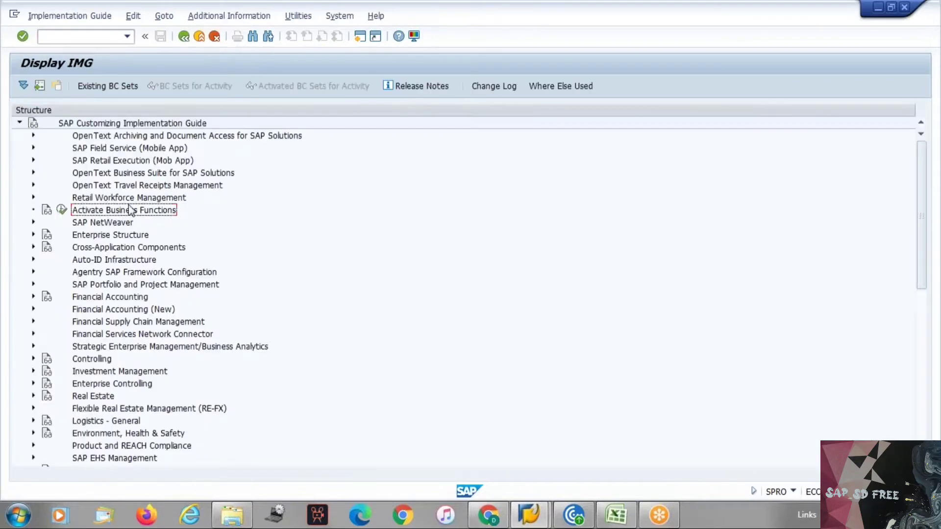
# Expand Sales and Distribution and its Basic Functions in the guide tree
pyautogui.press('Down')
pyautogui.press('Down')
pyautogui.press('Down')
pyautogui.press('Down')
pyautogui.press('Down')
pyautogui.press('Down')
pyautogui.press('Down')
pyautogui.press('Down')
pyautogui.press('Down')
pyautogui.press('Down')
pyautogui.press('Down')
pyautogui.press('Down')
pyautogui.press('Down')
pyautogui.press('Down')
pyautogui.press('Down')
pyautogui.press('Down')
pyautogui.press('Down')
pyautogui.press('Down')
pyautogui.press('Down')
pyautogui.press('Down')
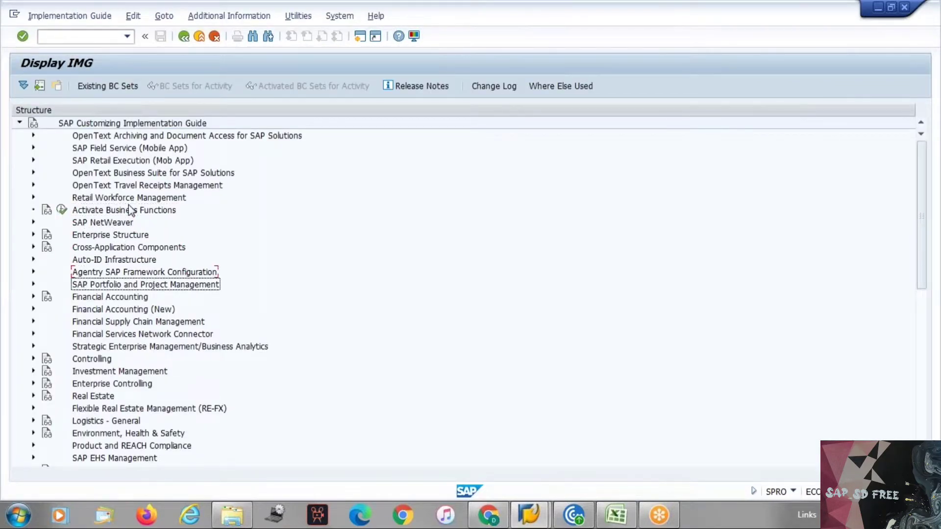
pyautogui.press('Up')
pyautogui.press('Up')
pyautogui.press('Up')
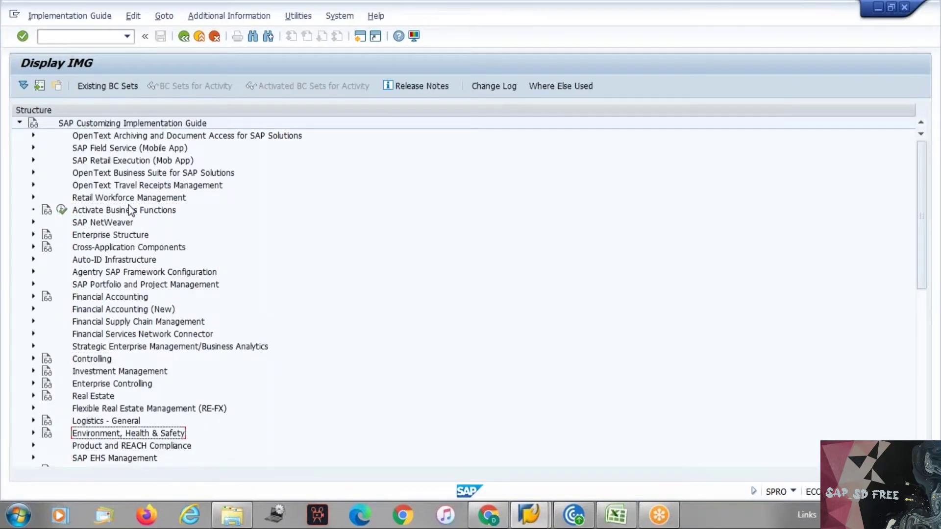
pyautogui.press('Down')
pyautogui.press('Down')
pyautogui.press('Down')
pyautogui.press('Down')
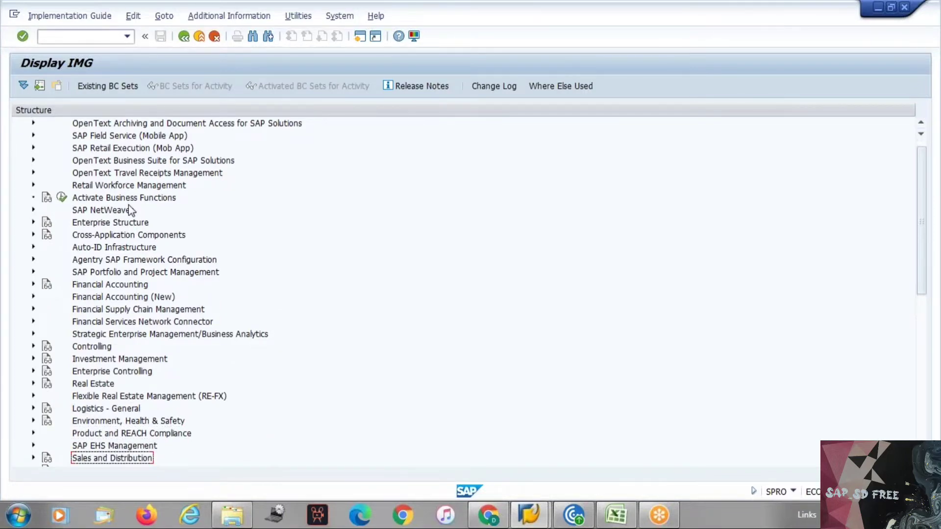
pyautogui.press('Right')
pyautogui.press('Down')
pyautogui.press('Down')
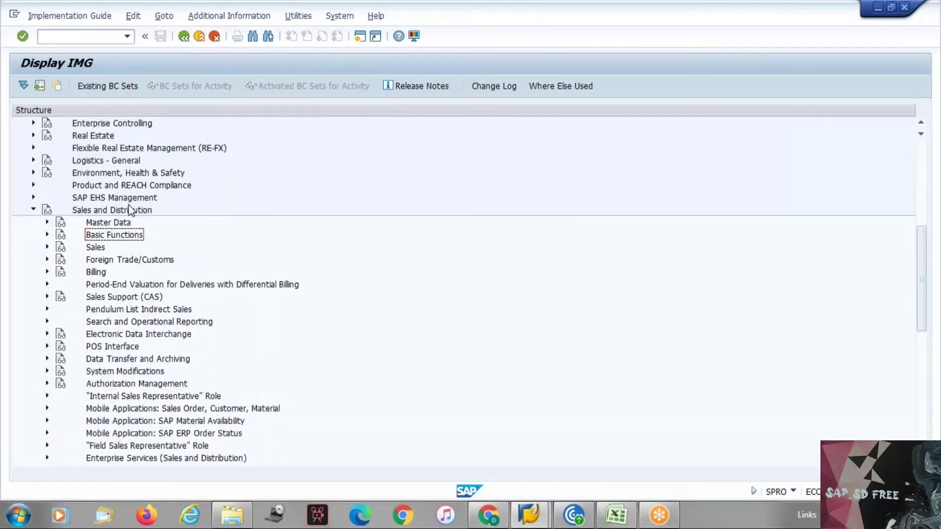
pyautogui.press('Right')
# Expand Partner Determination and execute Set Up Partner Determination
pyautogui.press('Down')
pyautogui.press('Down')
pyautogui.press('Down')
pyautogui.press('Down')
pyautogui.press('Down')
pyautogui.press('Down')
pyautogui.press('Down')
pyautogui.press('Down')
pyautogui.press('Down')
pyautogui.press('Down')
pyautogui.press('Down')
pyautogui.press('Down')
pyautogui.press('Down')
pyautogui.press('Down')
pyautogui.press('Down')
pyautogui.press('Down')
pyautogui.press('Down')
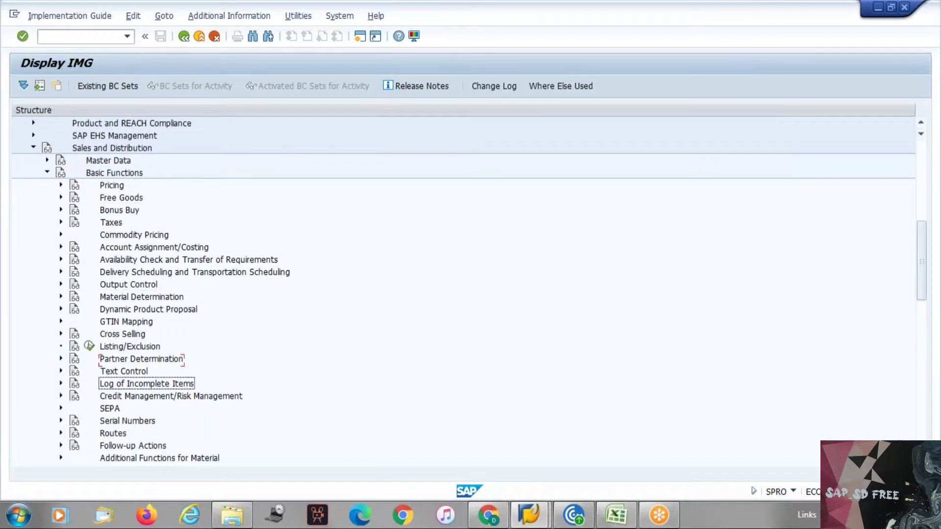
pyautogui.press('Down')
pyautogui.press('Down')
pyautogui.press('Down')
pyautogui.press('Down')
pyautogui.press('Down')
pyautogui.press('Down')
pyautogui.press('Down')
pyautogui.press('Down')
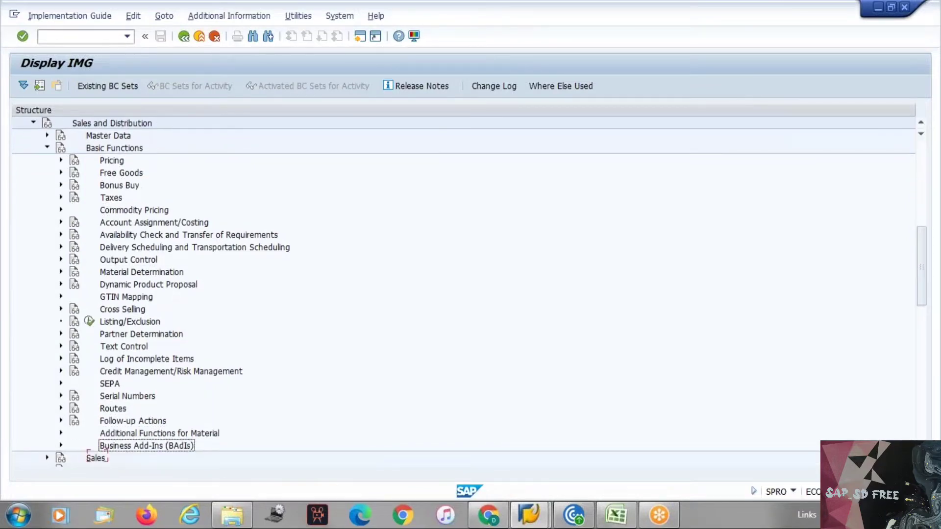
pyautogui.press('Up')
pyautogui.press('Up')
pyautogui.press('Up')
pyautogui.press('Up')
pyautogui.press('Up')
pyautogui.press('Up')
pyautogui.press('Up')
pyautogui.press('Up')
pyautogui.press('Up')
pyautogui.press('Up')
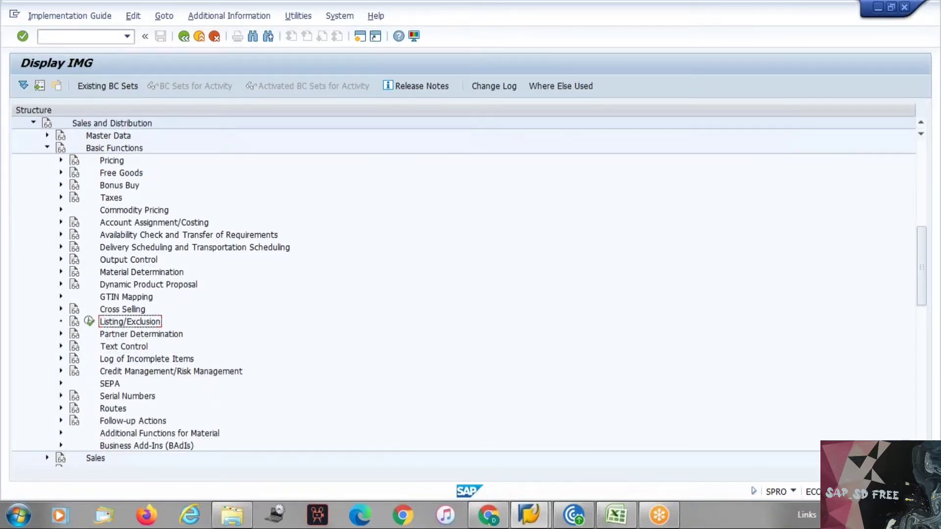
pyautogui.press('Down')
pyautogui.press('Right')
pyautogui.press('Down')
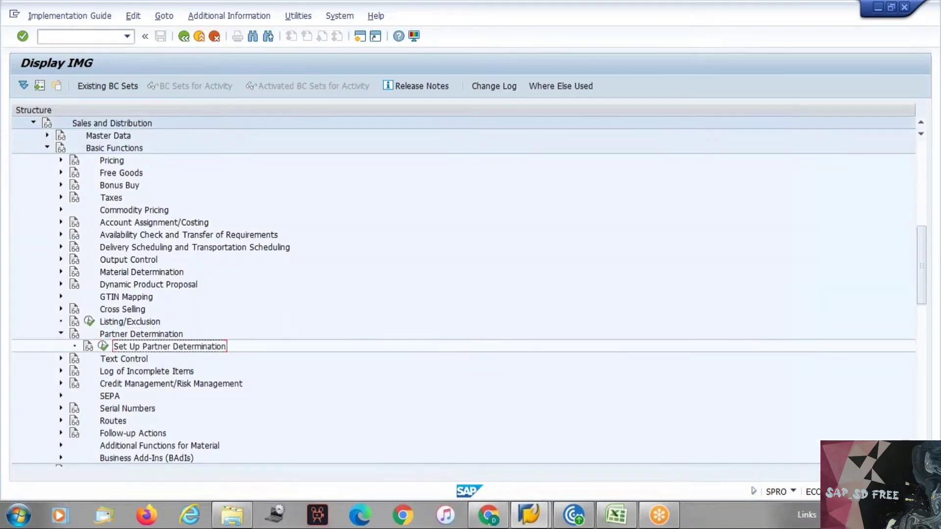
pyautogui.press('Return')
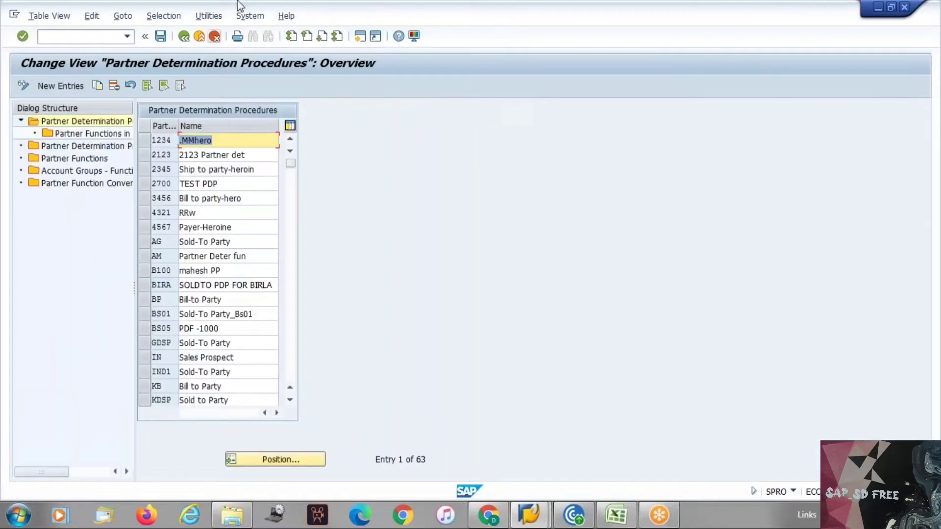
# Open Partner Functions and inspect partner types and error groups for main vendor, Area and hierarchy rows
pyautogui.doubleClick(81, 160)
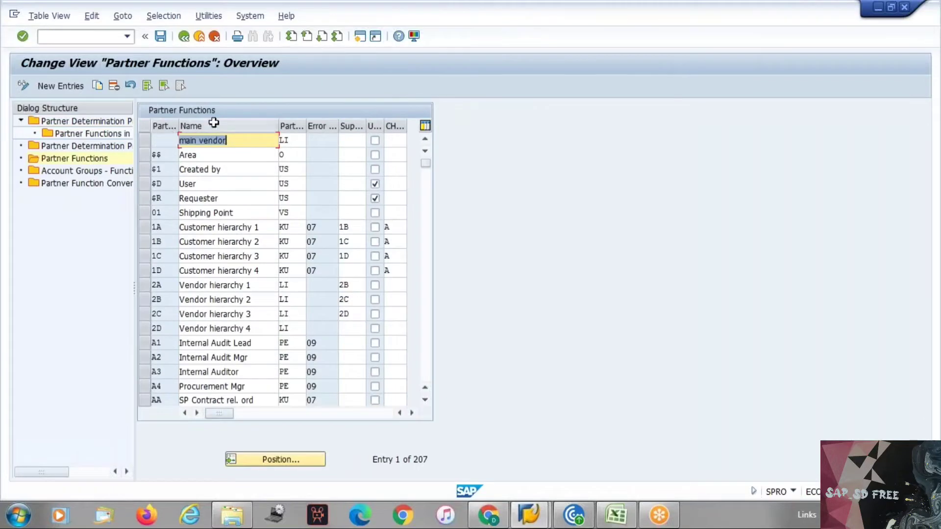
pyautogui.click(297, 142)
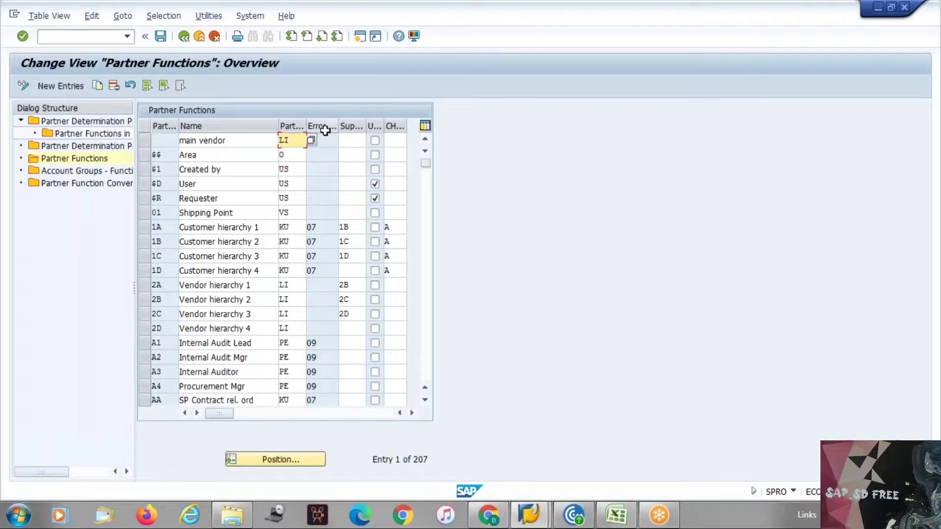
pyautogui.click(327, 151)
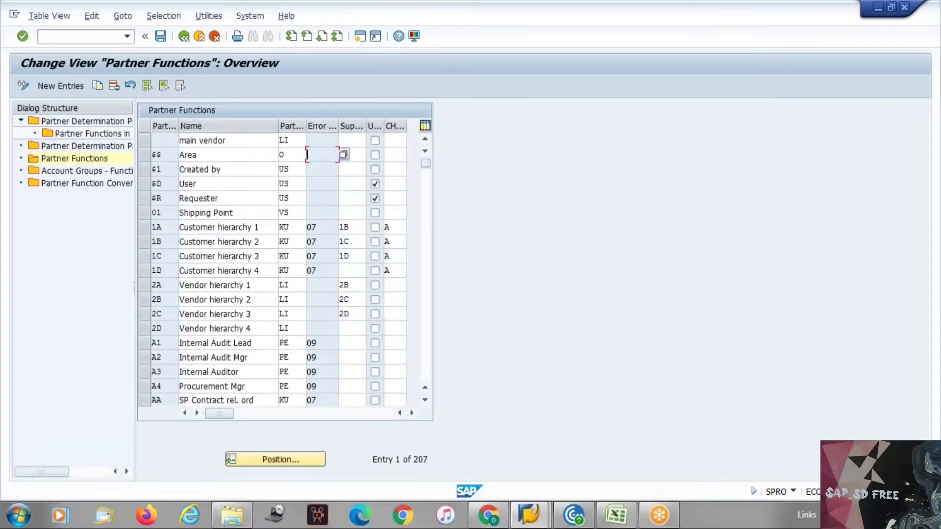
pyautogui.click(330, 222)
pyautogui.click(322, 311)
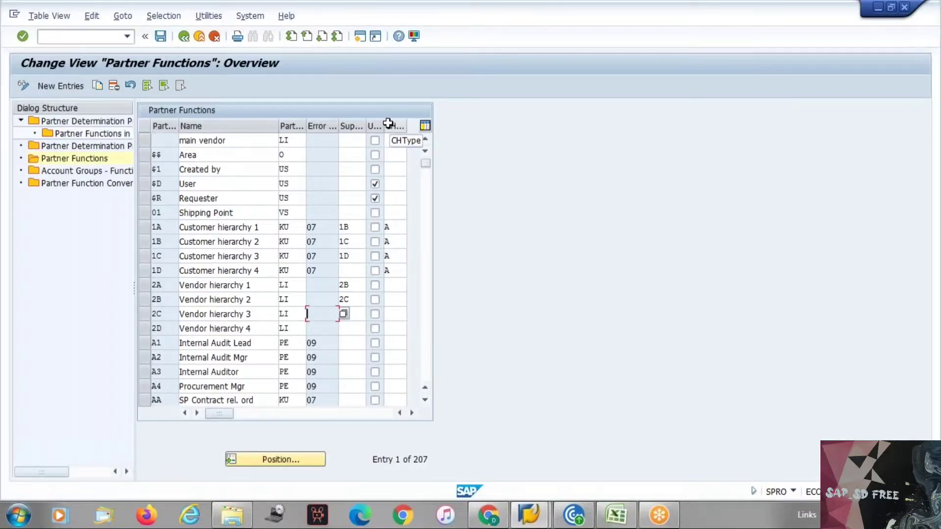
pyautogui.click(172, 227)
pyautogui.click(170, 242)
pyautogui.click(170, 253)
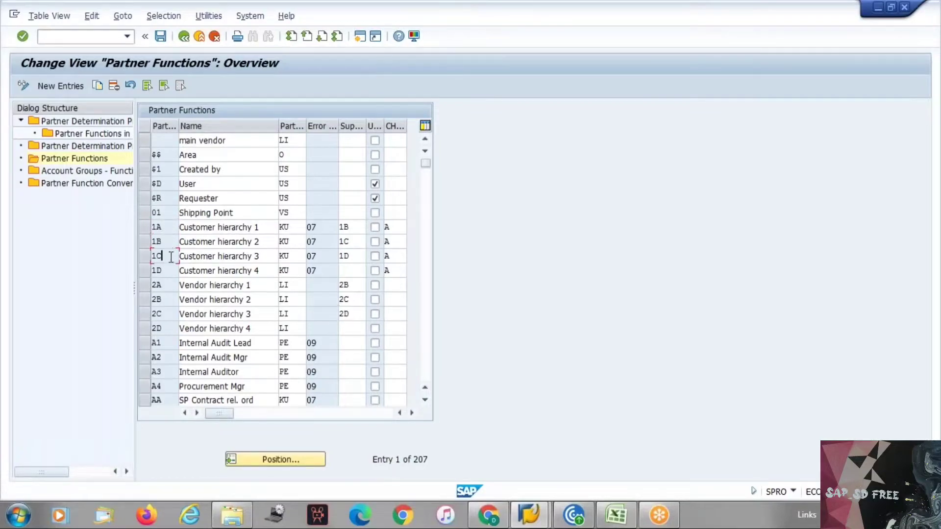
pyautogui.click(171, 272)
pyautogui.click(397, 227)
pyautogui.click(413, 228)
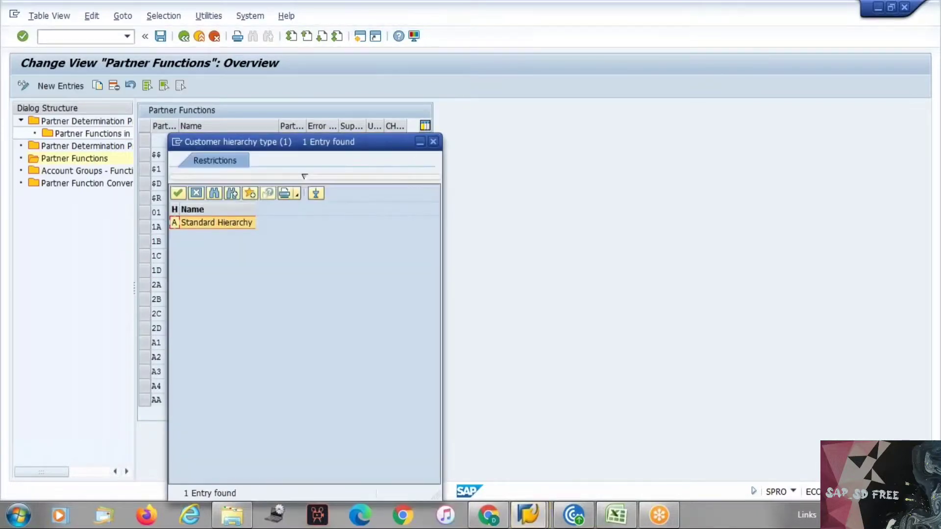
pyautogui.click(433, 141)
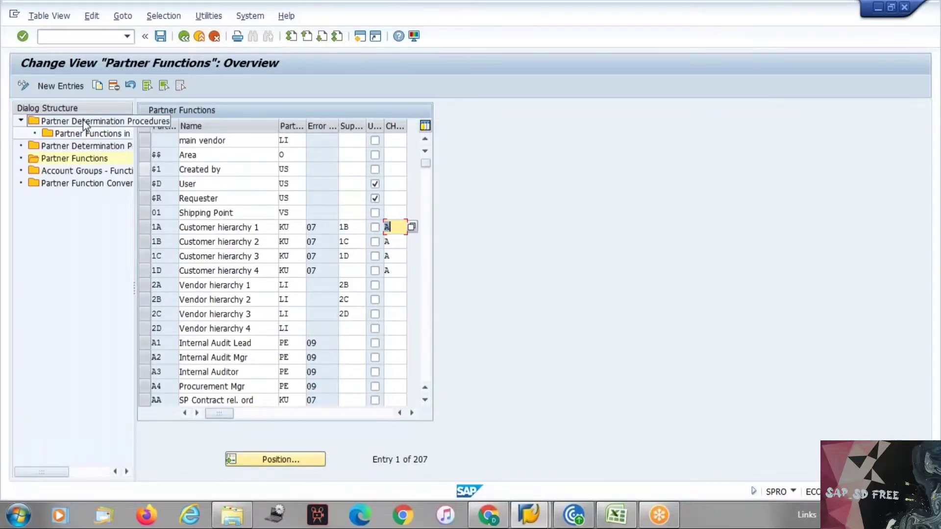
# Review the partner determination steps in Excel, selecting the Step 2 note in B85
pyautogui.click(625, 520)
pyautogui.scroll(-9, 304, 313)
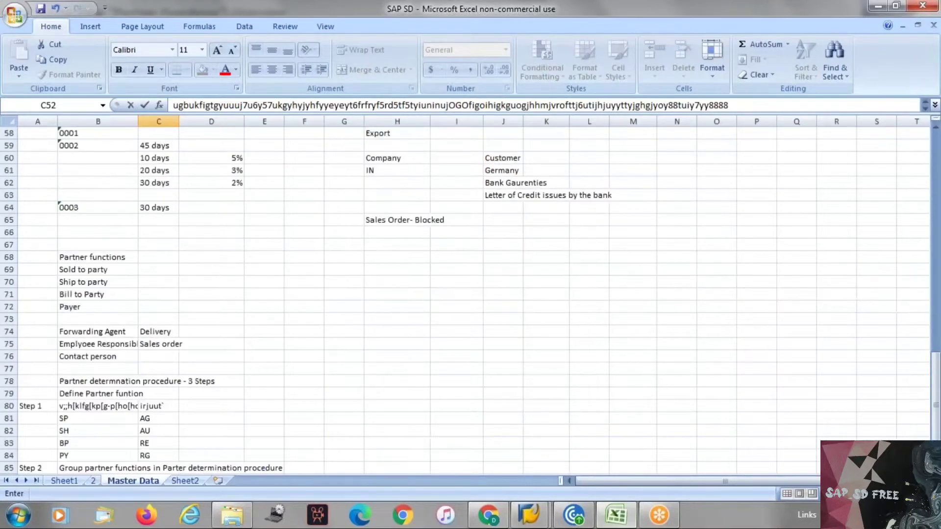
pyautogui.click(100, 357)
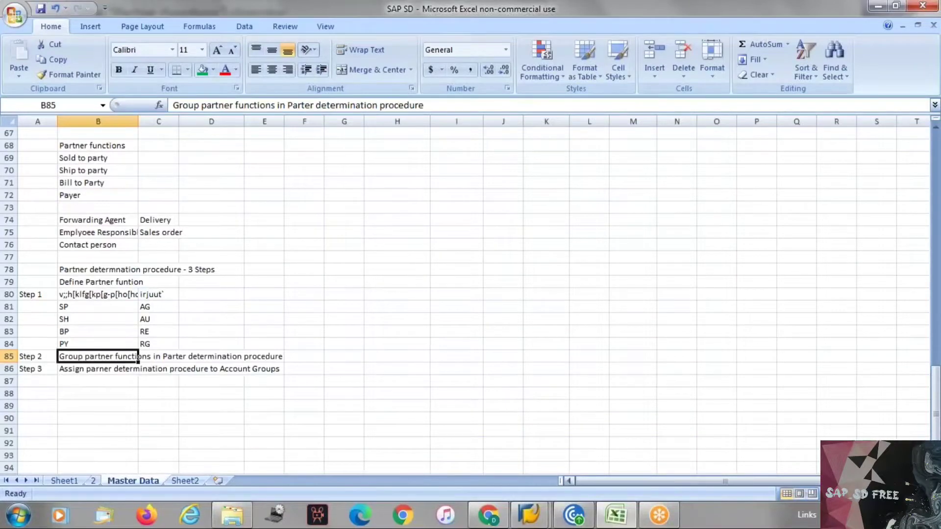
# Compare the notes with SAP's Partner Functions list and open the Position dialog
pyautogui.moveTo(524, 495)
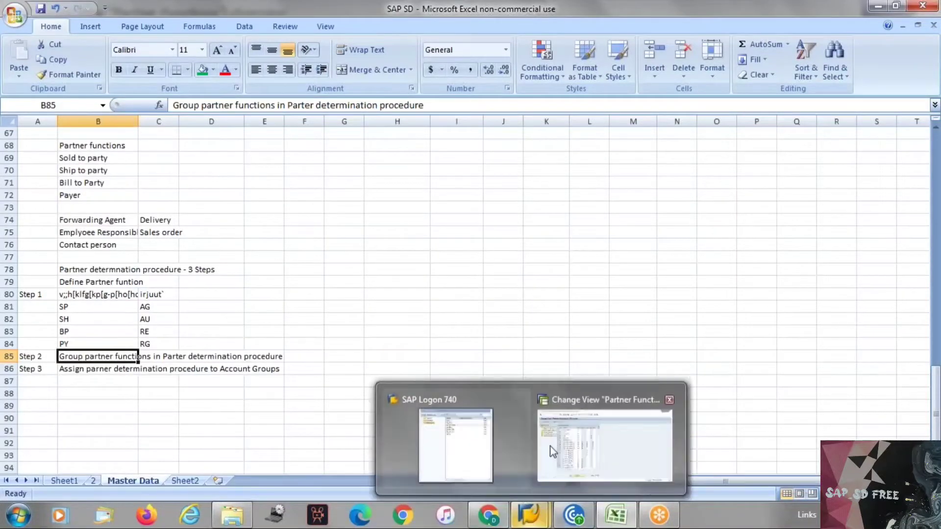
pyautogui.click(604, 443)
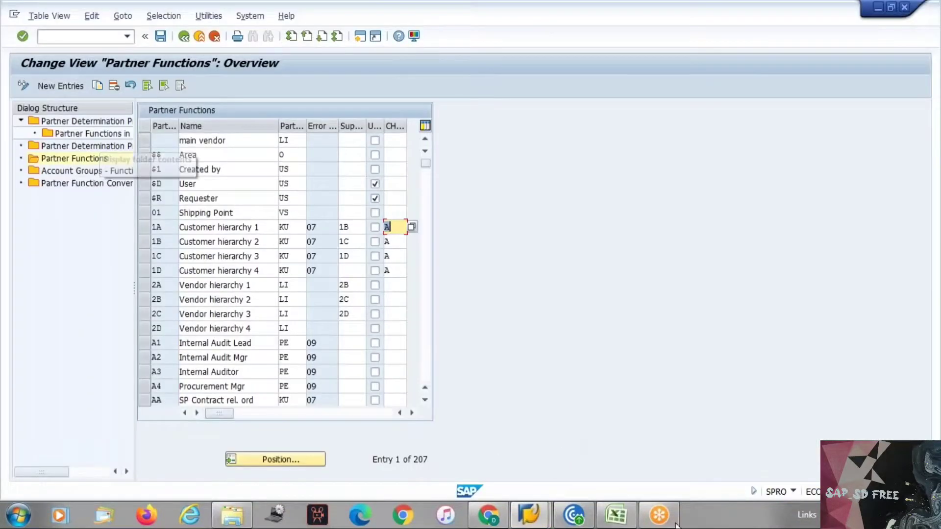
pyautogui.click(615, 522)
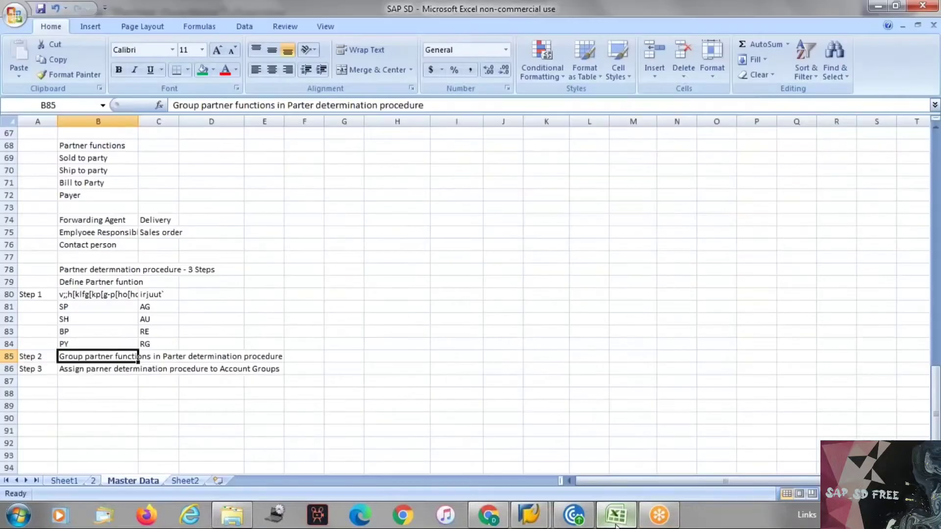
pyautogui.click(616, 523)
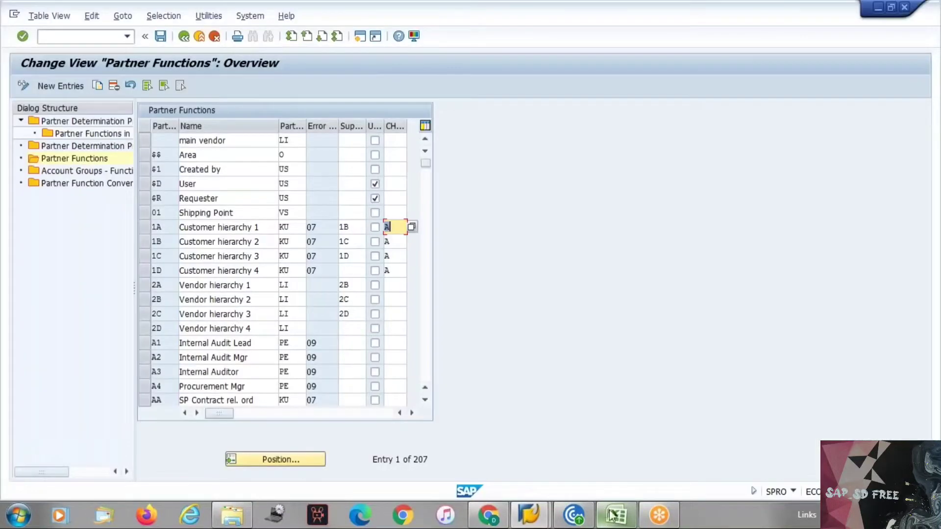
pyautogui.click(617, 522)
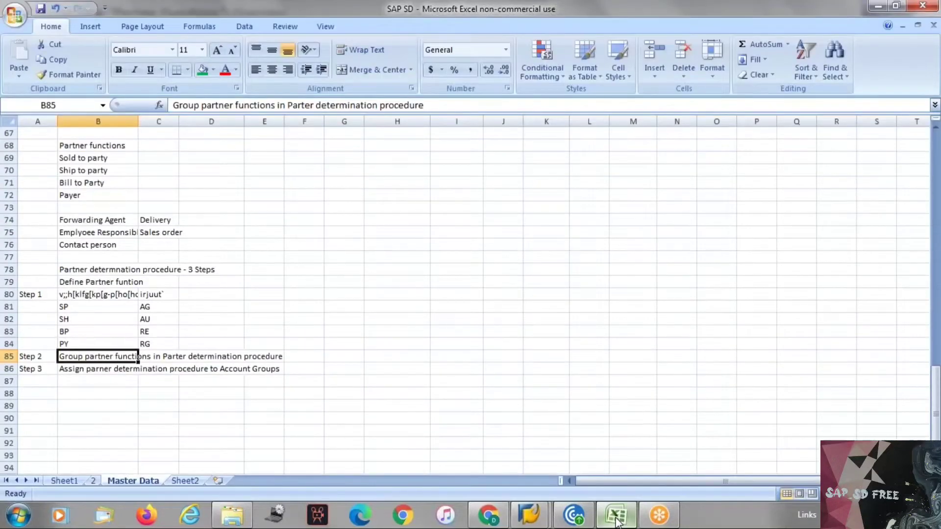
pyautogui.click(616, 524)
pyautogui.click(292, 459)
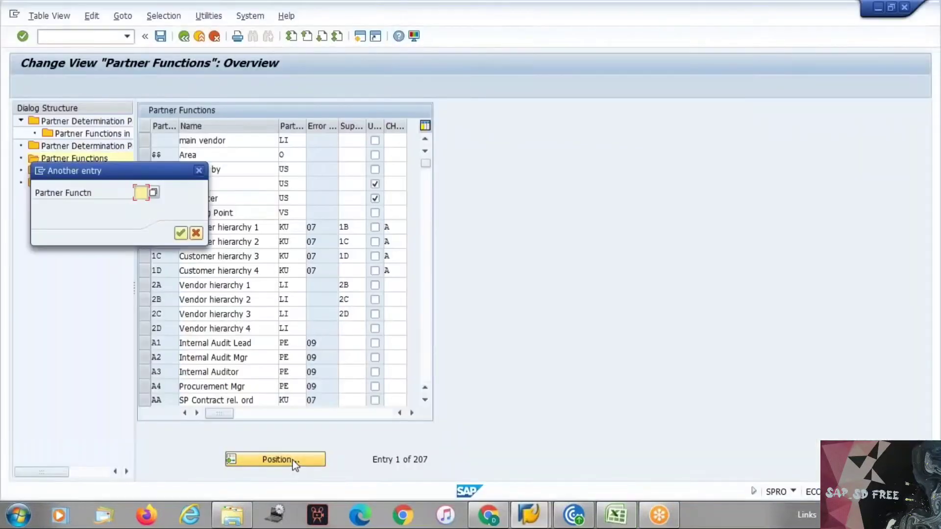
# Jump the Partner Functions list to YA, then open and page through Partner Determination Procedures
pyautogui.write('ya')
pyautogui.press('Return')
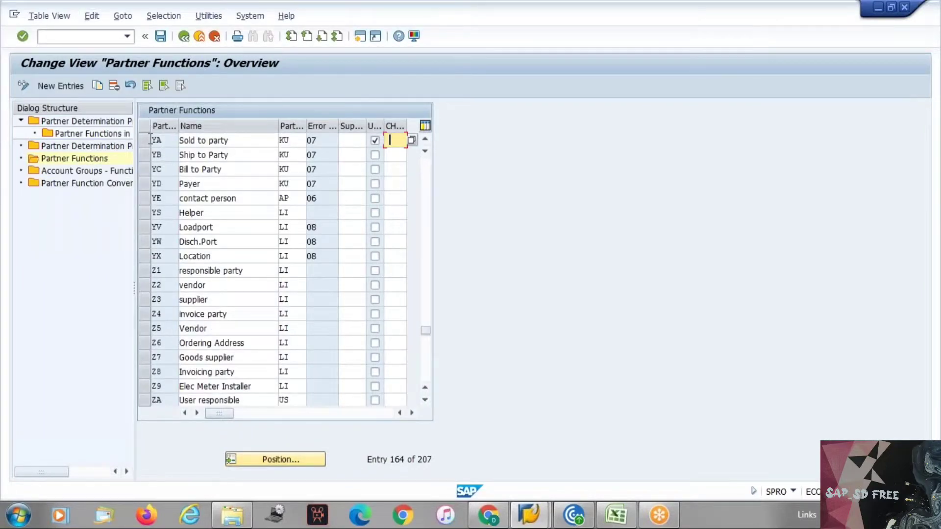
pyautogui.doubleClick(87, 123)
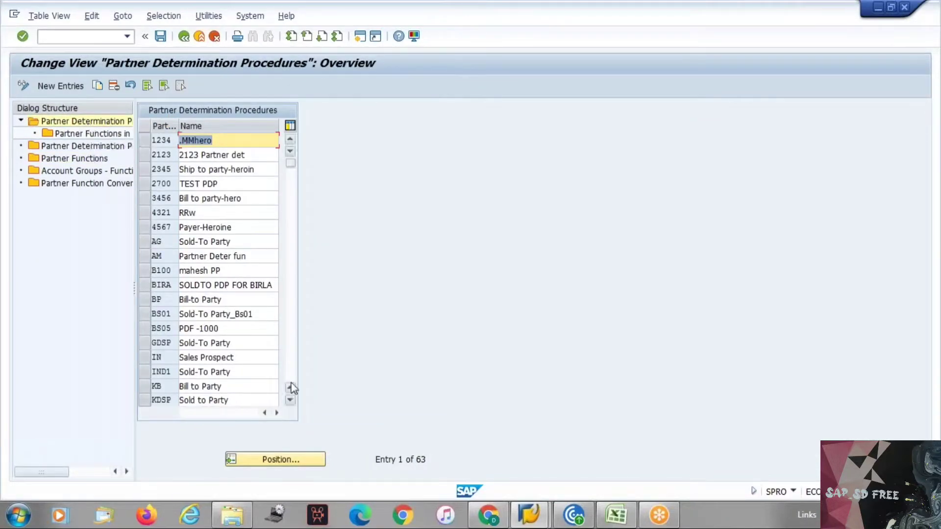
pyautogui.click(292, 360)
pyautogui.click(292, 360)
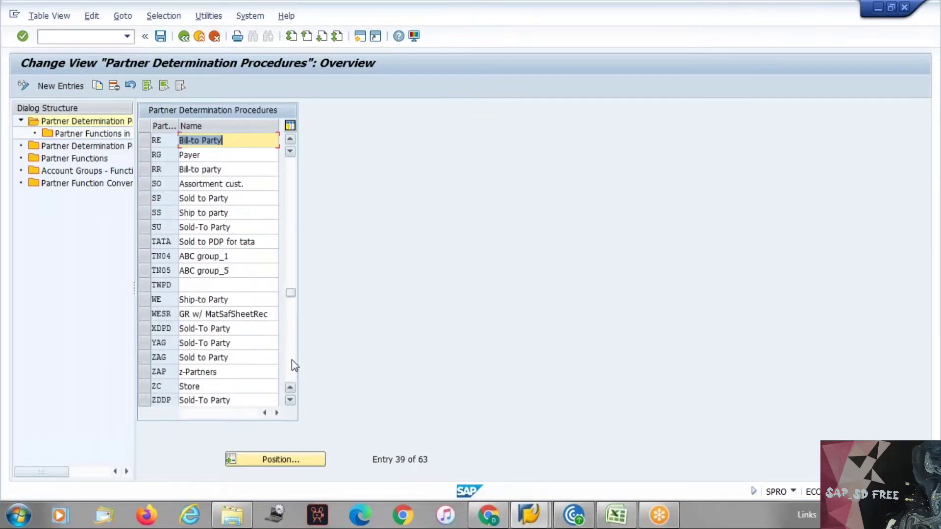
pyautogui.click(292, 360)
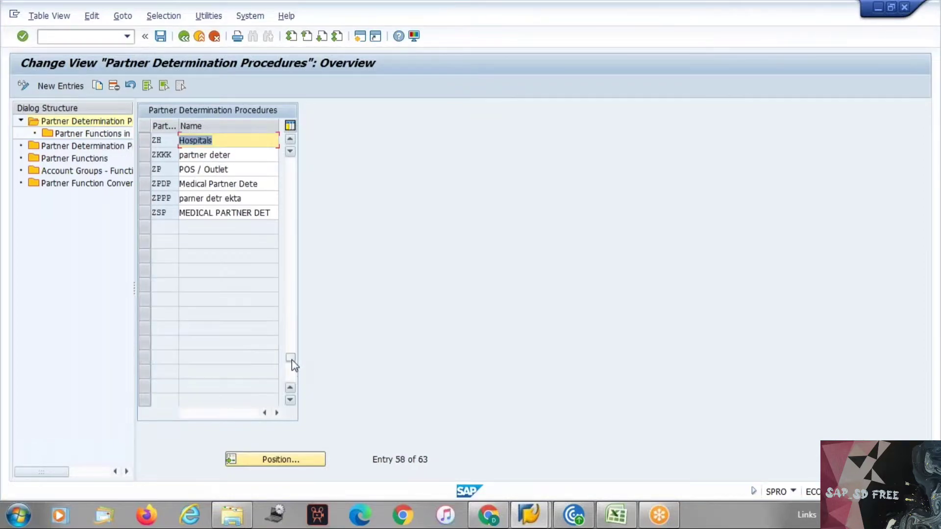
pyautogui.click(289, 214)
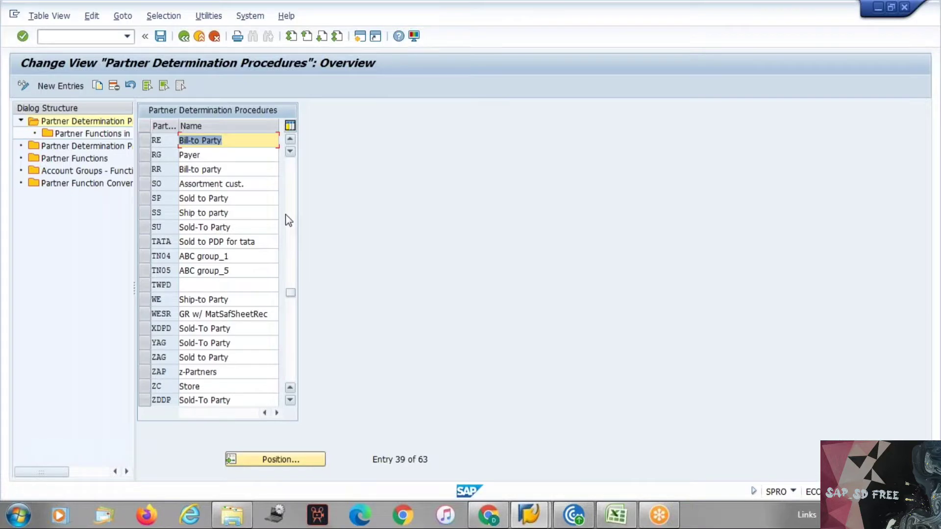
pyautogui.click(288, 199)
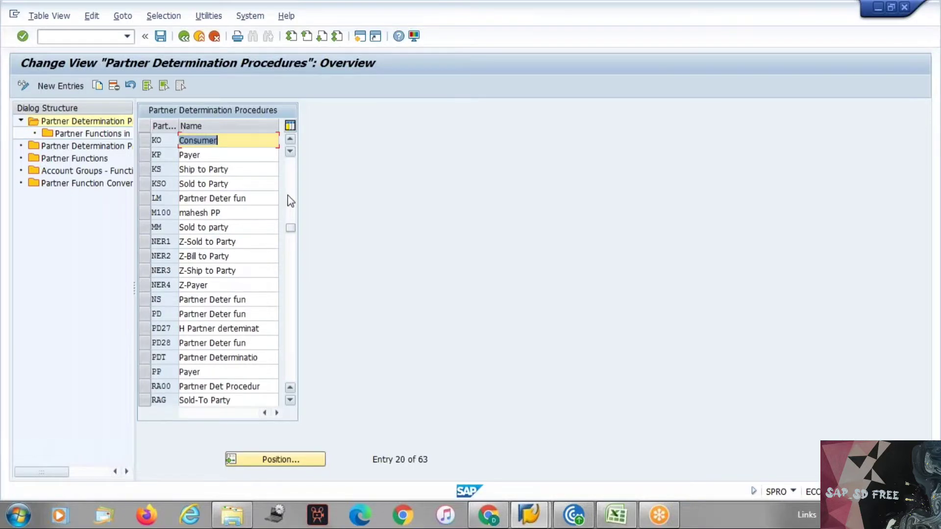
pyautogui.click(290, 189)
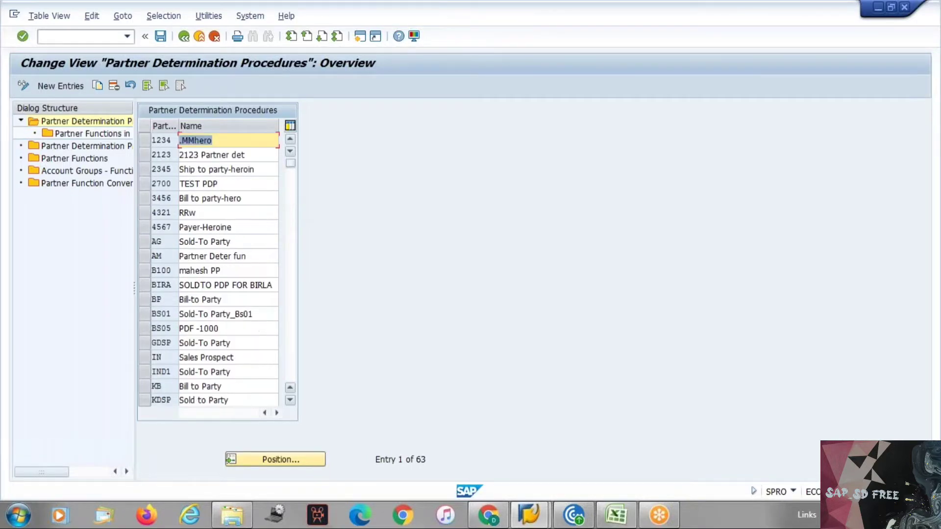
# Inspect procedure AG's partner functions, return to the procedures list and start a new entry
pyautogui.click(151, 240)
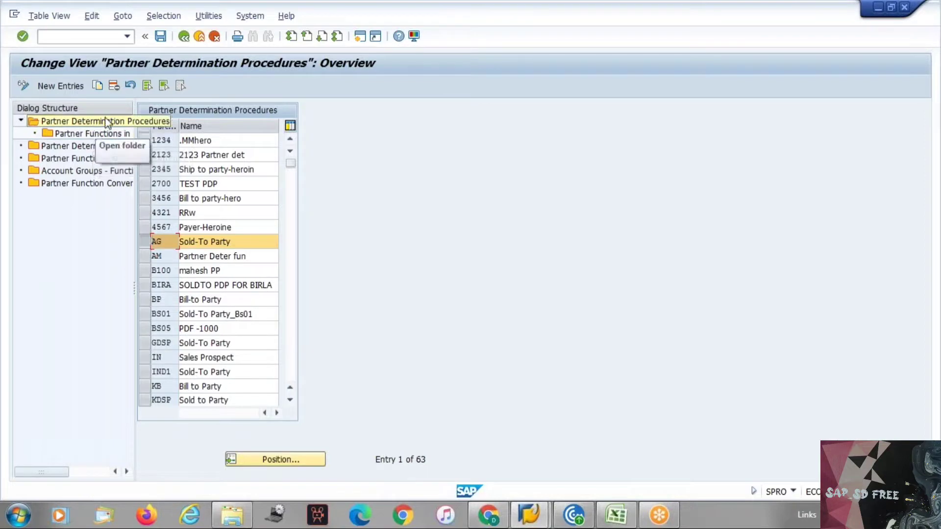
pyautogui.doubleClick(98, 133)
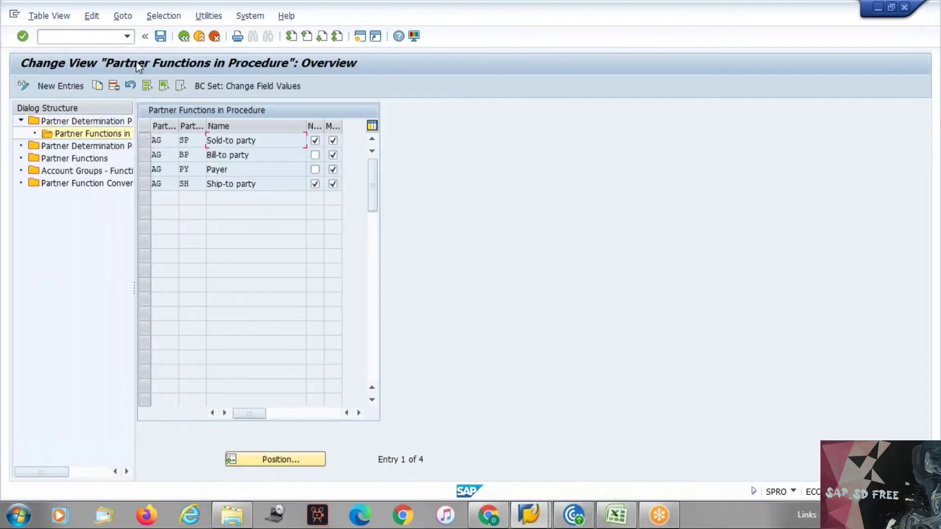
pyautogui.click(183, 35)
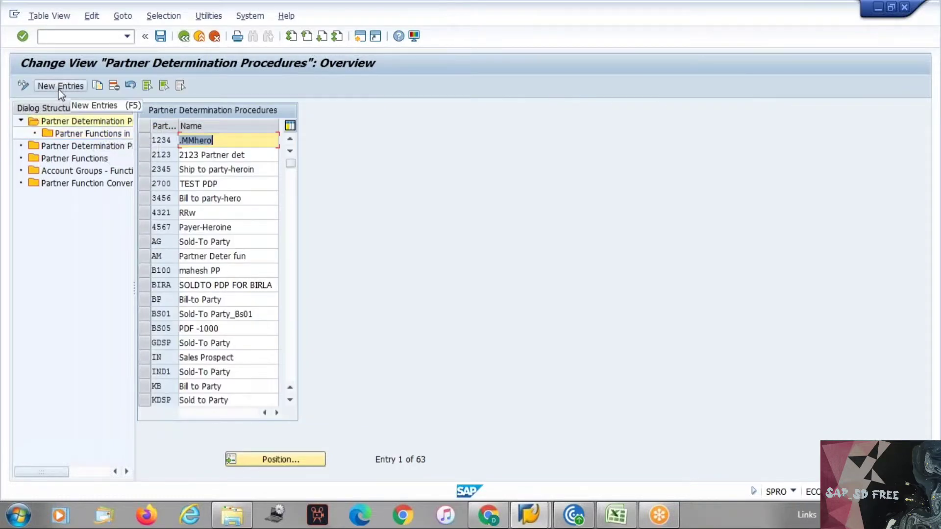
pyautogui.click(72, 120)
pyautogui.doubleClick(72, 120)
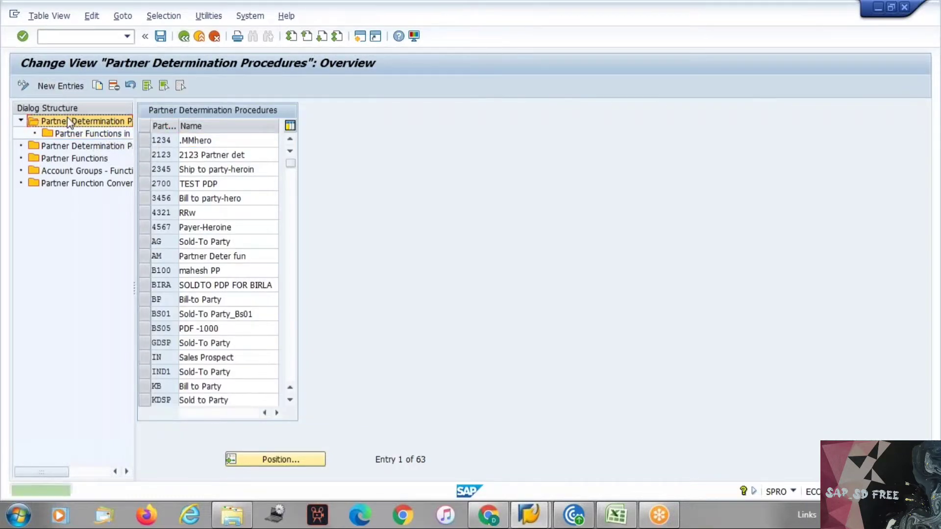
pyautogui.click(54, 86)
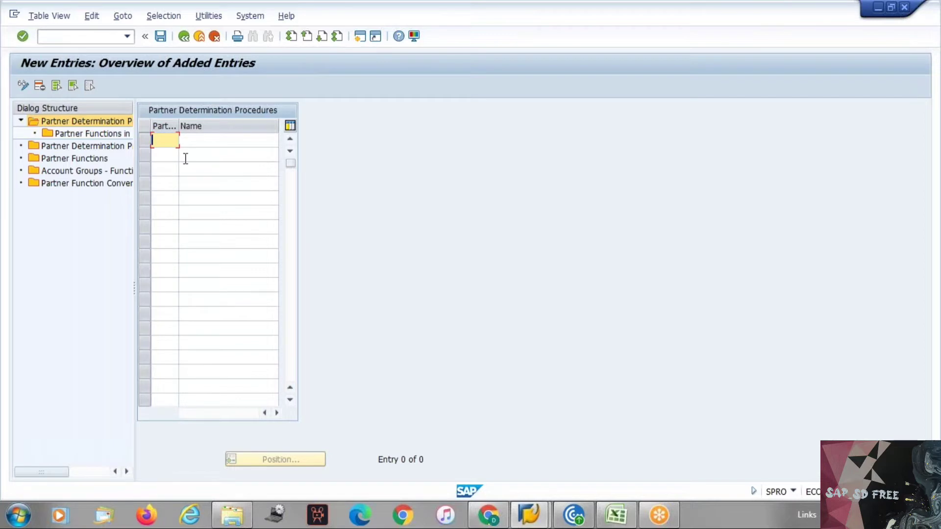
# Enter procedure key YAAA with the name 'Sold-To party Proced'
pyautogui.write('YAAA')
pyautogui.press('Tab')
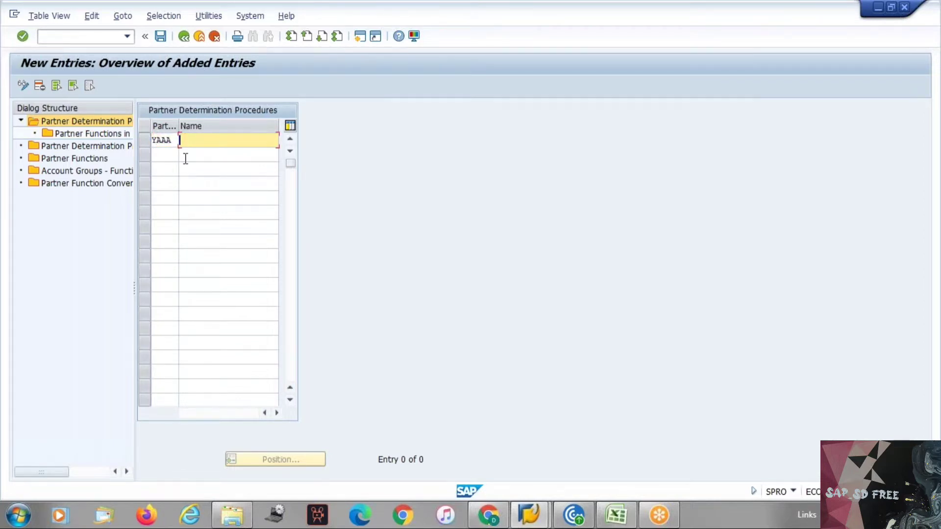
pyautogui.write('Sold to pary')
pyautogui.press('BackSpace')
pyautogui.write('ty Proced')
pyautogui.press('BackSpace')
pyautogui.press('BackSpace')
pyautogui.press('BackSpace')
pyautogui.press('BackSpace')
pyautogui.press('BackSpace')
pyautogui.write('ro')
pyautogui.press('BackSpace')
pyautogui.write('oced')
pyautogui.press('BackSpace')
pyautogui.write('-')
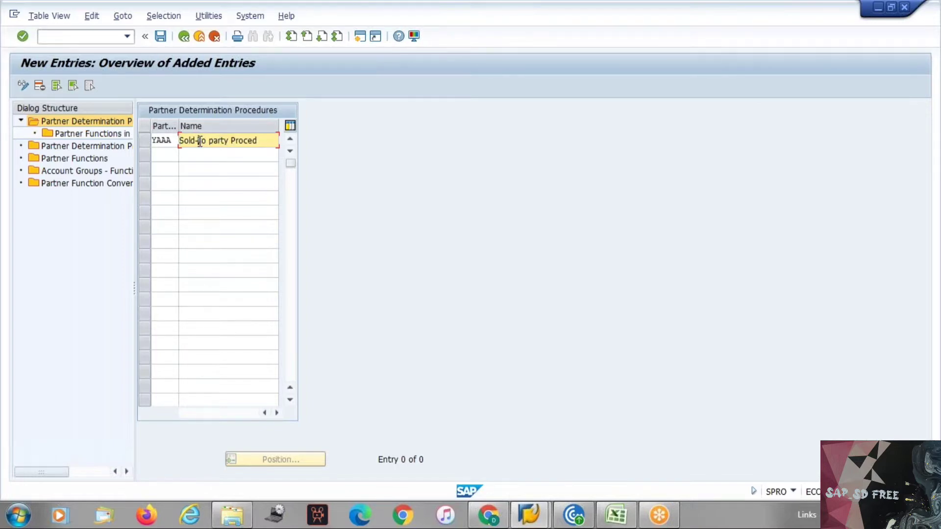
pyautogui.press('Delete')
pyautogui.write('T')
pyautogui.click(212, 189)
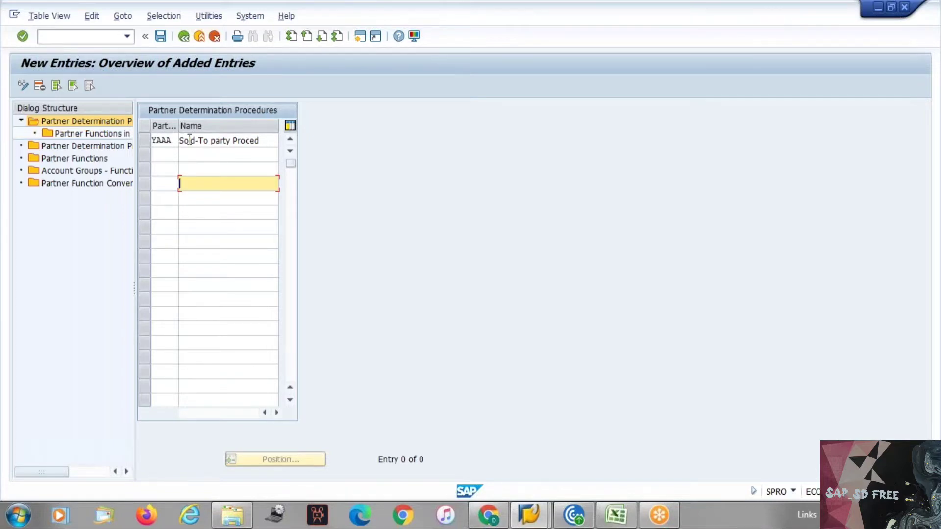
# Confirm the YAAA entry and save it under the customizing request
pyautogui.press('Return')
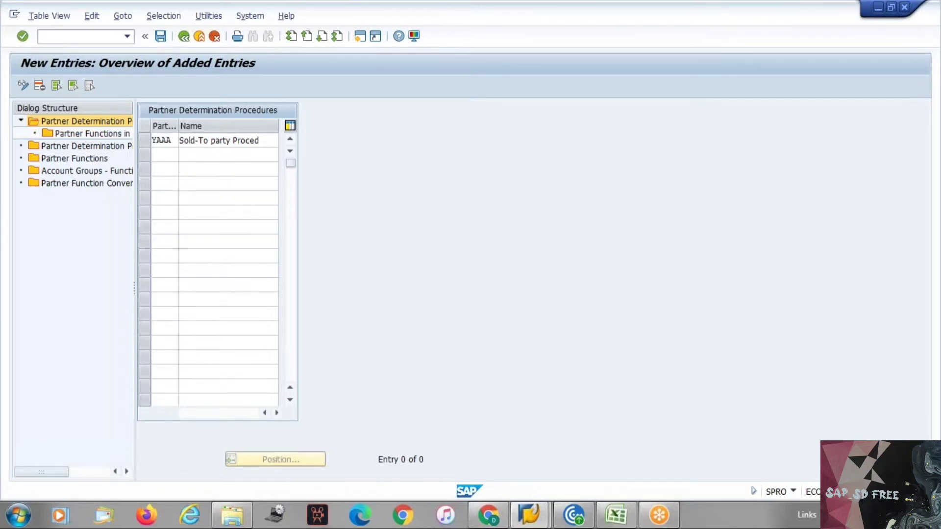
pyautogui.write('s')
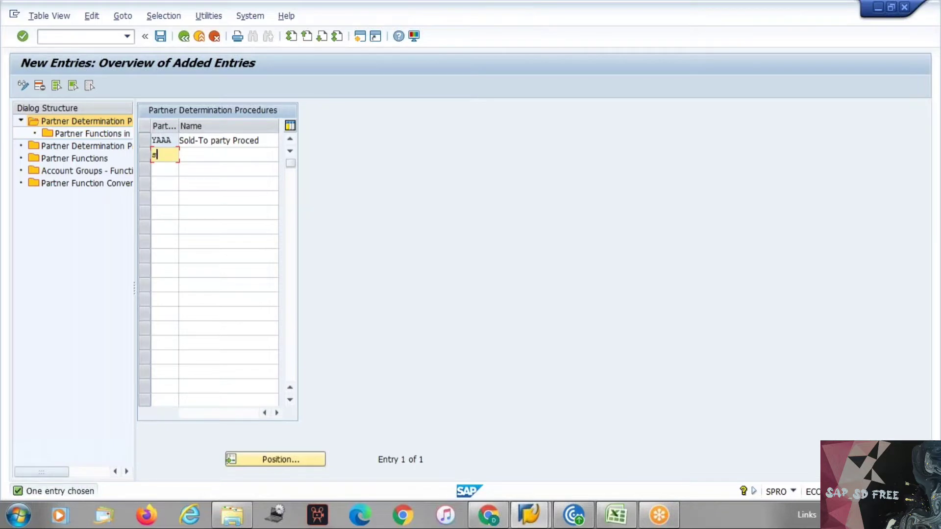
pyautogui.press('BackSpace')
pyautogui.hotkey('ctrl', 's')
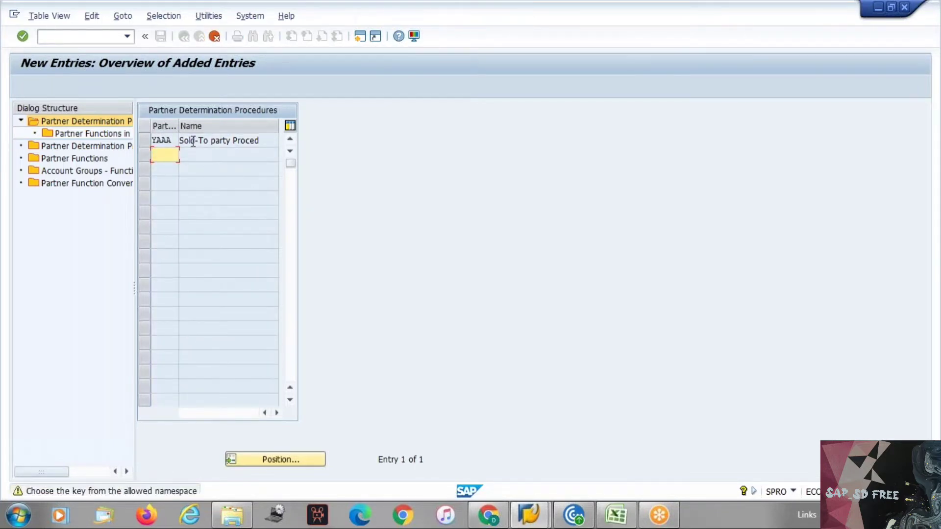
pyautogui.press('Return')
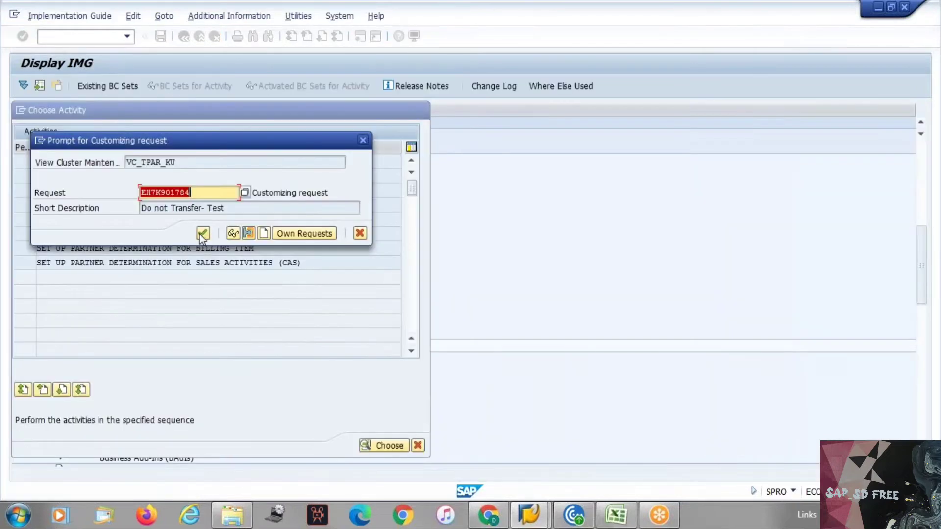
pyautogui.click(203, 234)
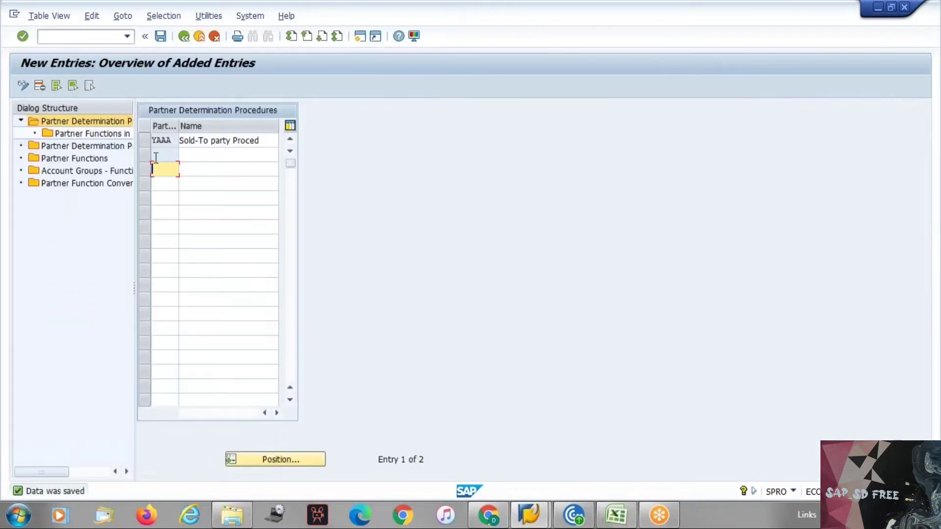
# Delete the blank row, widen the Dialog Structure, and open YAAA's Partner Functions in Procedure
pyautogui.click(144, 155)
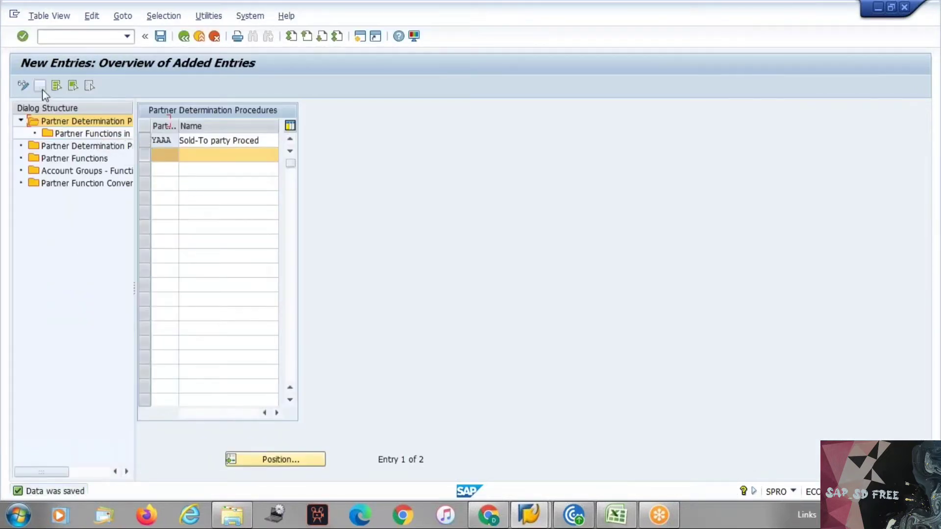
pyautogui.click(42, 89)
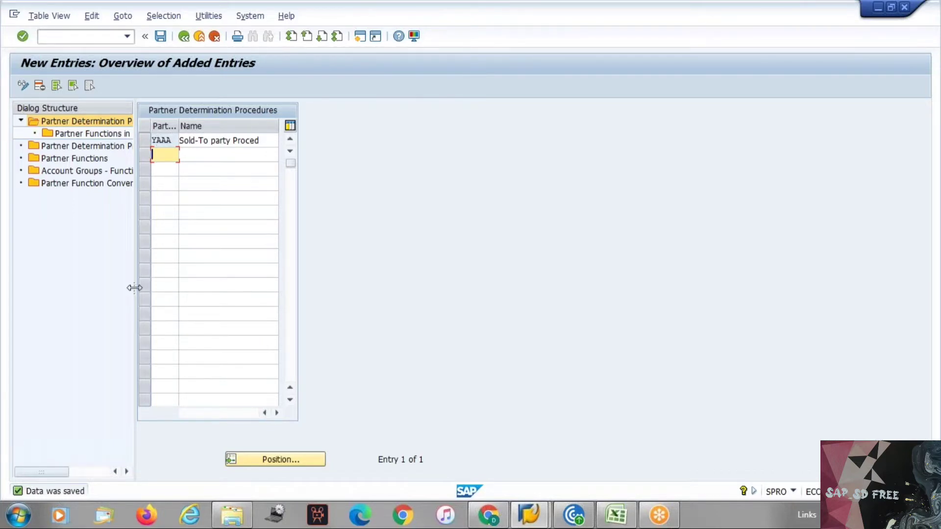
pyautogui.moveTo(134, 289); pyautogui.dragTo(252, 288)
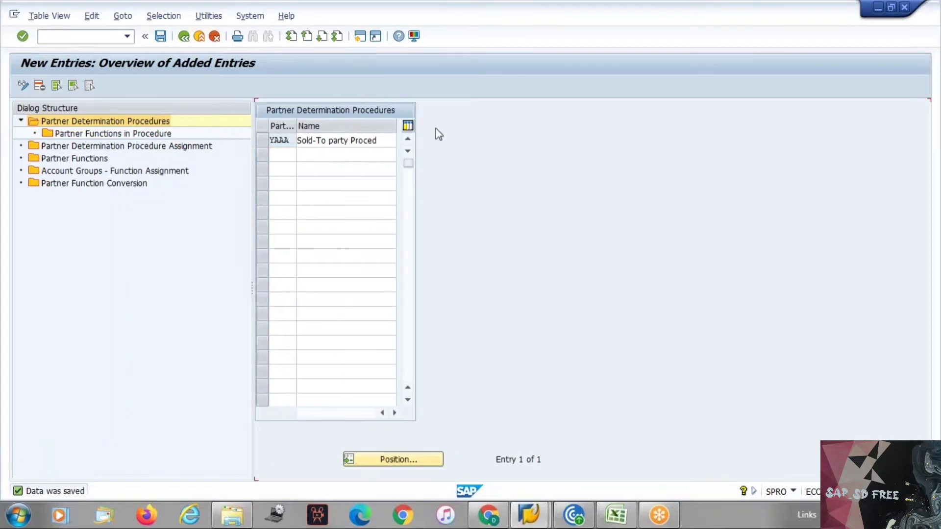
pyautogui.moveTo(379, 141); pyautogui.dragTo(263, 137)
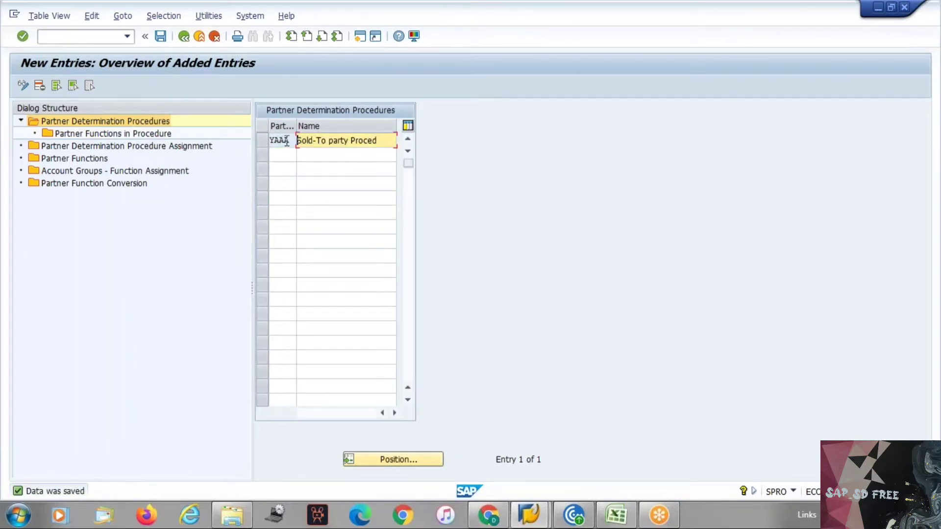
pyautogui.click(259, 141)
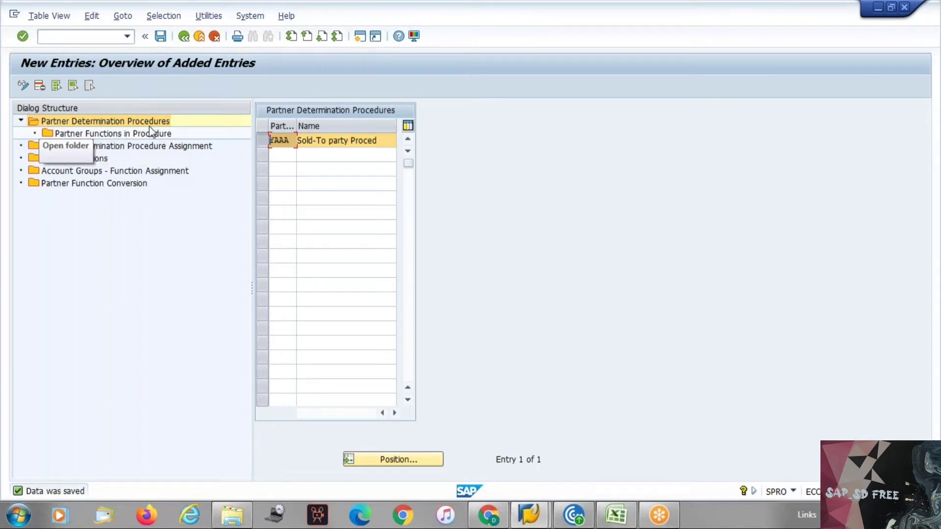
pyautogui.doubleClick(122, 133)
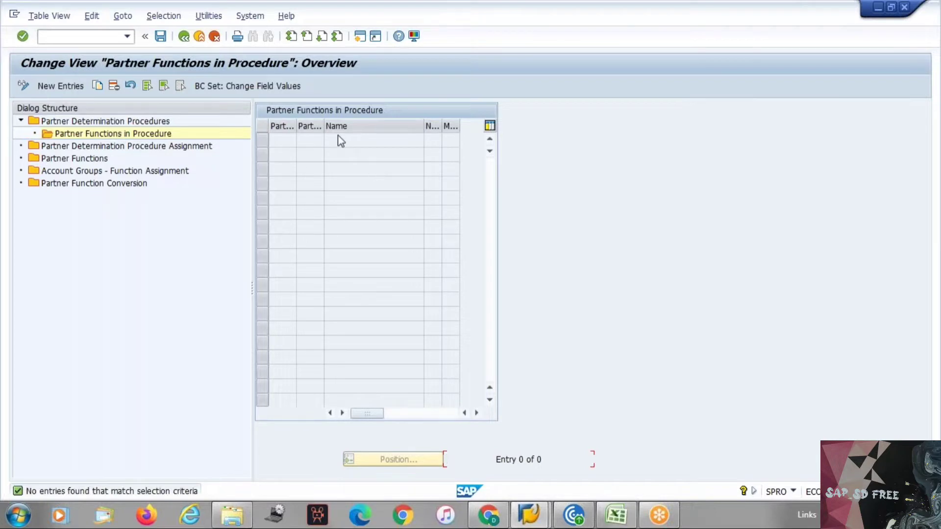
# Add partner function Y1 Sales representative to YAAA, then delete that row again
pyautogui.click(54, 91)
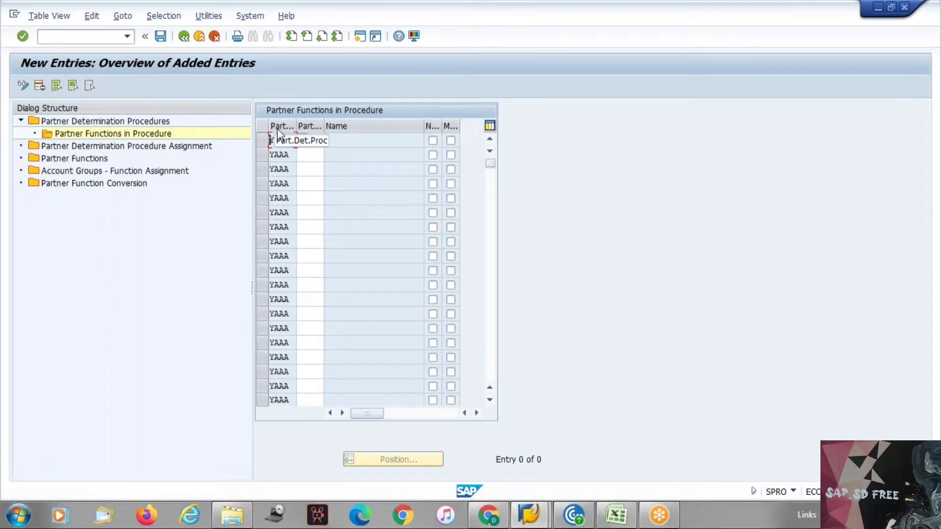
pyautogui.click(315, 140)
pyautogui.write('y')
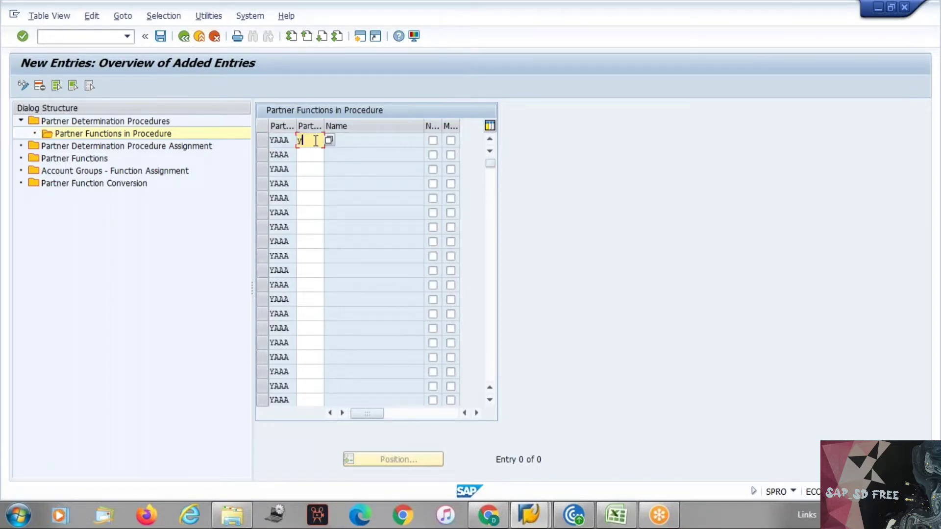
pyautogui.write('1')
pyautogui.press('Return')
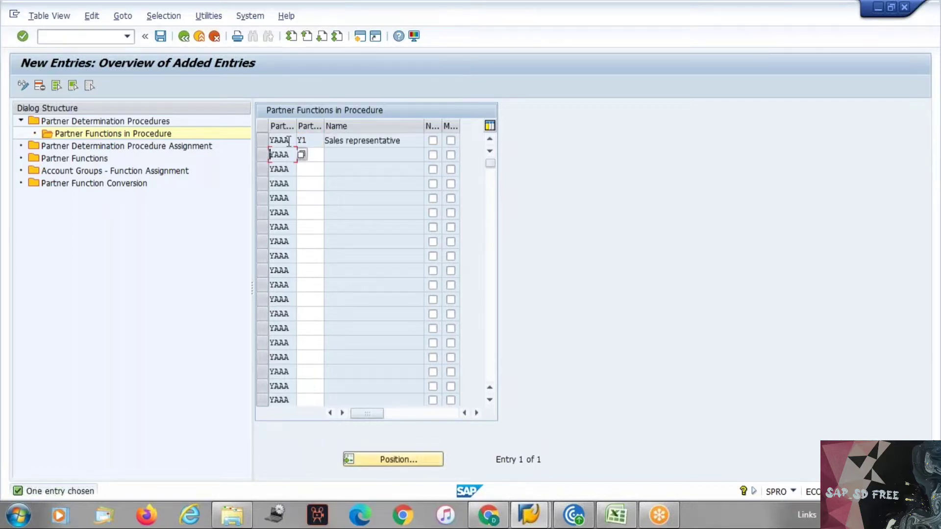
pyautogui.click(263, 140)
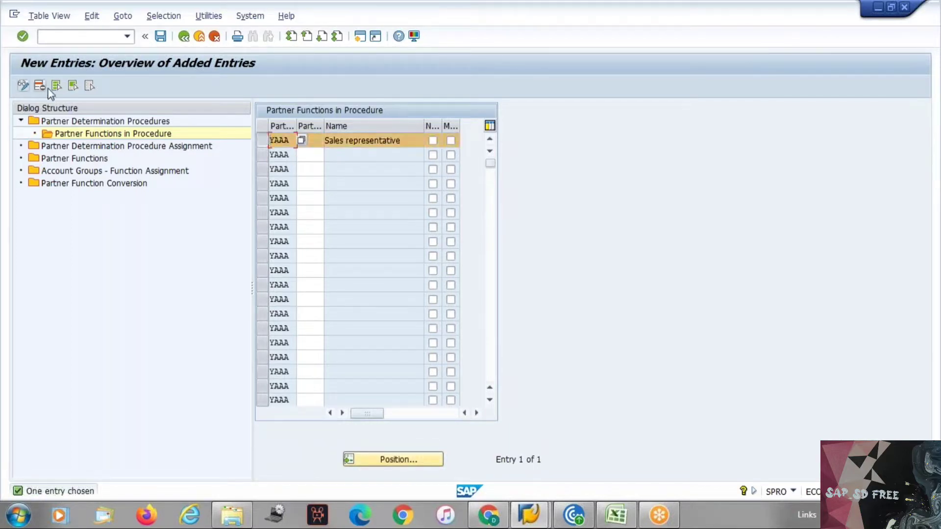
pyautogui.click(41, 86)
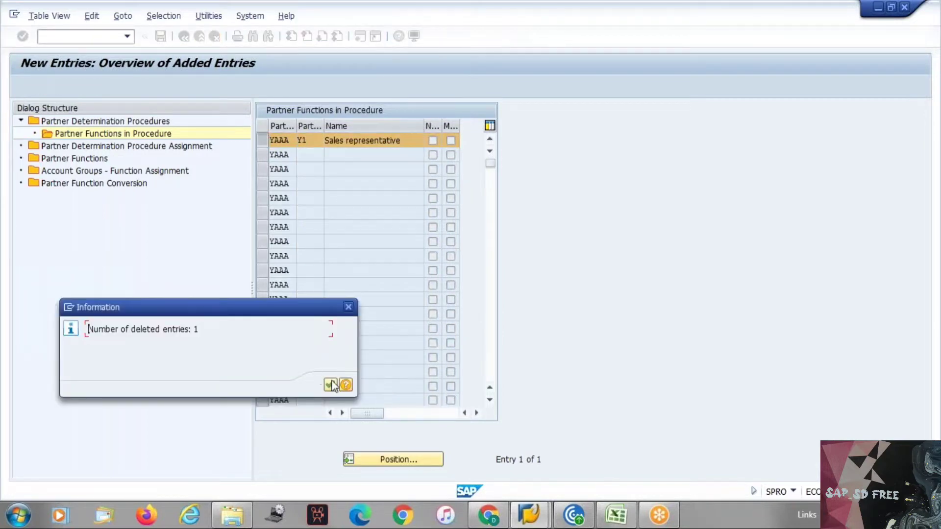
pyautogui.click(330, 385)
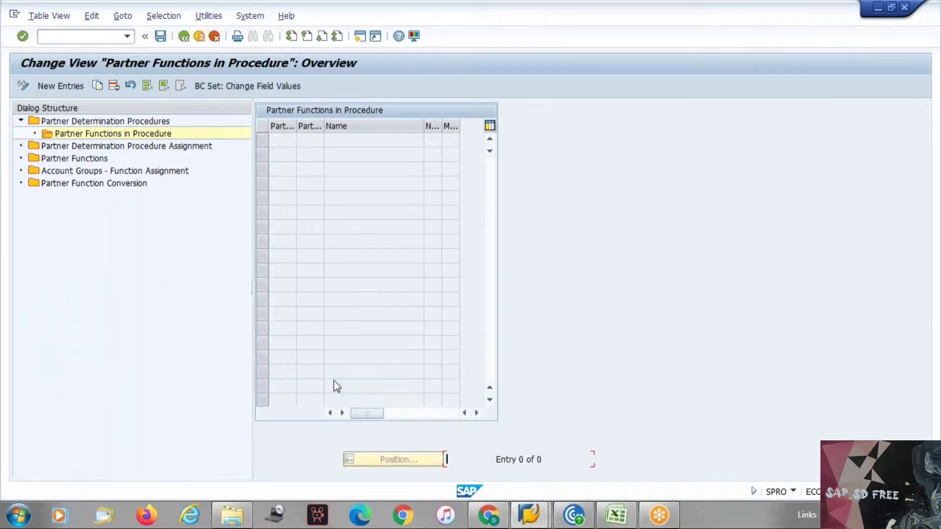
# Enter partner functions YA and YB, confirm their names, then add yc and yd
pyautogui.click(67, 87)
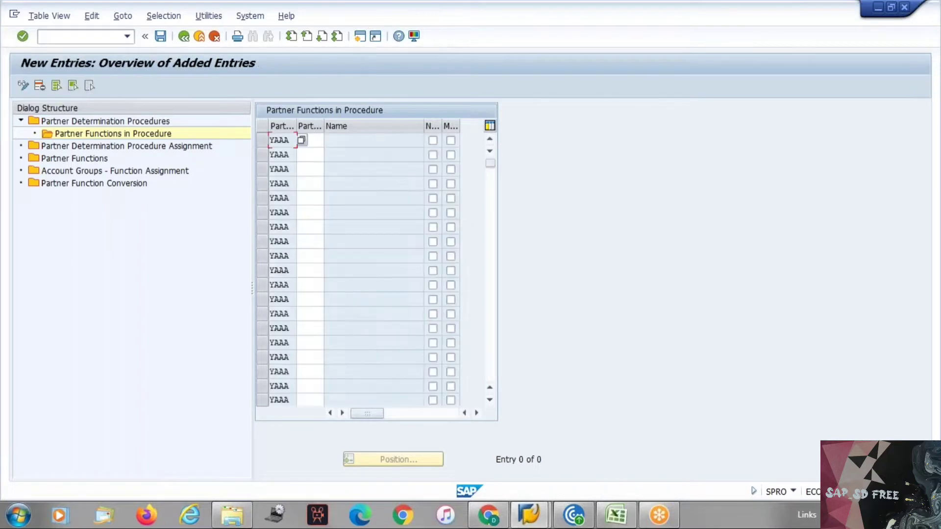
pyautogui.click(311, 140)
pyautogui.write('ya')
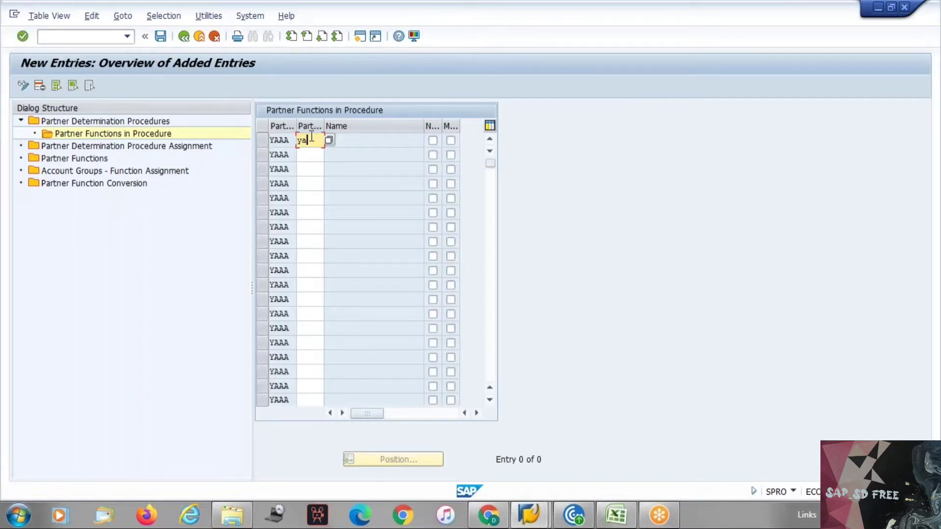
pyautogui.press('Down')
pyautogui.write('y')
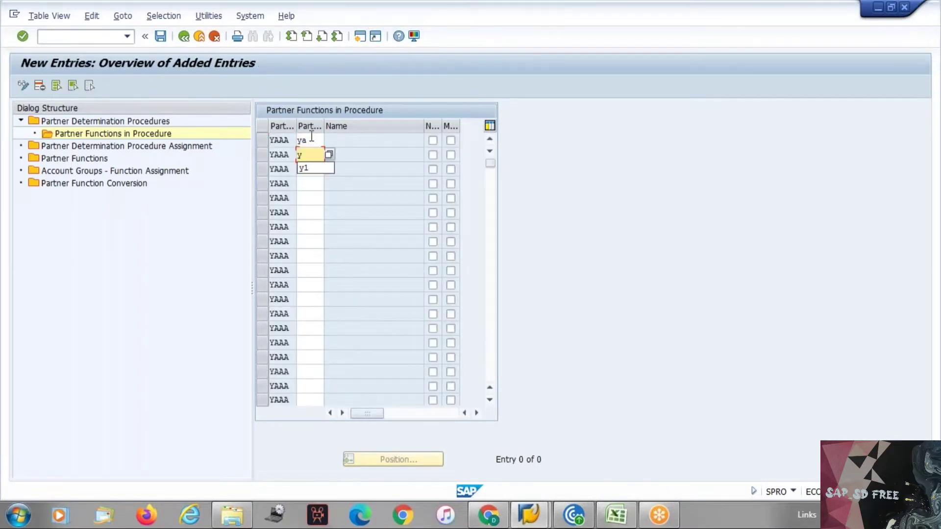
pyautogui.write('b')
pyautogui.press('Return')
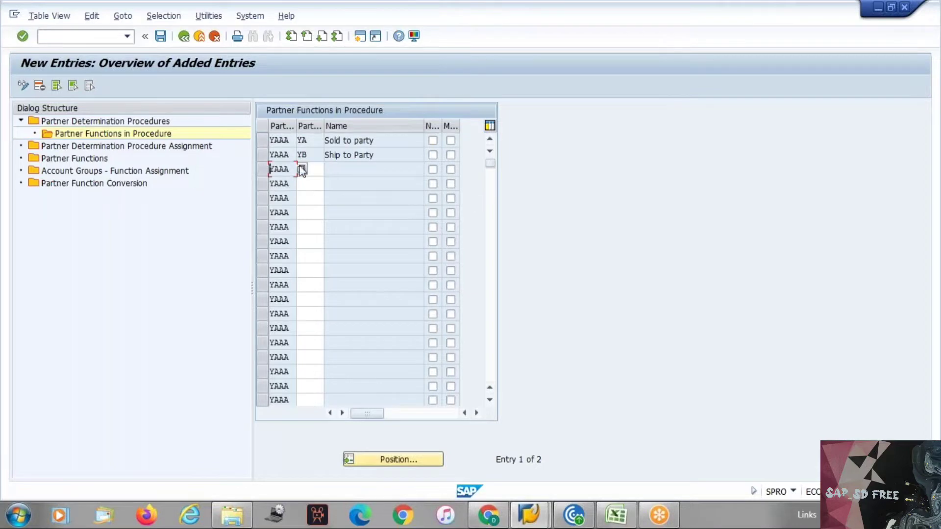
pyautogui.click(319, 165)
pyautogui.write('yc')
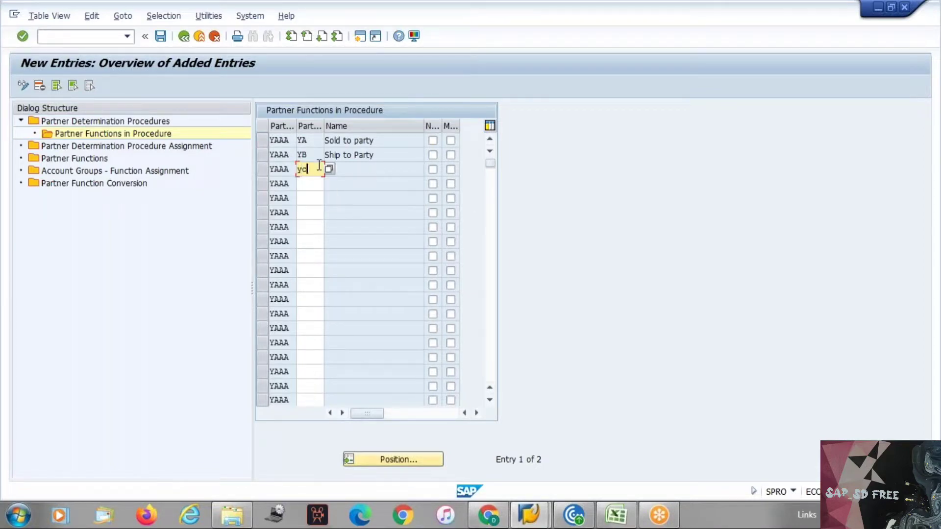
pyautogui.press('Down')
pyautogui.write('yd')
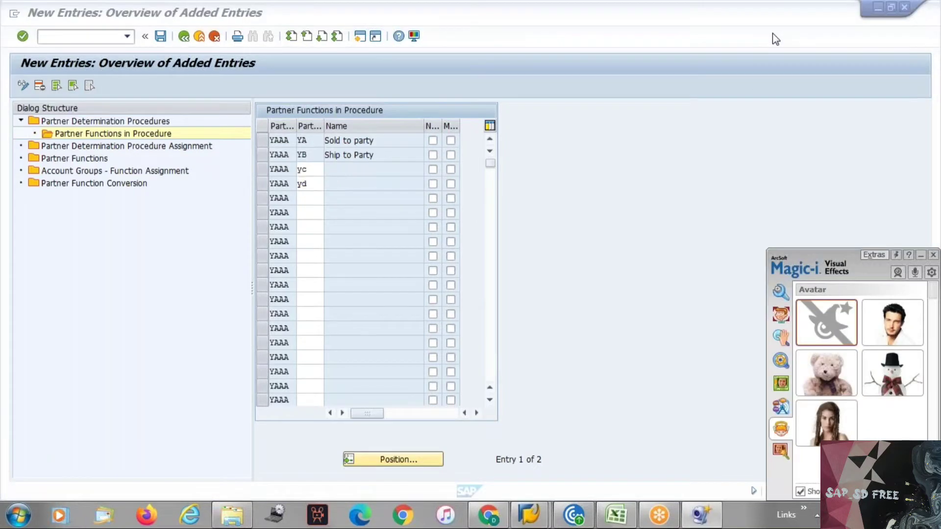
pyautogui.click(933, 254)
pyautogui.click(933, 254)
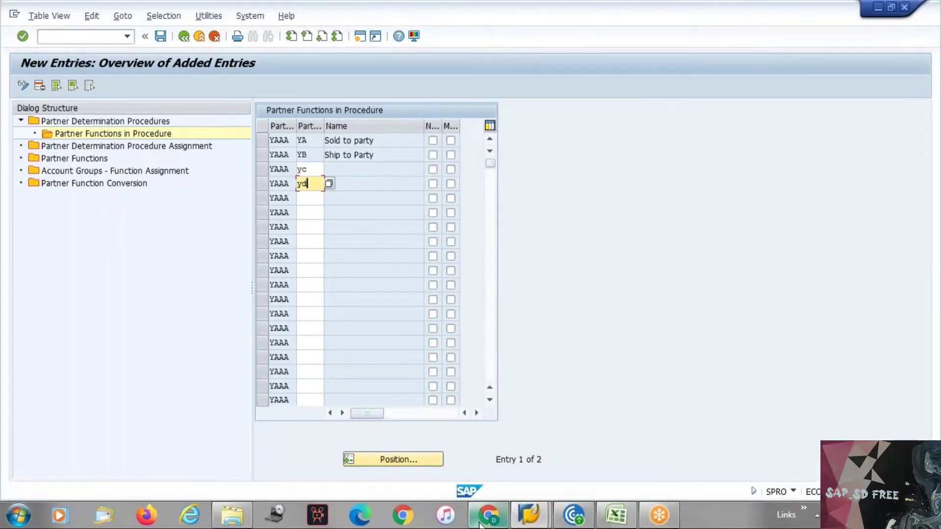
pyautogui.moveTo(489, 514)
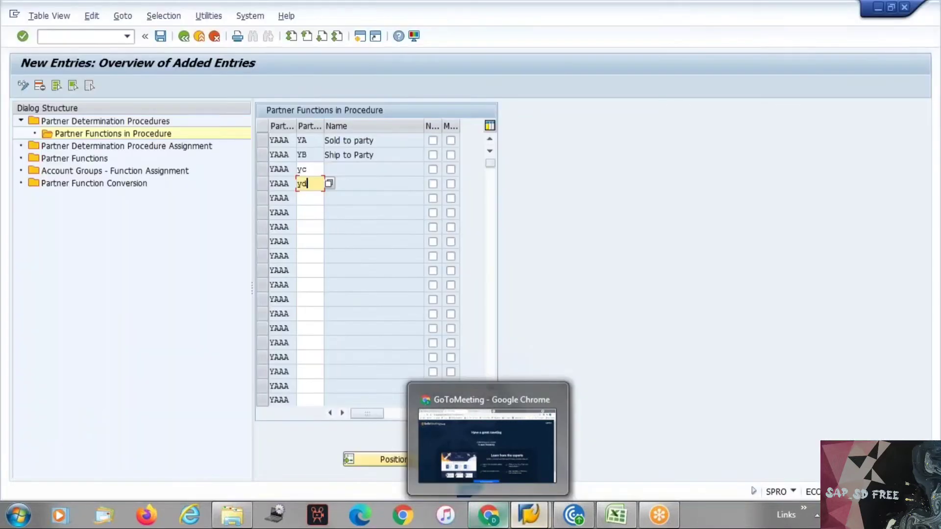
pyautogui.moveTo(531, 522)
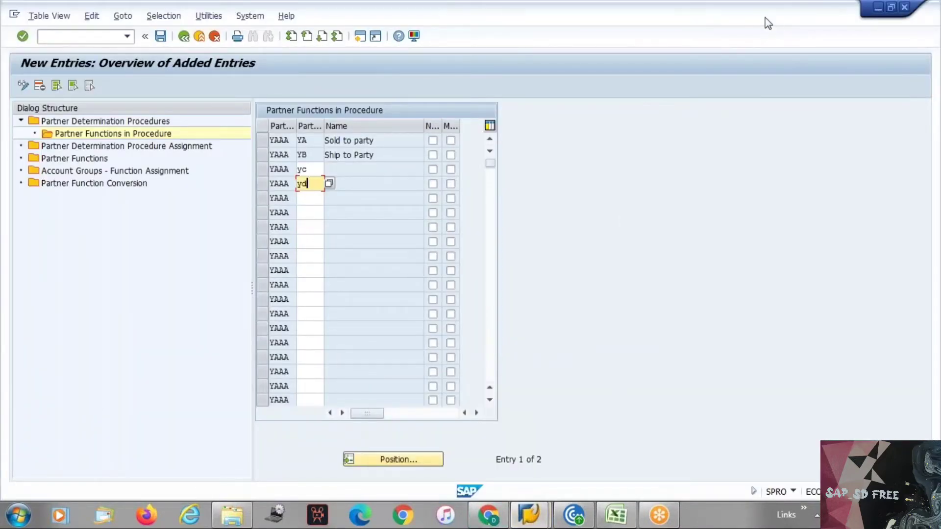
pyautogui.click(696, 22)
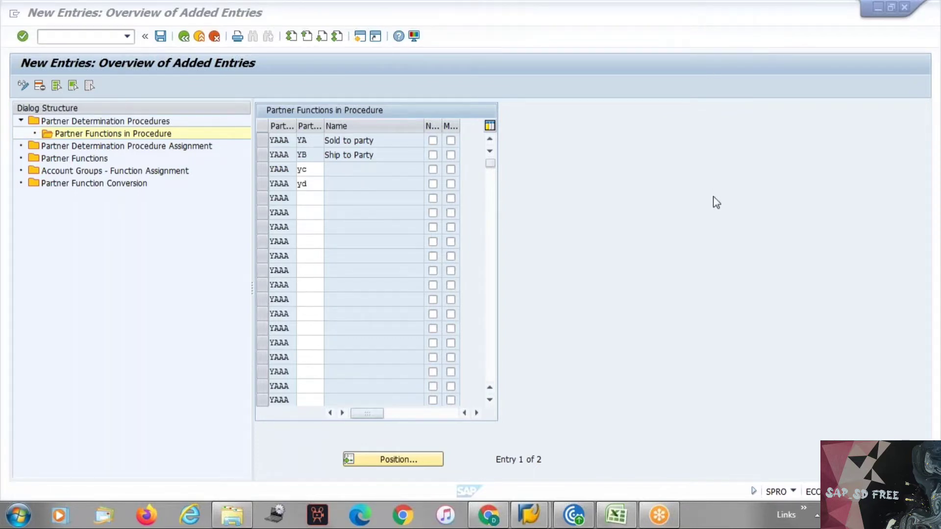
# Clear the invalid YF entry and delete the extra main vendor row
pyautogui.write('f')
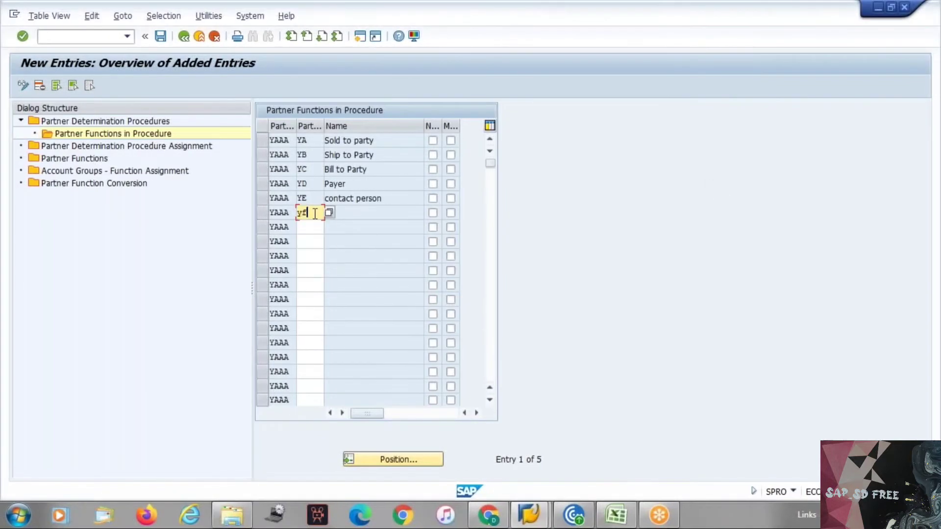
pyautogui.press('Return')
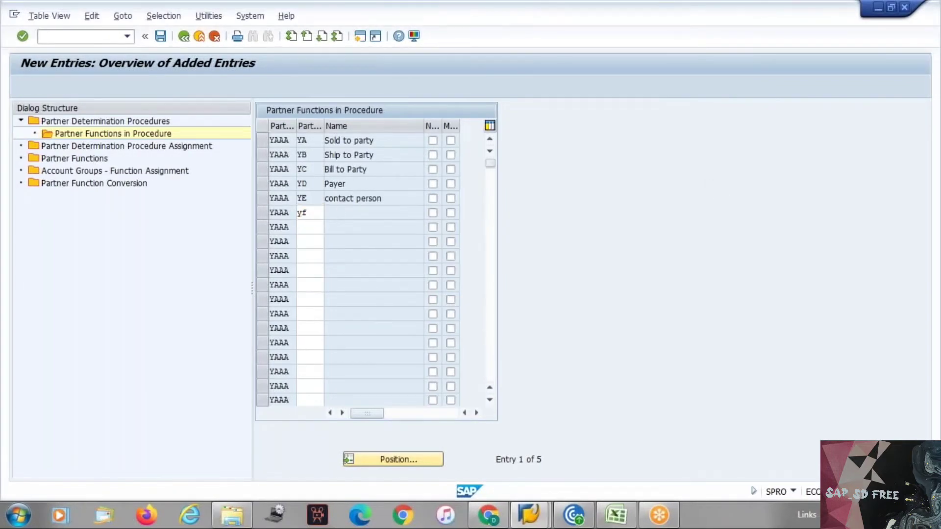
pyautogui.press('BackSpace')
pyautogui.press('BackSpace')
pyautogui.press('Return')
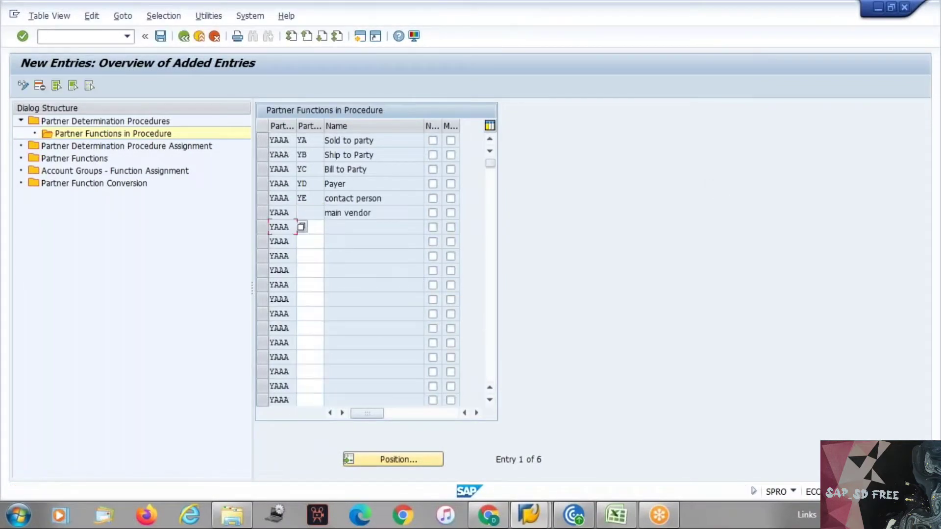
pyautogui.click(262, 213)
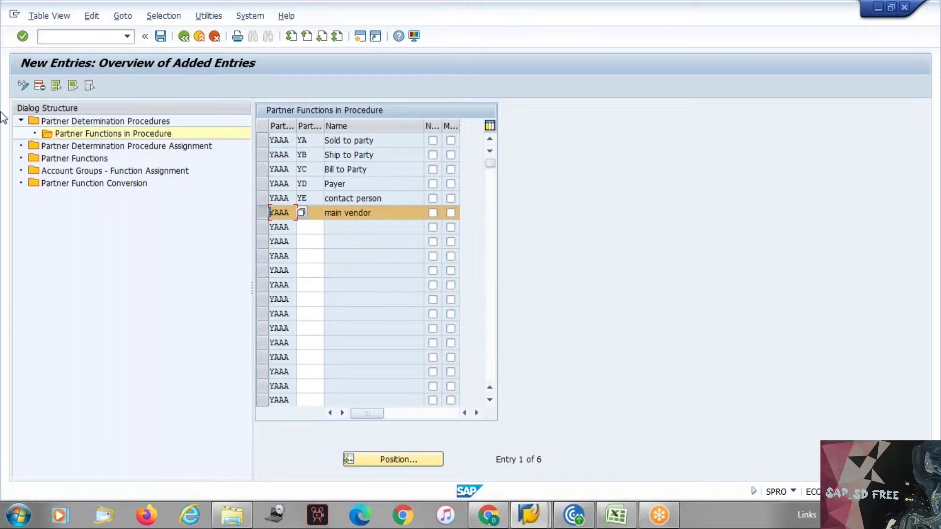
pyautogui.click(40, 86)
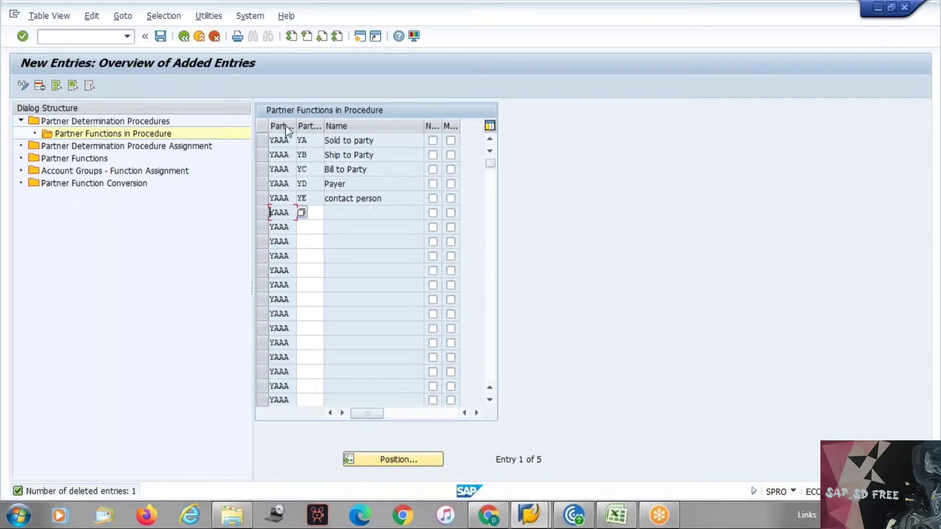
# Review the YA–YE partner function names and save procedure YAAA's partner functions
pyautogui.click(311, 142)
pyautogui.click(346, 142)
pyautogui.click(336, 185)
pyautogui.click(348, 199)
pyautogui.hotkey('ctrl', 's')
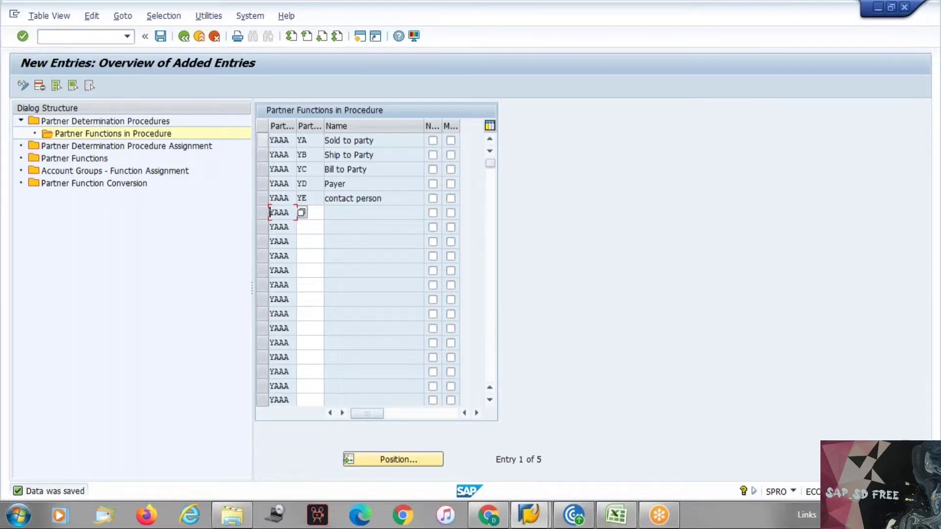
# Save YAAA's partner functions again and go back to the procedures overview, now 64 entries
pyautogui.click(183, 37)
pyautogui.click(161, 36)
pyautogui.click(185, 38)
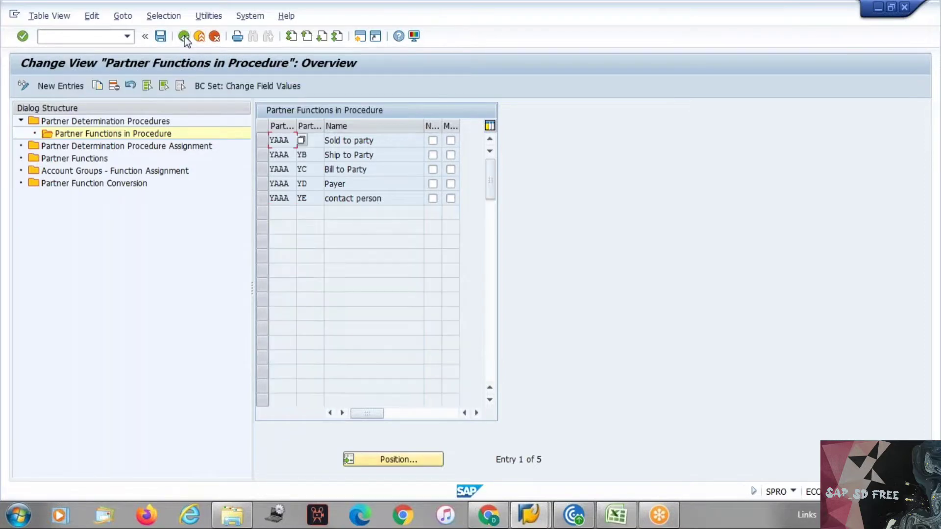
pyautogui.click(184, 36)
# Go back to the procedure list, position on PY, and display procedure RG's partner functions (CP, BP, PY)
pyautogui.click(185, 37)
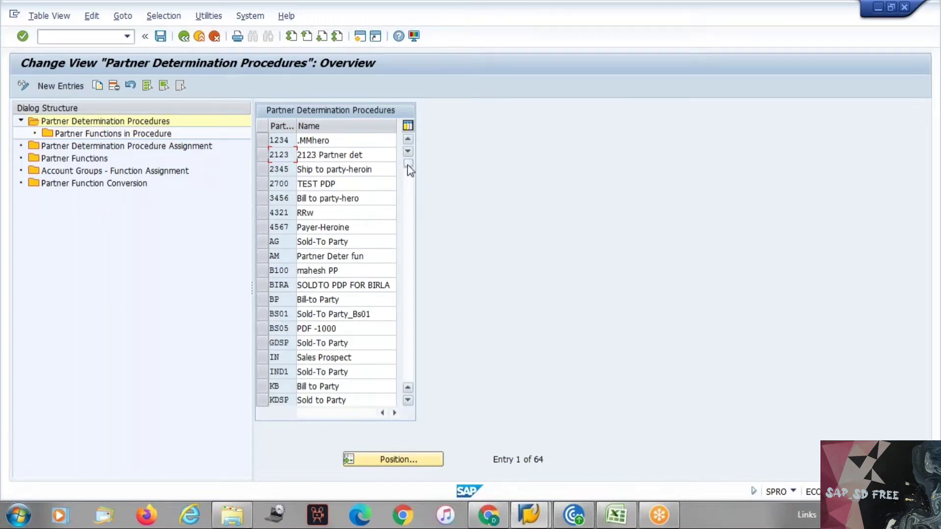
pyautogui.click(378, 463)
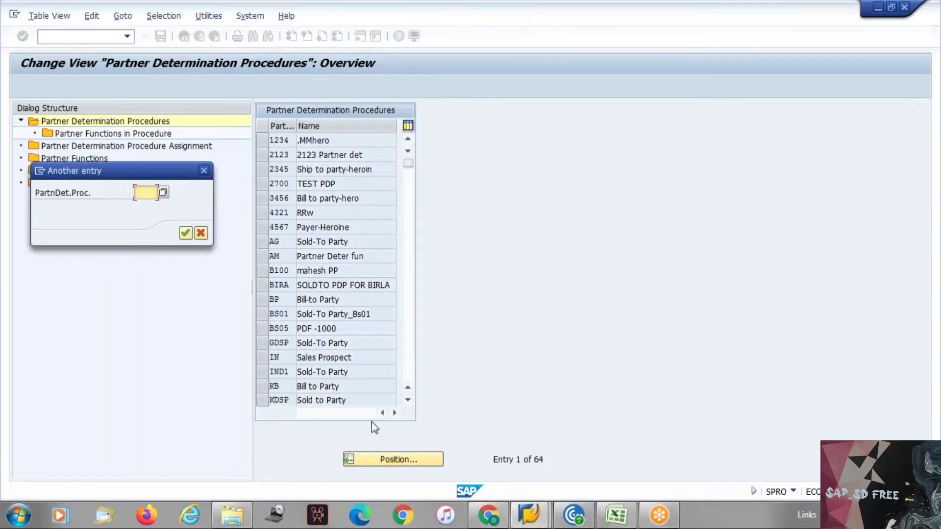
pyautogui.write('py')
pyautogui.press('Return')
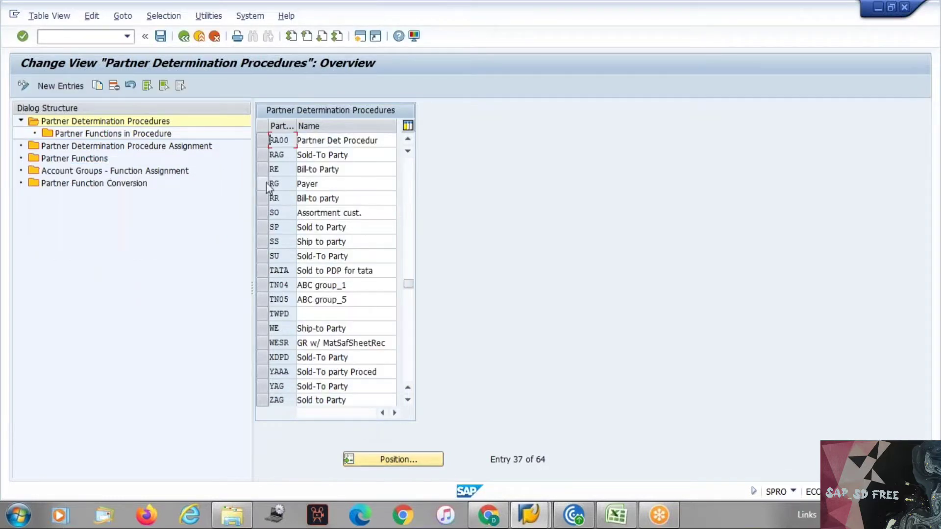
pyautogui.click(266, 183)
pyautogui.click(105, 137)
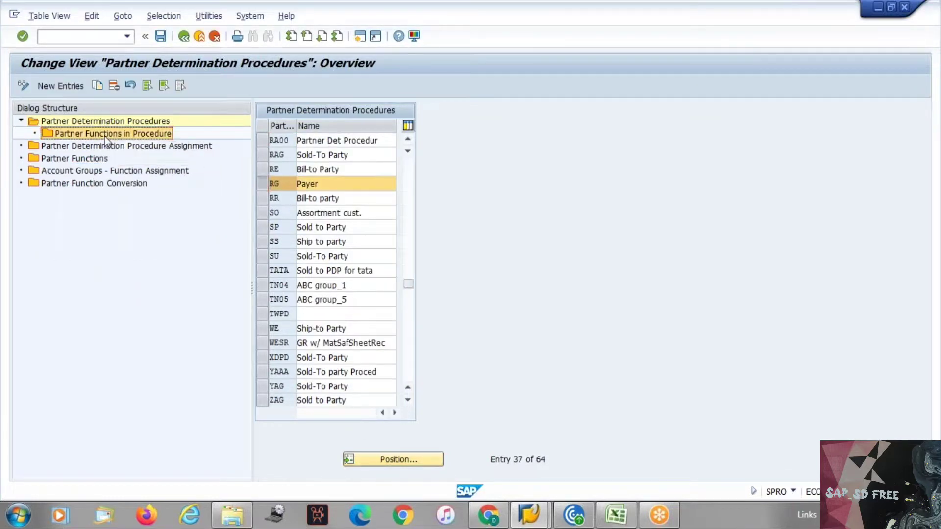
pyautogui.doubleClick(105, 138)
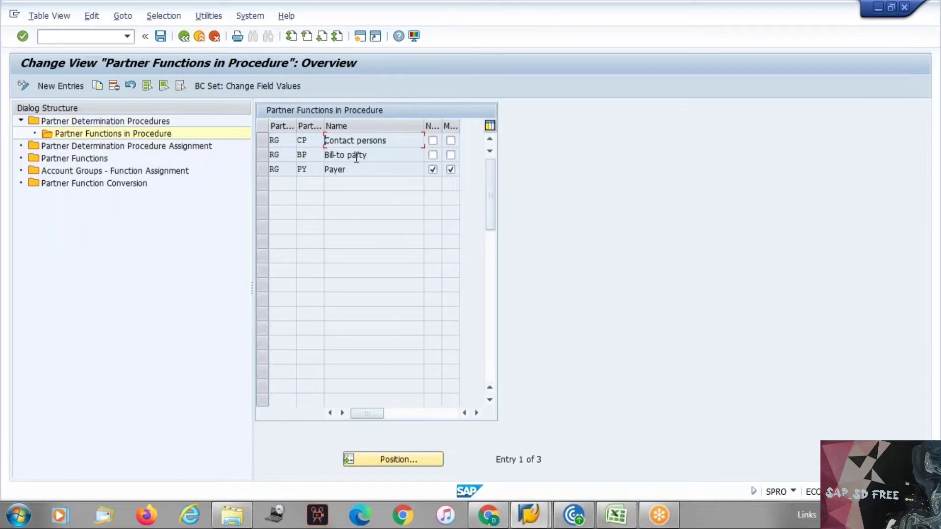
pyautogui.click(348, 169)
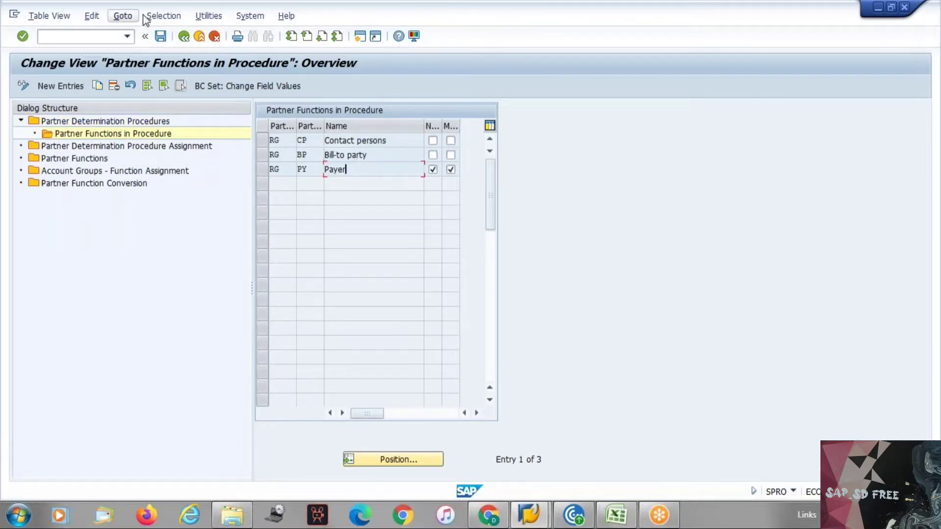
pyautogui.click(183, 36)
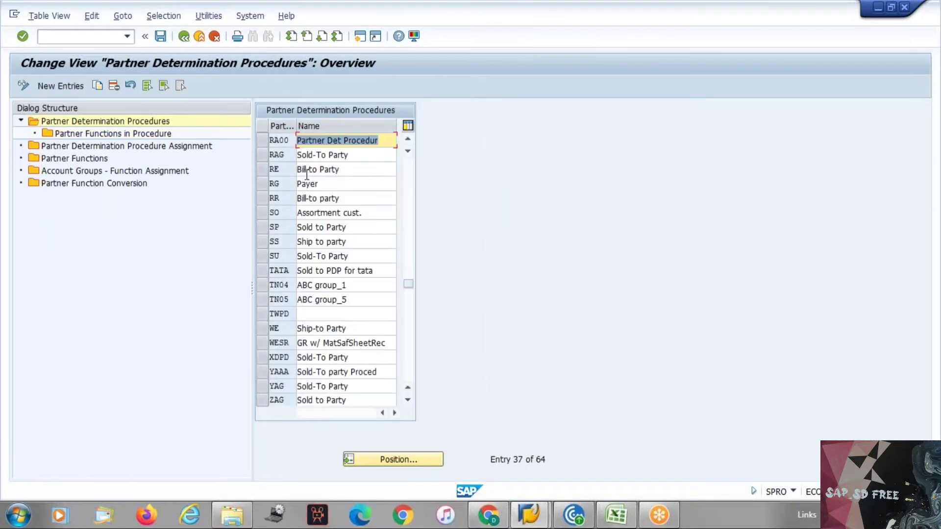
pyautogui.click(263, 171)
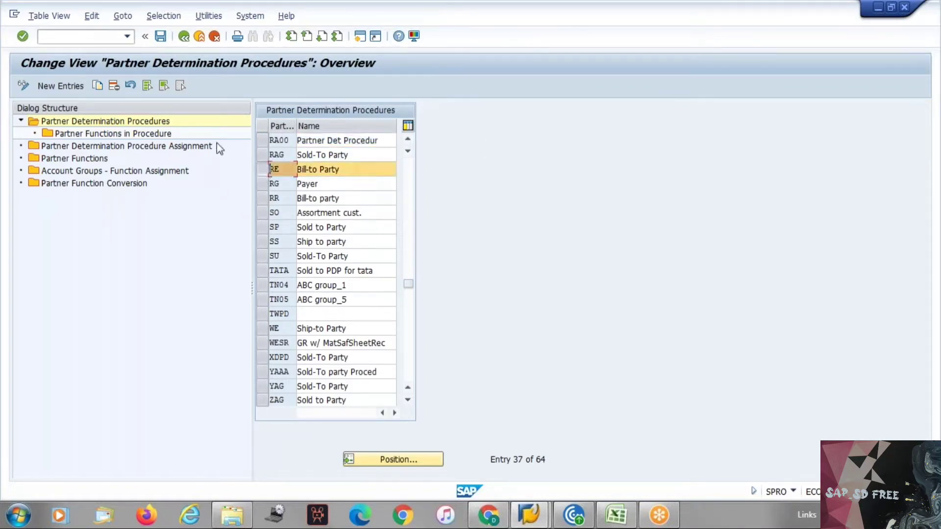
pyautogui.click(151, 135)
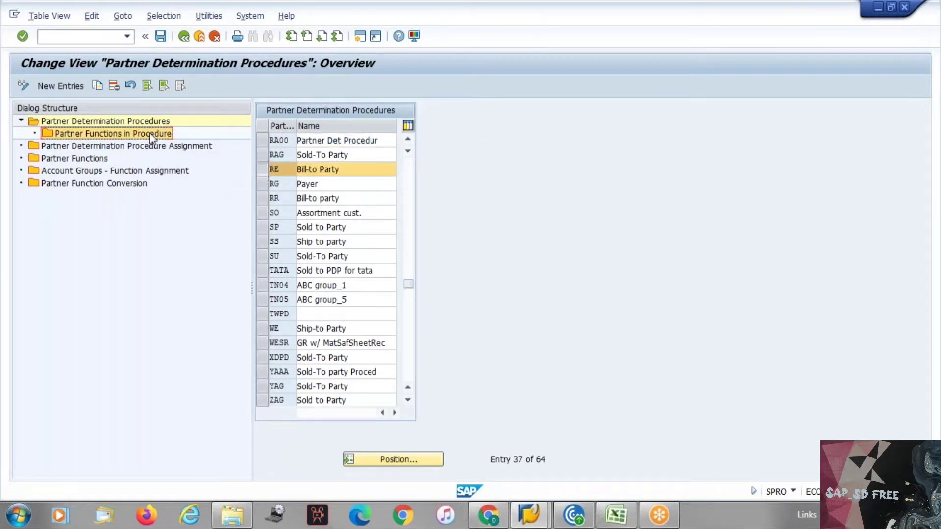
pyautogui.doubleClick(152, 135)
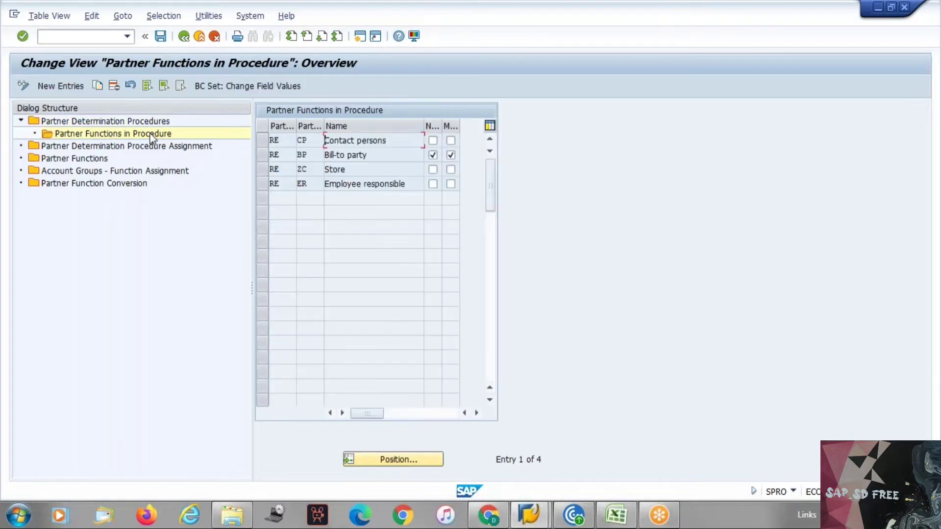
pyautogui.click(374, 156)
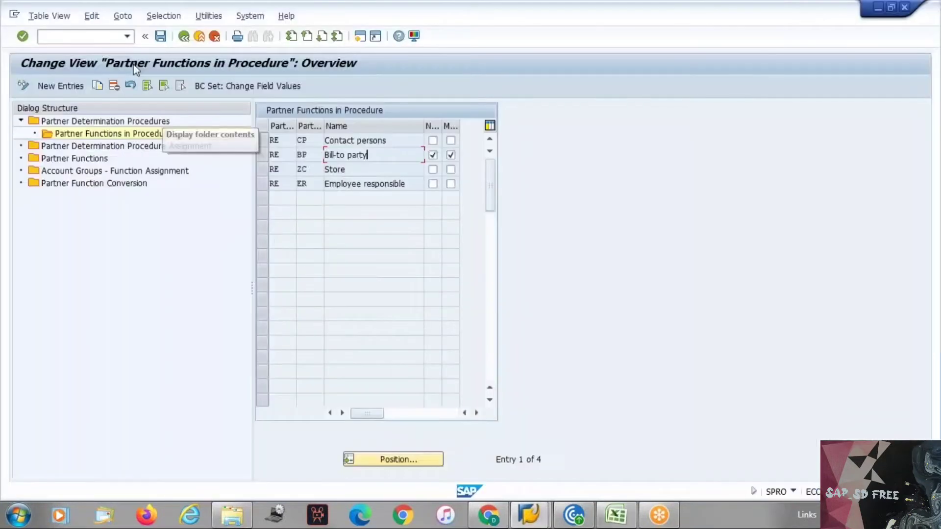
pyautogui.click(184, 36)
pyautogui.click(411, 459)
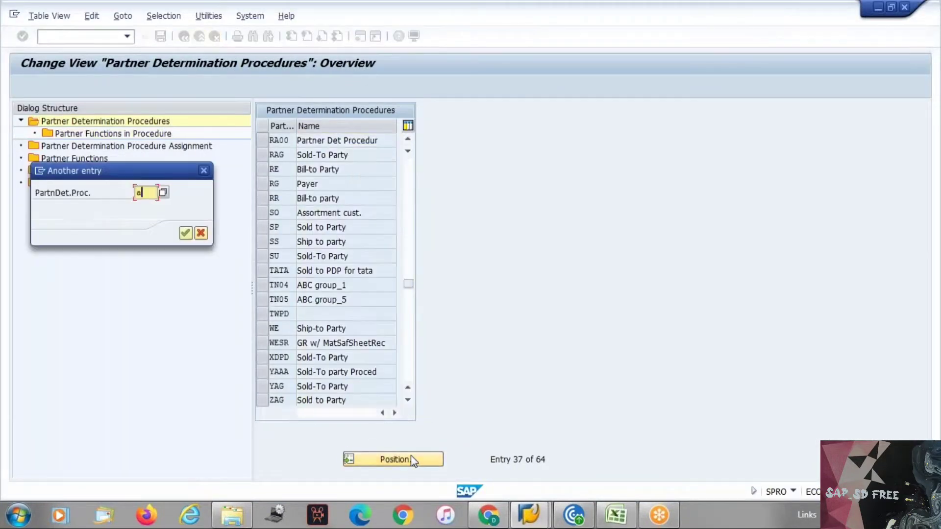
pyautogui.write('ag')
pyautogui.press('Return')
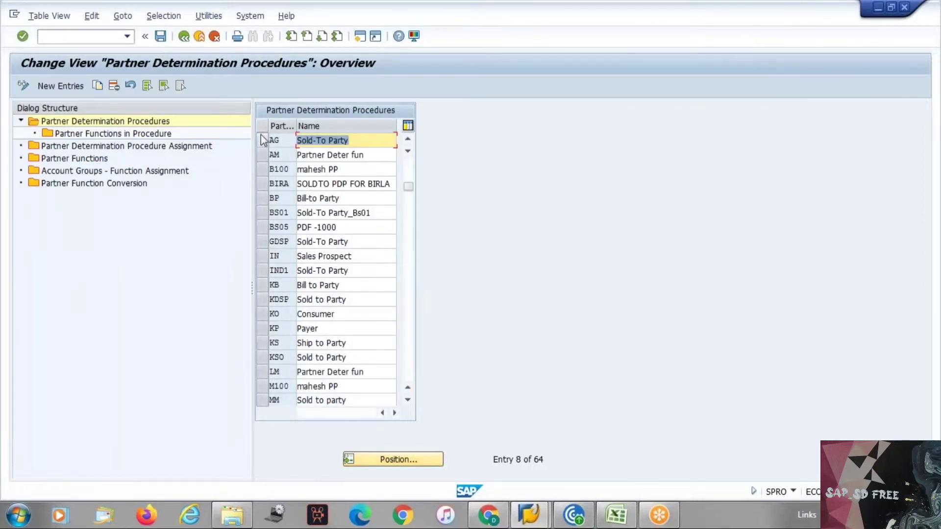
pyautogui.click(172, 135)
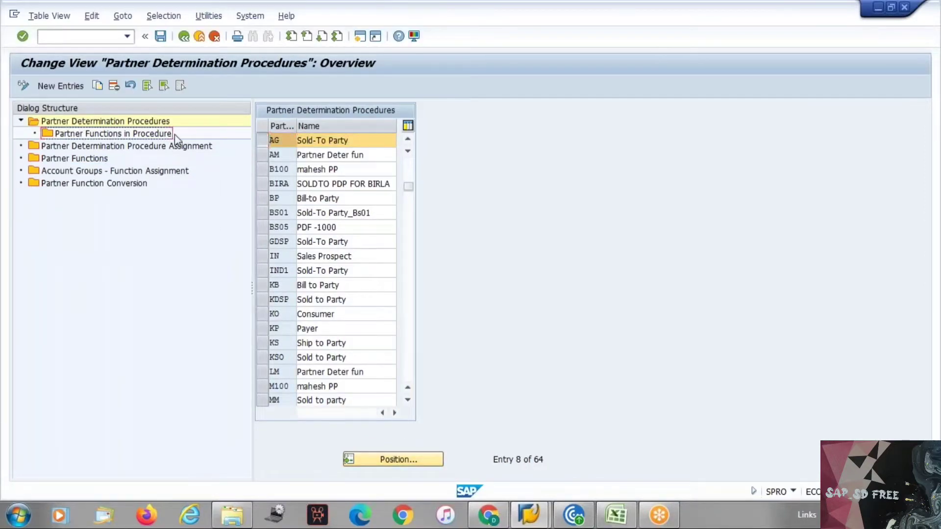
pyautogui.doubleClick(148, 135)
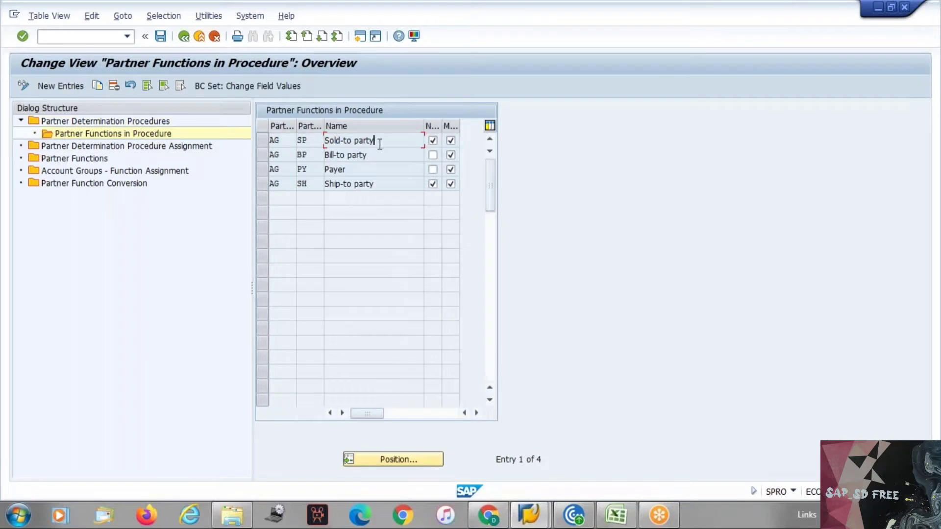
pyautogui.click(369, 156)
pyautogui.click(371, 170)
pyautogui.press('F3')
pyautogui.click(376, 456)
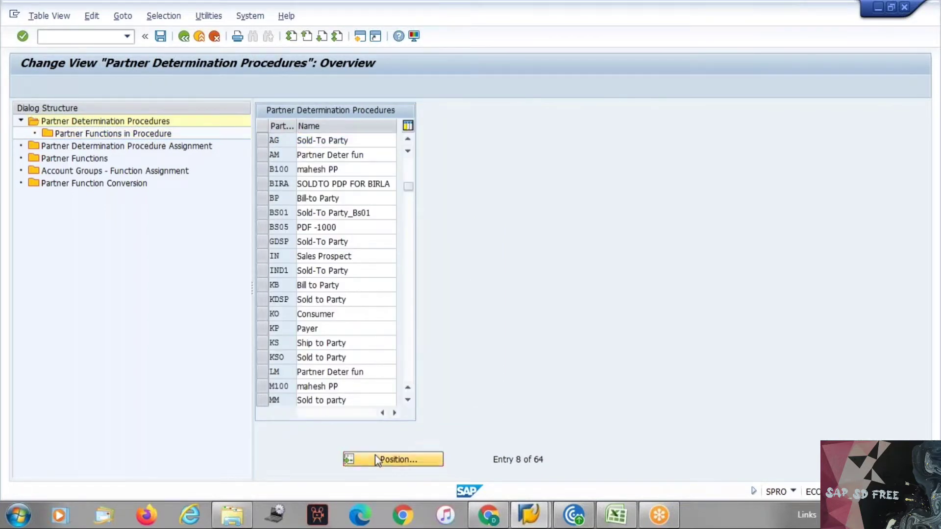
pyautogui.write('B100')
pyautogui.press('Return')
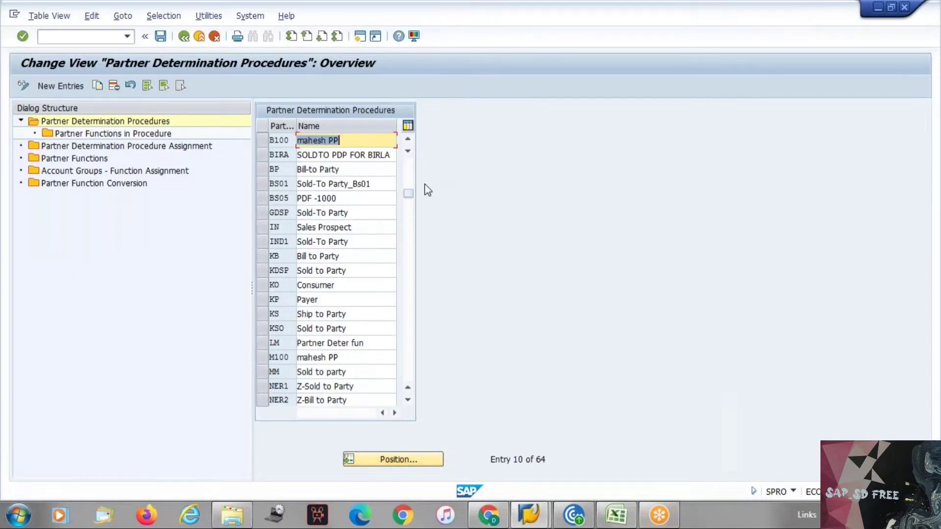
pyautogui.moveTo(406, 192); pyautogui.dragTo(407, 142)
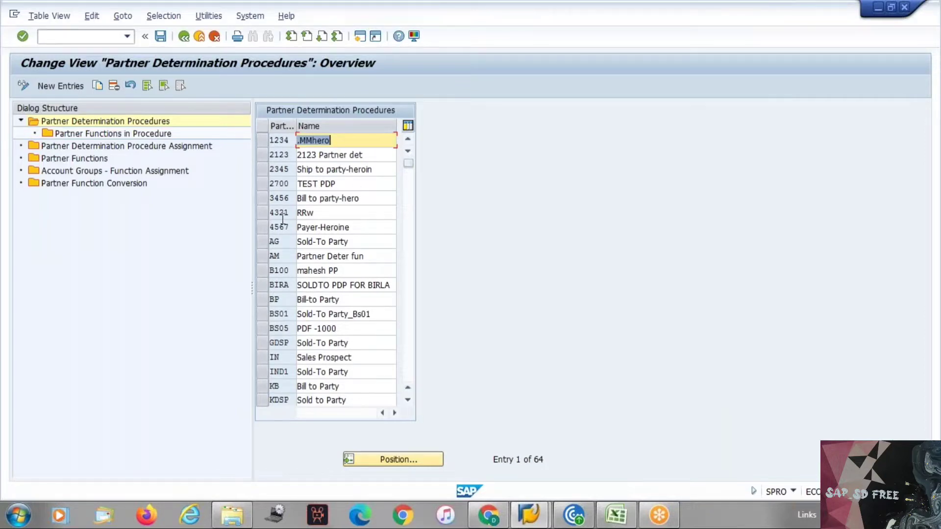
pyautogui.scroll(-2, 351, 140)
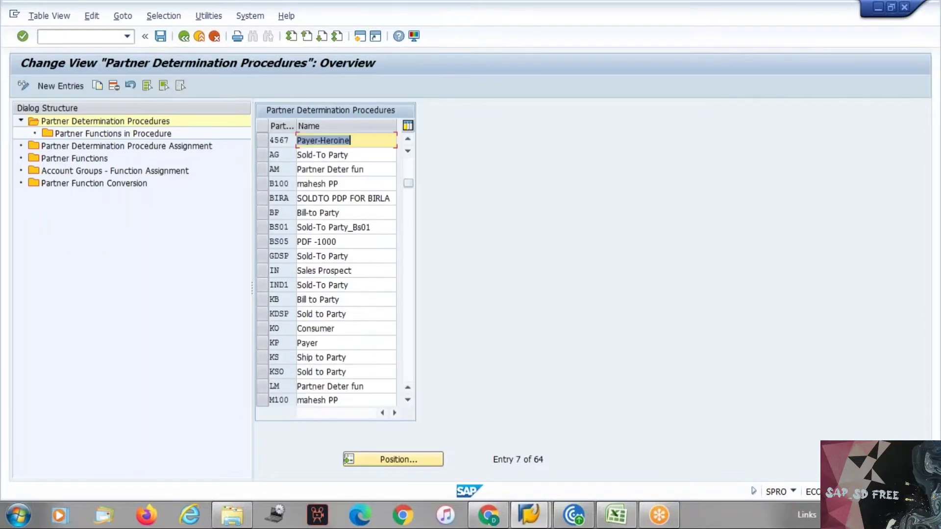
pyautogui.scroll(-1, 350, 141)
pyautogui.click(271, 314)
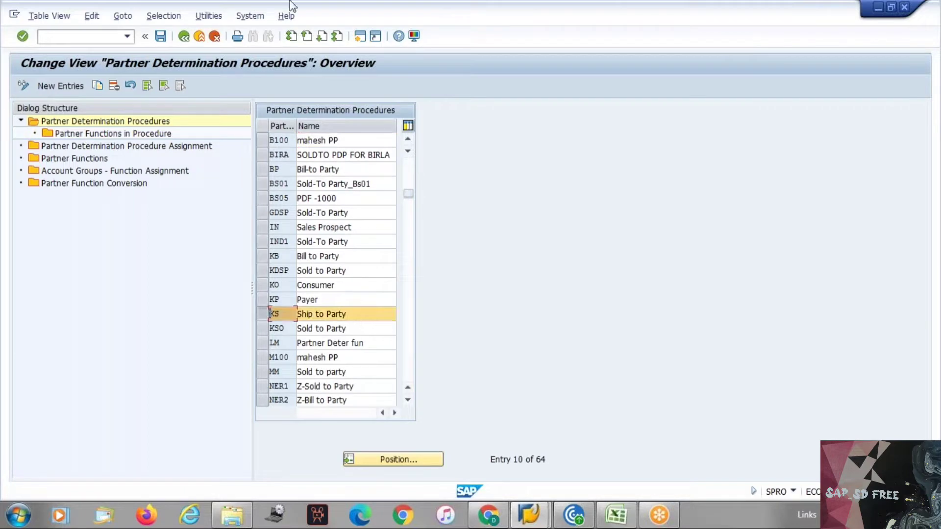
pyautogui.doubleClick(76, 134)
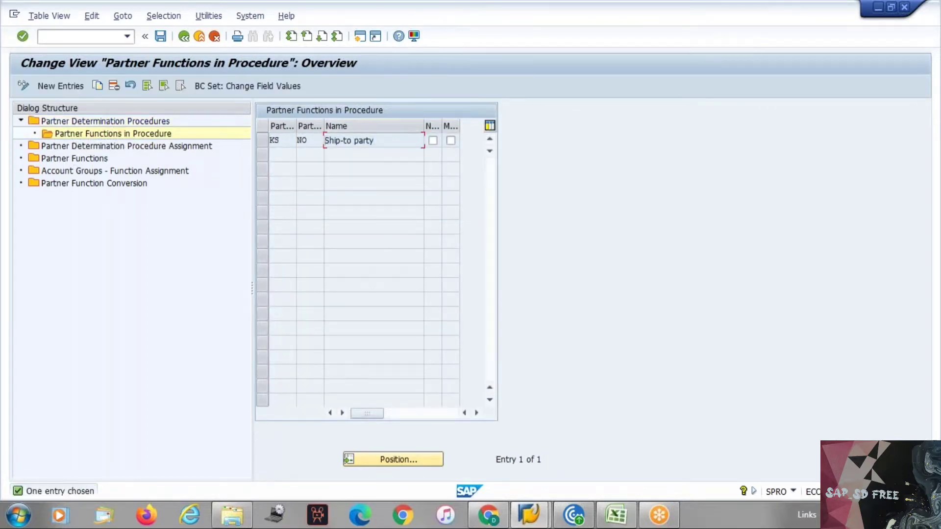
pyautogui.press('F3')
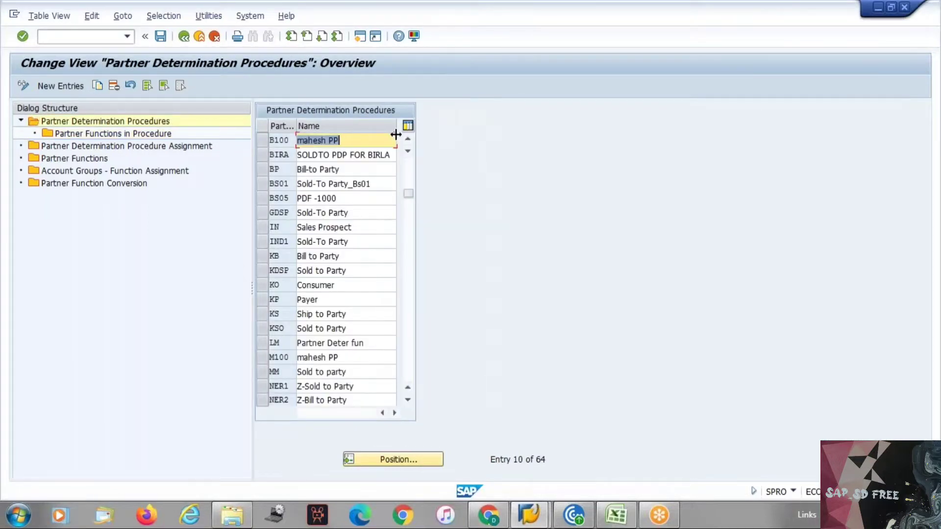
pyautogui.click(420, 463)
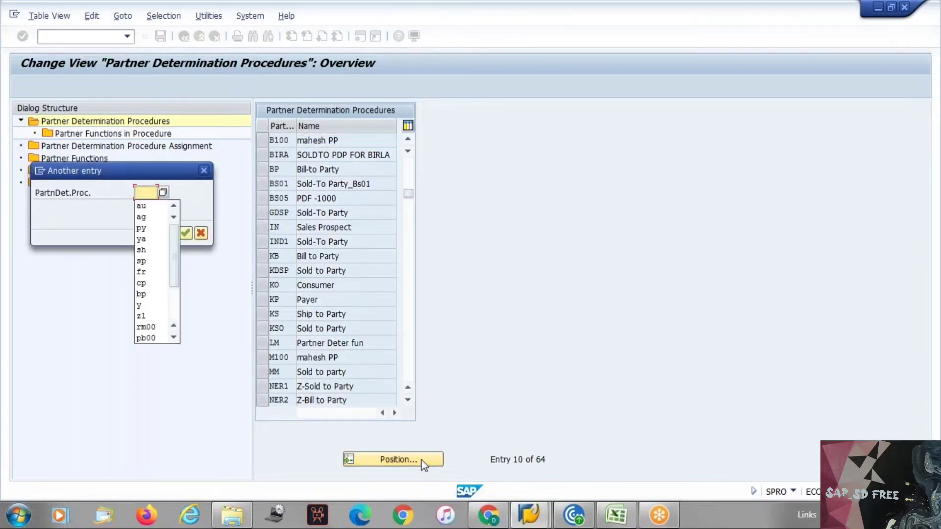
pyautogui.press('Down')
pyautogui.press('Down')
pyautogui.press('Down')
pyautogui.press('Return')
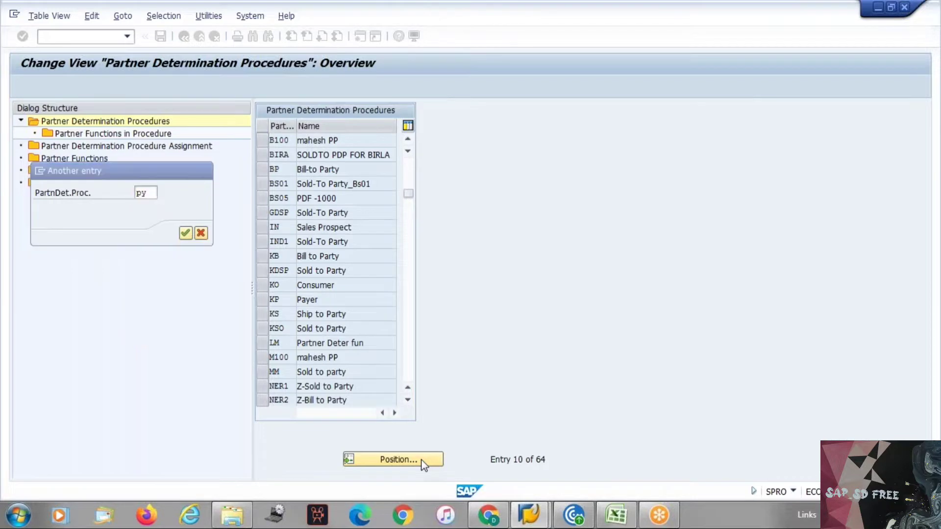
pyautogui.press('Return')
pyautogui.click(261, 181)
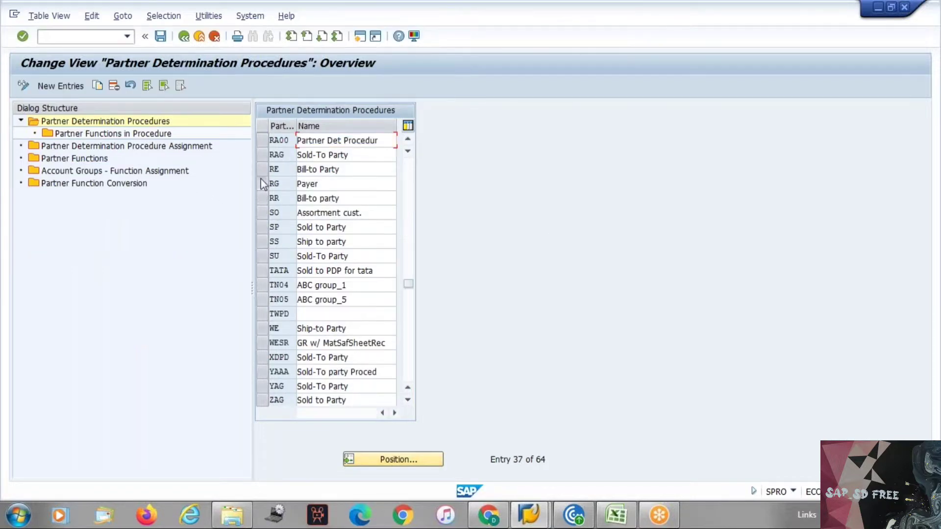
pyautogui.doubleClick(111, 134)
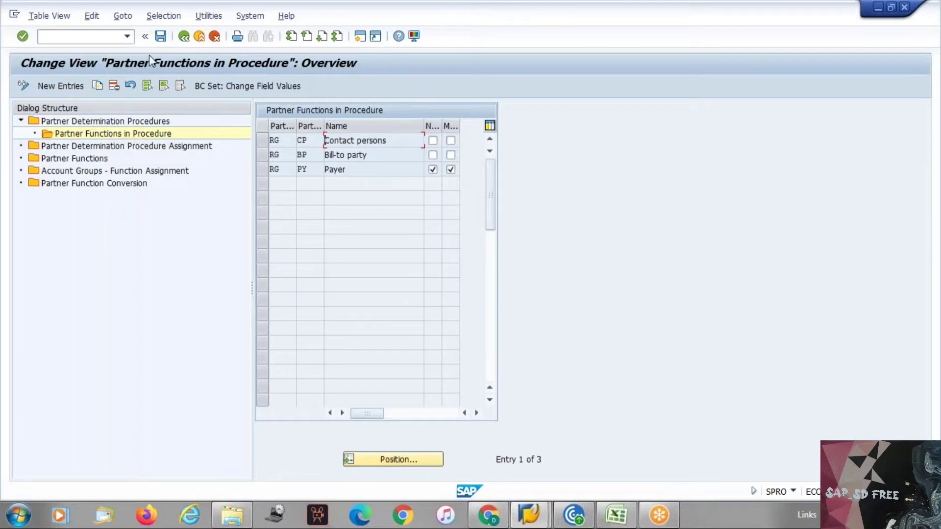
pyautogui.click(183, 40)
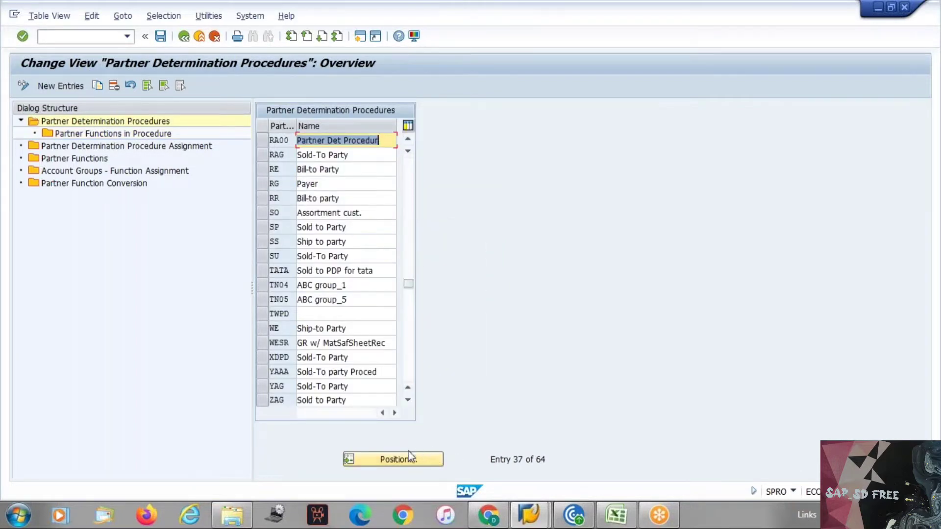
pyautogui.click(373, 457)
# Position on procedure YAAA and list its five partner functions, checking Bill to Party
pyautogui.write('yaaa')
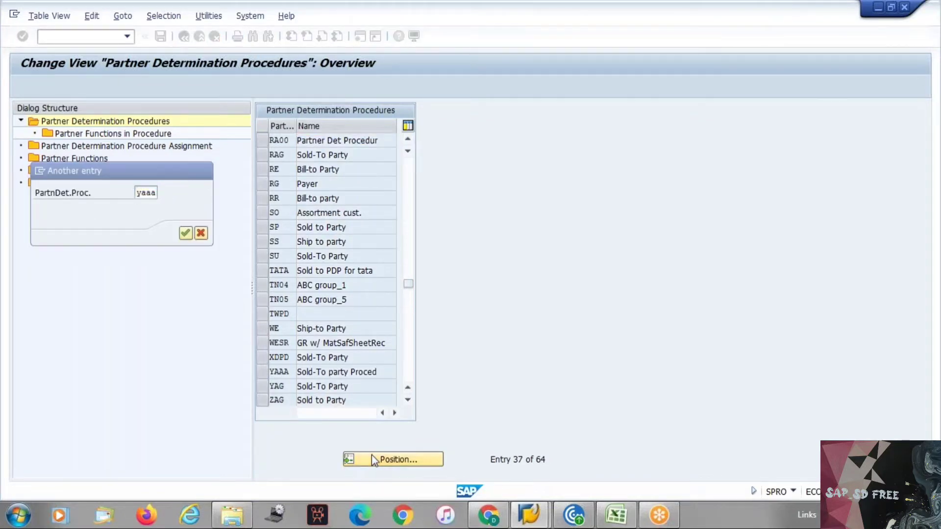
pyautogui.press('Return')
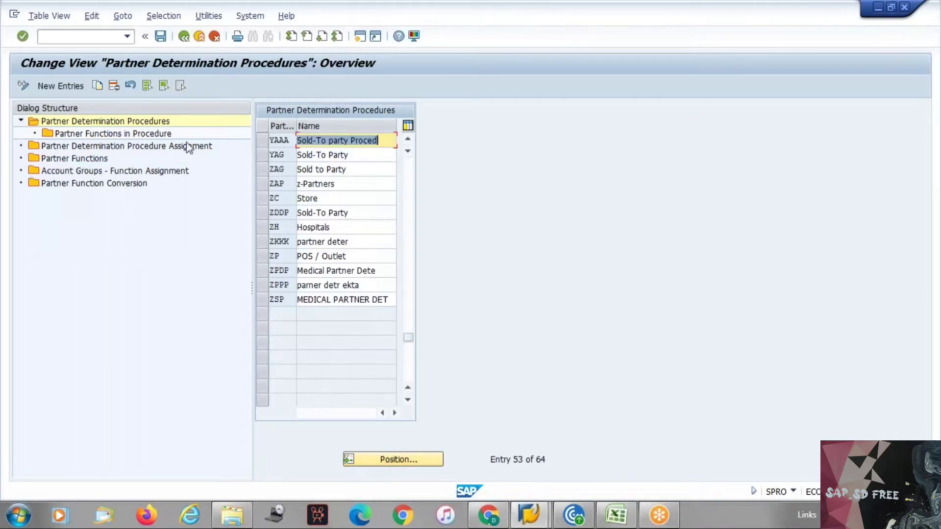
pyautogui.click(270, 139)
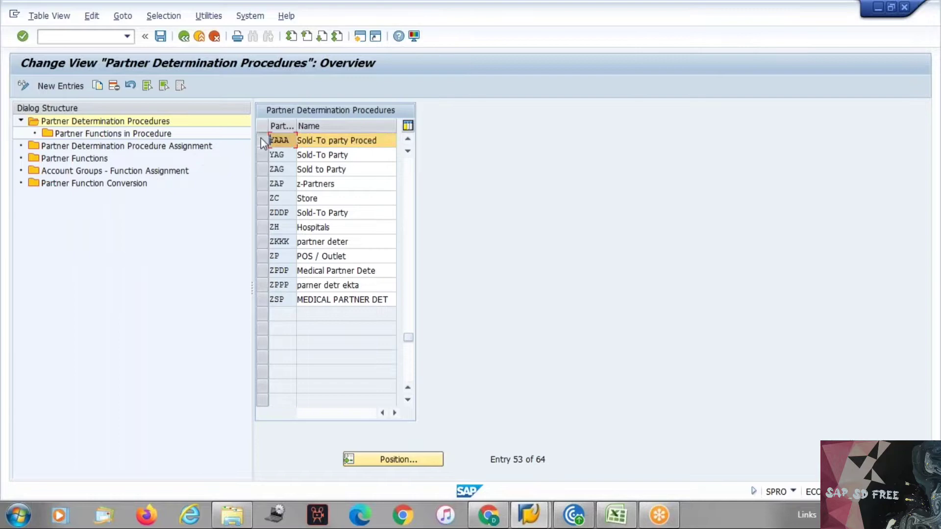
pyautogui.doubleClick(140, 132)
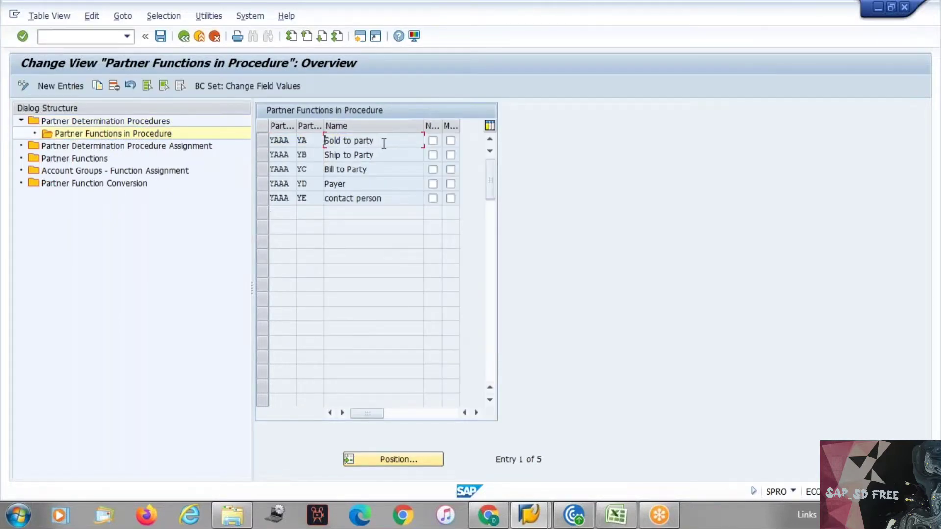
pyautogui.click(367, 174)
# Widen the Not modifiable column in YAAA's partner function list
pyautogui.click(91, 35)
pyautogui.write('/o')
pyautogui.press('BackSpace')
pyautogui.press('BackSpace')
pyautogui.moveTo(440, 125); pyautogui.dragTo(479, 126)
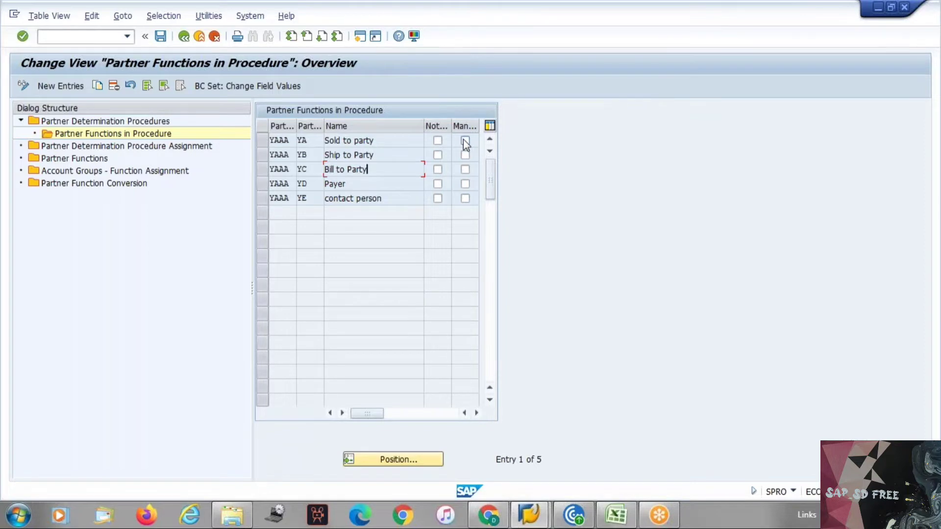
# Launch customer display in a new session with /oxd03
pyautogui.click(84, 41)
pyautogui.write('/oxd03')
pyautogui.press('Return')
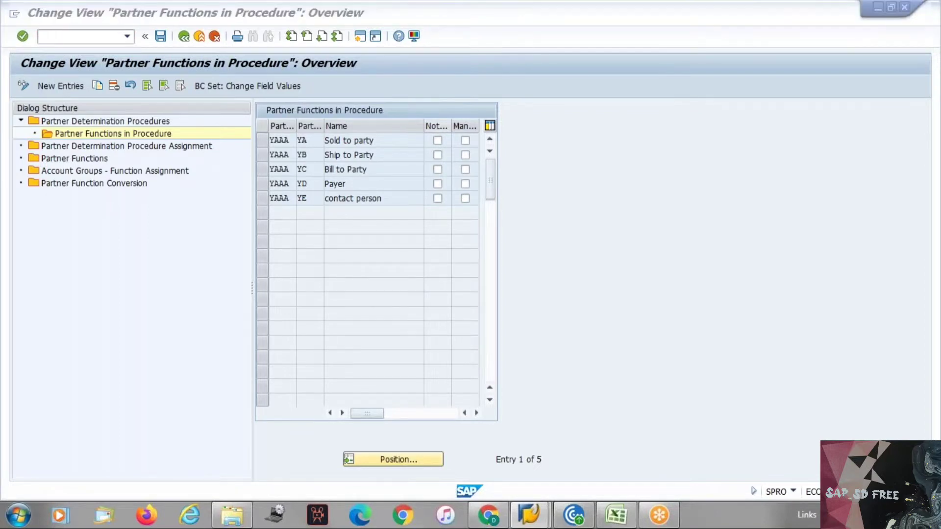
pyautogui.write('7')
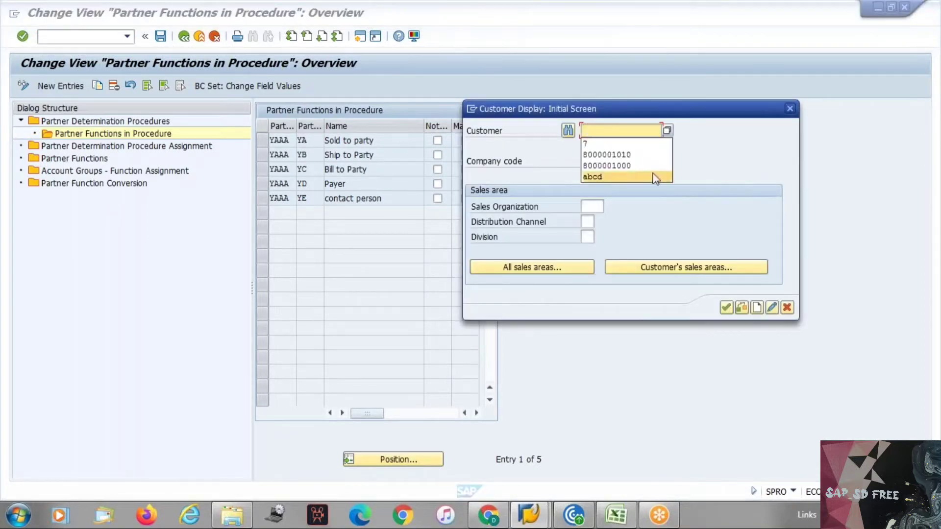
pyautogui.click(592, 160)
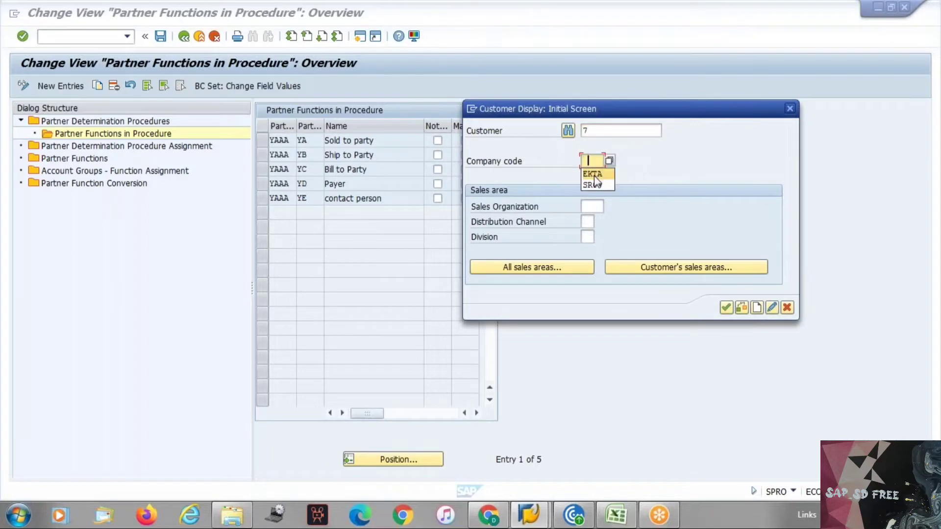
pyautogui.click(592, 174)
pyautogui.click(652, 264)
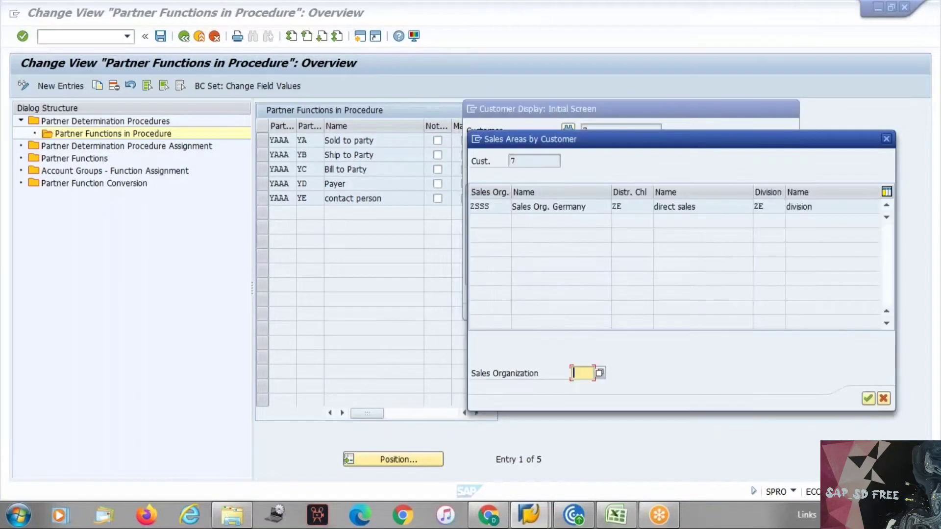
pyautogui.doubleClick(514, 206)
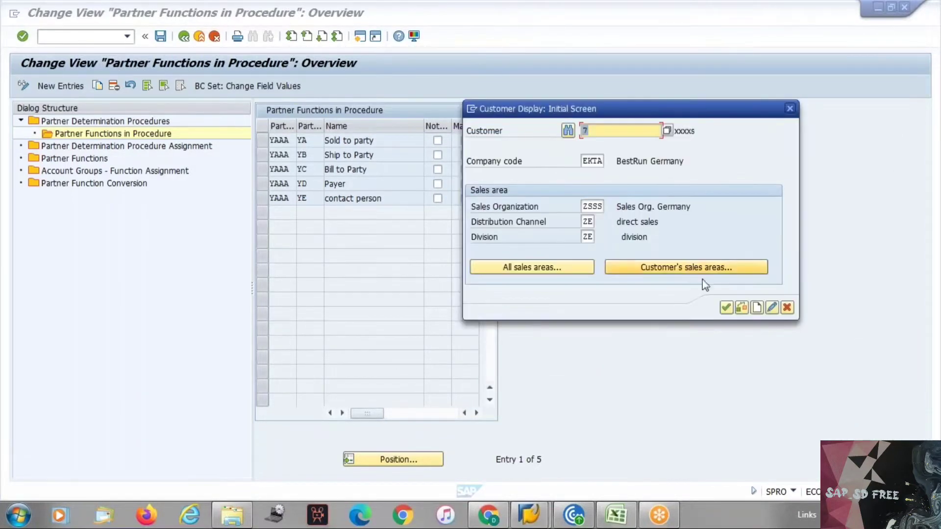
pyautogui.click(725, 307)
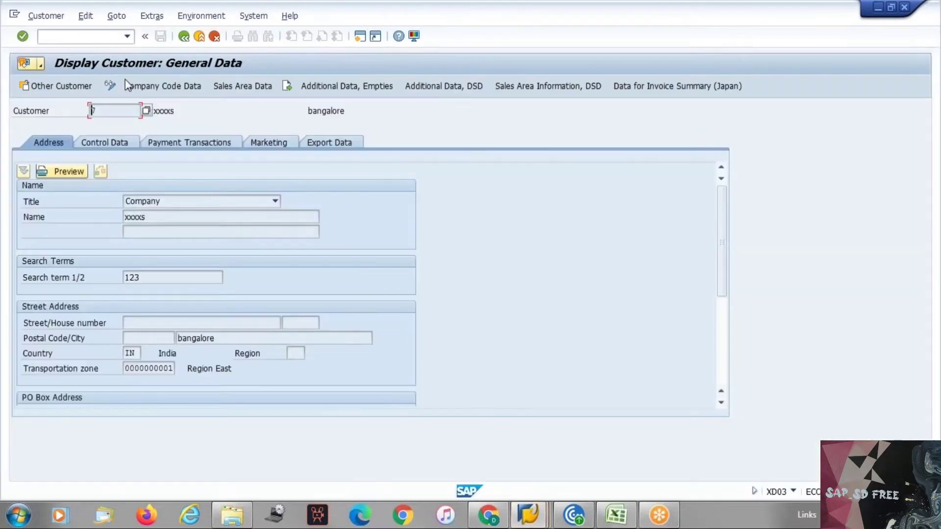
pyautogui.click(150, 16)
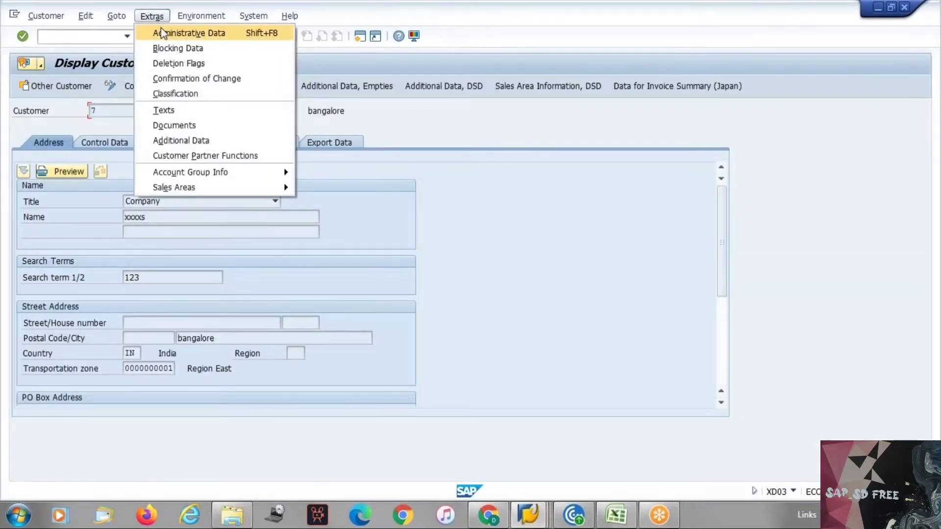
pyautogui.click(161, 30)
pyautogui.moveTo(170, 223); pyautogui.dragTo(192, 223)
pyautogui.click(191, 223)
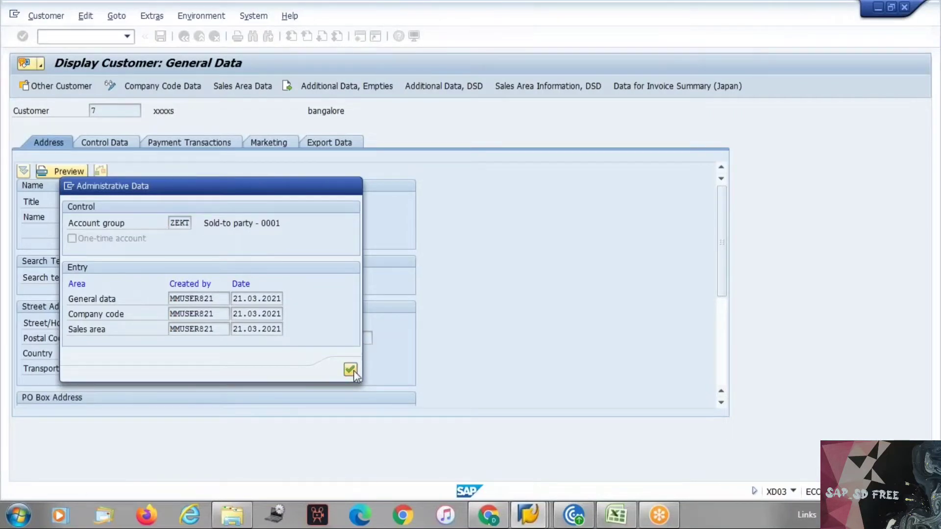
pyautogui.click(350, 369)
pyautogui.click(184, 37)
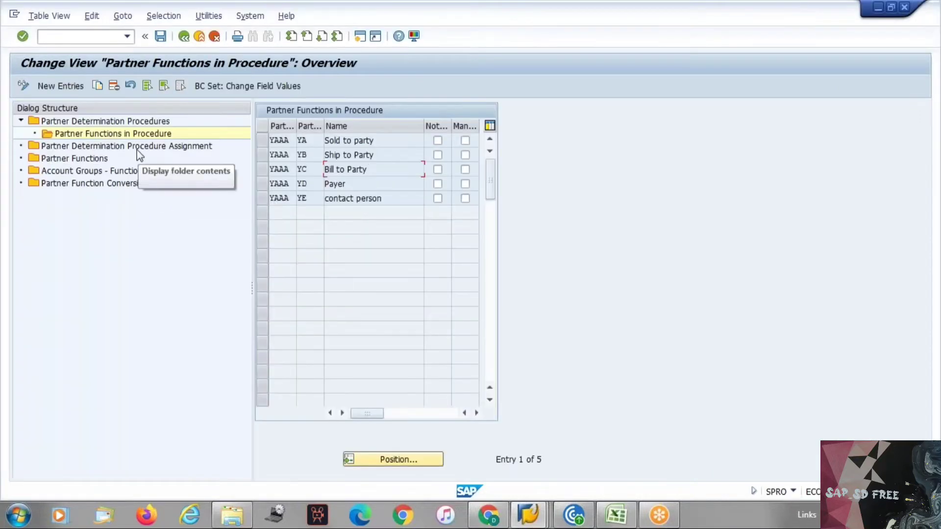
# In the procedure assignments, find account group ZEKT and its assigned procedure ZPPP
pyautogui.doubleClick(139, 147)
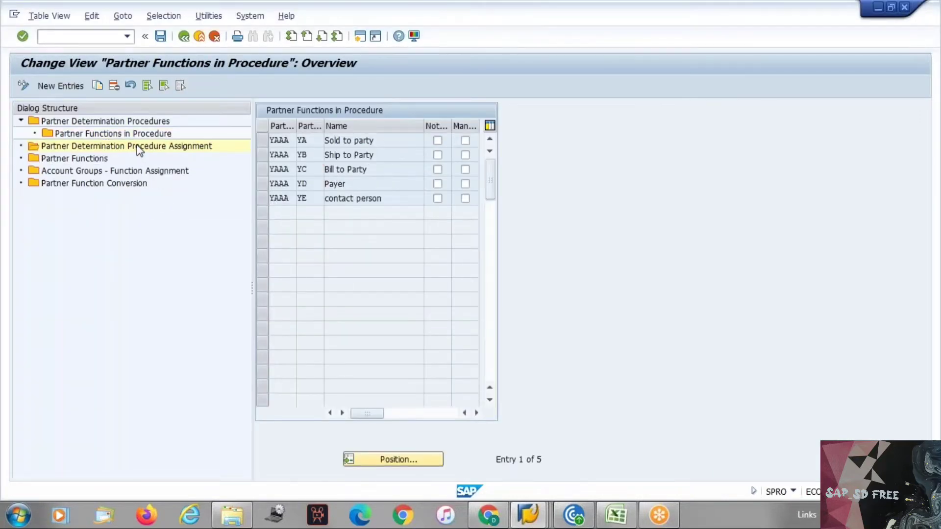
pyautogui.click(392, 454)
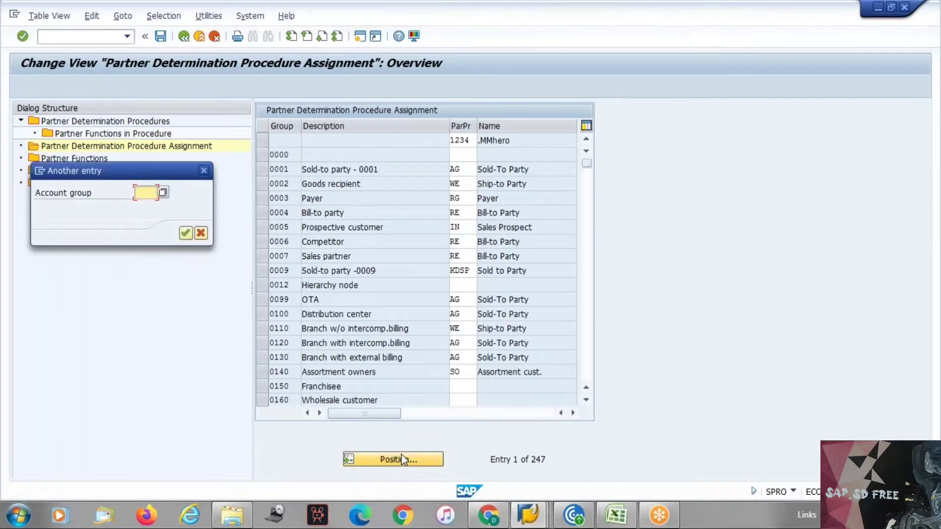
pyautogui.write('ZEKT')
pyautogui.press('Return')
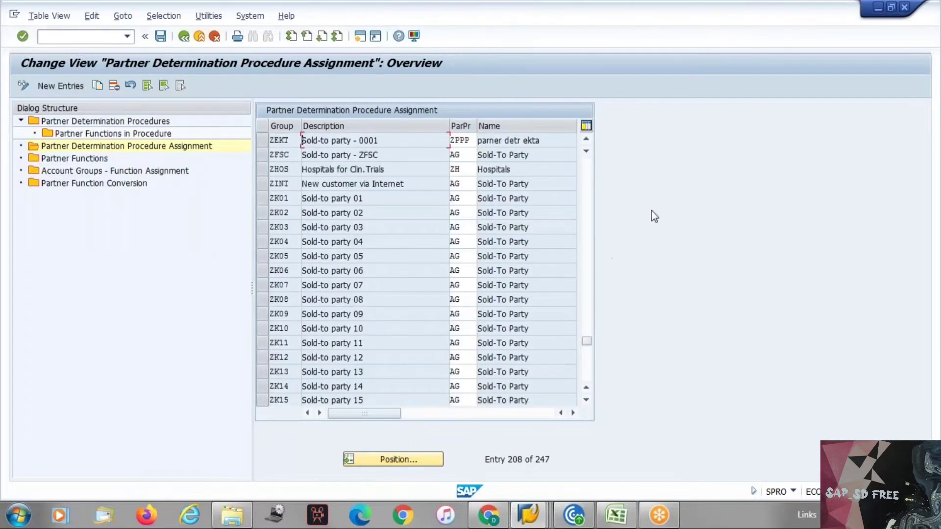
pyautogui.click(464, 140)
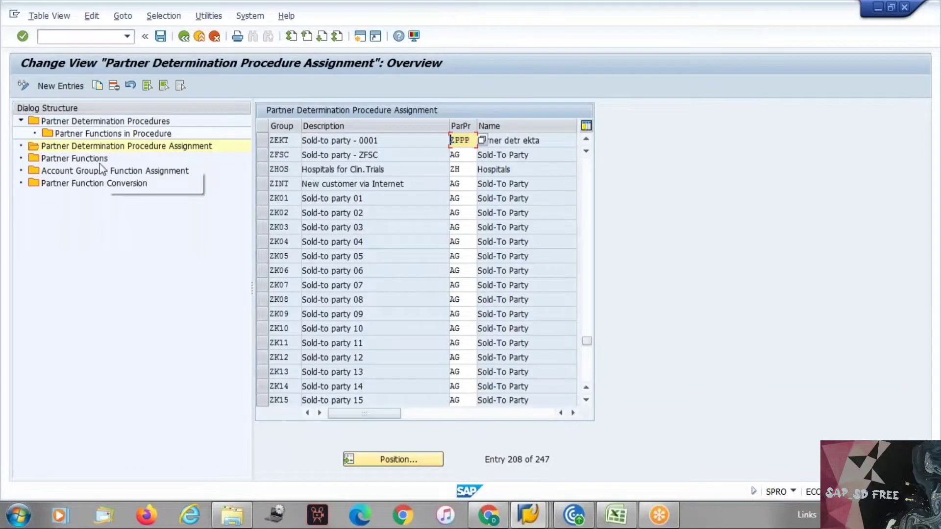
# Display the partner functions of procedure ZPPP
pyautogui.doubleClick(88, 122)
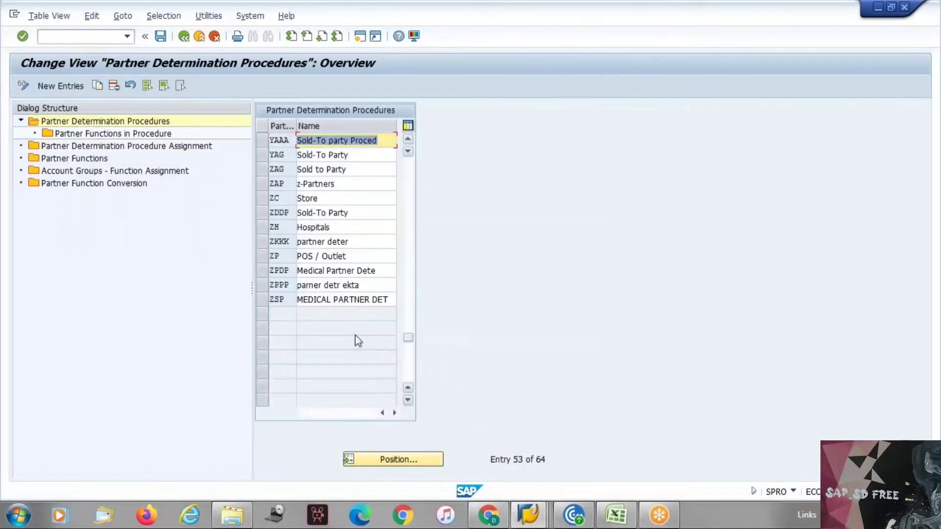
pyautogui.click(261, 285)
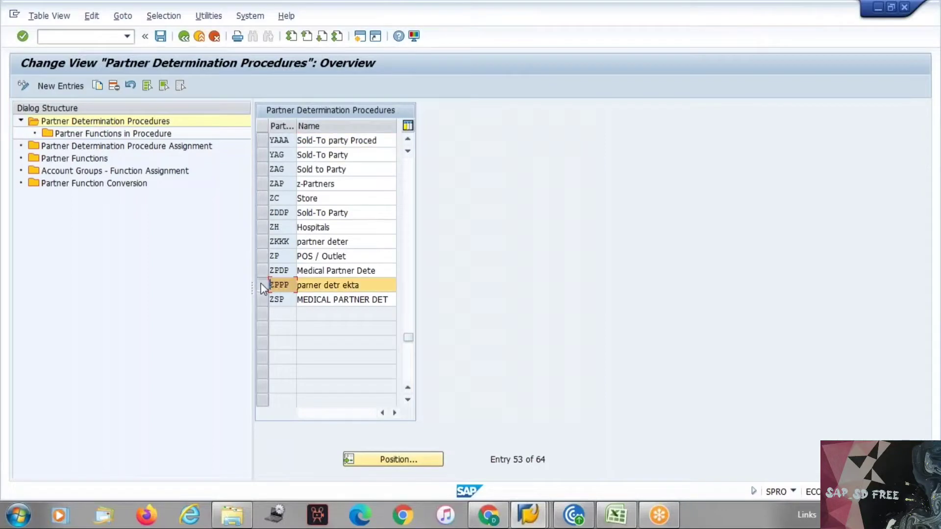
pyautogui.doubleClick(136, 133)
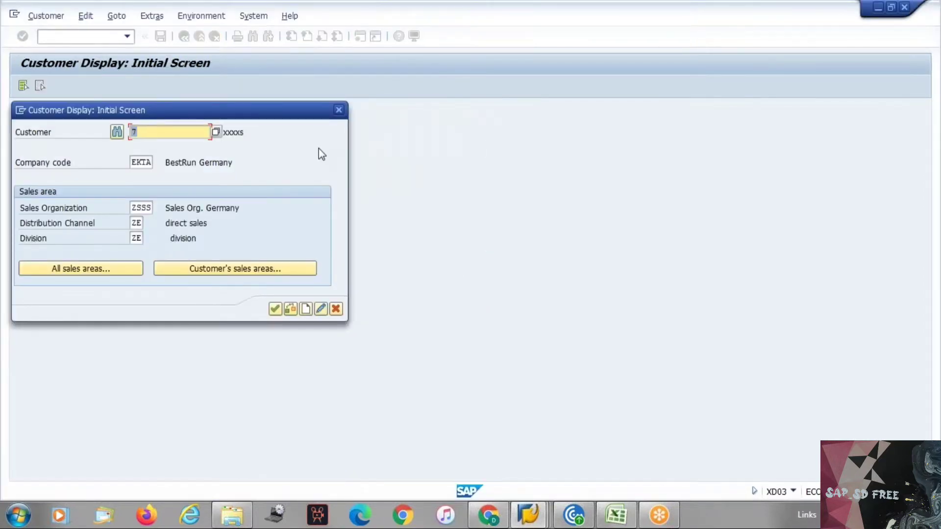
# Open the test customer in change mode and flag Sold-to party as not modifiable in ZPPP
pyautogui.press('Return')
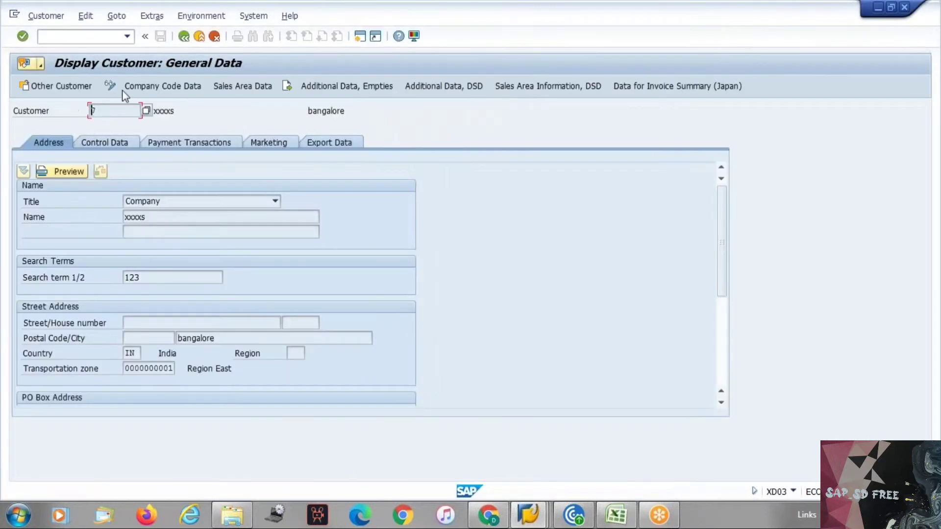
pyautogui.click(110, 85)
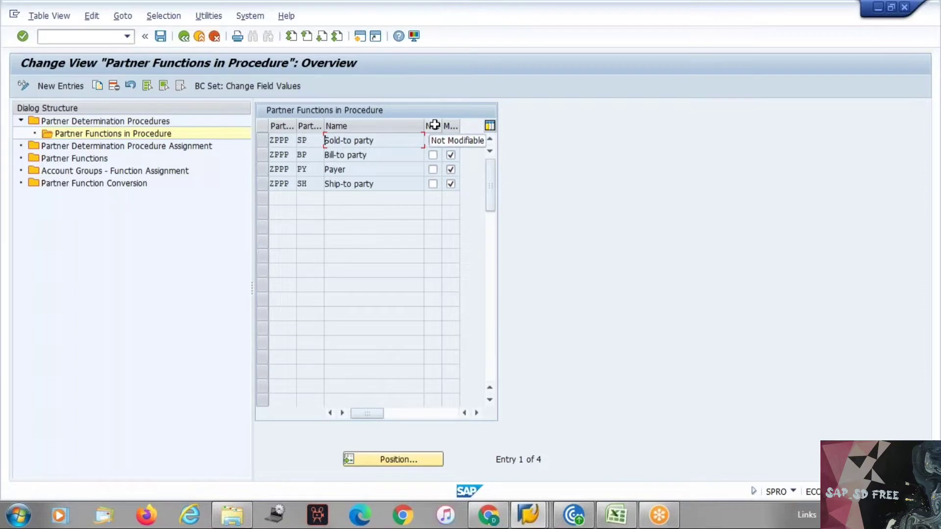
pyautogui.click(434, 141)
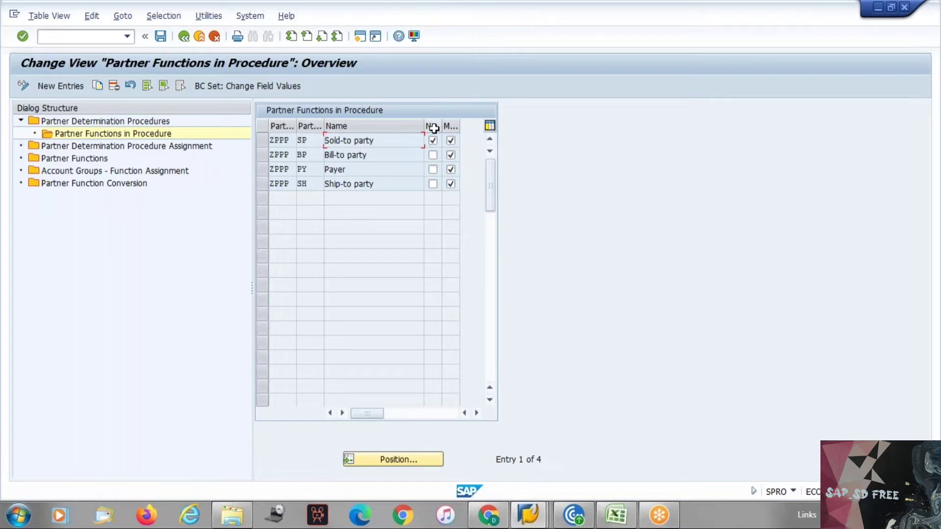
pyautogui.hotkey('alt', 'Tab')
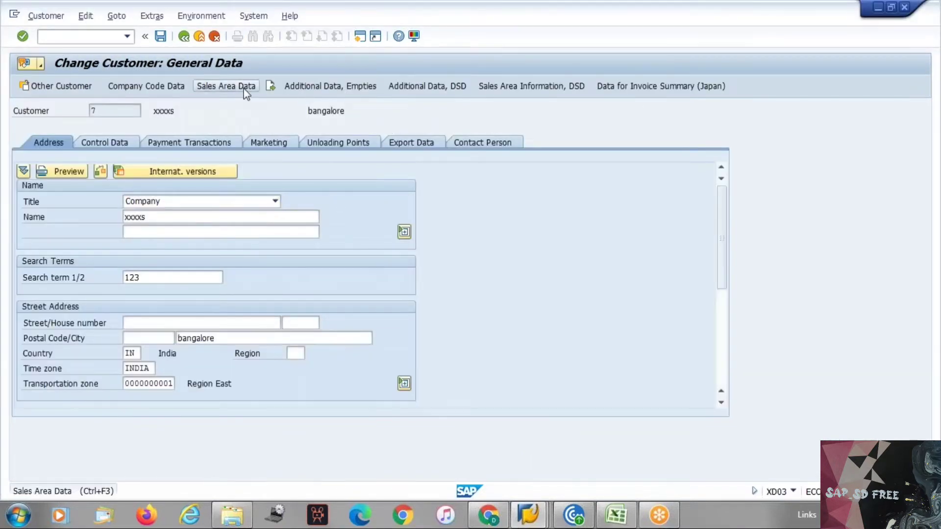
# On the customer's sales area Partner Functions tab, change the Bill-to party number's last digit to 8
pyautogui.click(245, 88)
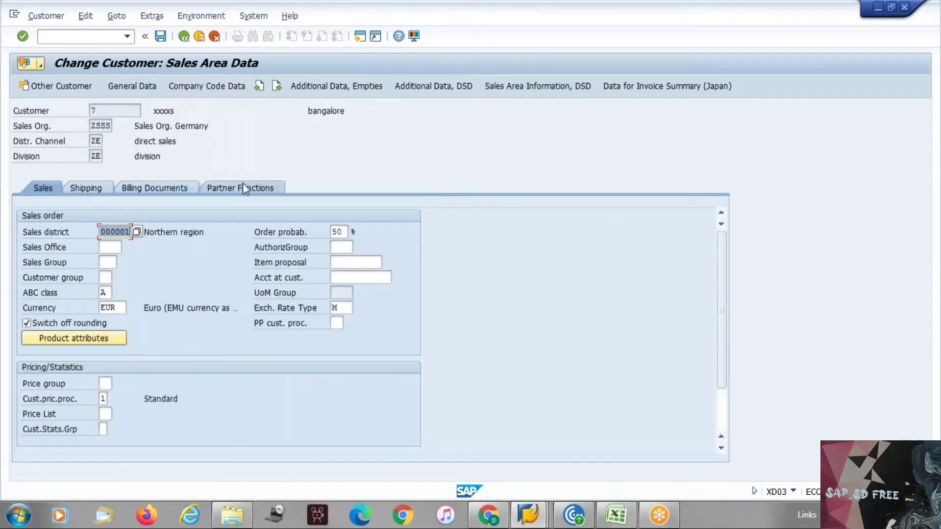
pyautogui.click(244, 184)
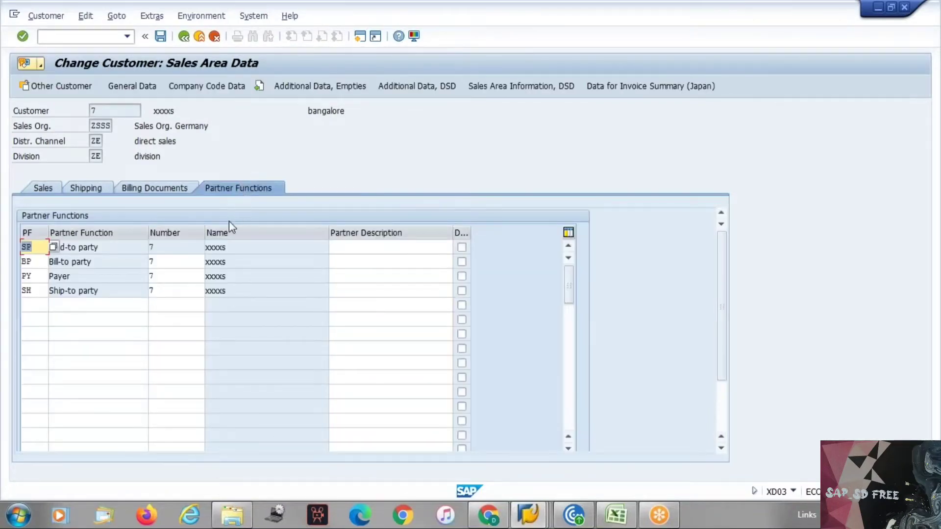
pyautogui.click(176, 251)
pyautogui.click(166, 265)
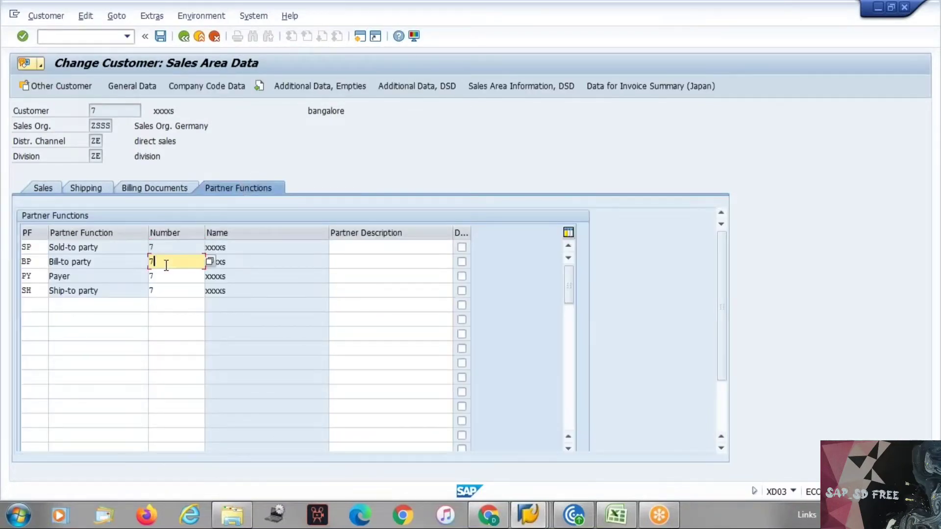
pyautogui.press('BackSpace')
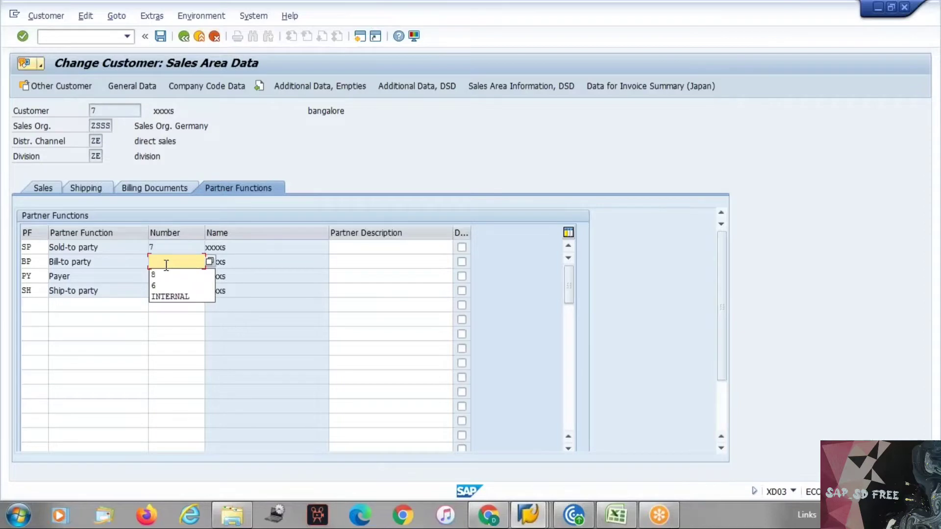
pyautogui.write('8')
pyautogui.press('Return')
# Try last digit 6, restore the original 7, then check the Sold-to party number
pyautogui.click(167, 265)
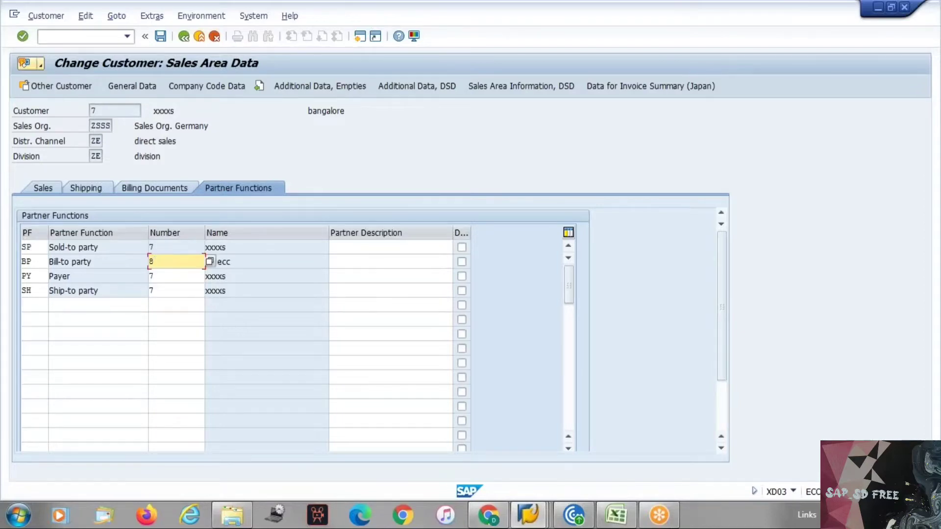
pyautogui.press('BackSpace')
pyautogui.write('6')
pyautogui.press('Return')
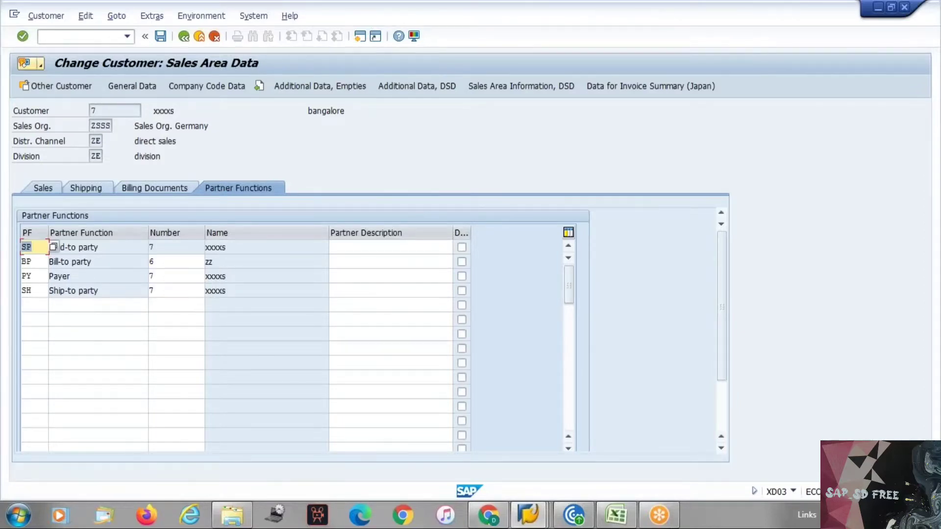
pyautogui.click(166, 263)
pyautogui.press('BackSpace')
pyautogui.write('7')
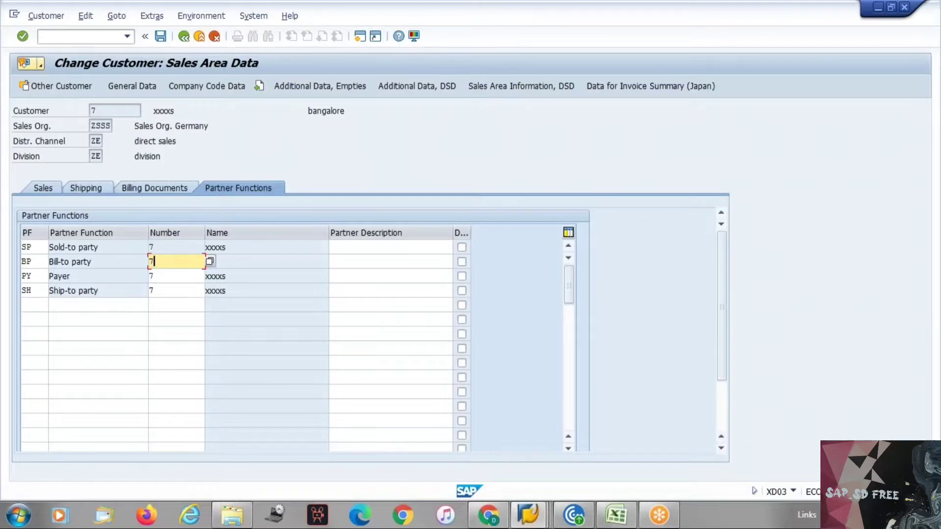
pyautogui.press('Return')
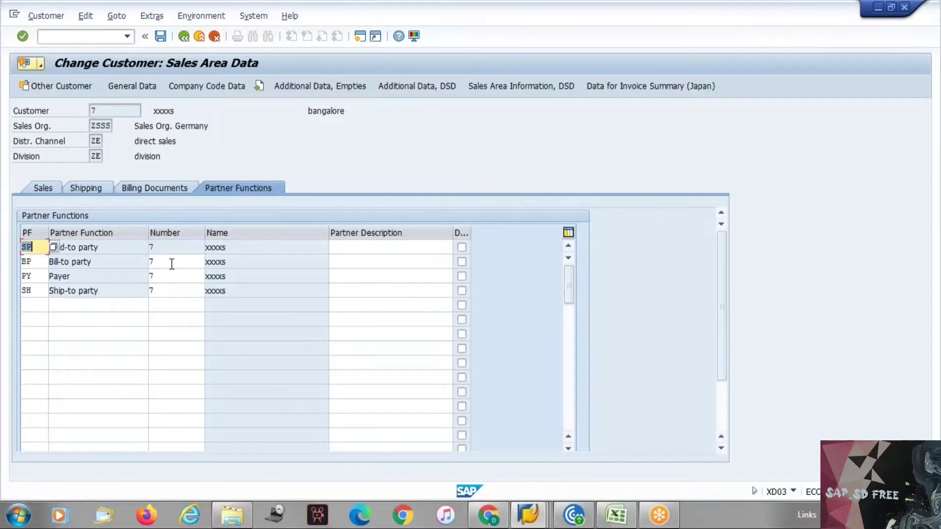
pyautogui.click(153, 248)
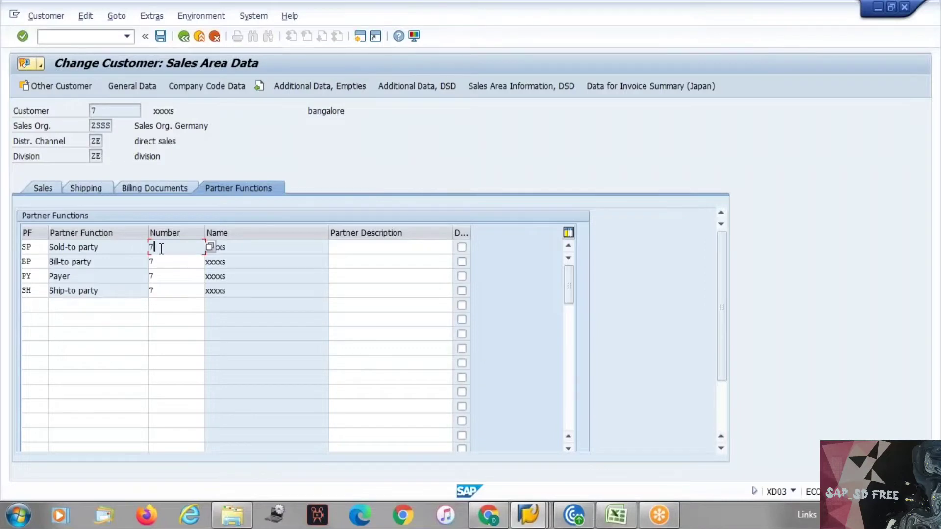
pyautogui.hotkey('alt', 'Tab')
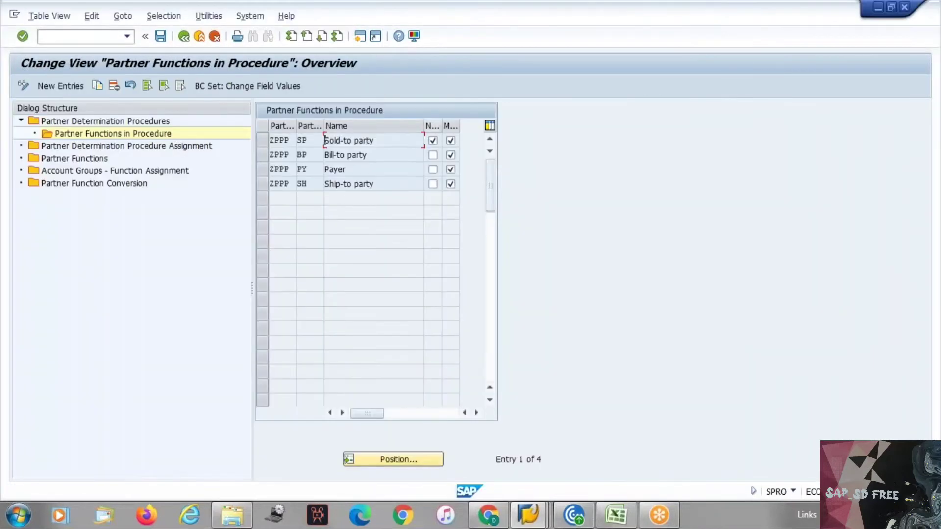
# Make Sold-to party modifiable in ZPPP, save, and reopen the customer's partner functions in change mode
pyautogui.click(434, 141)
pyautogui.hotkey('ctrl', 's')
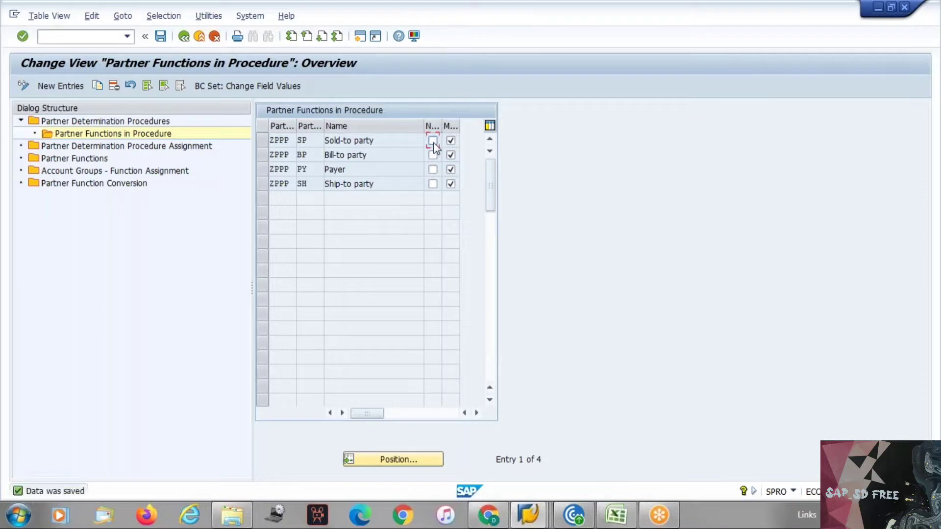
pyautogui.hotkey('alt', 'Tab')
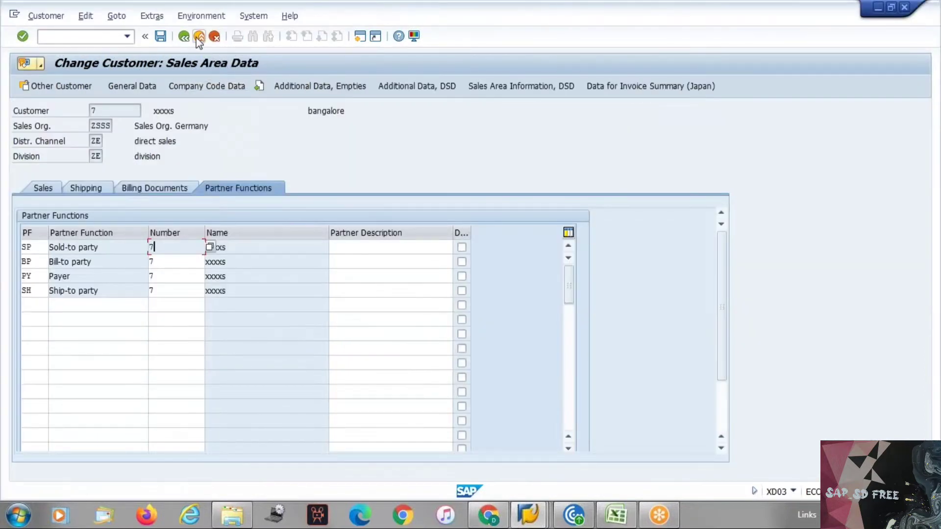
pyautogui.click(214, 37)
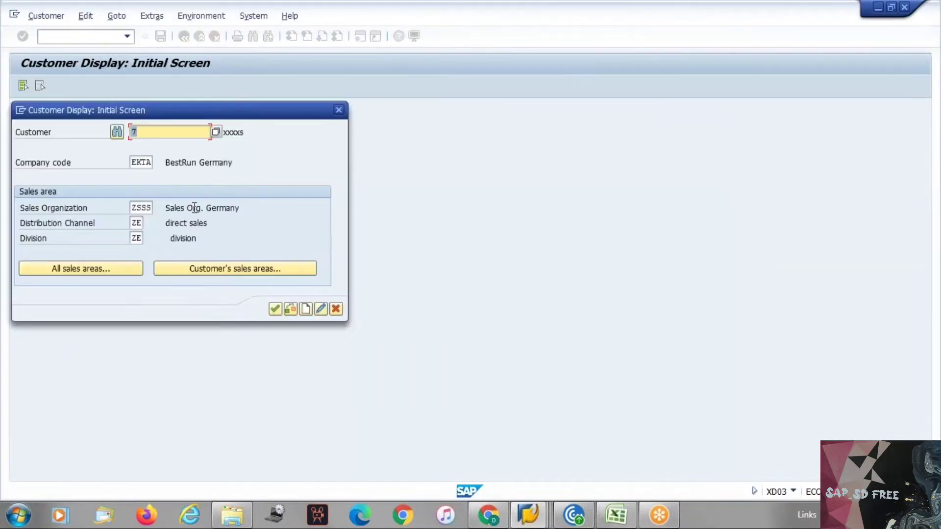
pyautogui.press('Return')
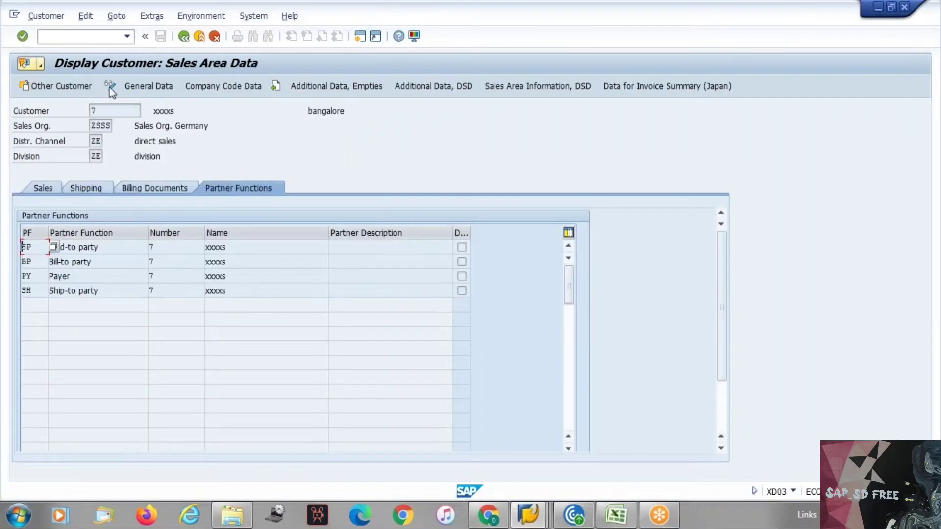
pyautogui.click(109, 87)
# Change the Sold-to party number's last digit to 6, restore 7, and leave without saving
pyautogui.click(182, 248)
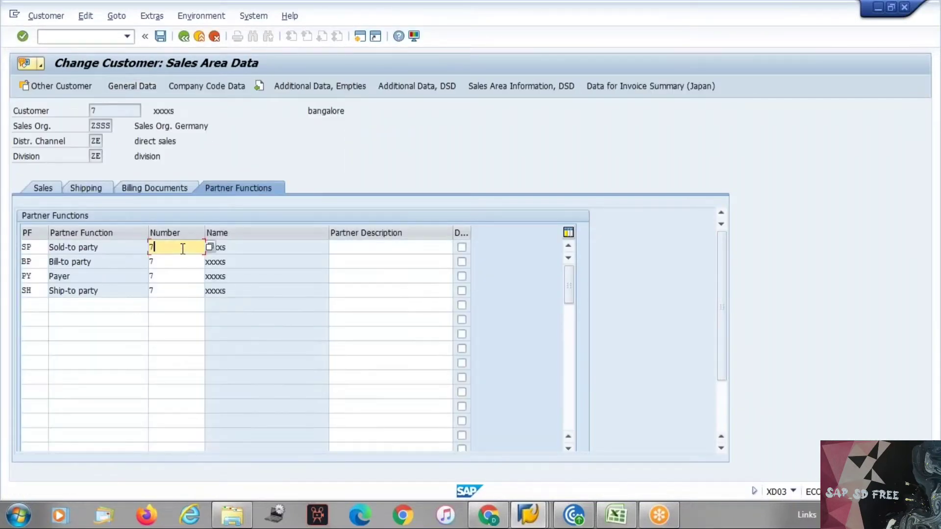
pyautogui.press('BackSpace')
pyautogui.write('6')
pyautogui.press('Return')
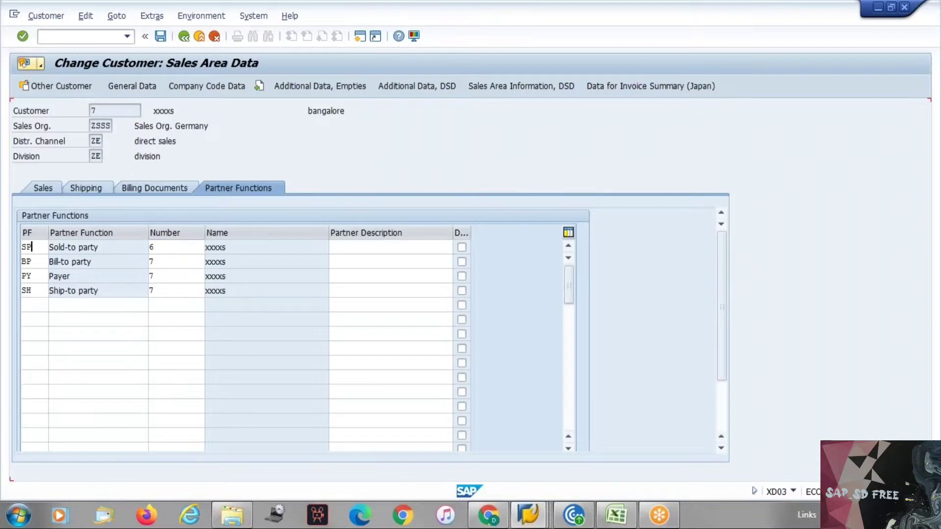
pyautogui.click(179, 247)
pyautogui.press('BackSpace')
pyautogui.write('7')
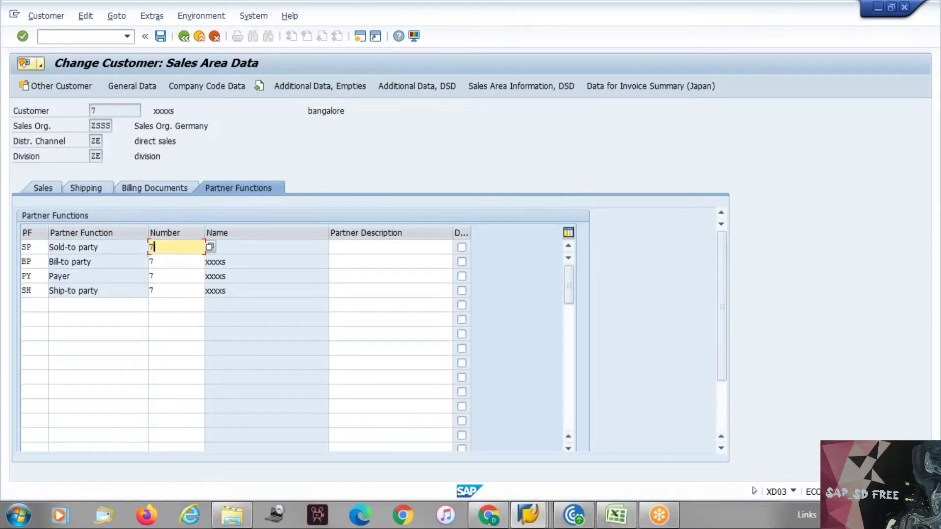
pyautogui.press('Return')
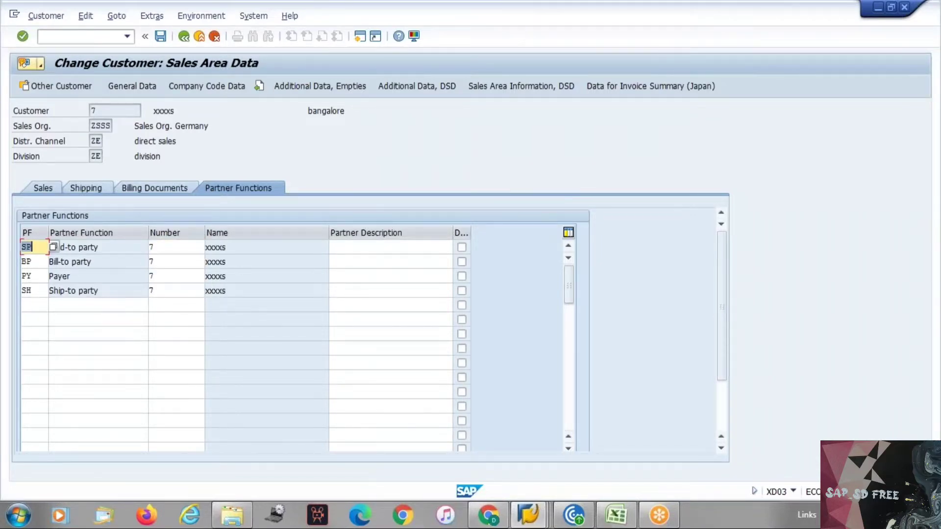
pyautogui.hotkey('ctrl', 's')
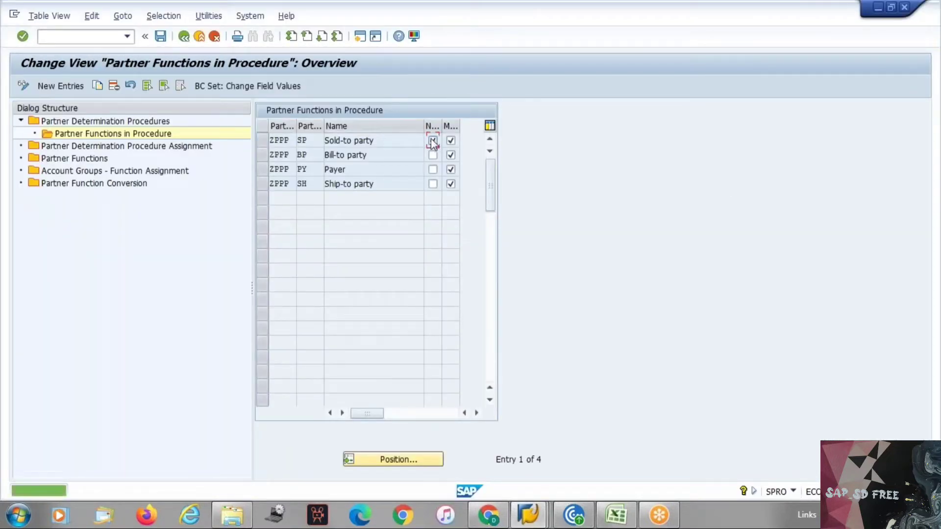
# Re-flag Sold-to party as not modifiable, reopen the customer in change mode, and select the SH row
pyautogui.click(432, 141)
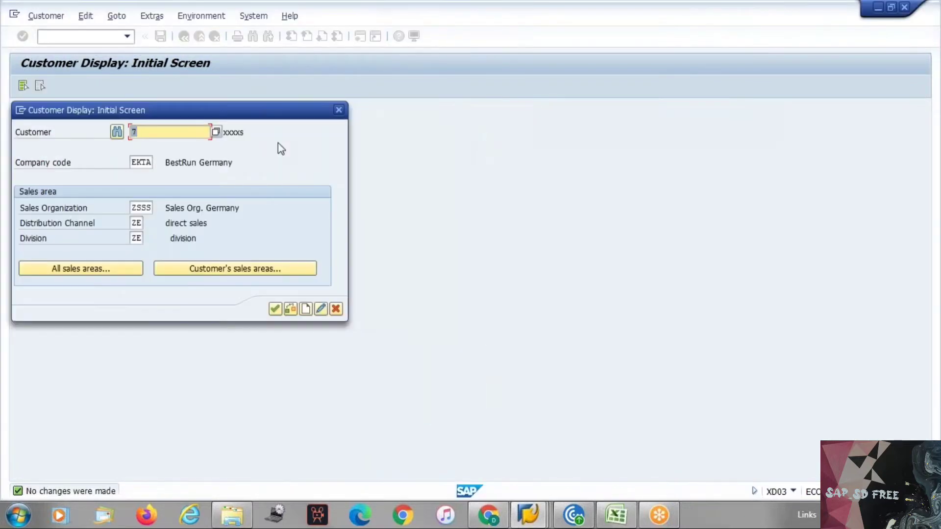
pyautogui.press('Return')
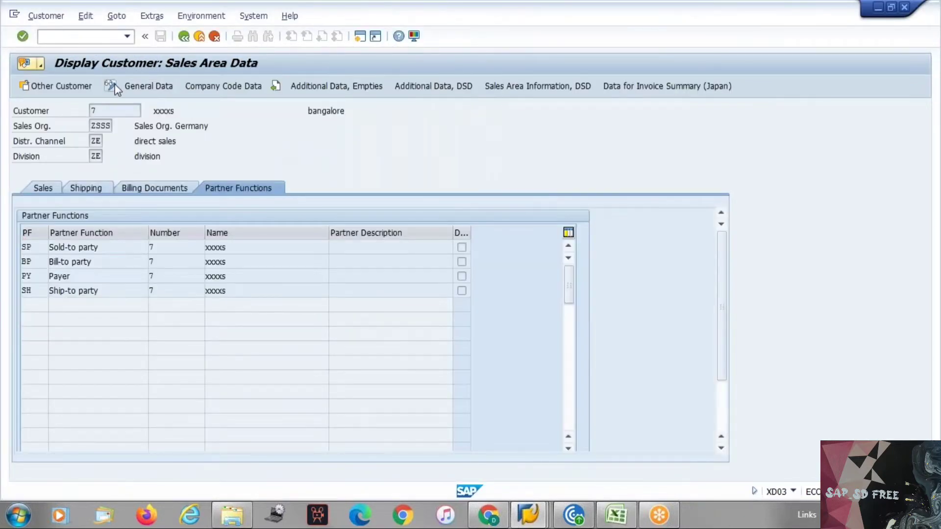
pyautogui.click(111, 85)
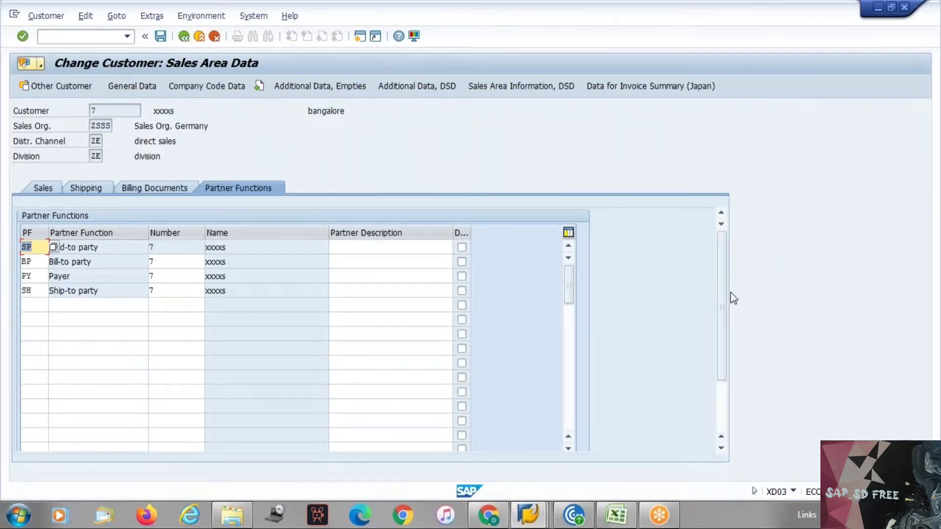
pyautogui.moveTo(722, 284)
pyautogui.mouseDown()
pyautogui.moveTo(724, 337)
pyautogui.moveTo(727, 294)
pyautogui.mouseUp()
pyautogui.click(33, 276)
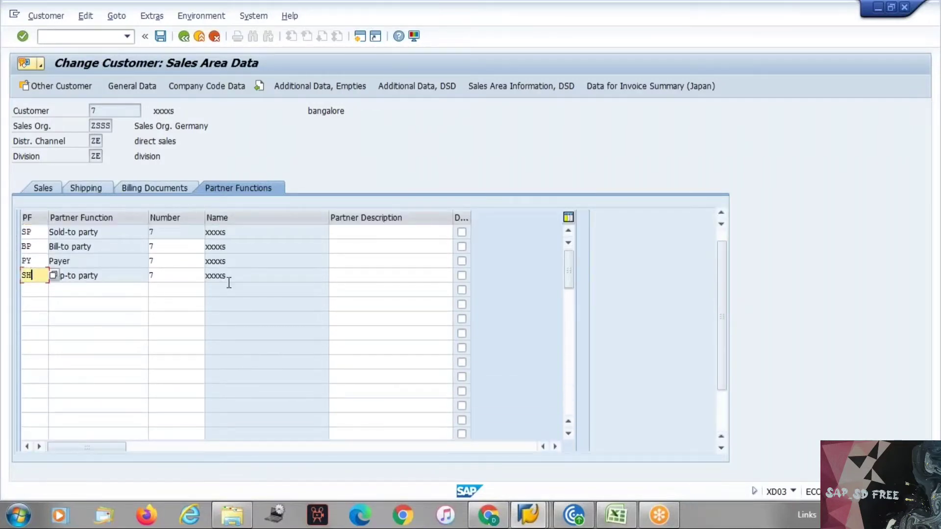
pyautogui.hotkey('alt', 'Tab')
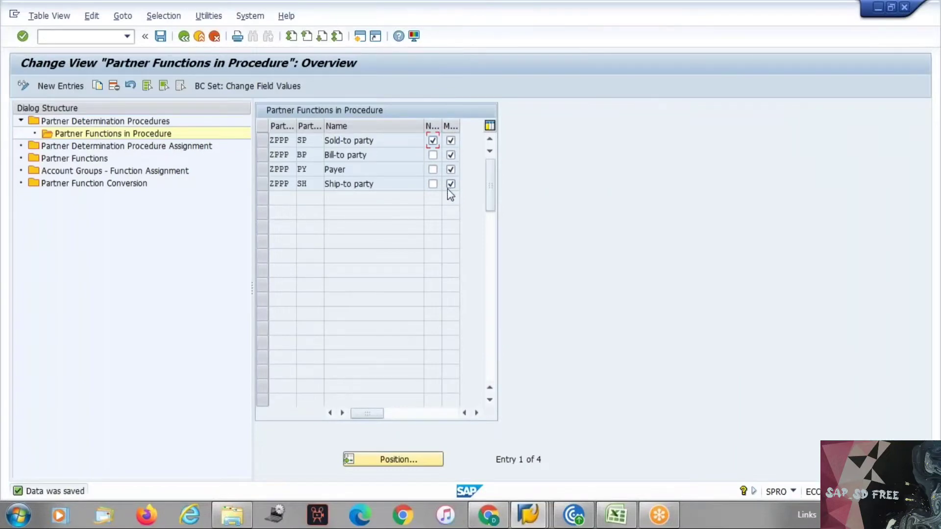
pyautogui.hotkey('alt', 'Tab')
# Try clearing the Ship-to party code and number in the customer's partner table; it is refused
pyautogui.click(71, 278)
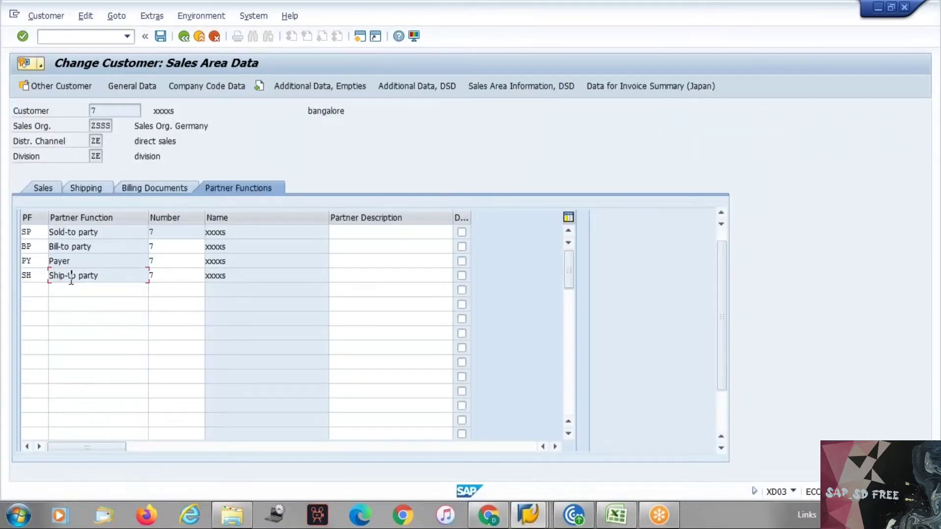
pyautogui.moveTo(566, 266); pyautogui.dragTo(563, 410)
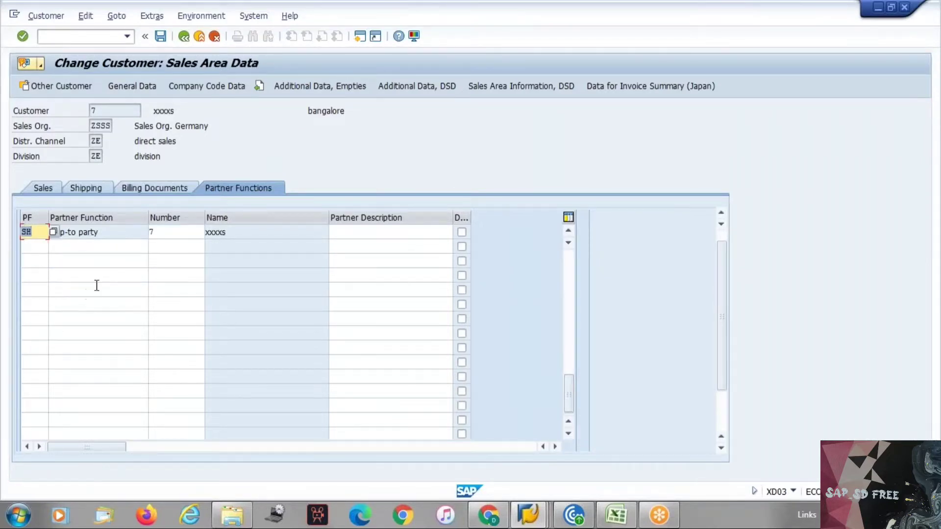
pyautogui.click(55, 233)
pyautogui.click(36, 274)
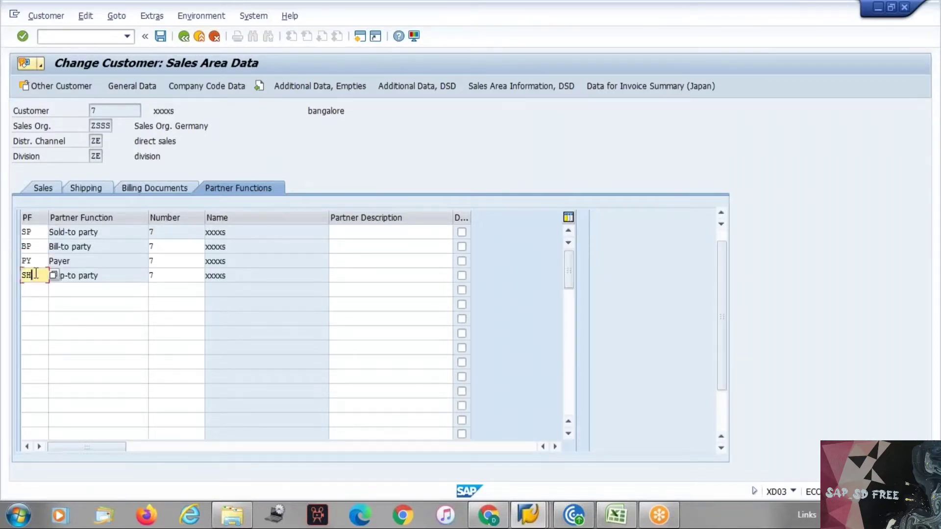
pyautogui.press('BackSpace')
pyautogui.press('BackSpace')
pyautogui.press('Tab')
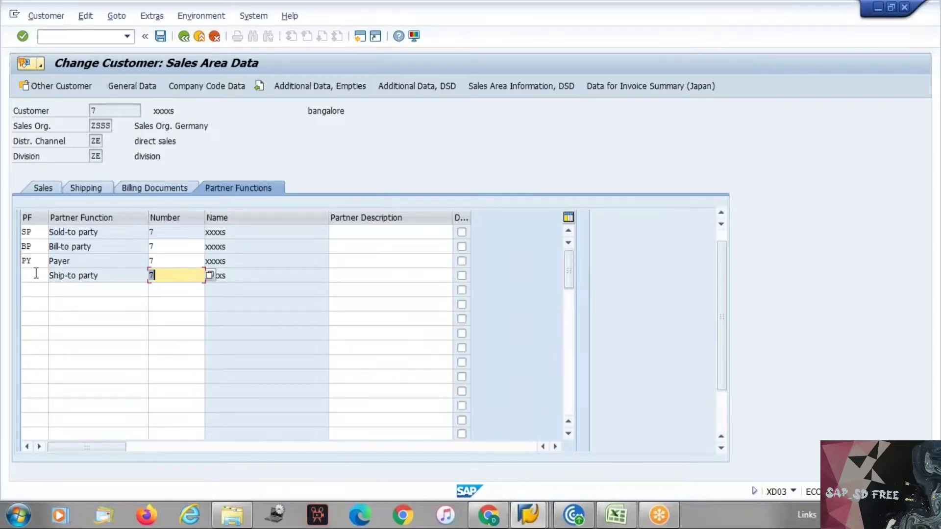
pyautogui.press('BackSpace')
pyautogui.press('Return')
pyautogui.click(33, 274)
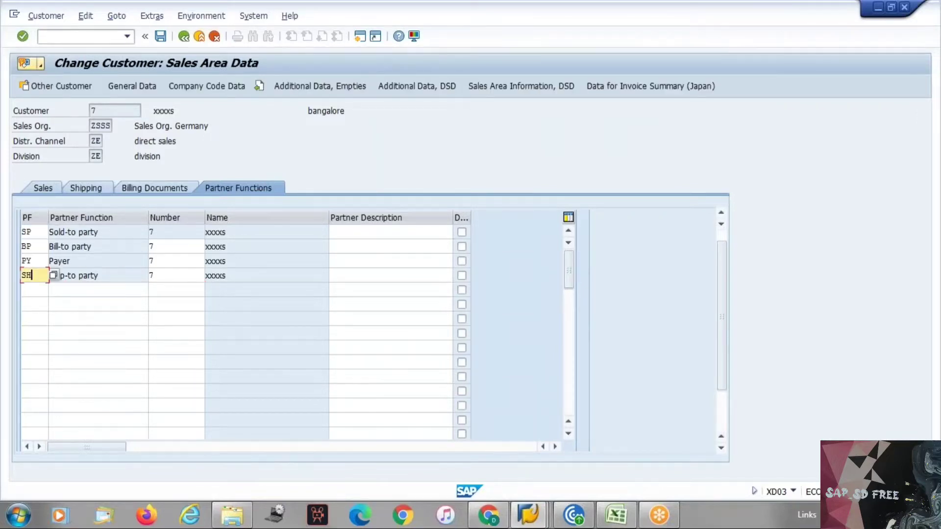
pyautogui.press('BackSpace')
pyautogui.press('Return')
pyautogui.scroll(-10, 91, 329)
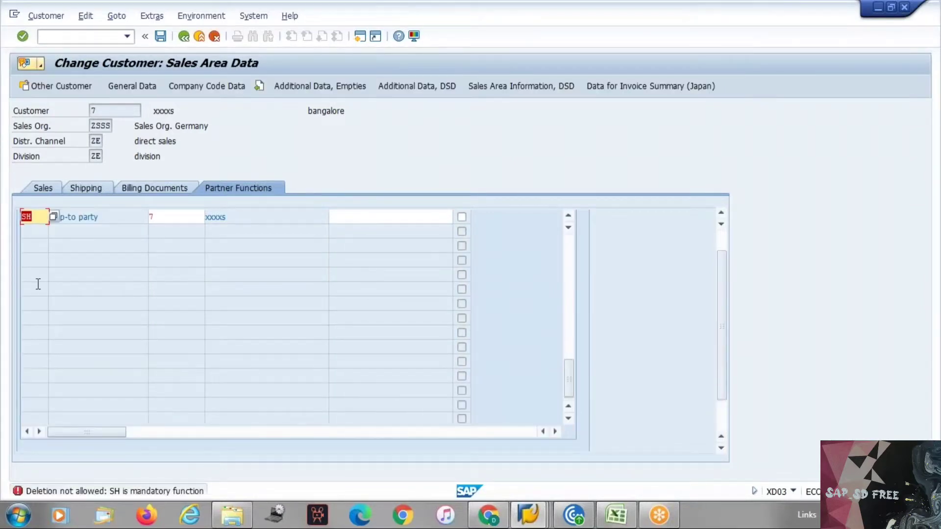
pyautogui.press('Return')
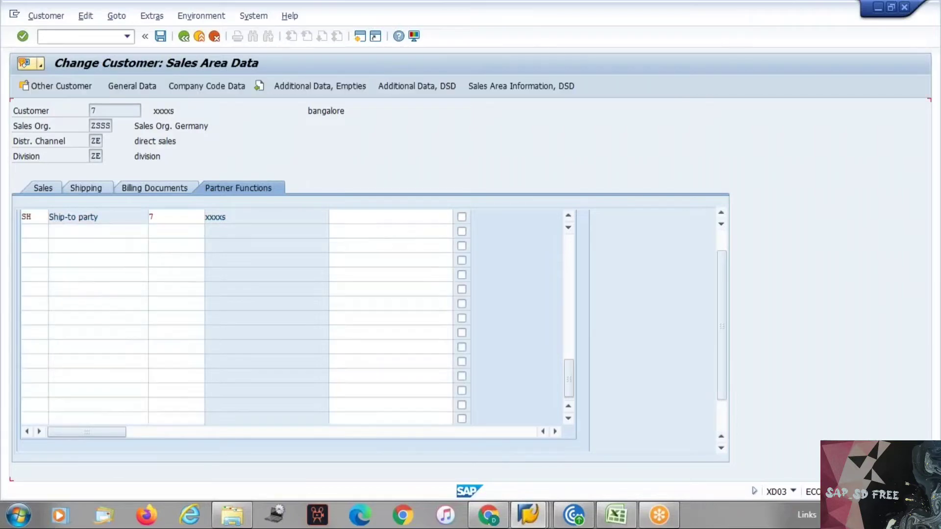
# Select the SH row and try deleting it with the delete-row icon
pyautogui.click(35, 261)
pyautogui.scroll(-1, 36, 261)
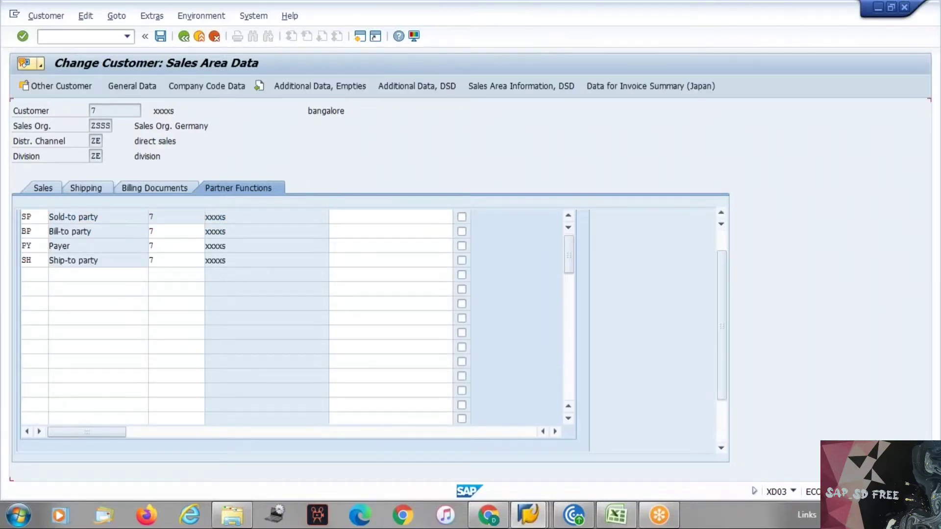
pyautogui.scroll(-1, 46, 442)
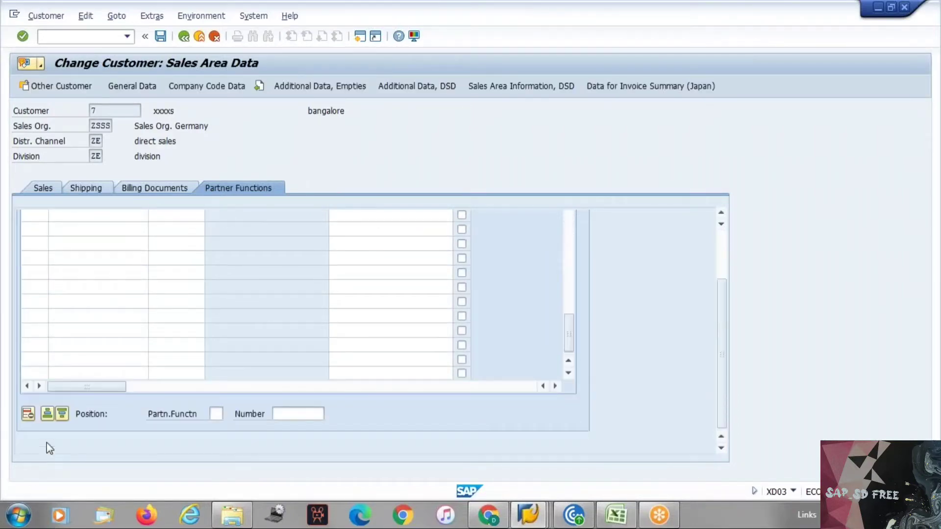
pyautogui.click(33, 412)
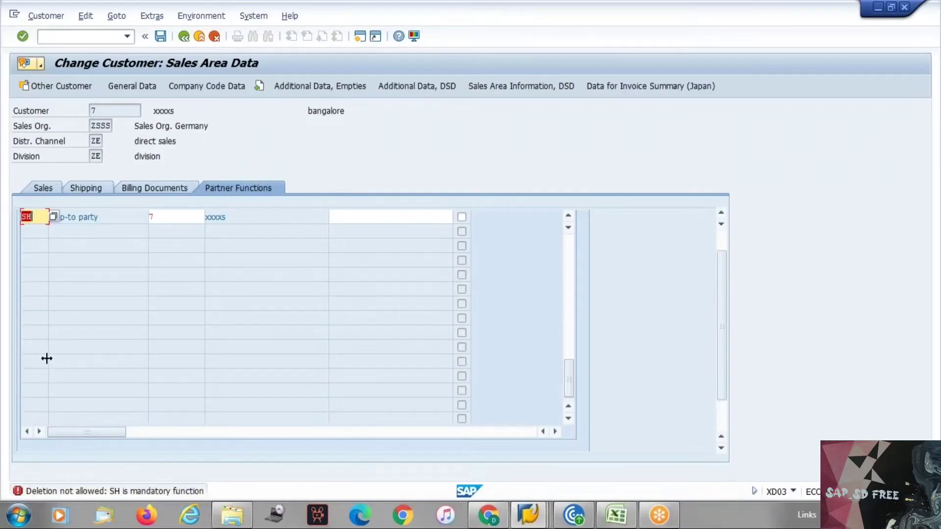
# Select the Bill-to party row and try deleting it; it is refused as mandatory
pyautogui.scroll(1, 44, 319)
pyautogui.click(41, 232)
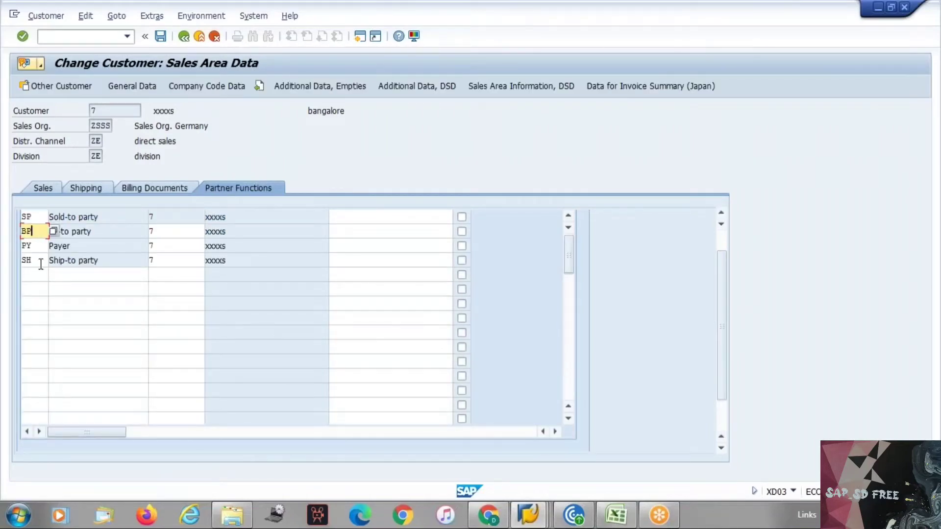
pyautogui.scroll(-1, 65, 337)
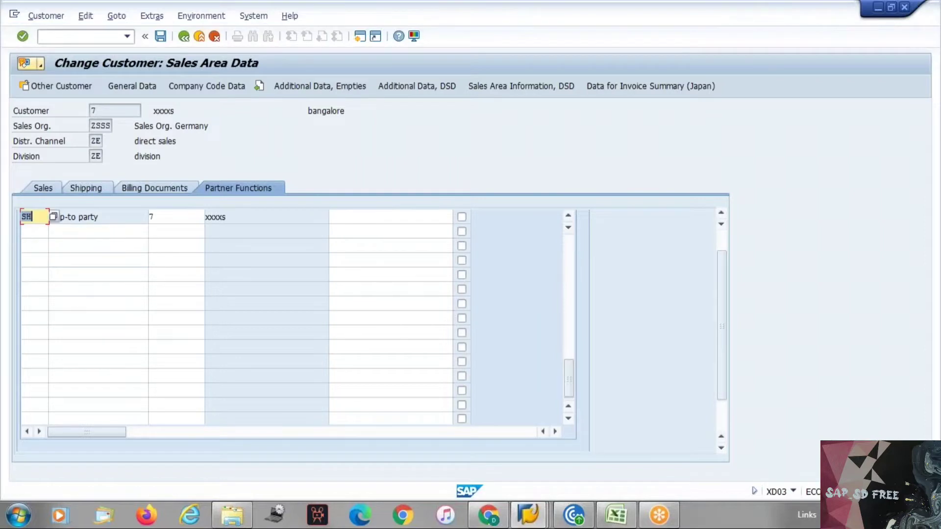
pyautogui.scroll(1, 64, 319)
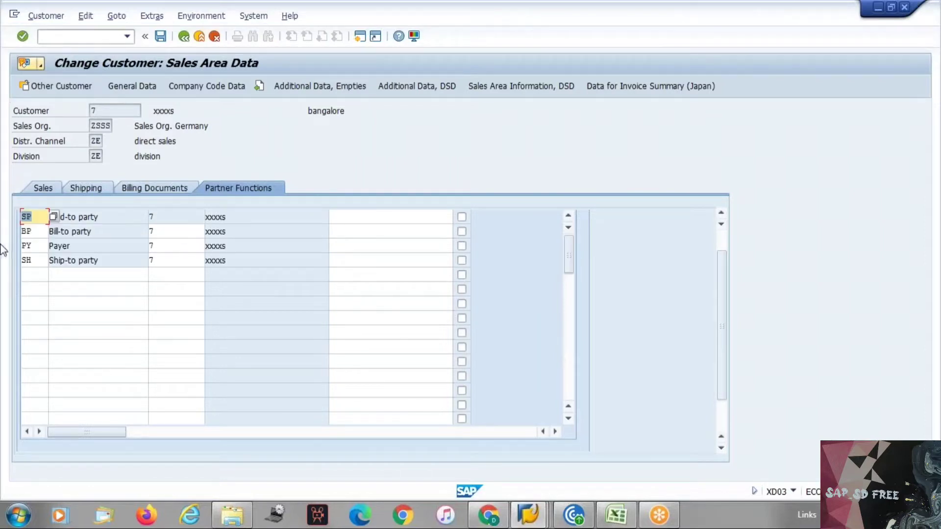
pyautogui.click(28, 234)
pyautogui.moveTo(720, 298); pyautogui.dragTo(736, 341)
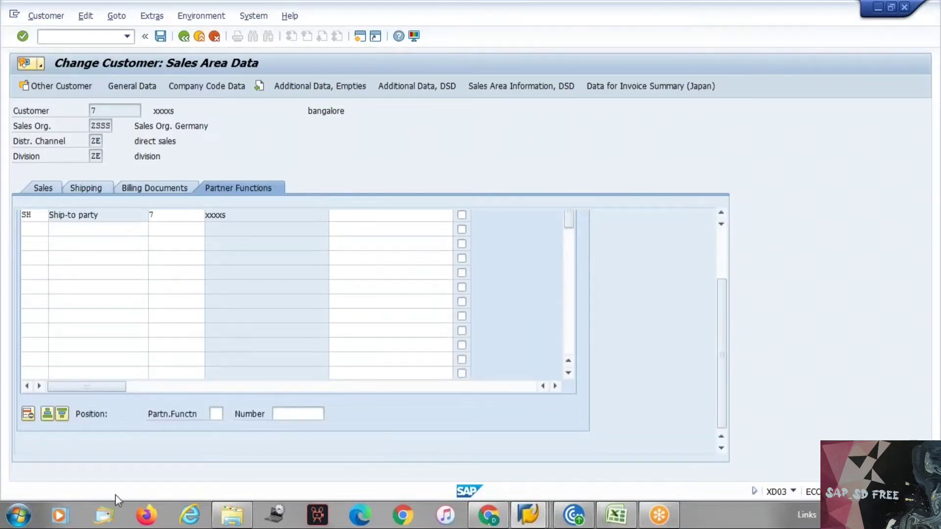
pyautogui.click(28, 414)
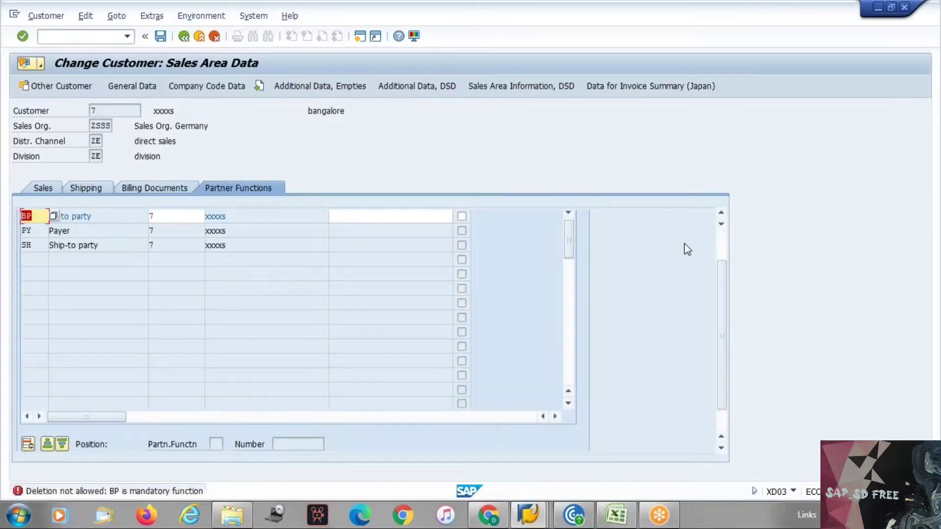
pyautogui.click(721, 237)
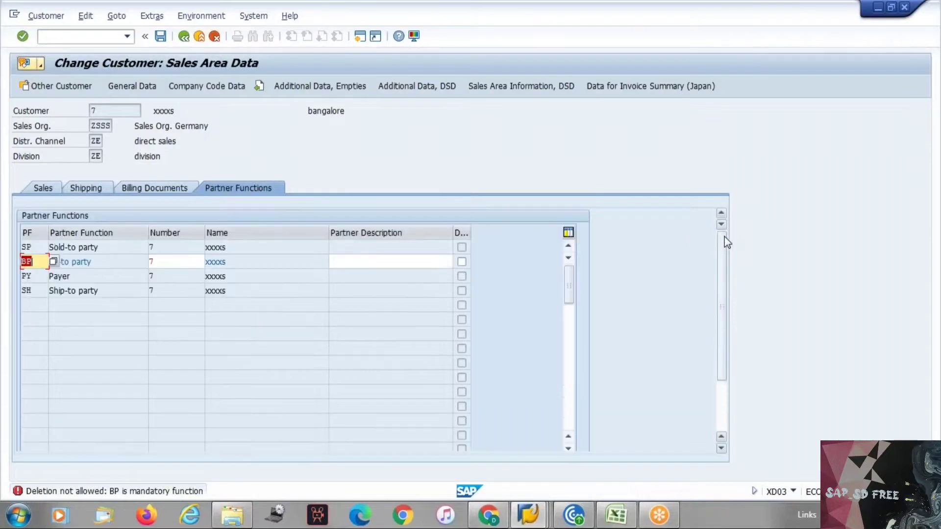
pyautogui.click(110, 263)
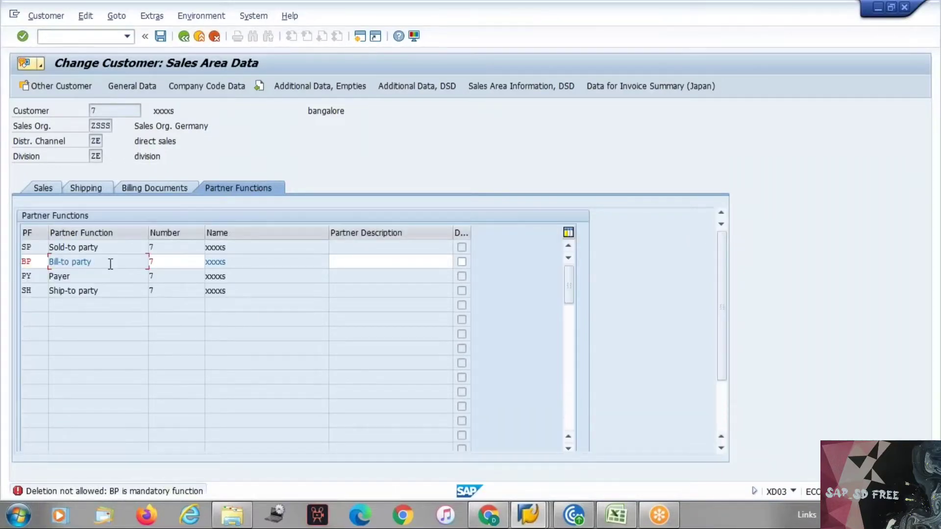
# Uncheck Mandatory for Ship-to party in procedure ZPPP
pyautogui.hotkey('alt', 'Tab')
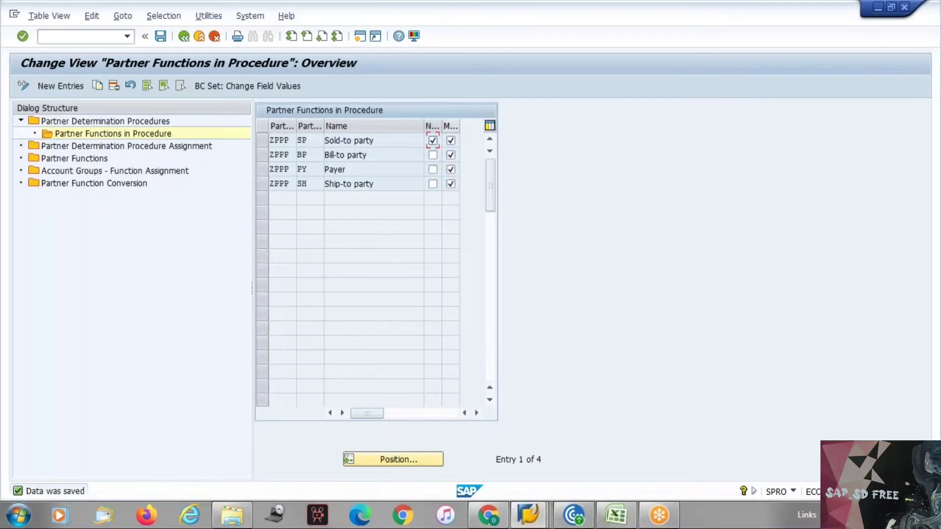
pyautogui.click(451, 184)
pyautogui.hotkey('alt', 'Tab')
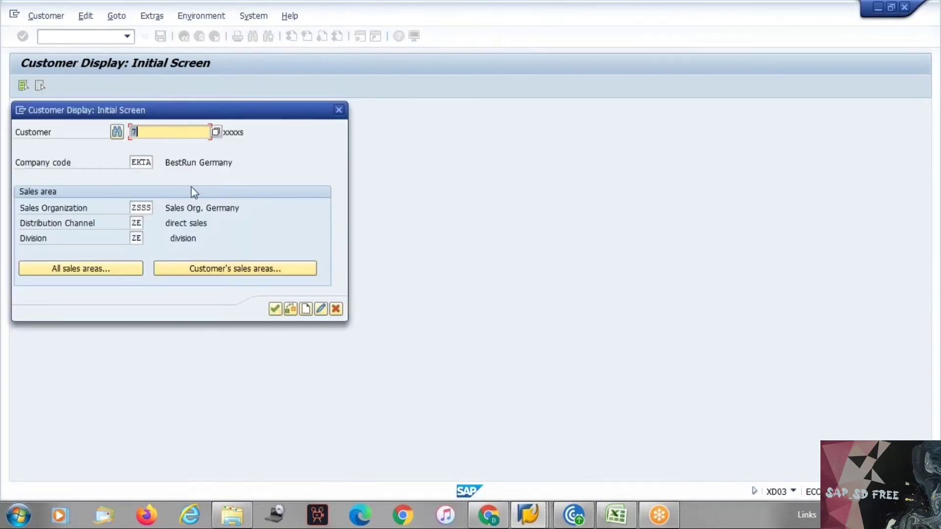
# Reopen the customer in change mode and delete the SH Ship-to party row
pyautogui.press('Return')
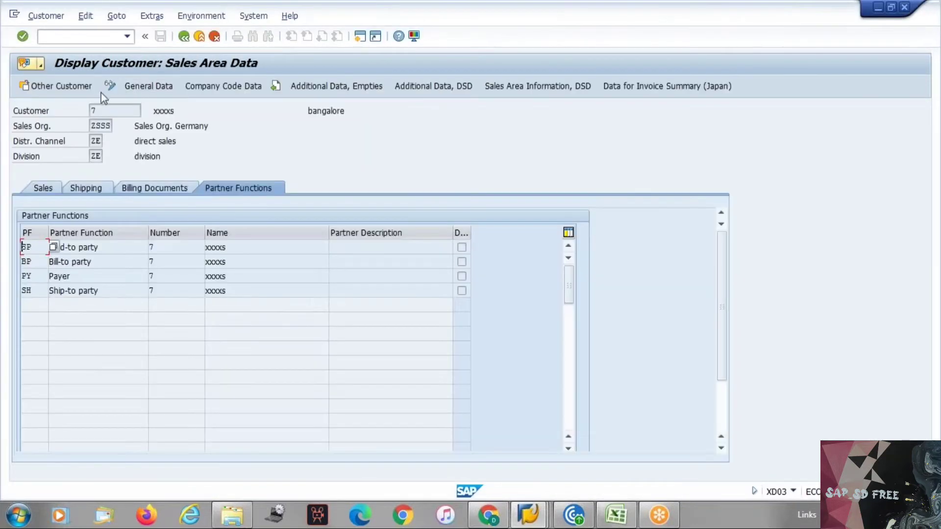
pyautogui.click(109, 84)
pyautogui.click(34, 291)
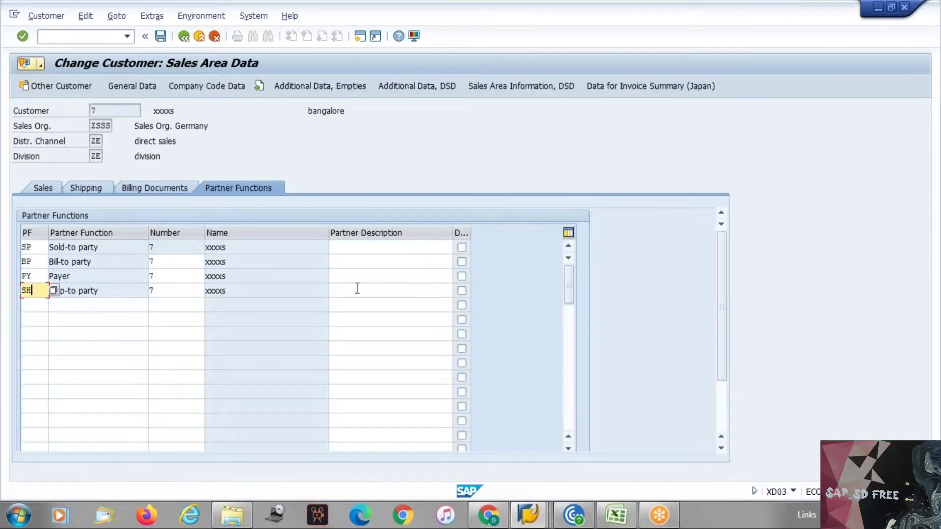
pyautogui.moveTo(721, 339); pyautogui.dragTo(722, 381)
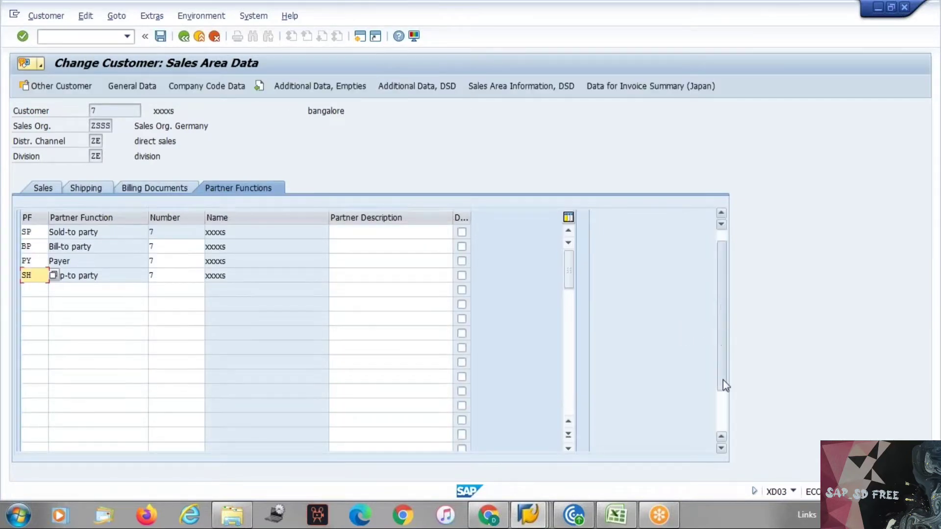
pyautogui.click(26, 417)
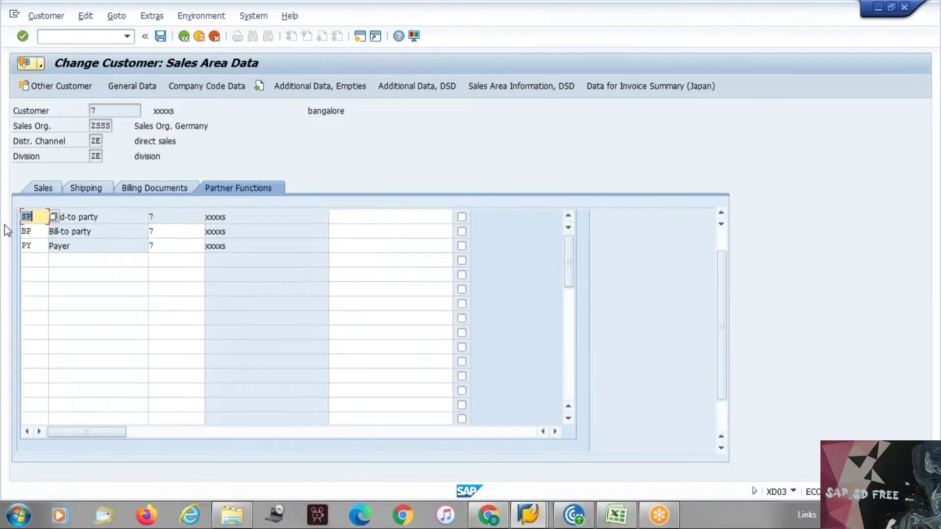
# Try deleting the Payer row, which is refused as mandatory
pyautogui.click(32, 231)
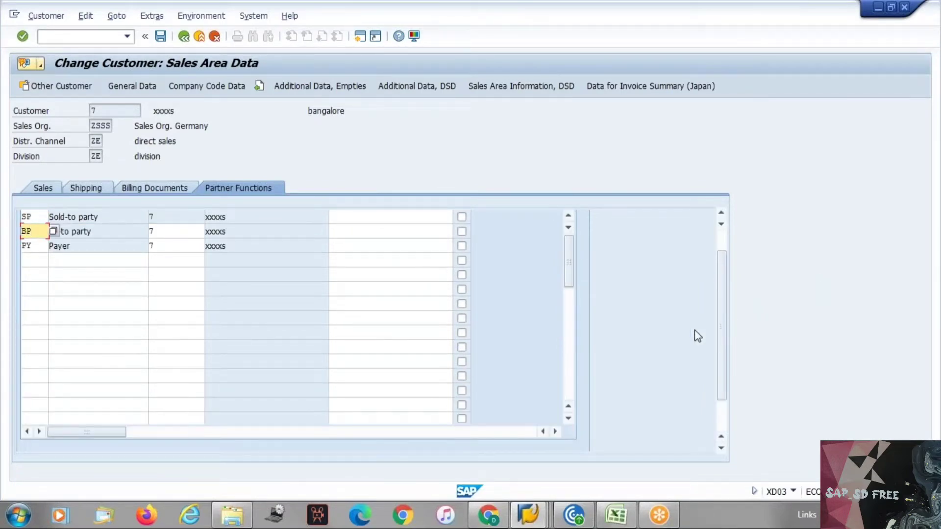
pyautogui.click(37, 246)
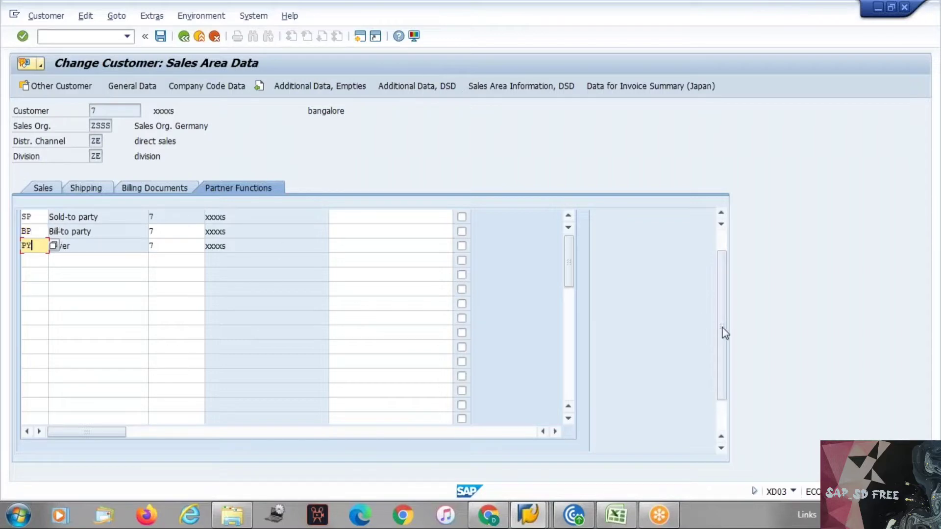
pyautogui.moveTo(722, 327); pyautogui.dragTo(731, 377)
pyautogui.click(31, 414)
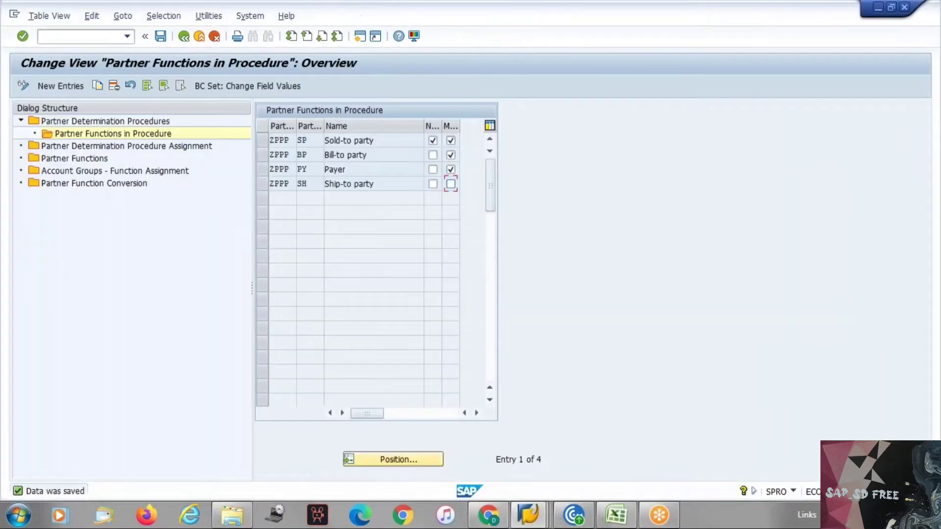
# Re-tick Mandatory for Ship-to party, discard the customer change with Yes, and list all 207 partner functions
pyautogui.click(451, 186)
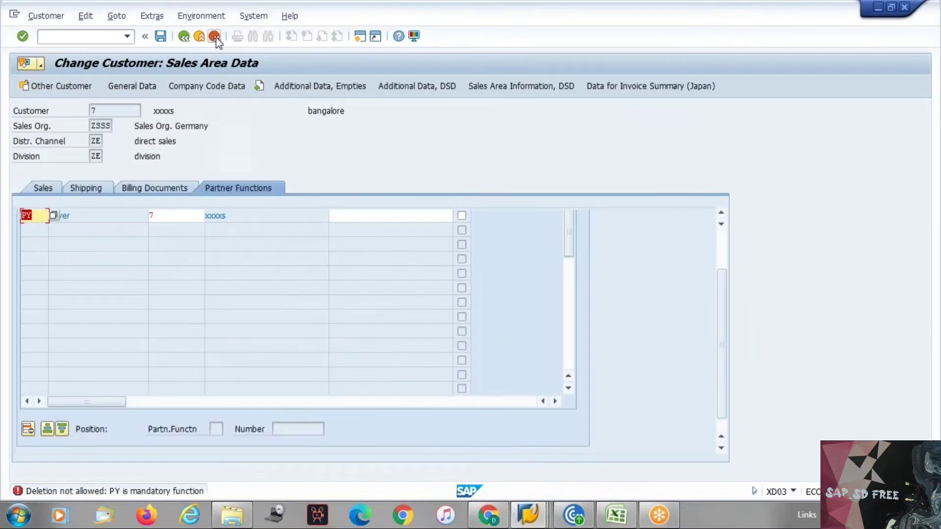
pyautogui.click(214, 36)
pyautogui.click(217, 284)
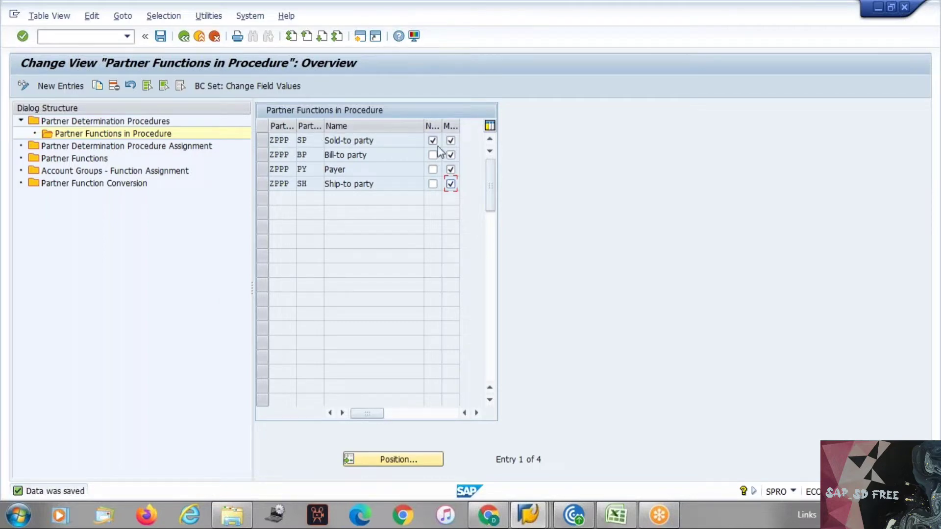
pyautogui.doubleClick(103, 159)
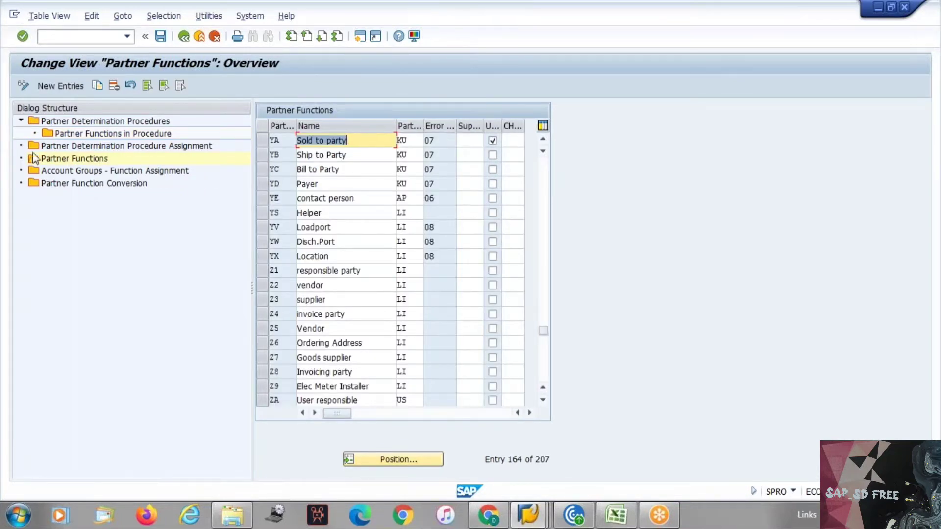
# Display the partner functions assigned to procedure YAAA in Partner Determination Procedures
pyautogui.click(118, 123)
pyautogui.doubleClick(118, 122)
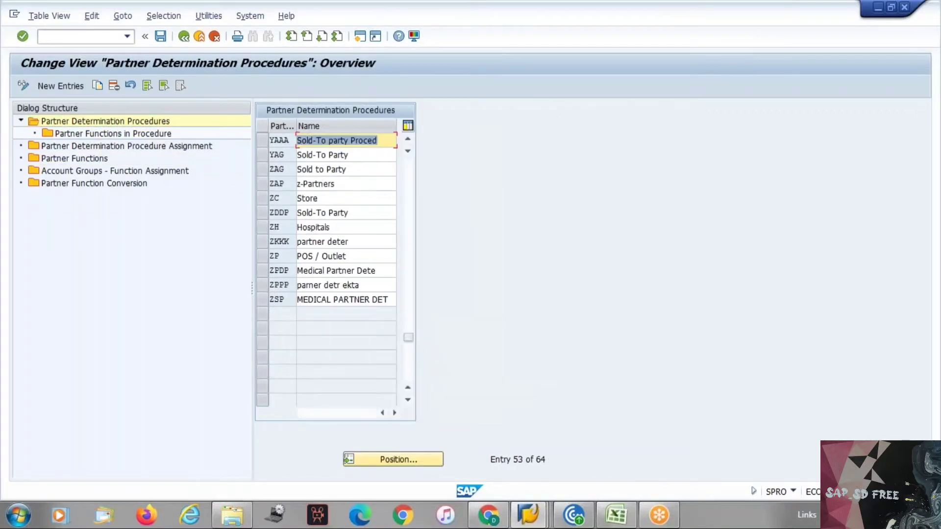
pyautogui.click(262, 141)
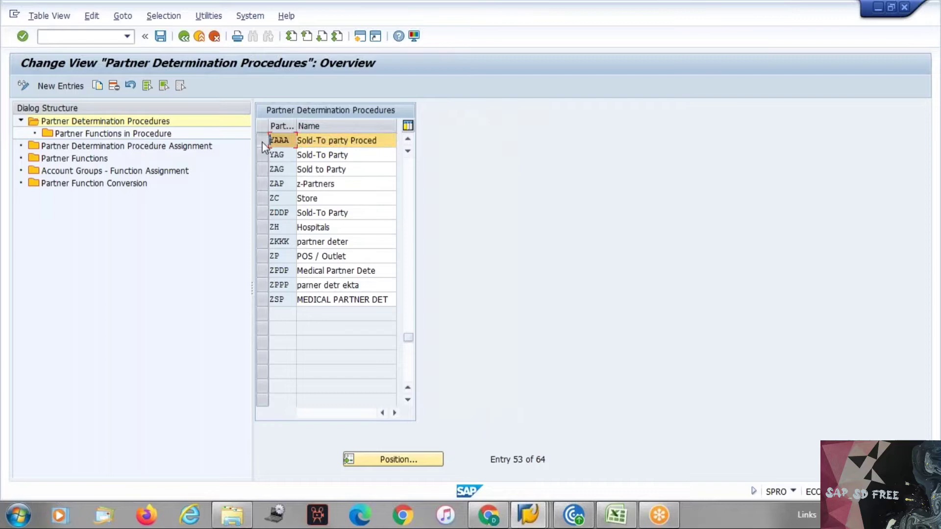
pyautogui.click(168, 138)
pyautogui.doubleClick(168, 138)
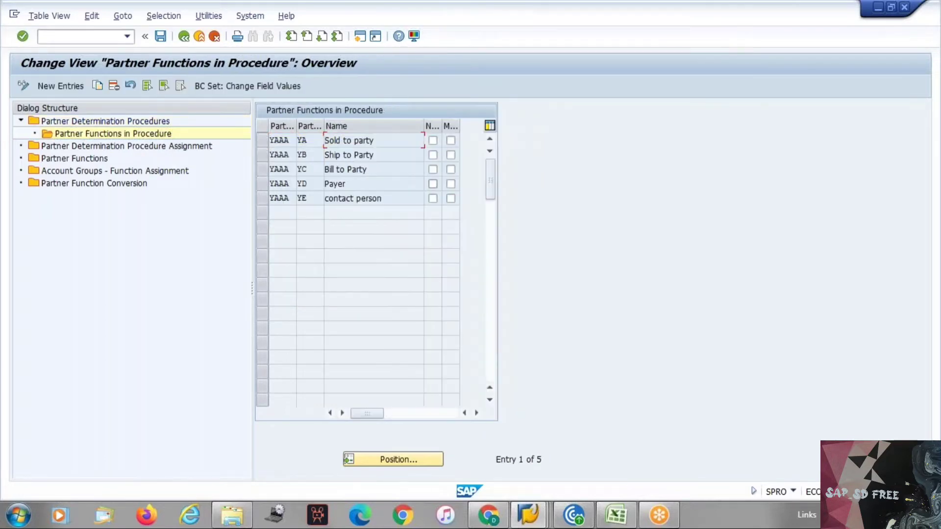
# Flag Sold to party not modifiable and mandatory, make Ship to, Bill to and Payer mandatory, and save
pyautogui.click(432, 140)
pyautogui.click(451, 142)
pyautogui.click(451, 155)
pyautogui.click(451, 170)
pyautogui.click(450, 184)
pyautogui.click(449, 139)
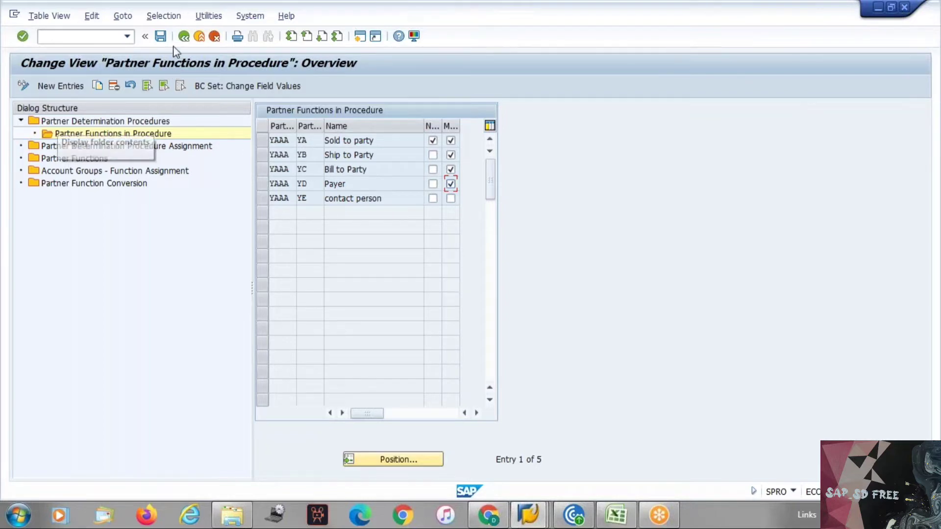
pyautogui.click(160, 36)
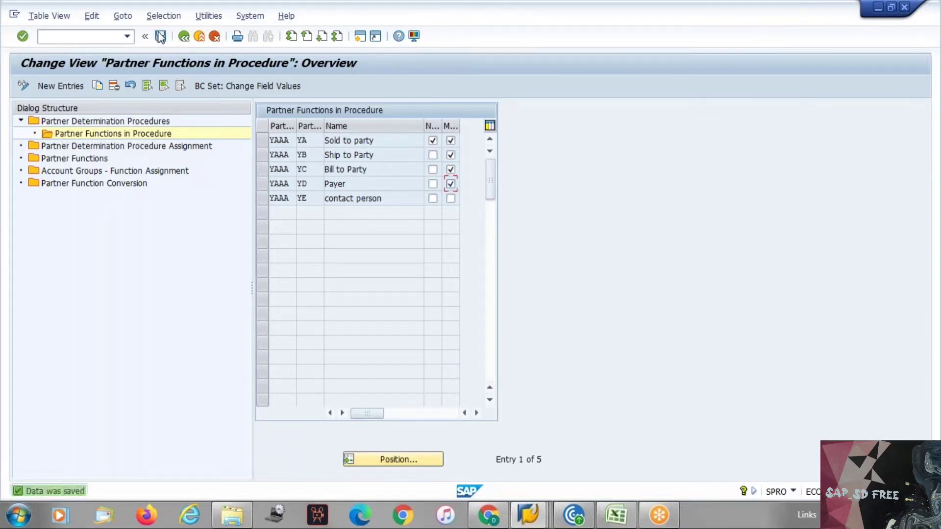
# Save the YAAA partner function settings again, then switch over toward the Excel notes workbook
pyautogui.click(162, 40)
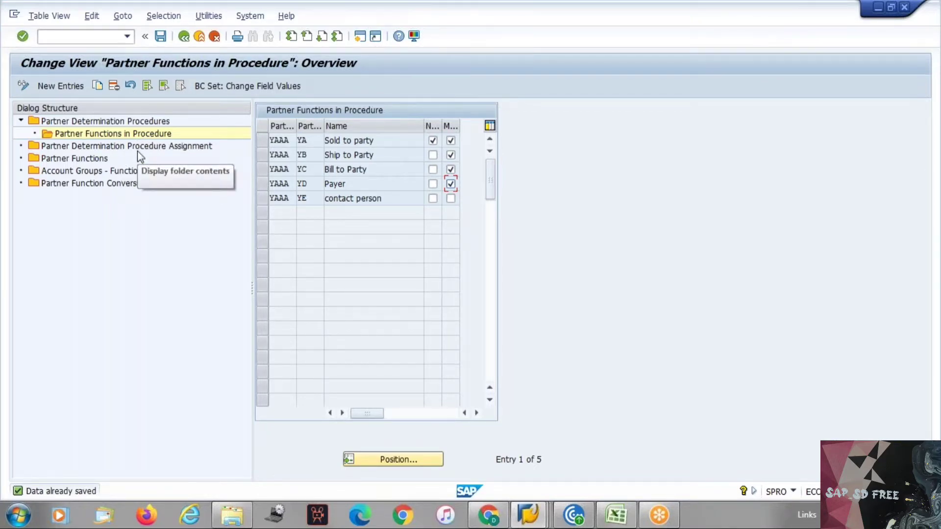
pyautogui.hotkey('alt', 'Tab')
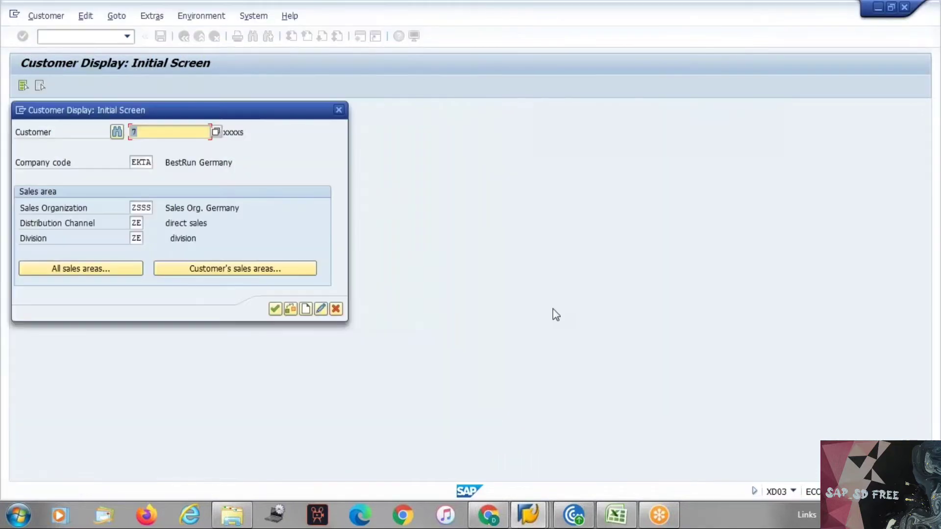
pyautogui.hotkey('alt', 'Tab')
# Enter the notes 'Account Group' in I83, 'Patner function' in H85 and 'Partner determination procedure' in J85
pyautogui.click(438, 333)
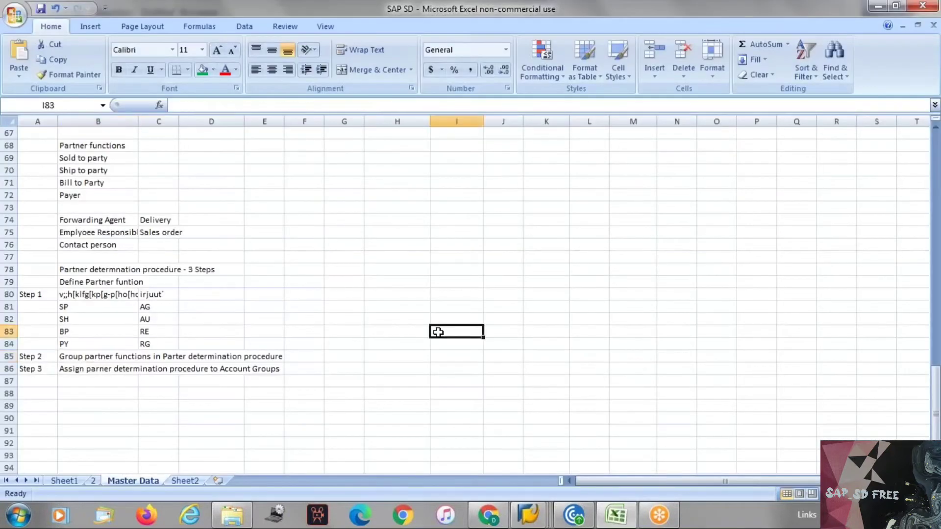
pyautogui.write('Account')
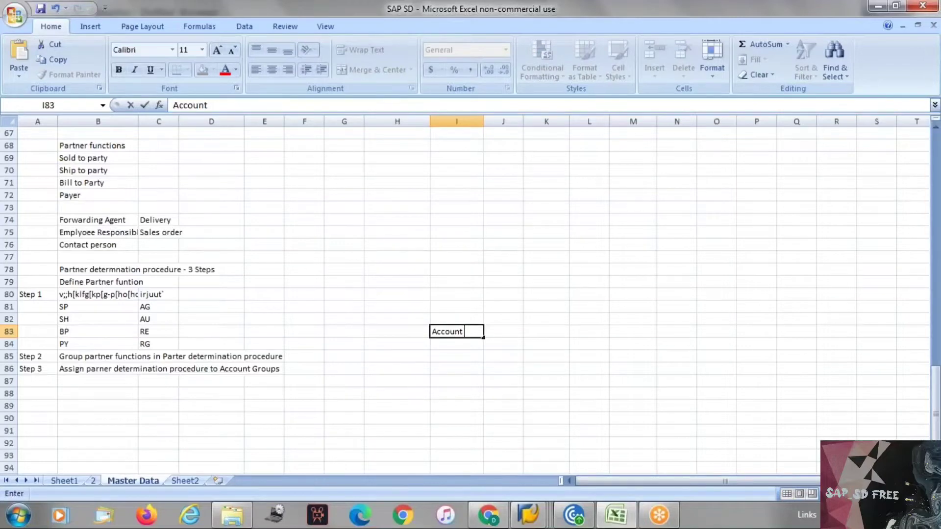
pyautogui.write(' Group')
pyautogui.press('Tab')
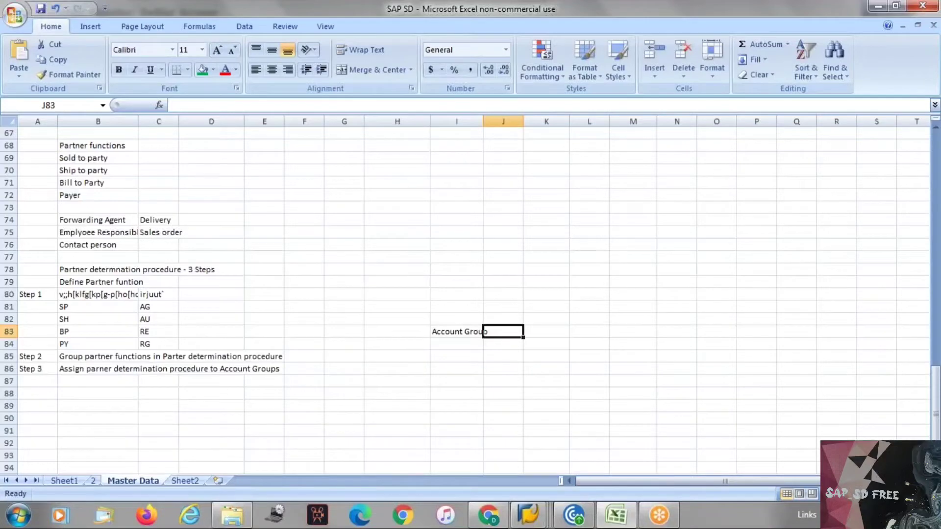
pyautogui.click(397, 354)
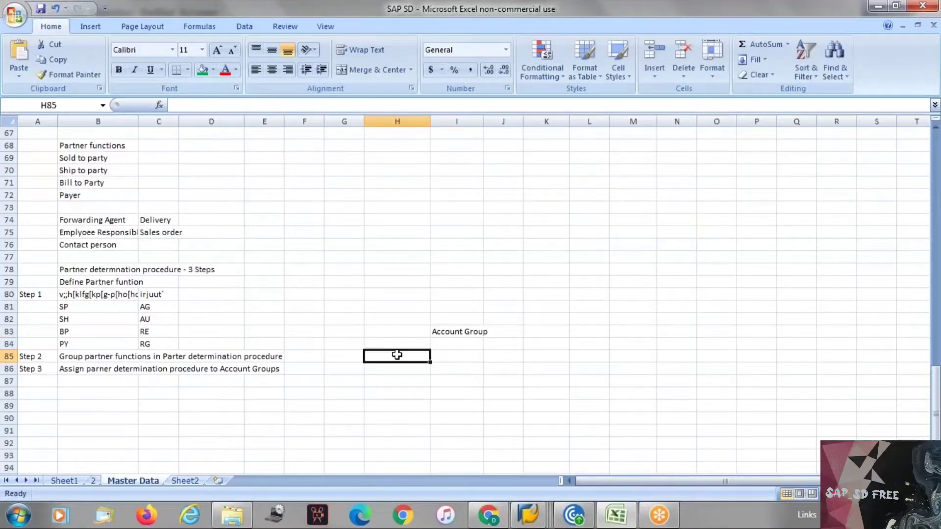
pyautogui.write('Patner')
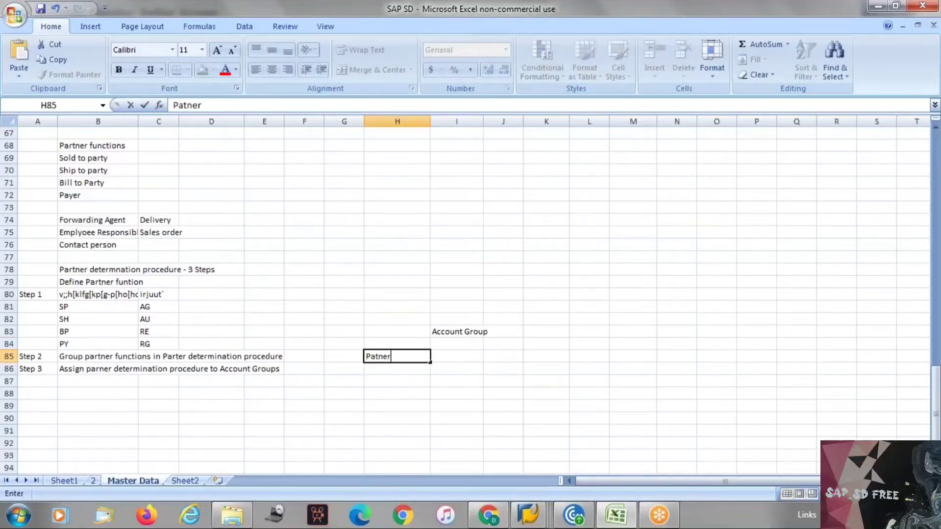
pyautogui.write(' function')
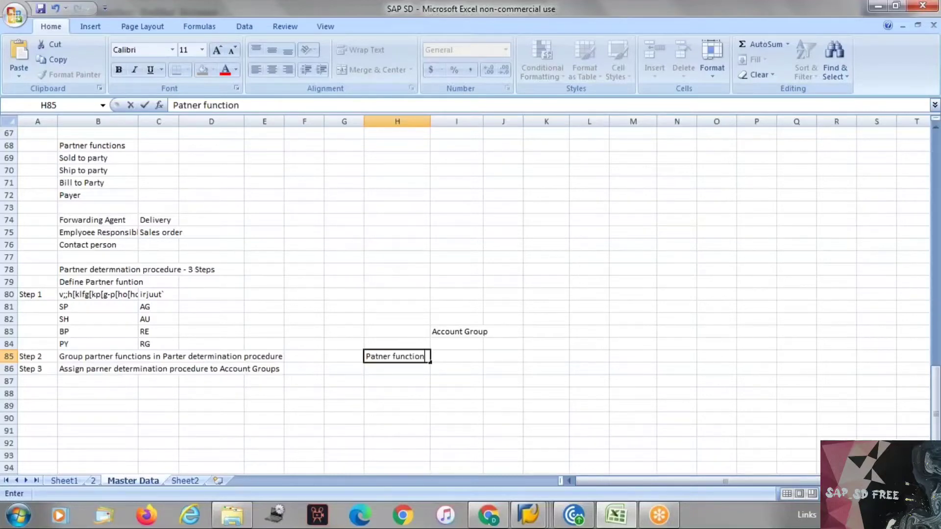
pyautogui.click(427, 407)
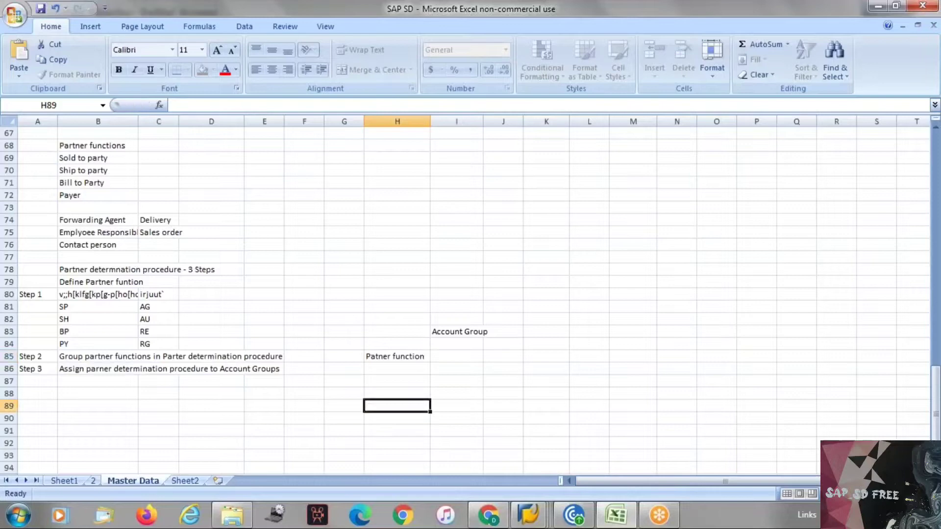
pyautogui.click(403, 355)
pyautogui.click(516, 356)
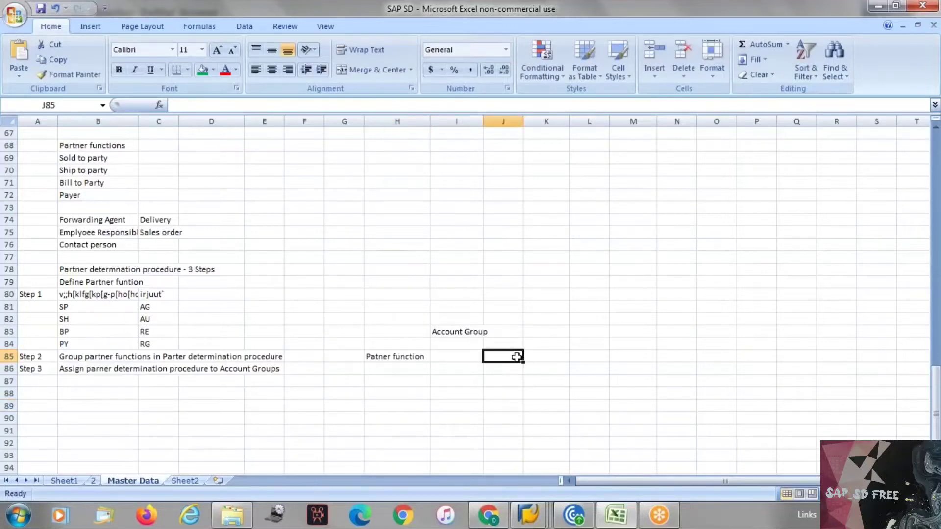
pyautogui.write('Partner')
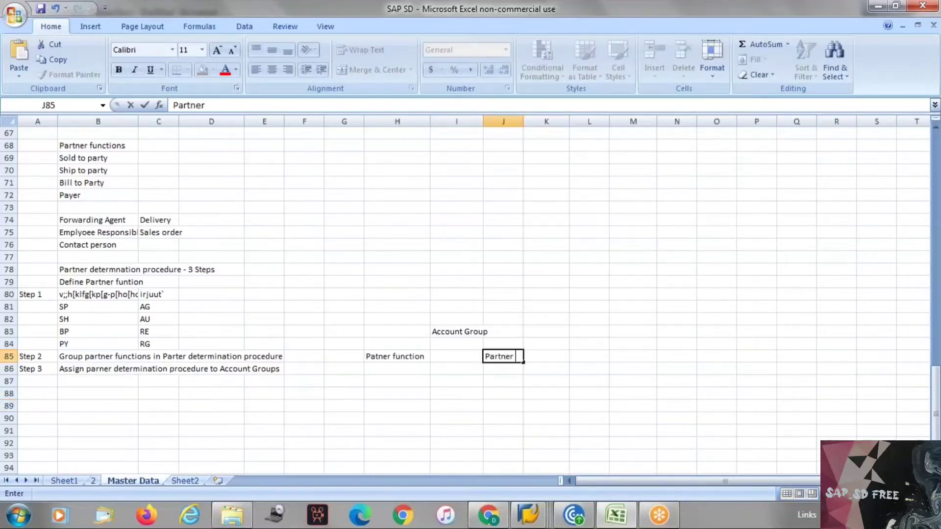
pyautogui.write(' determinat')
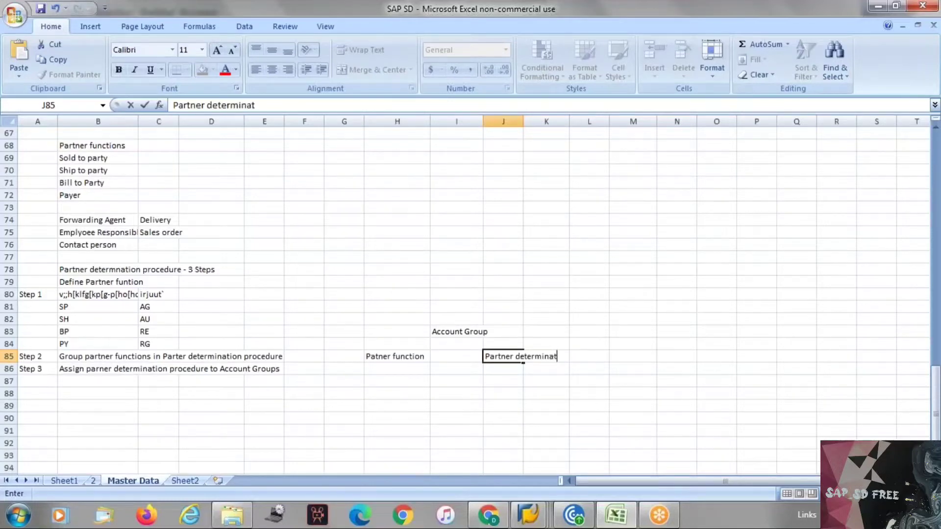
pyautogui.write('ion procedure')
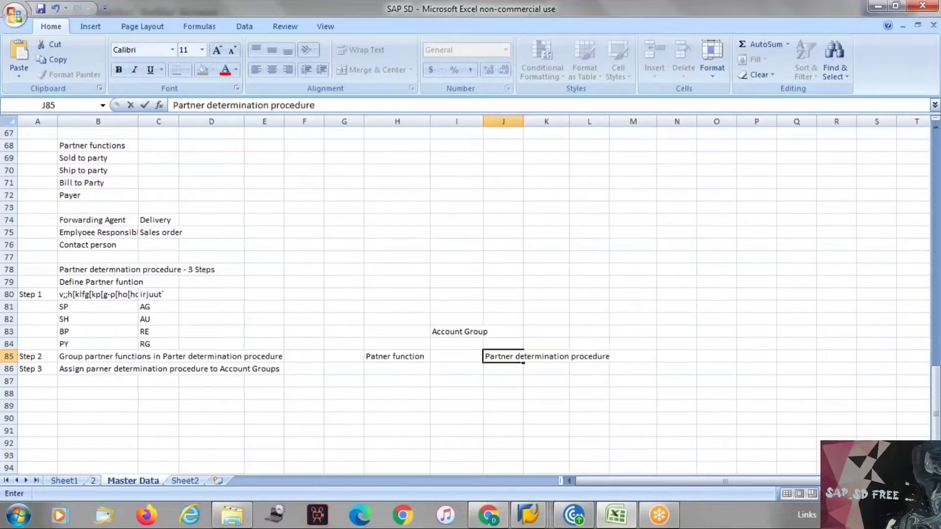
pyautogui.click(456, 381)
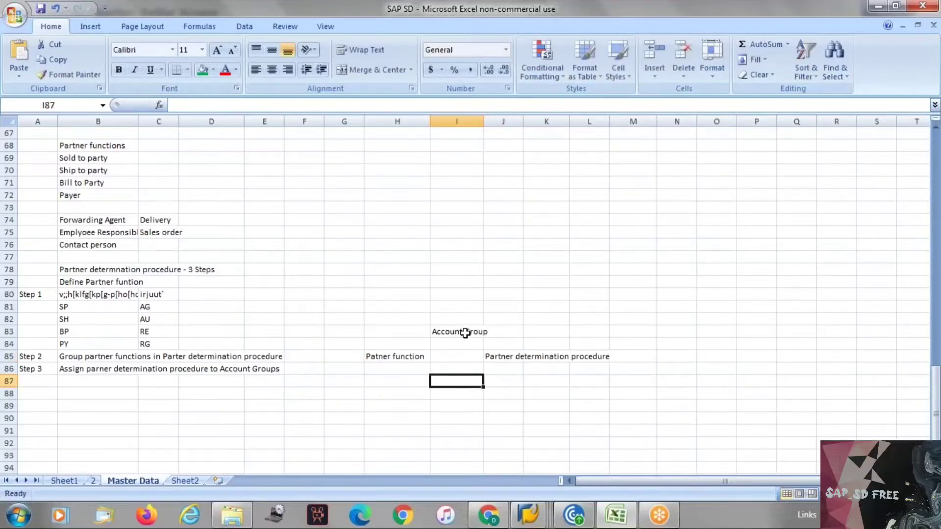
# Move the 'Account Group' note from I83 up to cell I82
pyautogui.click(464, 332)
pyautogui.hotkey('ctrl', 'x')
pyautogui.click(468, 319)
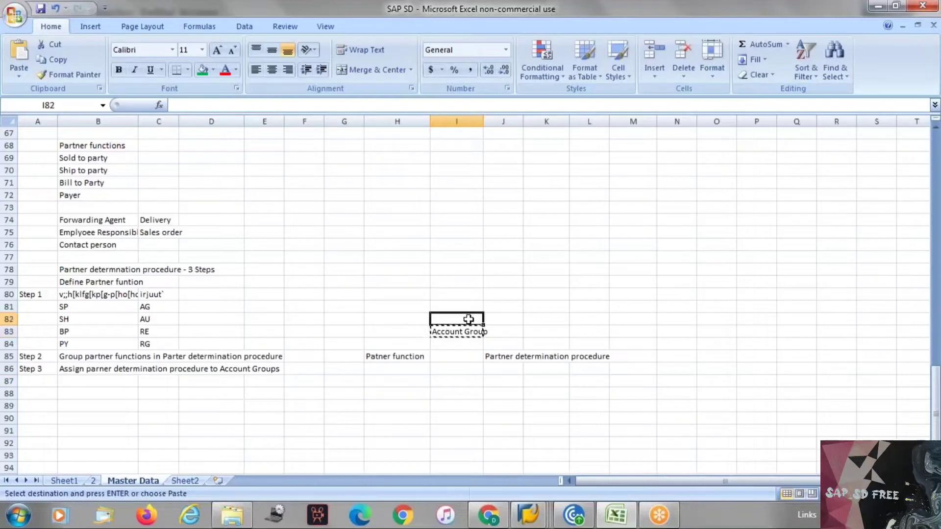
pyautogui.hotkey('ctrl', 'v')
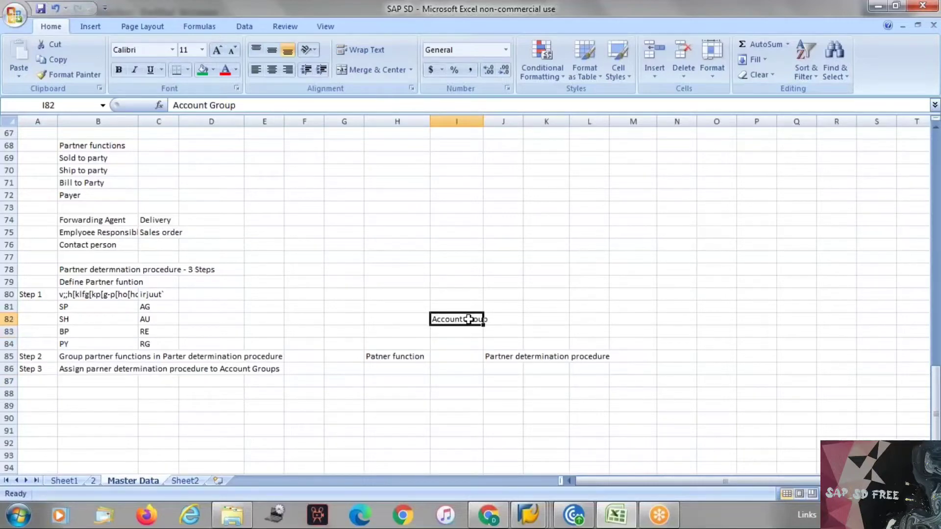
pyautogui.click(691, 19)
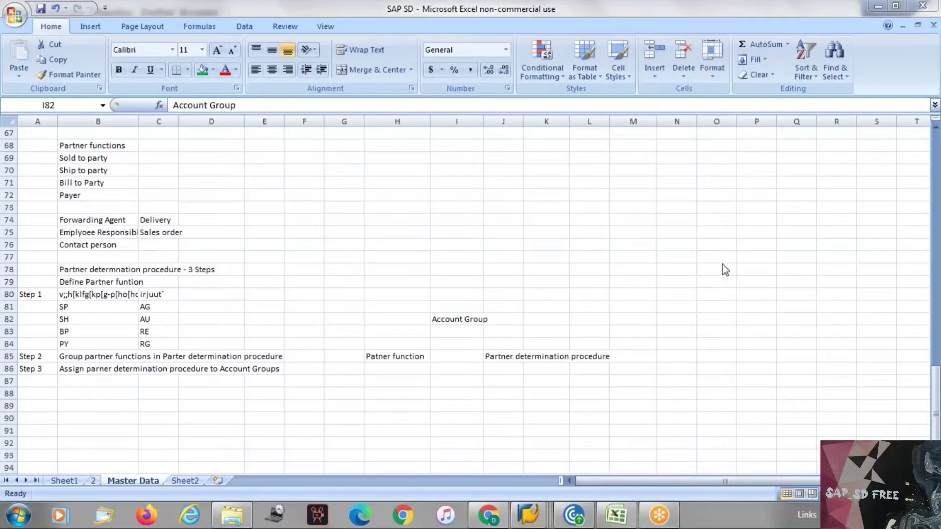
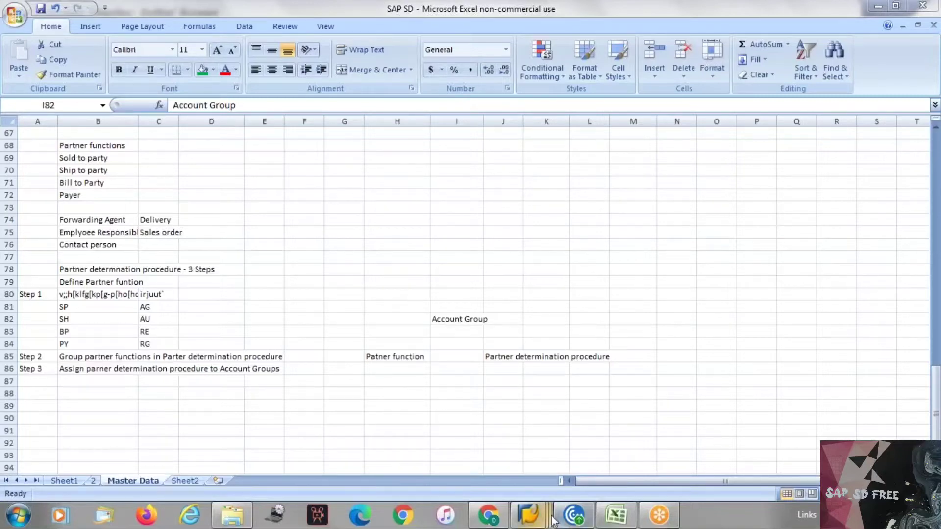
# Close the customer display dialog, start XD01 and review the account group list, keeping 0000
pyautogui.moveTo(529, 515)
pyautogui.click(670, 442)
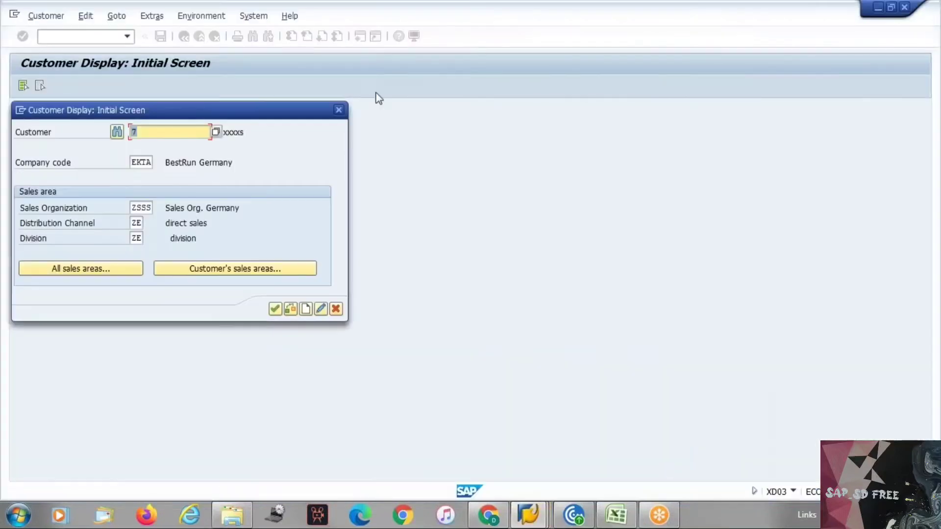
pyautogui.click(338, 111)
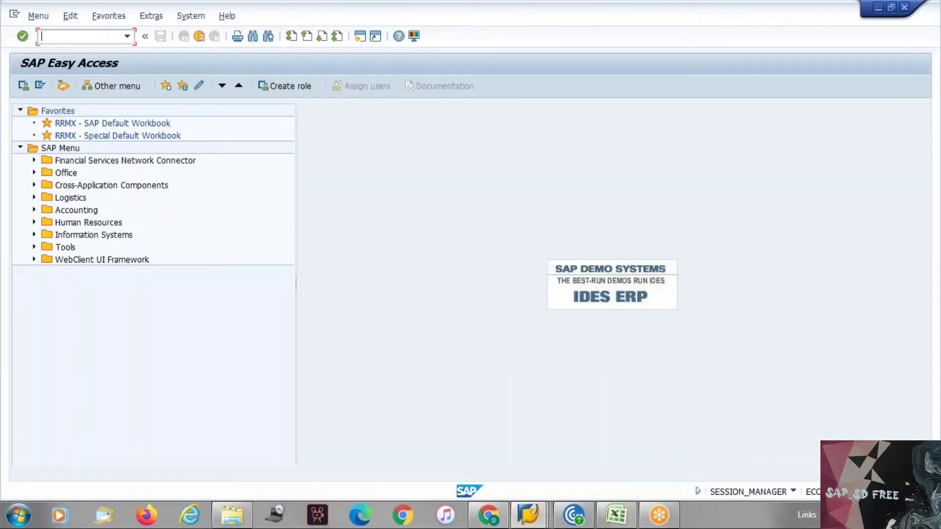
pyautogui.write('xd01')
pyautogui.press('Return')
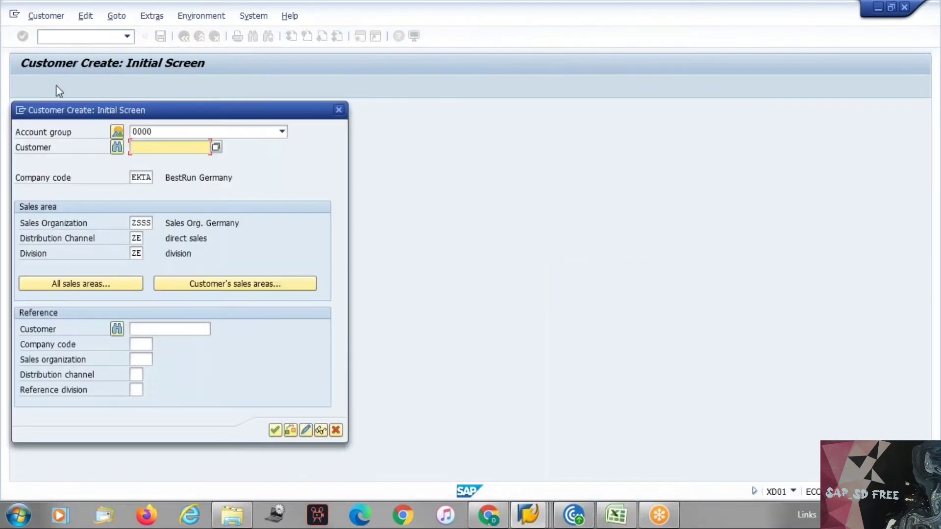
pyautogui.click(172, 130)
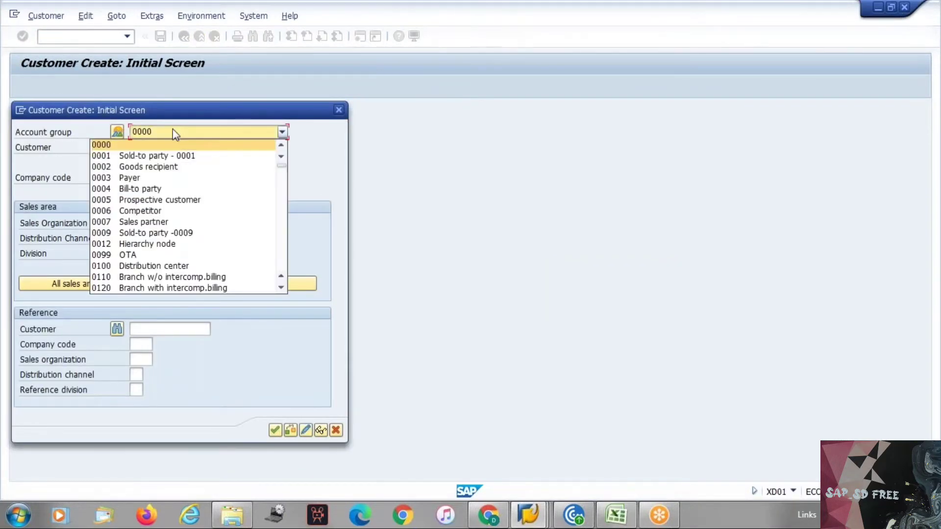
pyautogui.click(173, 130)
pyautogui.click(172, 130)
pyautogui.click(179, 145)
# Check the Excel notes on Patner function and partner determination procedure, then return to SAP
pyautogui.hotkey('alt', 'Tab')
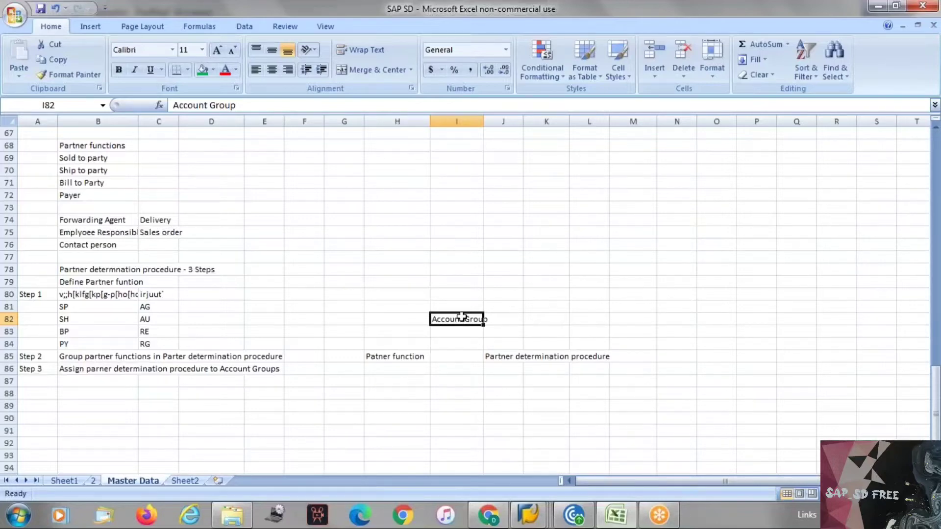
pyautogui.click(399, 359)
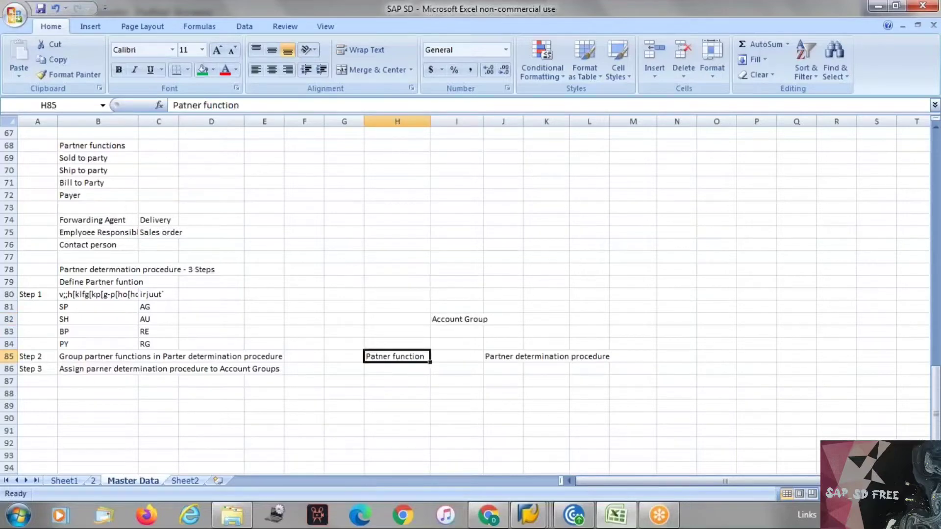
pyautogui.click(554, 361)
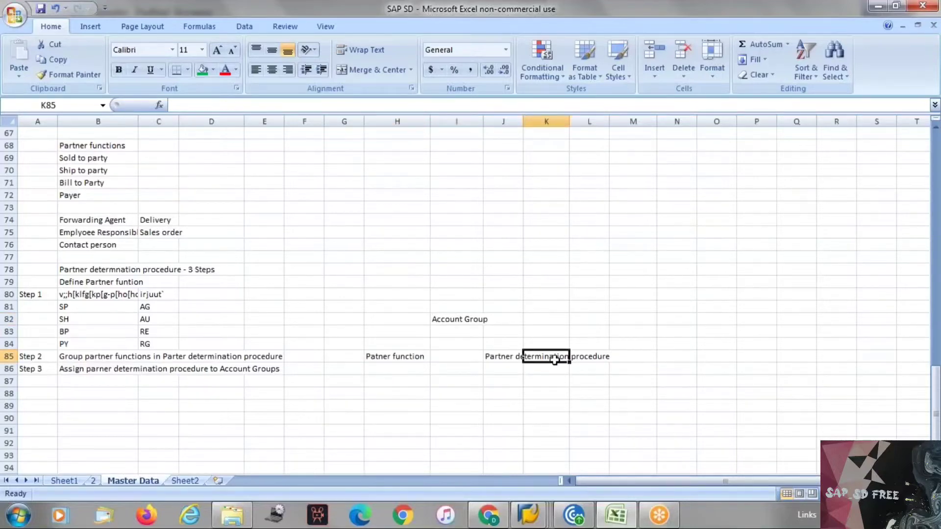
pyautogui.hotkey('alt', 'Tab')
pyautogui.hotkey('alt', 'Tab')
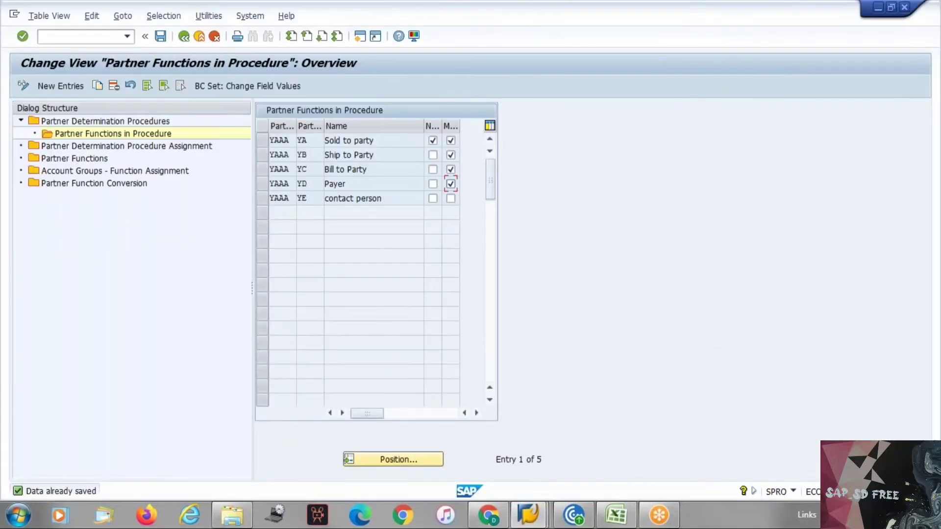
# In Partner Determination Procedure Assignment, jump to ZEKT and replace its ZPPP procedure with yaaa
pyautogui.click(119, 148)
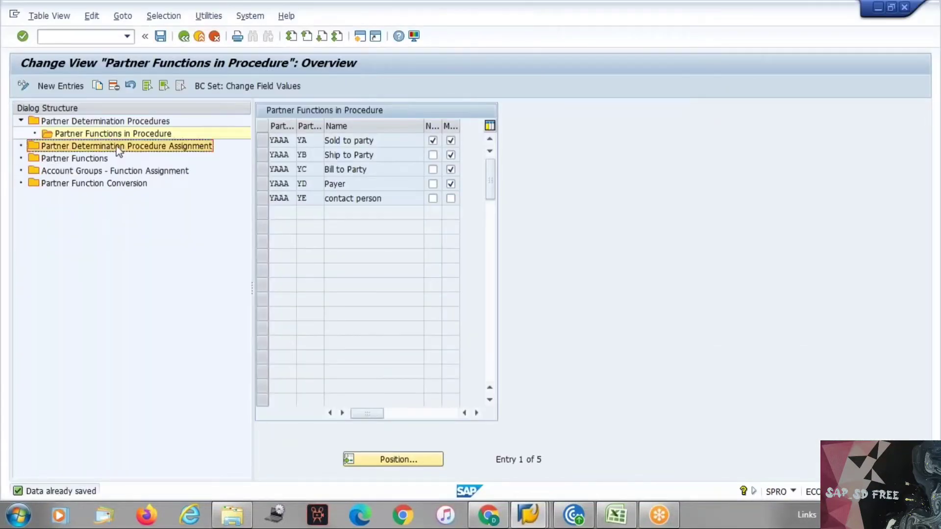
pyautogui.doubleClick(119, 148)
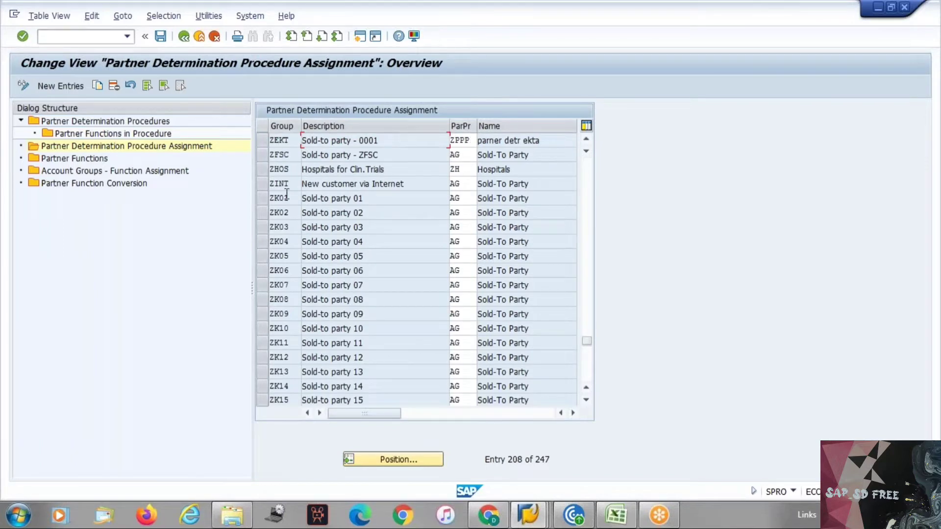
pyautogui.click(375, 460)
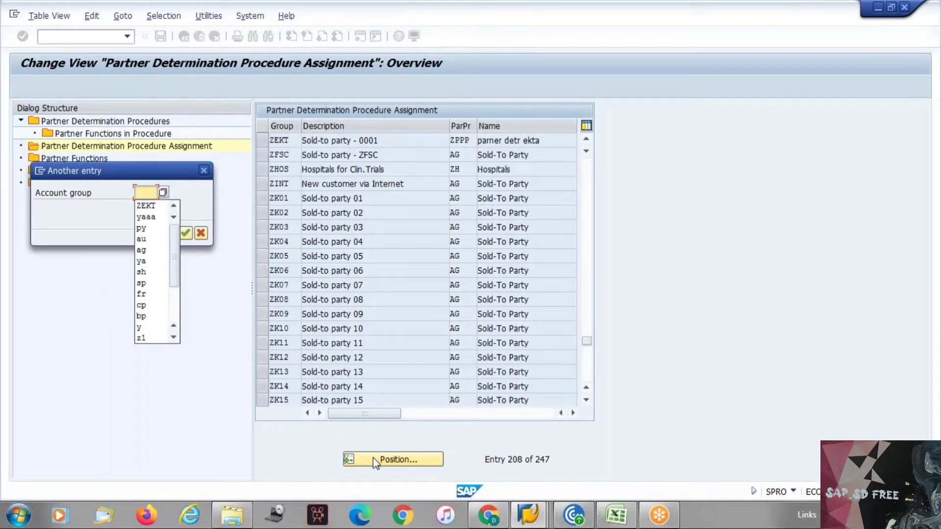
pyautogui.press('Down')
pyautogui.press('Return')
pyautogui.press('Return')
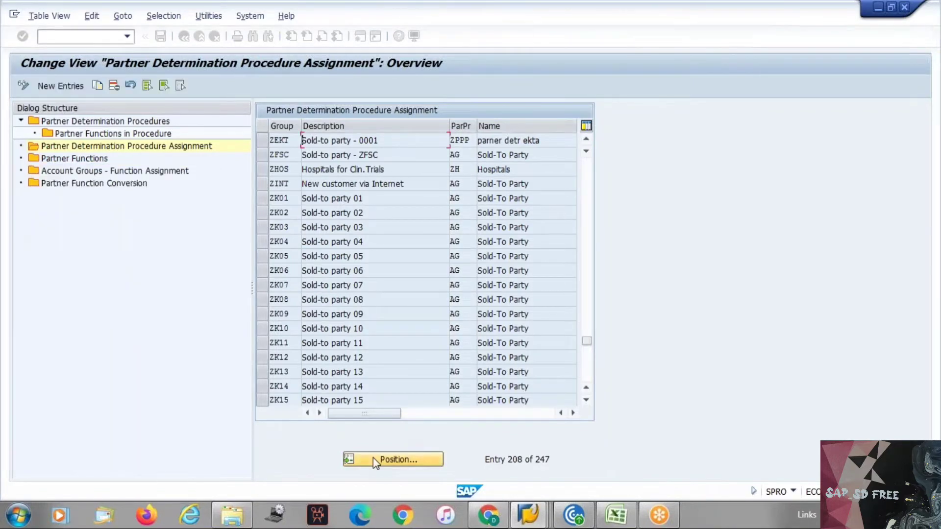
pyautogui.click(470, 141)
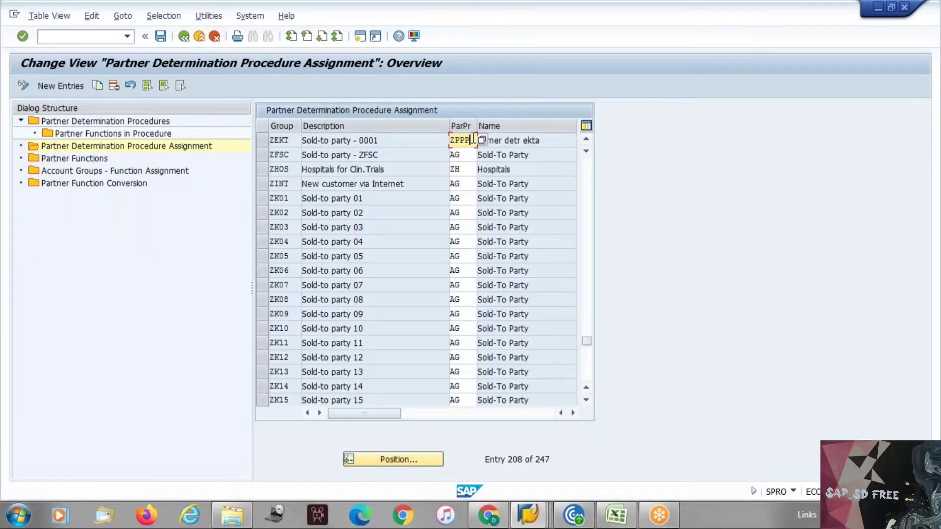
pyautogui.press('BackSpace')
pyautogui.press('BackSpace')
pyautogui.press('BackSpace')
pyautogui.press('BackSpace')
pyautogui.write('yaaa')
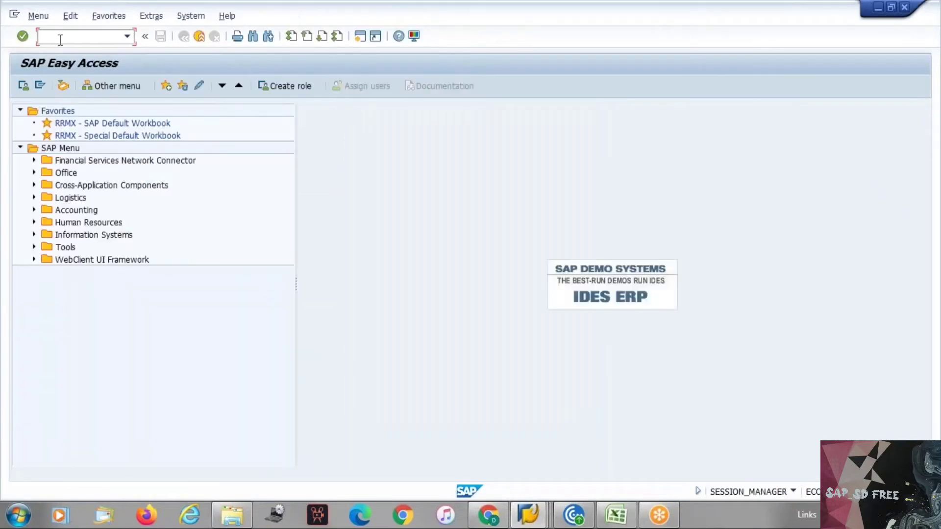
# Open the customer in /nxd02 and try adding partner function YE in the sales area data
pyautogui.write('/nxd02')
pyautogui.press('Return')
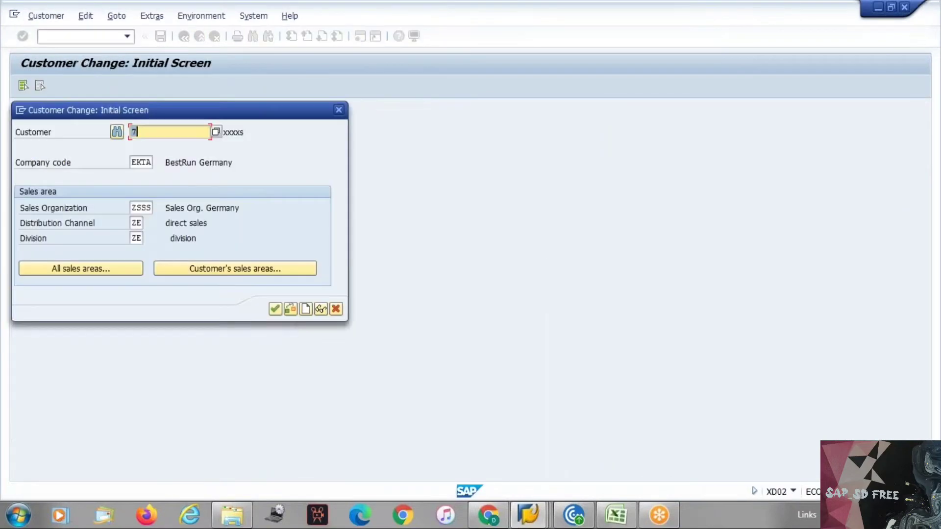
pyautogui.press('Return')
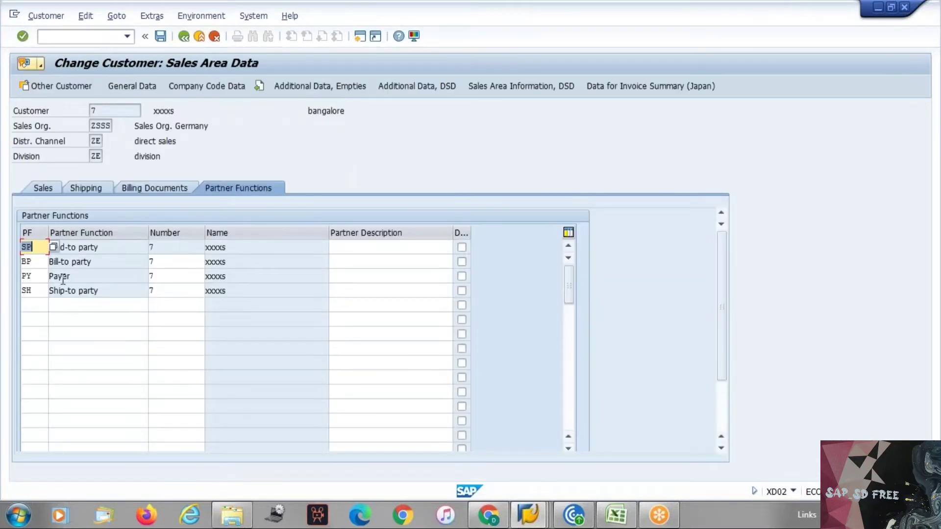
pyautogui.click(33, 308)
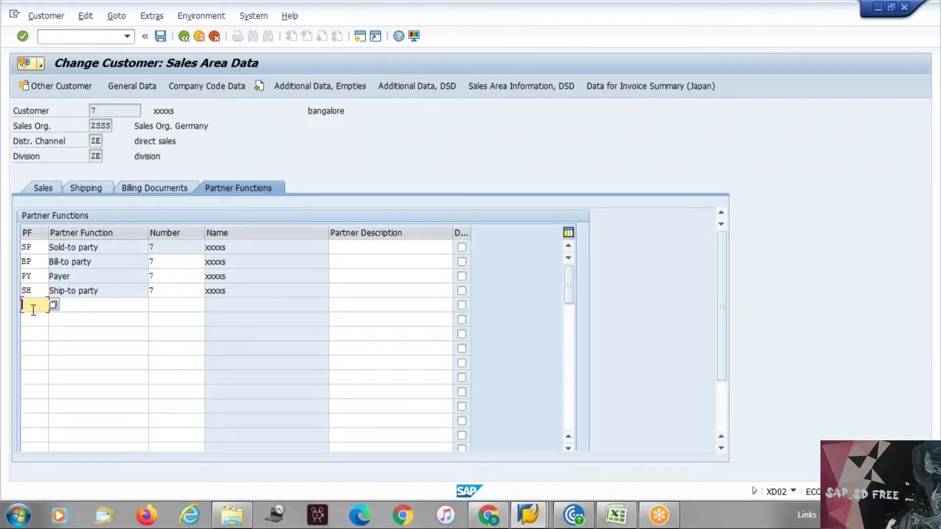
pyautogui.write('YE')
pyautogui.press('Return')
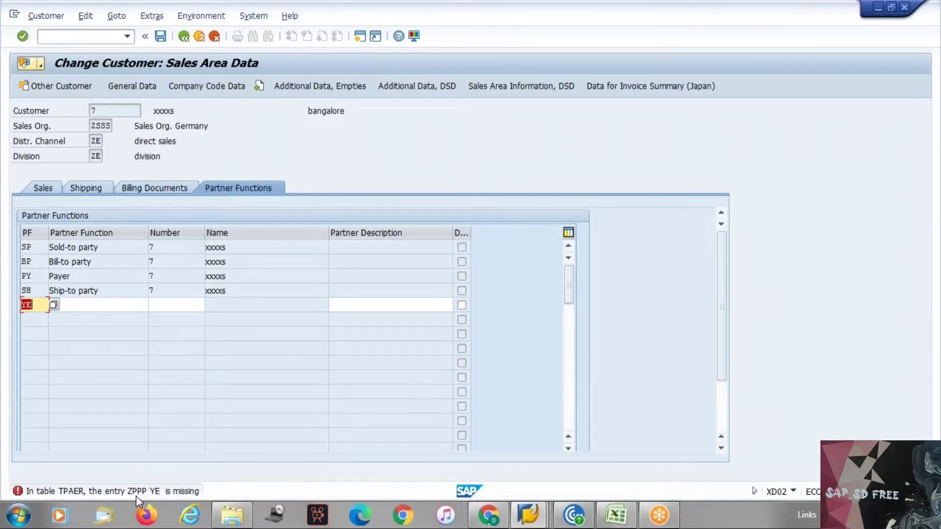
# Discard the unsaved procedure assignment edit so ZEKT keeps procedure ZPPP
pyautogui.hotkey('alt', 'Tab')
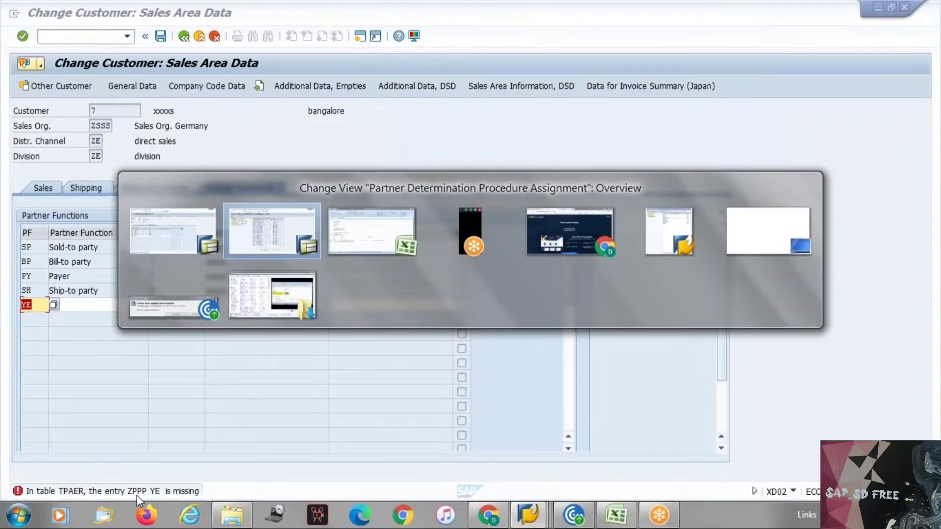
pyautogui.press('F12')
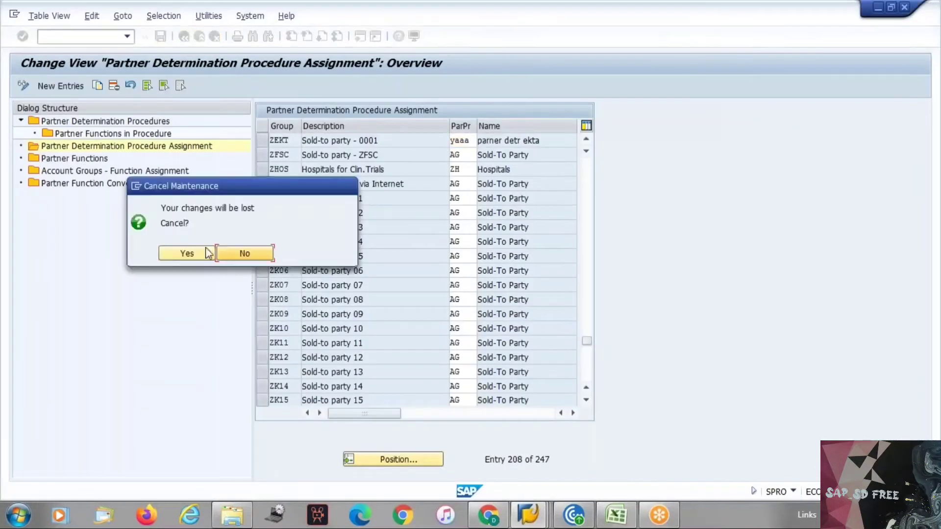
pyautogui.click(180, 254)
pyautogui.click(448, 140)
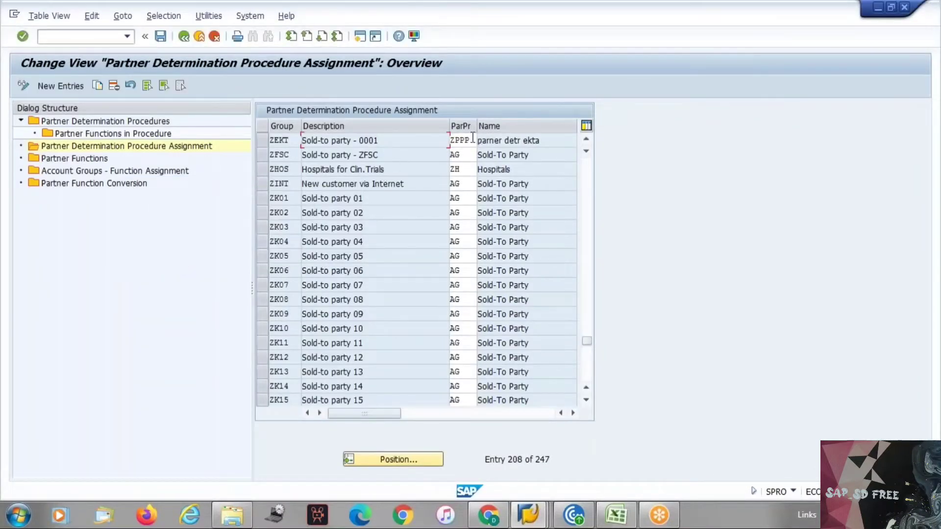
pyautogui.hotkey('alt', 'Tab')
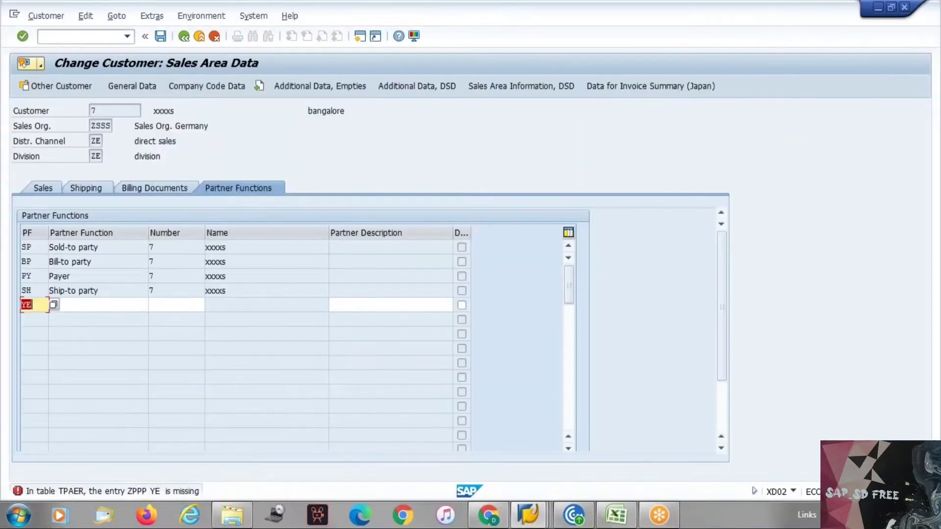
# Try partner function YD instead, clear the rejected entry, and cancel the customer change
pyautogui.click(45, 304)
pyautogui.press('BackSpace')
pyautogui.write('d')
pyautogui.press('Return')
pyautogui.press('BackSpace')
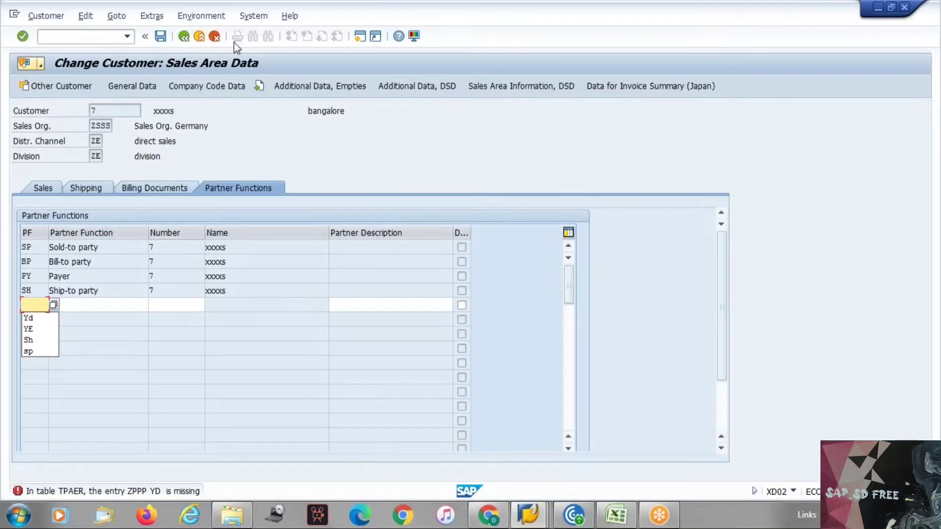
pyautogui.click(214, 36)
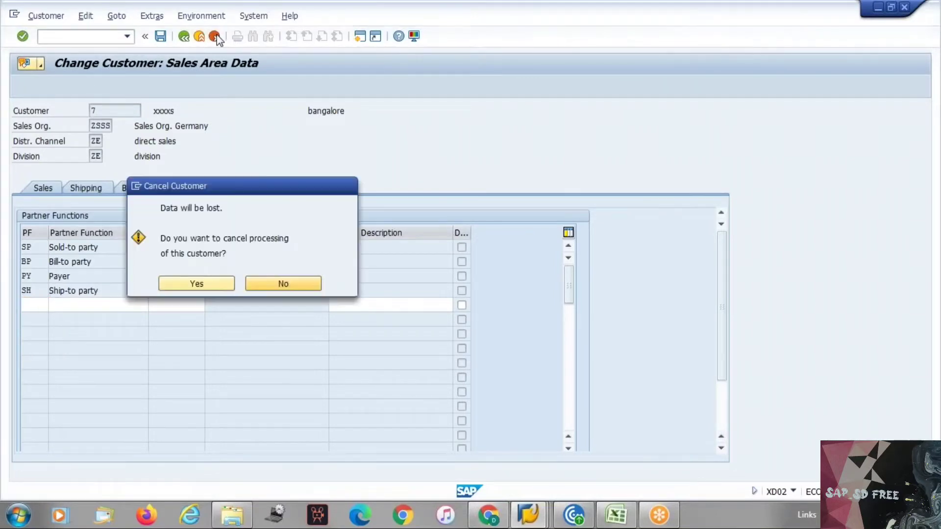
pyautogui.click(196, 286)
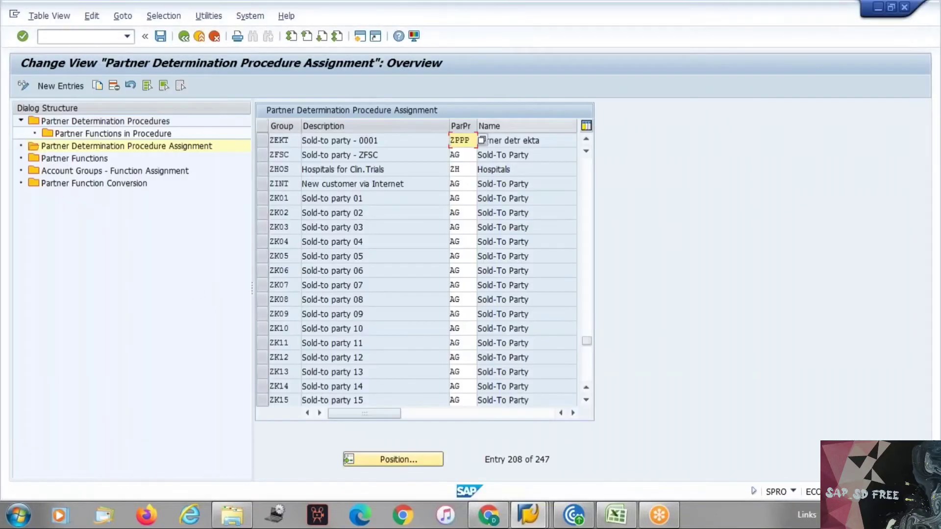
# Assign partner procedure YAAA to account group ZEKT and save the assignment
pyautogui.press('BackSpace')
pyautogui.press('BackSpace')
pyautogui.press('BackSpace')
pyautogui.press('BackSpace')
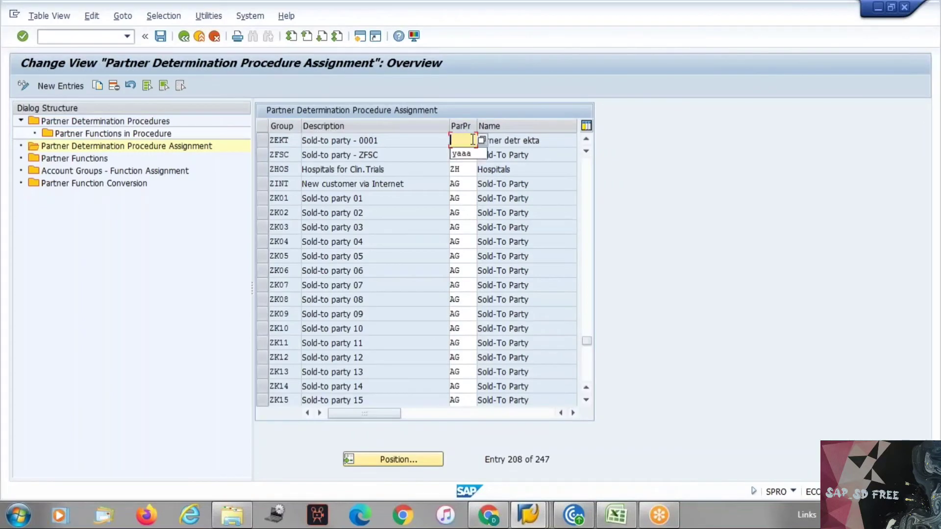
pyautogui.press('Down')
pyautogui.press('Return')
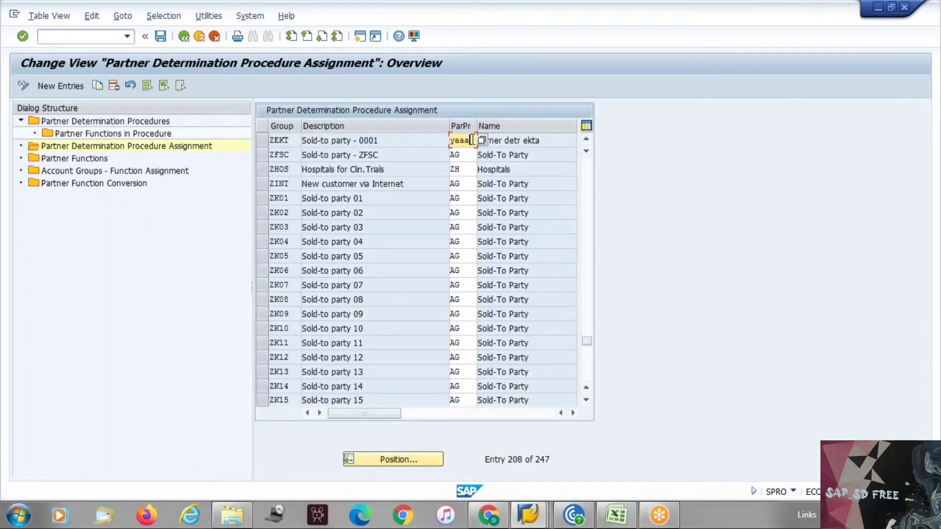
pyautogui.moveTo(289, 139); pyautogui.dragTo(260, 139)
pyautogui.hotkey('ctrl', 'c')
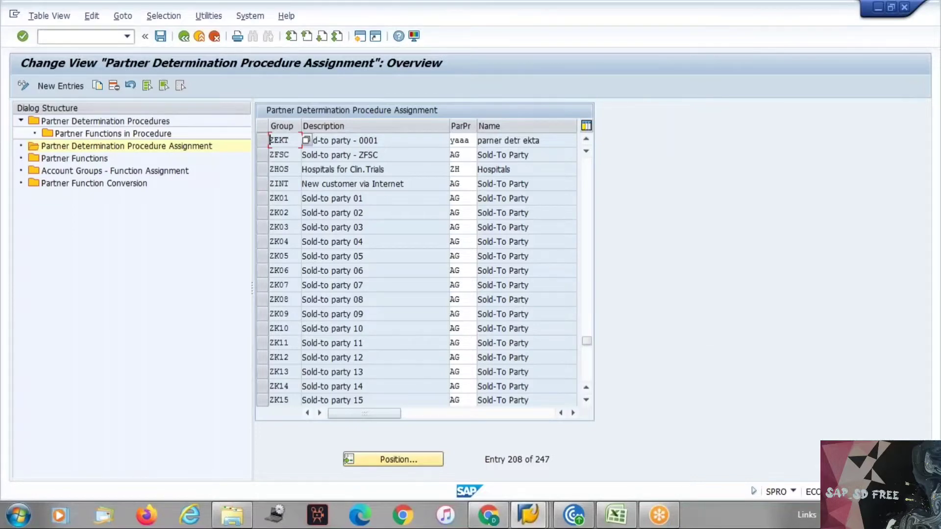
pyautogui.hotkey('alt', 'Tab')
pyautogui.hotkey('alt', 'Tab')
pyautogui.press('Return')
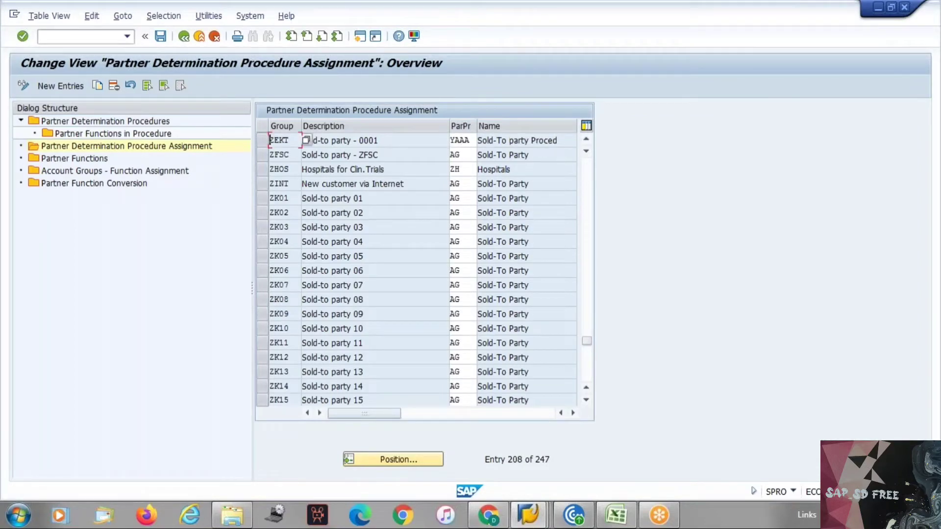
pyautogui.hotkey('ctrl', 's')
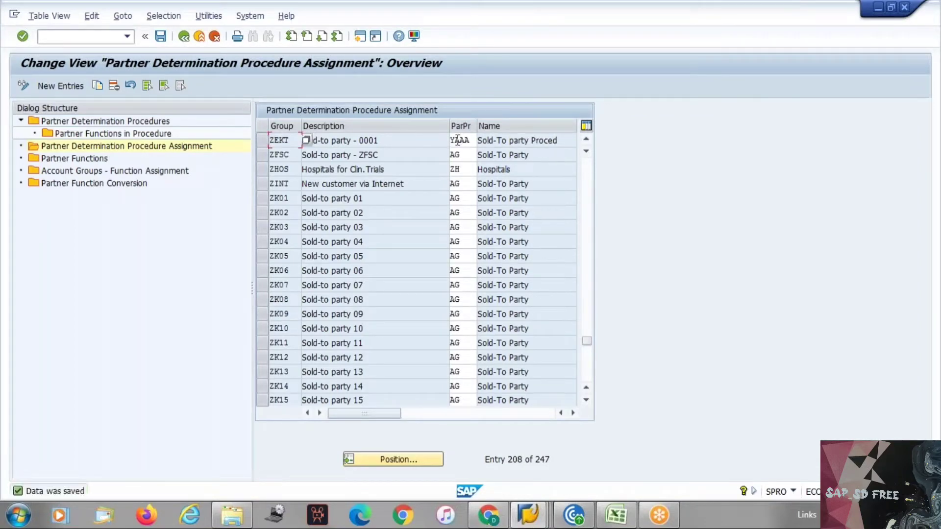
pyautogui.hotkey('alt', 'Tab')
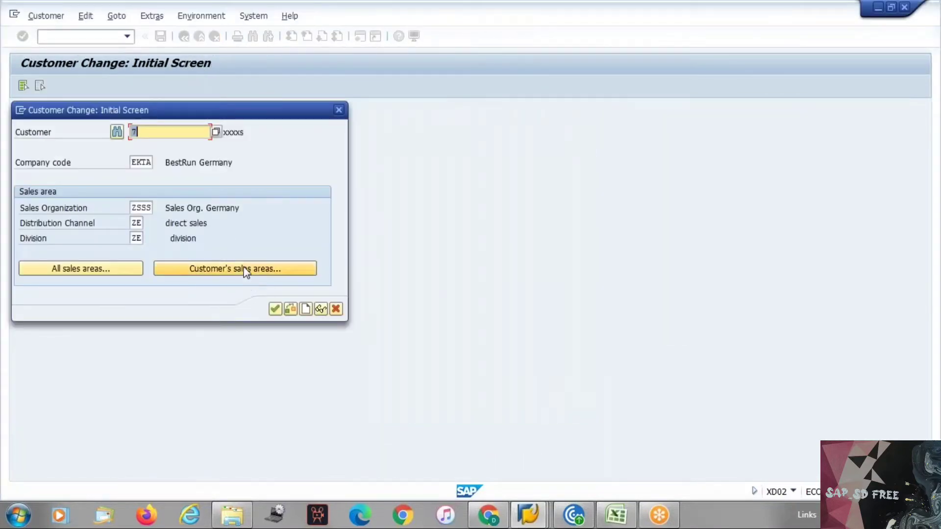
# Enter 7 for the payer partner in the sales area data, then discard the customer changes
pyautogui.press('Return')
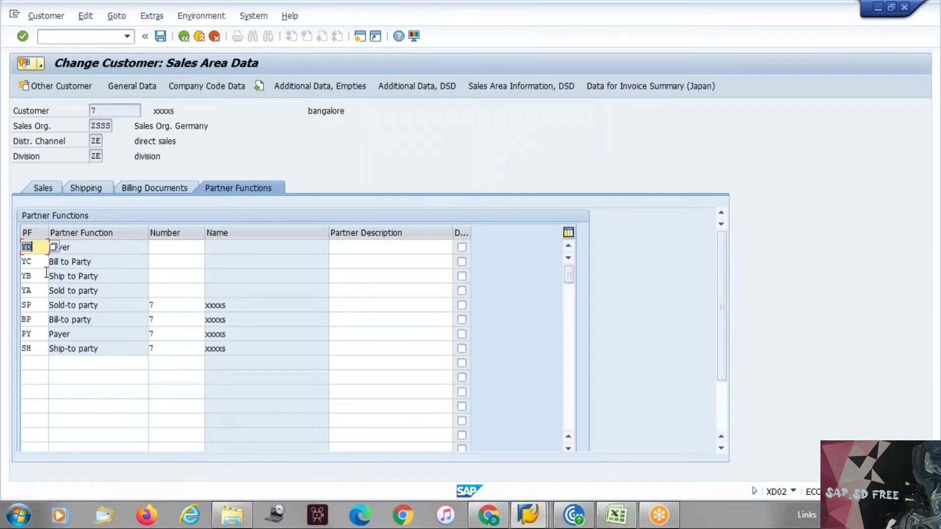
pyautogui.click(24, 305)
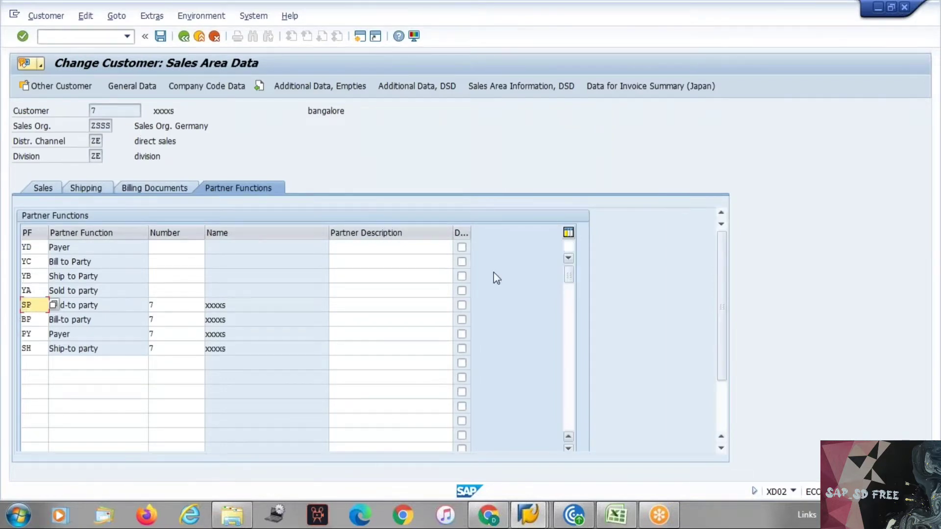
pyautogui.moveTo(568, 276); pyautogui.dragTo(579, 360)
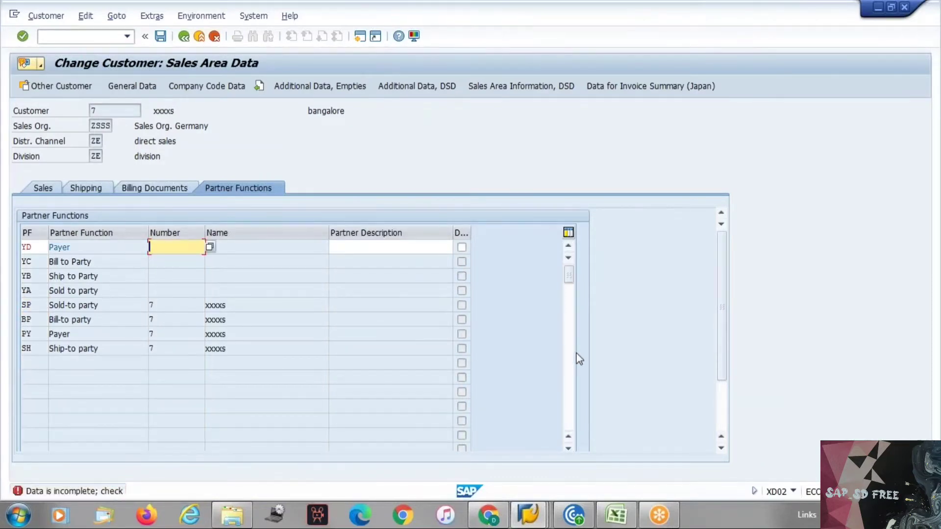
pyautogui.write('7')
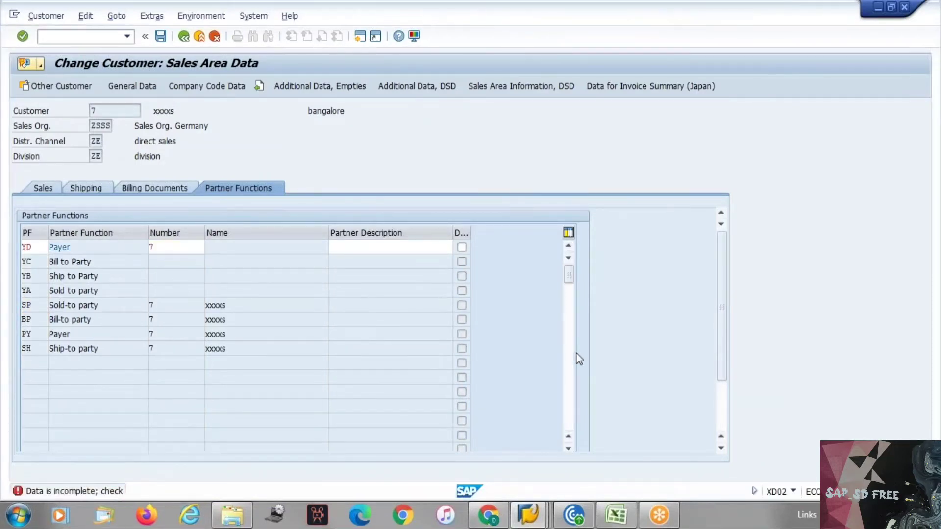
pyautogui.press('Return')
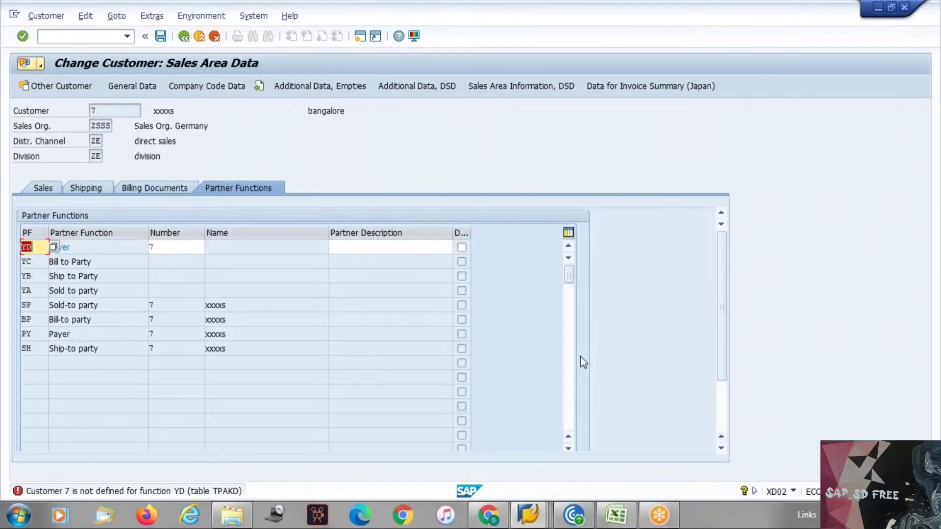
pyautogui.press('F12')
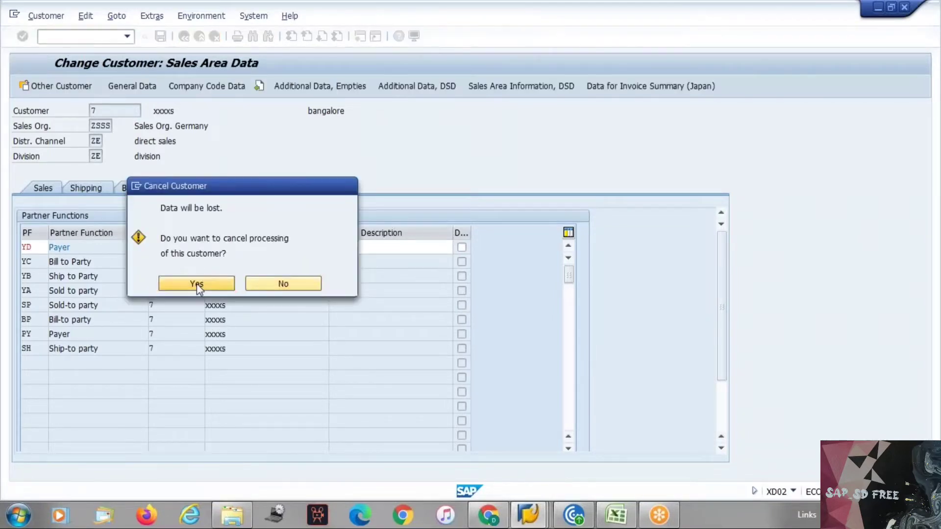
pyautogui.click(196, 284)
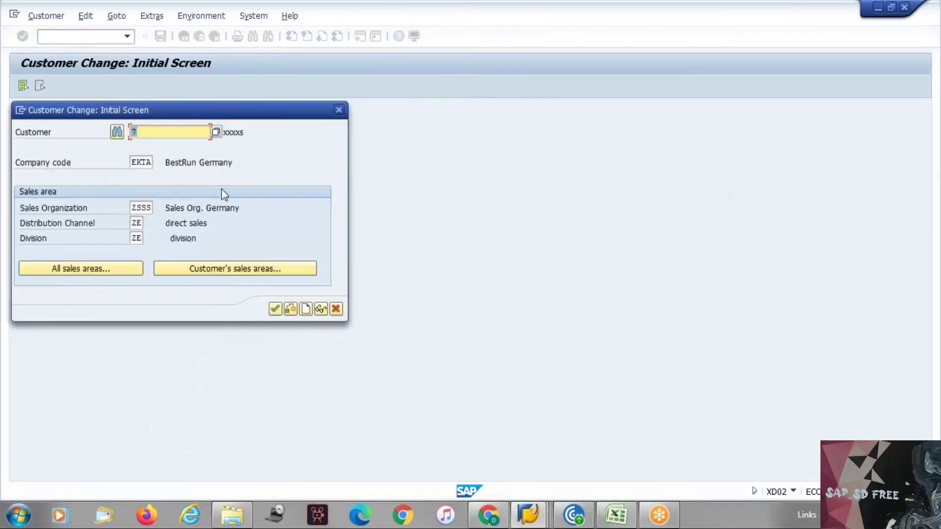
# Create a new SAP session, start XD01 and choose account group ZEKT Sold-to party - 0001
pyautogui.click(21, 111)
pyautogui.click(56, 166)
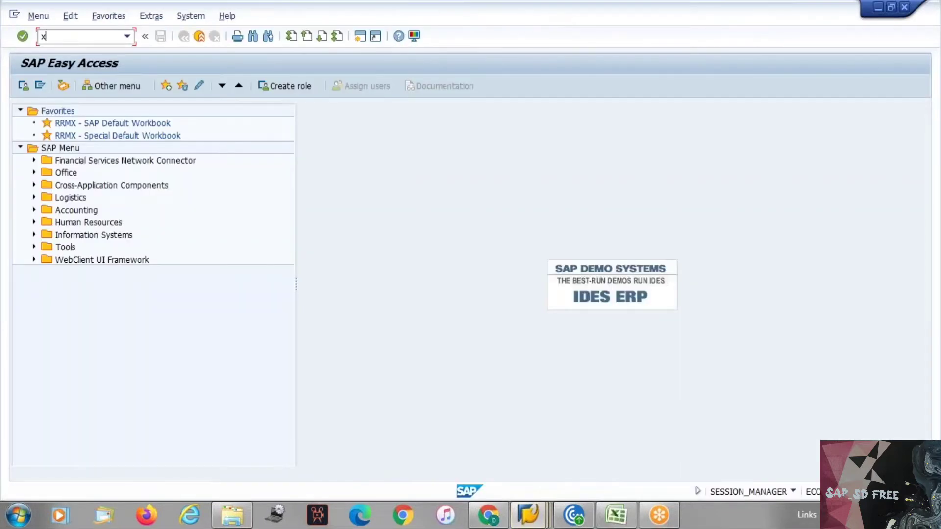
pyautogui.press('Return')
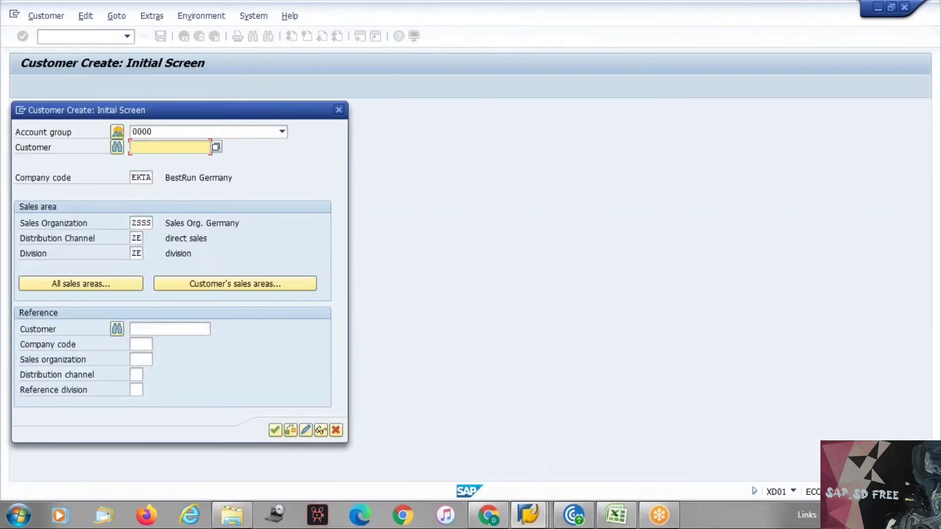
pyautogui.hotkey('alt', 'Tab')
pyautogui.hotkey('alt', 'Tab')
pyautogui.hotkey('alt', 'Tab')
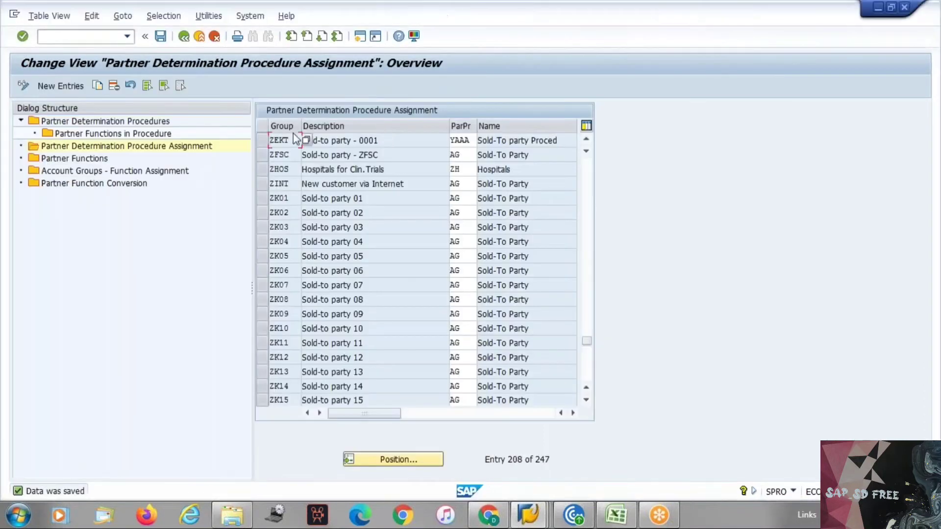
pyautogui.hotkey('alt', 'Tab')
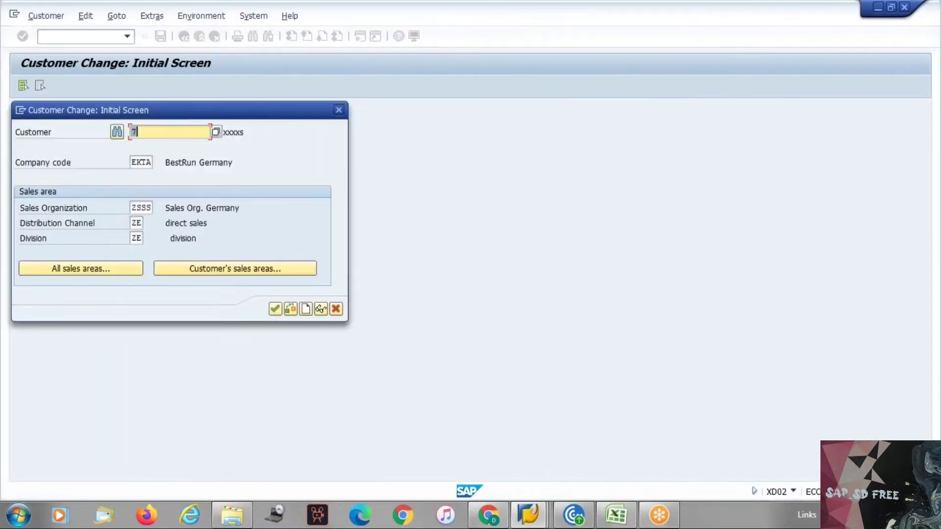
pyautogui.hotkey('alt', 'Tab')
pyautogui.hotkey('alt', 'Tab')
pyautogui.click(174, 132)
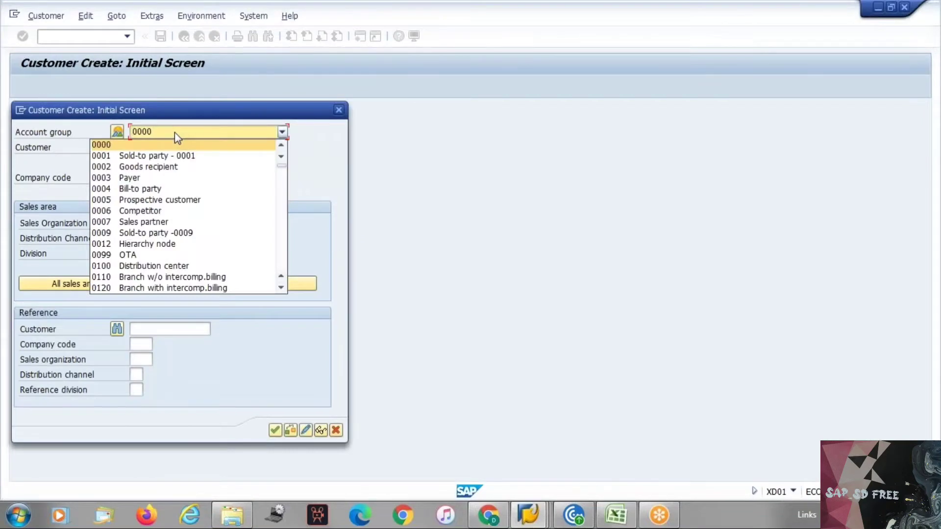
pyautogui.press('End')
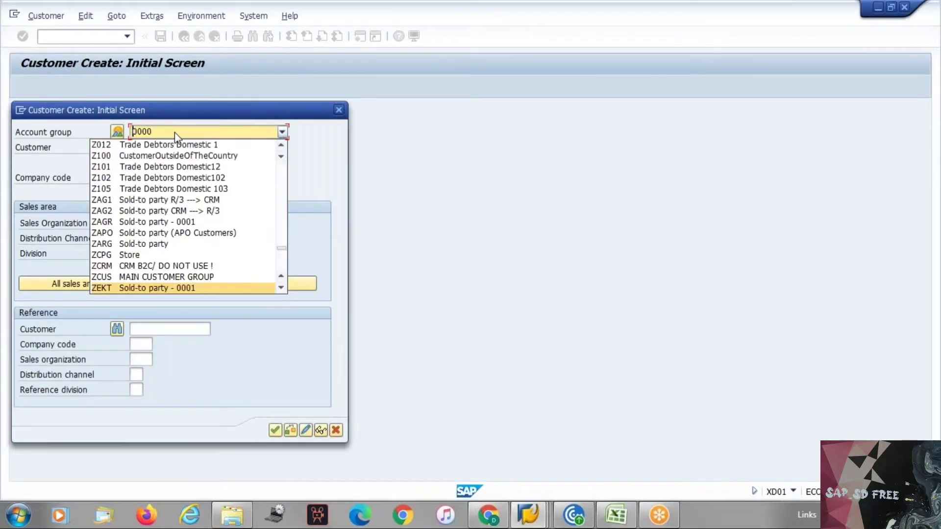
pyautogui.press('Return')
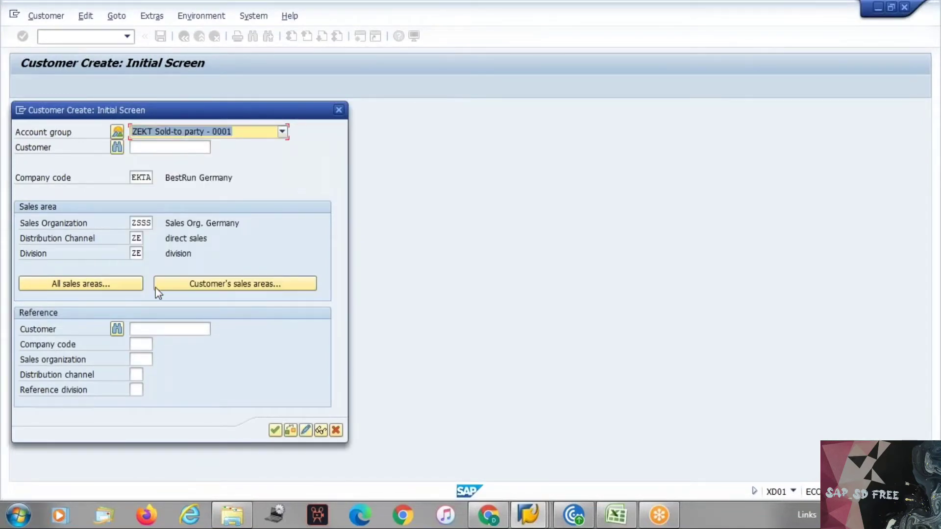
# Start creating the ZEKT customer and enter the name test
pyautogui.press('Return')
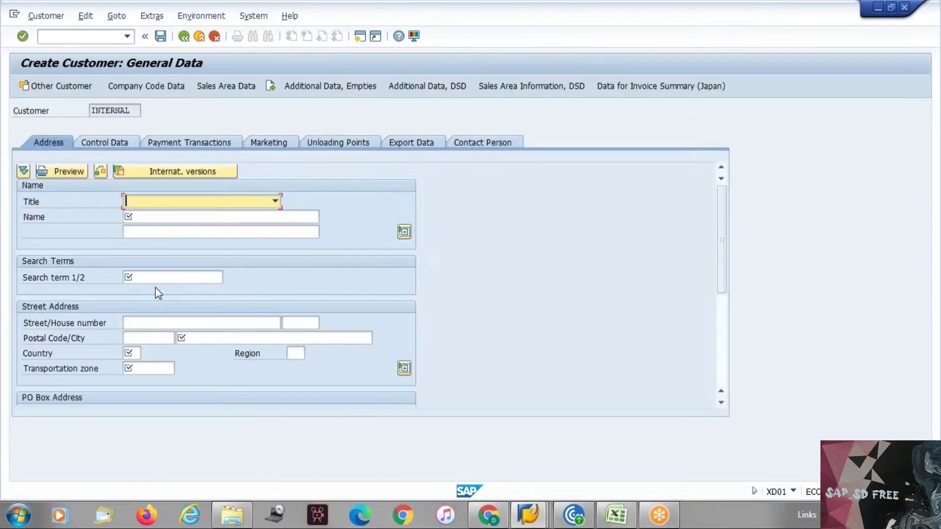
pyautogui.hotkey('alt', 'Tab')
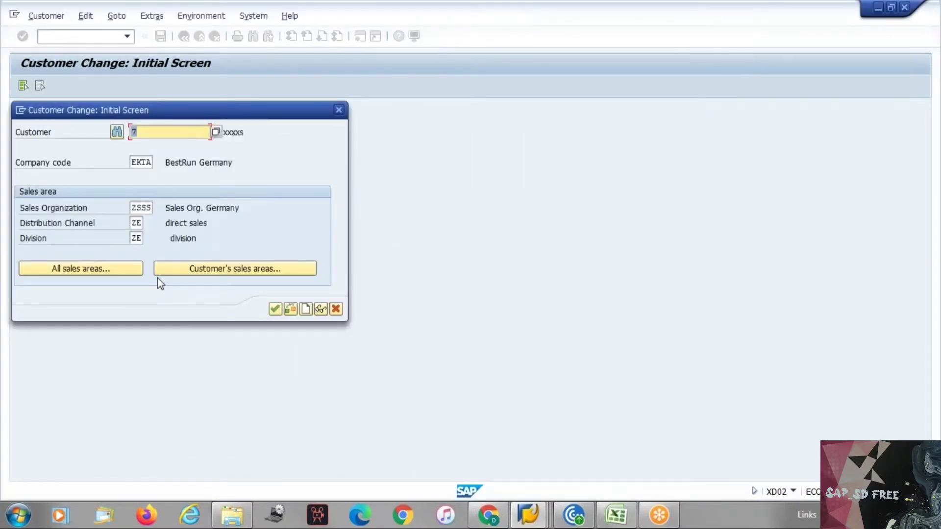
pyautogui.hotkey('alt', 'Tab')
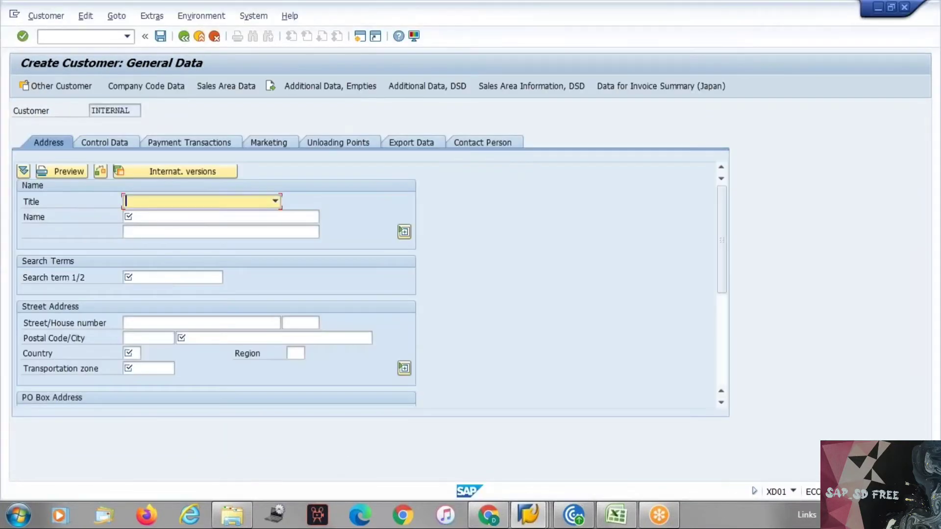
pyautogui.click(185, 38)
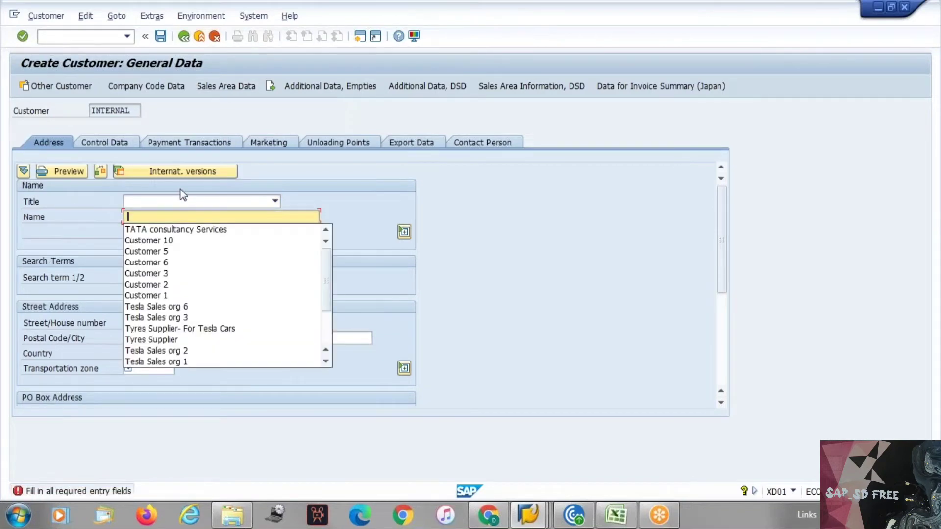
pyautogui.press('Down')
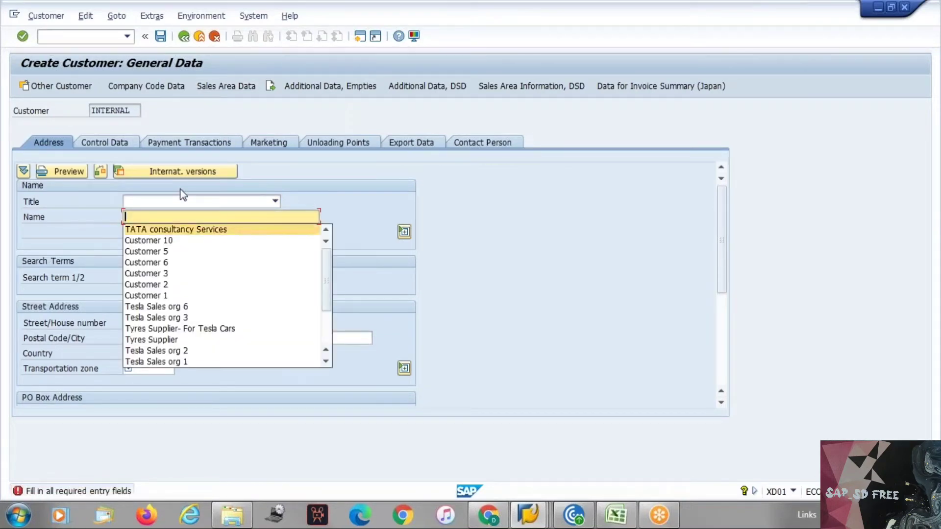
pyautogui.press('Up')
pyautogui.write('test')
pyautogui.press('Return')
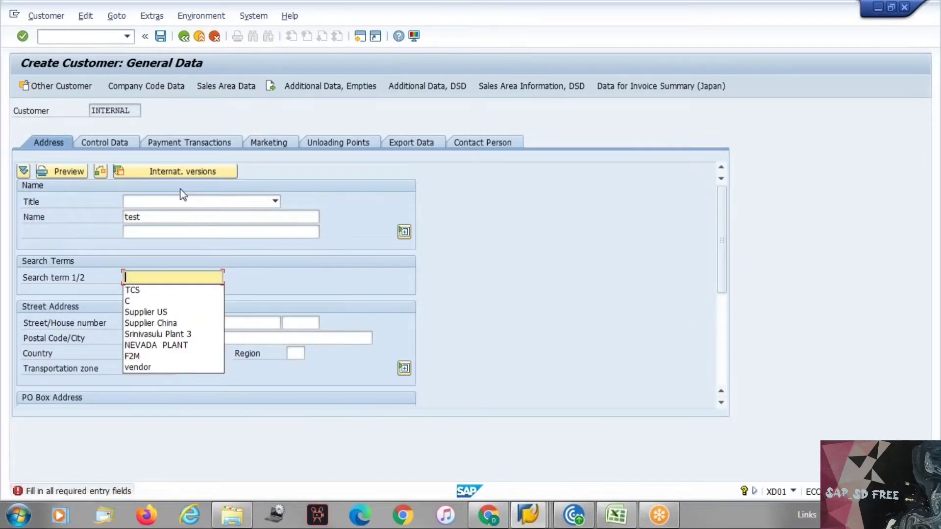
pyautogui.write('test1')
pyautogui.press('Return')
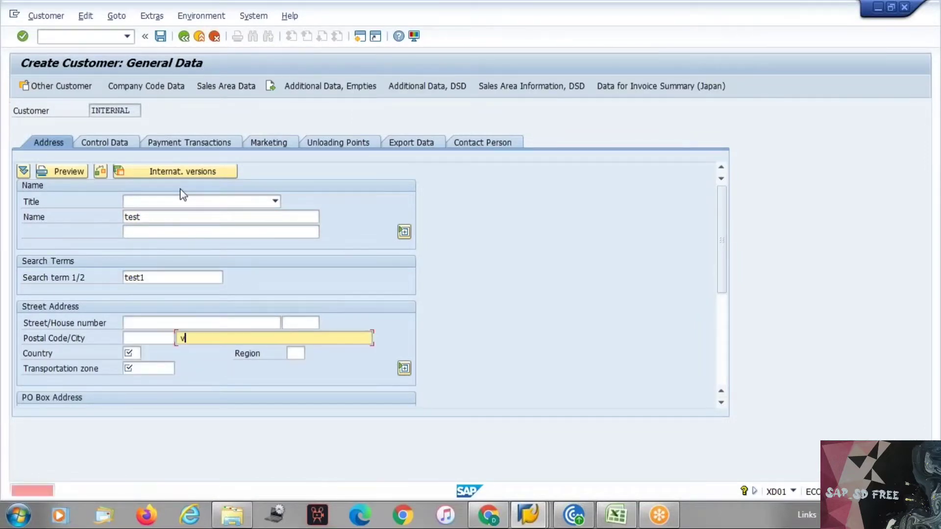
pyautogui.press('Down')
pyautogui.press('Return')
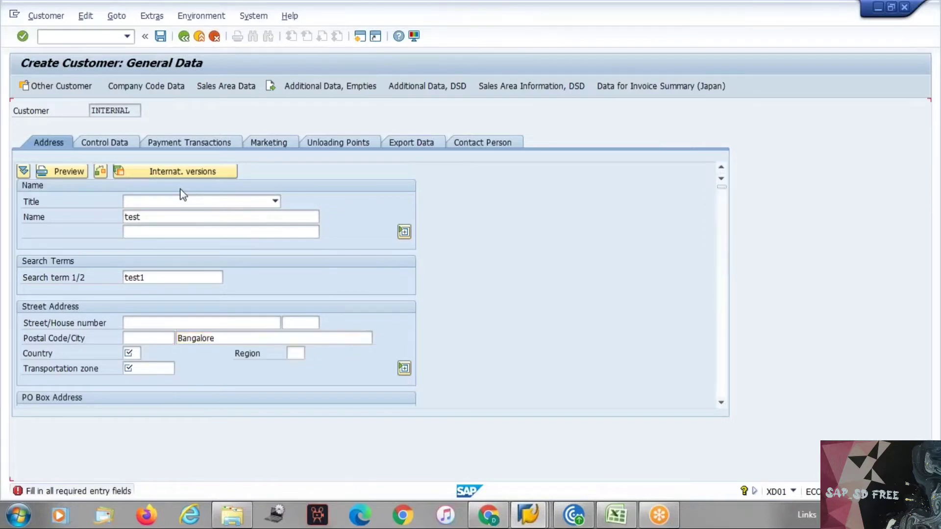
pyautogui.press('Return')
pyautogui.press('Return')
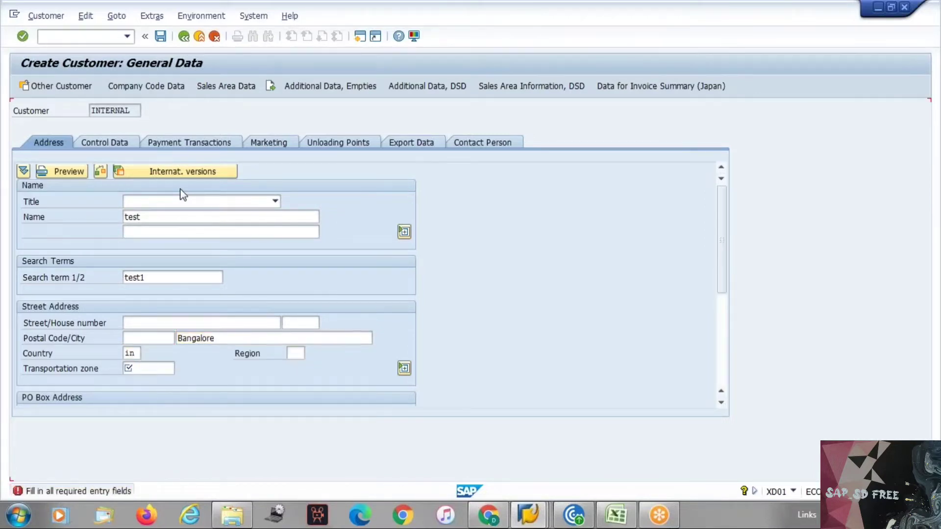
pyautogui.press('Down')
pyautogui.press('Return')
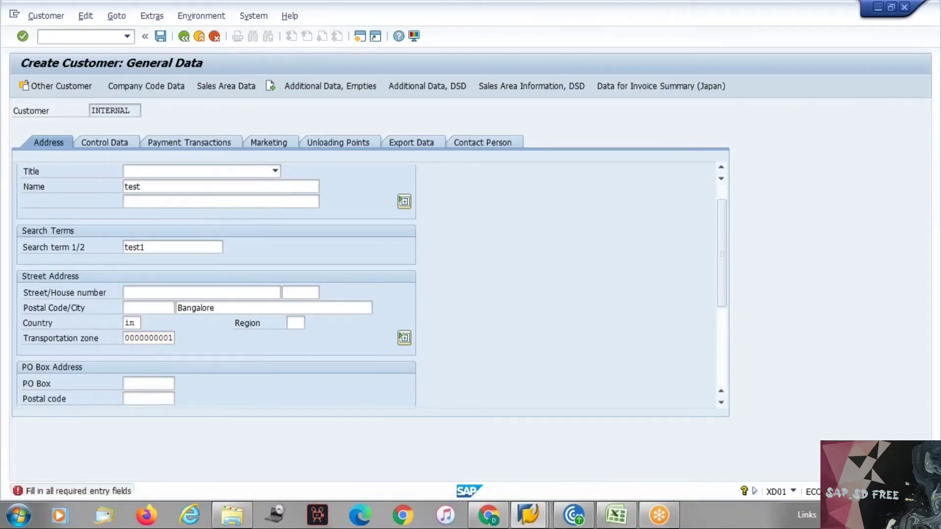
pyautogui.press('Return')
pyautogui.click(228, 88)
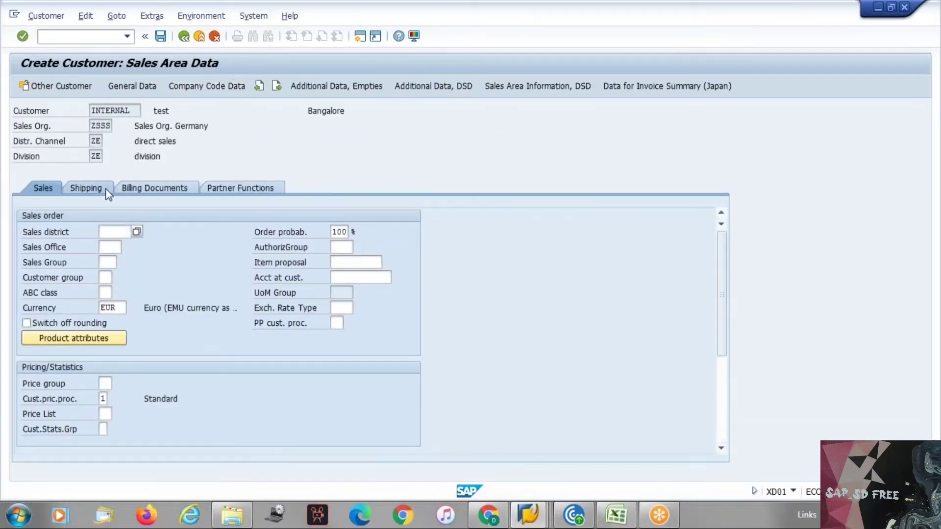
# Set delivery priority 01 and shipping conditions 01 in the shipping settings
pyautogui.click(86, 188)
pyautogui.click(129, 231)
pyautogui.click(131, 245)
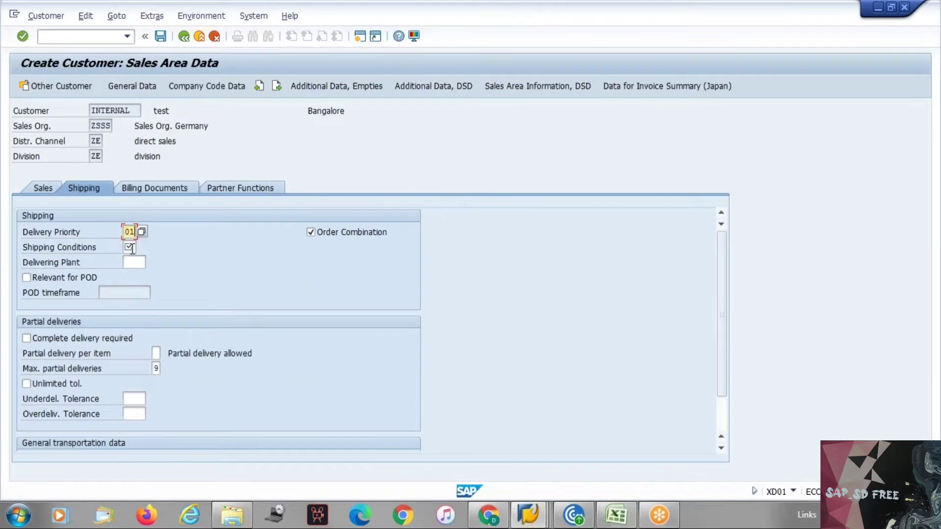
pyautogui.click(132, 247)
pyautogui.click(130, 260)
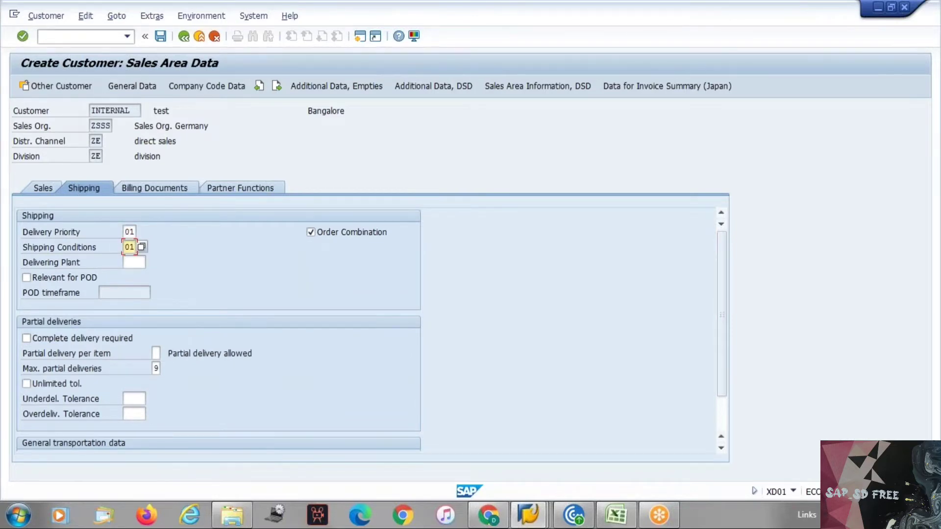
pyautogui.press('Return')
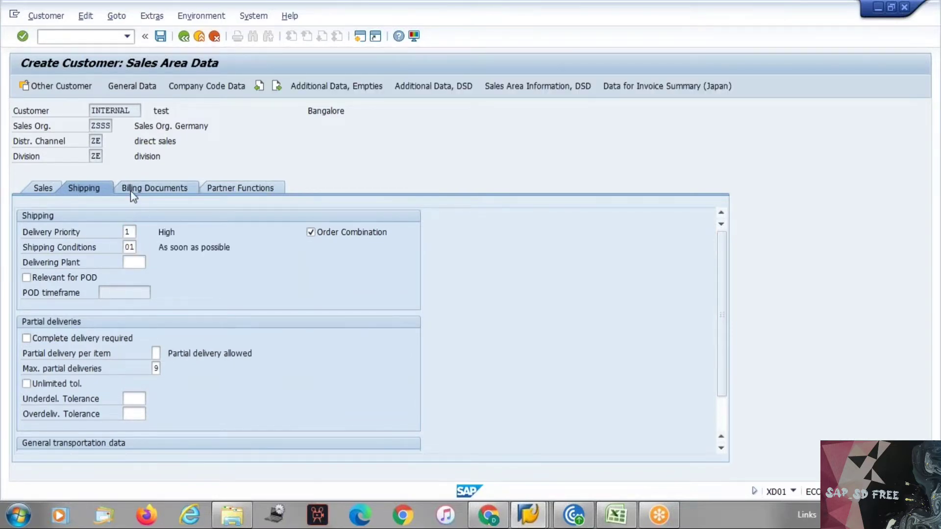
# Give all three tax rows tax classification 1 in the billing document settings
pyautogui.click(132, 195)
pyautogui.press('Return')
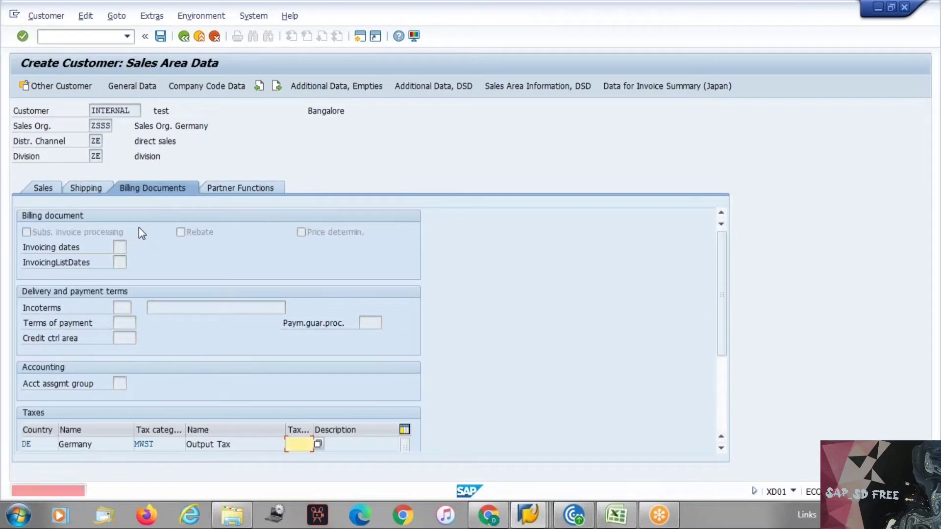
pyautogui.write('1')
pyautogui.press('Return')
pyautogui.write('1')
pyautogui.press('Return')
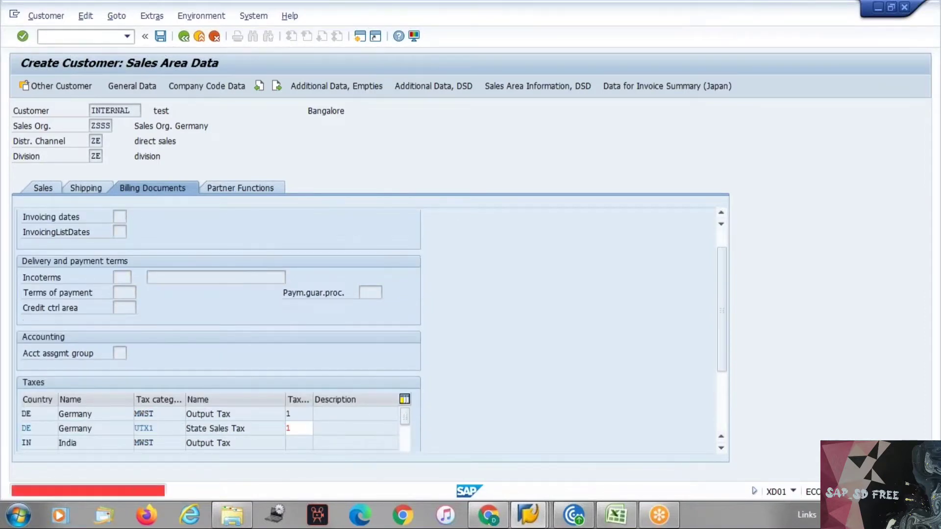
pyautogui.write('1')
pyautogui.press('Return')
# Review the customer's partner functions YA to YD, keep the data, and return to SPRO
pyautogui.click(238, 188)
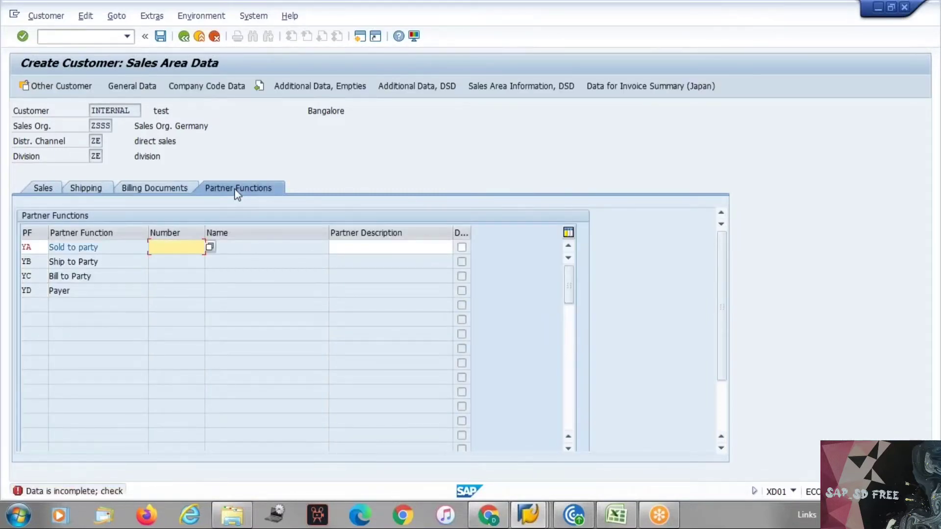
pyautogui.press('F12')
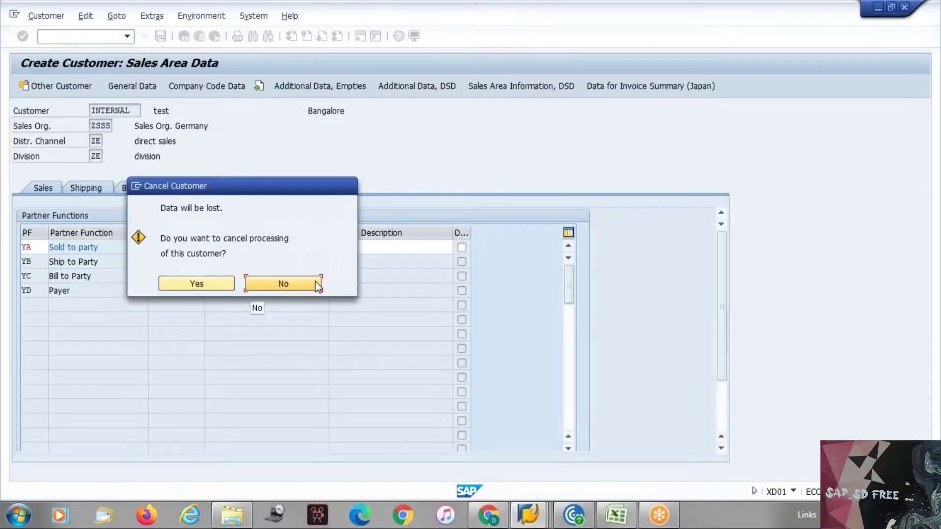
pyautogui.click(315, 285)
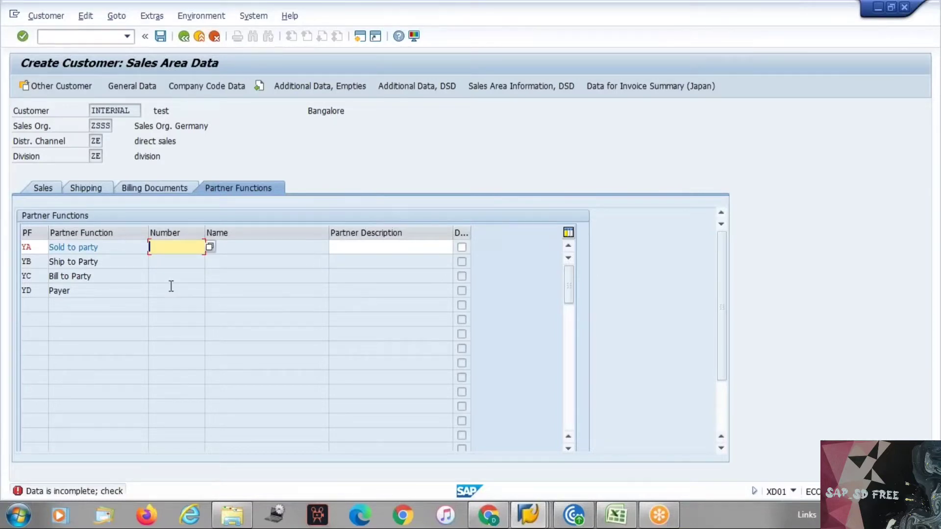
pyautogui.hotkey('alt', 'Tab')
pyautogui.hotkey('alt', 'Tab')
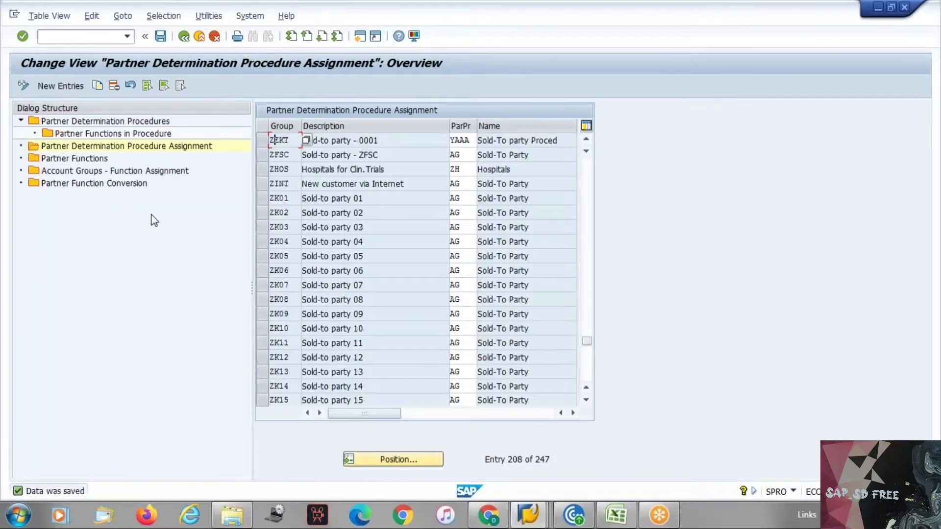
# Open Account Groups - Function Assignment under Partner Functions and jump to the YV entries
pyautogui.doubleClick(90, 159)
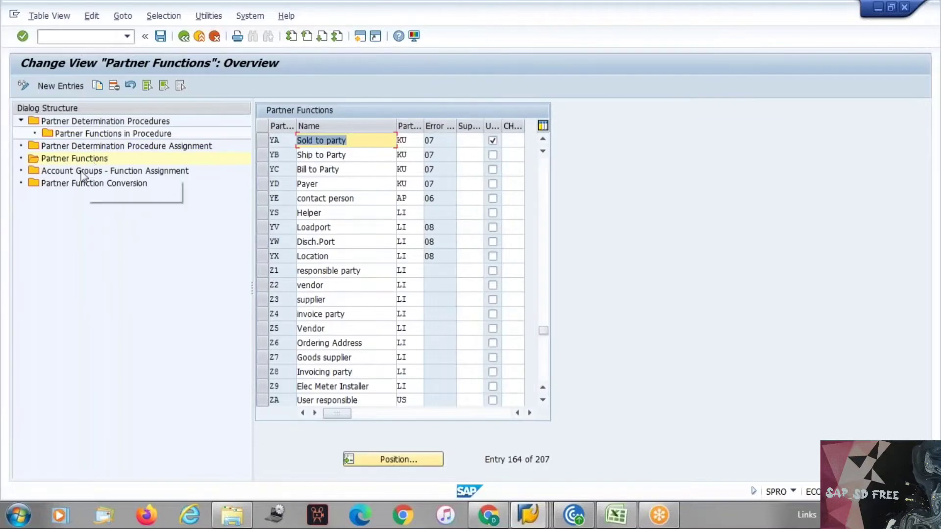
pyautogui.doubleClick(81, 171)
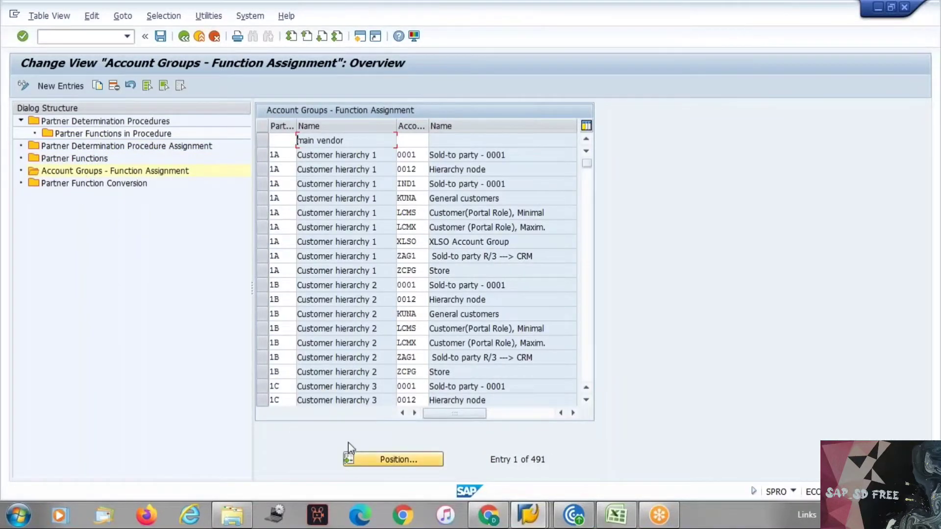
pyautogui.click(392, 460)
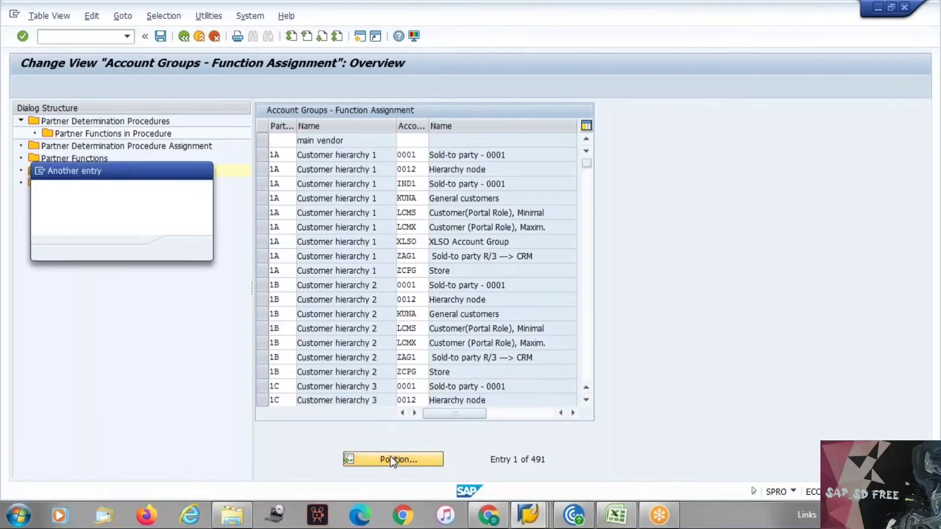
pyautogui.write('yv')
pyautogui.press('Return')
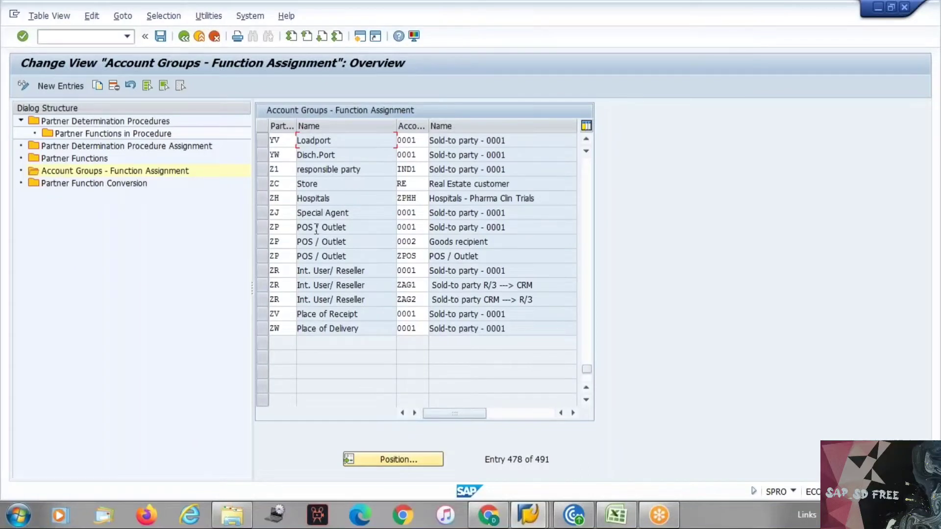
# Jump to the SP Sold-to party entries, starting at account group 0001
pyautogui.scroll(2, 316, 228)
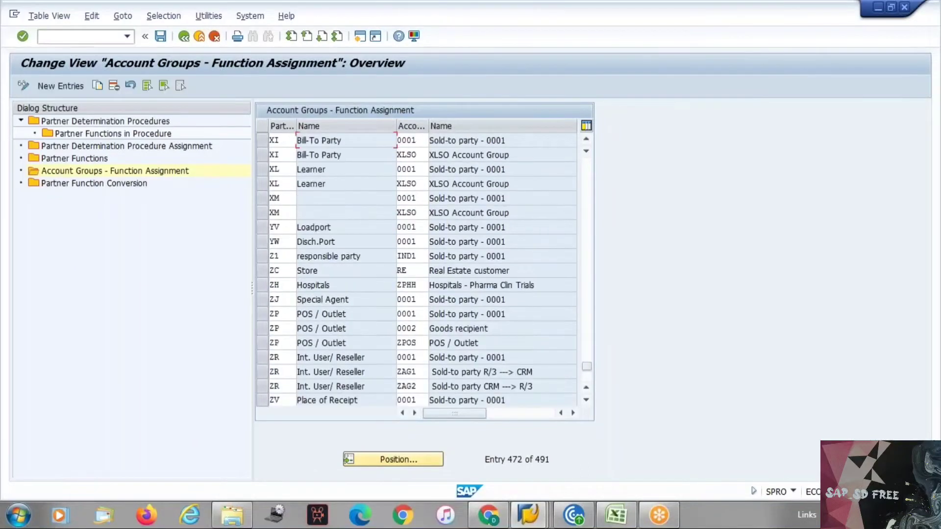
pyautogui.scroll(1, 407, 402)
pyautogui.click(395, 461)
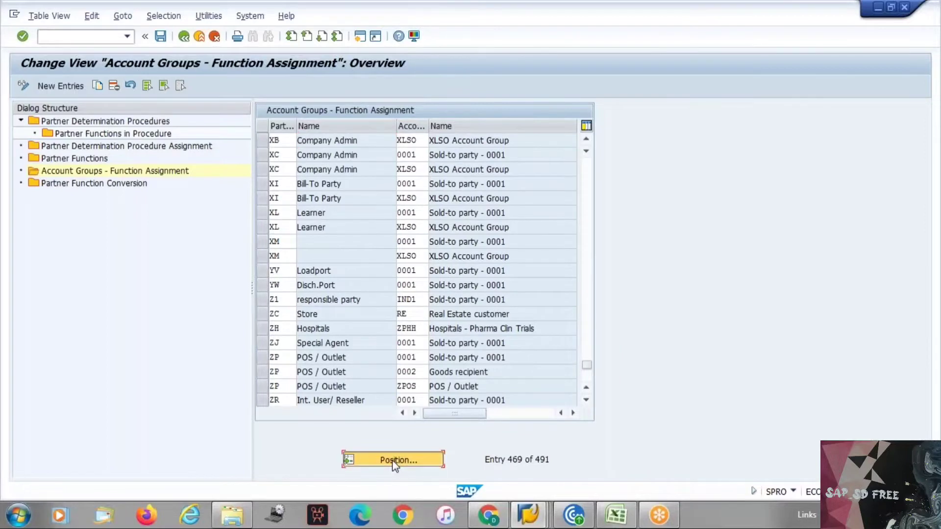
pyautogui.write('sp')
pyautogui.press('Return')
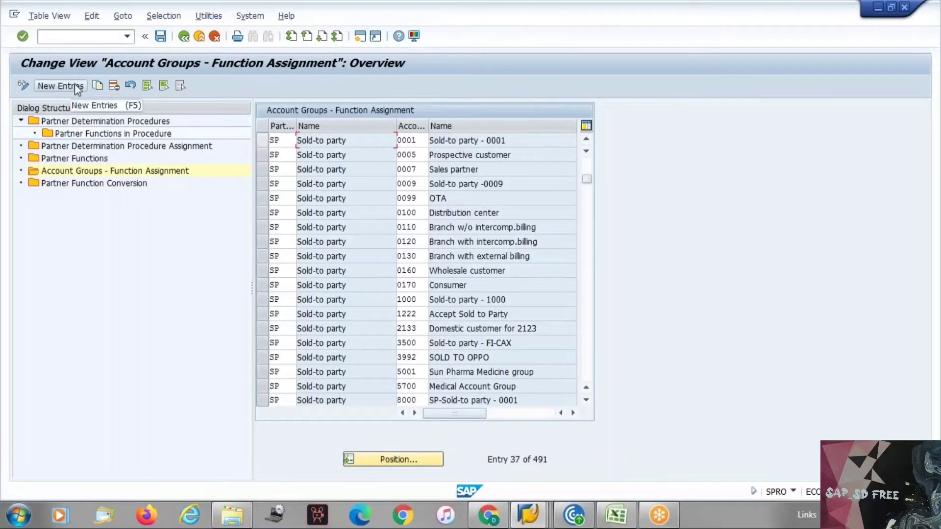
pyautogui.hotkey('alt', 'Tab')
pyautogui.hotkey('alt', 'Tab')
pyautogui.hotkey('alt', 'Tab')
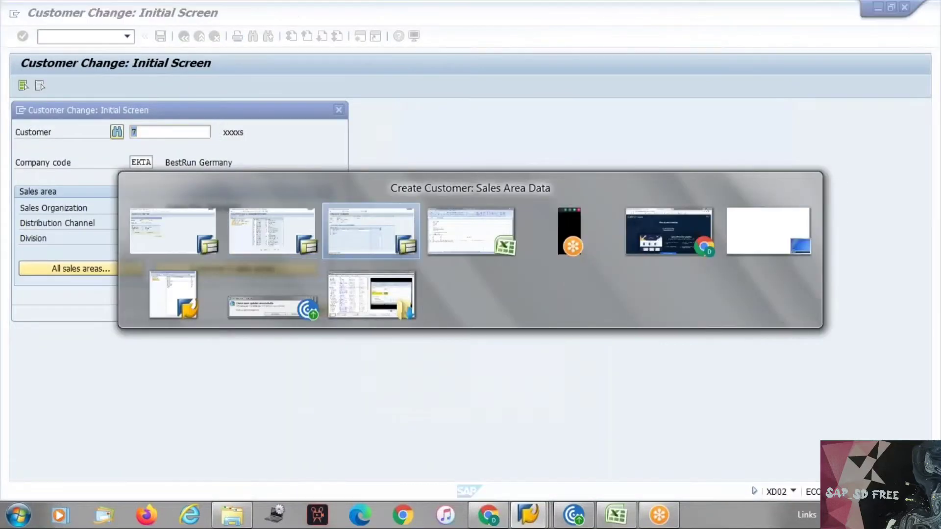
pyautogui.hotkey('alt', 'Tab')
pyautogui.hotkey('alt', 'Tab')
pyautogui.hotkey('alt', 'Tab')
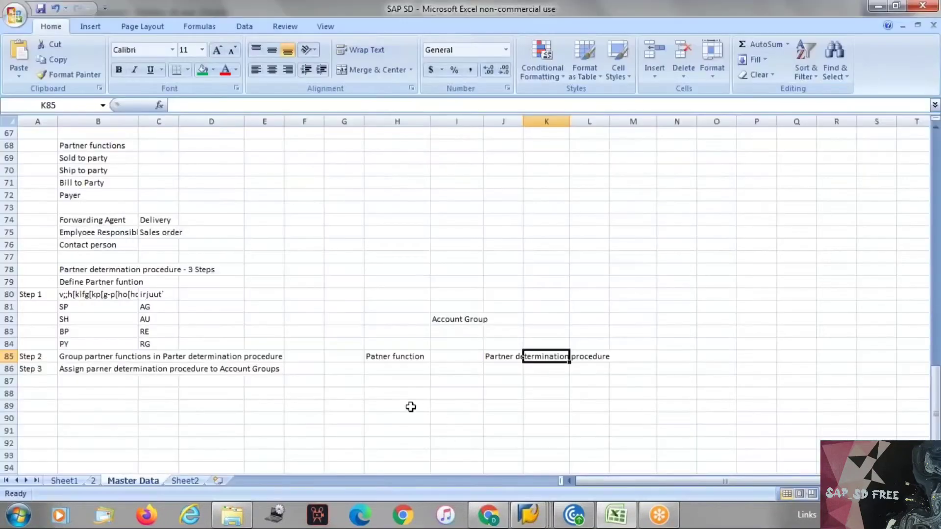
# Draw an arrow from Account Group to Partner determination procedure on the Master Data sheet
pyautogui.click(412, 405)
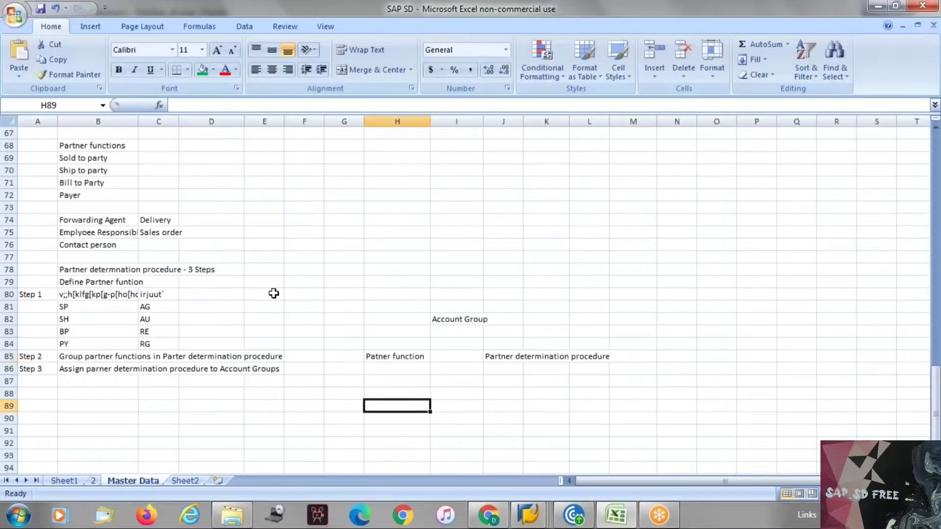
pyautogui.click(90, 26)
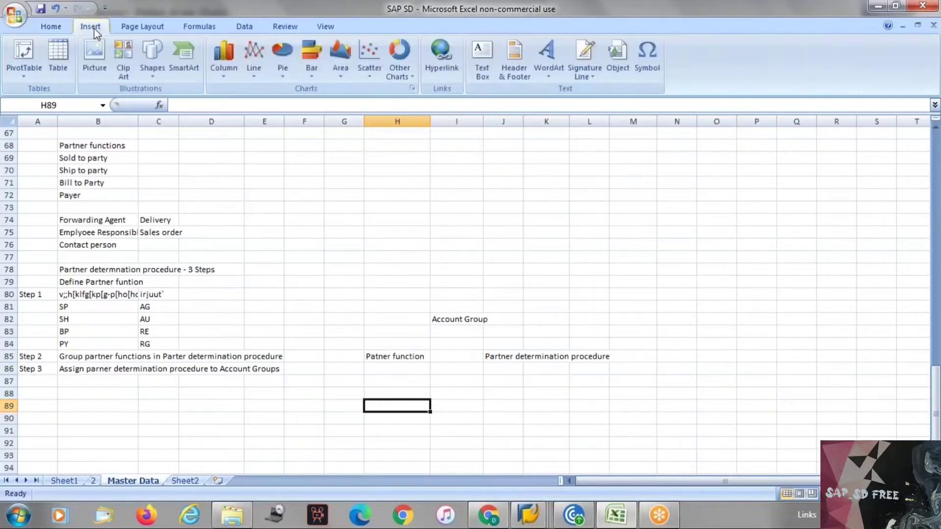
pyautogui.click(155, 77)
pyautogui.click(174, 104)
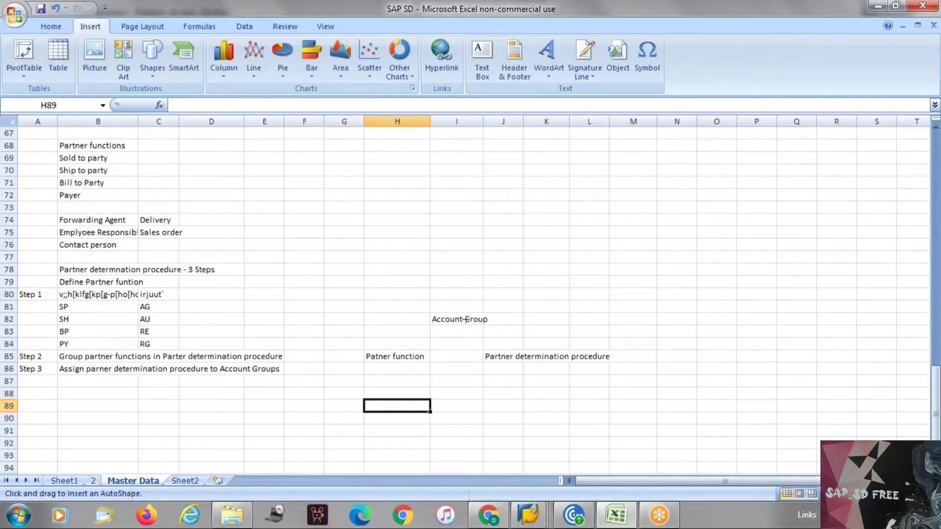
pyautogui.click(475, 329)
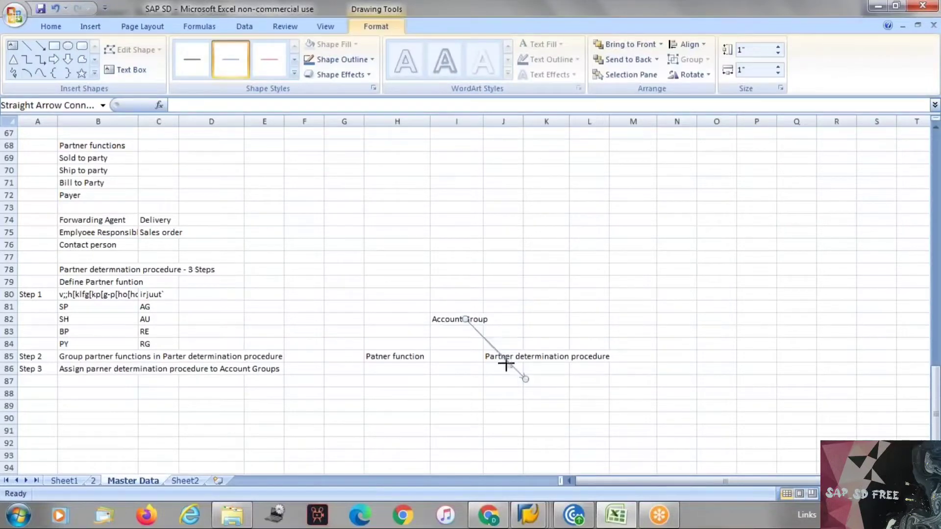
pyautogui.moveTo(524, 379); pyautogui.dragTo(492, 342)
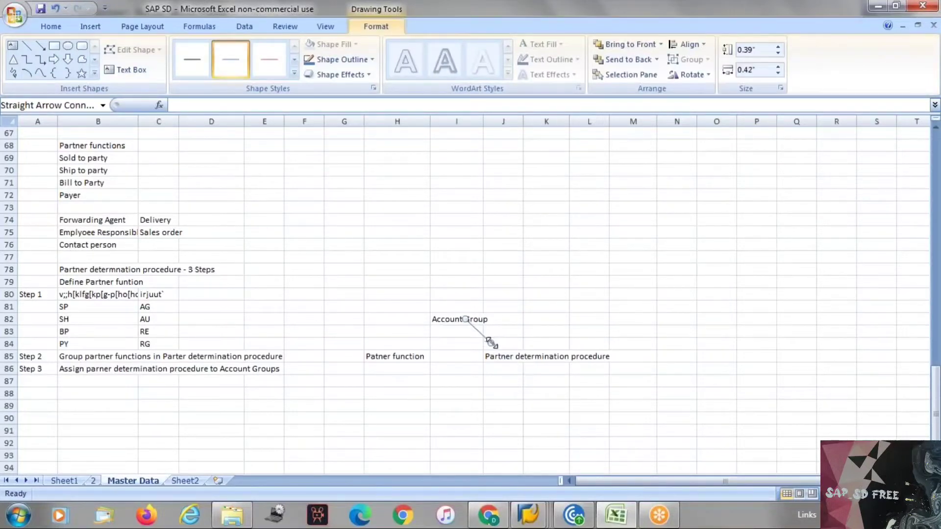
pyautogui.click(502, 404)
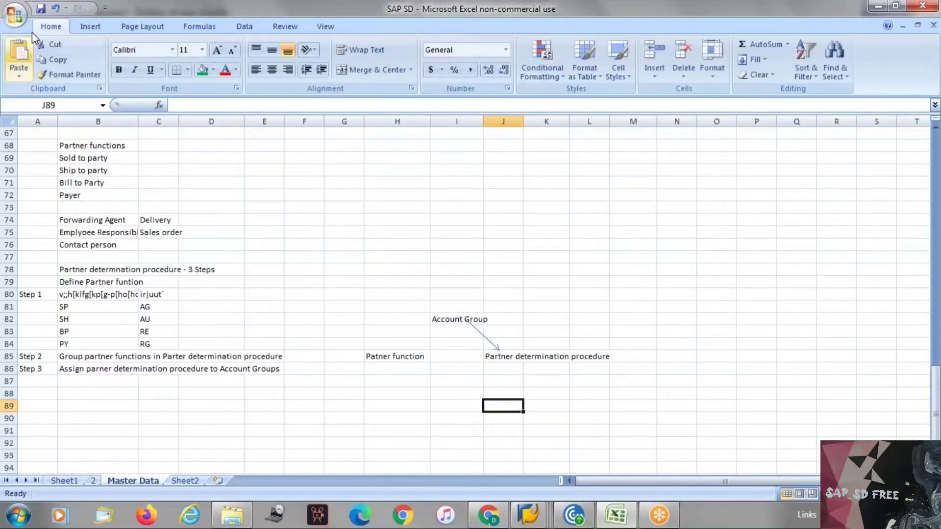
# Draw a second arrow from Patner function to Partner determination procedure, then return to SAP
pyautogui.click(82, 29)
pyautogui.click(148, 71)
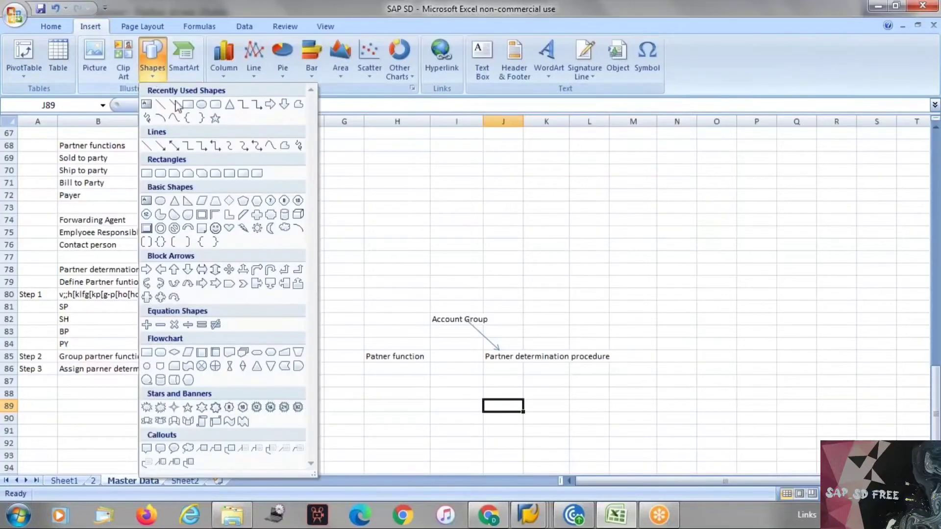
pyautogui.click(172, 105)
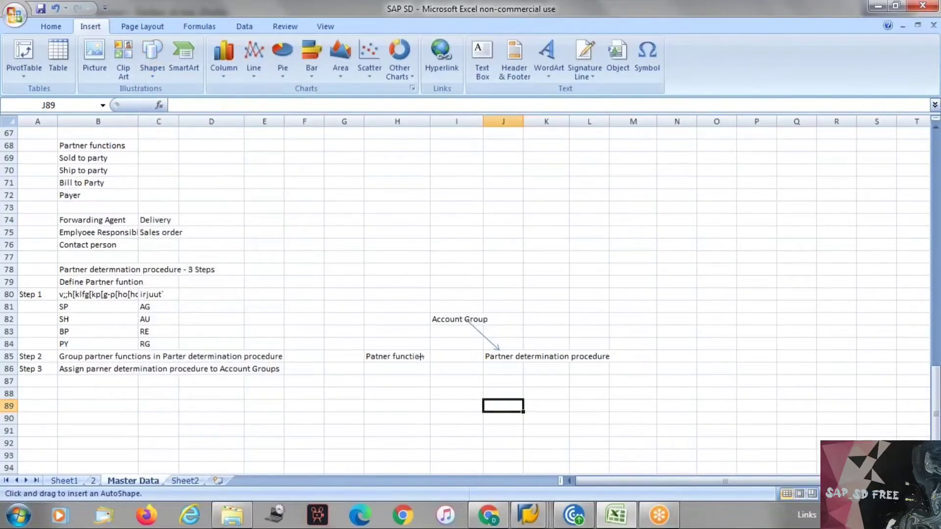
pyautogui.moveTo(425, 356); pyautogui.dragTo(483, 356)
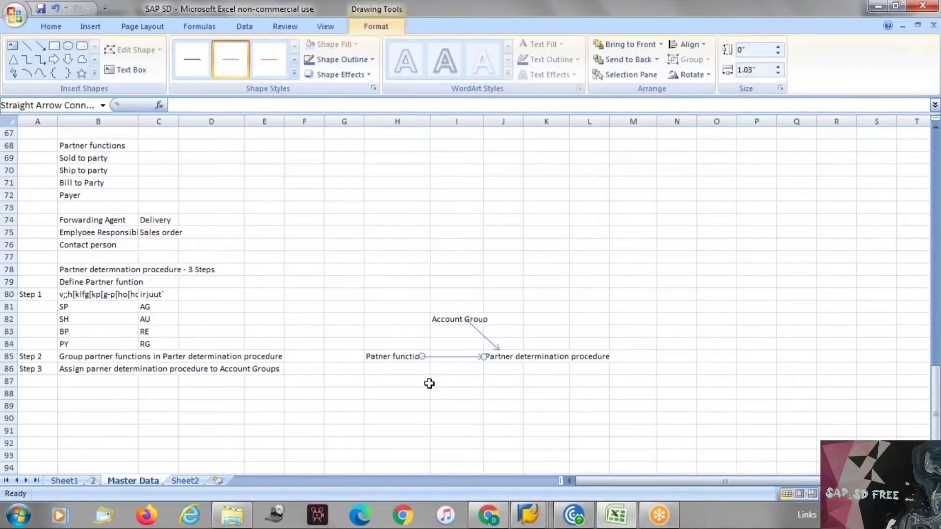
pyautogui.hotkey('alt', 'Tab')
pyautogui.hotkey('alt', 'Tab')
pyautogui.hotkey('alt', 'Tab')
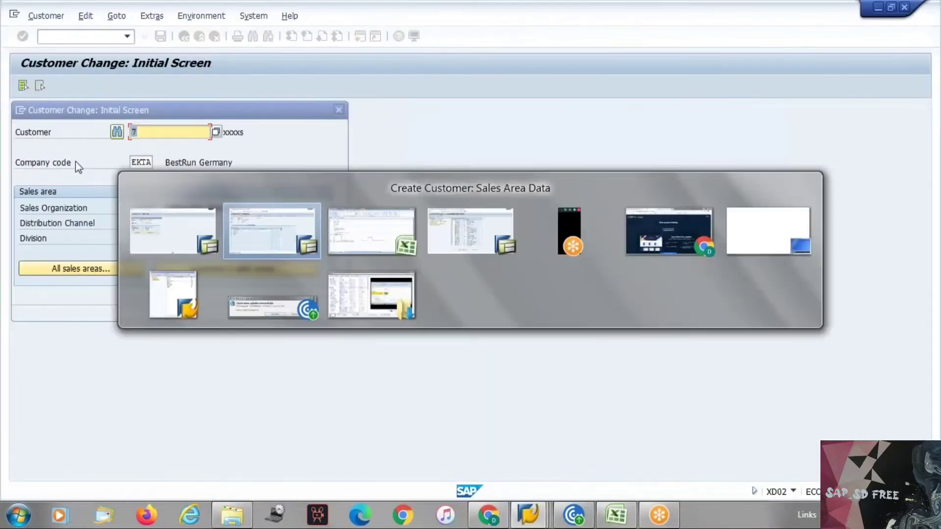
pyautogui.hotkey('alt', 'Tab')
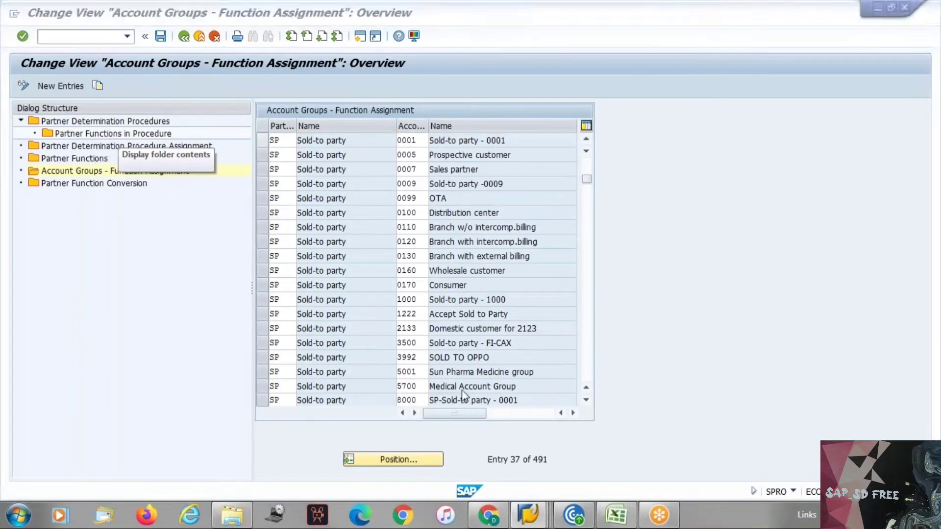
# Cancel the unfinished Create Customer without saving and close the Customer Create screen
pyautogui.hotkey('alt', 'Tab')
pyautogui.hotkey('alt', 'Tab')
pyautogui.hotkey('alt', 'Tab')
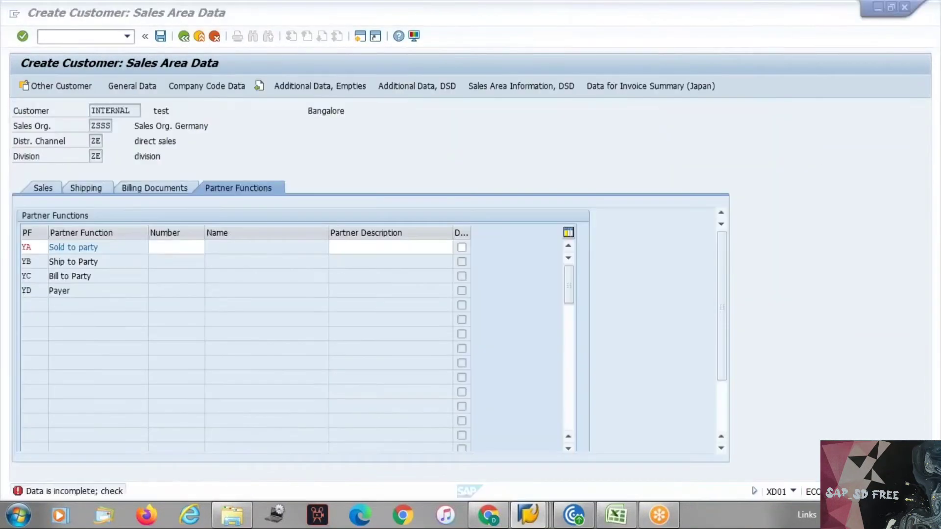
pyautogui.hotkey('alt', 'Tab')
pyautogui.hotkey('alt', 'Tab')
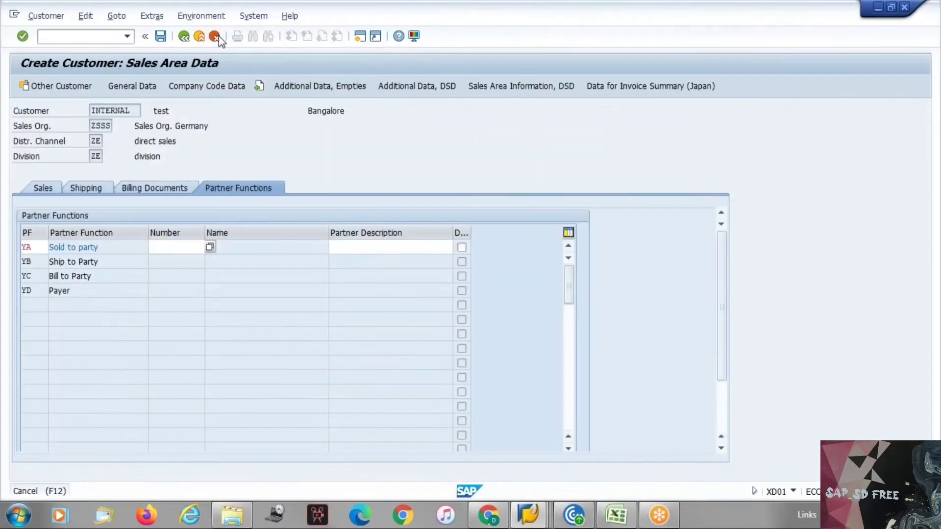
pyautogui.click(214, 35)
pyautogui.click(210, 288)
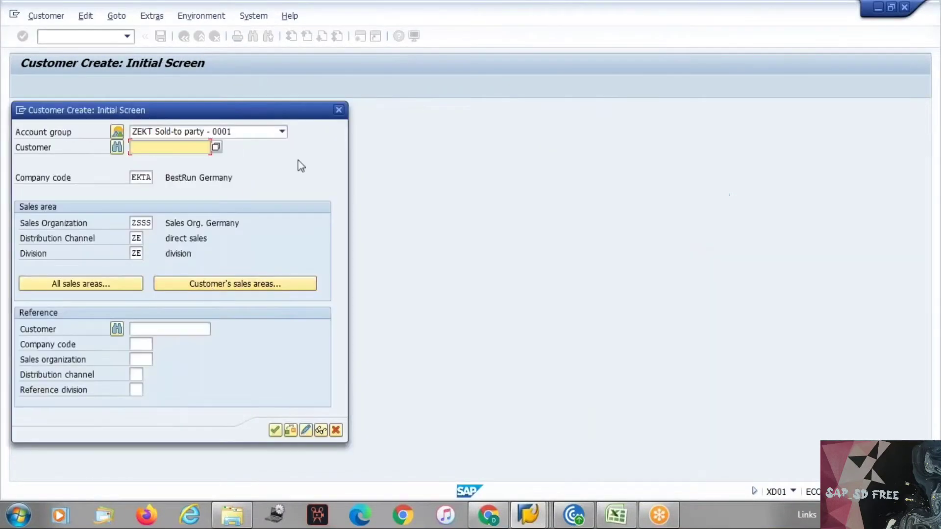
pyautogui.press('Escape')
pyautogui.hotkey('alt', 'Tab')
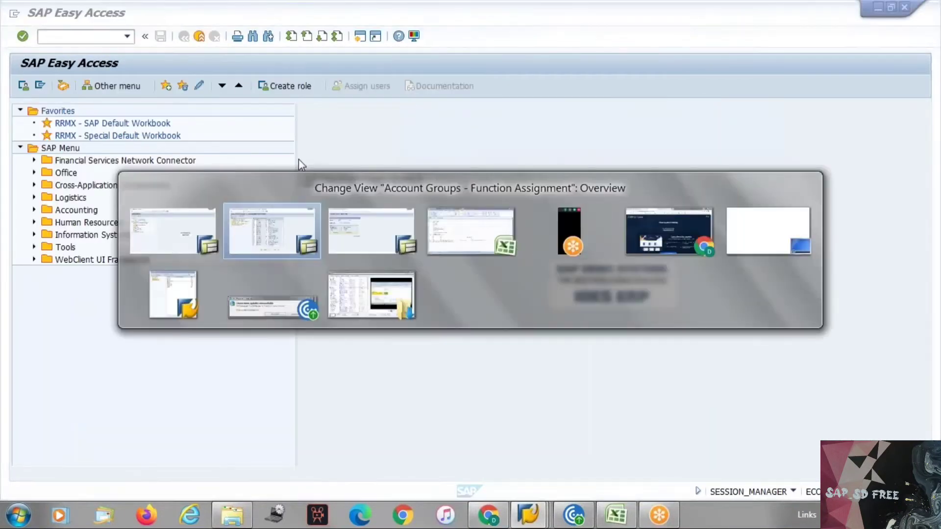
pyautogui.hotkey('alt', 'Tab')
# Close the Customer Change dialog and review the Excel notes in cells H85 and J85
pyautogui.click(339, 109)
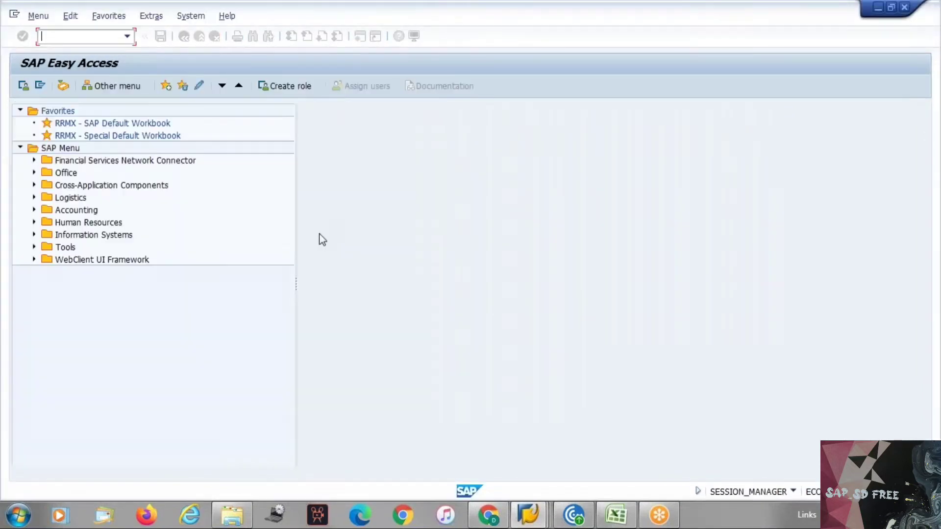
pyautogui.hotkey('alt', 'Tab')
pyautogui.hotkey('alt', 'Tab')
pyautogui.hotkey('alt', 'Tab')
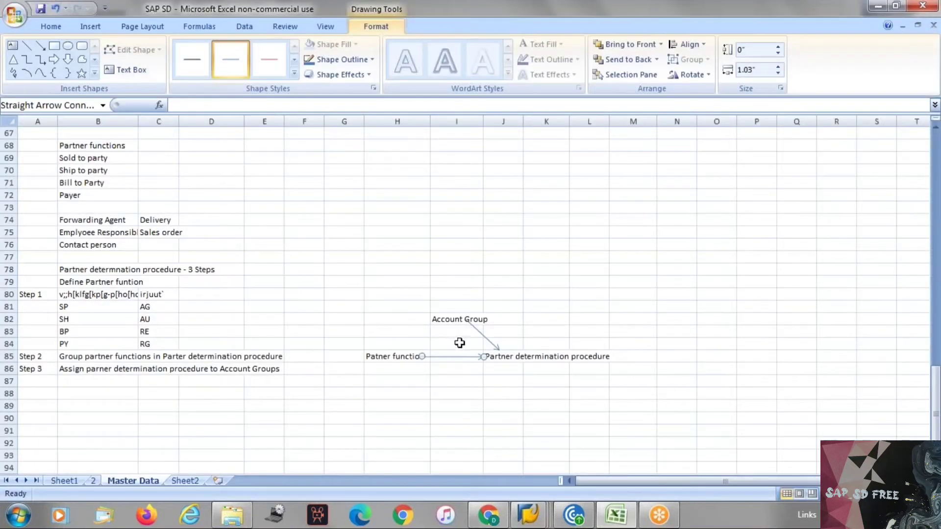
pyautogui.click(414, 359)
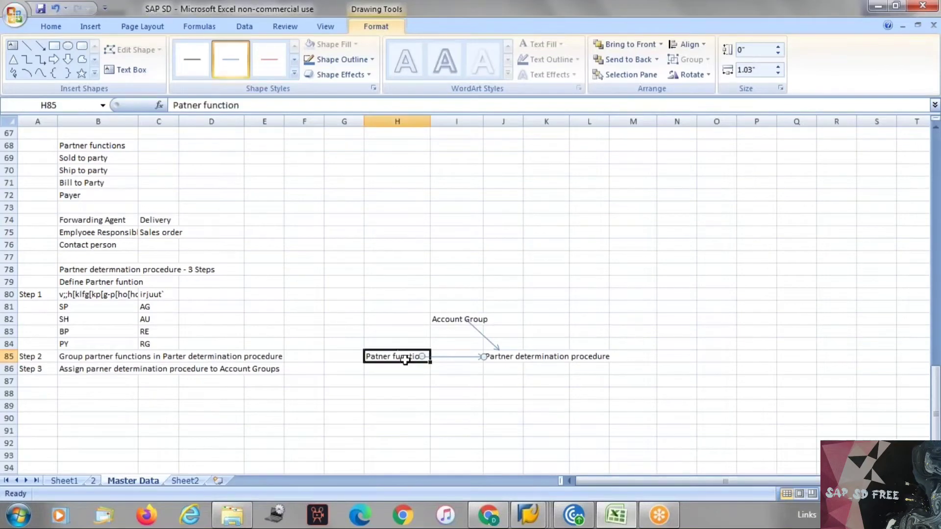
pyautogui.click(492, 356)
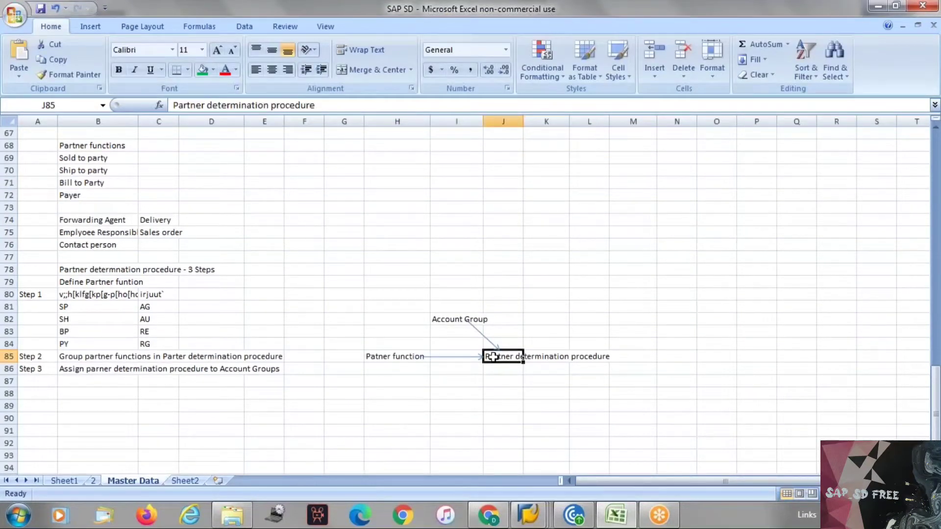
# Back in SAP, open the Partner Determination Procedure Assignment table
pyautogui.hotkey('alt', 'Tab')
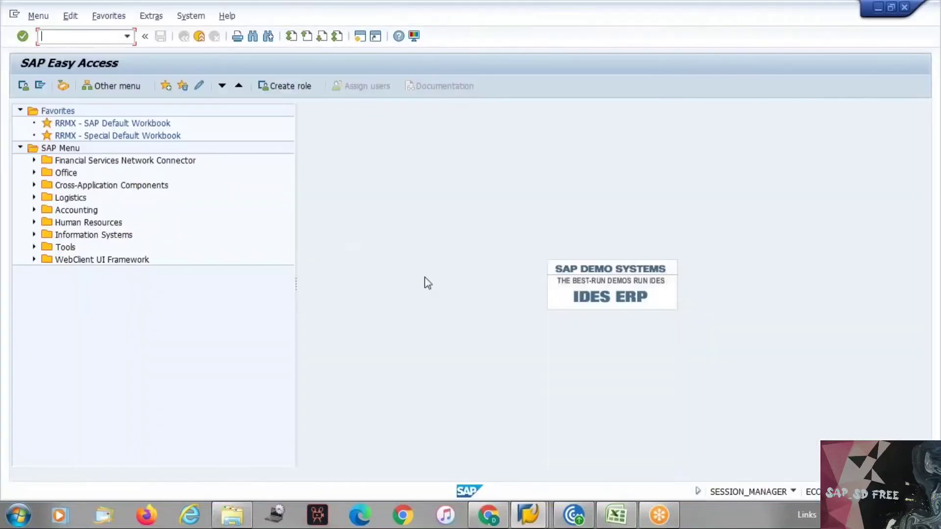
pyautogui.hotkey('alt', 'Tab')
pyautogui.hotkey('alt', 'Tab')
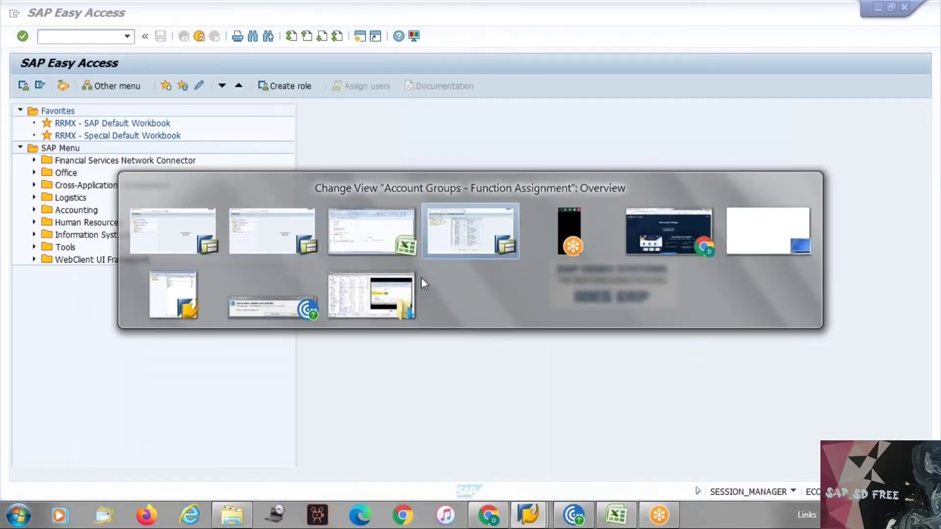
pyautogui.doubleClick(117, 146)
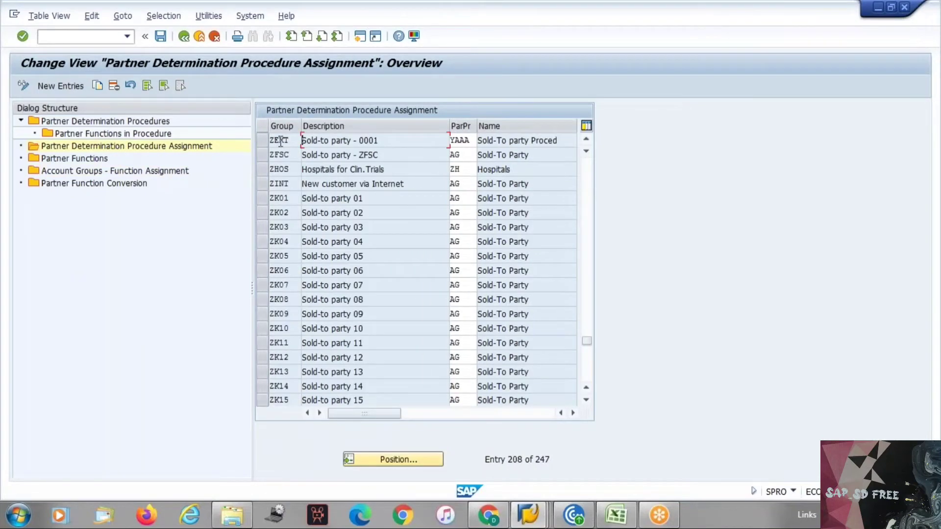
# Check that account group ZEKT is assigned partner determination procedure YAAA
pyautogui.click(280, 141)
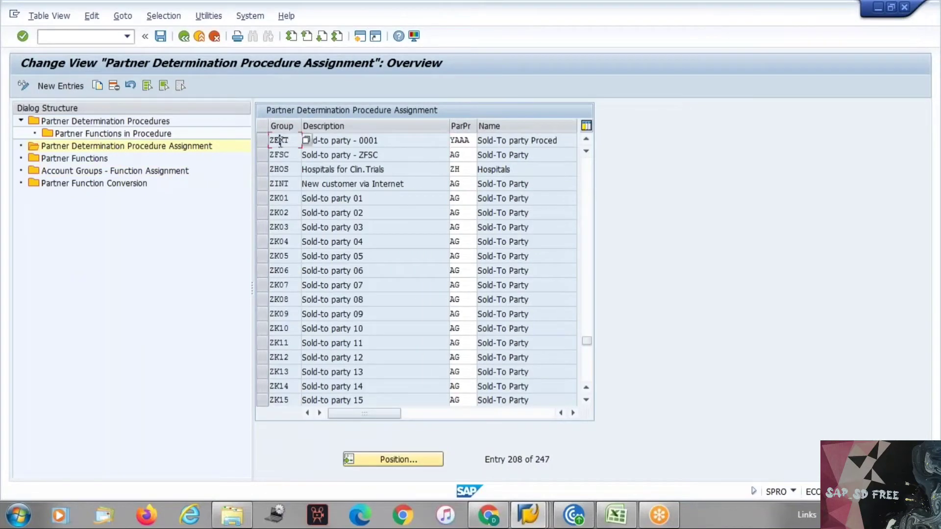
pyautogui.click(466, 139)
pyautogui.hotkey('alt', 'Tab')
pyautogui.hotkey('alt', 'Tab')
pyautogui.hotkey('alt', 'Tab')
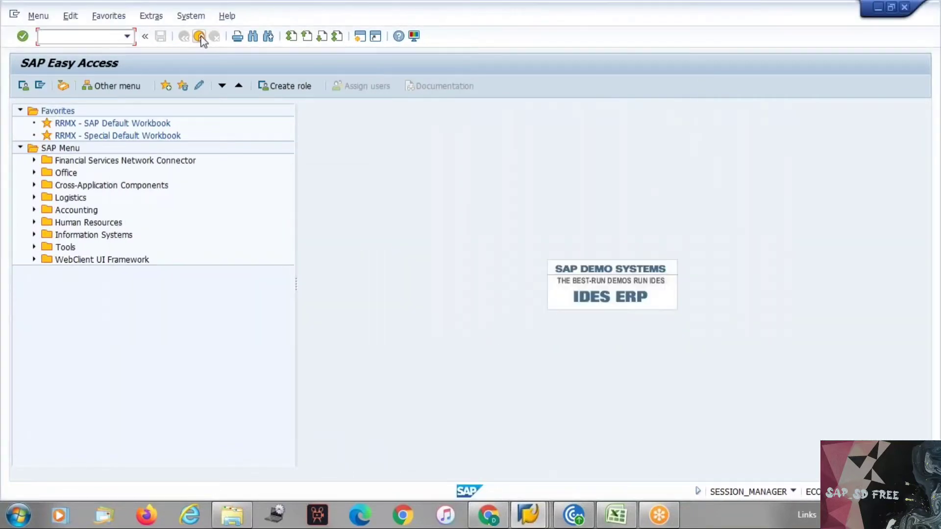
pyautogui.hotkey('alt', 'Tab')
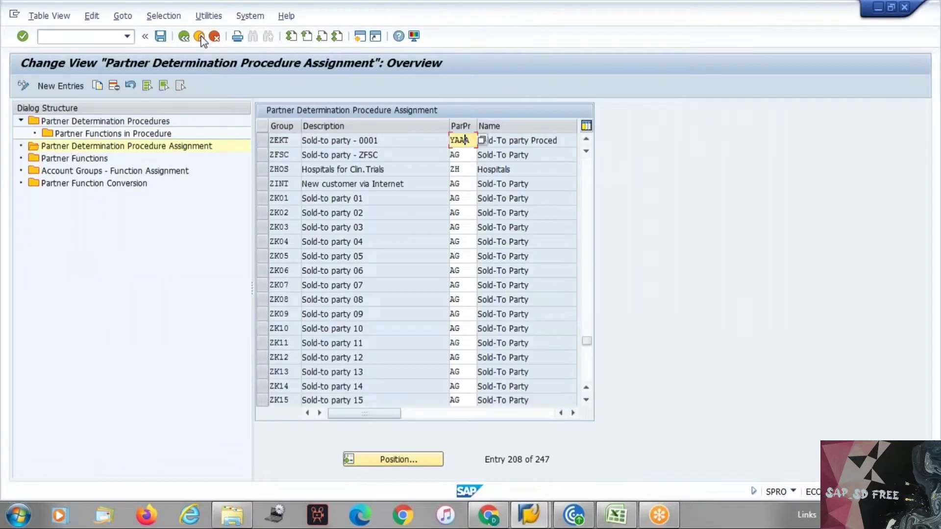
pyautogui.hotkey('alt', 'Tab')
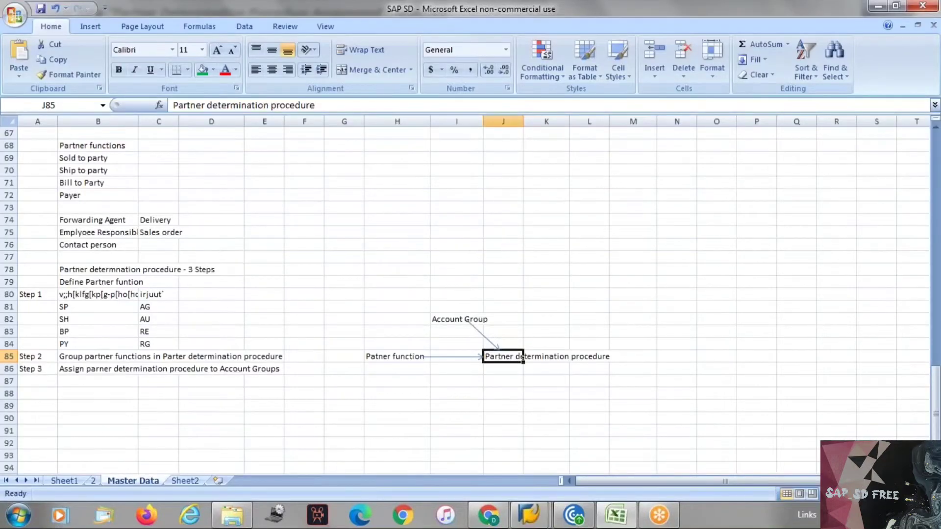
# Draw an arrow in Excel from the Account Group note to the Patner function note
pyautogui.click(452, 322)
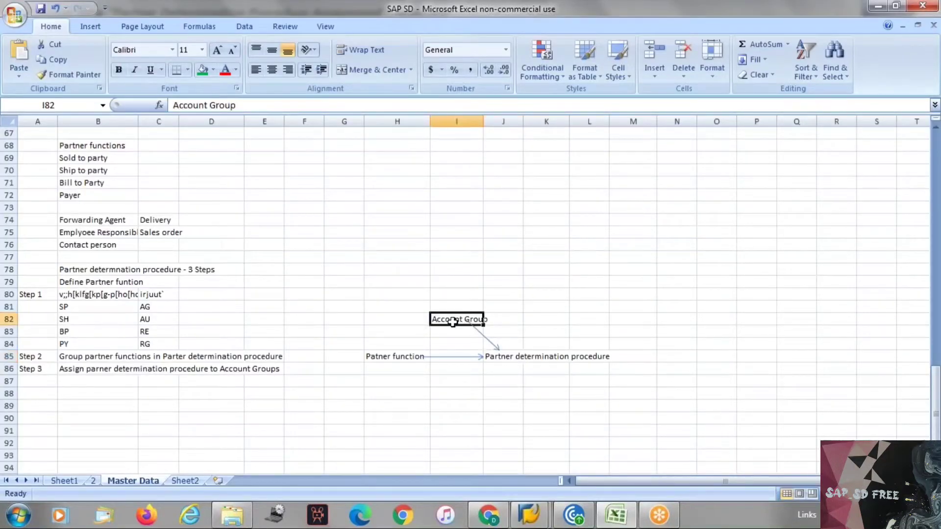
pyautogui.click(501, 361)
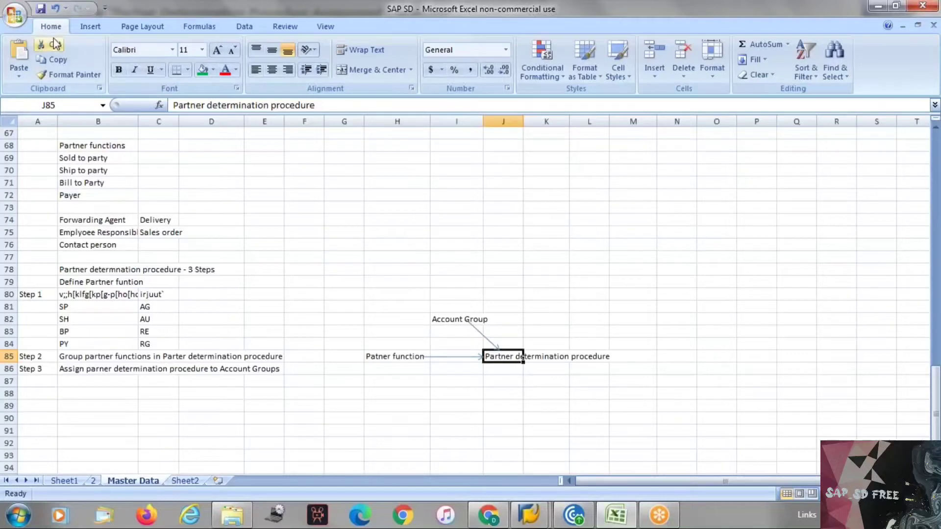
pyautogui.click(87, 29)
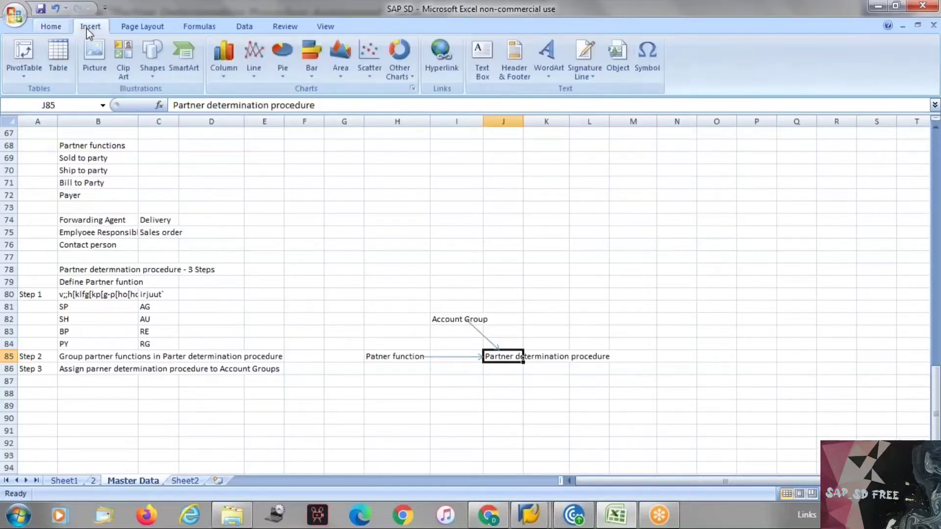
pyautogui.click(152, 61)
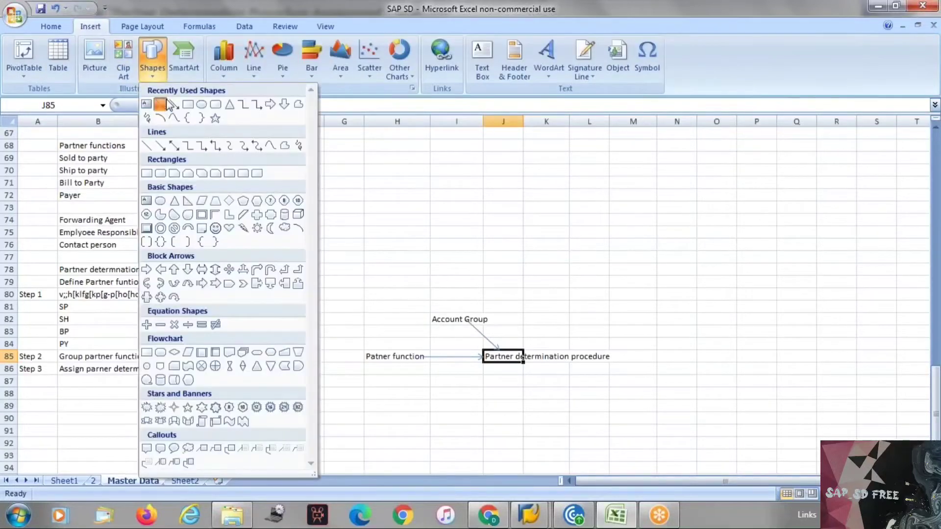
pyautogui.click(163, 103)
pyautogui.click(128, 27)
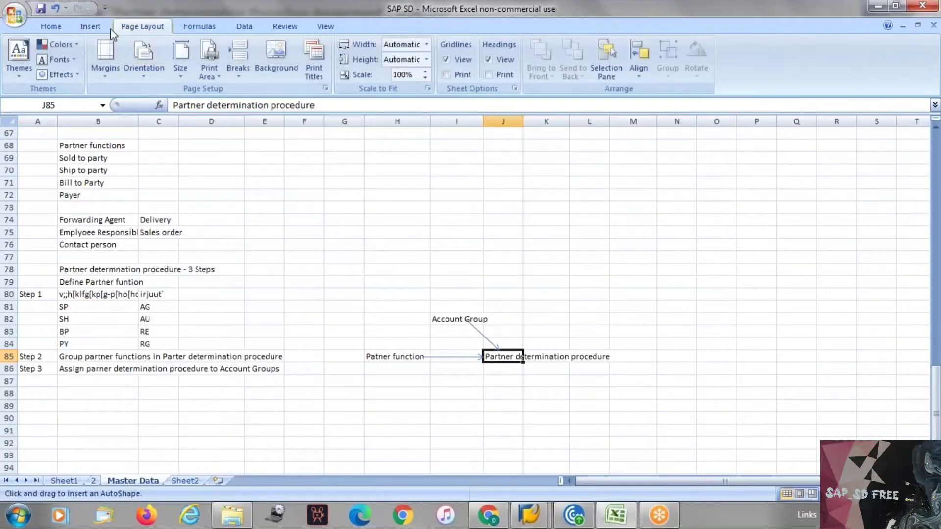
pyautogui.click(98, 28)
pyautogui.click(161, 78)
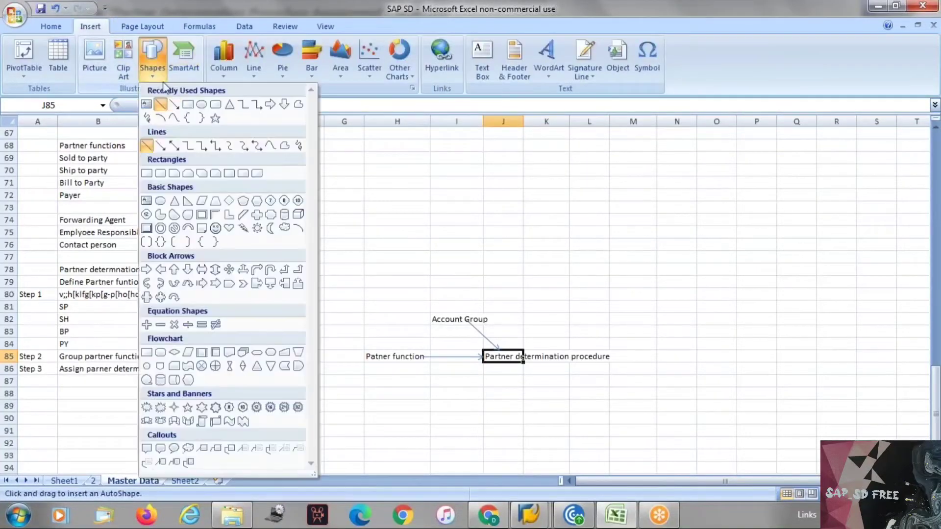
pyautogui.click(174, 105)
pyautogui.moveTo(429, 324); pyautogui.dragTo(403, 351)
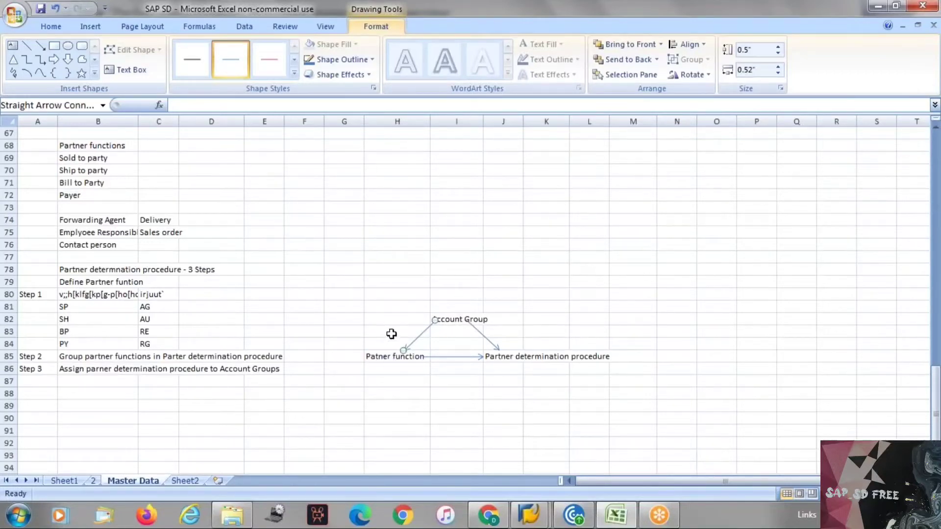
pyautogui.click(263, 284)
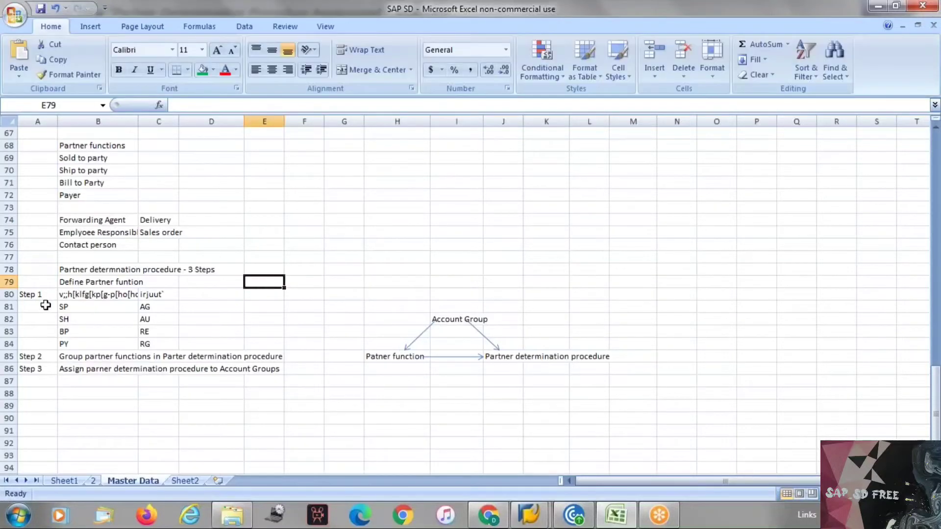
# Clear the stray text from cells B80 and C80
pyautogui.click(76, 293)
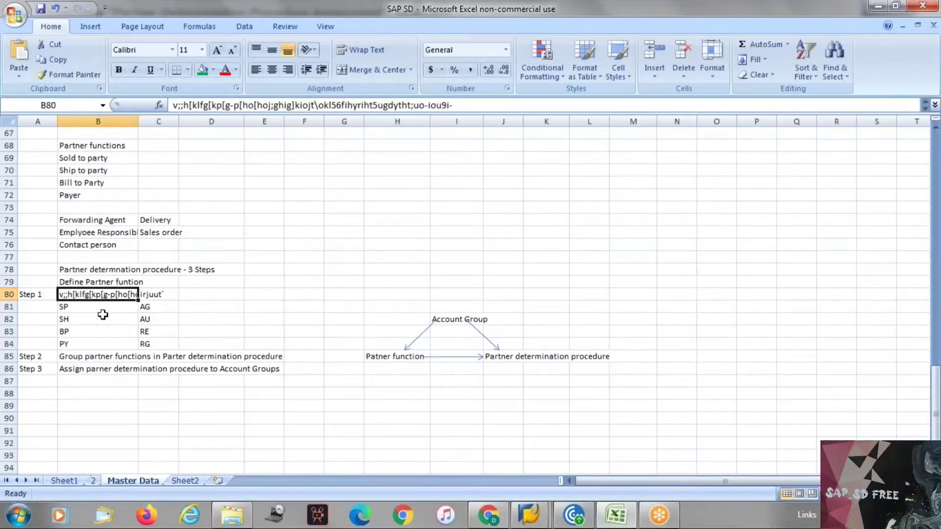
pyautogui.press('Delete')
pyautogui.press('Right')
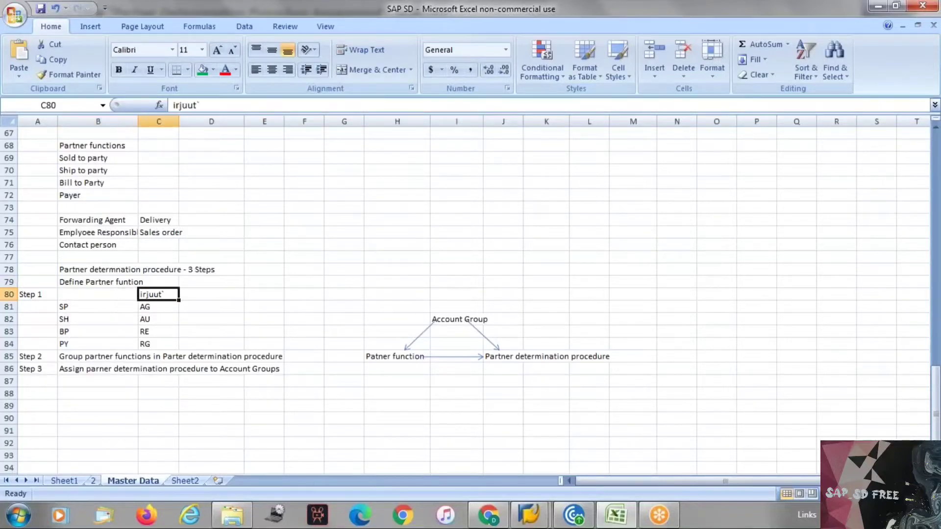
pyautogui.press('Delete')
pyautogui.hotkey('alt', 'Tab')
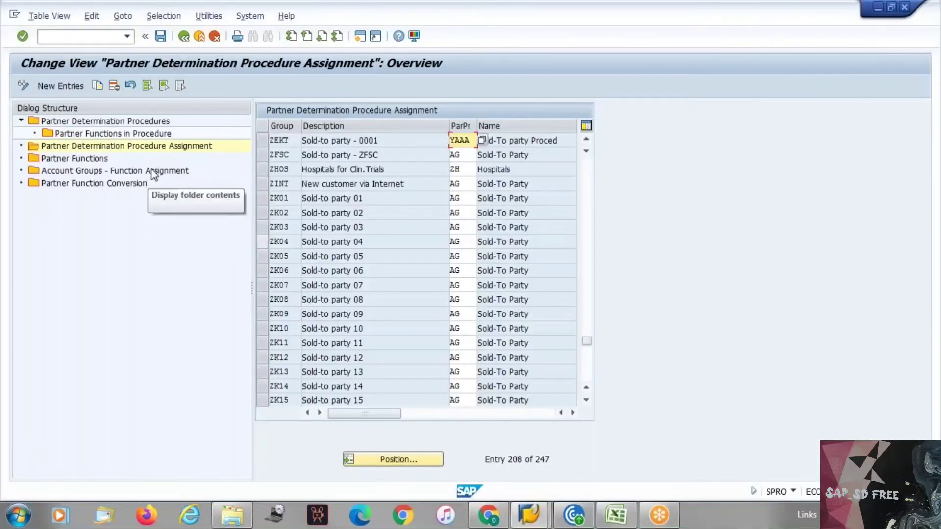
# Recheck ZEKT's procedure assignment and open the Account Groups - Function Assignment table
pyautogui.doubleClick(152, 172)
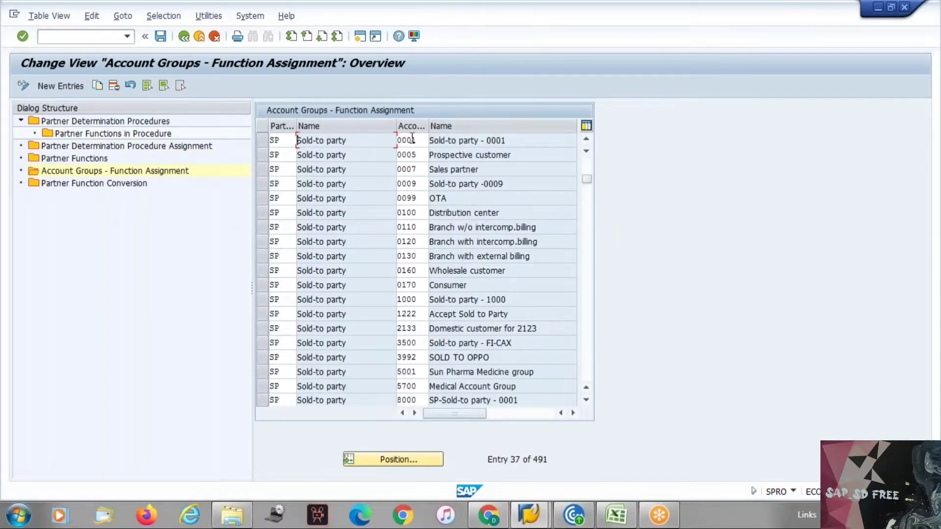
pyautogui.doubleClick(186, 146)
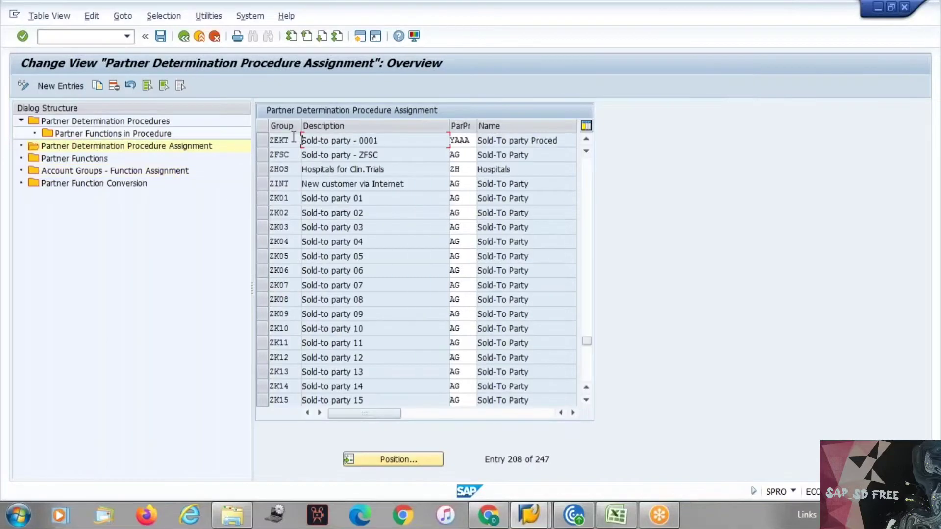
pyautogui.click(270, 140)
pyautogui.doubleClick(126, 173)
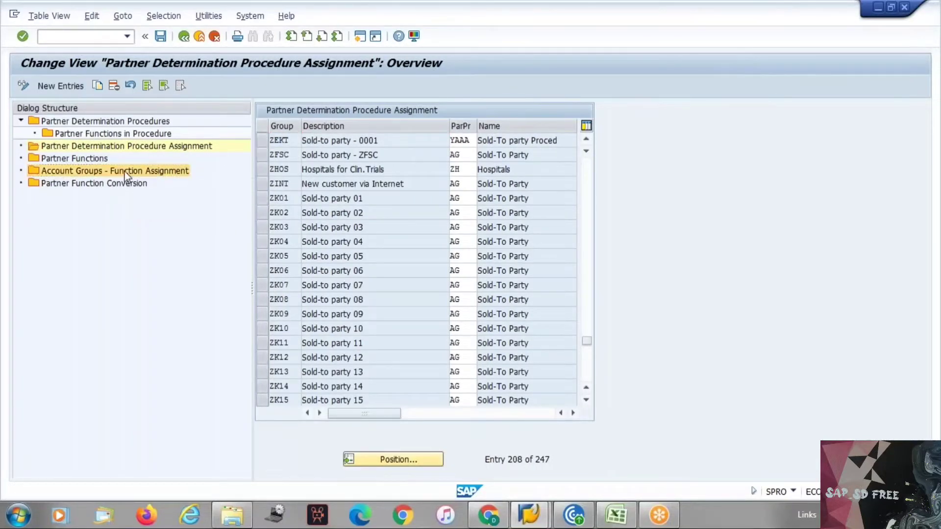
# Add new function assignments YA, YB and YC for account group ZEKT
pyautogui.click(61, 87)
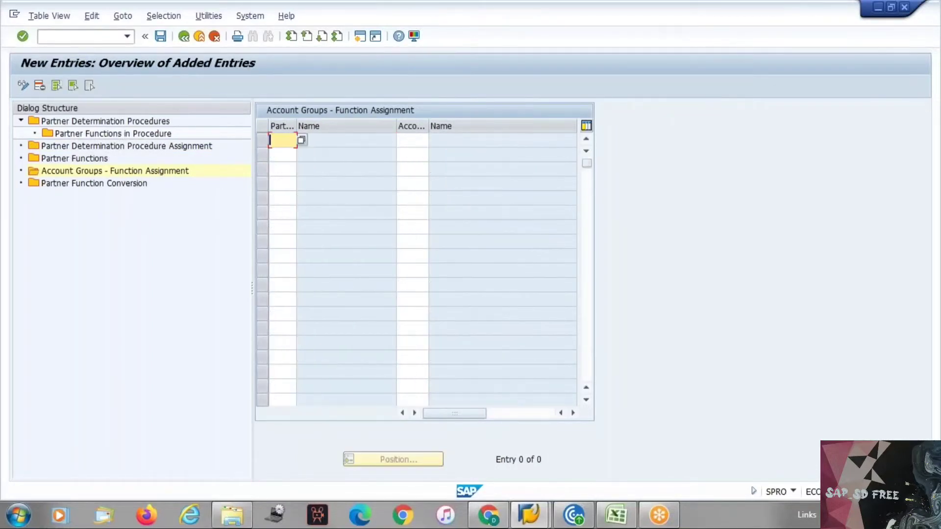
pyautogui.write('ya')
pyautogui.press('Tab')
pyautogui.write('ZEKT')
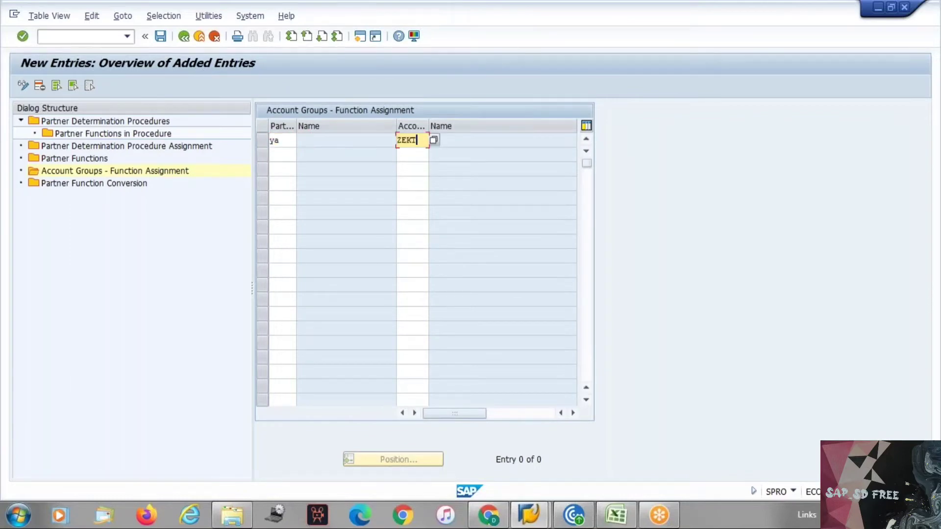
pyautogui.click(291, 156)
pyautogui.write('yb')
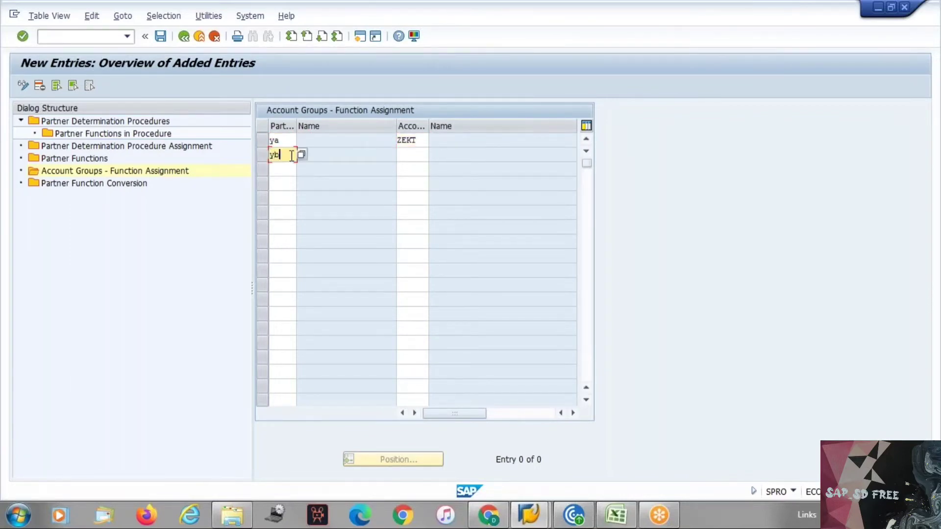
pyautogui.press('Tab')
pyautogui.write('ZEKT')
pyautogui.click(284, 169)
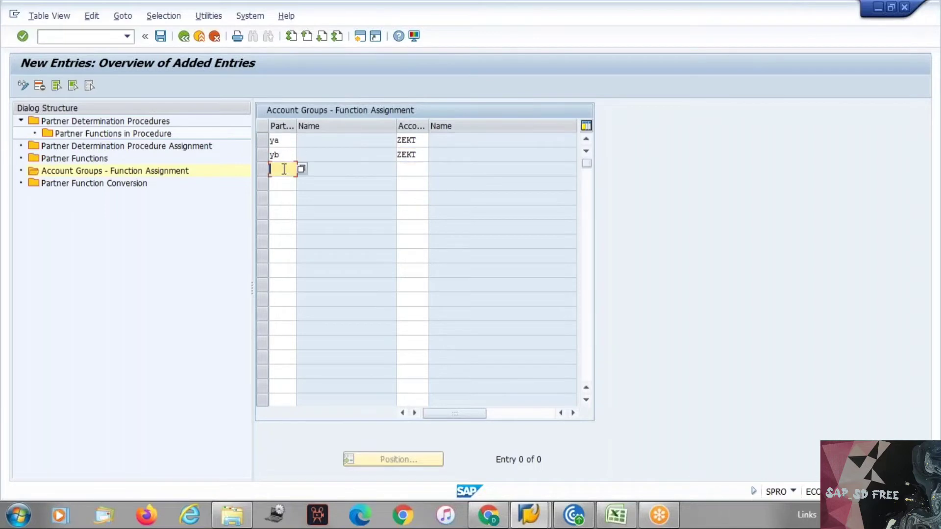
pyautogui.write('yc')
pyautogui.press('Tab')
pyautogui.write('ZEKT')
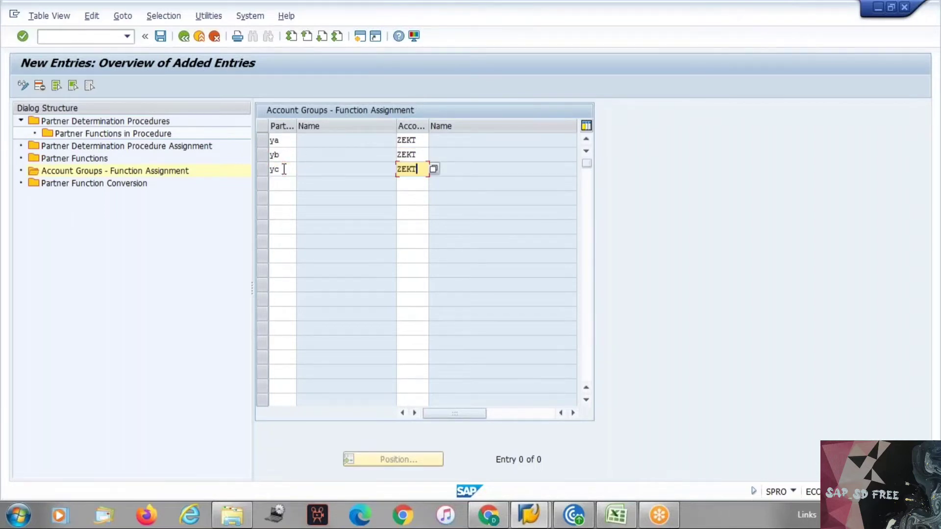
# Add YD and YE for ZEKT, confirm the five rows and save them
pyautogui.click(282, 184)
pyautogui.write('yd')
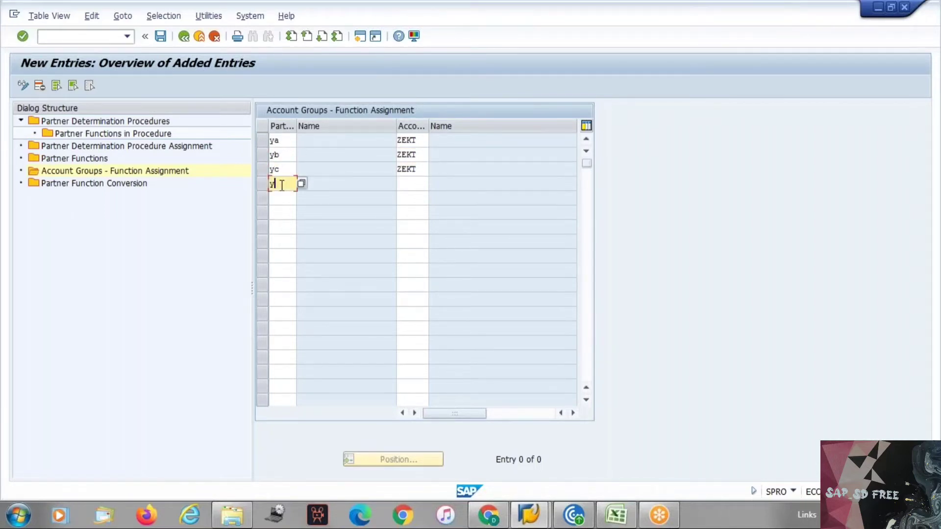
pyautogui.press('Tab')
pyautogui.write('ZEKT')
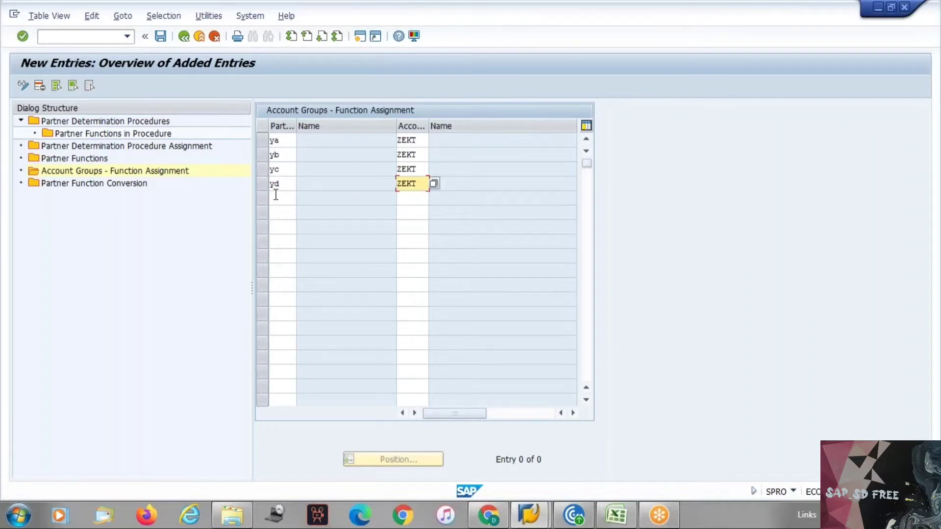
pyautogui.click(275, 196)
pyautogui.write('y')
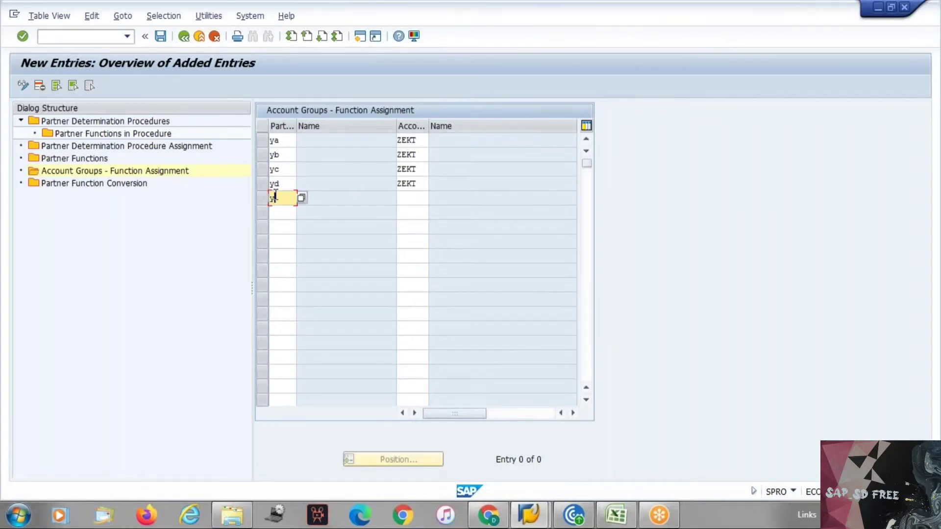
pyautogui.write('e')
pyautogui.press('Tab')
pyautogui.write('ZEKT')
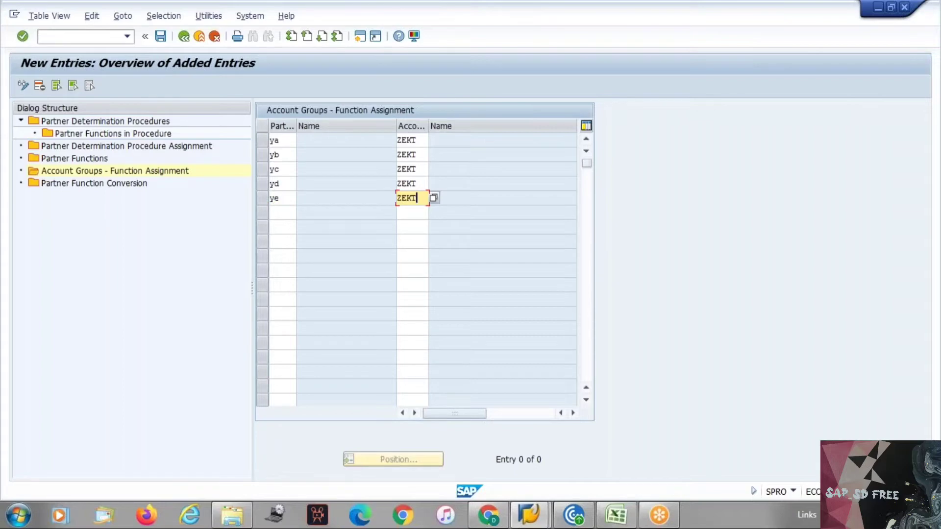
pyautogui.press('Return')
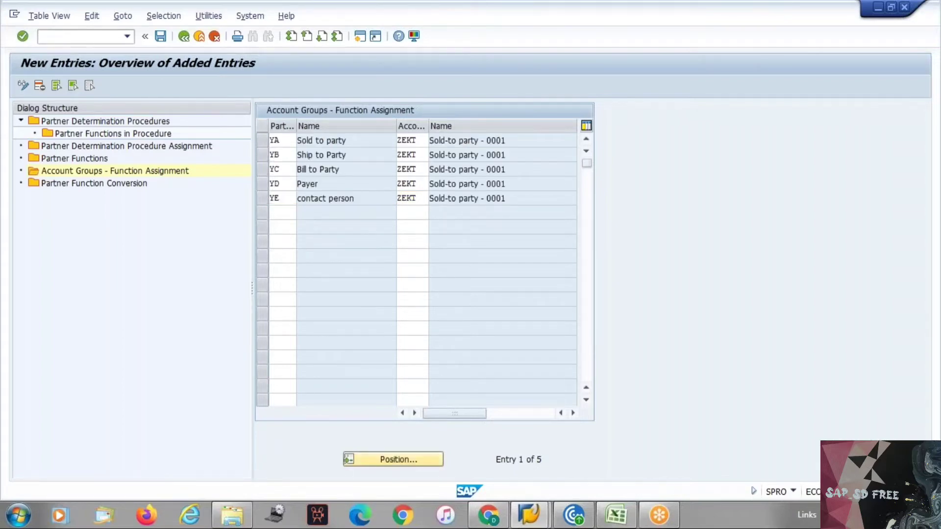
pyautogui.hotkey('ctrl', 's')
pyautogui.hotkey('ctrl', 's')
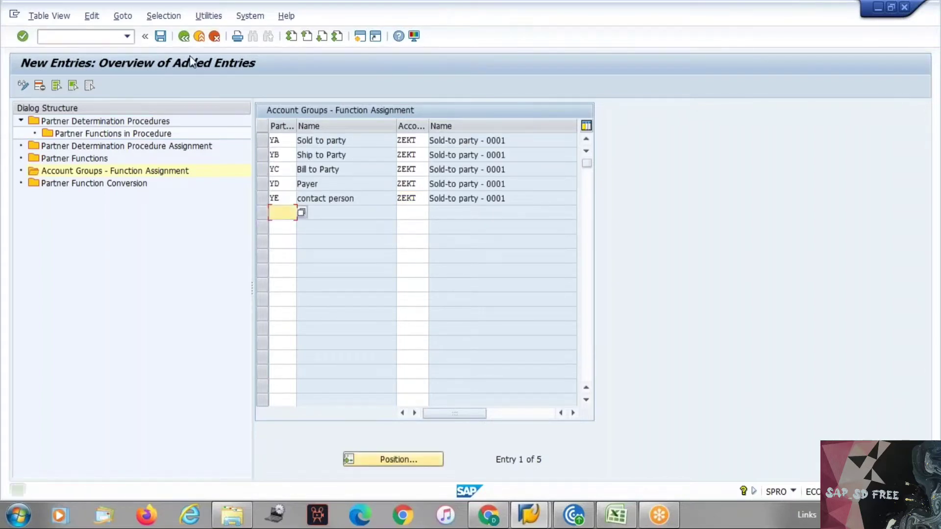
pyautogui.click(82, 39)
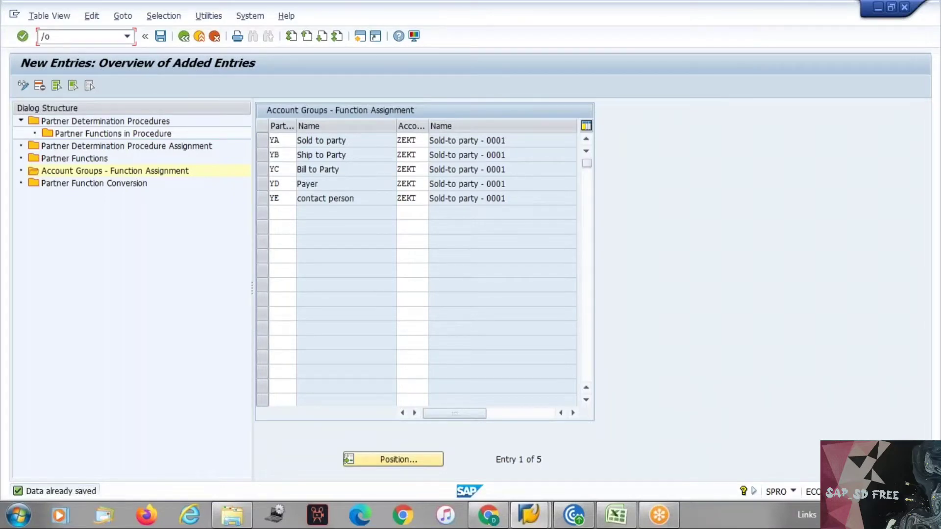
# Start creating a ZEKT customer with name test and search term test1
pyautogui.press('Return')
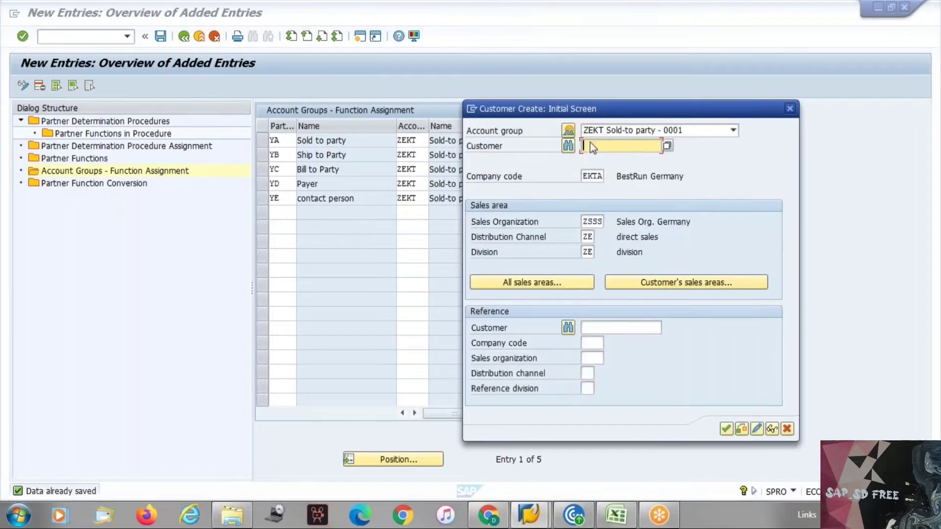
pyautogui.press('Return')
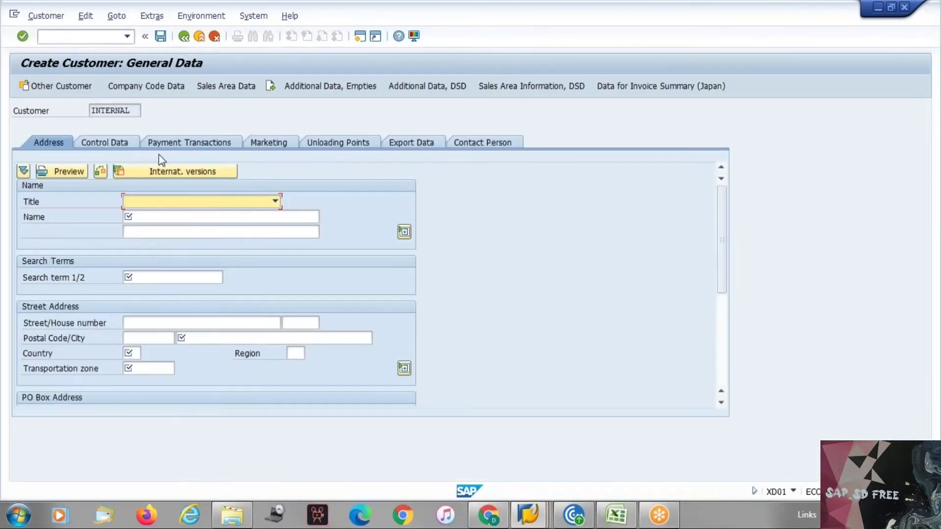
pyautogui.press('Tab')
pyautogui.write('test')
pyautogui.press('Return')
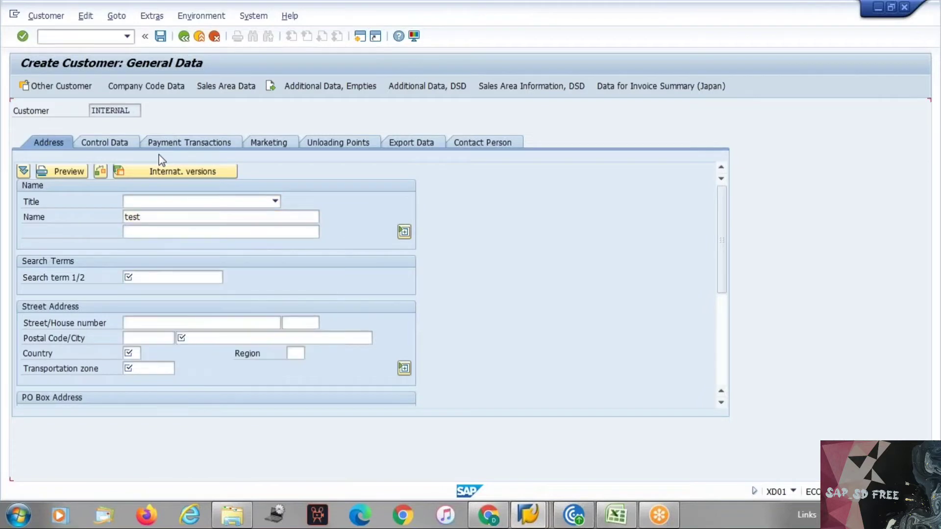
pyautogui.write('test1')
pyautogui.press('Return')
pyautogui.press('Return')
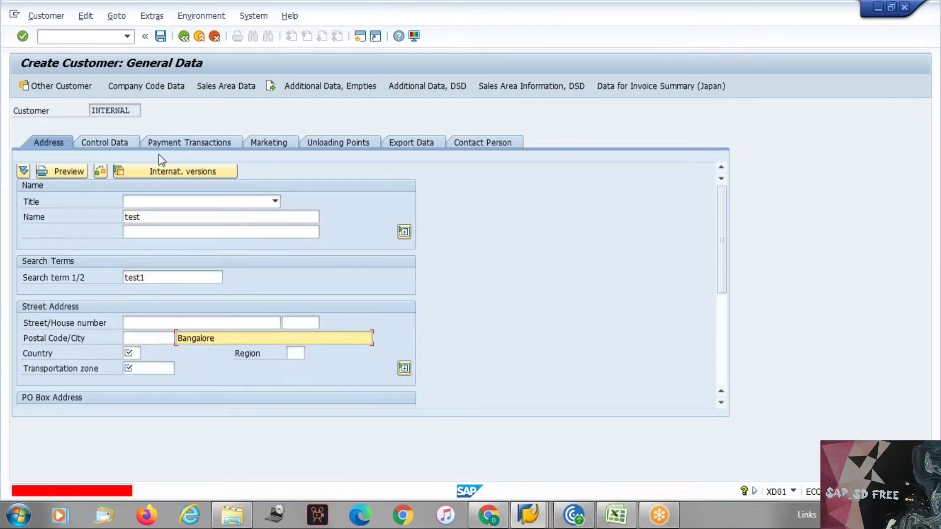
pyautogui.press('Return')
pyautogui.press('space')
pyautogui.press('Down')
pyautogui.press('Return')
pyautogui.press('Return')
pyautogui.press('space')
pyautogui.press('Down')
pyautogui.press('Return')
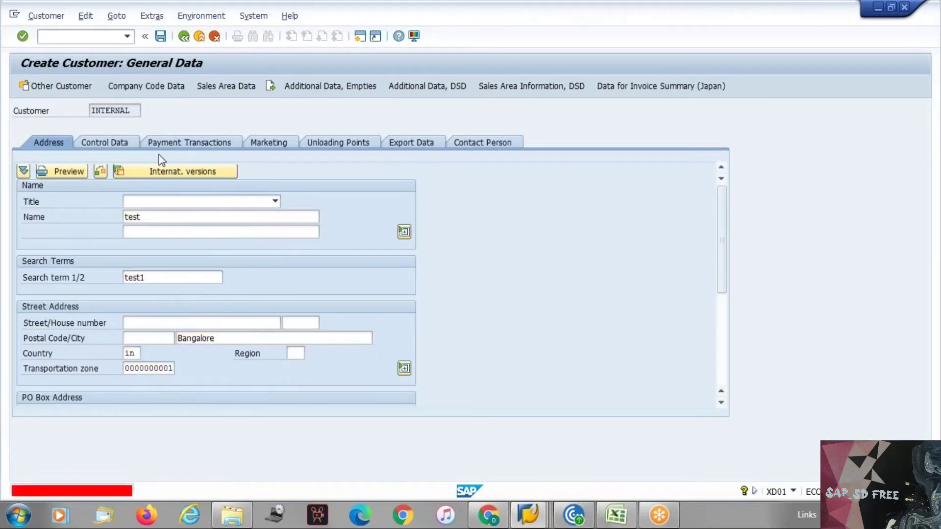
pyautogui.press('Return')
# Enter reconciliation account 140000 in the company code data
pyautogui.click(225, 88)
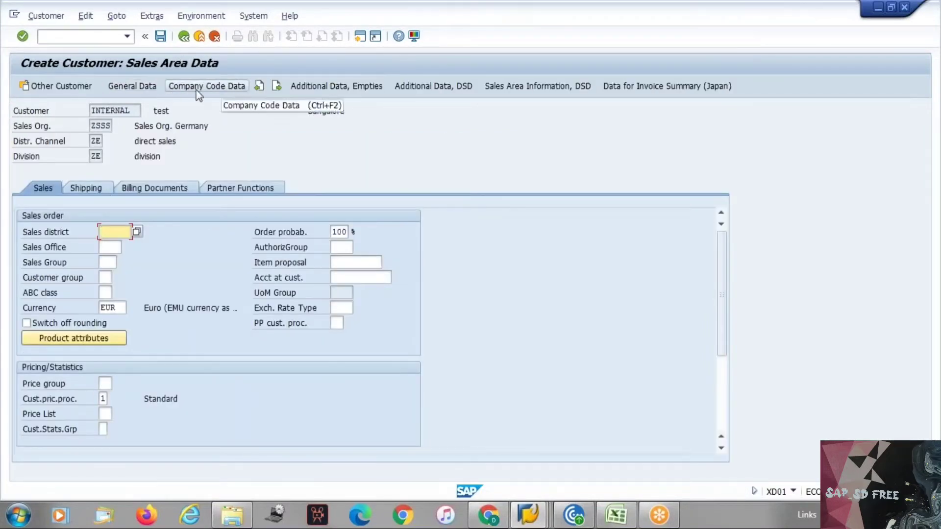
pyautogui.click(216, 93)
pyautogui.click(210, 92)
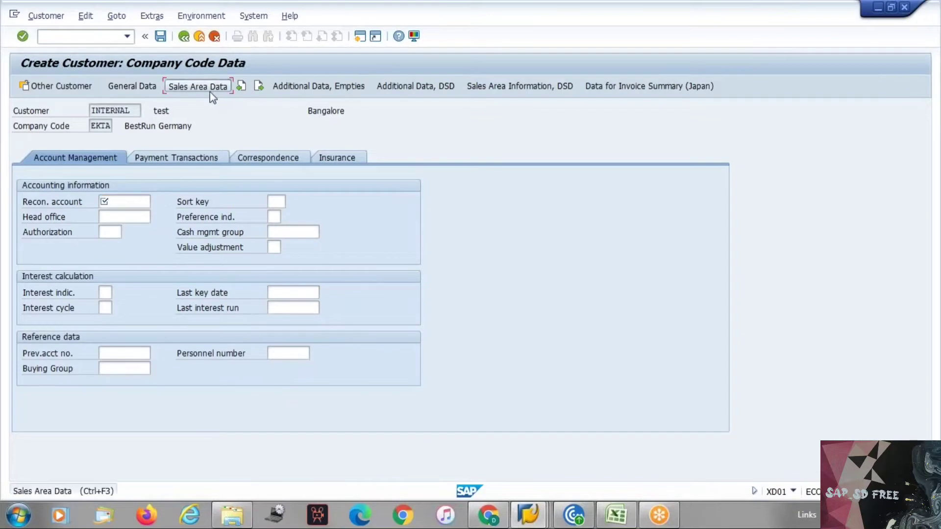
pyautogui.write('140000')
pyautogui.press('Return')
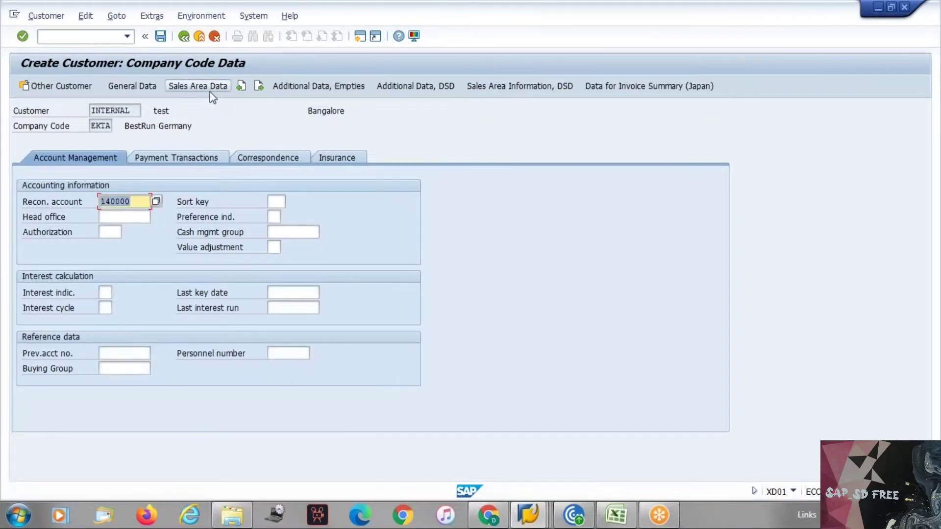
# Set delivery priority 01 and shipping conditions 01 in the sales area data
pyautogui.click(201, 92)
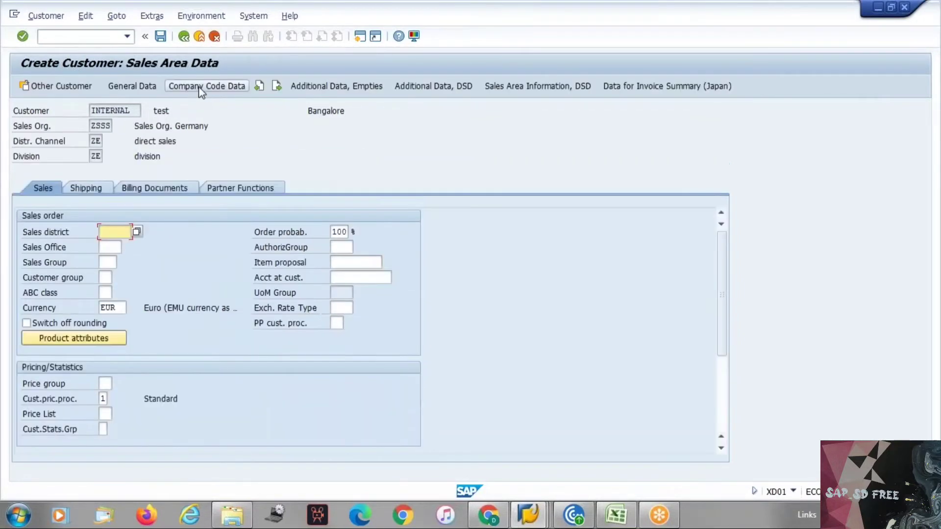
pyautogui.click(107, 191)
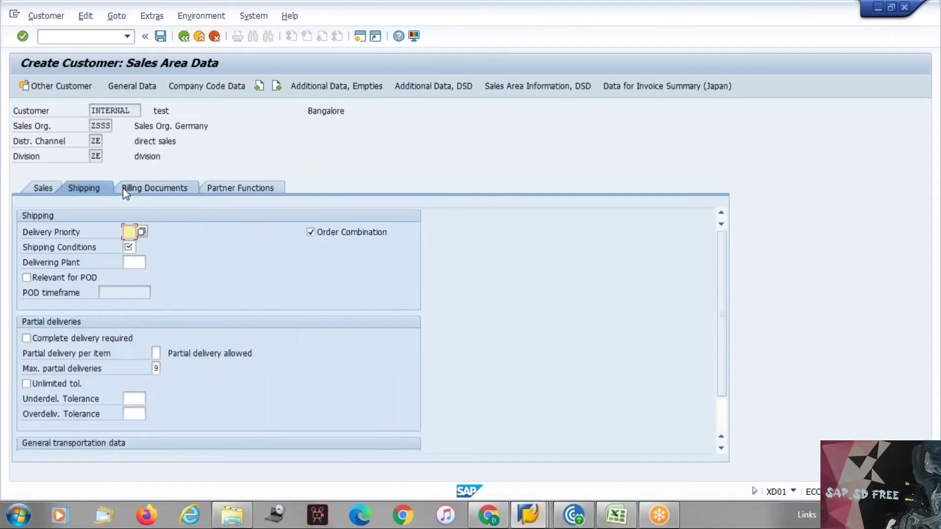
pyautogui.write('01')
pyautogui.press('Tab')
pyautogui.write('01')
pyautogui.press('Return')
# Set all three tax classifications to 1
pyautogui.click(154, 190)
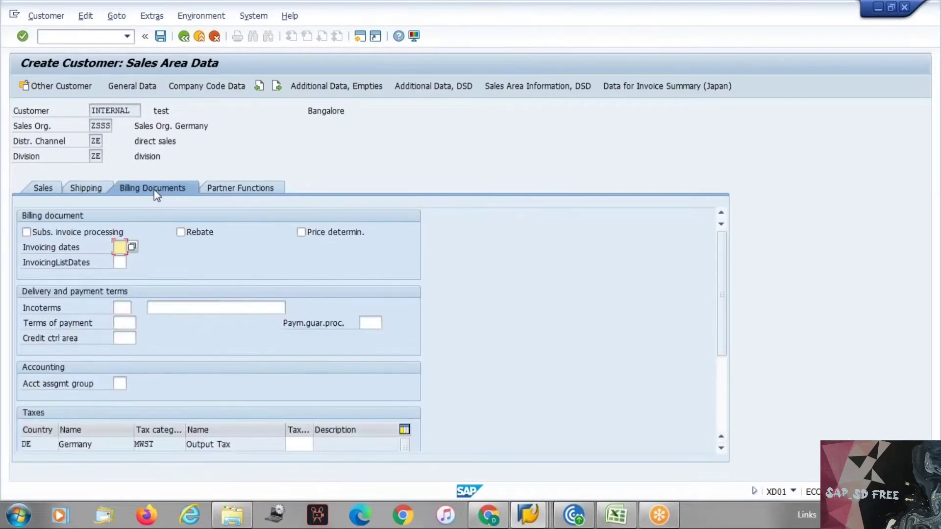
pyautogui.press('Return')
pyautogui.write('1')
pyautogui.press('Return')
pyautogui.write('1')
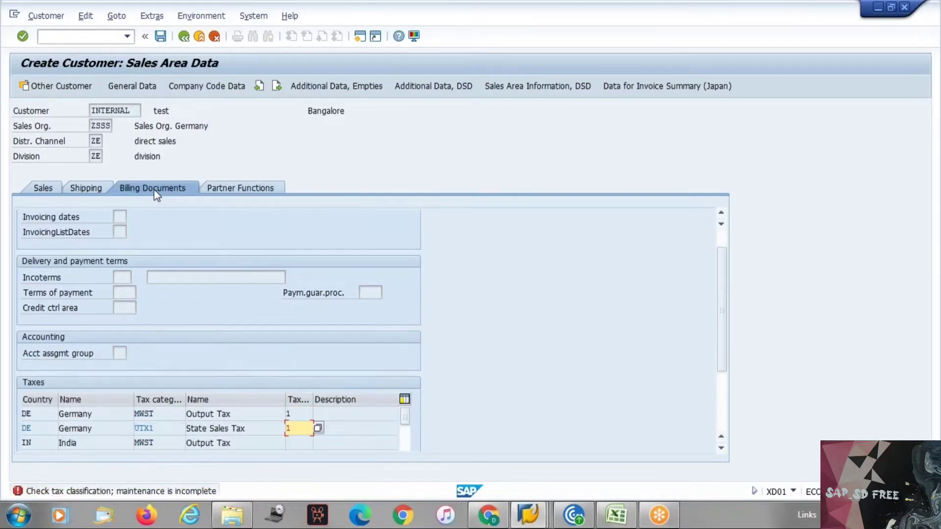
pyautogui.press('Return')
pyautogui.write('1')
pyautogui.press('Return')
pyautogui.press('Return')
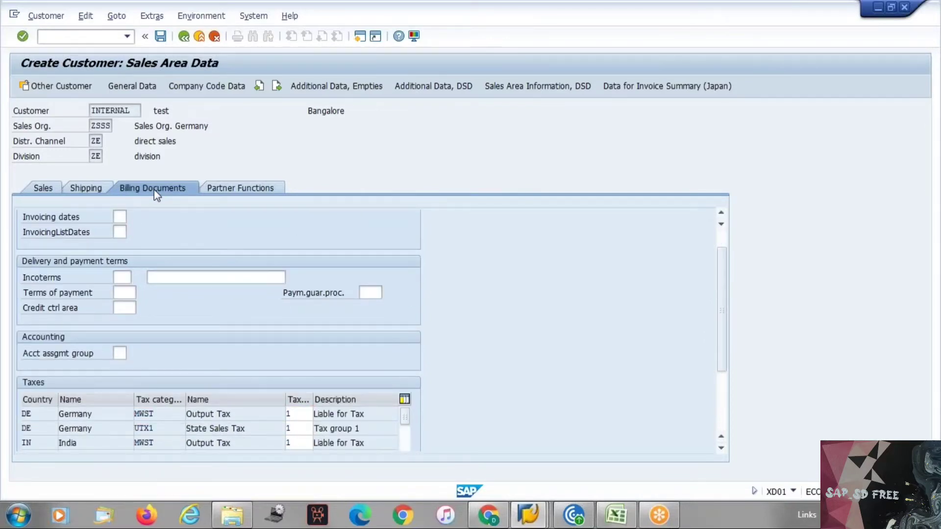
# Review the partner functions, checking the YB ship-to and YD payer entries
pyautogui.click(231, 189)
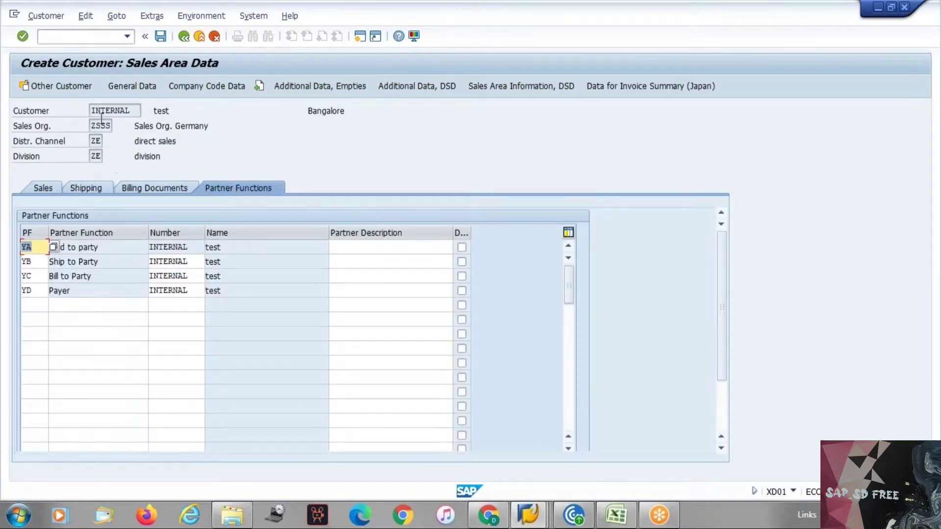
pyautogui.click(135, 110)
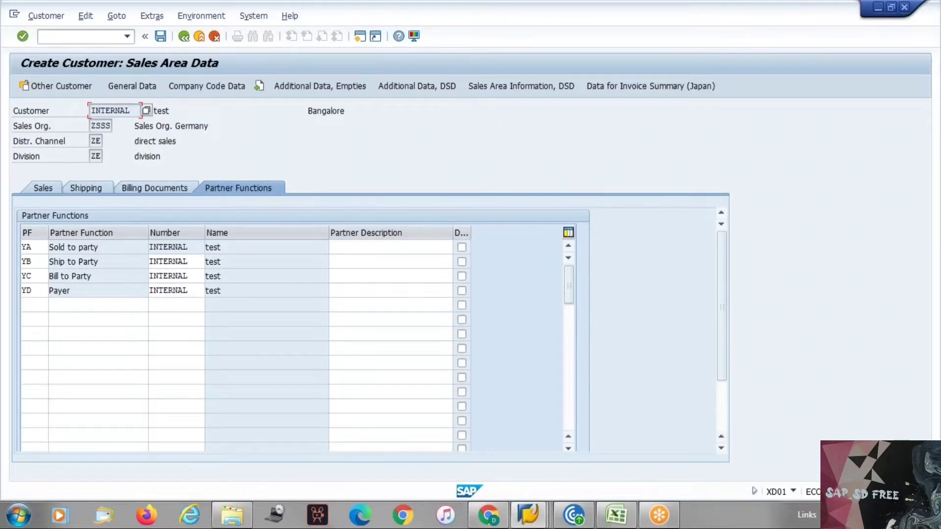
pyautogui.click(28, 261)
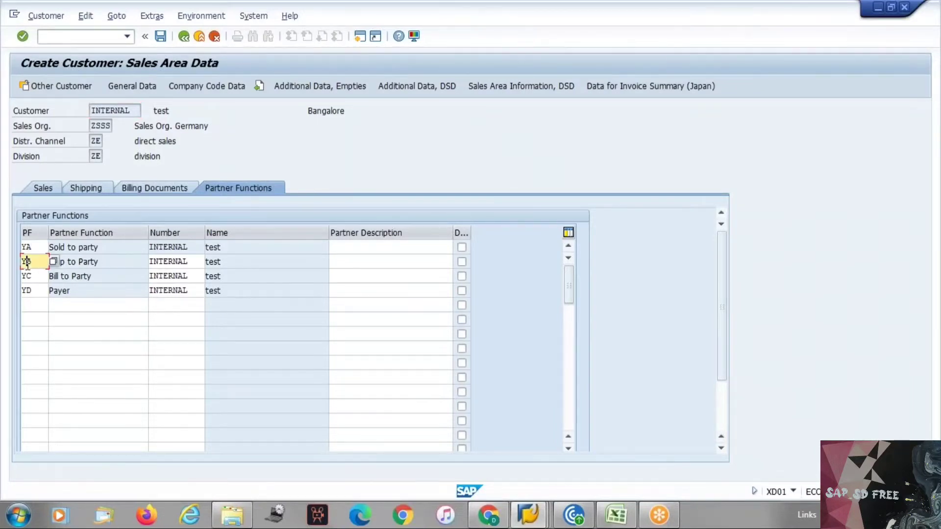
pyautogui.click(28, 290)
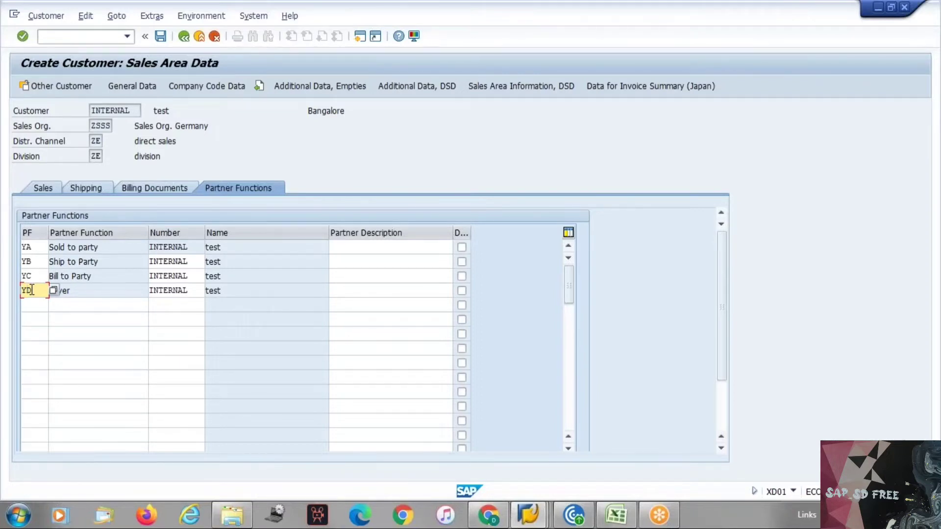
pyautogui.hotkey('alt', 'Tab')
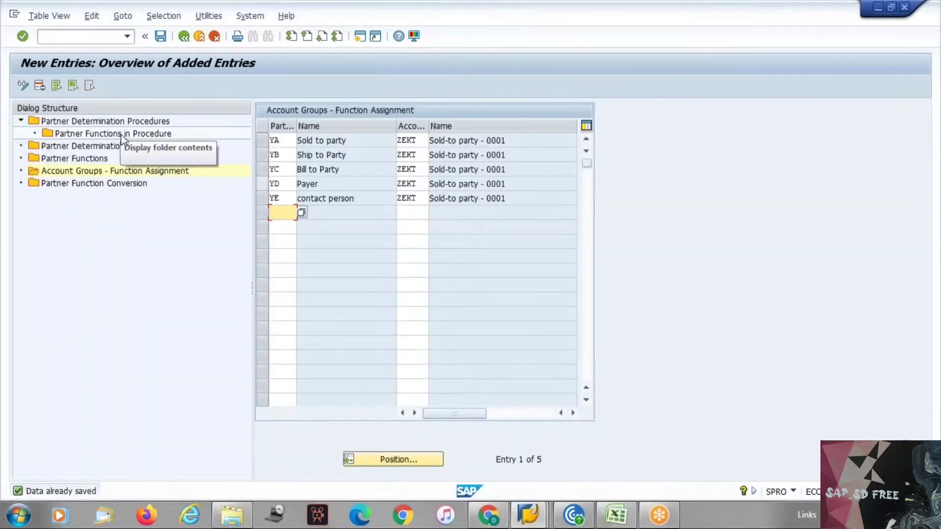
# Inspect the contact person entry in the Partner Functions in Procedure table
pyautogui.click(122, 138)
pyautogui.doubleClick(122, 138)
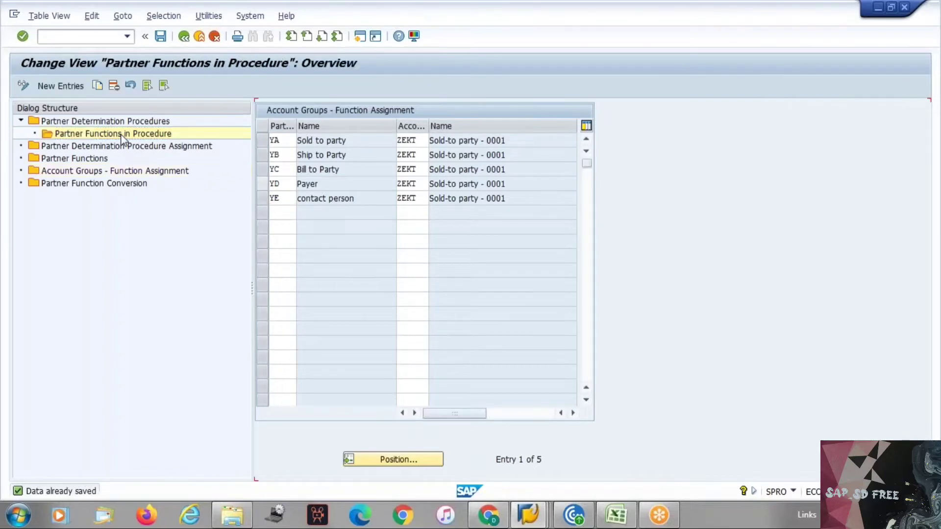
pyautogui.moveTo(392, 199); pyautogui.dragTo(339, 194)
pyautogui.click(338, 195)
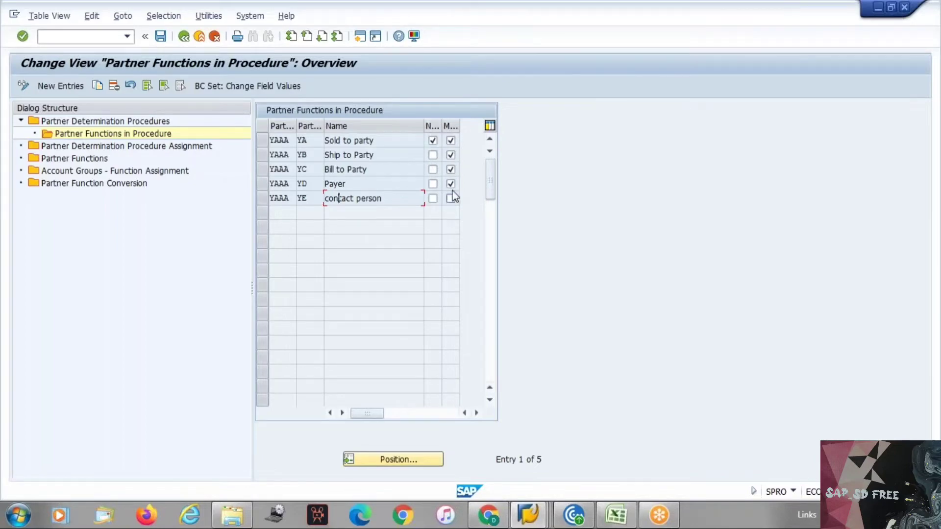
# Exit customer creation without saving, restart XD01, and cancel back to Easy Access
pyautogui.hotkey('alt', 'Tab')
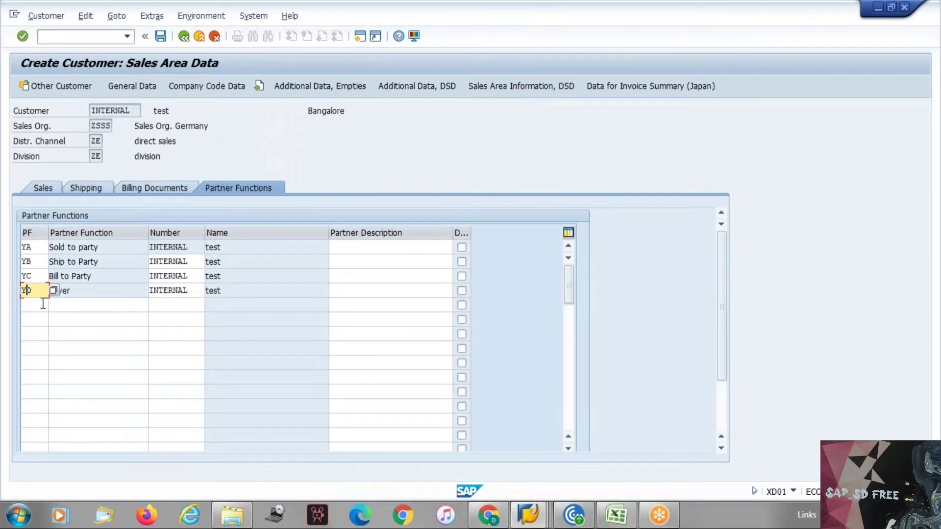
pyautogui.hotkey('ctrl', 's')
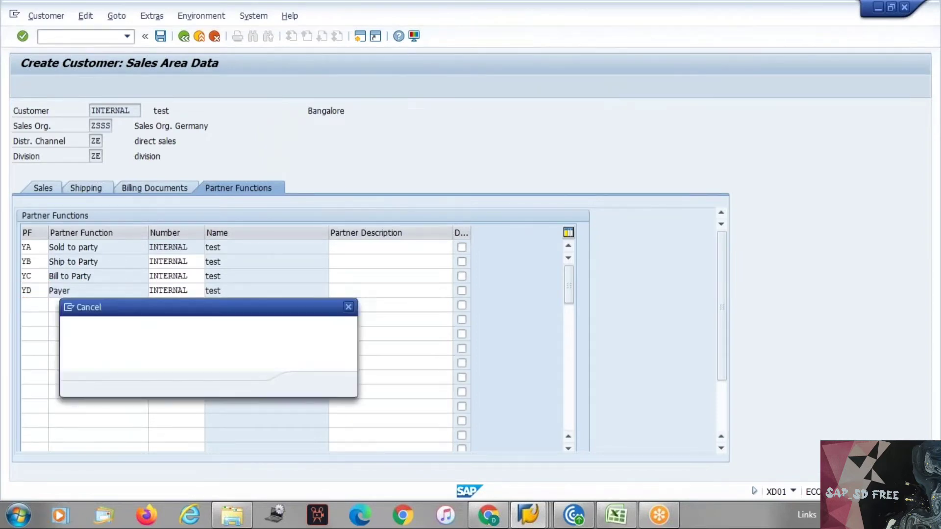
pyautogui.press('Return')
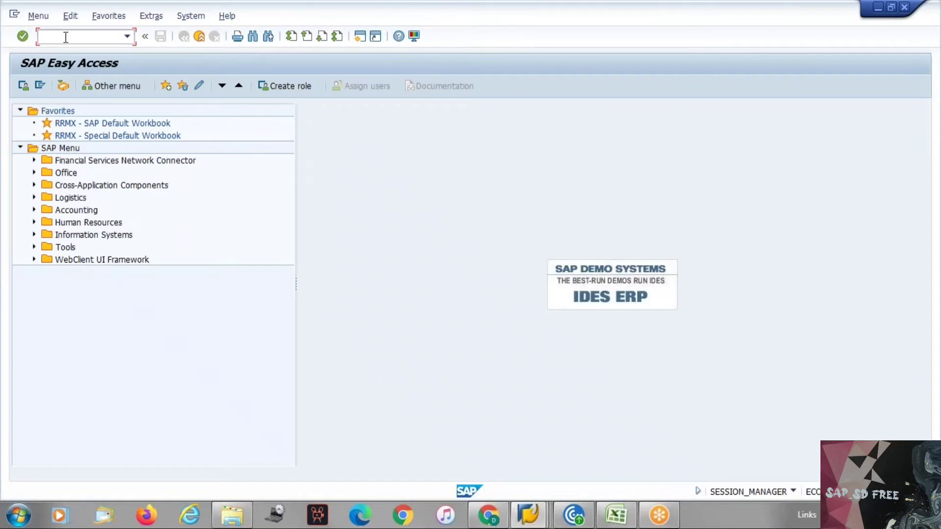
pyautogui.write('xd01')
pyautogui.press('Return')
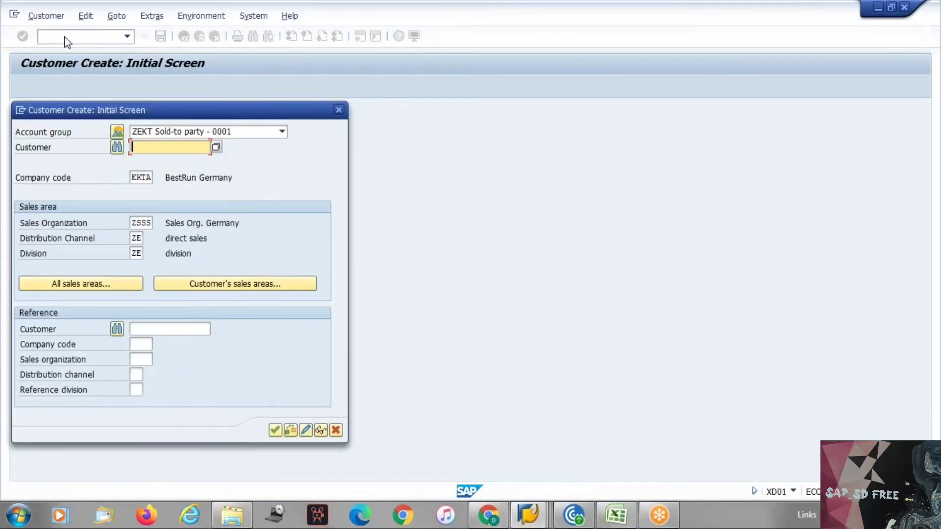
pyautogui.press('Escape')
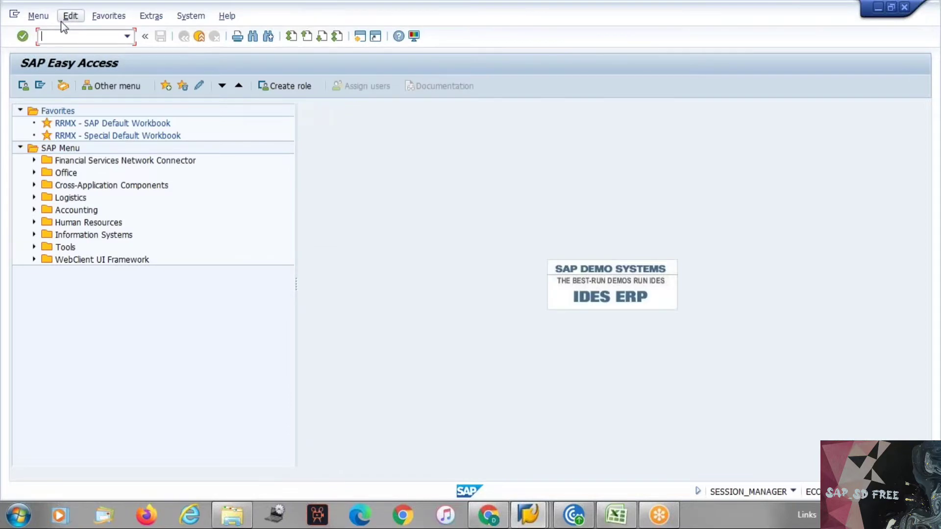
# Run SPRO, open the SAP Reference IMG and expand Logistics - General
pyautogui.press('Return')
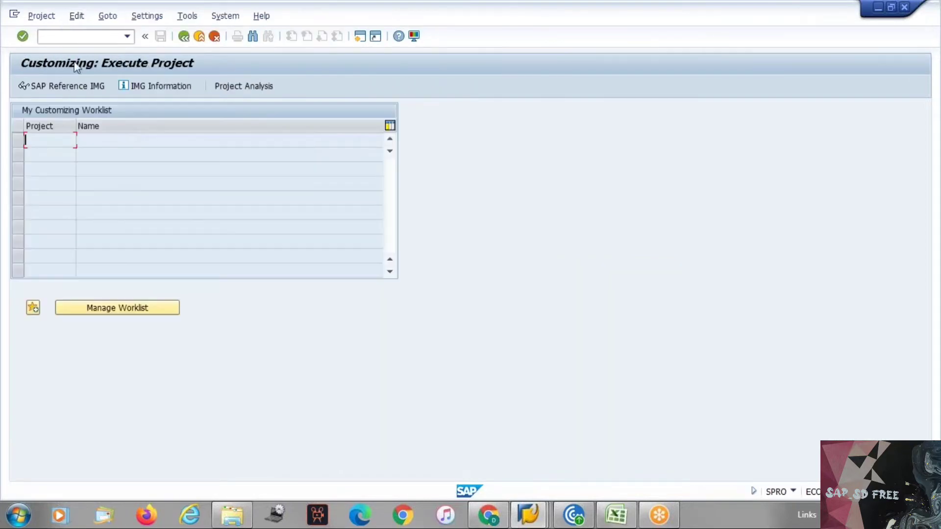
pyautogui.click(89, 86)
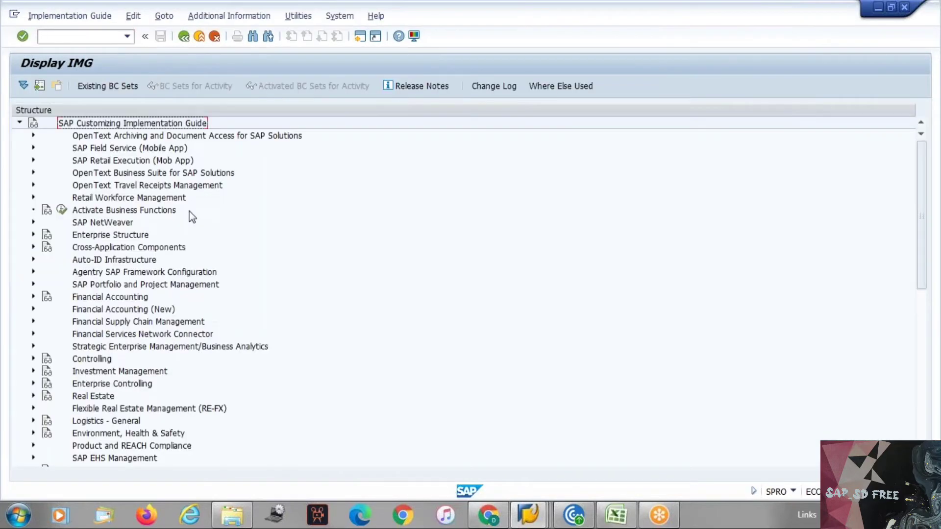
pyautogui.press('Down')
pyautogui.press('Down')
pyautogui.press('Down')
pyautogui.press('Down')
pyautogui.press('Down')
pyautogui.press('Down')
pyautogui.press('Down')
pyautogui.press('Down')
pyautogui.press('Down')
pyautogui.press('Down')
pyautogui.press('Down')
pyautogui.press('Down')
pyautogui.press('Down')
pyautogui.press('Down')
pyautogui.press('Down')
pyautogui.press('Down')
pyautogui.press('Down')
pyautogui.press('Down')
pyautogui.press('Down')
pyautogui.press('Down')
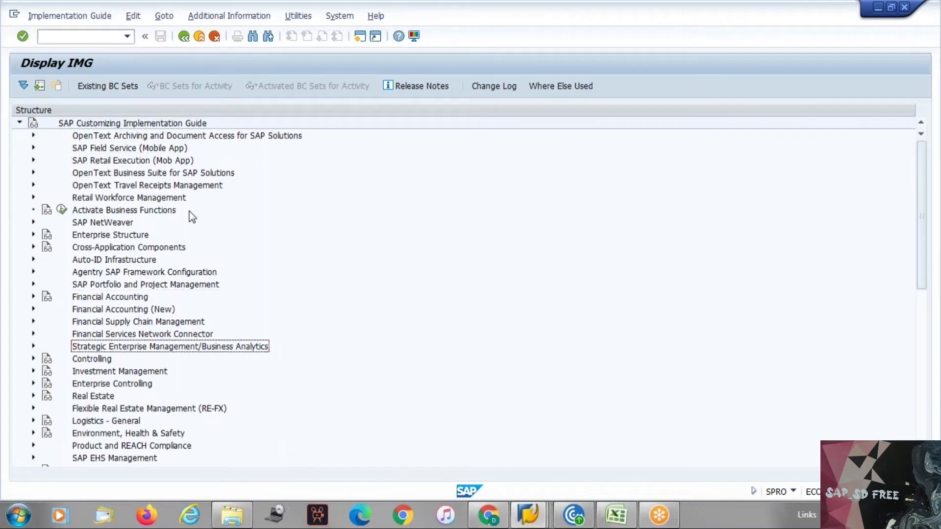
pyautogui.press('Down')
pyautogui.press('Down')
pyautogui.press('Down')
pyautogui.press('Down')
pyautogui.press('Down')
pyautogui.press('Down')
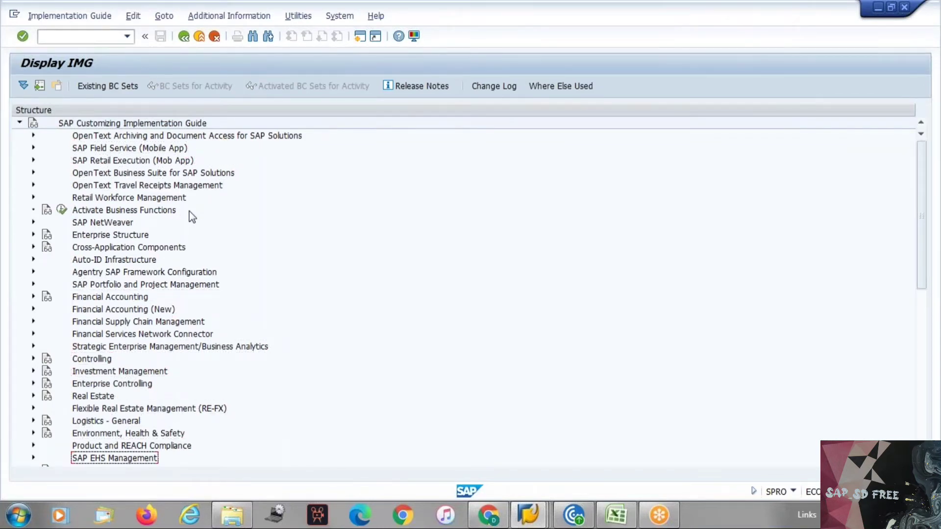
pyautogui.press('Up')
pyautogui.press('Up')
pyautogui.press('Up')
pyautogui.press('Right')
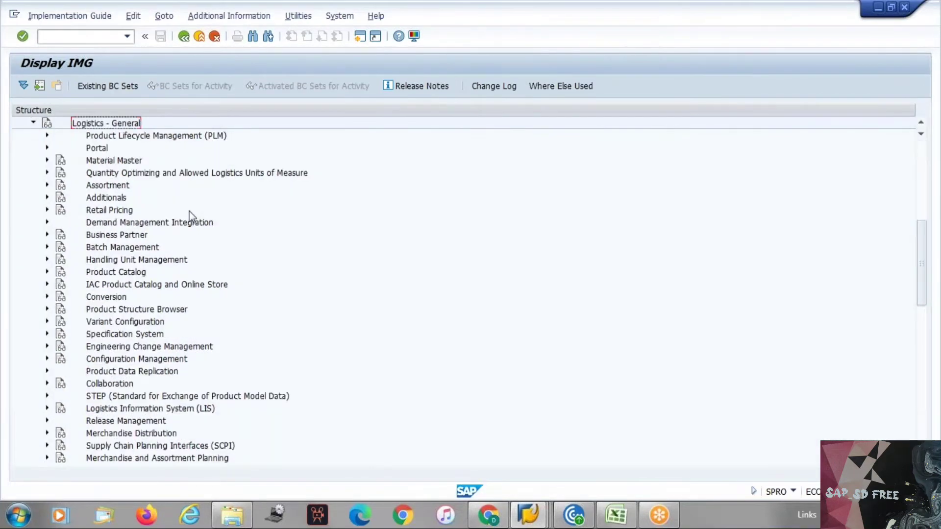
# Expand Business Partner > Customers > Control and run Define Account Groups and Field Selection
pyautogui.press('Down')
pyautogui.press('Down')
pyautogui.press('Down')
pyautogui.press('Down')
pyautogui.press('Down')
pyautogui.press('Down')
pyautogui.press('Down')
pyautogui.press('Down')
pyautogui.press('Down')
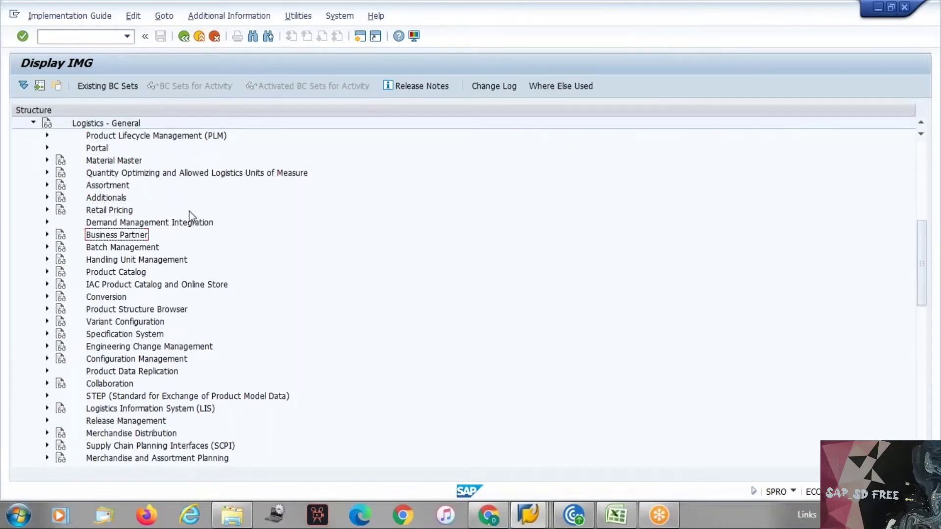
pyautogui.press('Right')
pyautogui.press('Down')
pyautogui.press('Down')
pyautogui.press('Down')
pyautogui.press('Down')
pyautogui.press('Down')
pyautogui.press('Right')
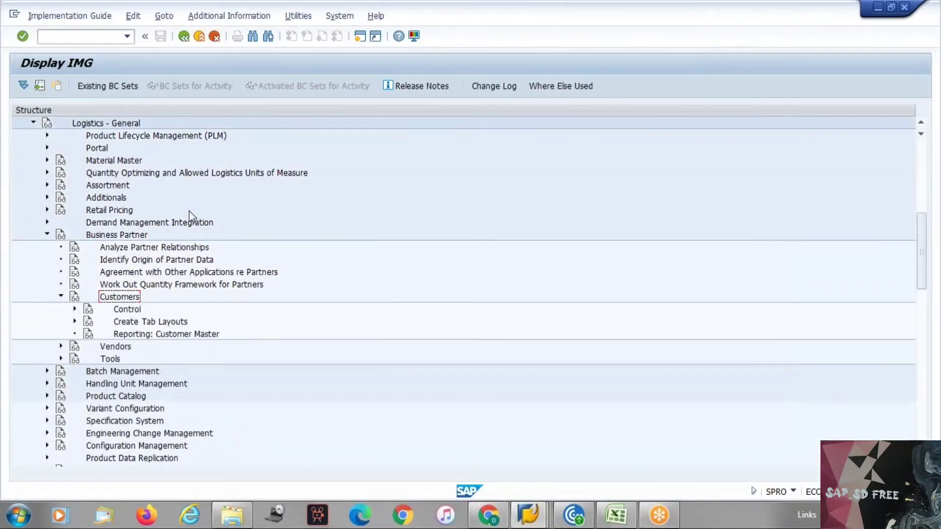
pyautogui.press('Down')
pyautogui.press('Right')
pyautogui.press('Down')
pyautogui.press('Down')
pyautogui.press('Down')
pyautogui.press('Down')
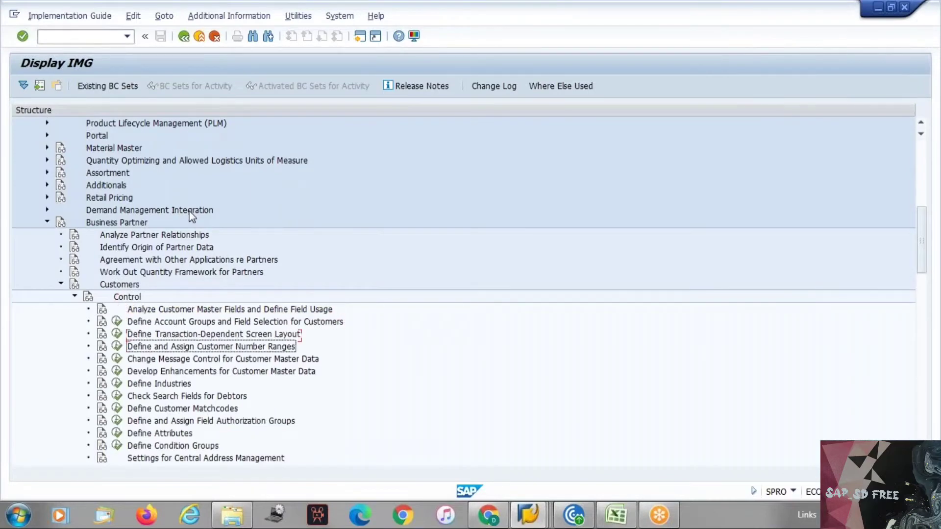
pyautogui.press('Down')
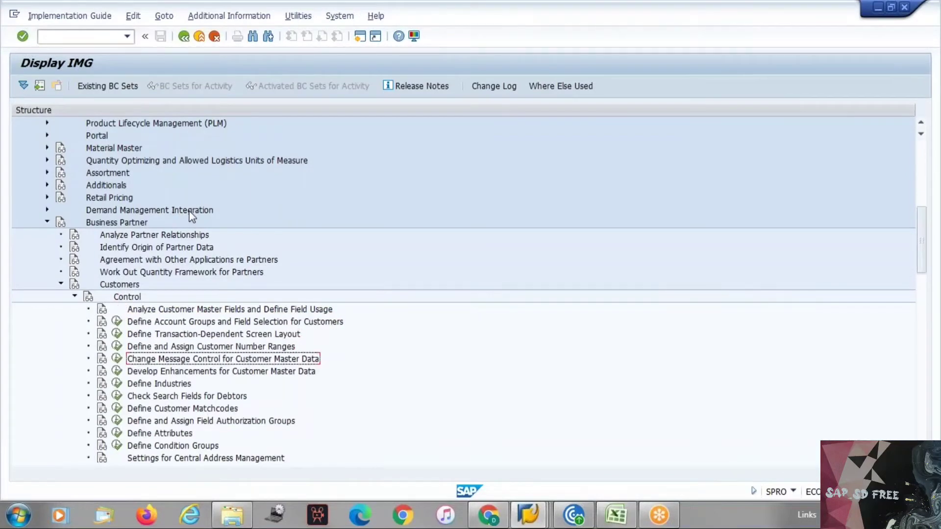
pyautogui.press('Up')
pyautogui.press('Up')
pyautogui.press('Up')
pyautogui.press('Return')
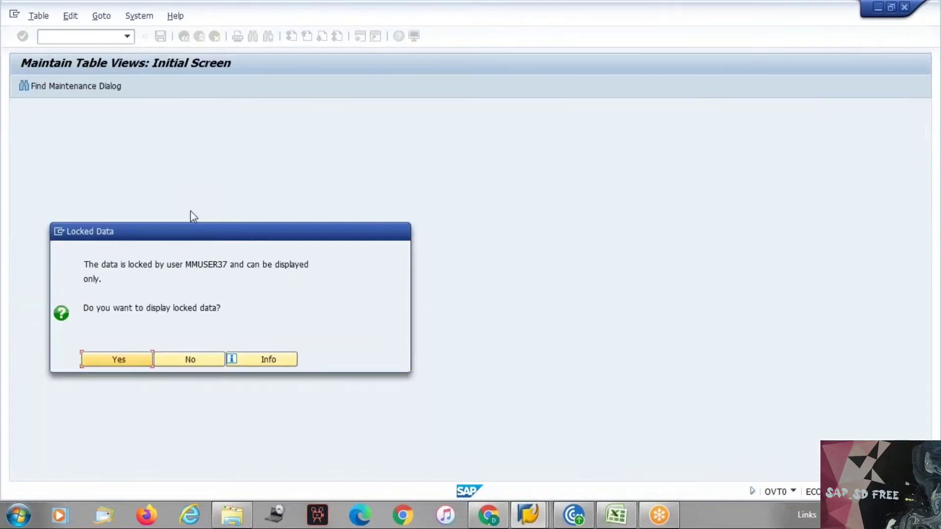
# Accept display of the locked account groups, then back out and try change mode
pyautogui.click(131, 360)
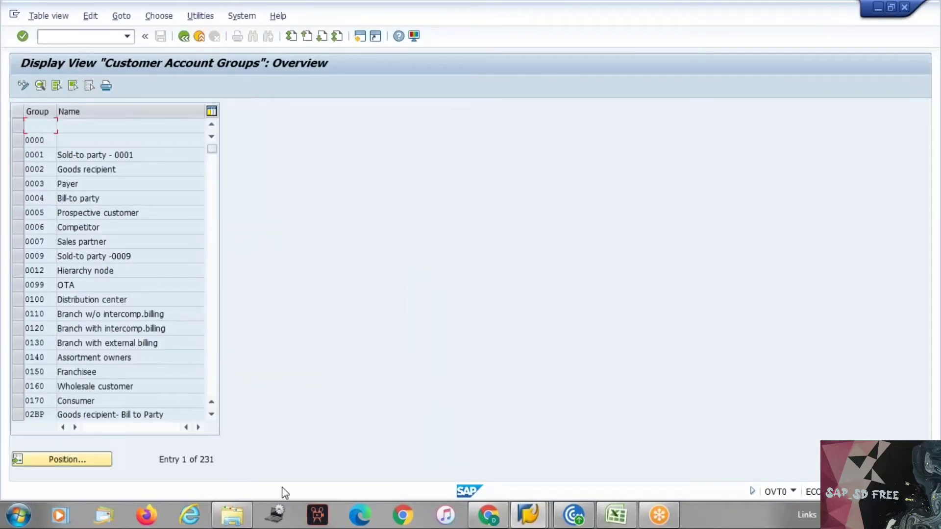
pyautogui.moveTo(536, 512)
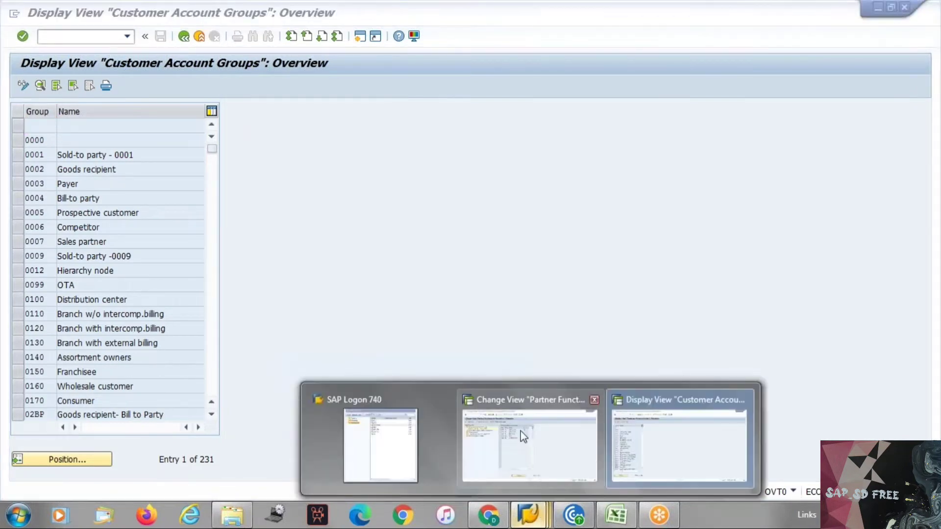
pyautogui.click(520, 430)
pyautogui.press('F3')
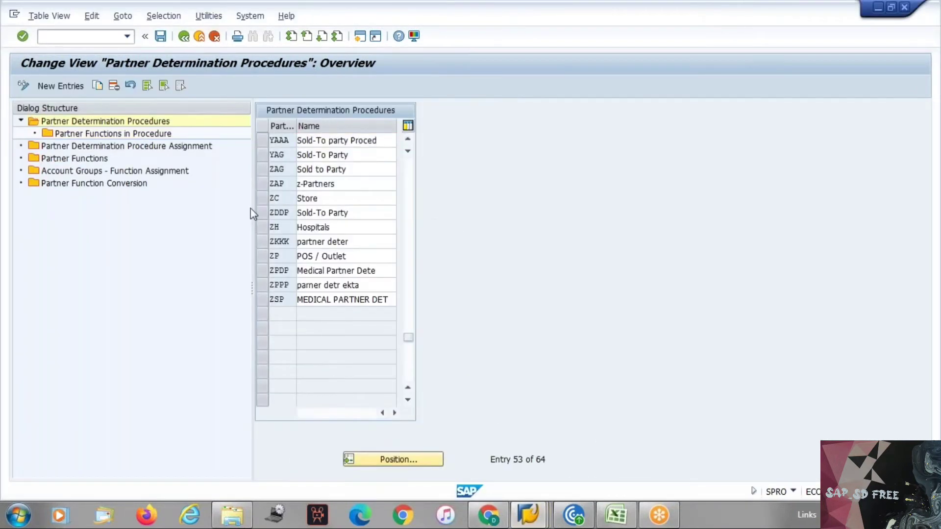
pyautogui.press('F3')
pyautogui.press('Return')
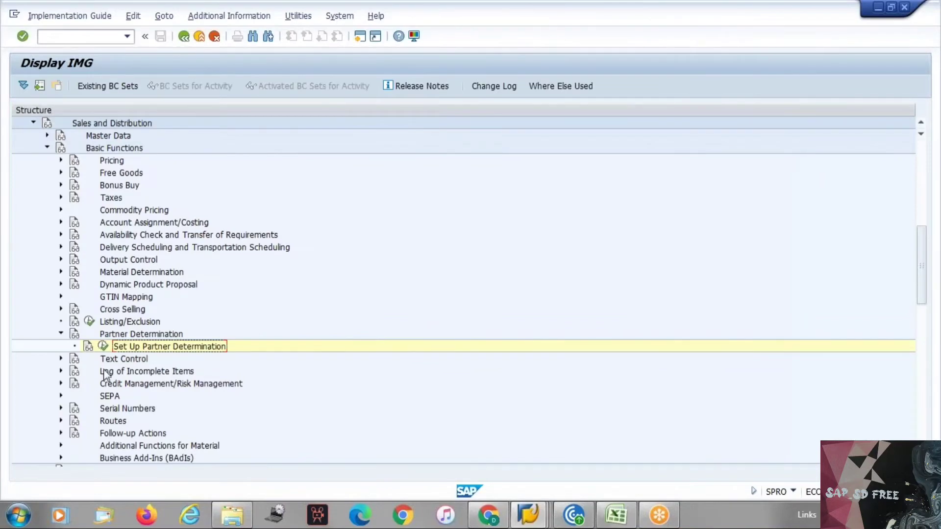
pyautogui.press('F5')
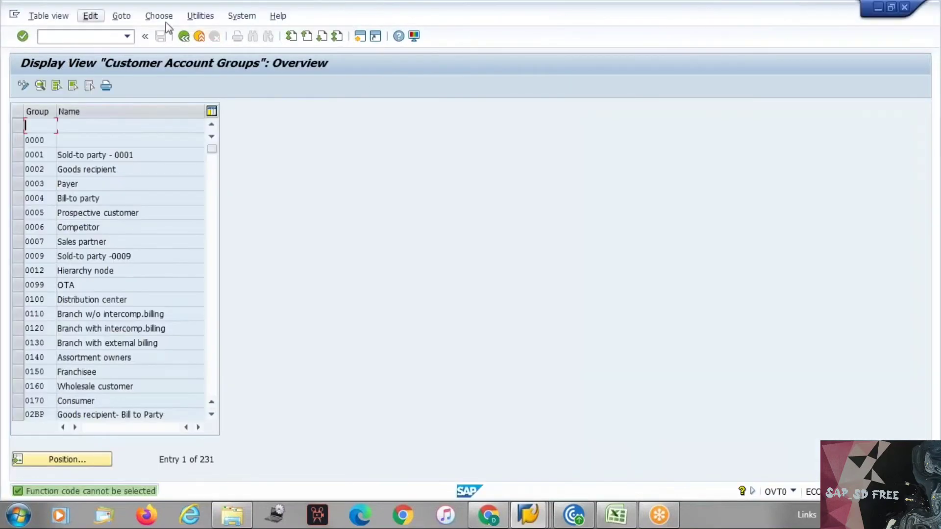
pyautogui.click(189, 37)
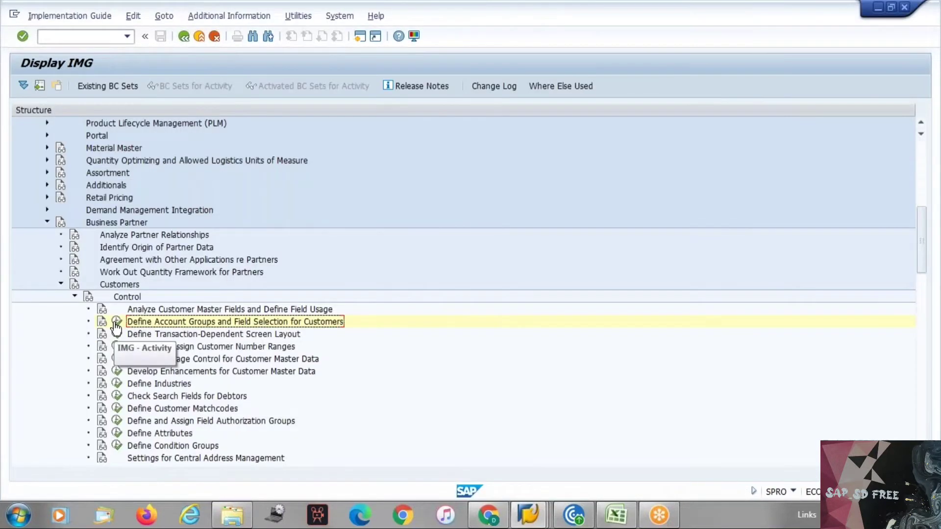
# Copy Sold-to party account group 0001 as new group YAAA
pyautogui.click(111, 322)
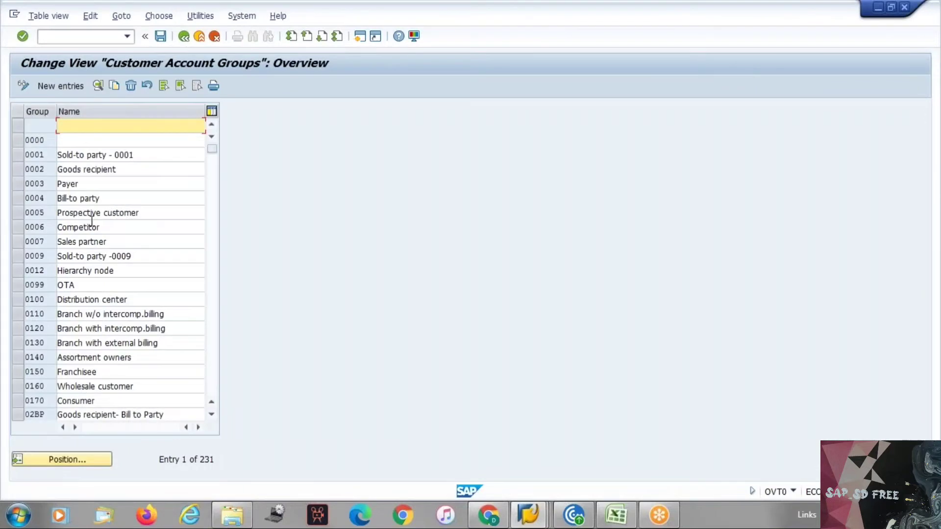
pyautogui.click(81, 459)
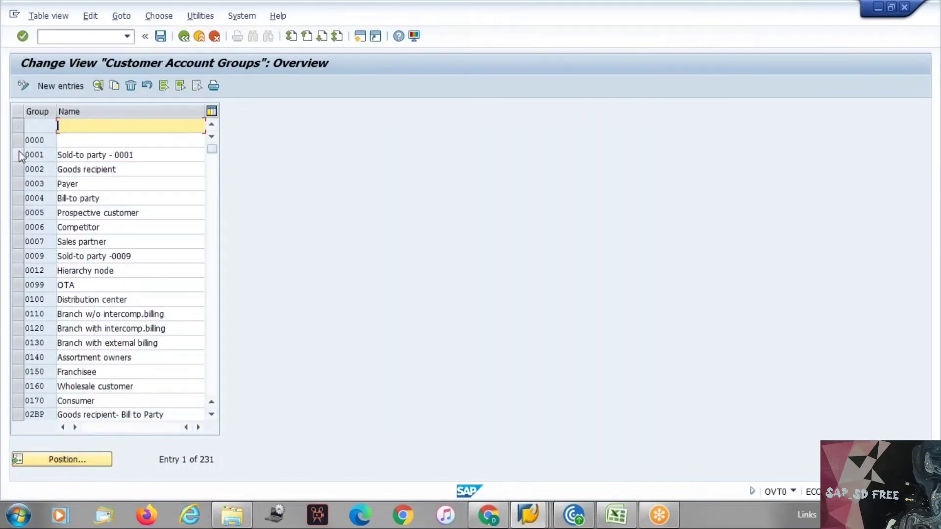
pyautogui.click(19, 155)
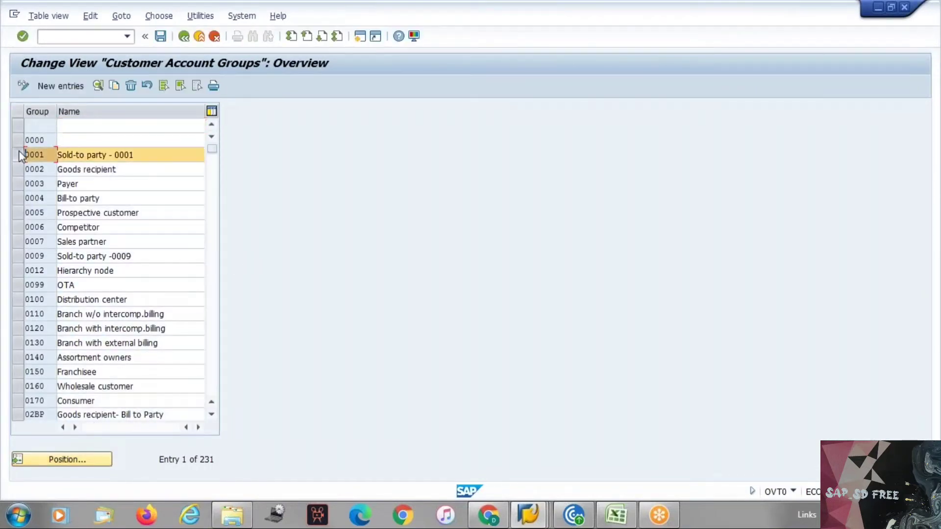
pyautogui.click(112, 85)
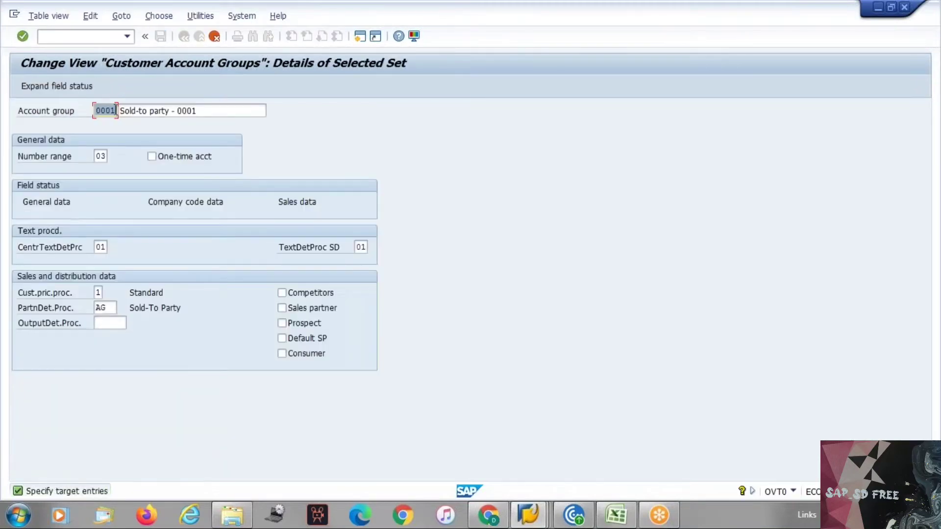
pyautogui.write('YAAA')
pyautogui.press('Return')
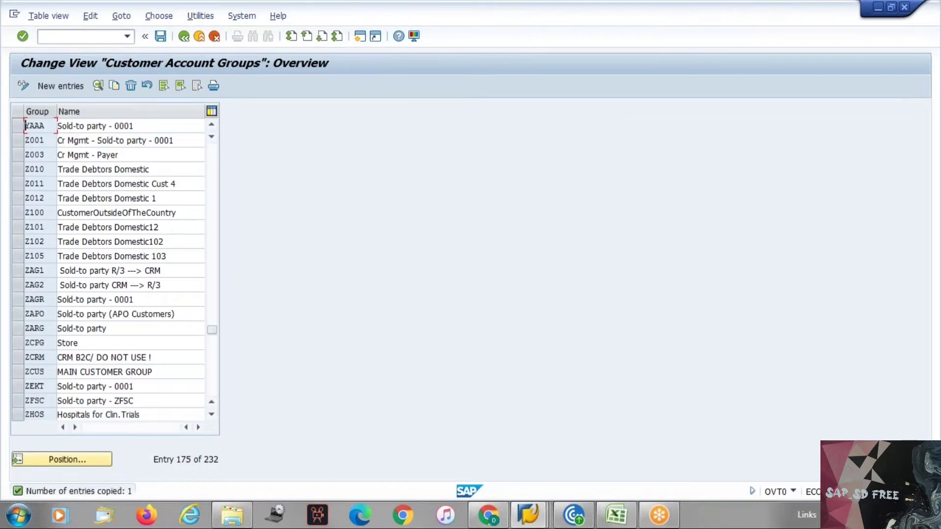
# Save account group YAAA to a customizing request and return to the IMG tree
pyautogui.hotkey('ctrl', 's')
pyautogui.press('Return')
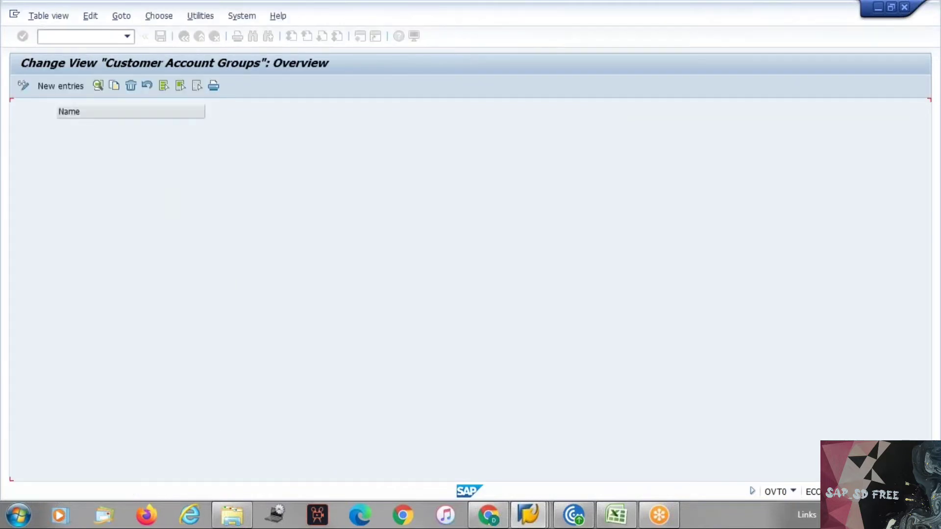
pyautogui.press('F3')
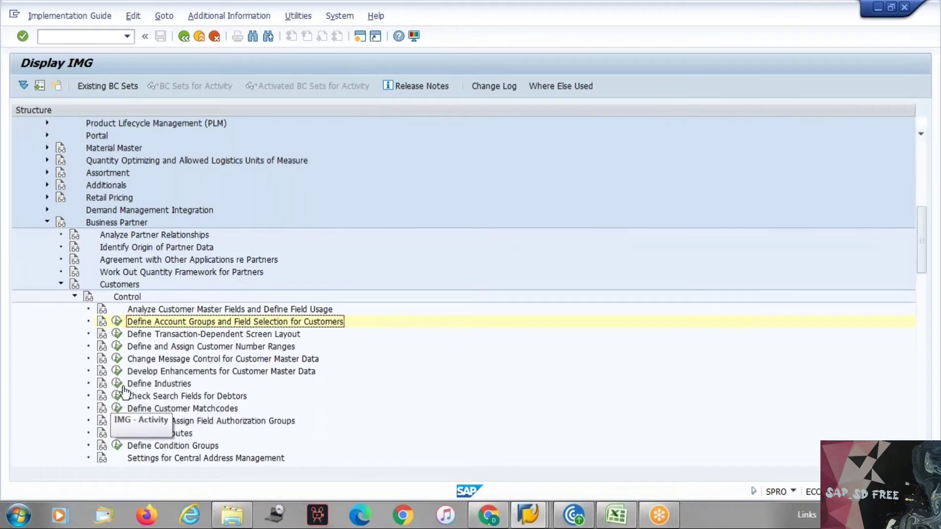
# Review the customer number range intervals, noting D7 covers 47200 to 77700
pyautogui.click(118, 346)
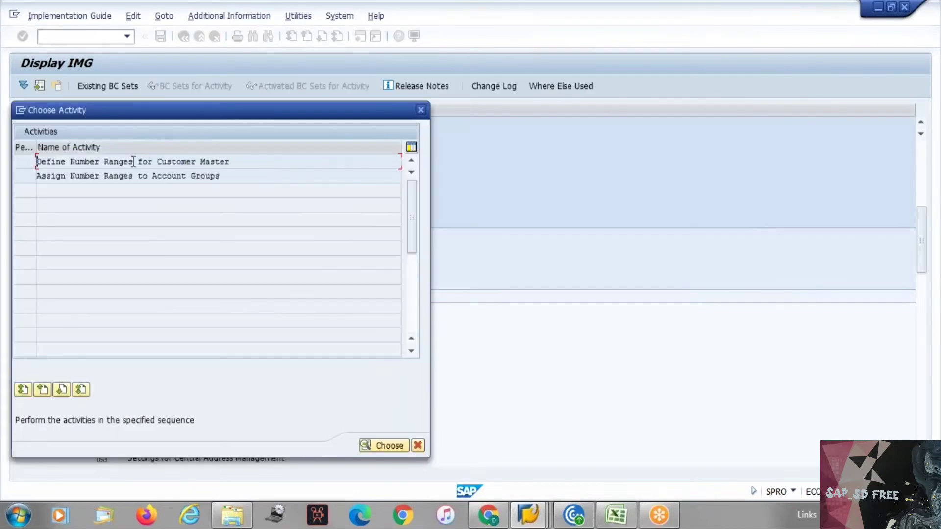
pyautogui.press('Return')
pyautogui.click(73, 139)
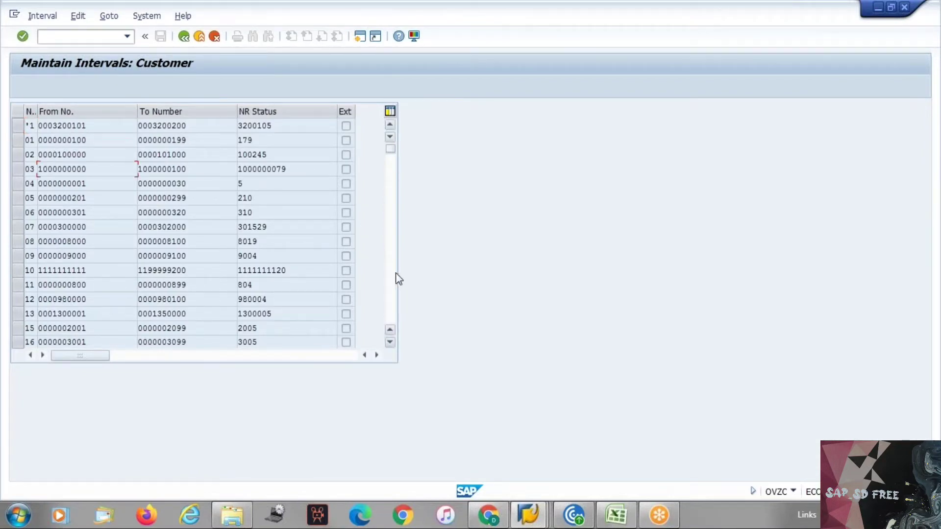
pyautogui.scroll(-3, 397, 277)
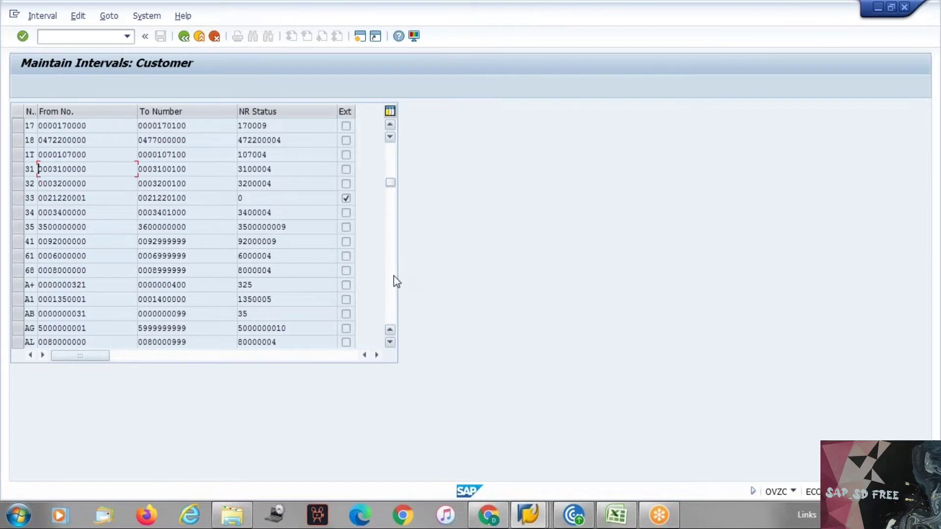
pyautogui.scroll(-3, 393, 277)
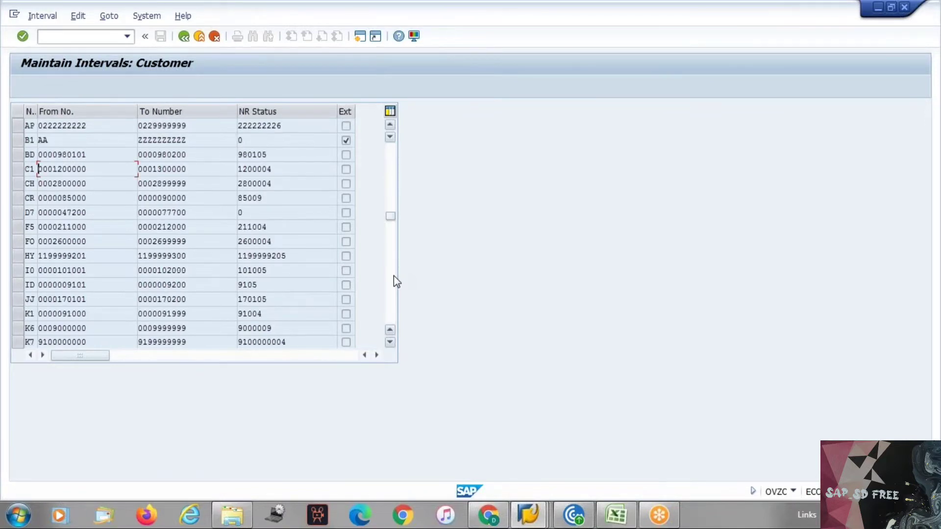
pyautogui.click(28, 212)
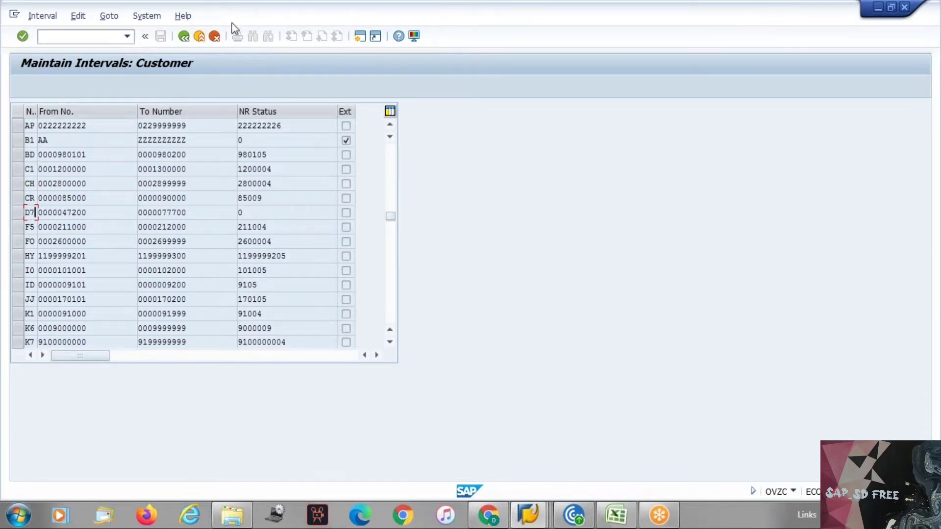
pyautogui.click(184, 37)
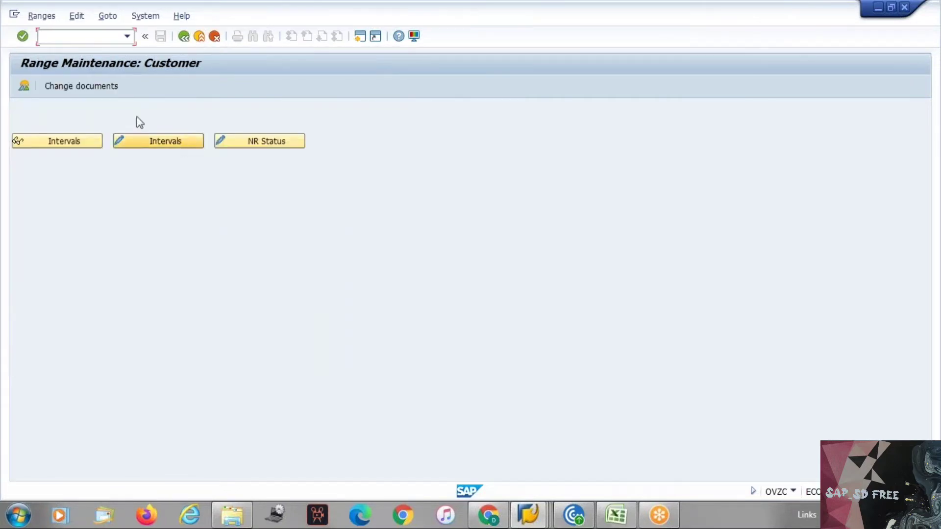
pyautogui.click(185, 37)
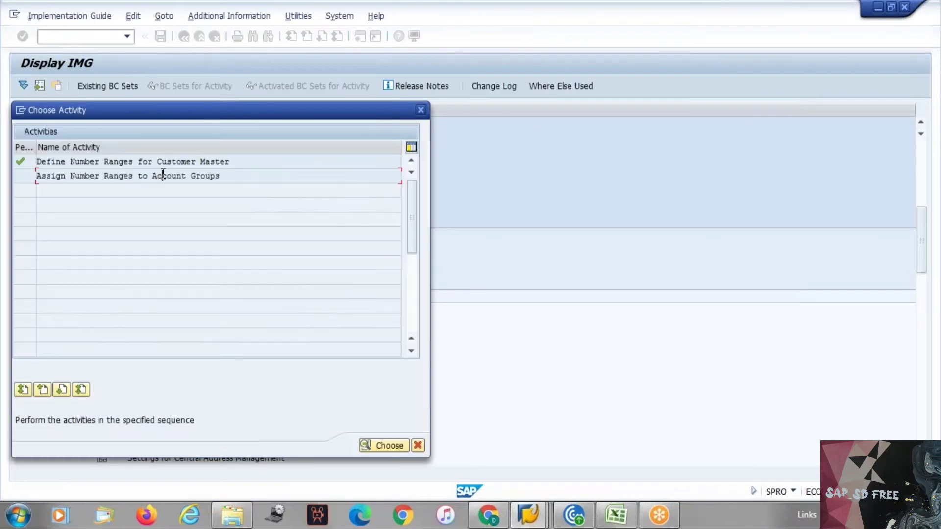
# Assign number range D7 to account group YAAA and save it under the customizing request
pyautogui.click(420, 108)
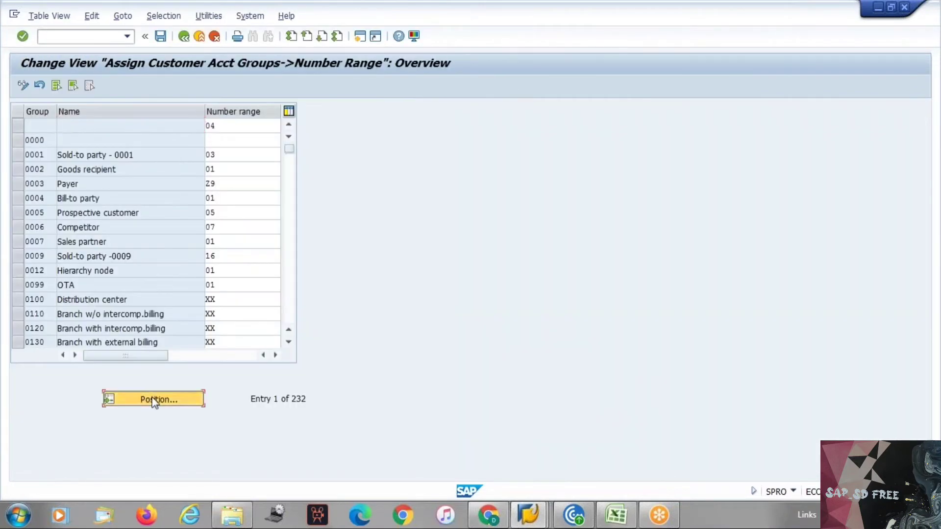
pyautogui.click(155, 399)
pyautogui.write('yaaa')
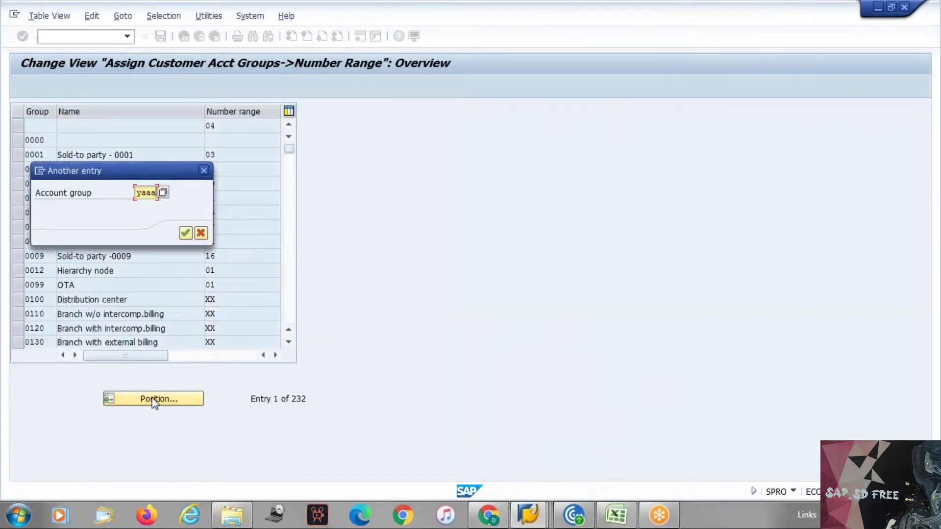
pyautogui.press('Return')
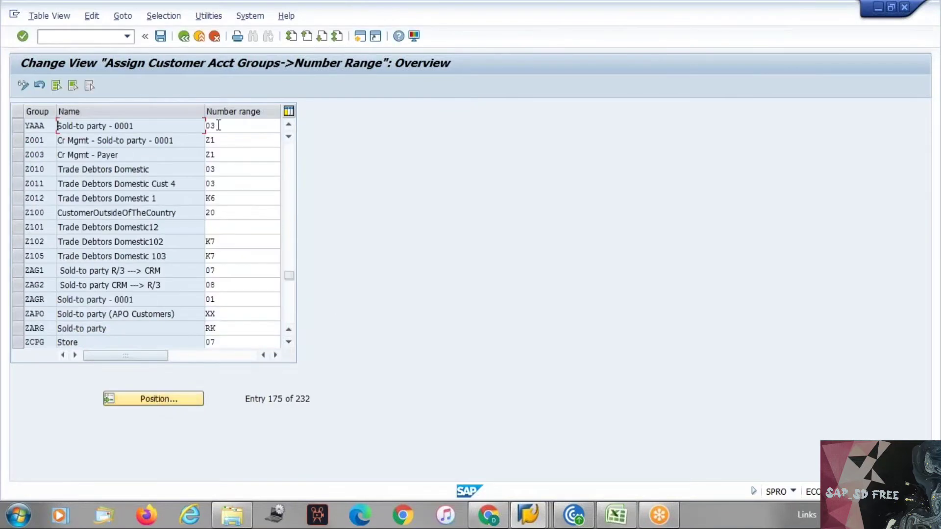
pyautogui.click(218, 125)
pyautogui.write('D7')
pyautogui.press('Return')
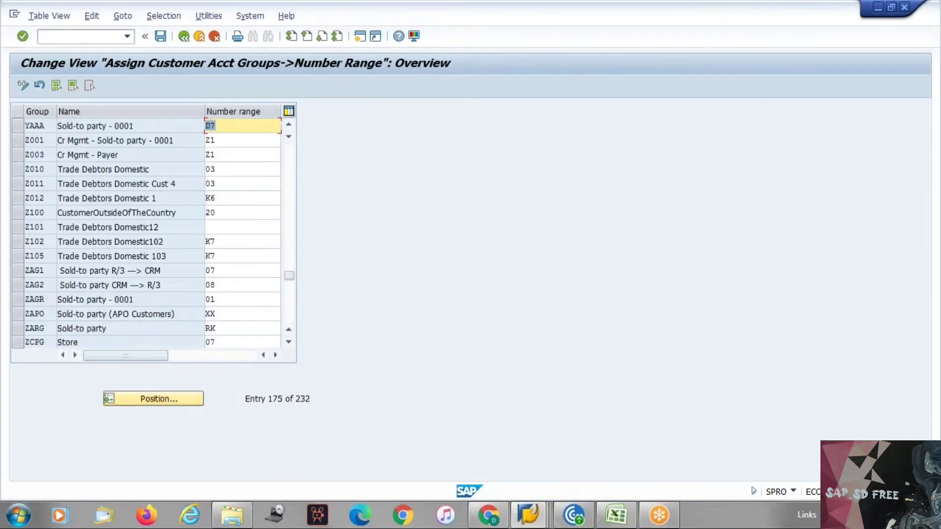
pyautogui.hotkey('ctrl', 's')
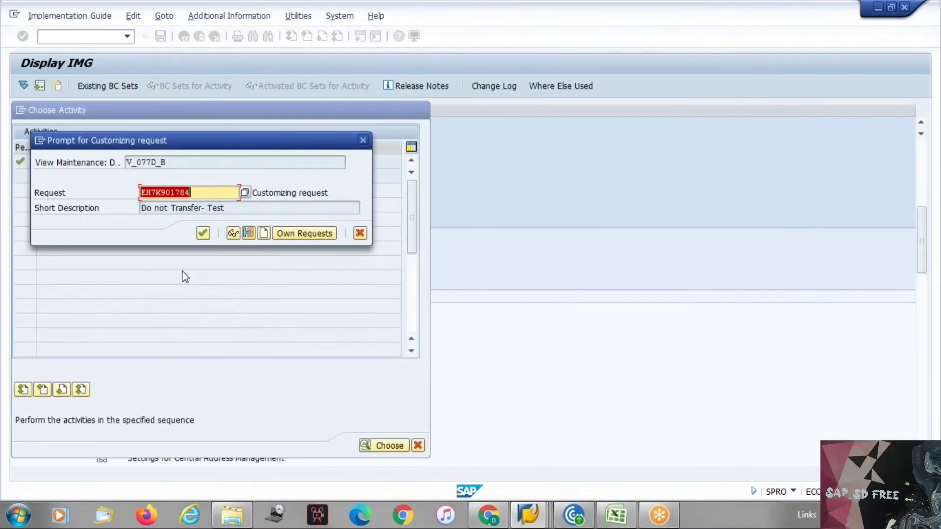
pyautogui.click(203, 233)
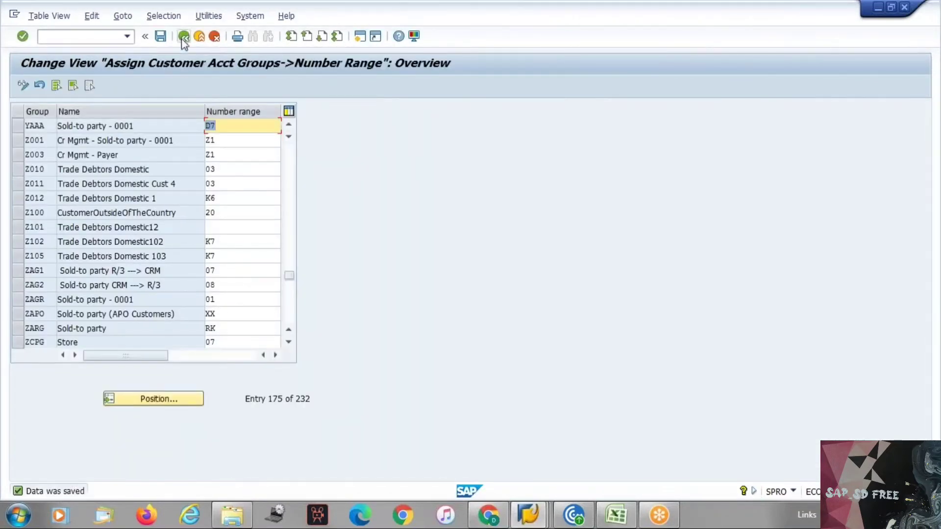
pyautogui.click(184, 36)
pyautogui.press('Escape')
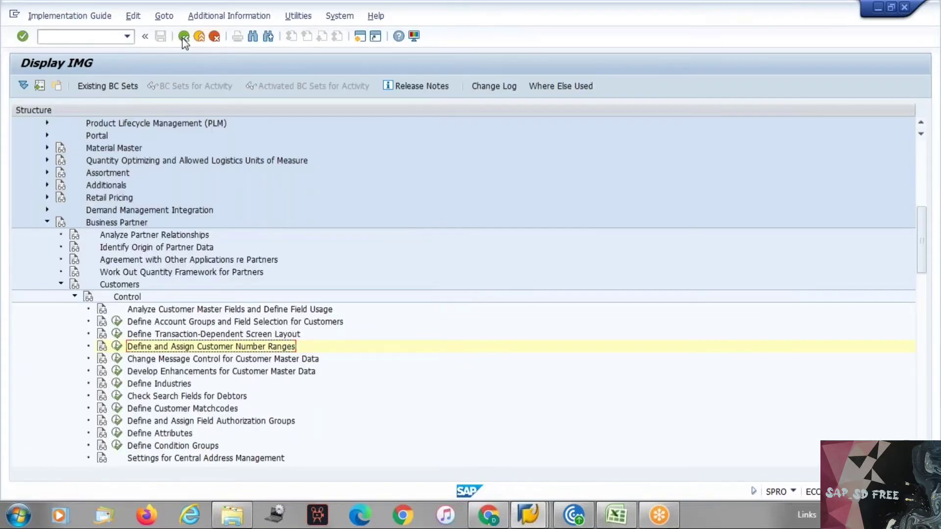
# Open Account Groups - Function Assignment under partner determination for the customer master
pyautogui.hotkey('alt', 'Tab')
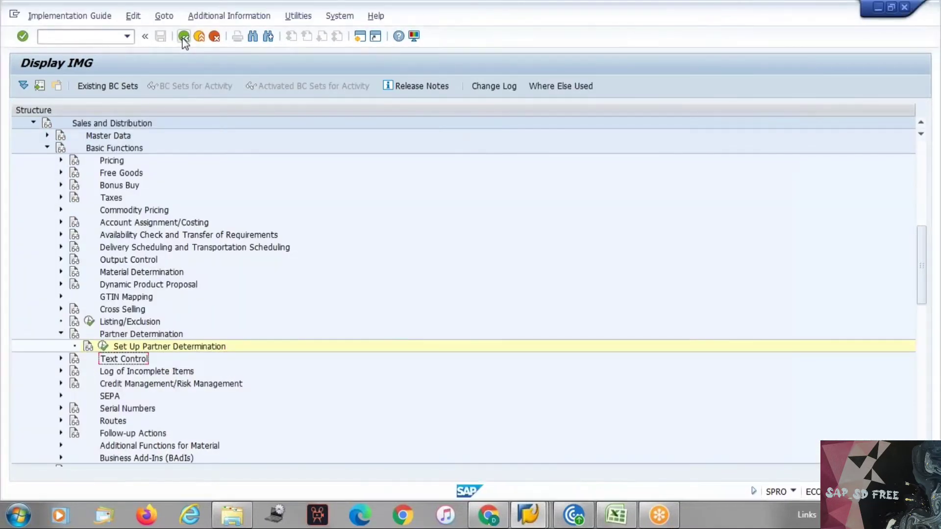
pyautogui.press('Up')
pyautogui.press('Return')
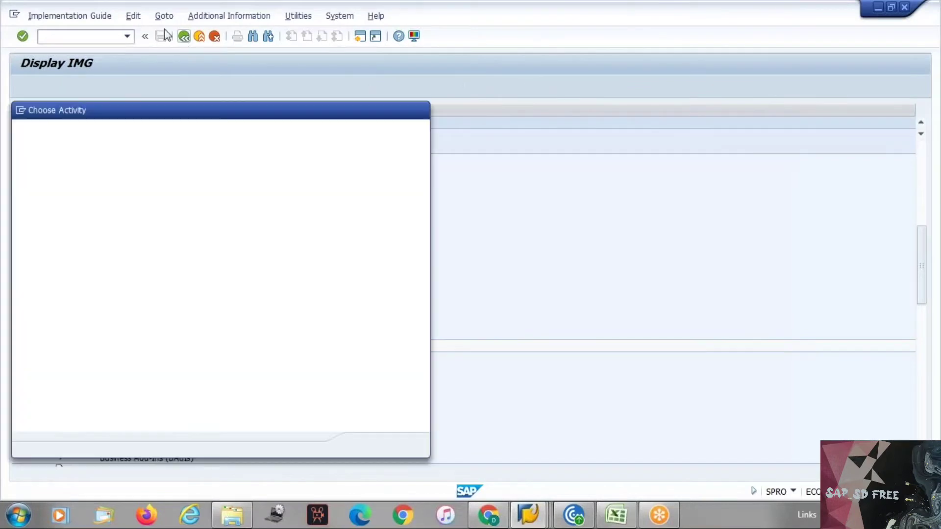
pyautogui.doubleClick(134, 162)
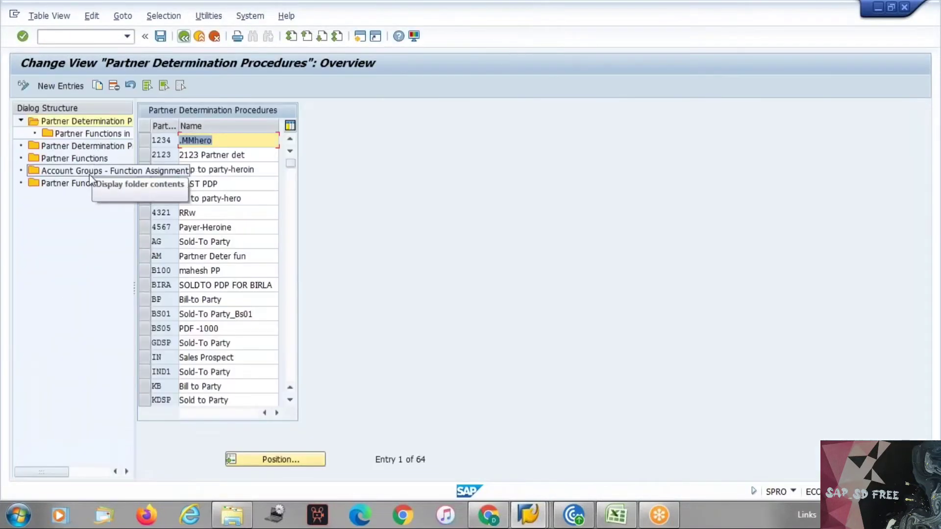
pyautogui.doubleClick(89, 169)
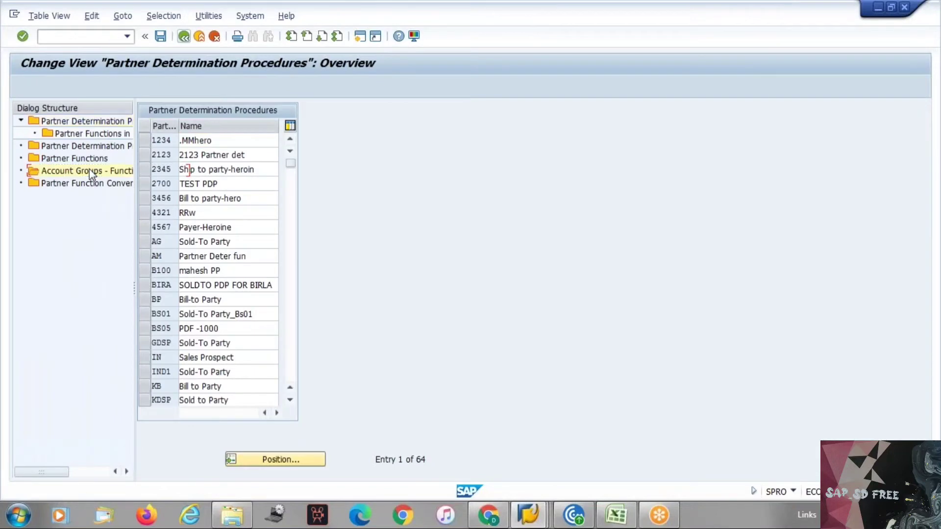
# Set account group YAAA for partner functions YA, YB and YC (sold-to, ship-to, bill-to)
pyautogui.click(295, 458)
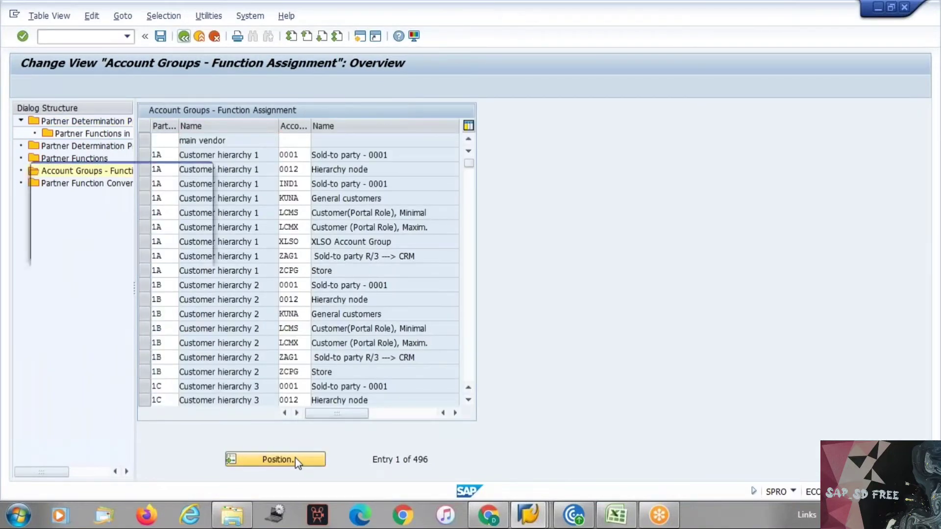
pyautogui.write('ya')
pyautogui.press('Return')
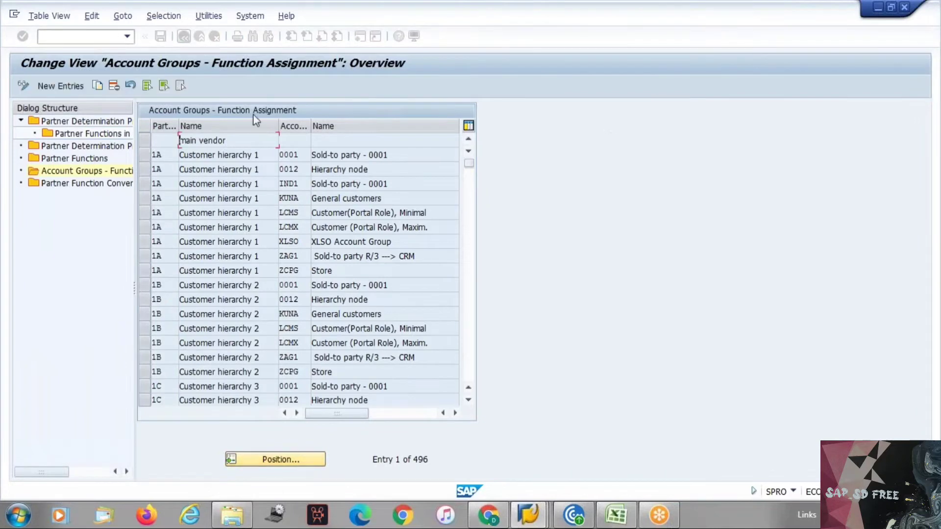
pyautogui.press('BackSpace')
pyautogui.press('BackSpace')
pyautogui.press('BackSpace')
pyautogui.press('BackSpace')
pyautogui.write('D')
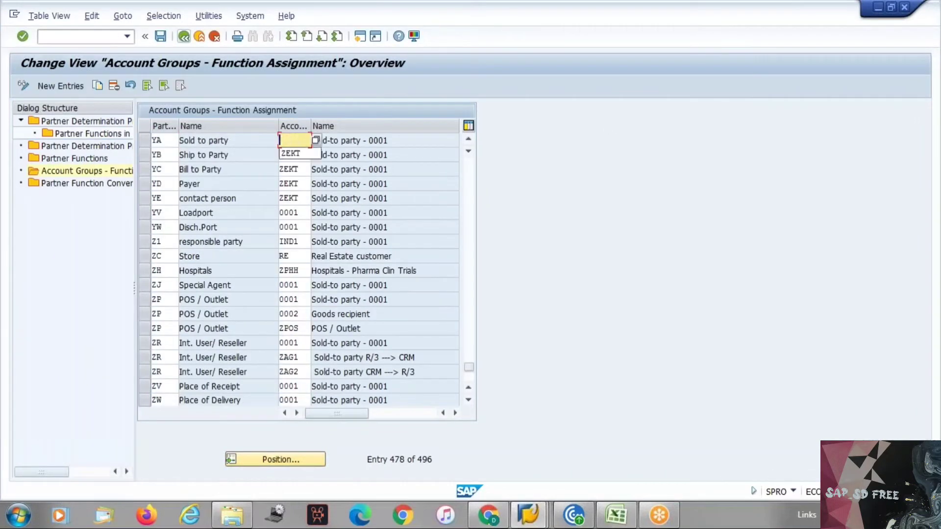
pyautogui.write('AAA')
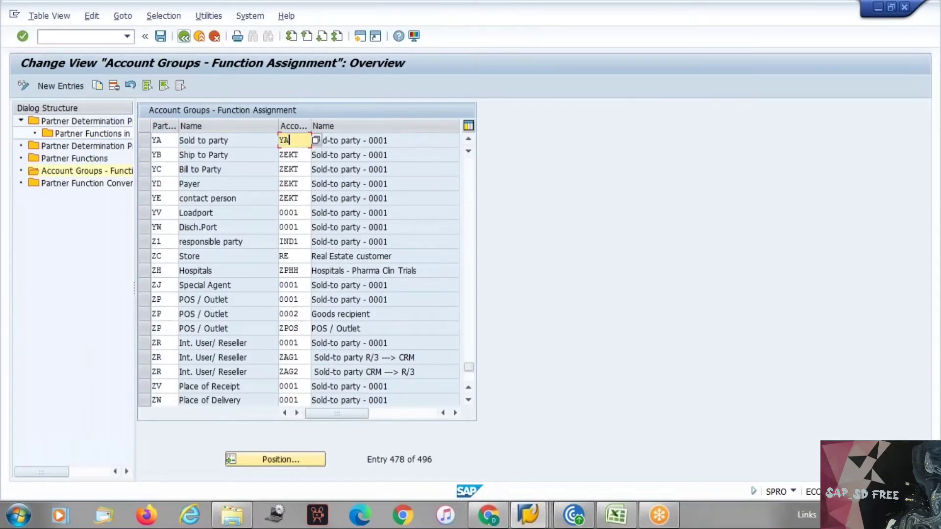
pyautogui.press('Tab')
pyautogui.press('Tab')
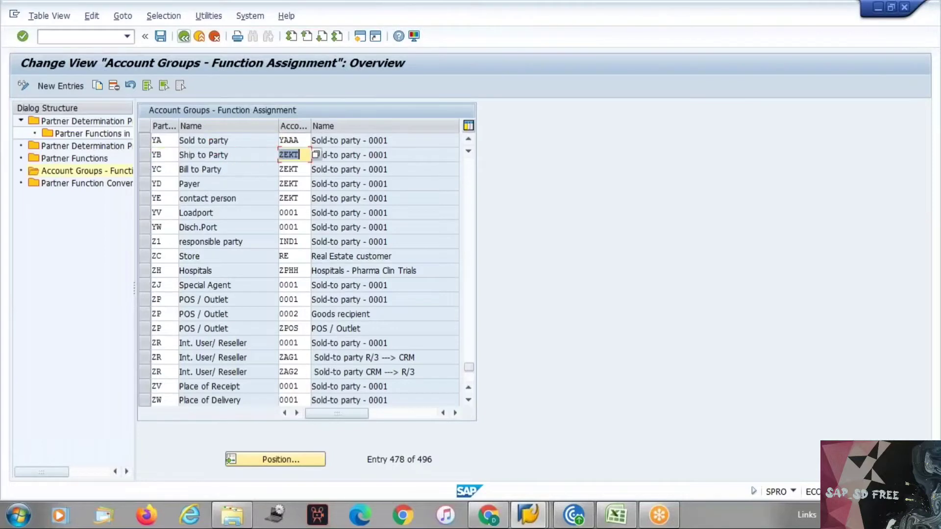
pyautogui.write('YAAA')
pyautogui.press('Down')
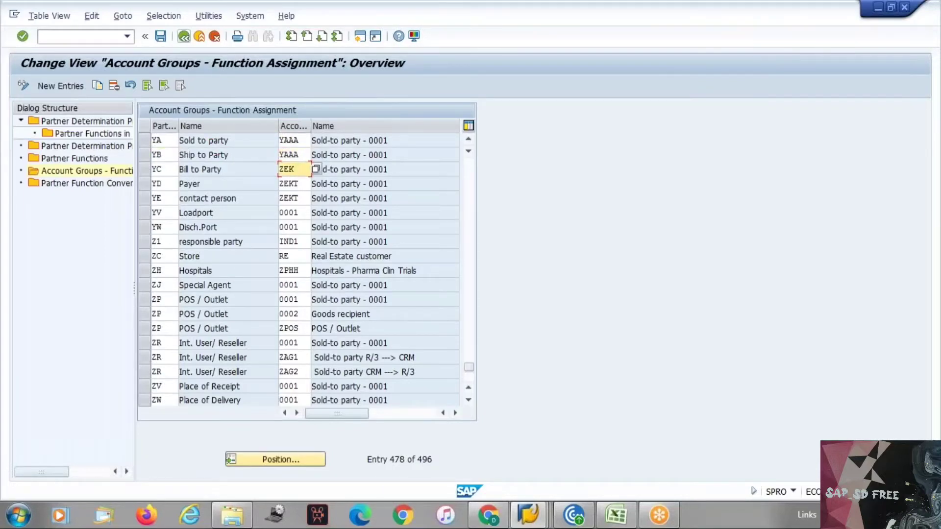
pyautogui.press('BackSpace')
pyautogui.press('BackSpace')
pyautogui.press('BackSpace')
pyautogui.write('Y')
pyautogui.press('Down')
# Set YAAA for the payer and contact person functions YD and YE, and save
pyautogui.click(302, 184)
pyautogui.press('BackSpace')
pyautogui.press('BackSpace')
pyautogui.press('BackSpace')
pyautogui.press('BackSpace')
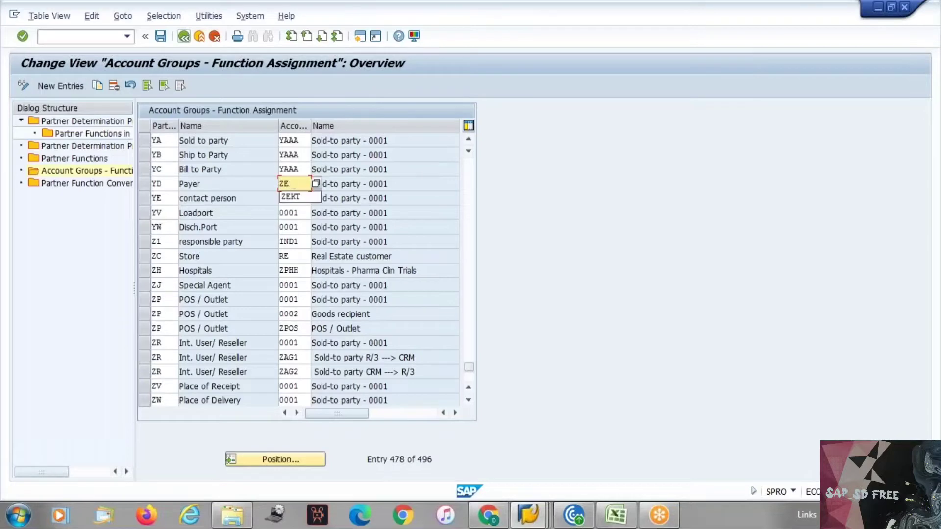
pyautogui.click(301, 197)
pyautogui.click(301, 199)
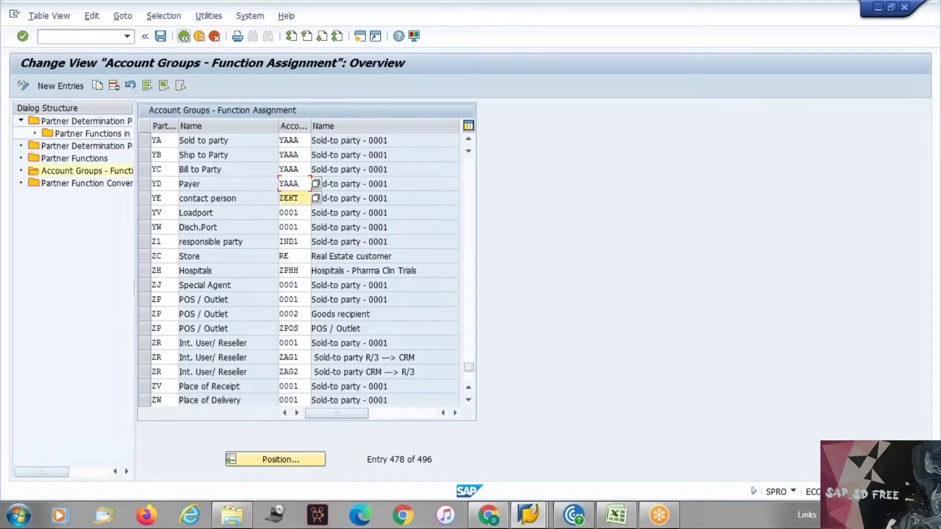
pyautogui.press('BackSpace')
pyautogui.press('BackSpace')
pyautogui.press('BackSpace')
pyautogui.press('BackSpace')
pyautogui.click(293, 211)
pyautogui.click(184, 36)
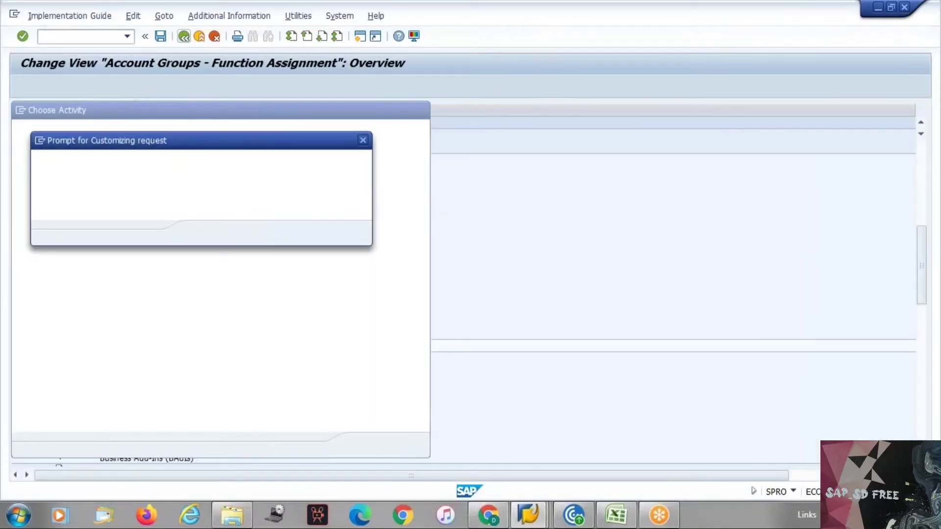
pyautogui.press('Return')
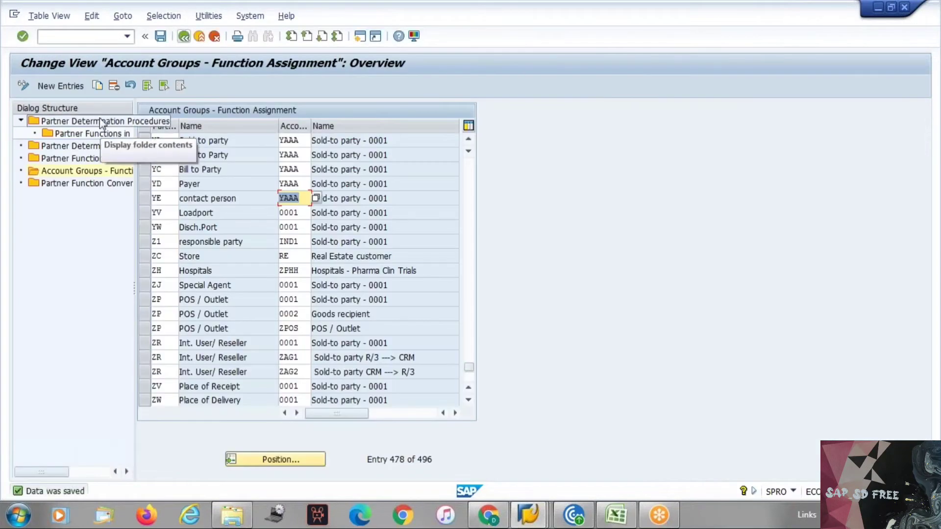
# Change account group YAAA's partner determination procedure from AG to YAAA and save
pyautogui.doubleClick(102, 123)
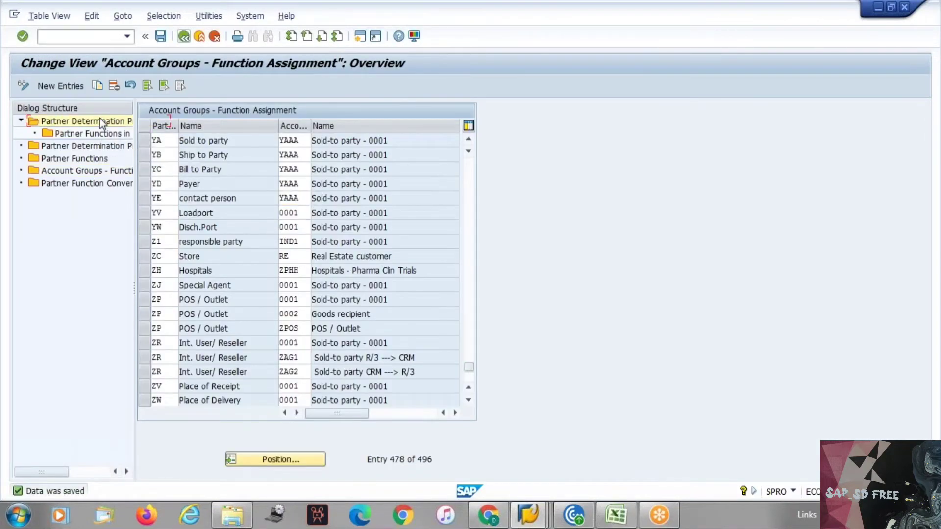
pyautogui.doubleClick(111, 150)
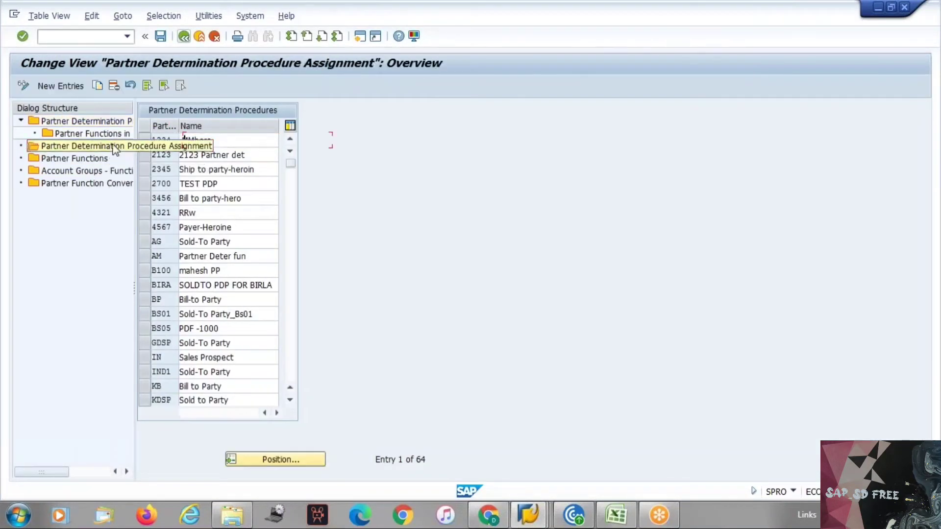
pyautogui.click(281, 463)
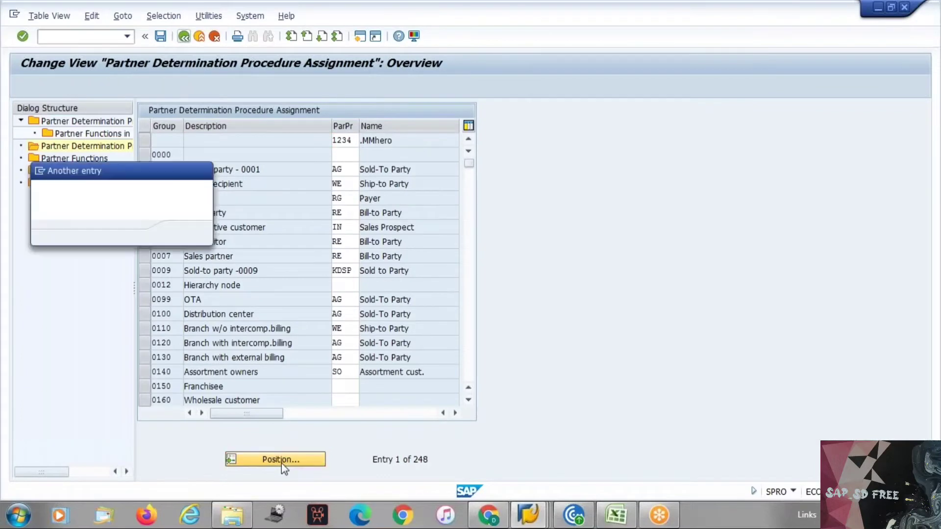
pyautogui.write('yaaa')
pyautogui.press('Return')
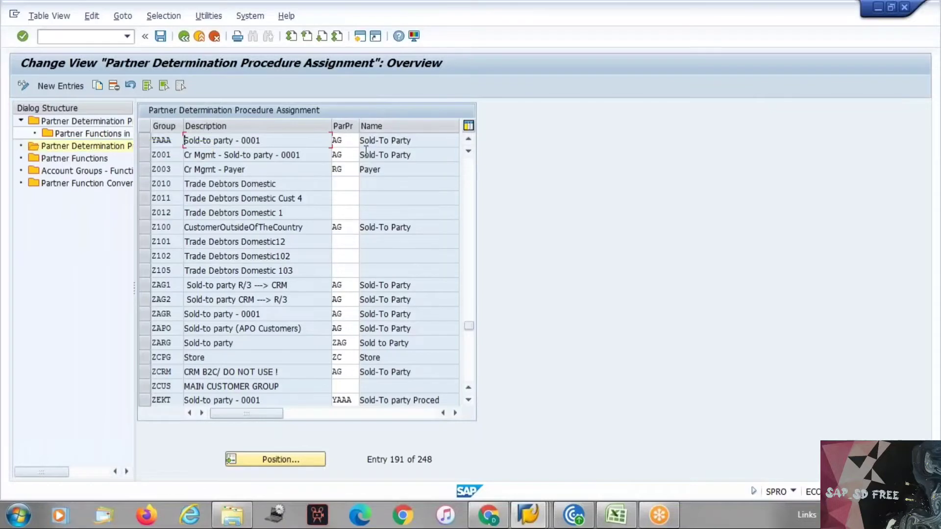
pyautogui.click(350, 141)
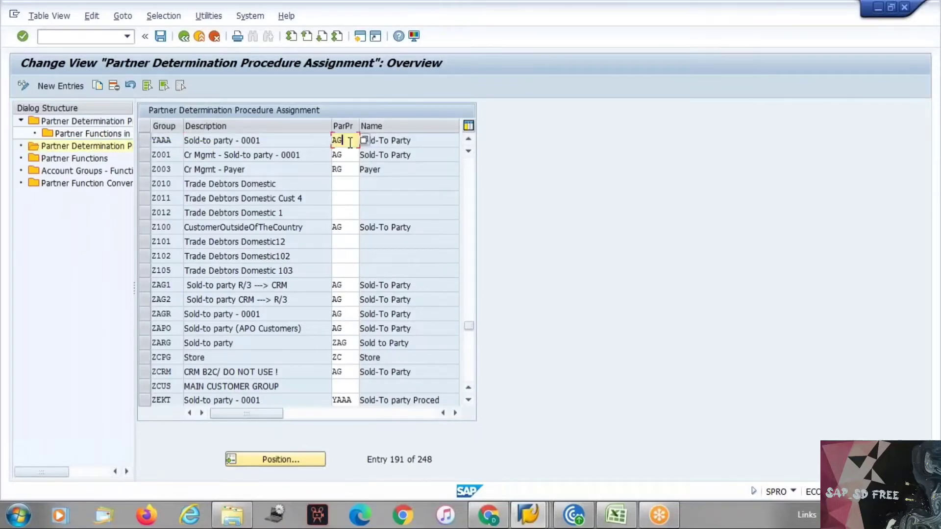
pyautogui.press('BackSpace')
pyautogui.press('BackSpace')
pyautogui.write('yaaa')
pyautogui.press('Return')
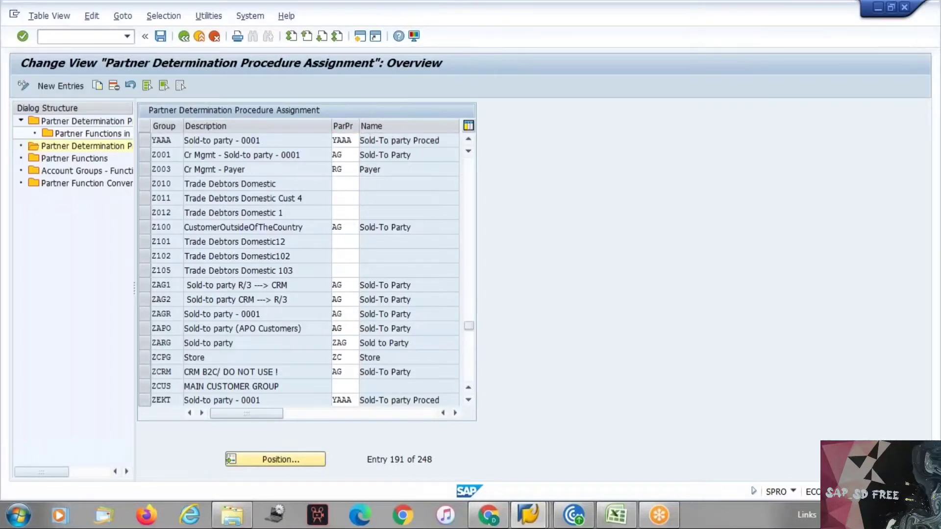
pyautogui.hotkey('ctrl', 's')
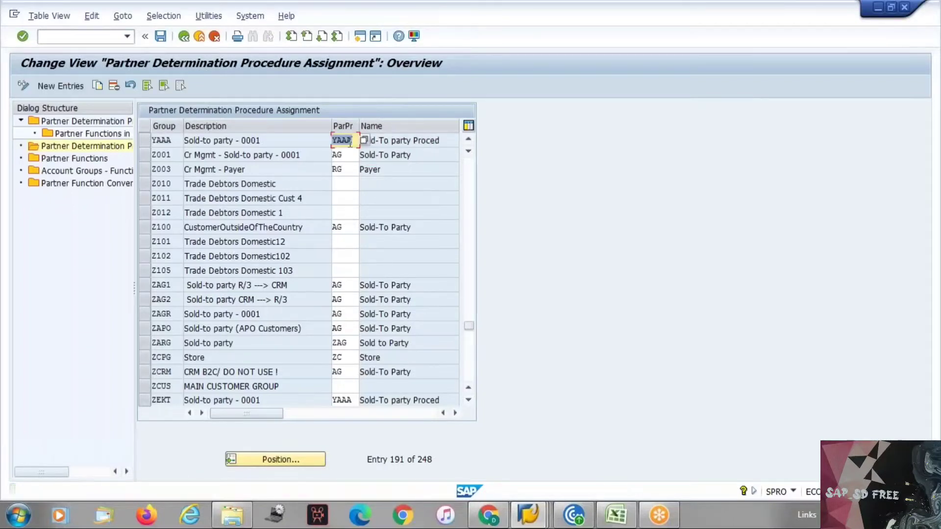
pyautogui.hotkey('alt', 'Tab')
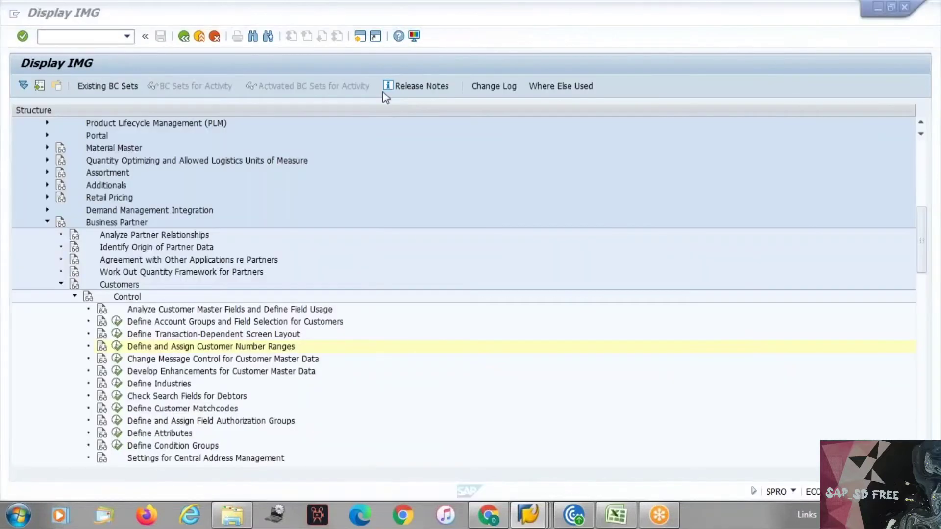
# Start customer creation in a new session with account group YAAA Sold-to party - 0001
pyautogui.click(90, 37)
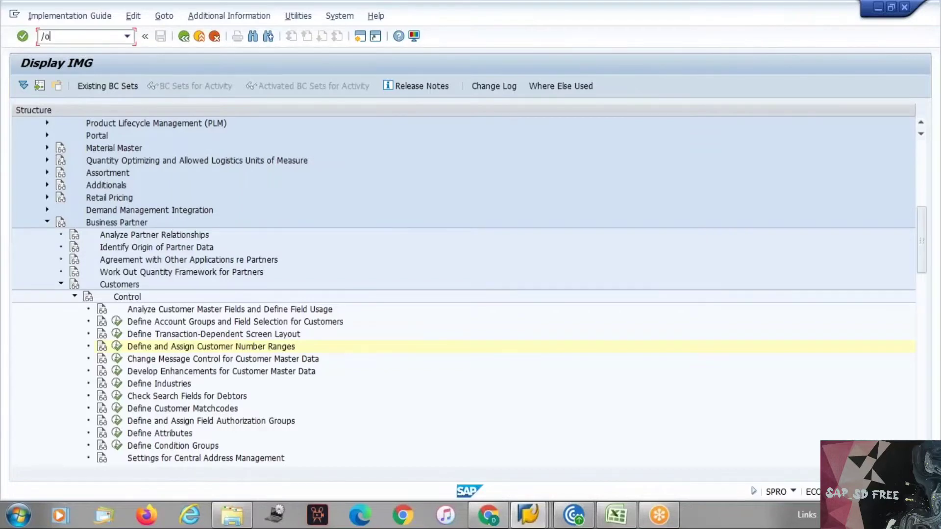
pyautogui.press('Return')
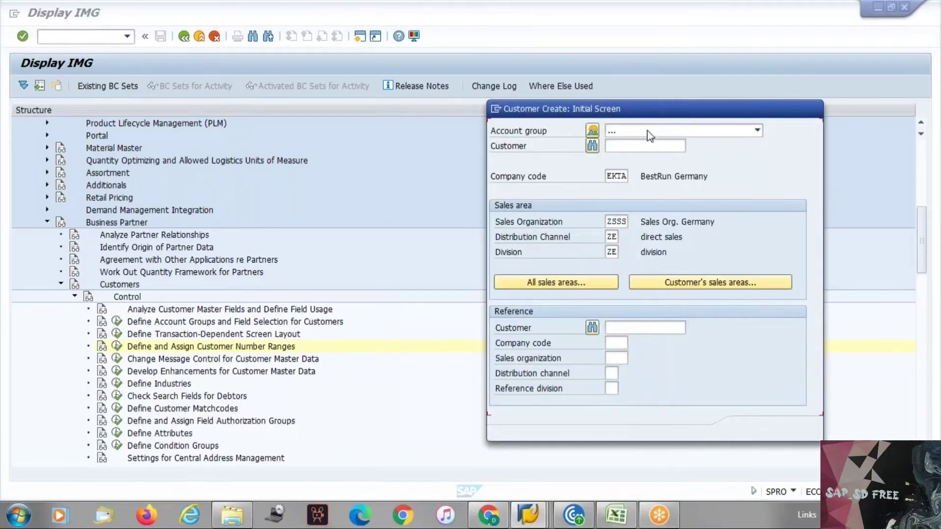
pyautogui.click(650, 132)
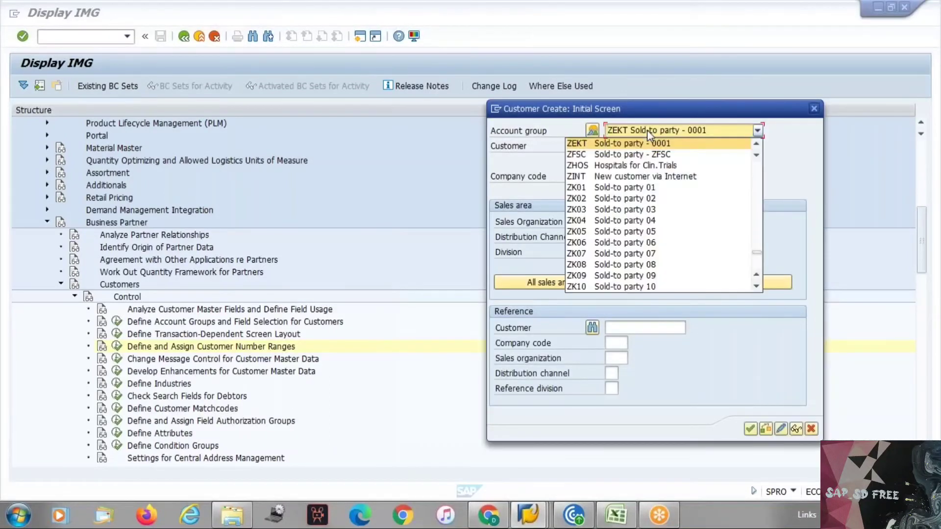
pyautogui.scroll(5, 650, 133)
pyautogui.click(650, 143)
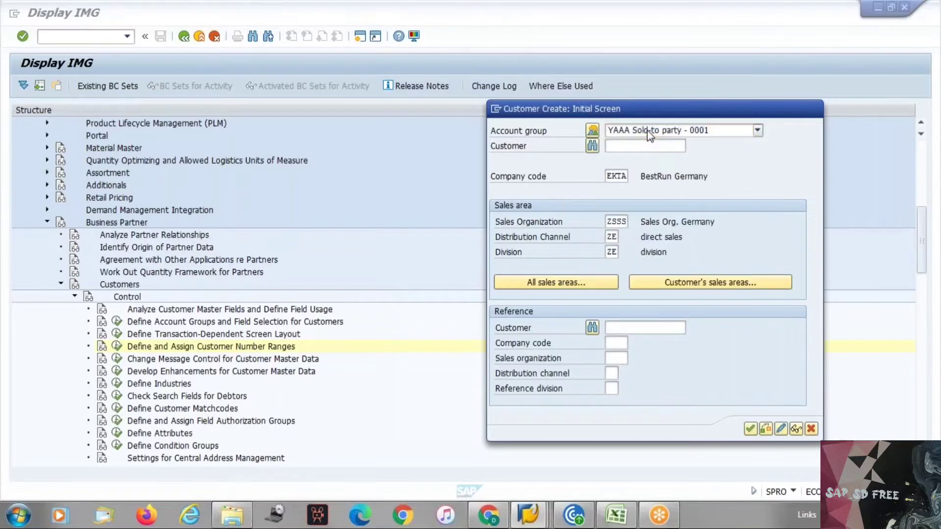
pyautogui.press('Return')
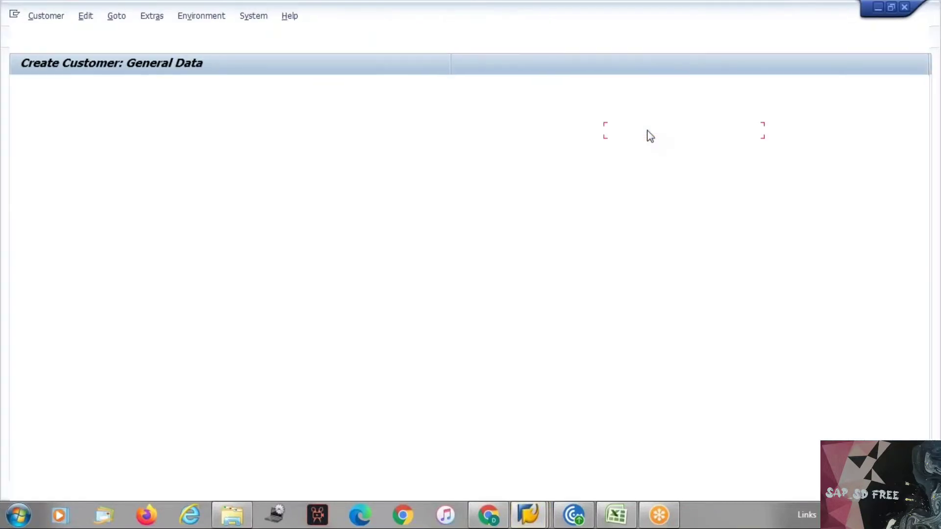
pyautogui.press('Return')
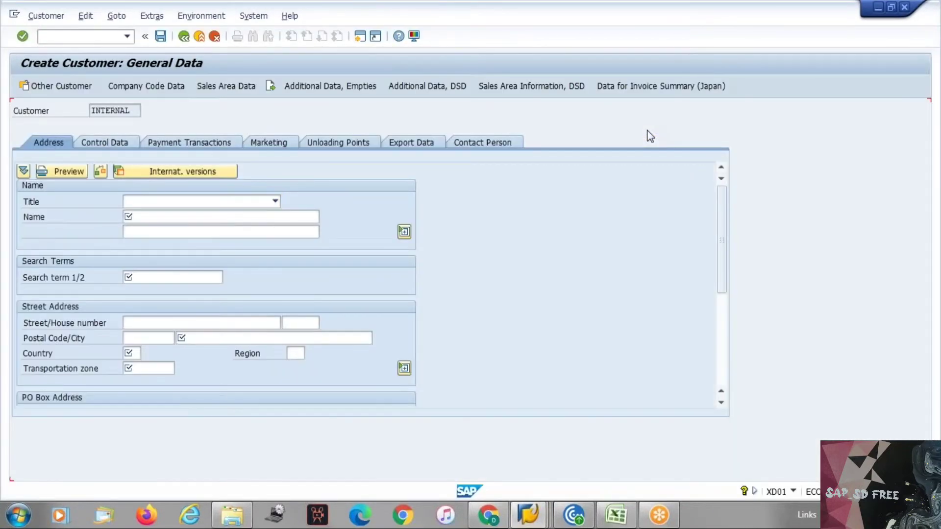
pyautogui.press('Return')
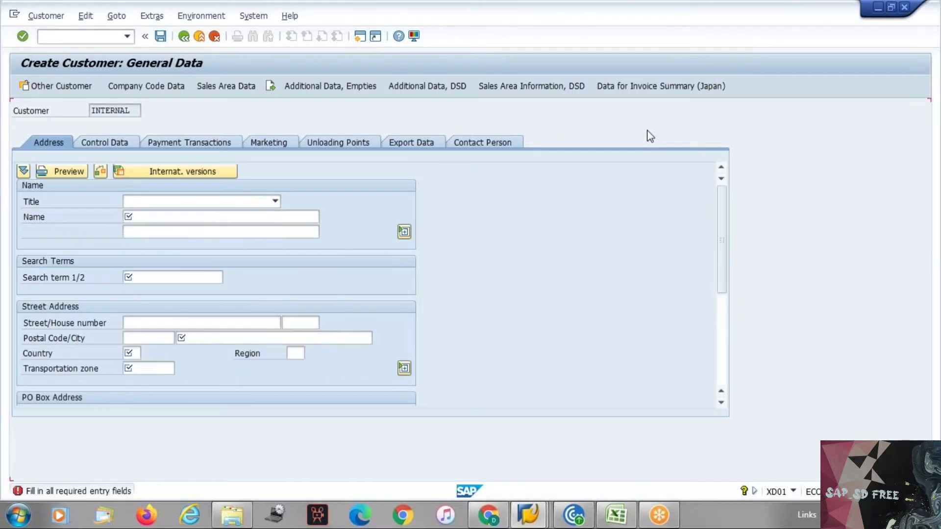
pyautogui.press('Down')
pyautogui.press('Return')
pyautogui.press('Down')
pyautogui.press('Return')
pyautogui.press('Return')
pyautogui.press('Down')
pyautogui.press('Return')
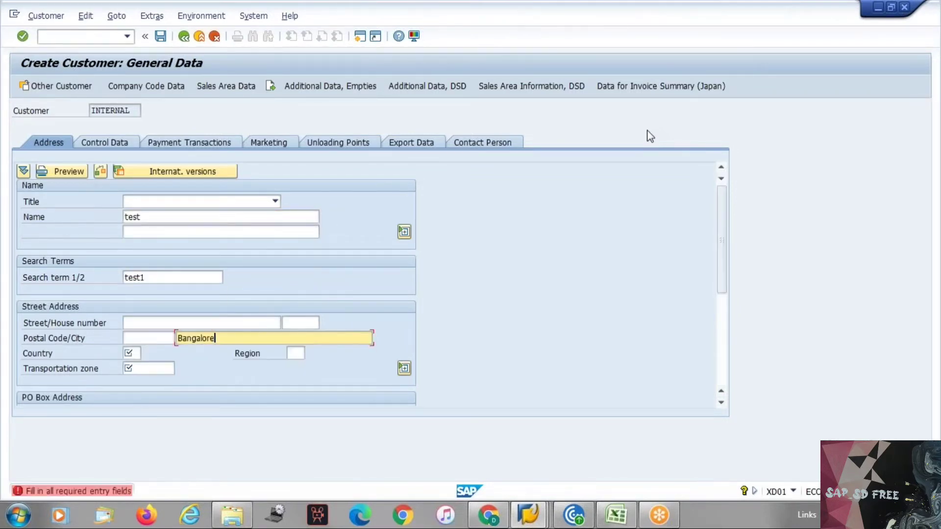
pyautogui.press('Return')
pyautogui.press('Down')
pyautogui.press('Return')
pyautogui.press('Return')
pyautogui.press('Down')
pyautogui.press('Return')
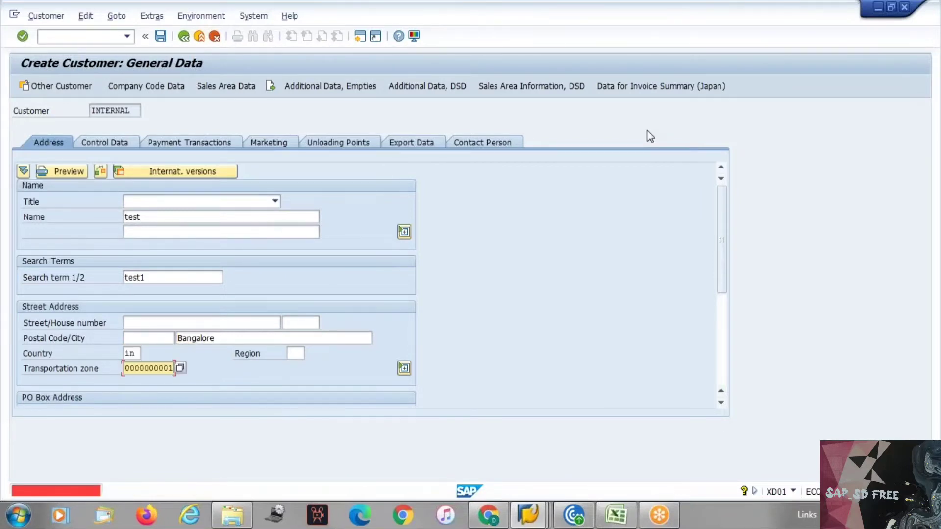
pyautogui.press('Return')
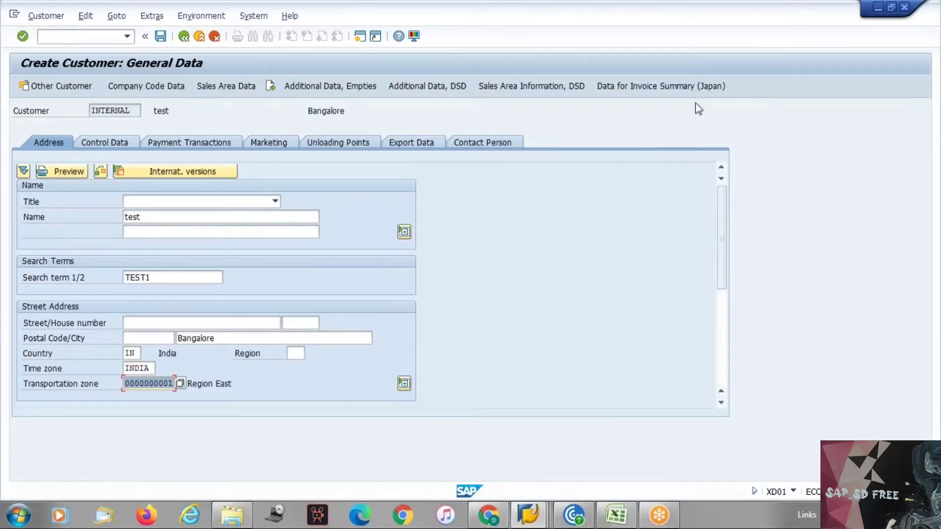
# Set reconciliation account 140000 and shipping condition 01 (As soon as possible)
pyautogui.click(137, 85)
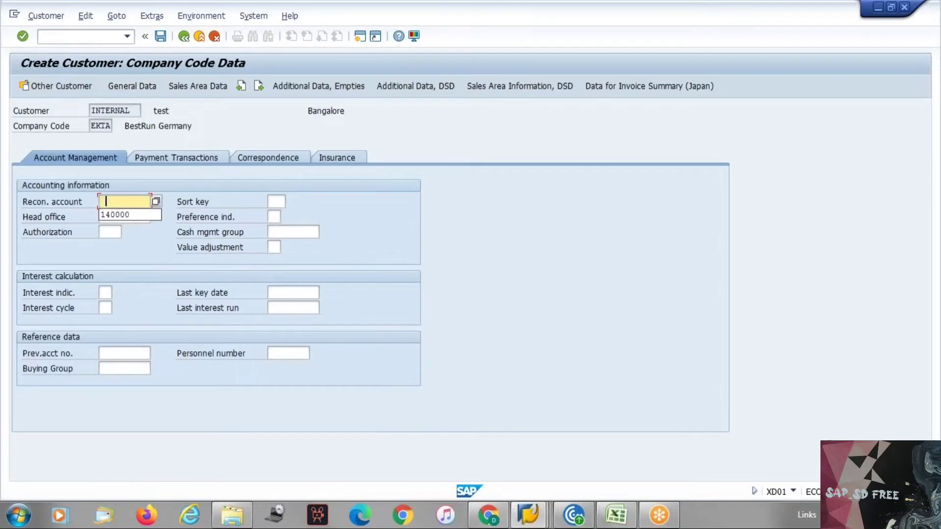
pyautogui.press('Down')
pyautogui.press('Return')
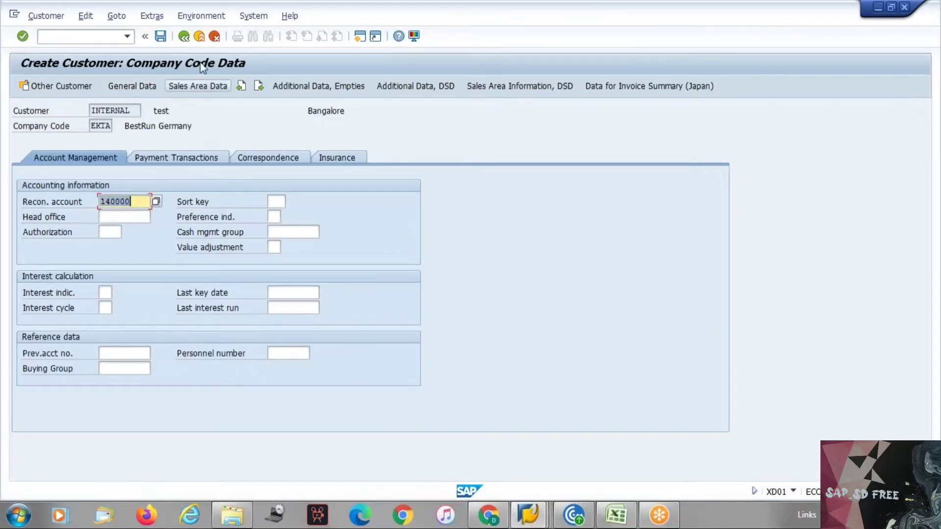
pyautogui.press('Return')
pyautogui.click(202, 86)
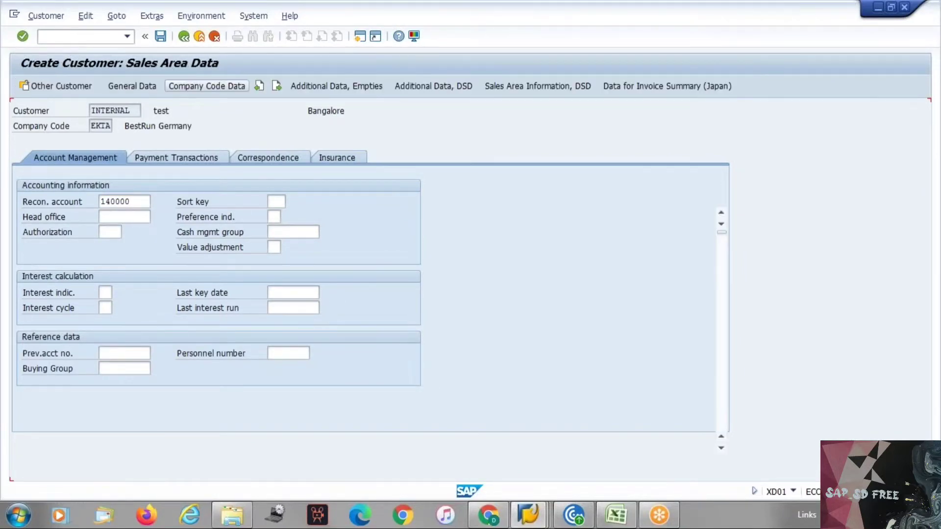
pyautogui.click(84, 188)
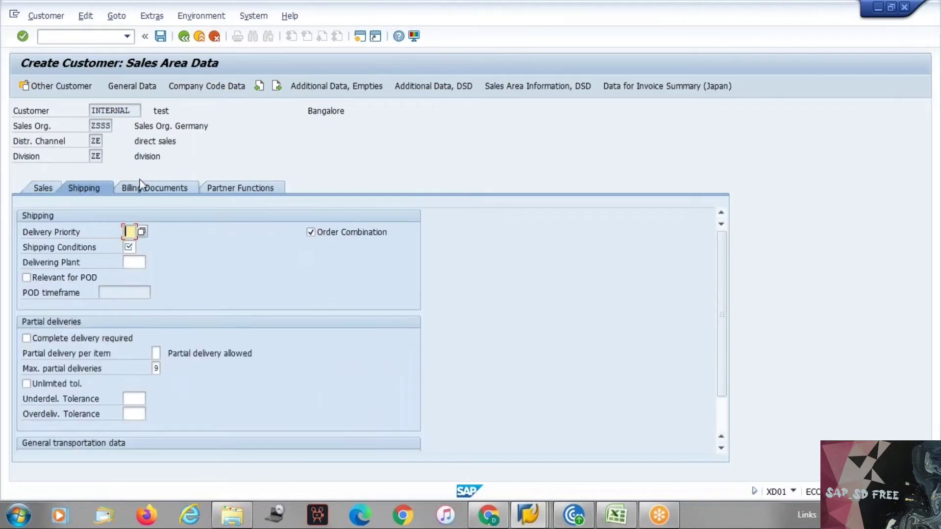
pyautogui.press('Return')
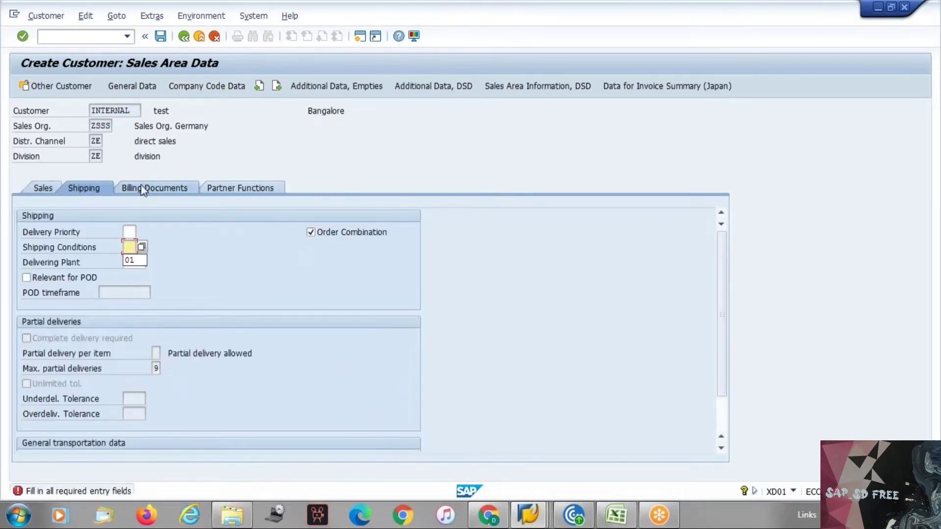
pyautogui.write('01')
pyautogui.press('Return')
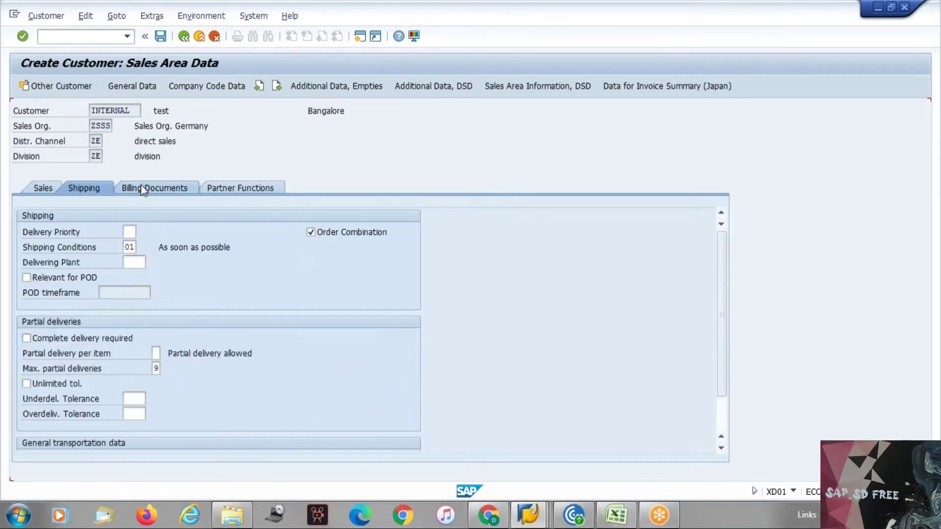
# Set all three tax classifications to 1 and save the new customer
pyautogui.click(143, 188)
pyautogui.press('Return')
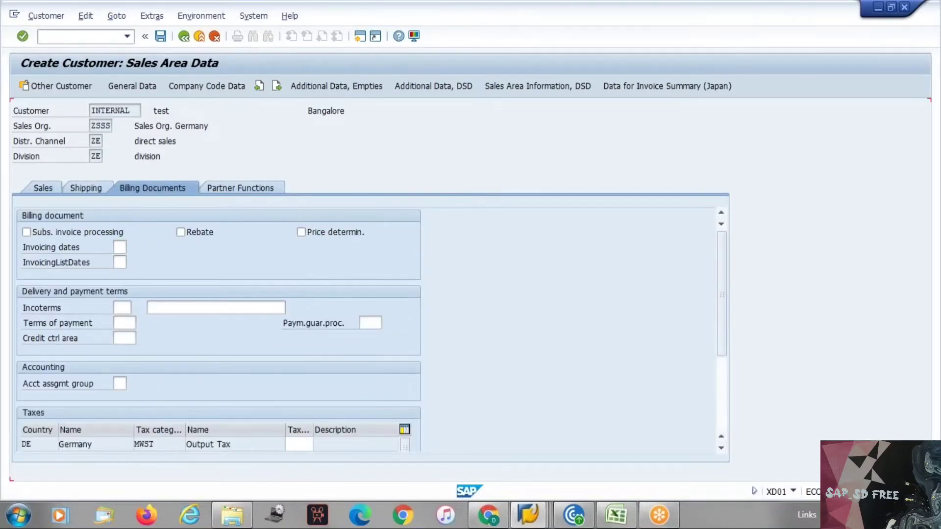
pyautogui.write('1')
pyautogui.press('Return')
pyautogui.write('1')
pyautogui.press('Return')
pyautogui.write('1')
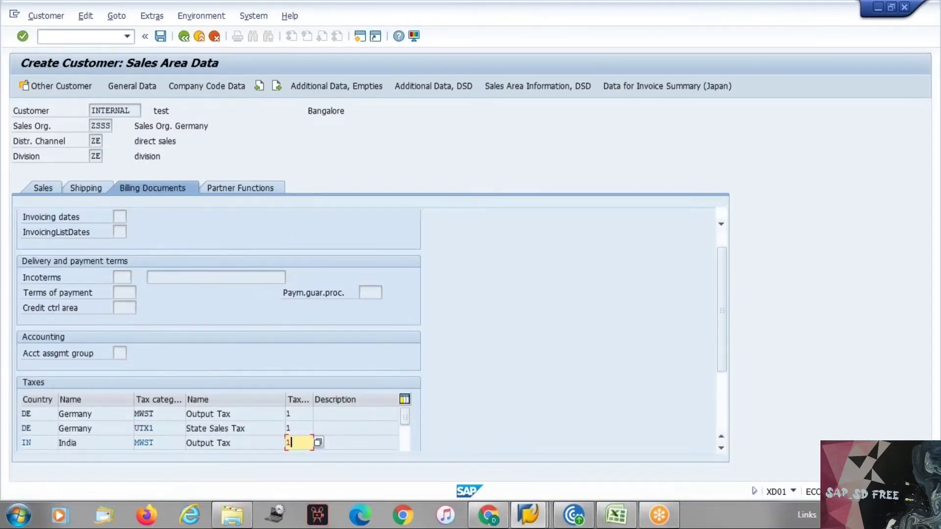
pyautogui.press('Return')
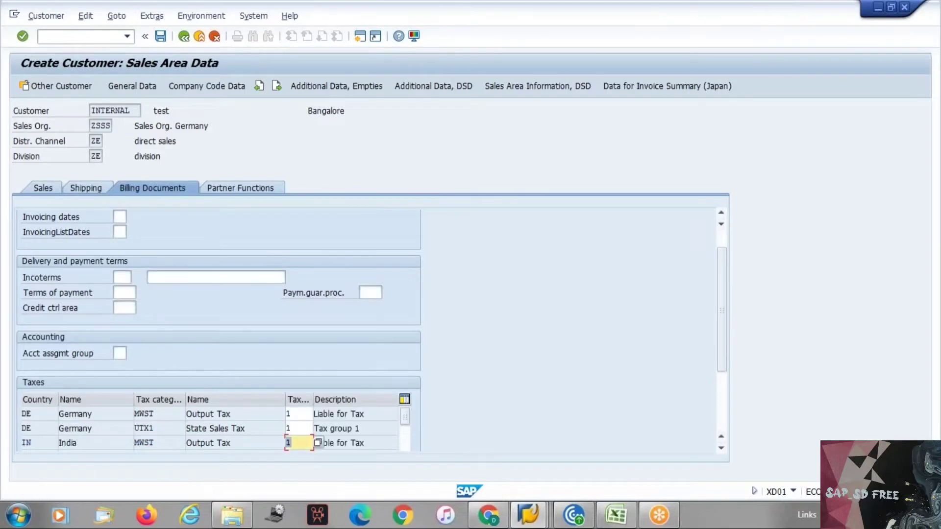
pyautogui.click(240, 188)
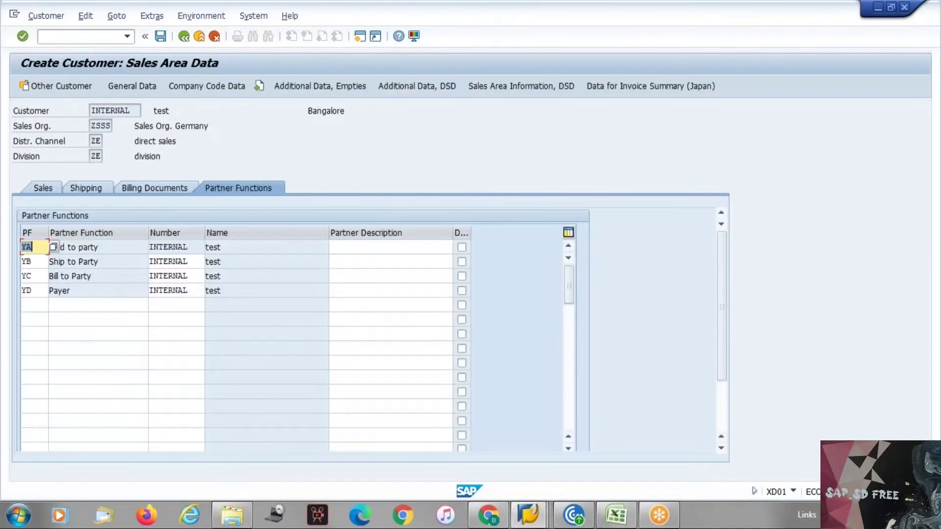
pyautogui.click(161, 36)
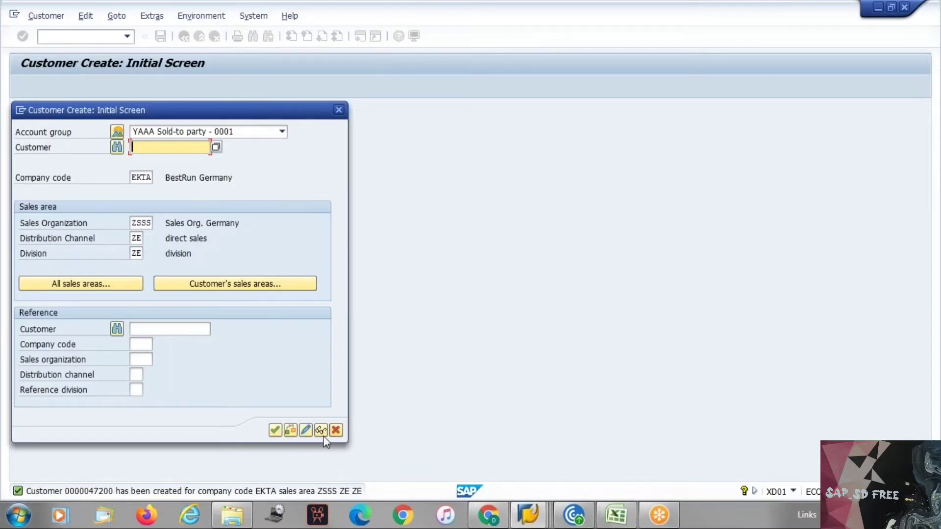
pyautogui.click(336, 431)
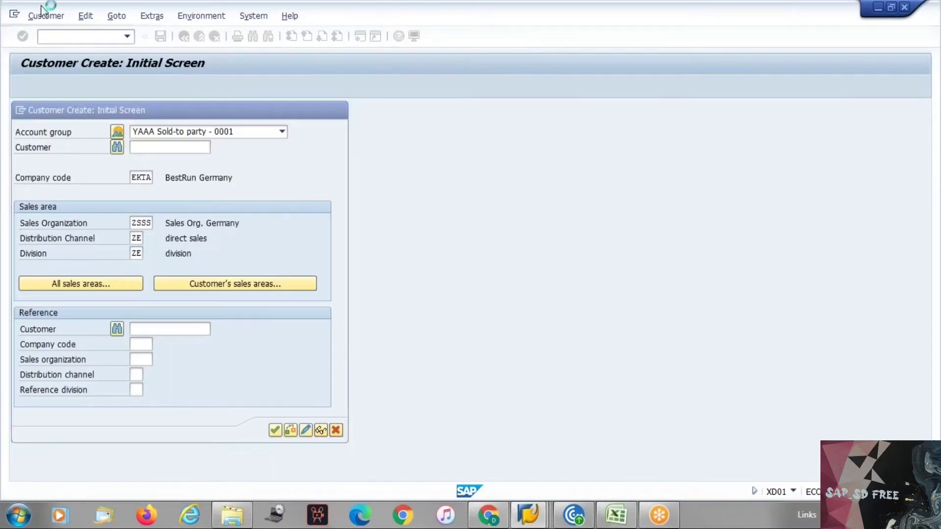
# Open the saved customer in Change Customer for company code EKTA, sales area ZSSS / ZE / ZE
pyautogui.click(36, 16)
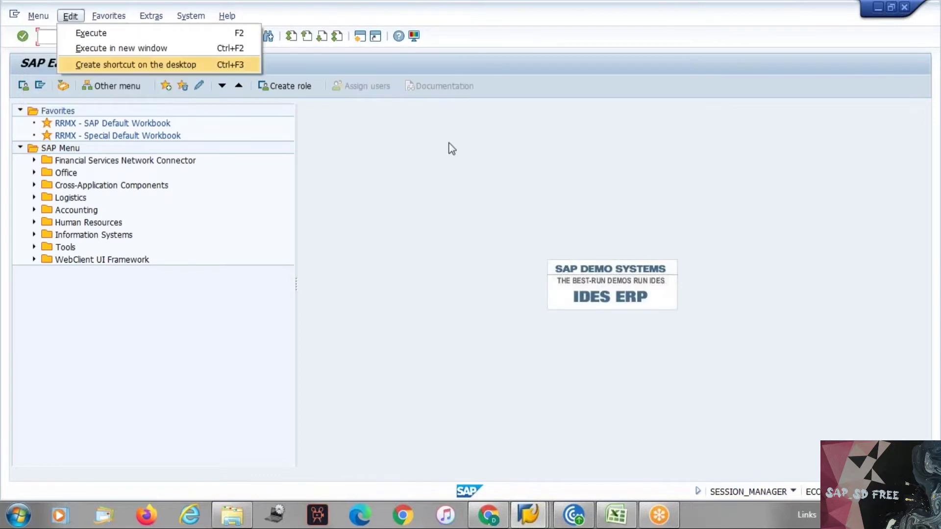
pyautogui.click(158, 68)
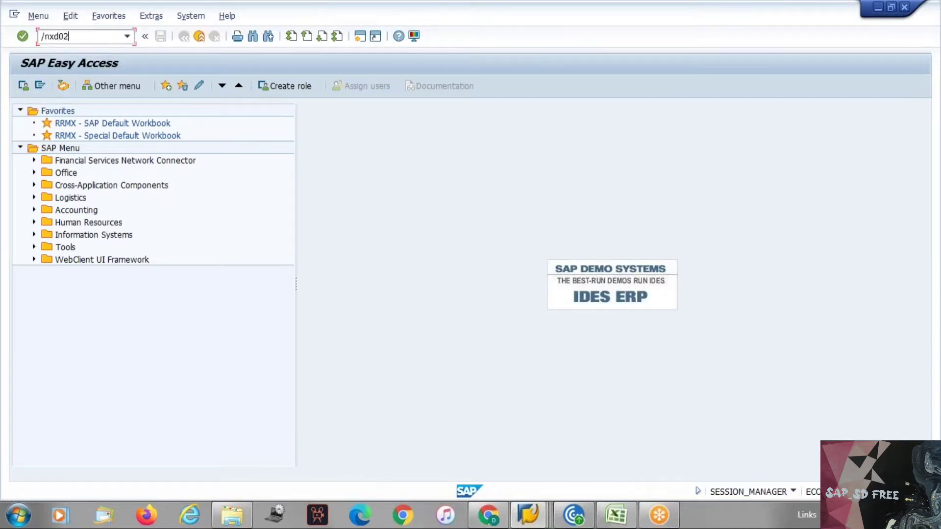
pyautogui.press('Return')
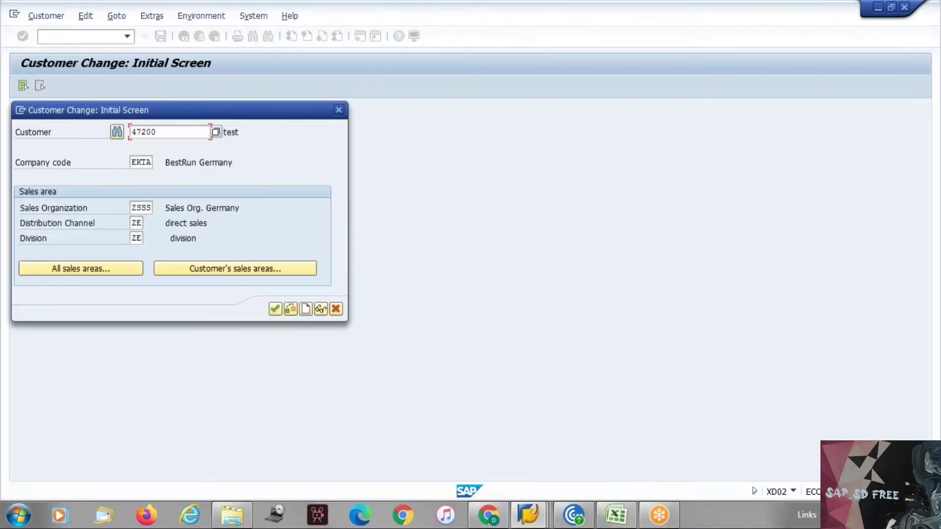
pyautogui.press('Return')
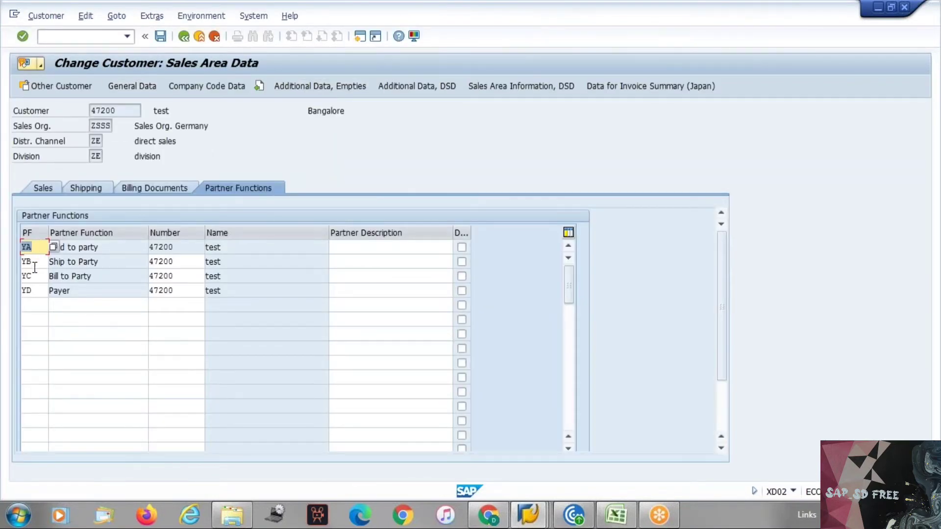
# Try adding partner function YE with the customer's own number, which SAP rejects
pyautogui.click(41, 304)
pyautogui.write('ye')
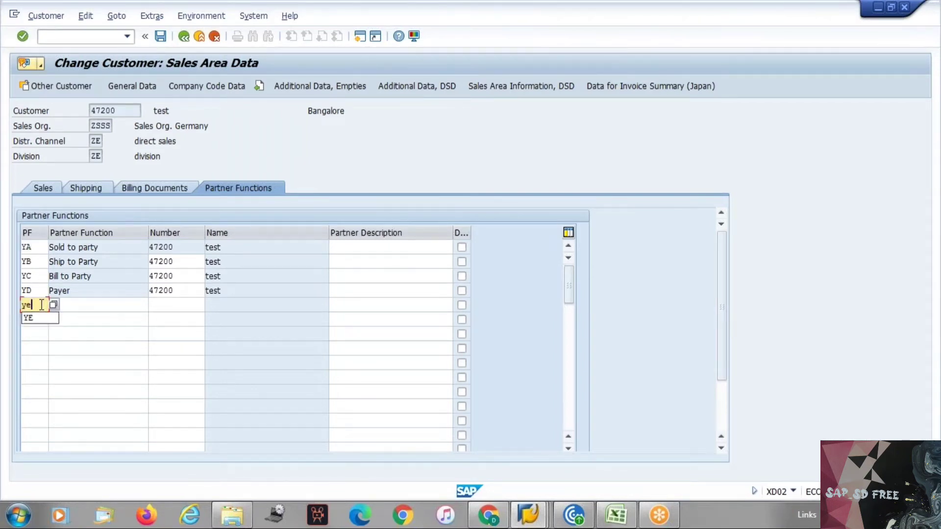
pyautogui.press('Return')
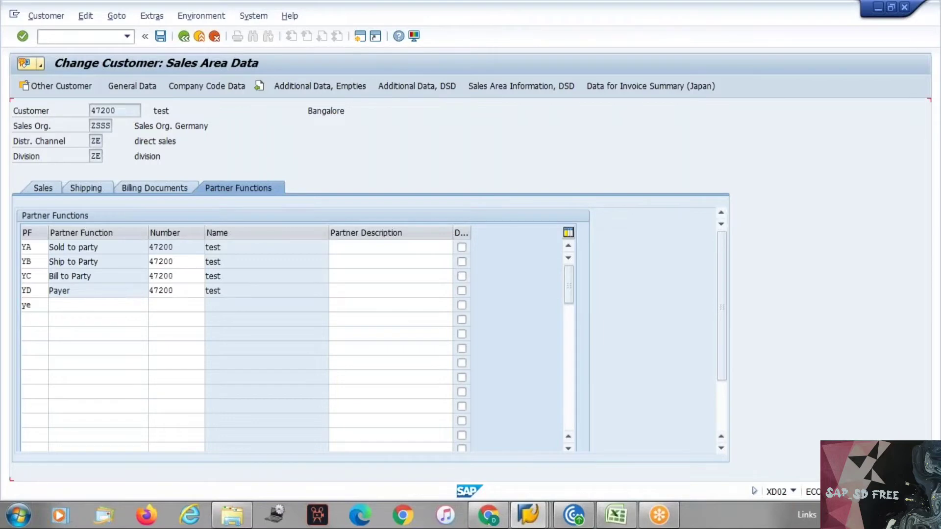
pyautogui.press('Return')
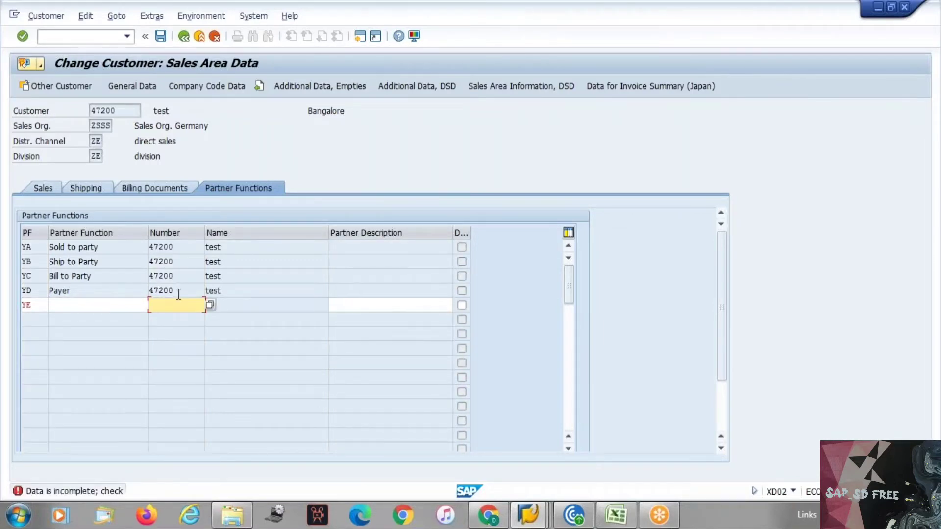
pyautogui.moveTo(179, 291); pyautogui.dragTo(144, 291)
pyautogui.hotkey('ctrl', 'c')
pyautogui.click(153, 305)
pyautogui.hotkey('ctrl', 'v')
pyautogui.press('Return')
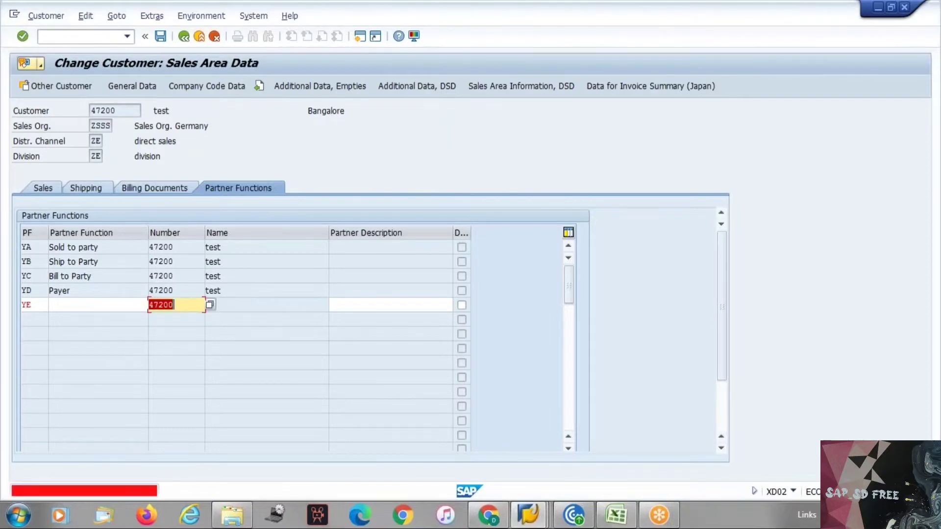
pyautogui.press('BackSpace')
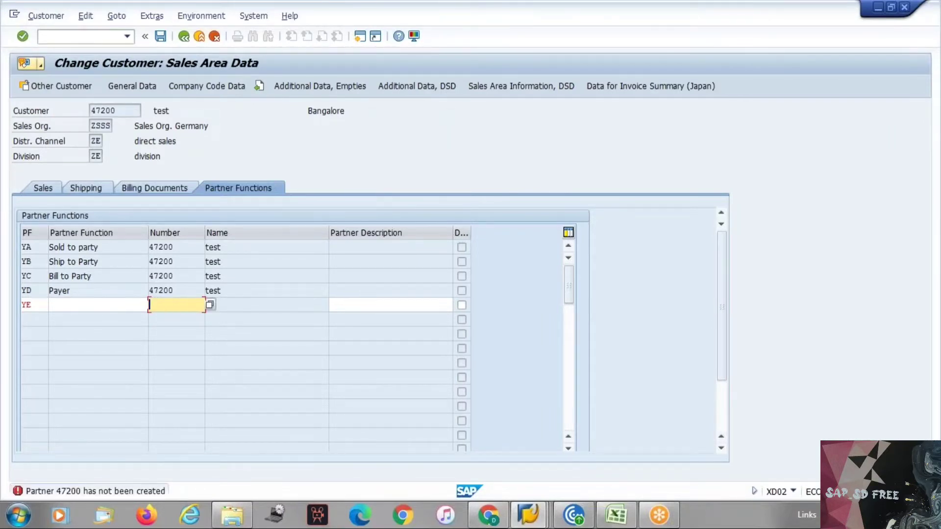
pyautogui.click(28, 306)
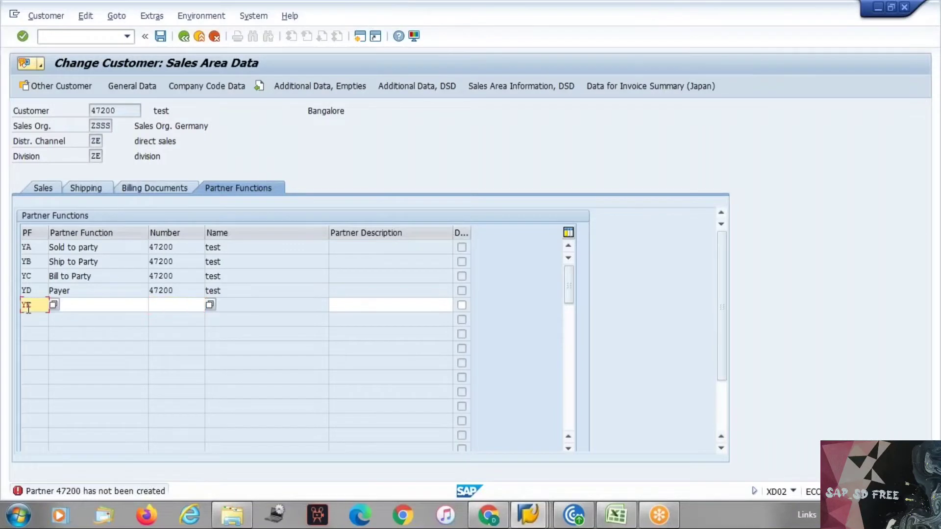
# Discard the unsaved changes and reopen the customer for changing
pyautogui.click(216, 37)
pyautogui.click(197, 284)
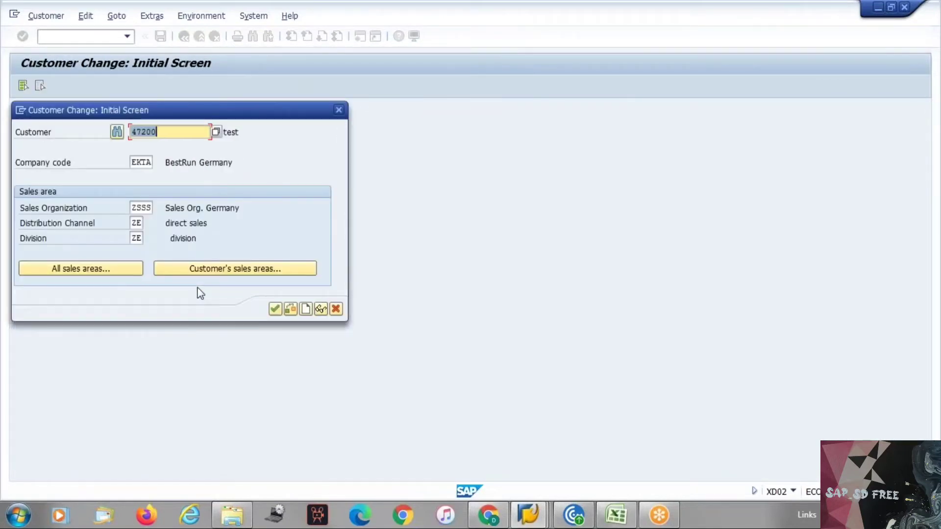
pyautogui.press('Return')
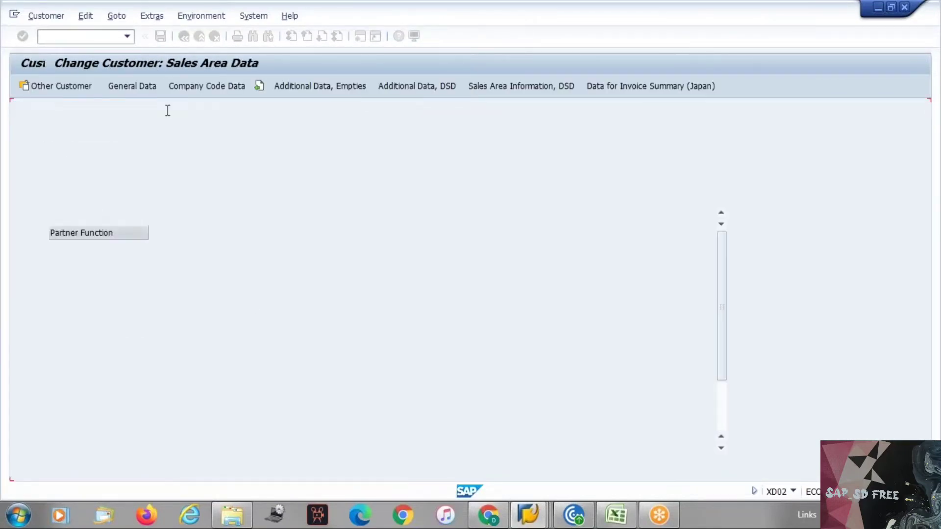
# Add a contact person on the General Data contact list with last and first name
pyautogui.click(140, 88)
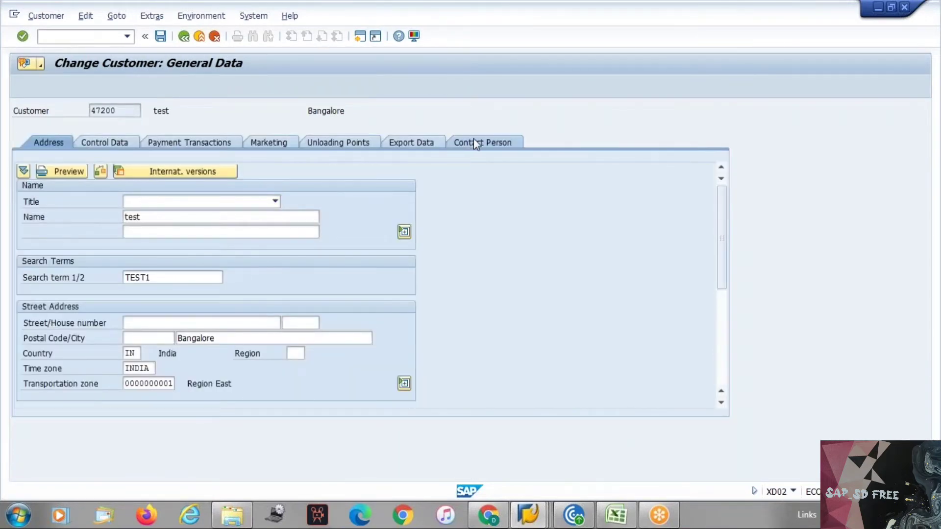
pyautogui.click(474, 142)
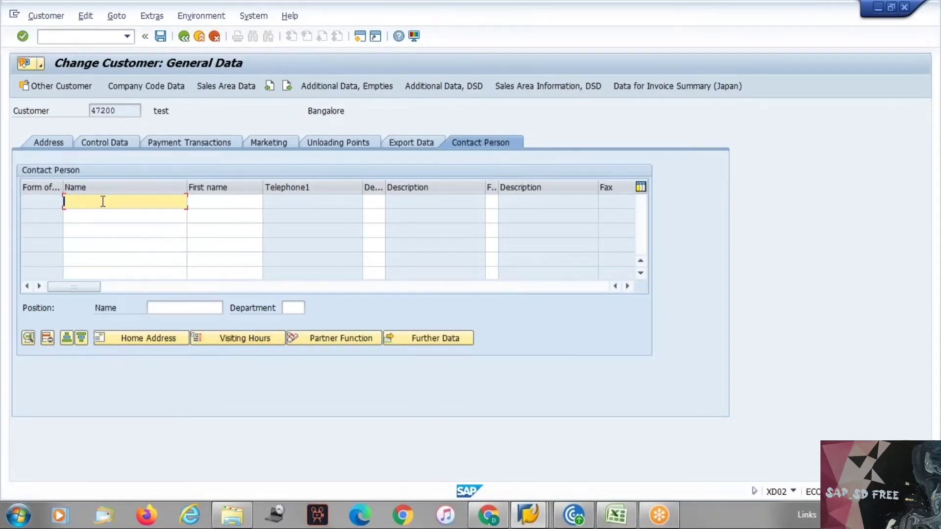
pyautogui.press('Tab')
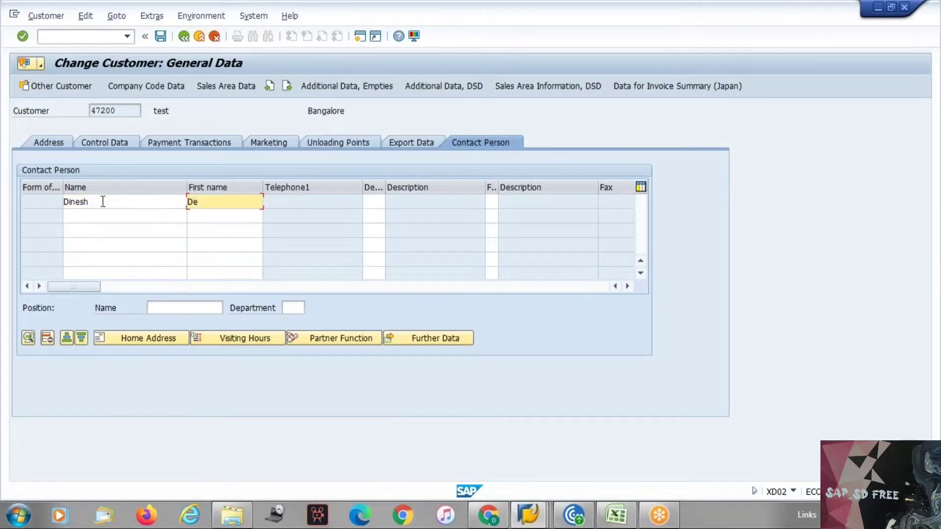
pyautogui.press('Return')
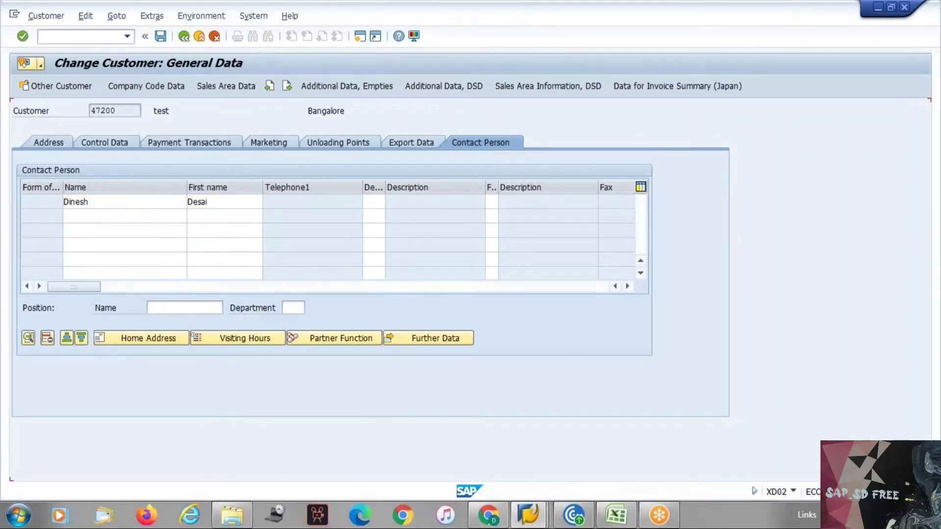
# Set the contact's home address country to IN and save the customer changes
pyautogui.click(144, 333)
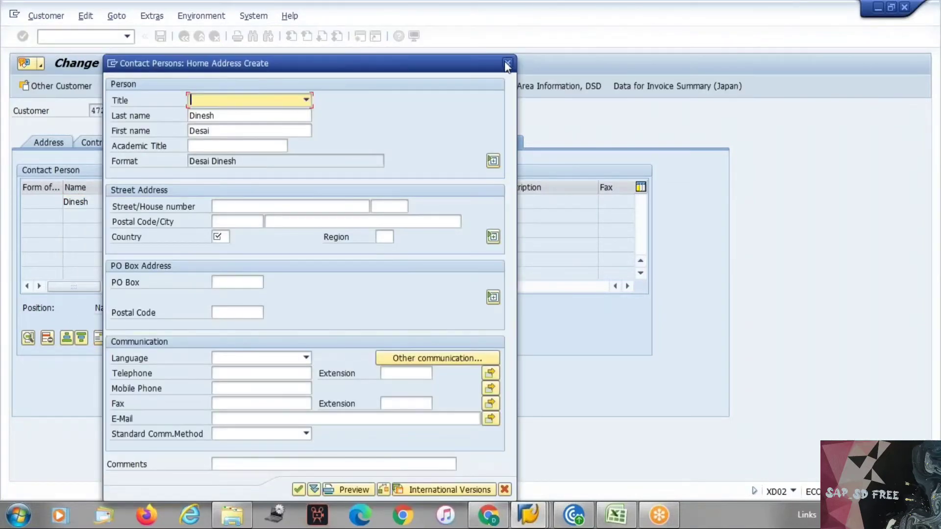
pyautogui.click(507, 64)
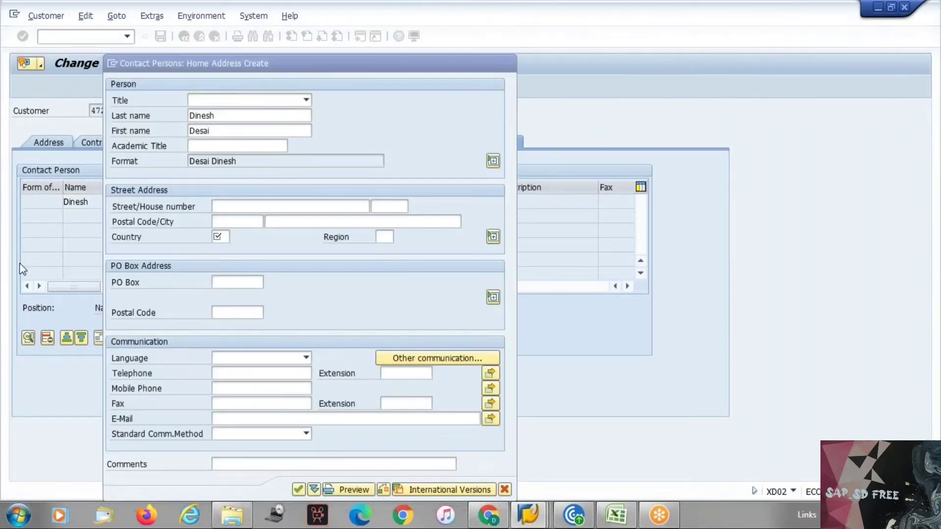
pyautogui.click(148, 338)
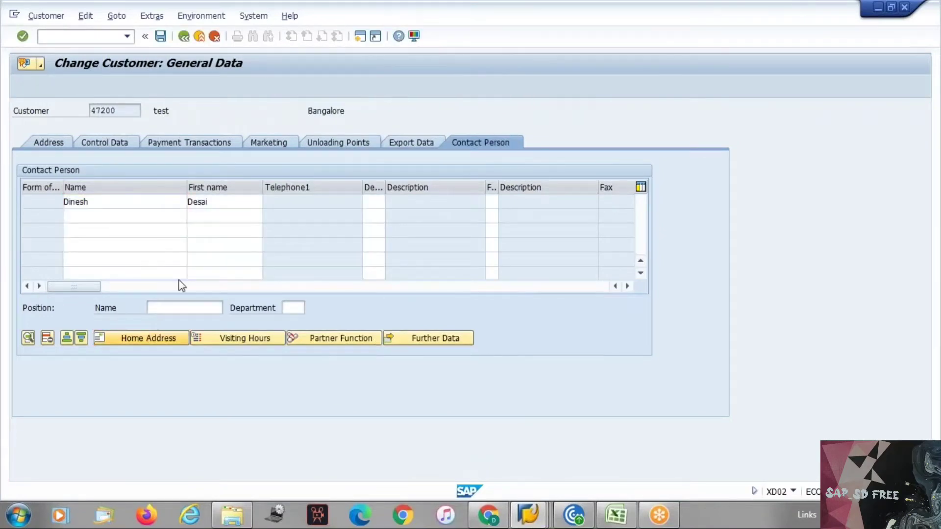
pyautogui.write('IN')
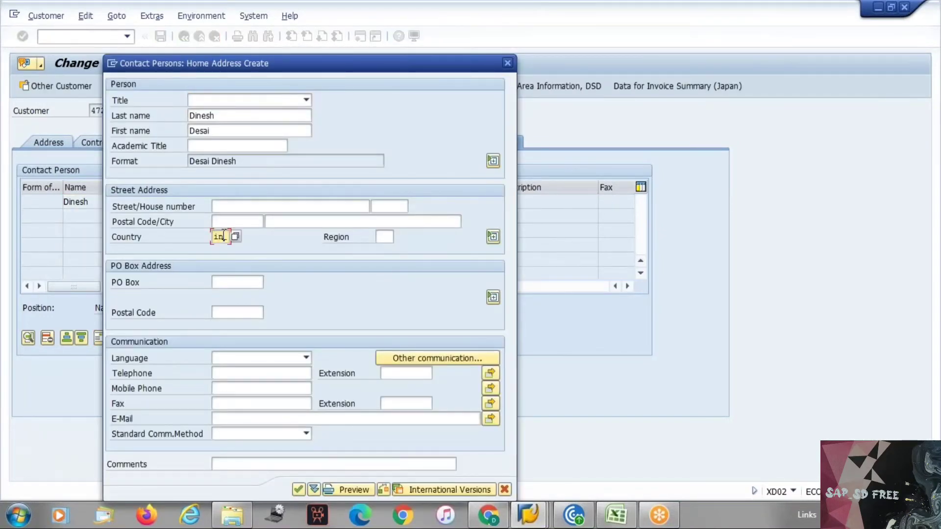
pyautogui.click(507, 62)
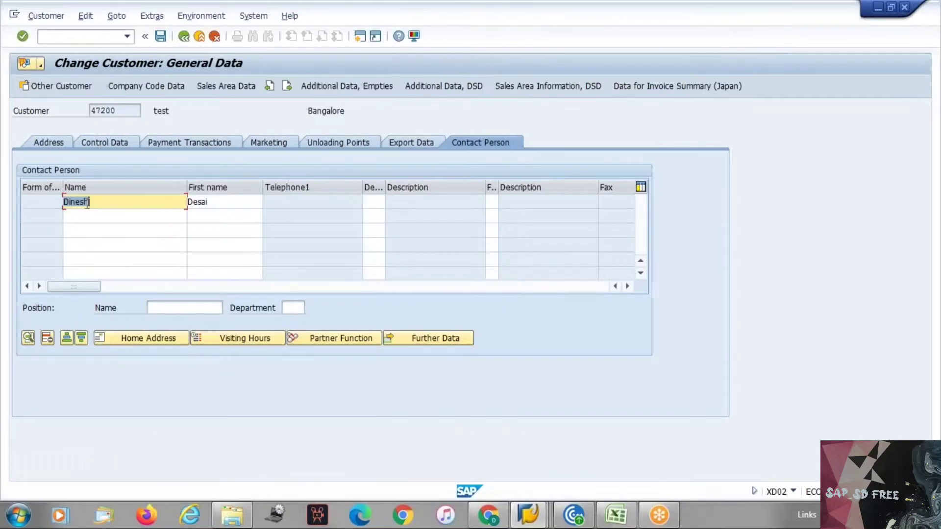
pyautogui.click(28, 338)
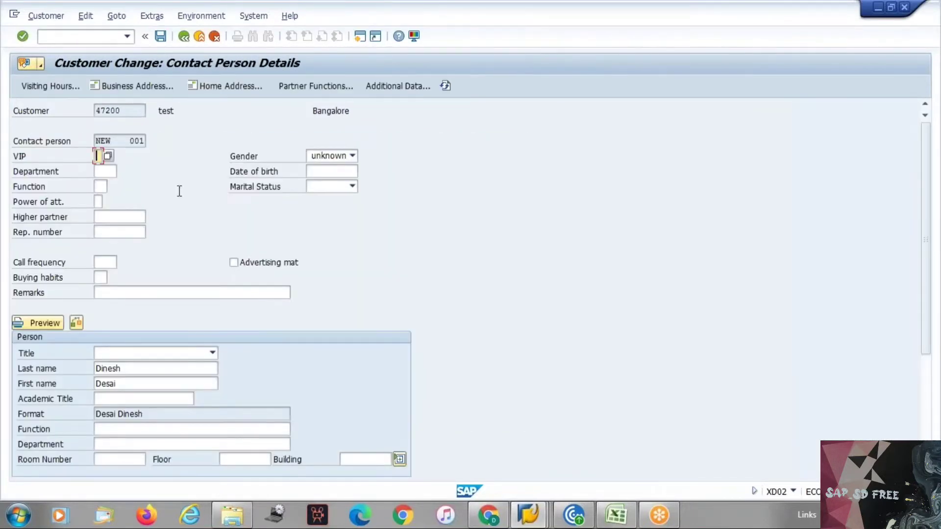
pyautogui.scroll(-3, 195, 264)
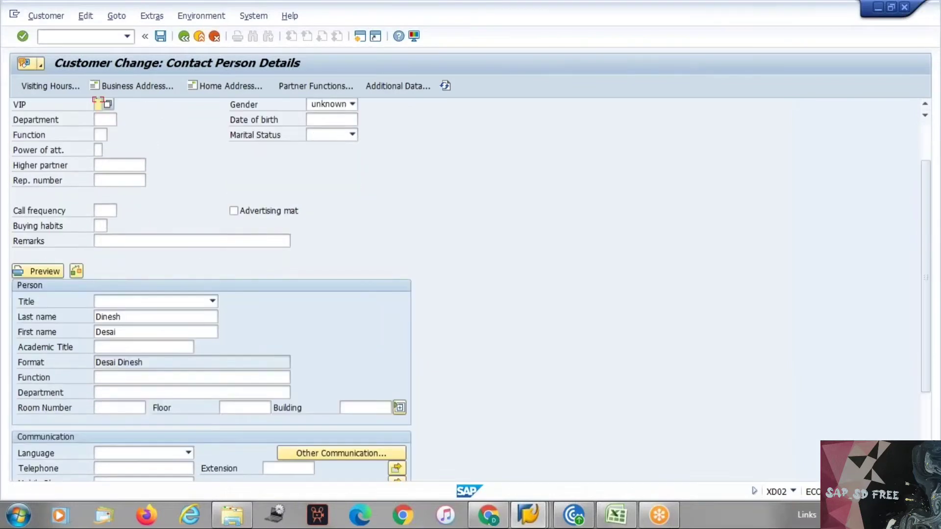
pyautogui.scroll(-1, 211, 285)
pyautogui.scroll(3, 211, 289)
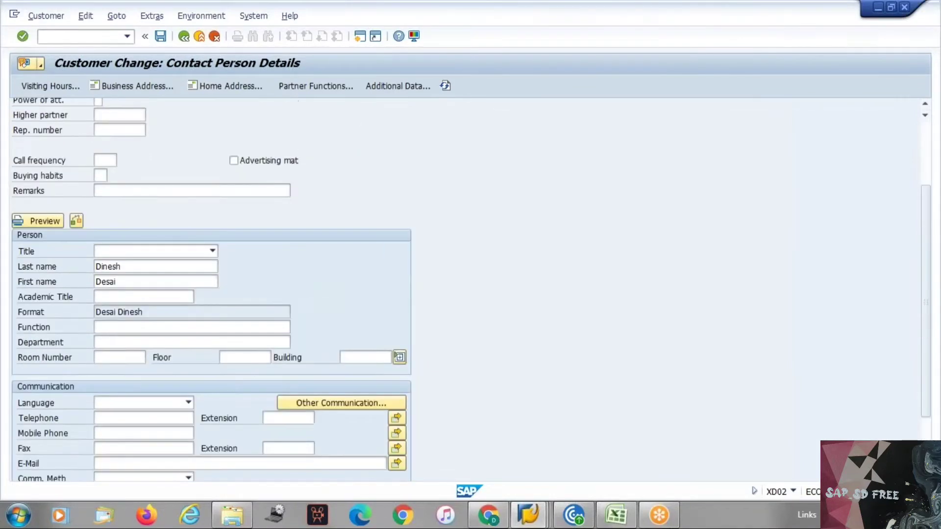
pyautogui.hotkey('ctrl', 's')
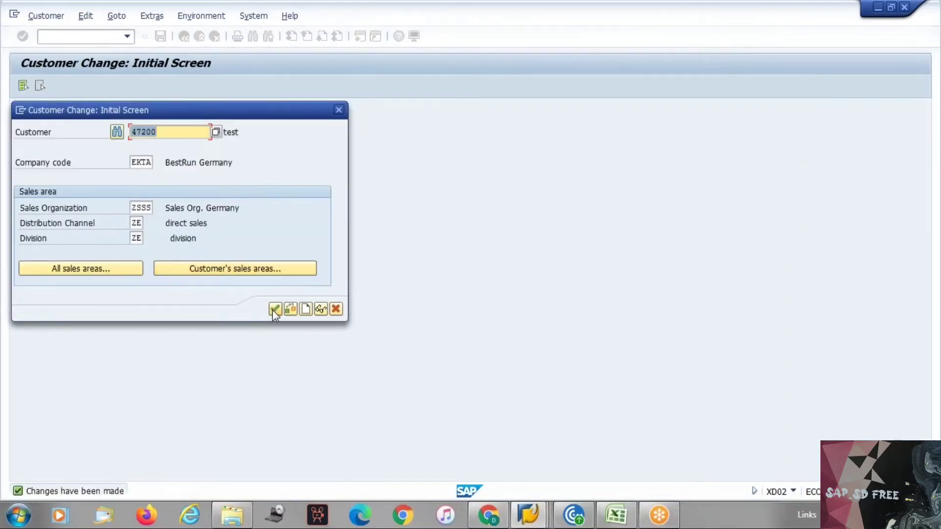
pyautogui.click(275, 308)
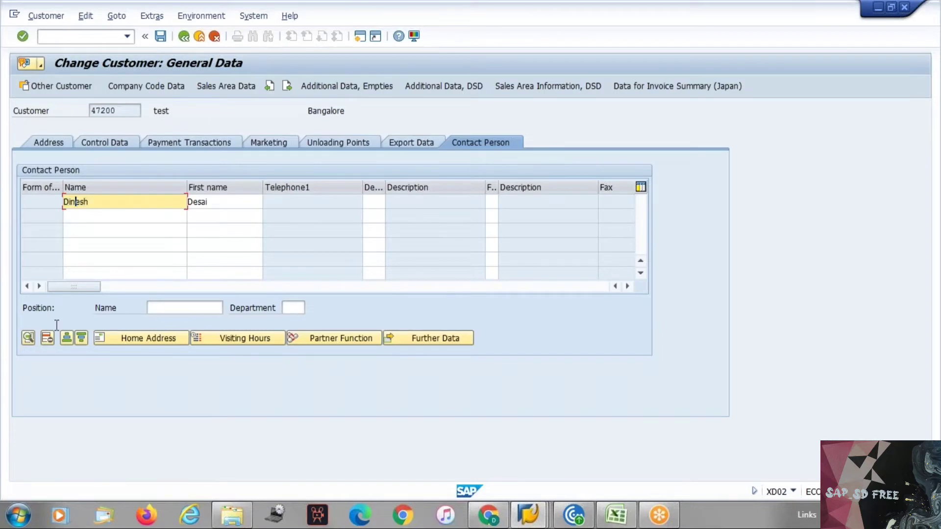
# Open the contact person's details, set Gender to 1 Male, and copy the contact number
pyautogui.click(30, 338)
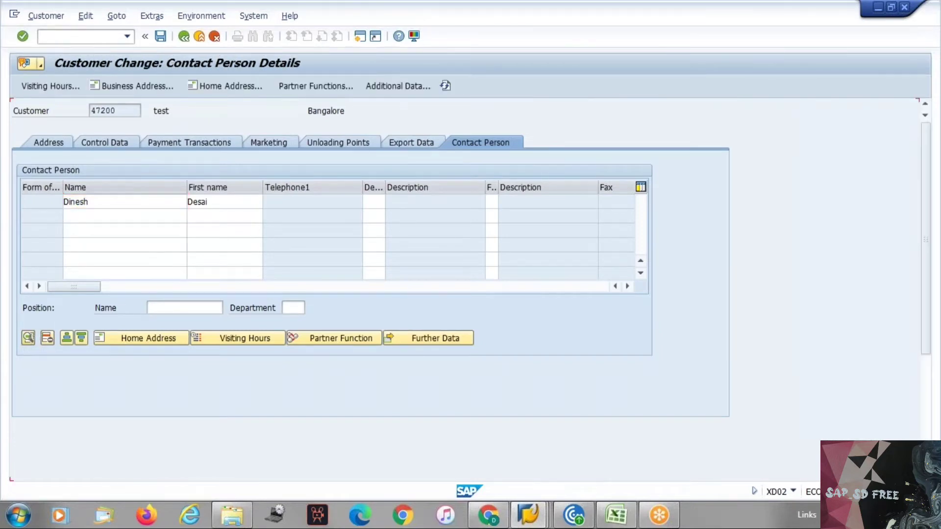
pyautogui.moveTo(113, 141); pyautogui.dragTo(150, 141)
pyautogui.hotkey('ctrl', 'c')
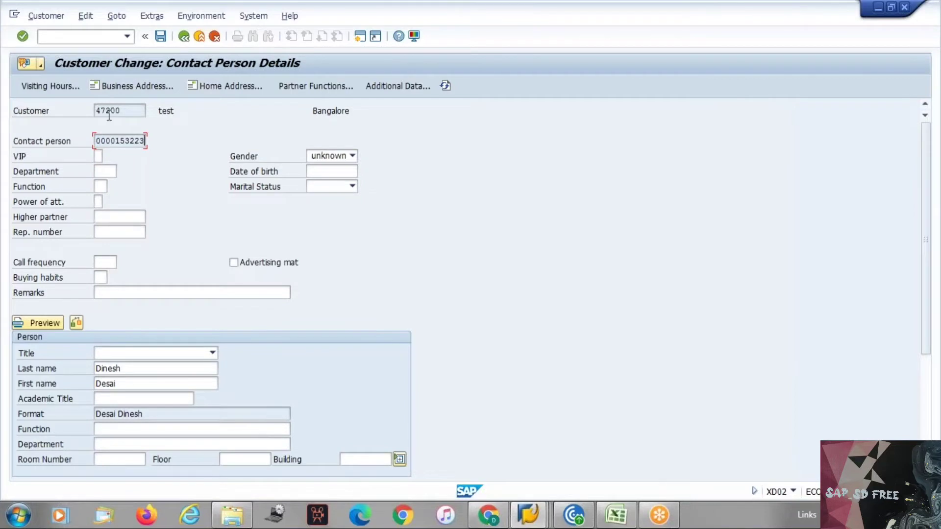
pyautogui.click(328, 160)
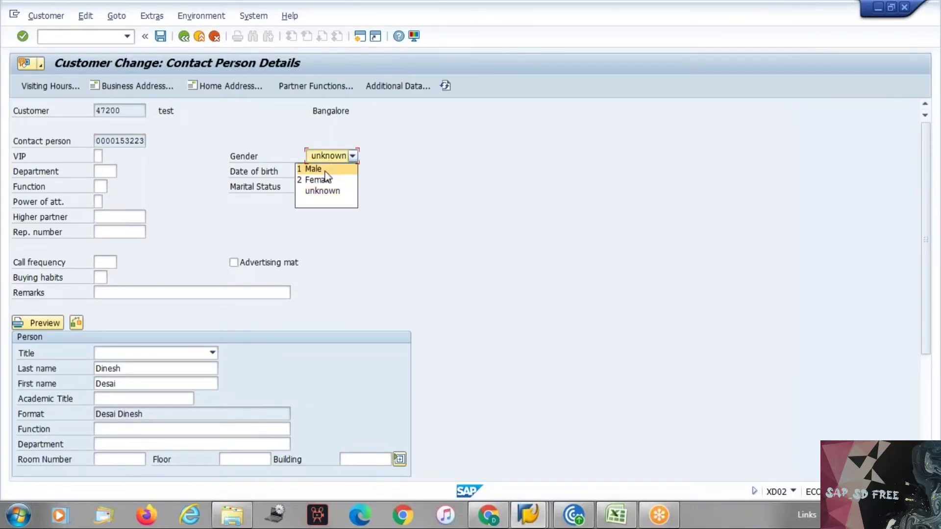
pyautogui.click(324, 166)
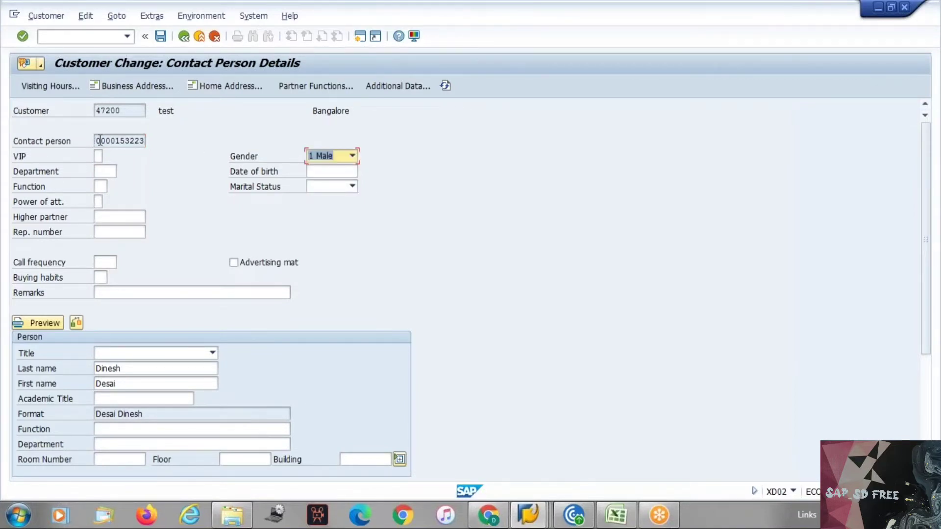
pyautogui.moveTo(98, 141); pyautogui.dragTo(147, 141)
pyautogui.hotkey('ctrl', 'c')
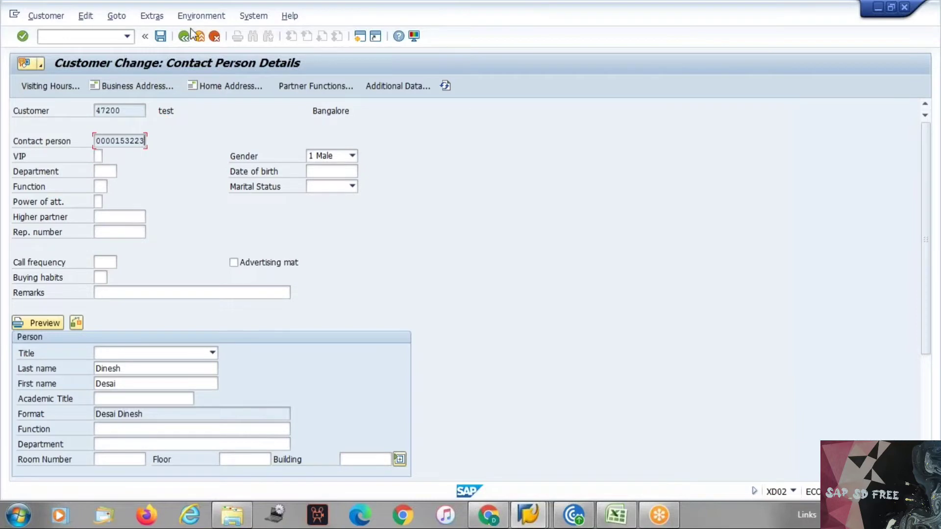
# Enter country in on the business address form, leaving marital status empty
pyautogui.click(139, 88)
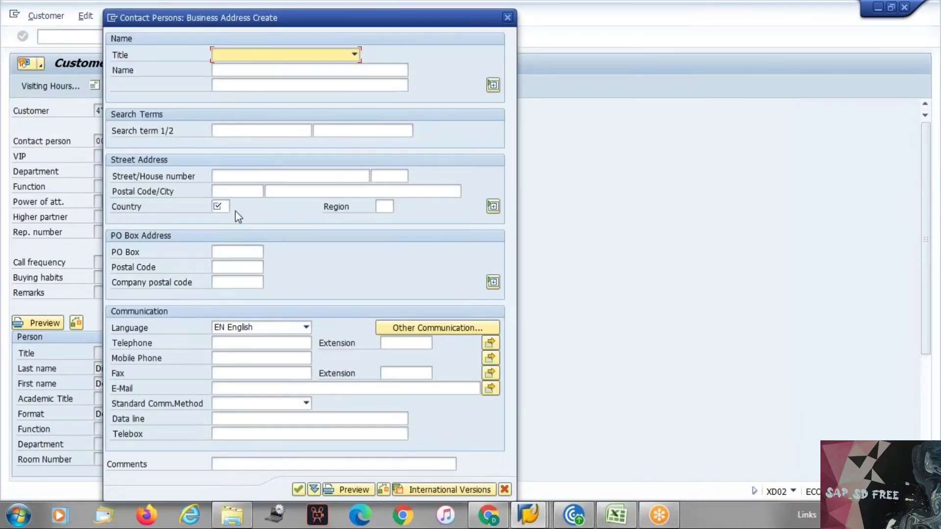
pyautogui.click(222, 207)
pyautogui.write('in')
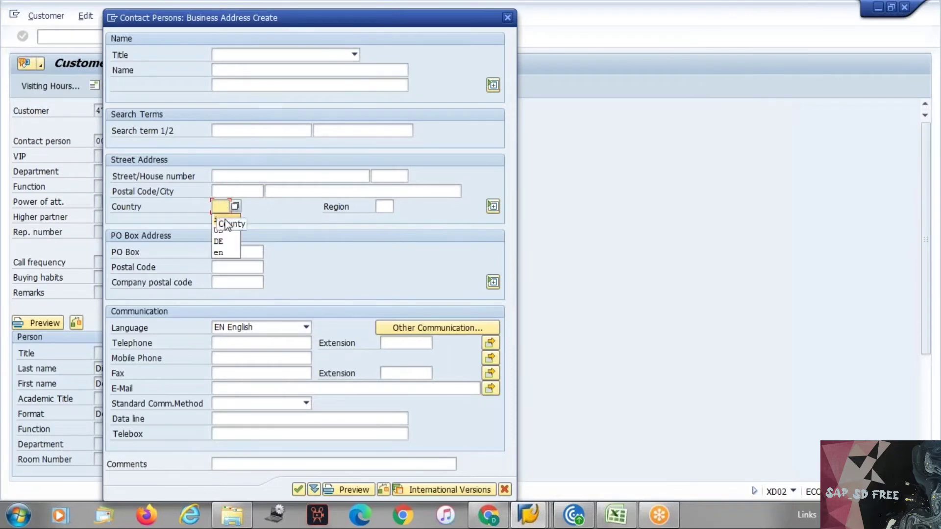
pyautogui.press('Return')
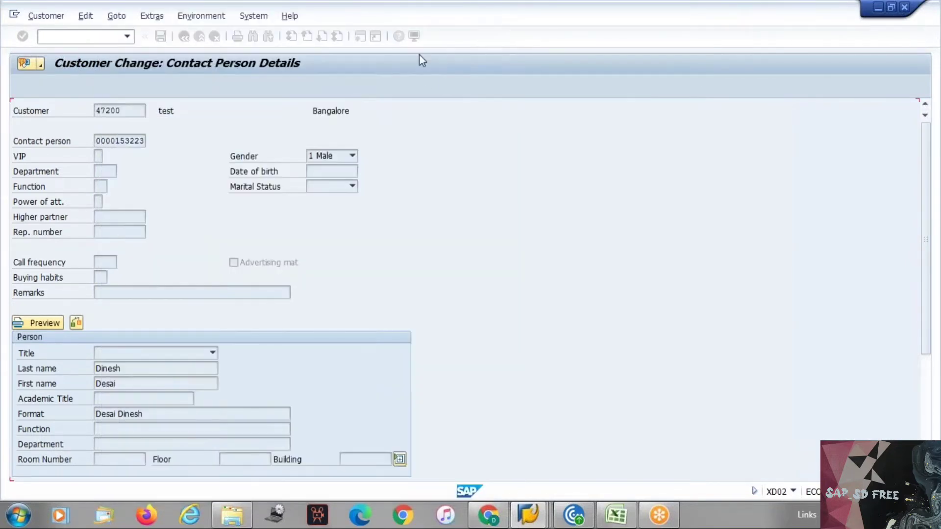
pyautogui.click(325, 188)
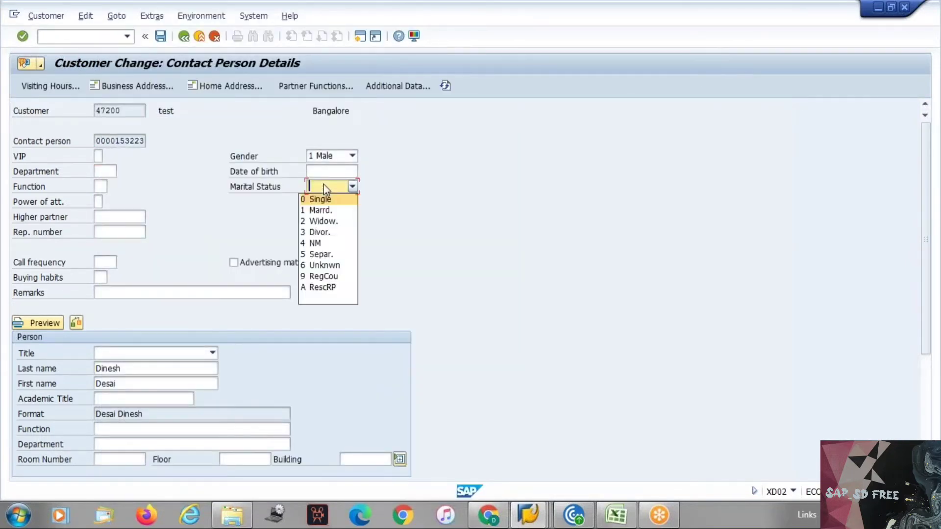
pyautogui.click(325, 189)
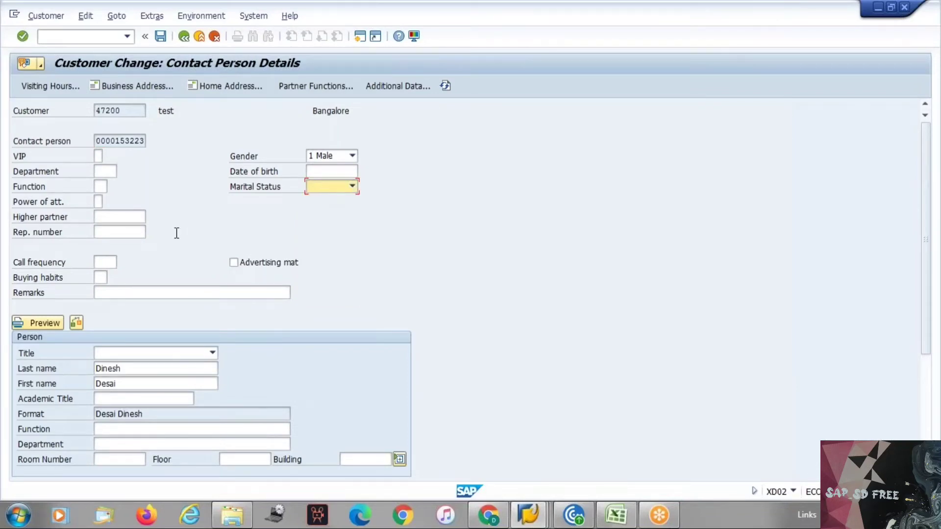
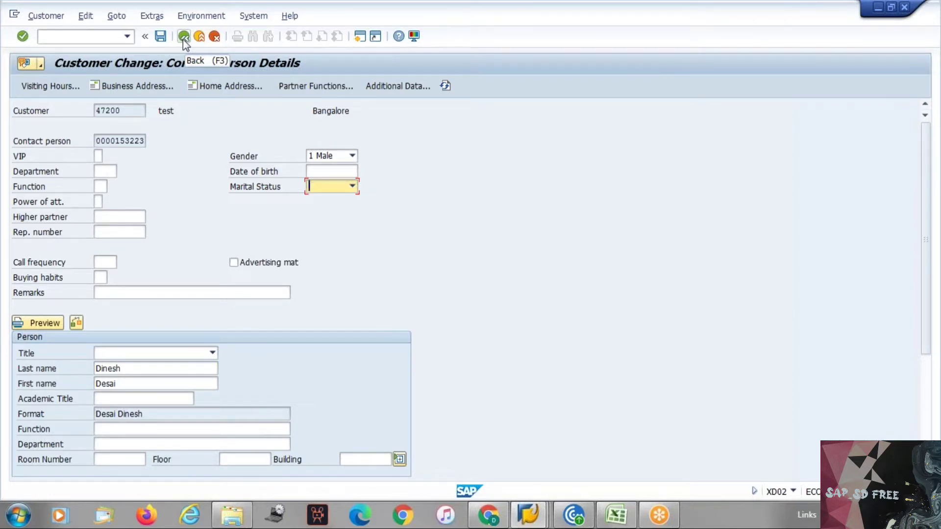
# Select the contact person's number and go back to Change Customer: General Data
pyautogui.moveTo(96, 140); pyautogui.dragTo(145, 131)
pyautogui.hotkey('ctrl', 'c')
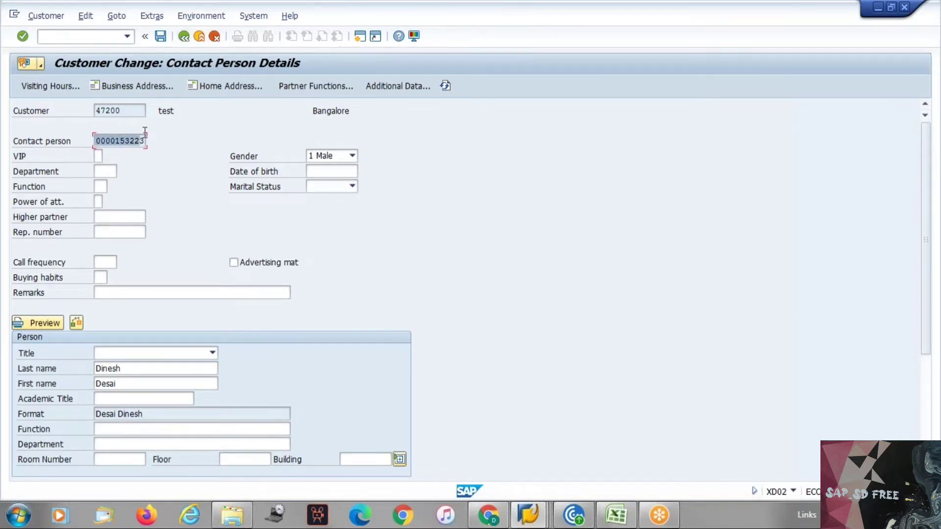
pyautogui.click(190, 39)
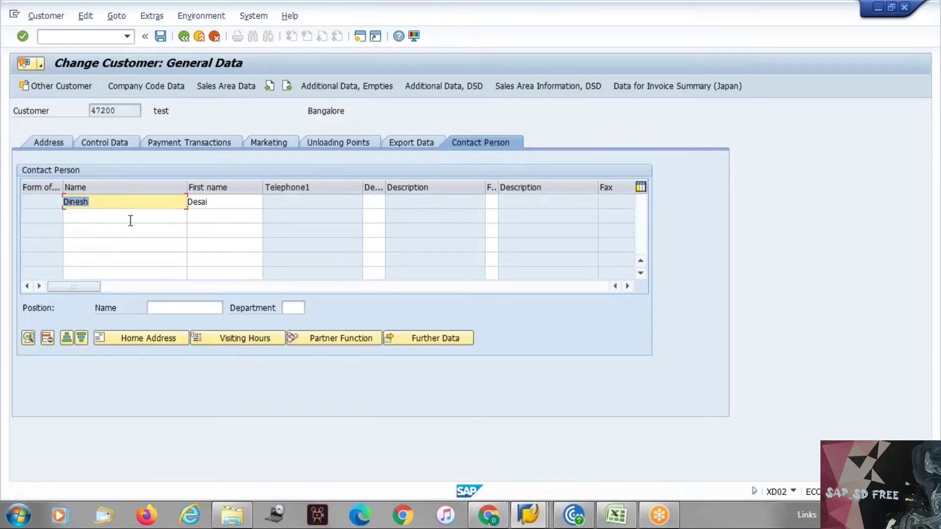
# Add a YE contact person row in Sales Area Data partner functions, pasting the contact's number
pyautogui.click(214, 91)
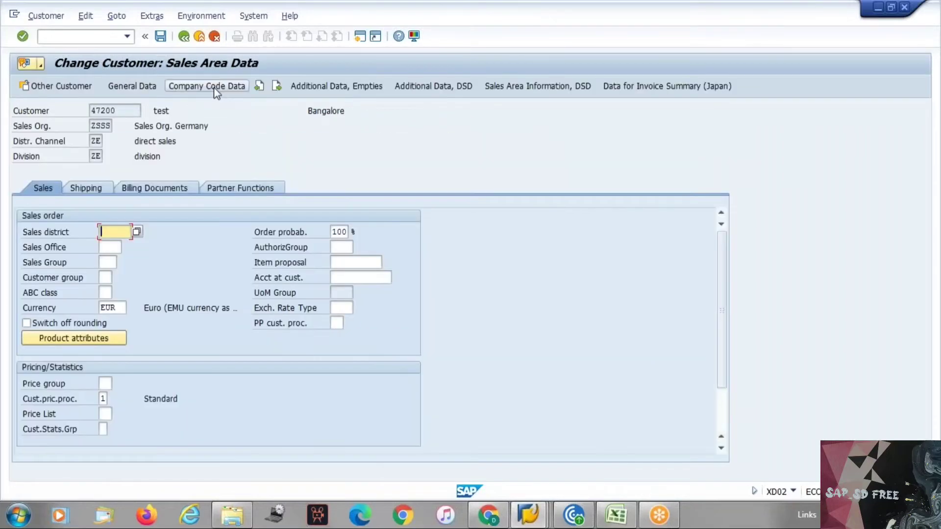
pyautogui.click(233, 189)
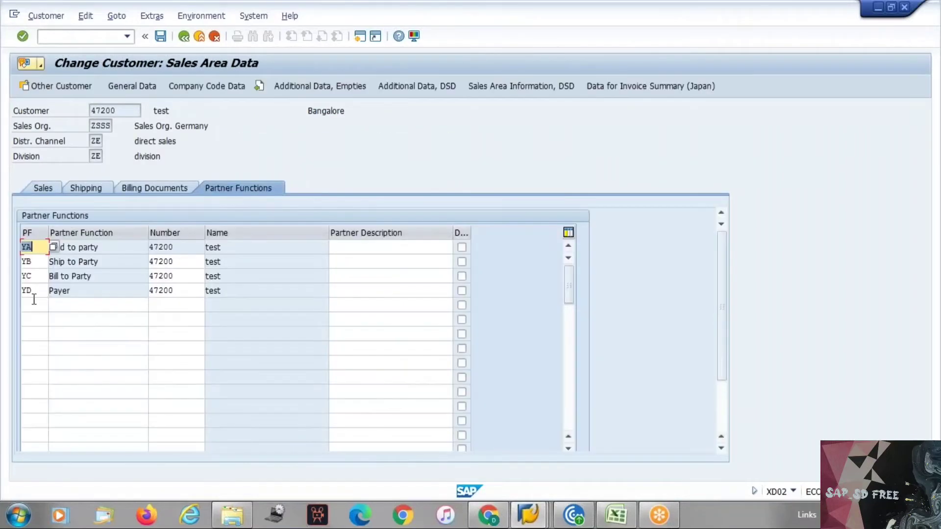
pyautogui.click(34, 303)
pyautogui.write('ye')
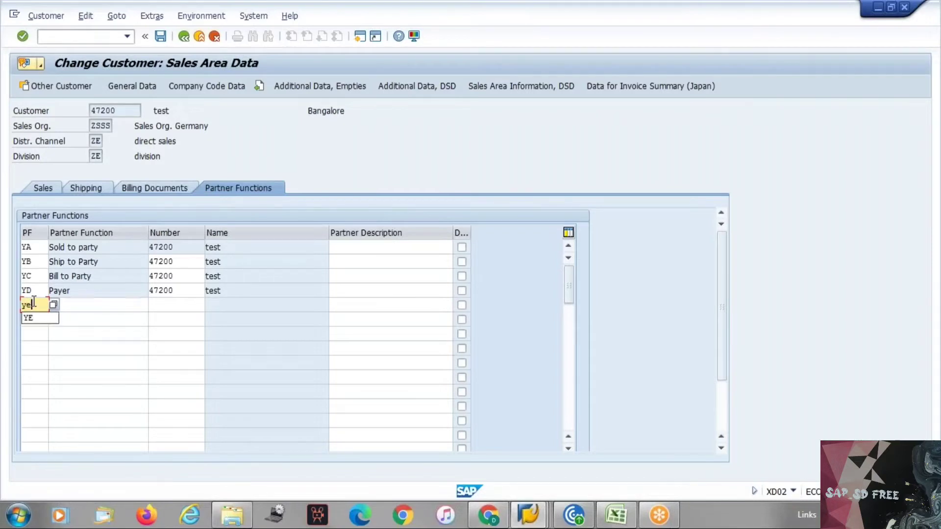
pyautogui.press('Tab')
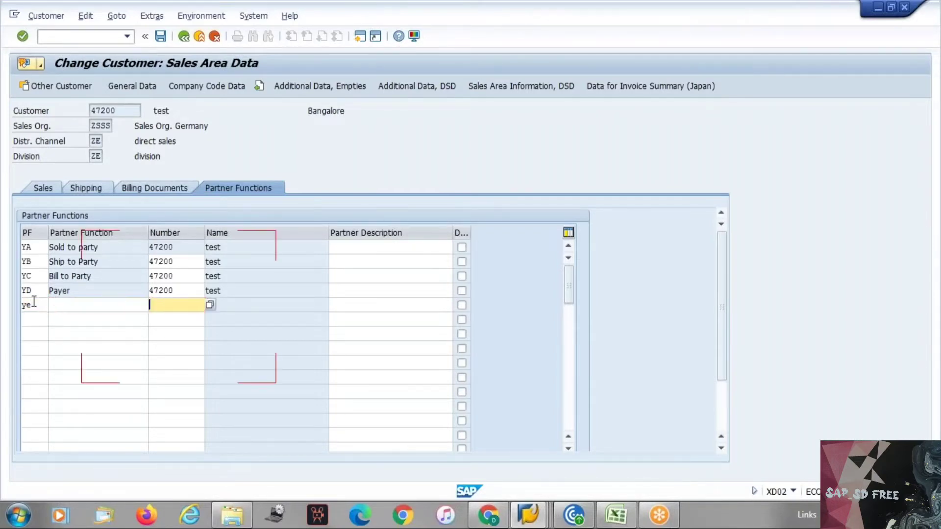
pyautogui.hotkey('ctrl', 'v')
pyautogui.press('Return')
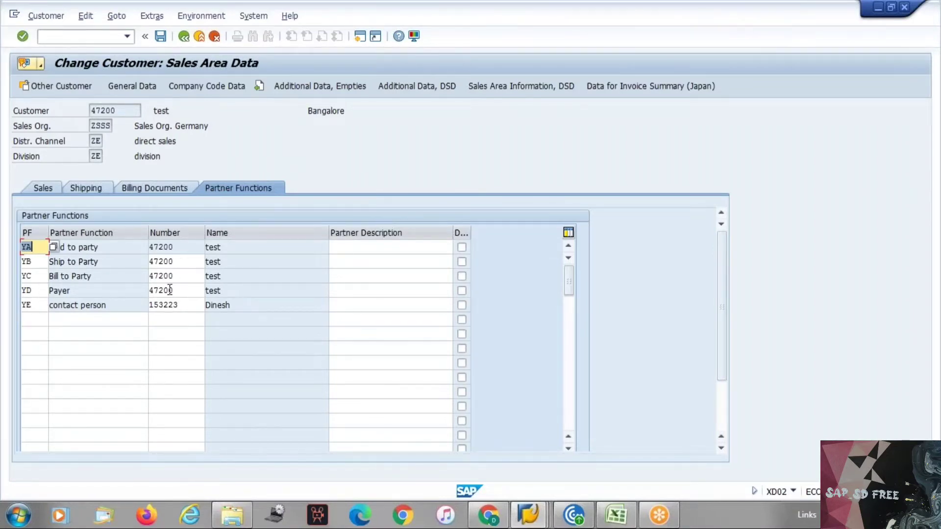
pyautogui.click(176, 263)
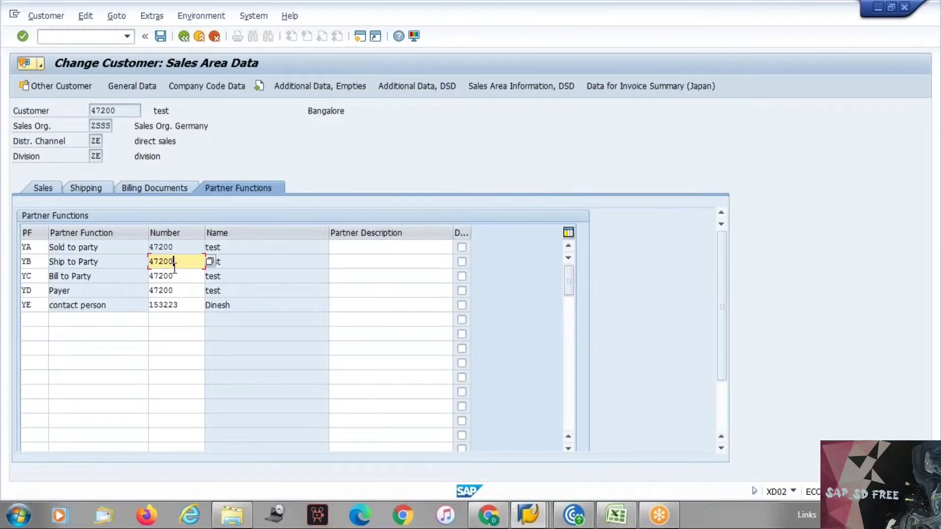
pyautogui.hotkey('alt', 'Tab')
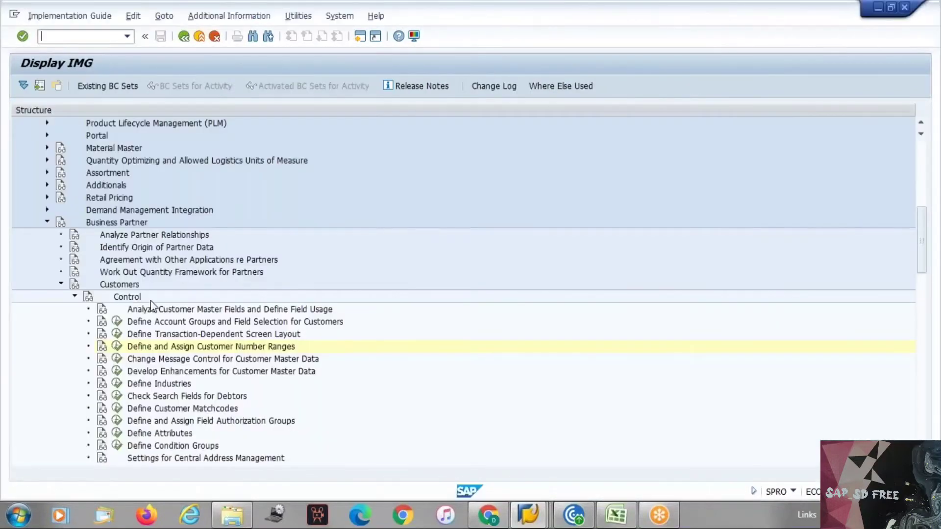
# Open the Partner Functions customizing list and jump to the Y partner functions
pyautogui.hotkey('alt', 'Tab')
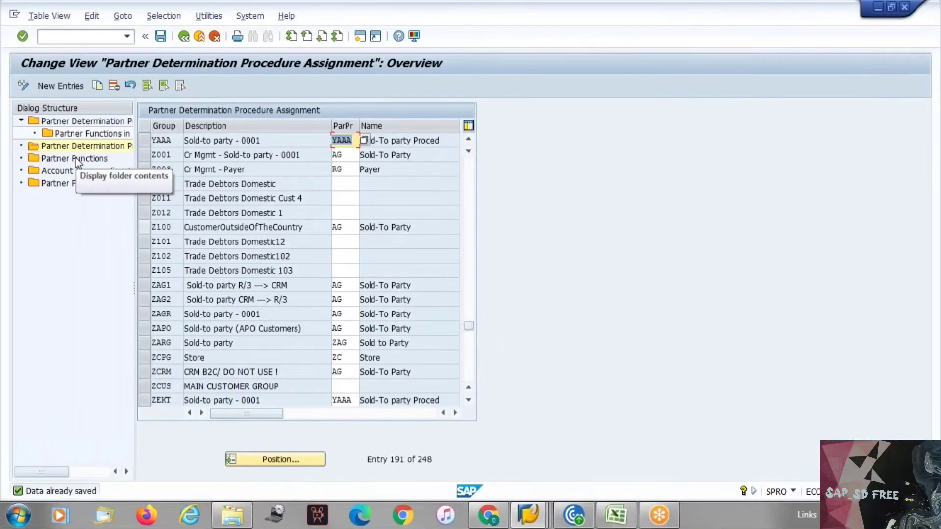
pyautogui.doubleClick(76, 160)
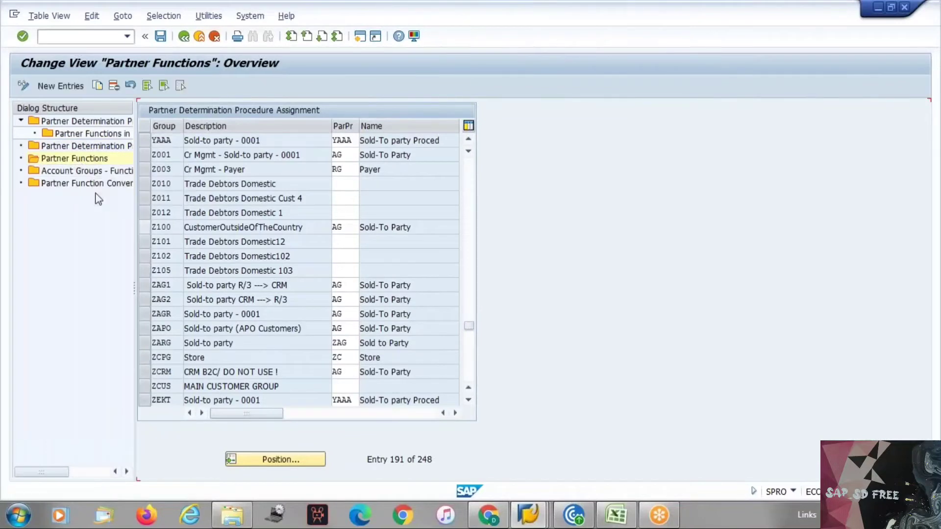
pyautogui.click(260, 454)
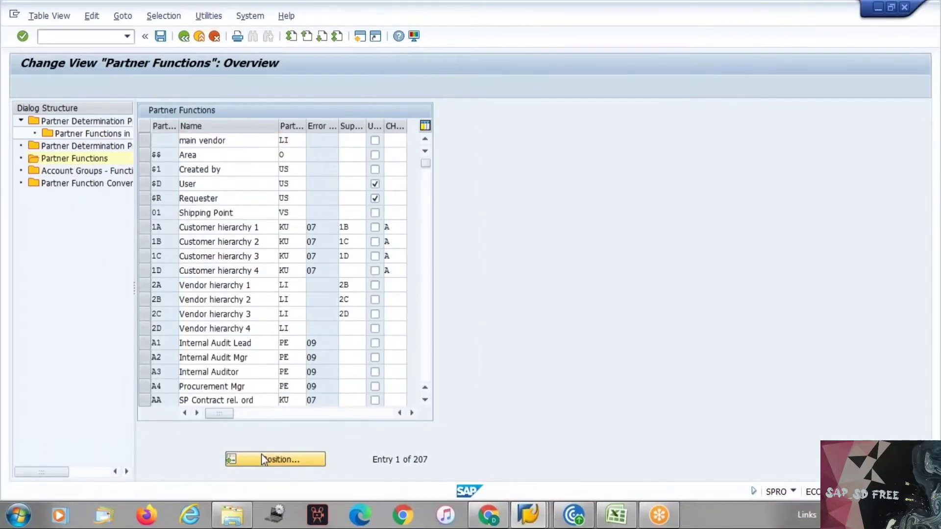
pyautogui.write('y4')
pyautogui.press('Return')
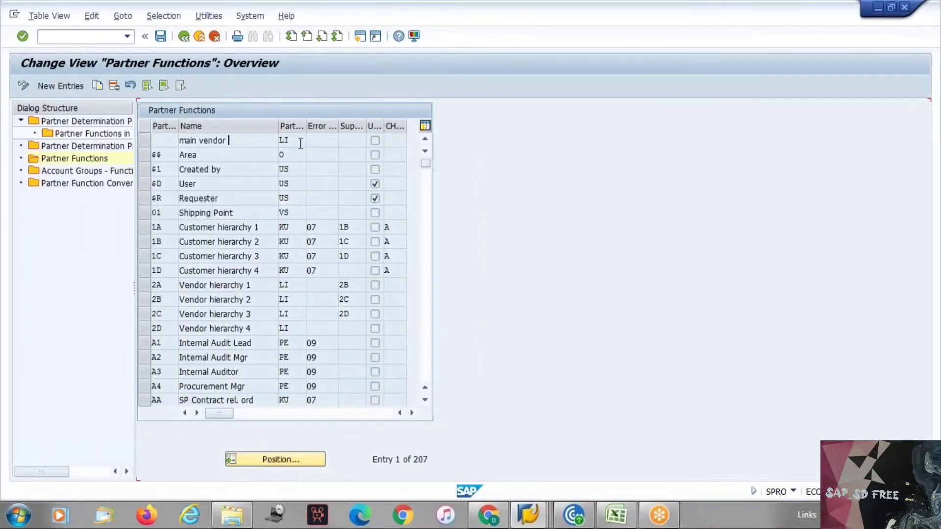
# Check that partner function YE uses partner type AP Contact Persons
pyautogui.click(292, 142)
pyautogui.click(294, 154)
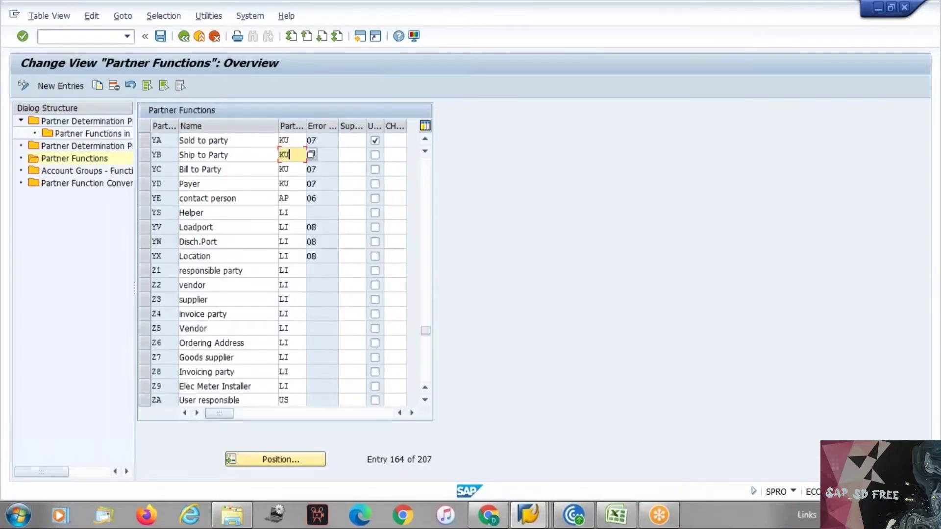
pyautogui.press('Down')
pyautogui.press('Down')
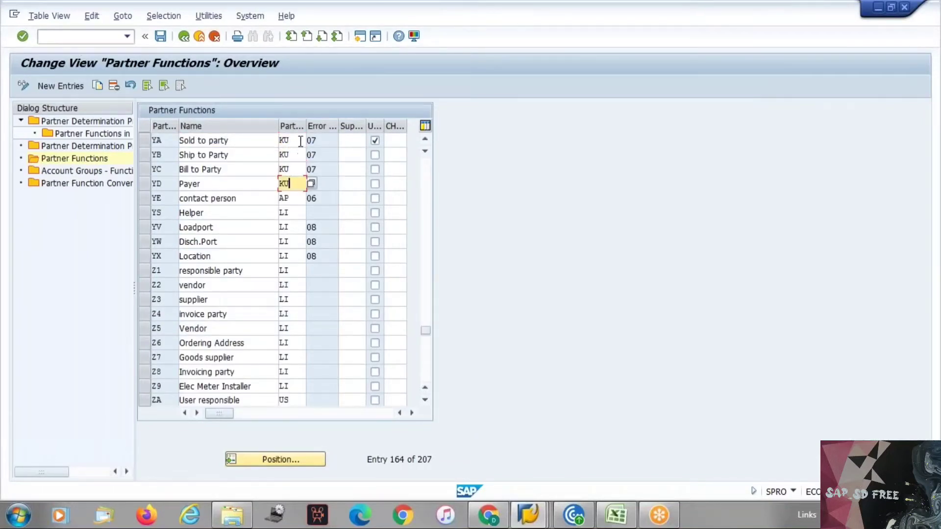
pyautogui.click(292, 198)
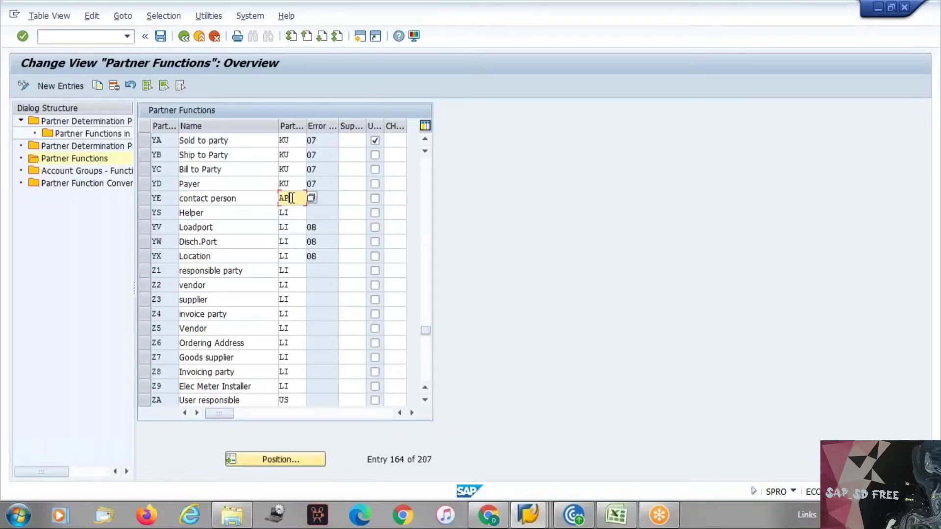
pyautogui.click(311, 198)
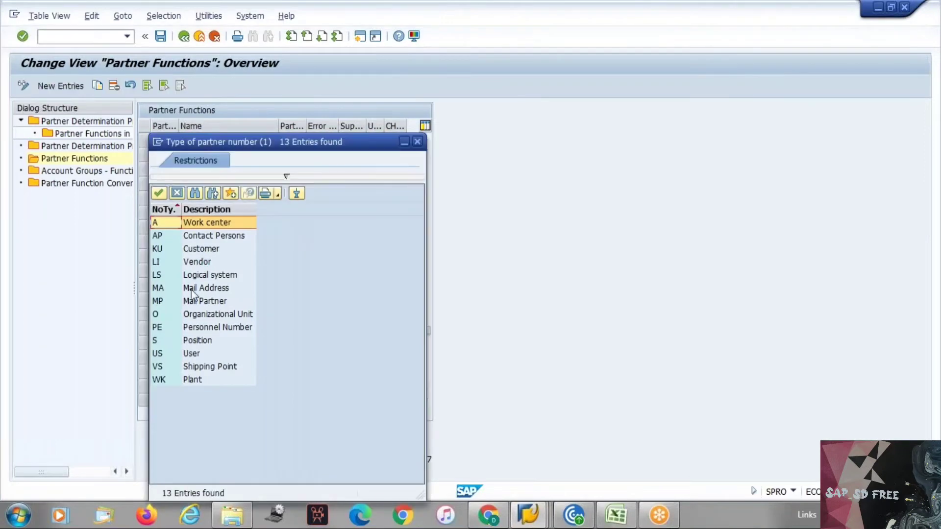
pyautogui.click(213, 235)
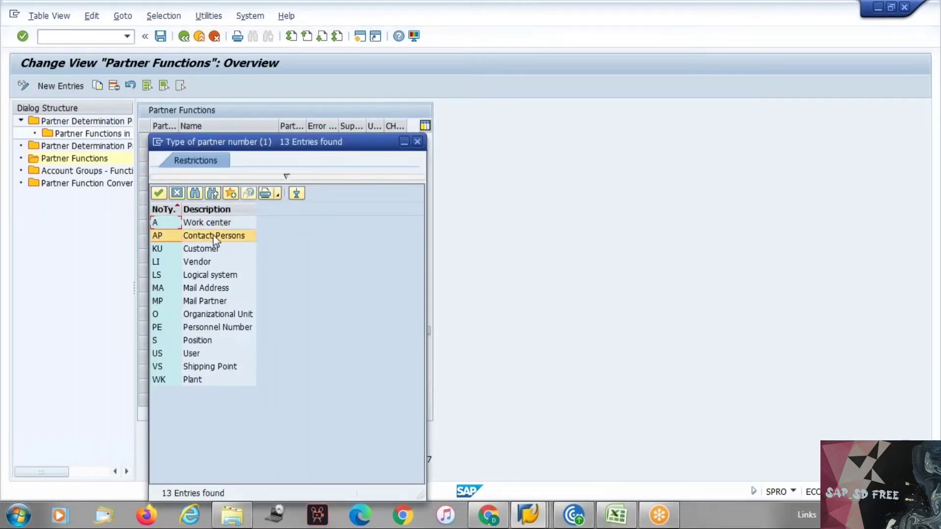
pyautogui.click(417, 141)
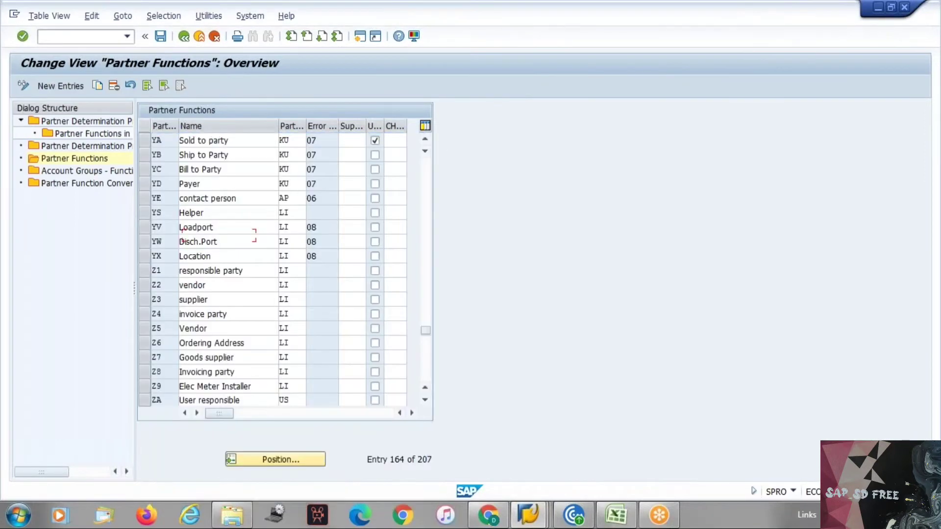
pyautogui.hotkey('alt', 'Tab')
pyautogui.hotkey('alt', 'Tab')
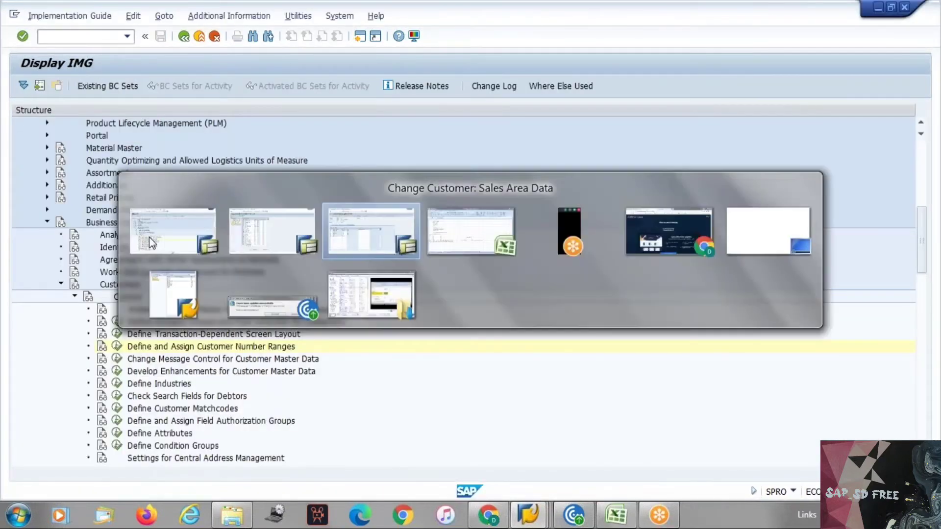
# Replace the YE row's partner number with the customer's own number and confirm it
pyautogui.click(159, 290)
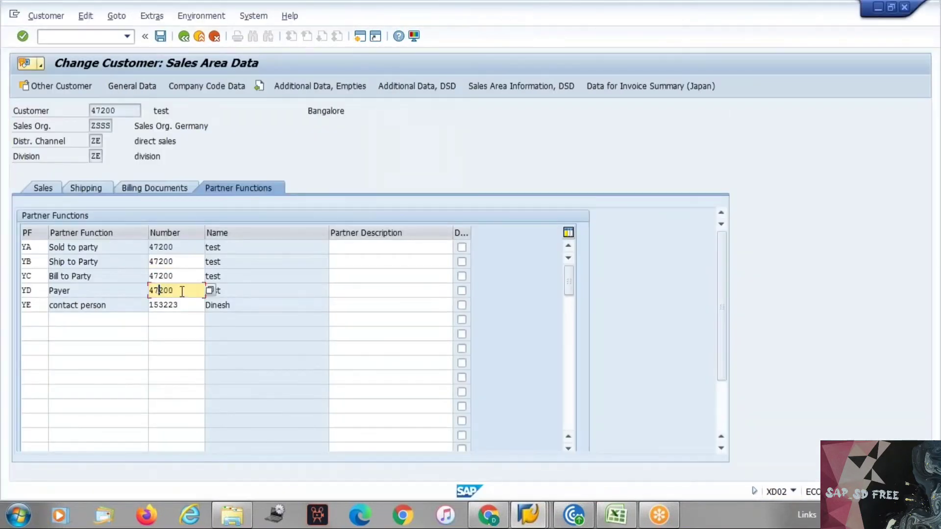
pyautogui.click(193, 303)
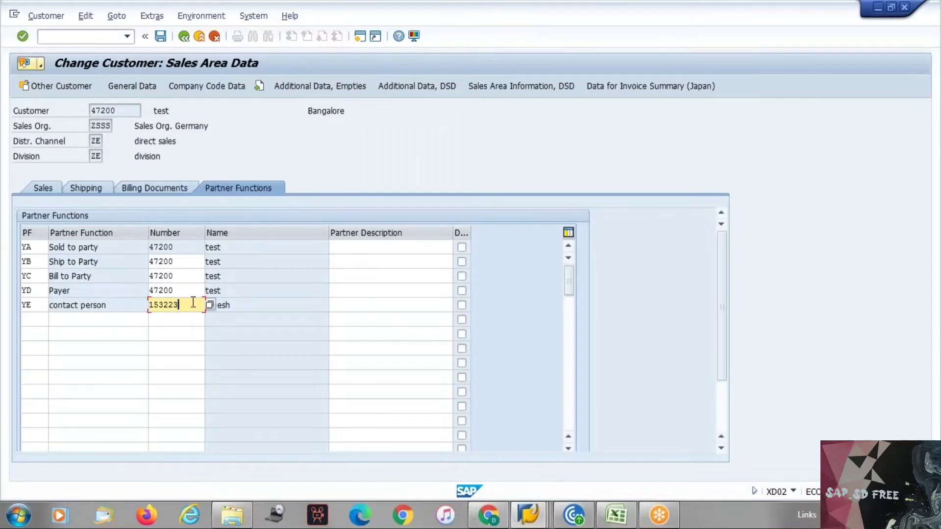
pyautogui.press('BackSpace')
pyautogui.press('BackSpace')
pyautogui.press('BackSpace')
pyautogui.press('BackSpace')
pyautogui.press('BackSpace')
pyautogui.press('BackSpace')
pyautogui.write('47200')
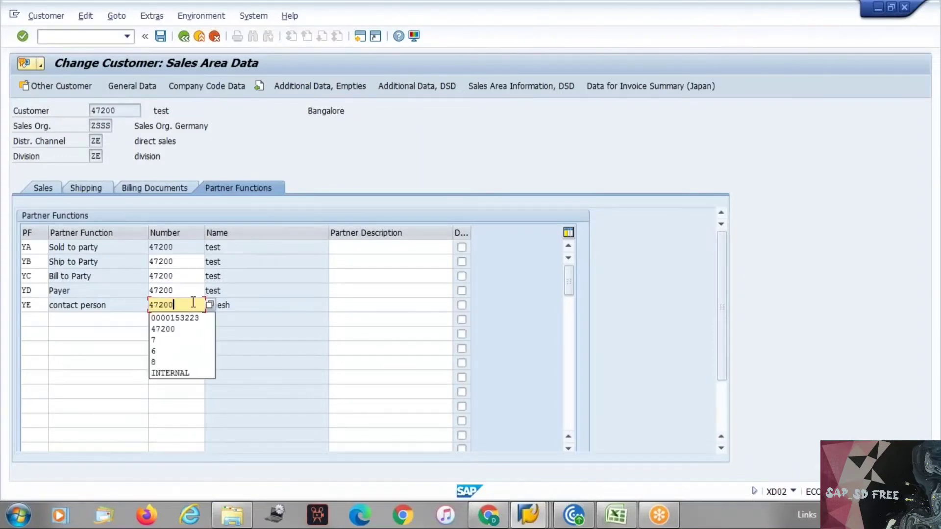
pyautogui.press('Return')
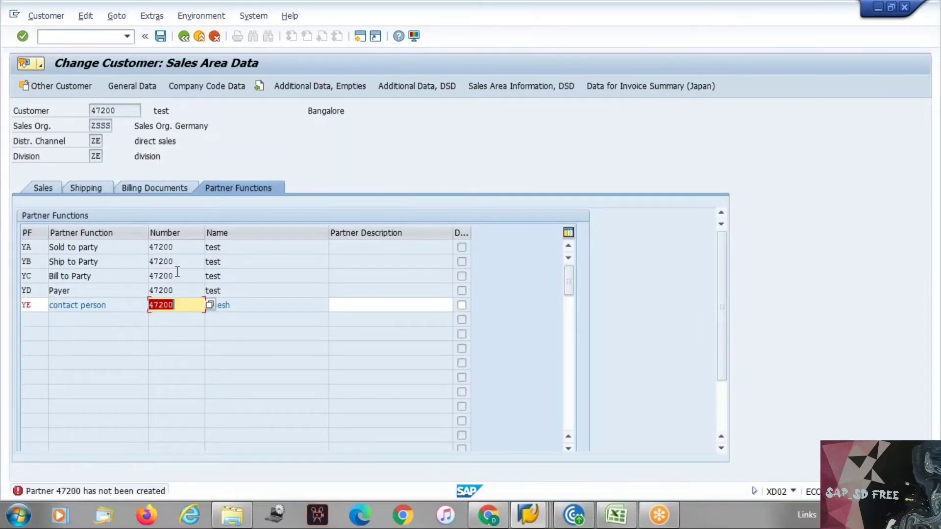
pyautogui.hotkey('alt', 'Tab')
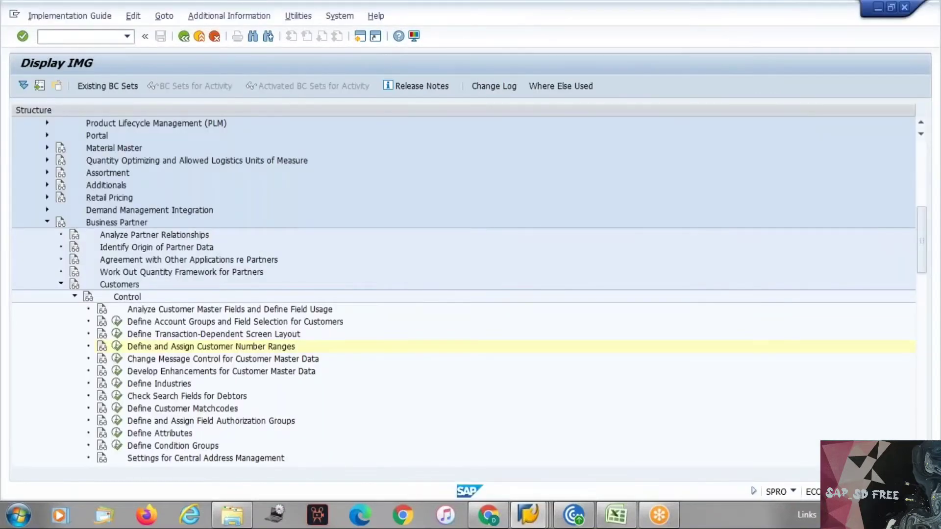
# Give partner function YE the incompletion procedure 06 Contact persons
pyautogui.hotkey('alt', 'Tab')
pyautogui.hotkey('alt', 'Tab')
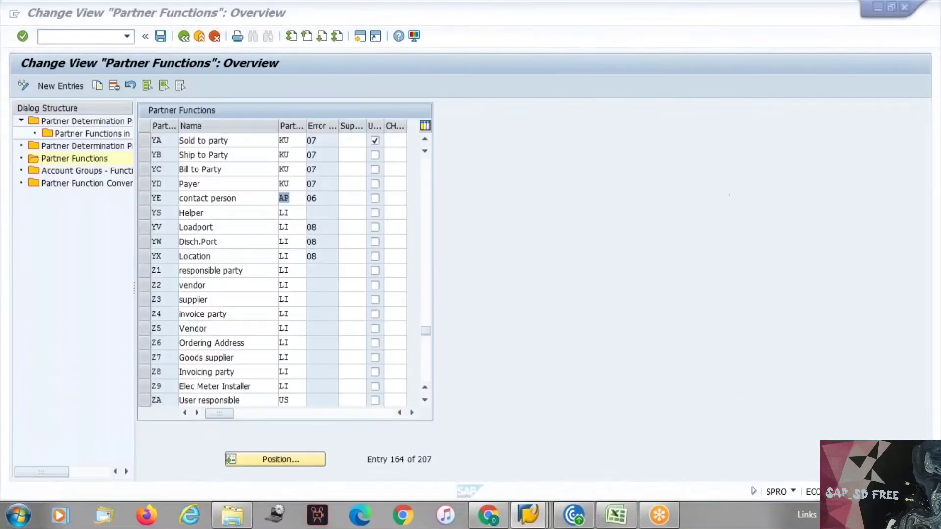
pyautogui.click(321, 198)
pyautogui.write('06')
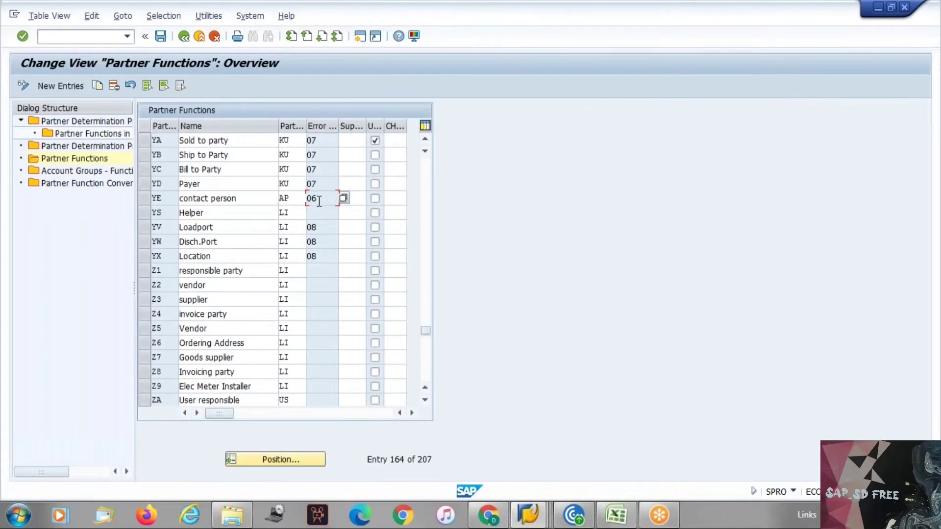
pyautogui.click(344, 200)
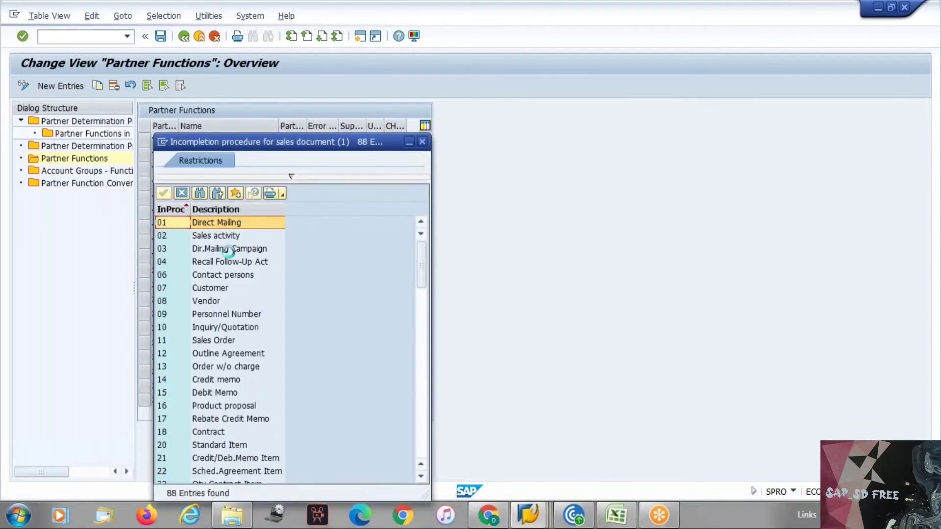
pyautogui.click(211, 276)
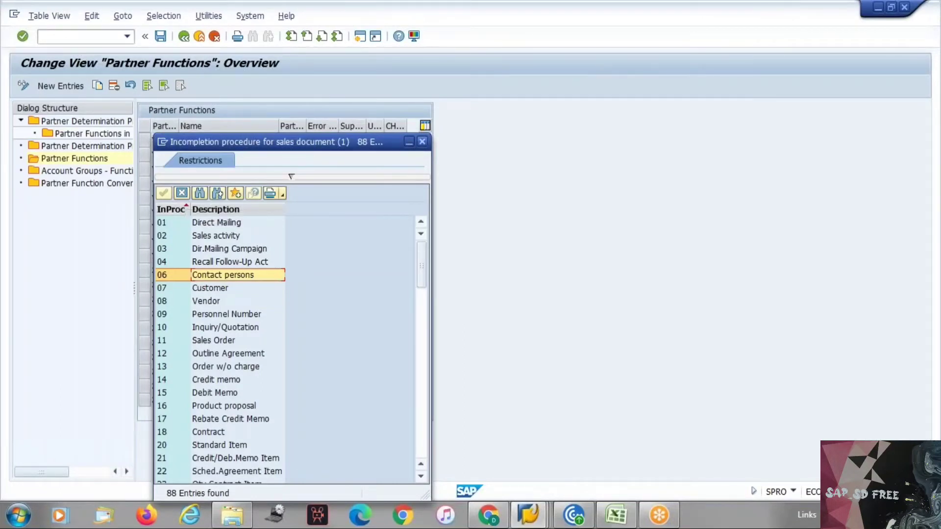
pyautogui.click(422, 142)
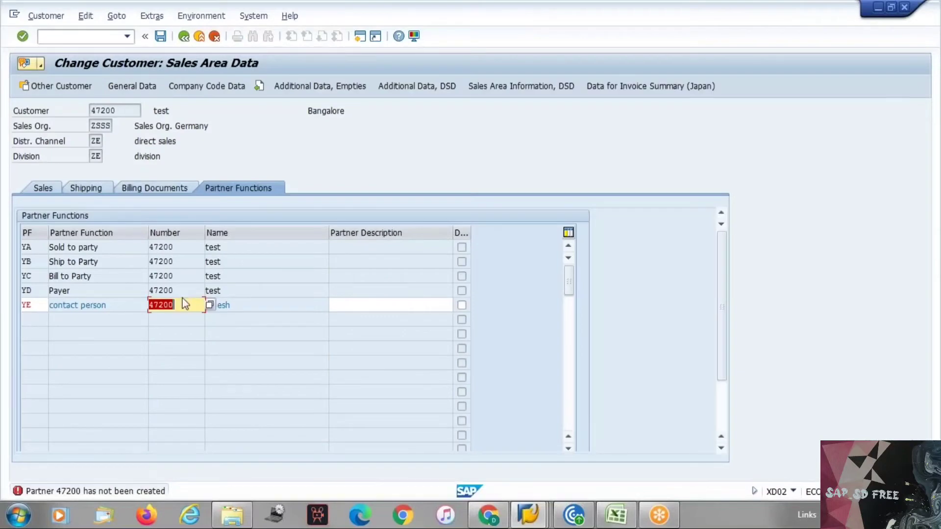
# Set the YE row's number to the new contact person from input history and save
pyautogui.press('Delete')
pyautogui.press('Down')
pyautogui.press('Down')
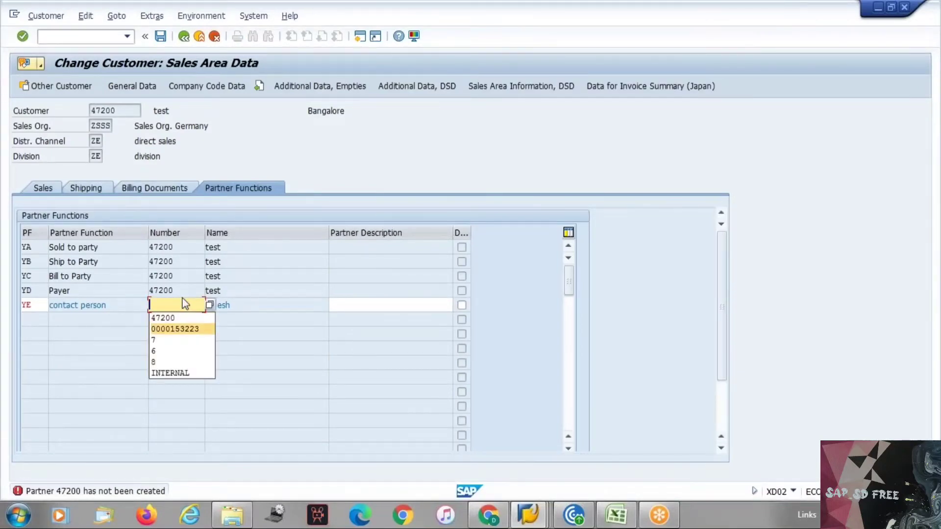
pyautogui.press('Return')
pyautogui.press('Return')
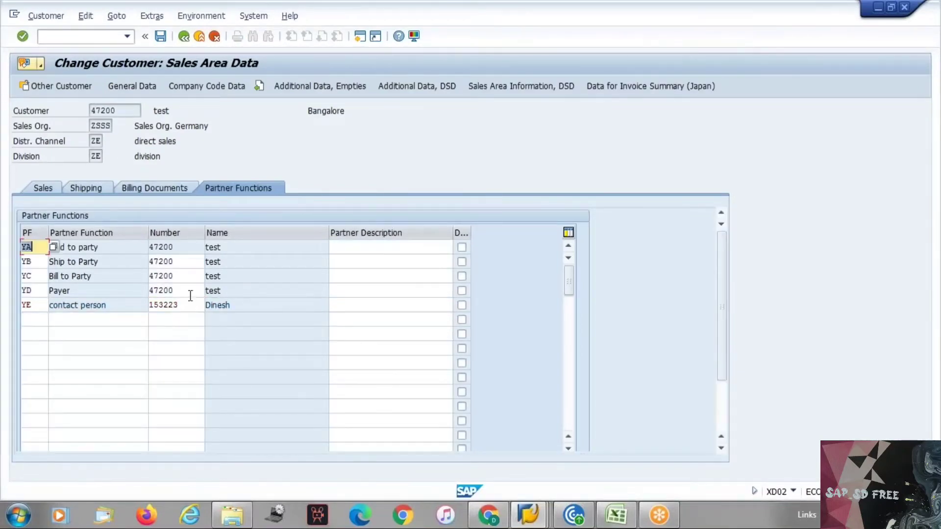
pyautogui.hotkey('ctrl', 's')
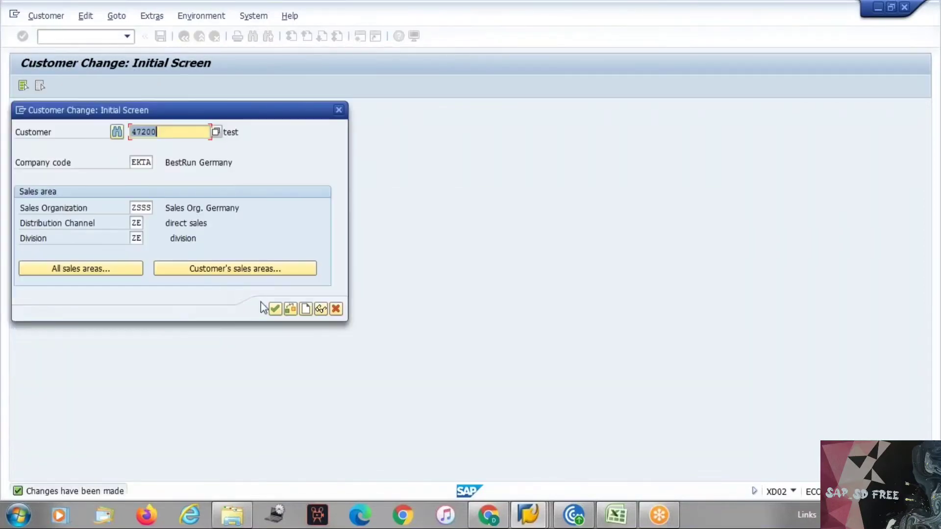
# Close the customer change start dialog to return to SAP Easy Access
pyautogui.click(275, 309)
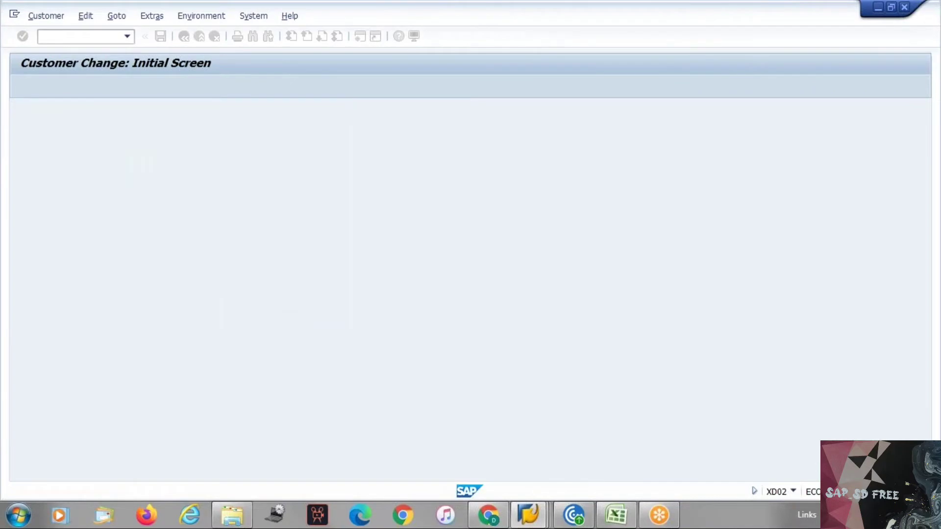
pyautogui.click(184, 37)
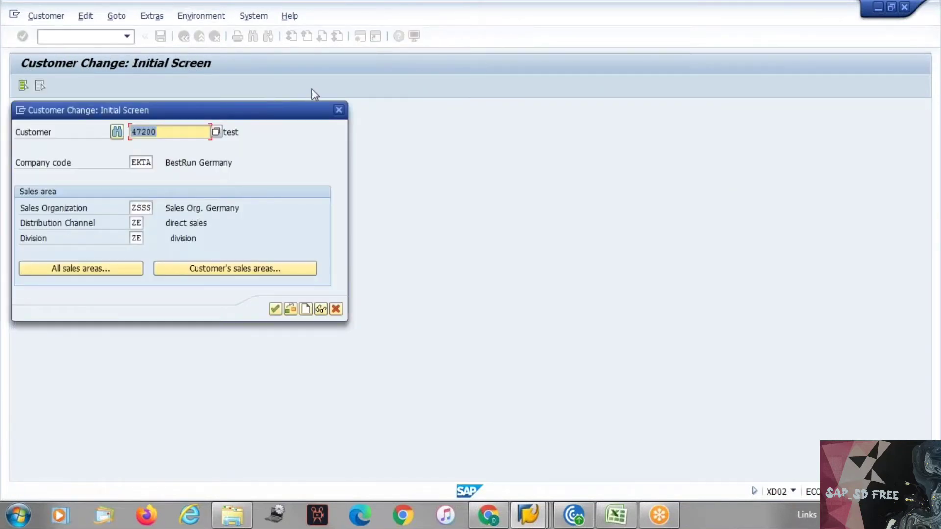
pyautogui.click(338, 110)
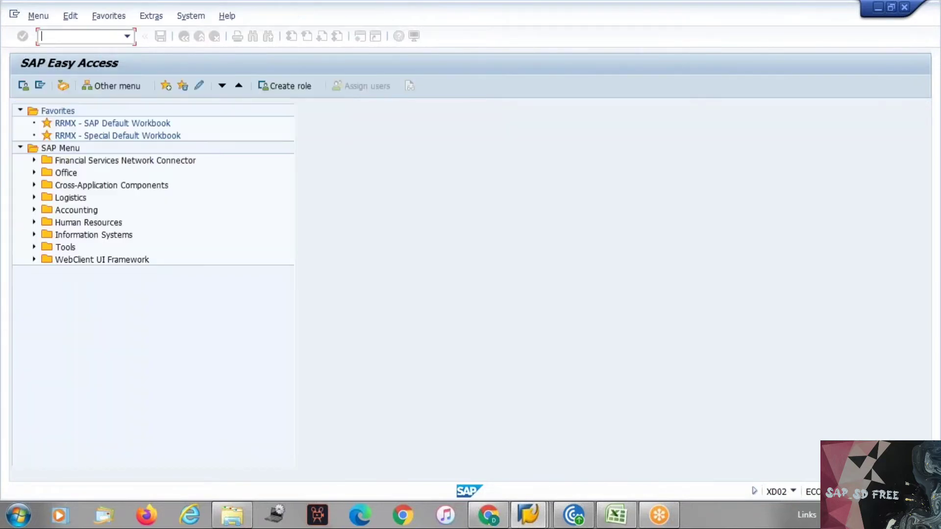
pyautogui.write('/nxd01')
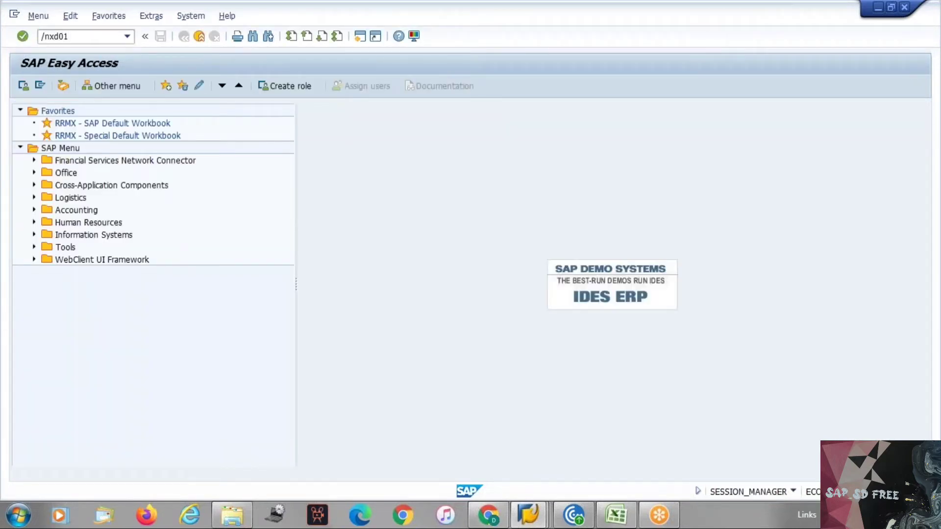
pyautogui.press('Return')
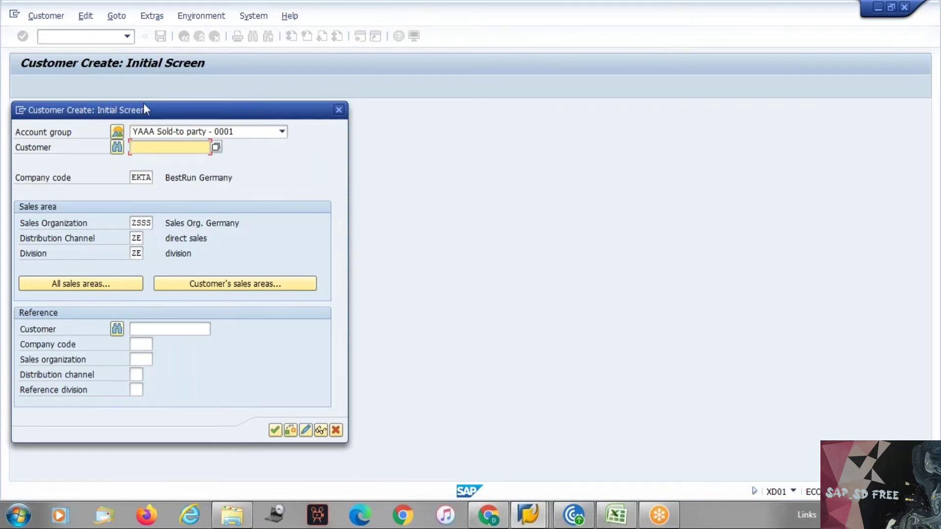
pyautogui.click(138, 132)
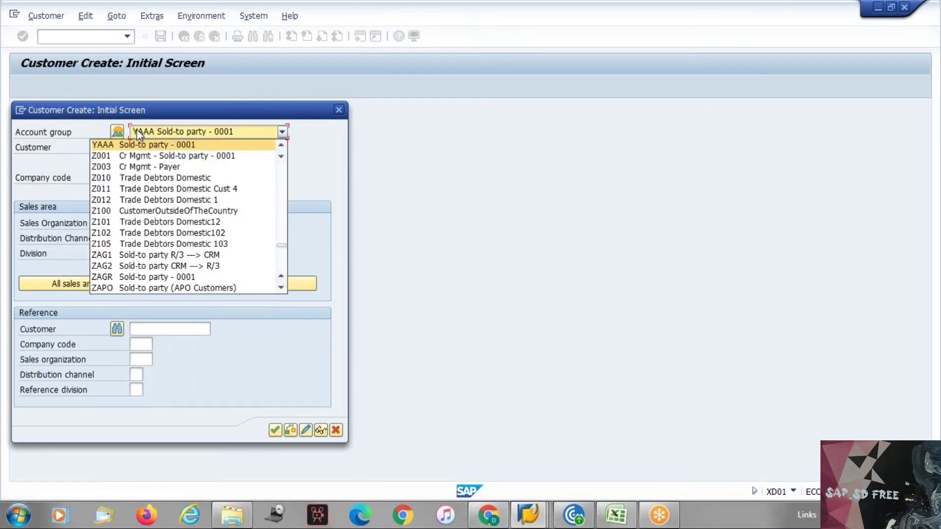
pyautogui.click(138, 134)
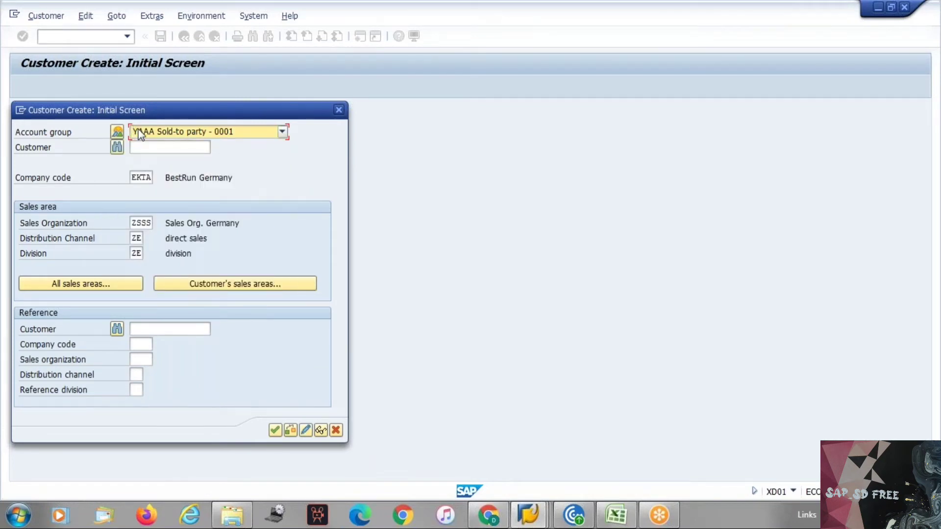
pyautogui.click(341, 110)
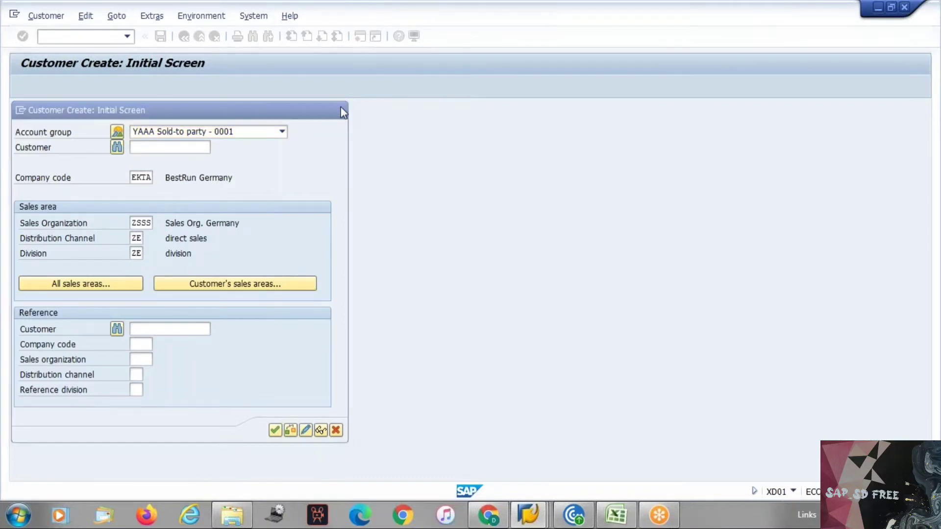
pyautogui.moveTo(586, 516)
pyautogui.moveTo(532, 507)
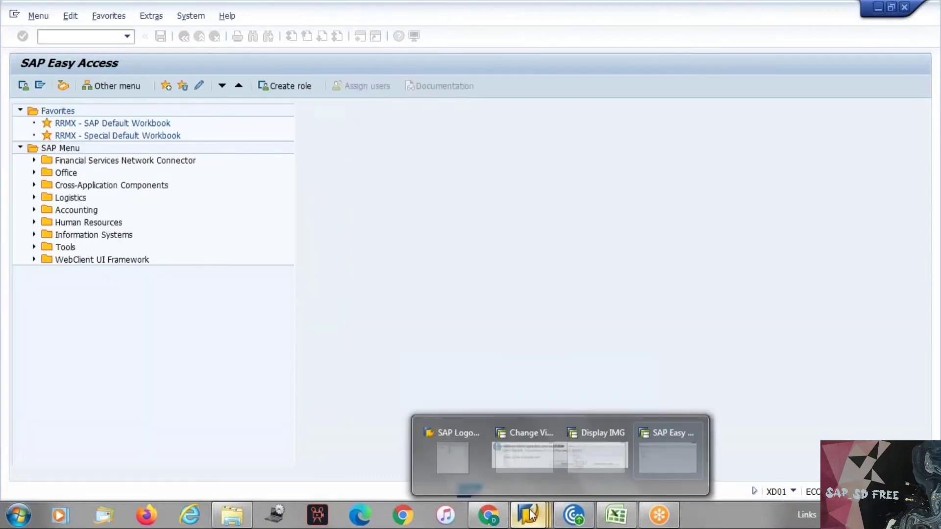
pyautogui.click(441, 453)
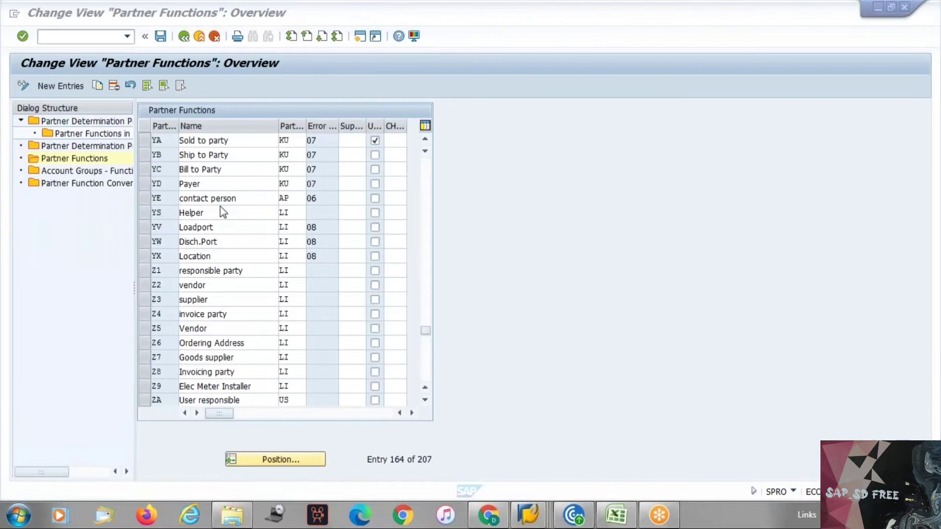
pyautogui.doubleClick(86, 121)
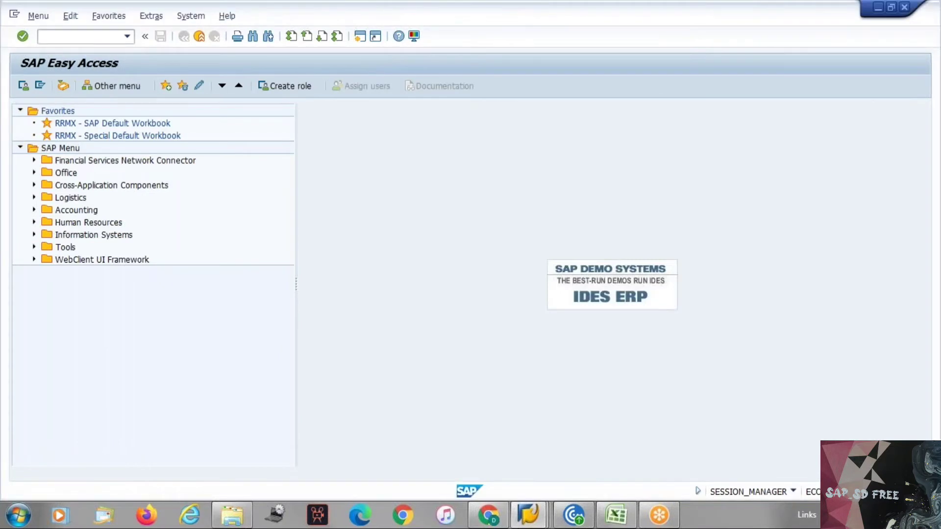
pyautogui.click(110, 37)
# Enter /nxd02 and choose account group 0002 Goods recipient on the start screen
pyautogui.write('/n')
pyautogui.write('xd02')
pyautogui.press('Return')
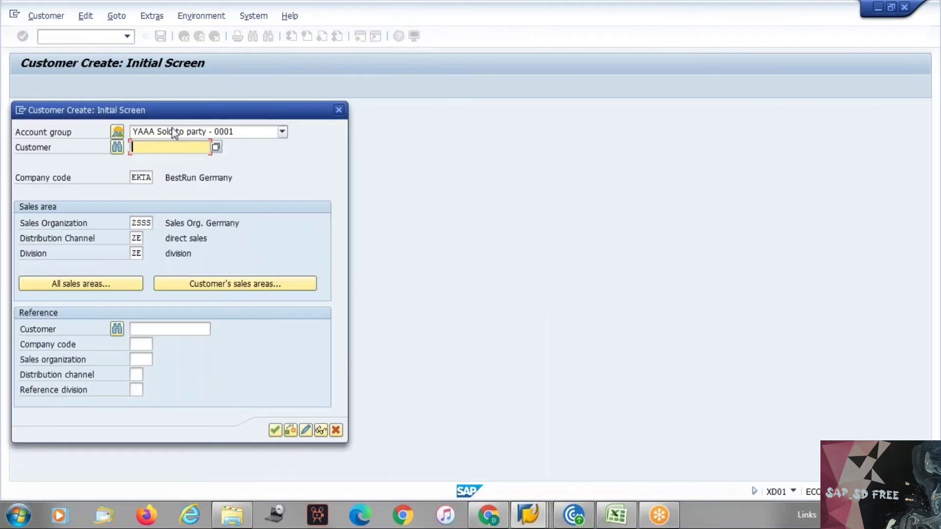
pyautogui.click(174, 132)
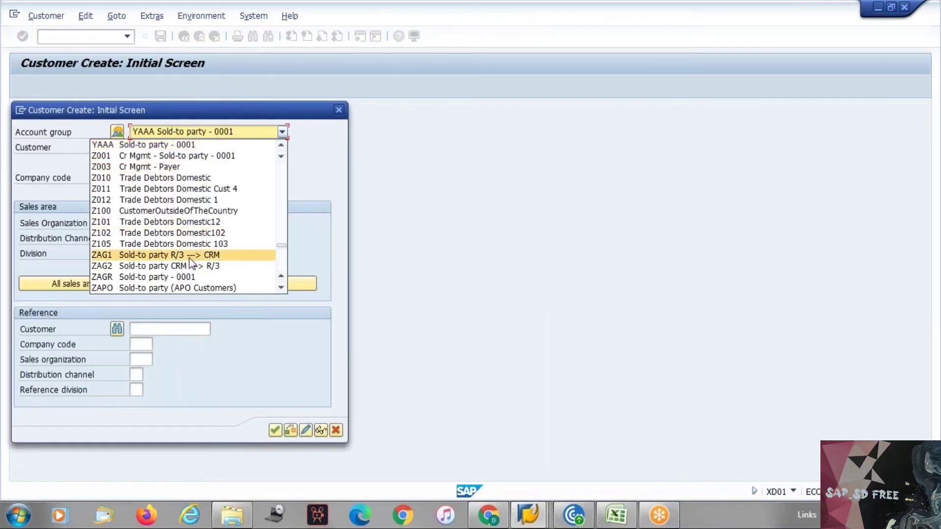
pyautogui.scroll(10, 191, 263)
pyautogui.scroll(-5, 191, 264)
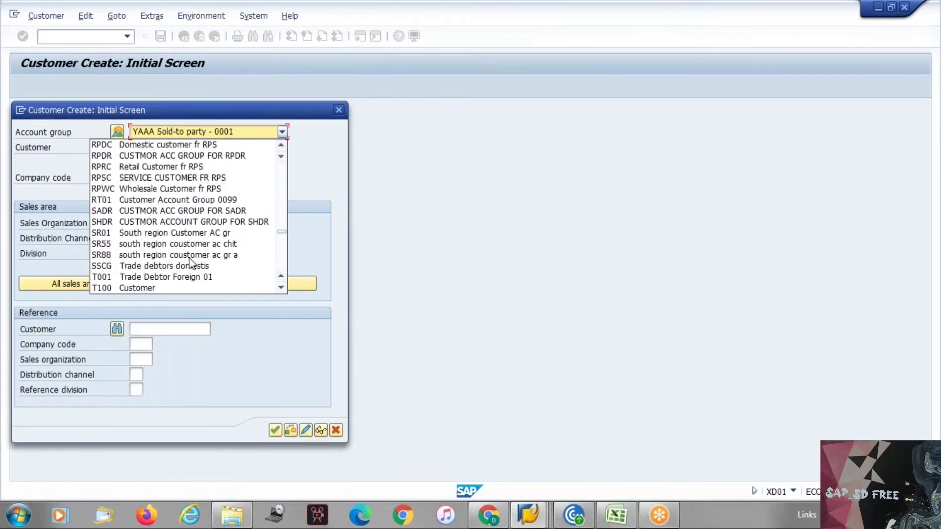
pyautogui.scroll(-9, 191, 264)
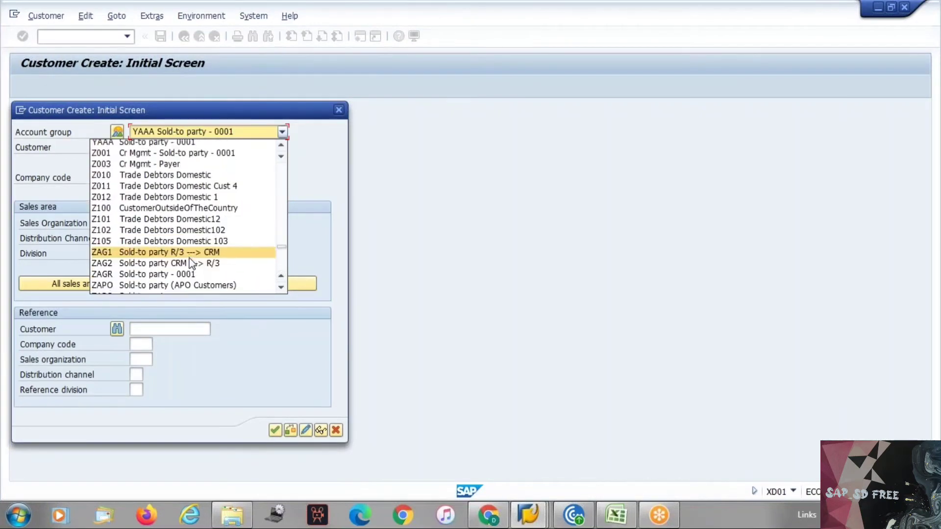
pyautogui.scroll(-13, 191, 263)
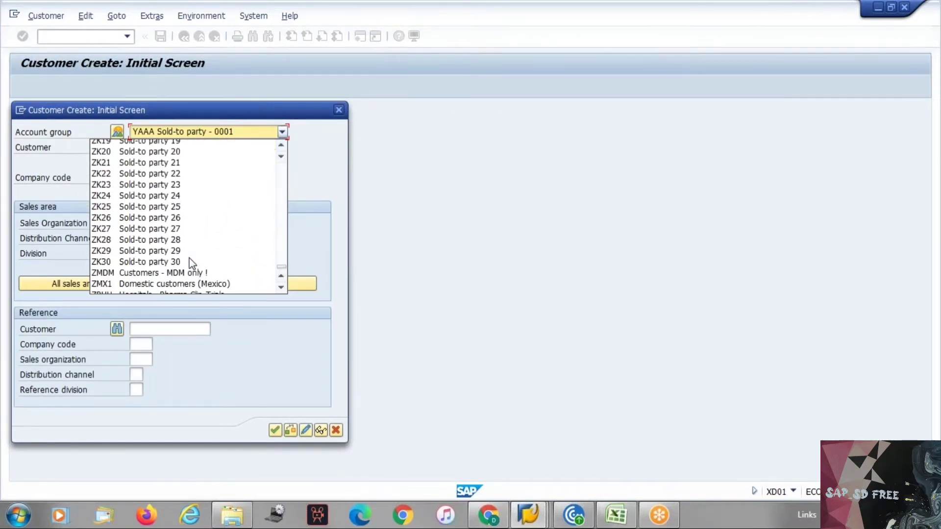
pyautogui.scroll(-2, 191, 263)
pyautogui.scroll(7, 252, 163)
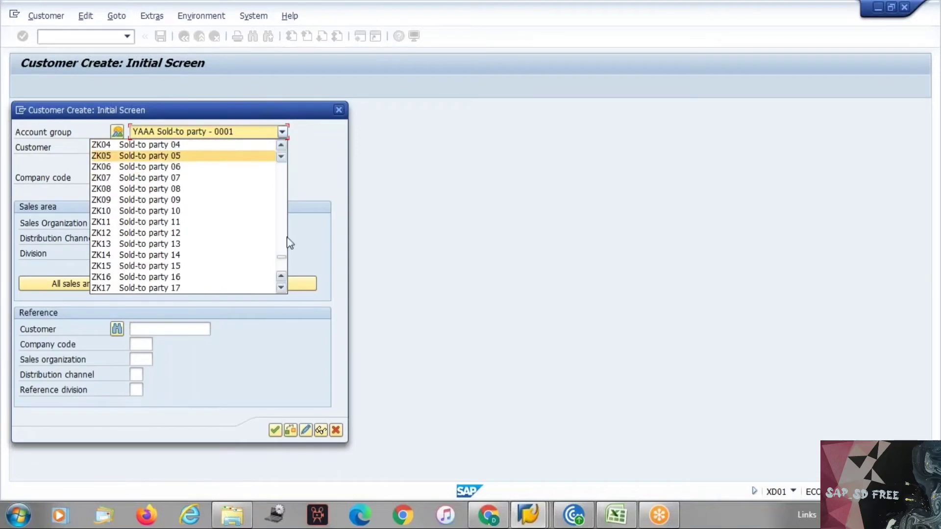
pyautogui.moveTo(283, 257); pyautogui.dragTo(270, 159)
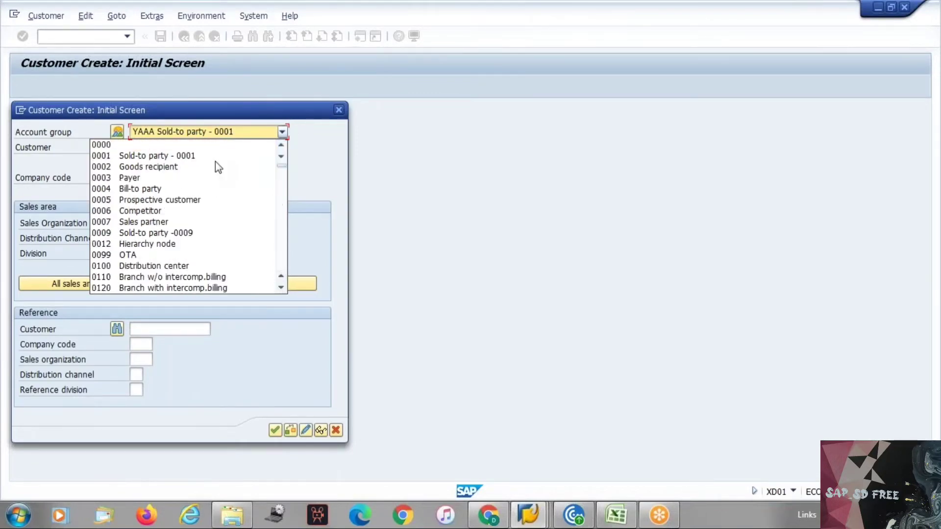
pyautogui.click(169, 168)
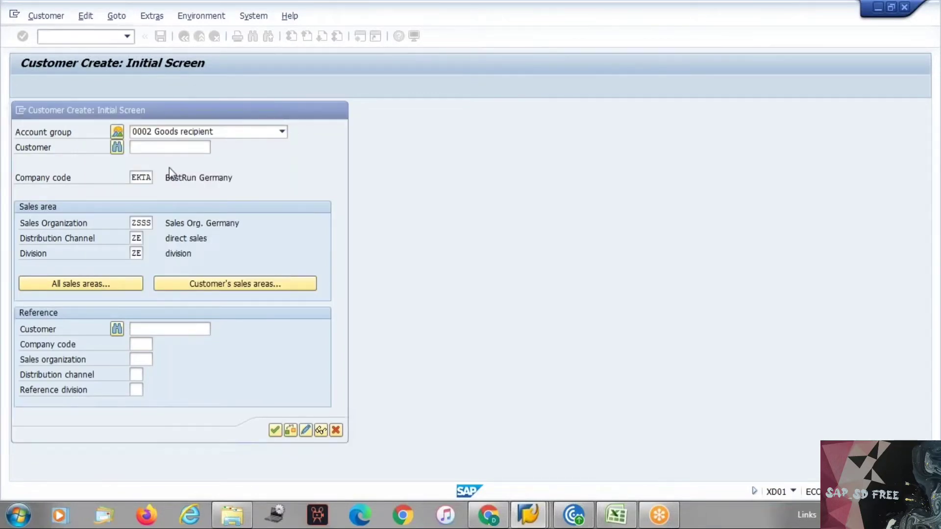
# Fill in the new customer's name and search term as test2
pyautogui.press('Return')
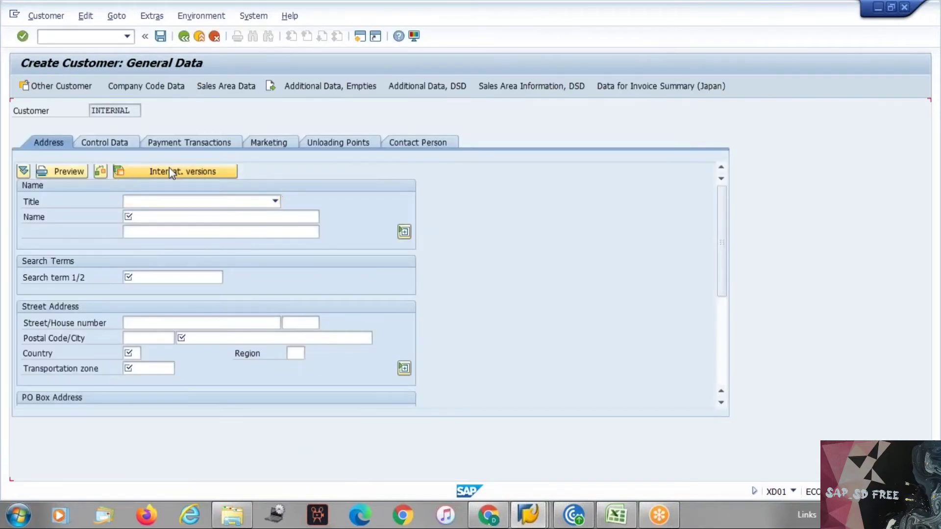
pyautogui.press('Return')
pyautogui.press('Down')
pyautogui.press('Up')
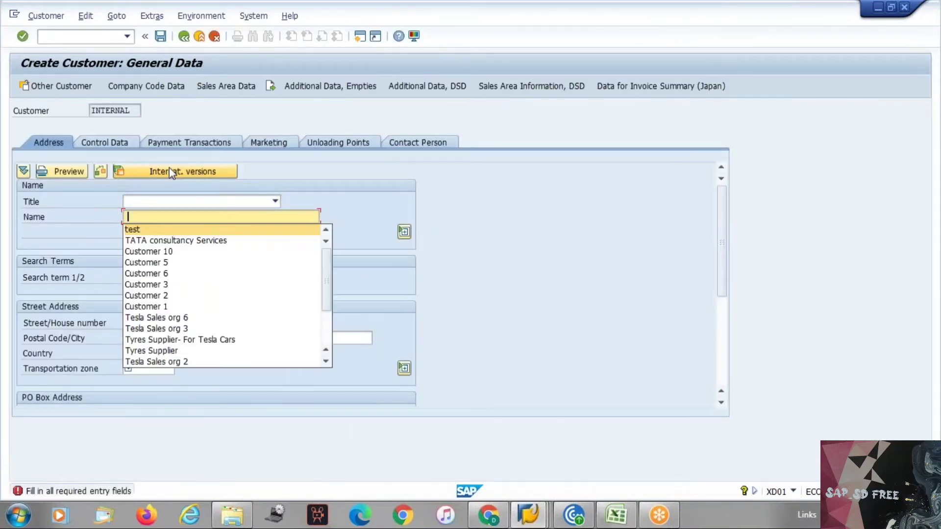
pyautogui.press('Return')
pyautogui.write('2')
pyautogui.press('Return')
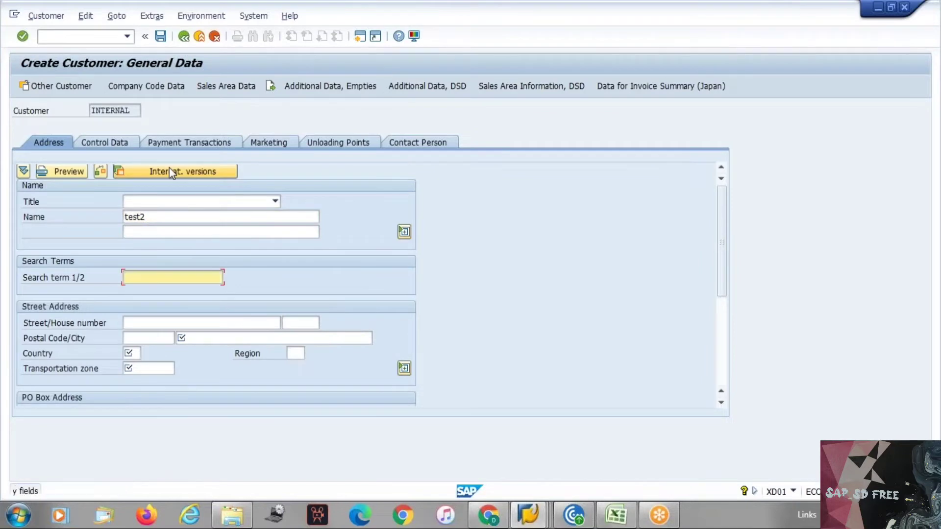
pyautogui.press('Down')
pyautogui.press('Return')
pyautogui.press('BackSpace')
pyautogui.write('2')
pyautogui.press('Return')
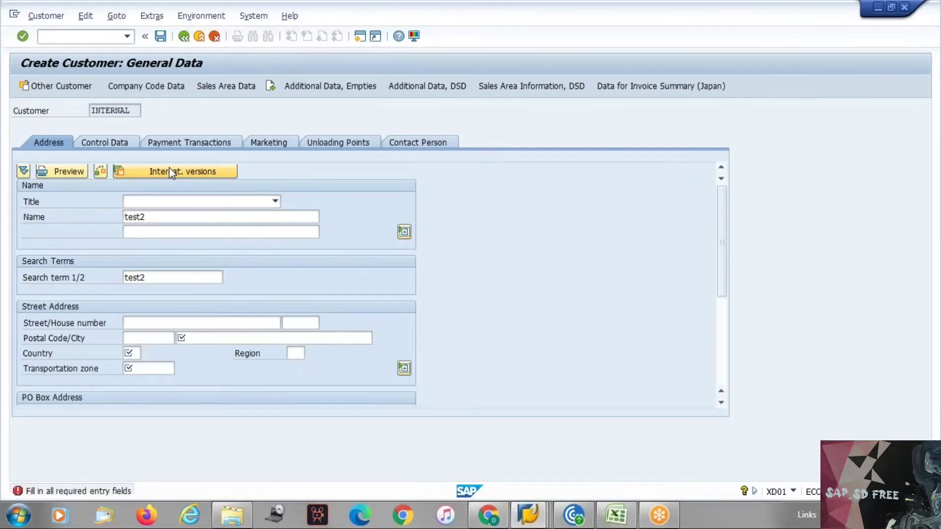
pyautogui.press('Down')
pyautogui.press('Return')
pyautogui.press('Return')
pyautogui.write('in')
pyautogui.press('Return')
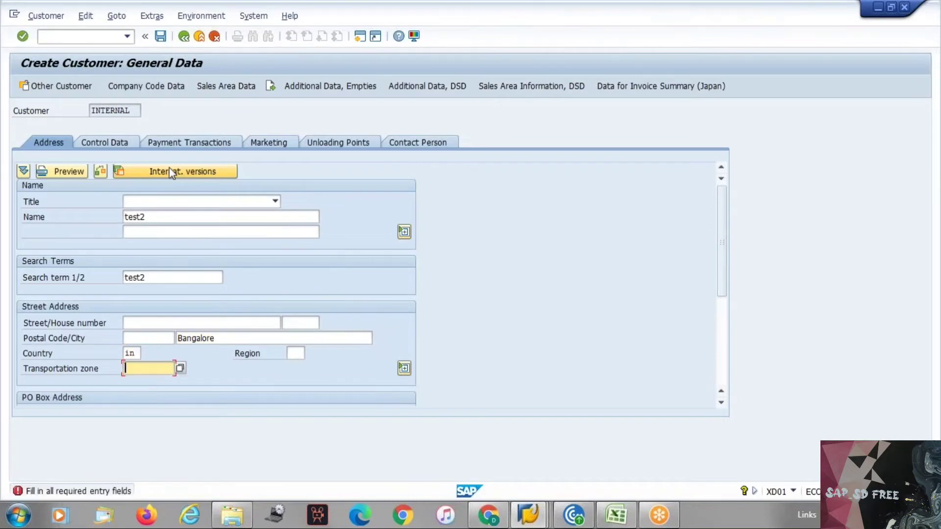
pyautogui.press('Return')
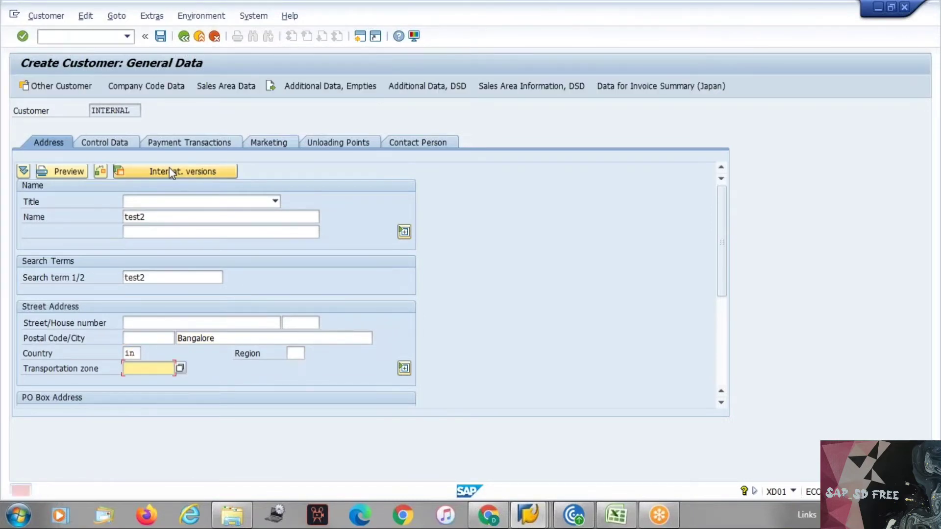
pyautogui.press('Down')
pyautogui.press('Return')
pyautogui.press('Return')
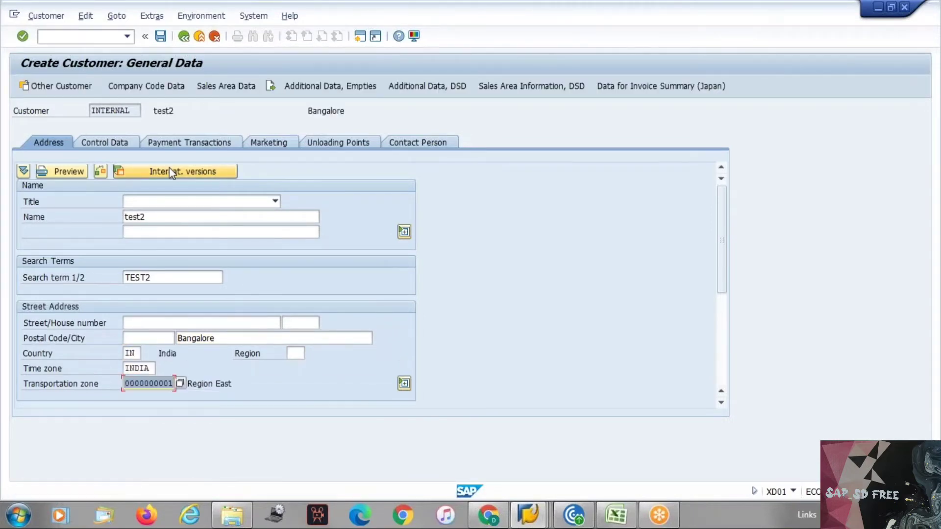
# Set shipping conditions 01 in the sales area shipping data
pyautogui.click(228, 85)
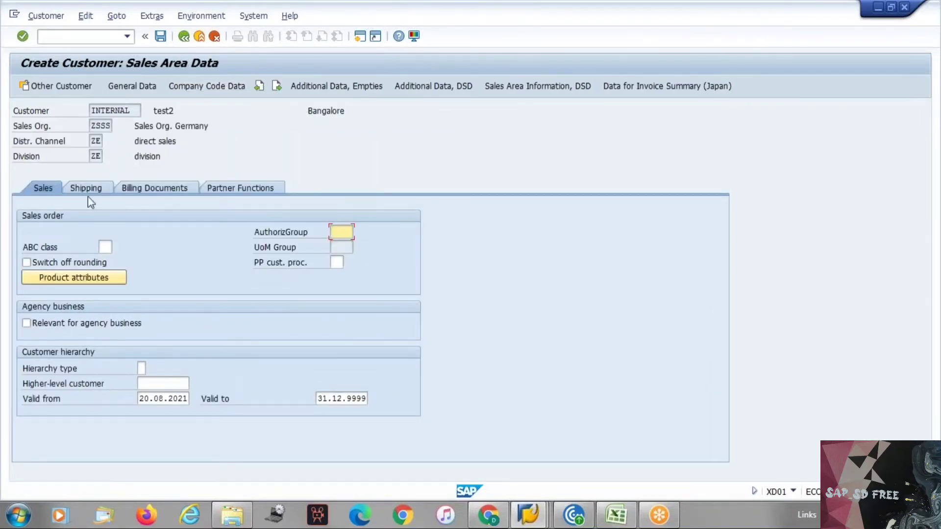
pyautogui.click(90, 188)
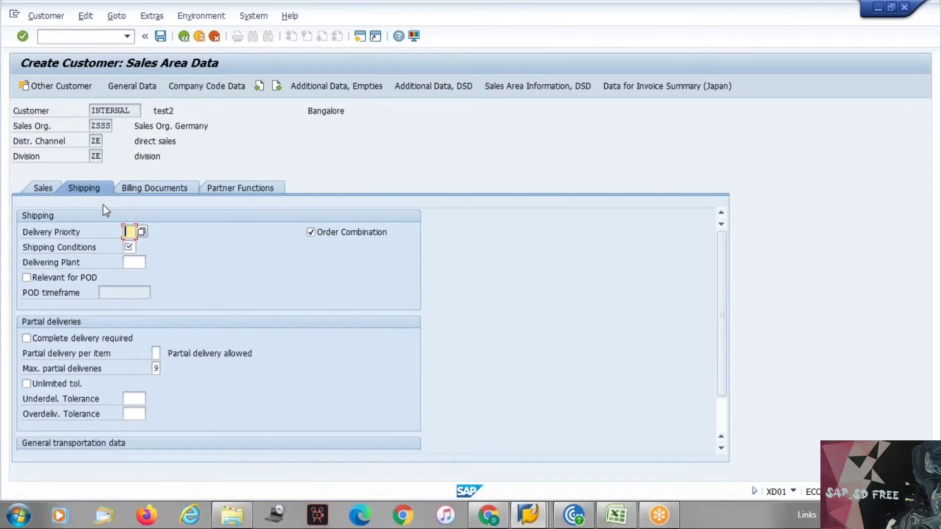
pyautogui.write('01')
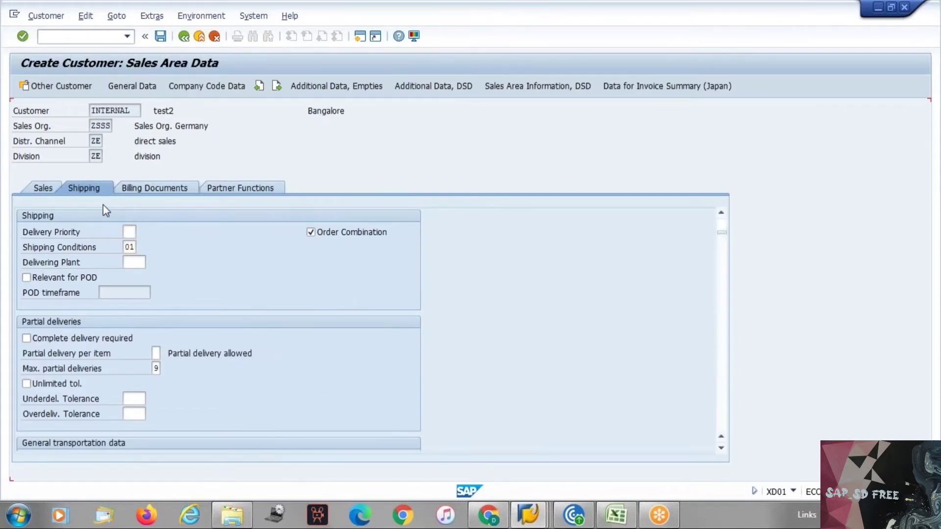
pyautogui.press('Return')
# Set tax classification 1 for each Output Tax and State Sales Tax row
pyautogui.click(149, 191)
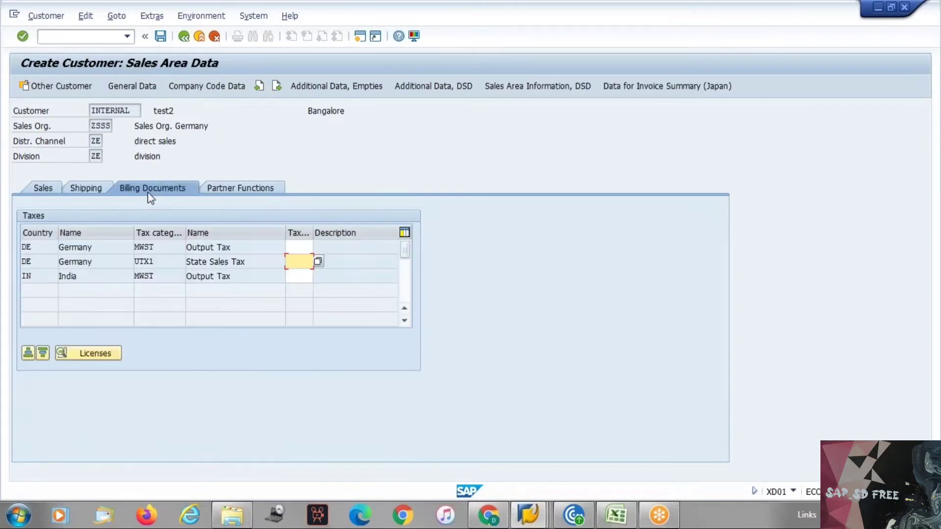
pyautogui.press('Up')
pyautogui.write('1')
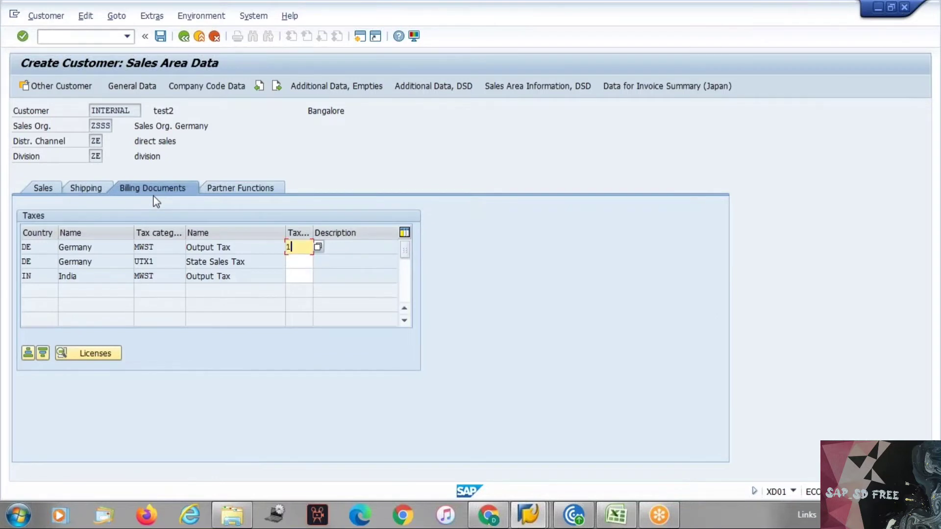
pyautogui.press('Return')
pyautogui.write('1')
pyautogui.press('Return')
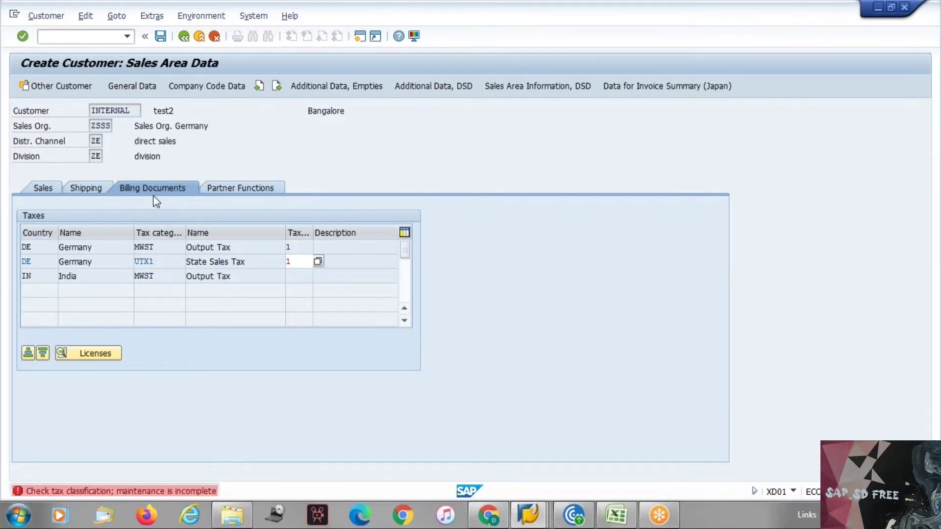
pyautogui.write('1')
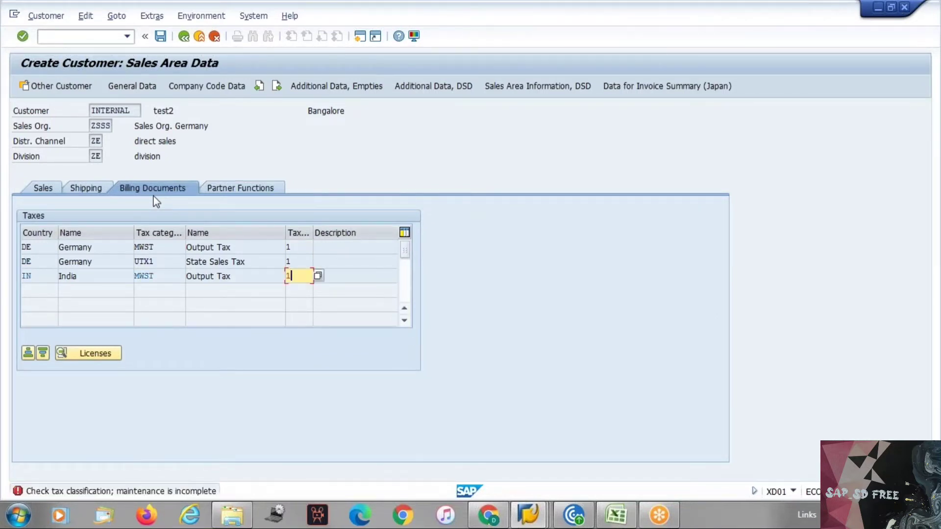
pyautogui.press('Return')
# Check the partner functions, save with the reconciliation account filled, and close the start dialog
pyautogui.click(240, 188)
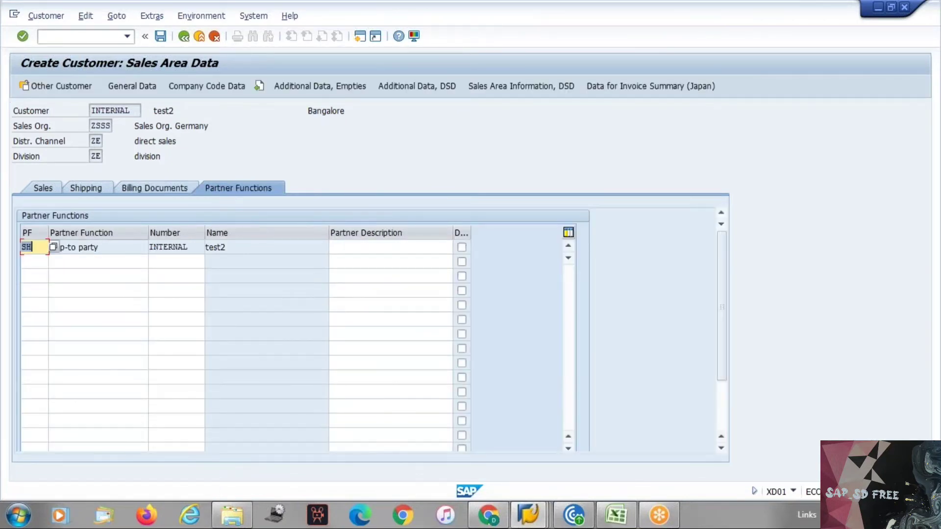
pyautogui.click(46, 249)
pyautogui.click(161, 36)
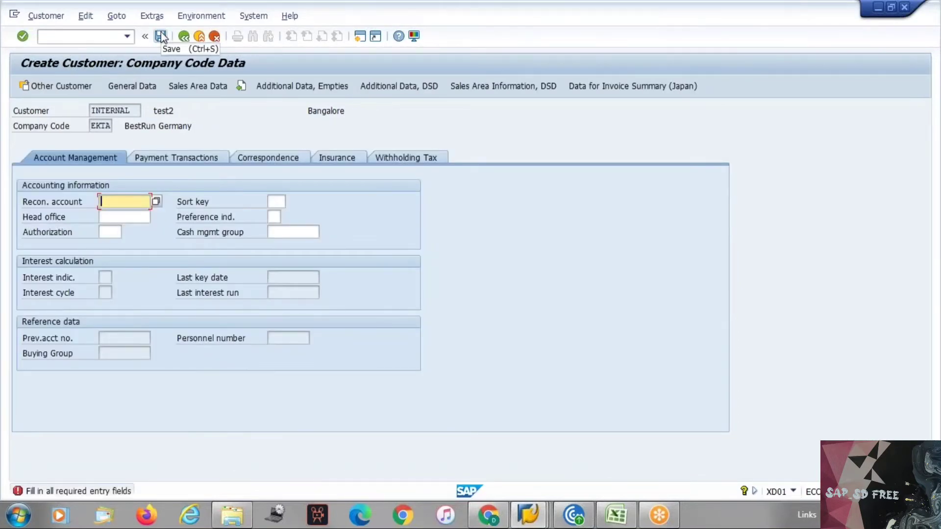
pyautogui.press('Down')
pyautogui.press('Return')
pyautogui.press('Return')
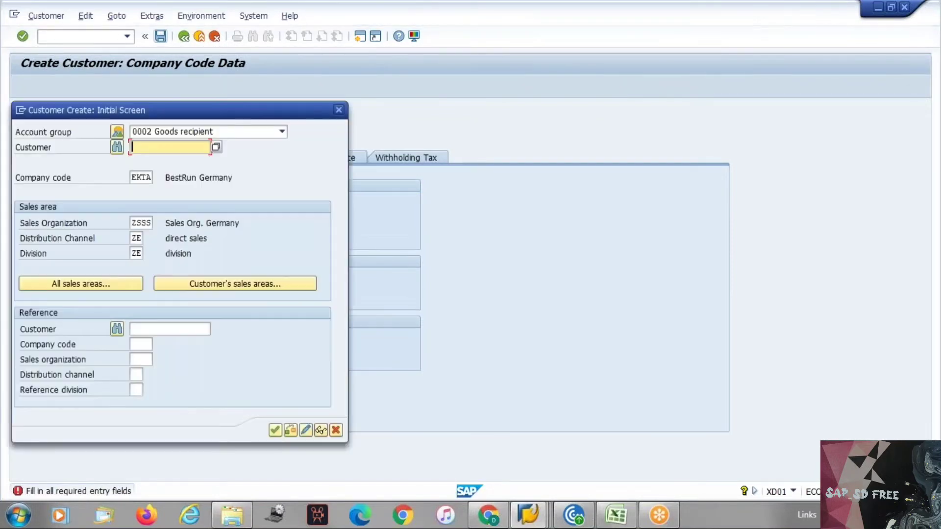
pyautogui.click(338, 110)
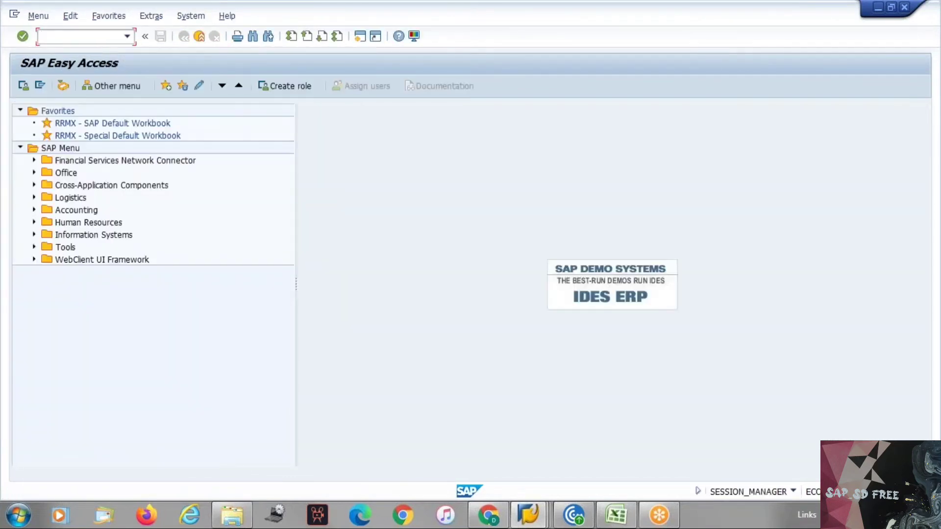
pyautogui.write('/nxd02')
pyautogui.press('Return')
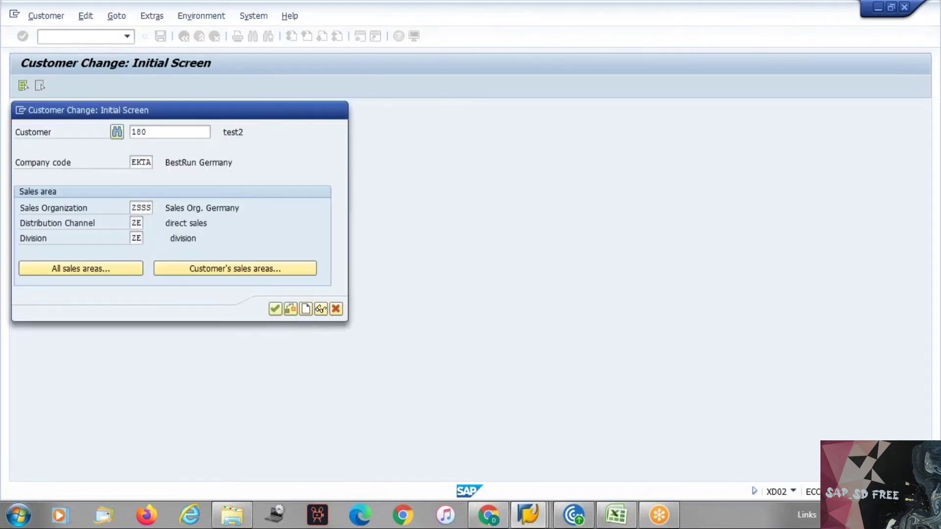
pyautogui.press('Return')
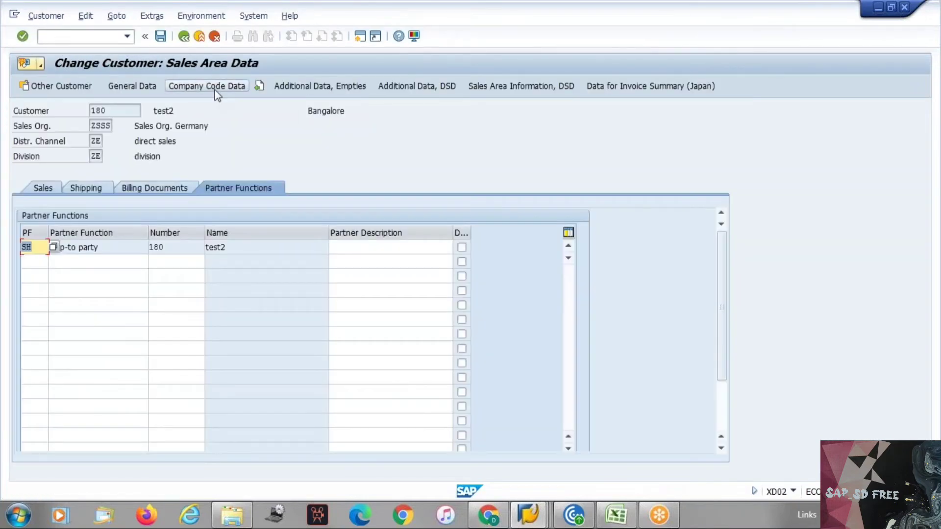
pyautogui.click(105, 249)
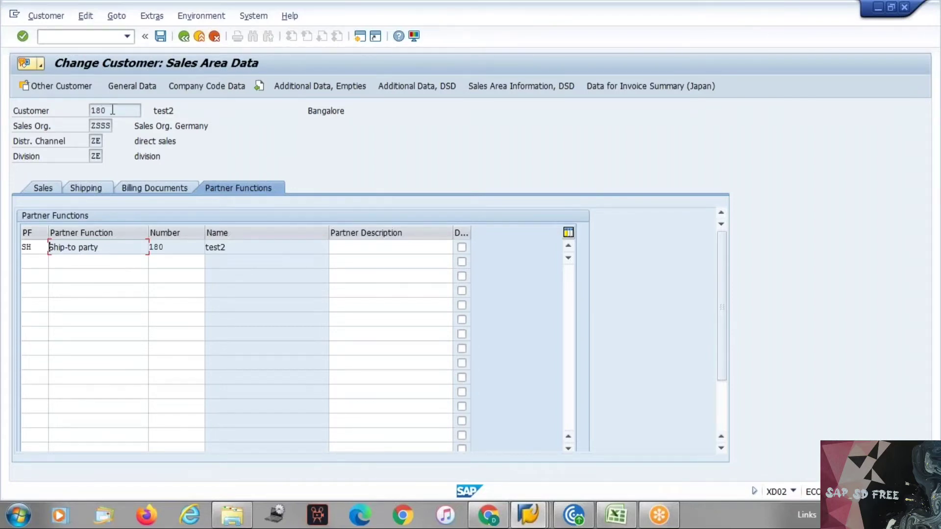
pyautogui.click(92, 111)
pyautogui.click(180, 41)
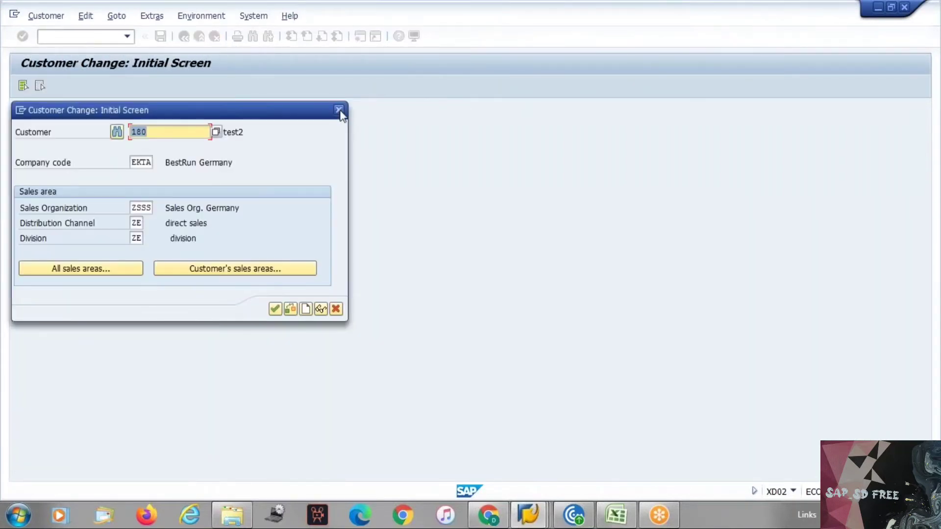
pyautogui.click(339, 110)
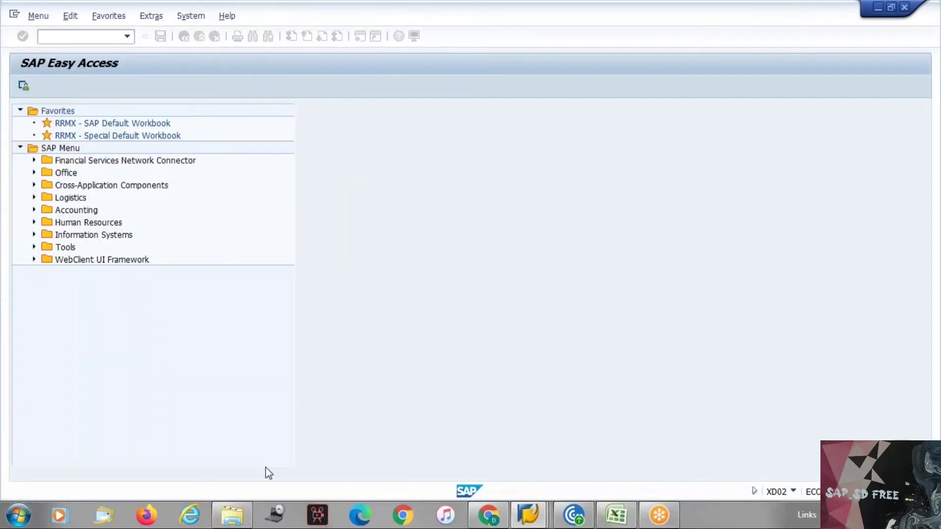
pyautogui.click(97, 35)
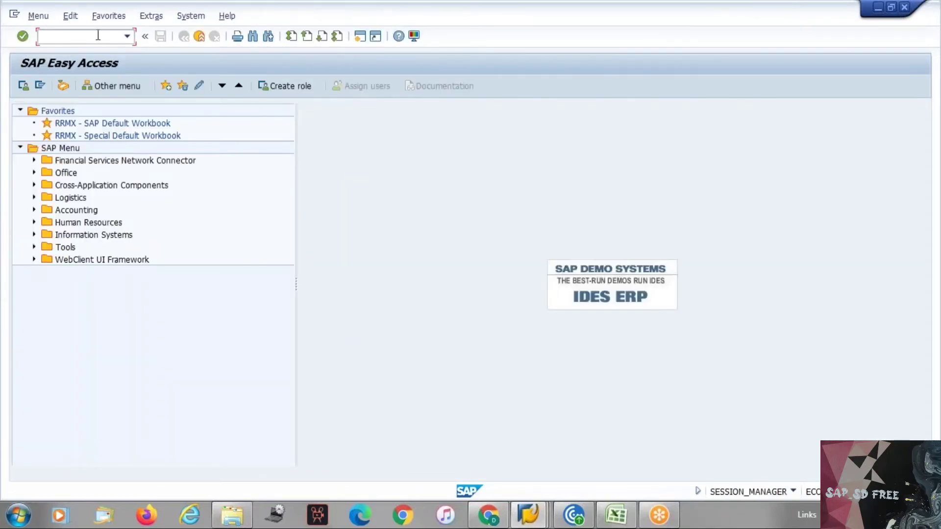
pyautogui.click(533, 516)
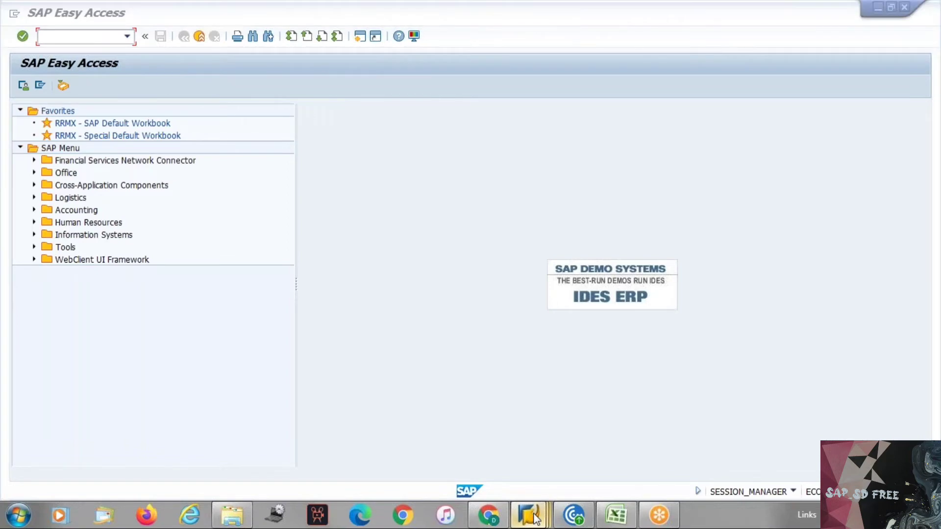
pyautogui.click(741, 433)
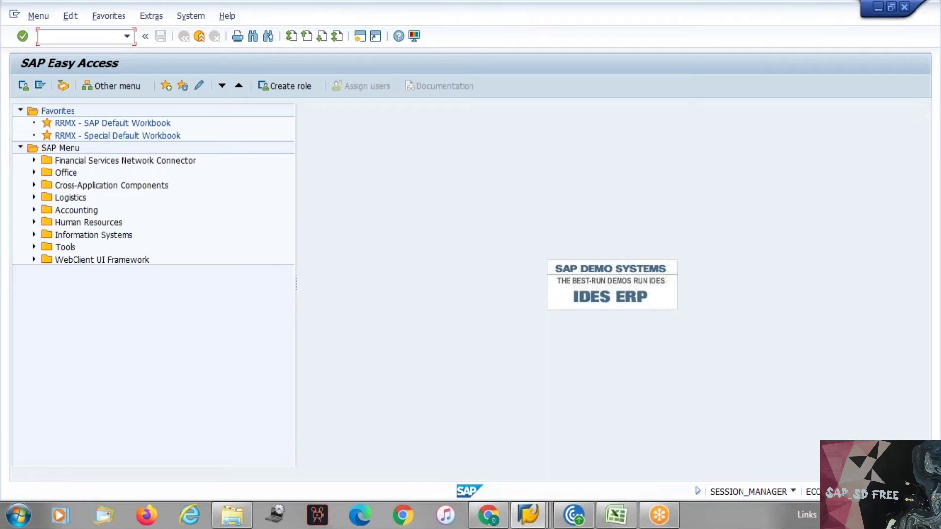
pyautogui.write('se16')
pyautogui.press('Return')
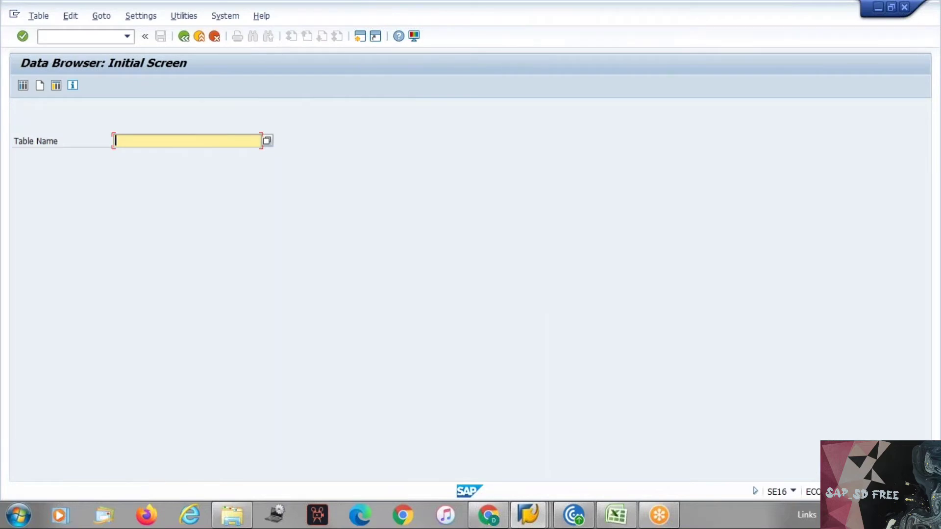
pyautogui.write('kna1')
pyautogui.press('Return')
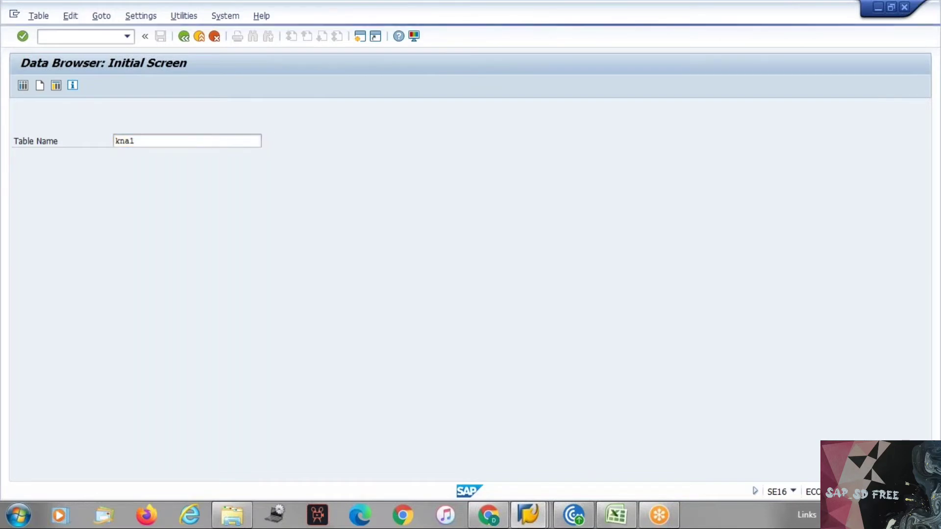
pyautogui.click(25, 87)
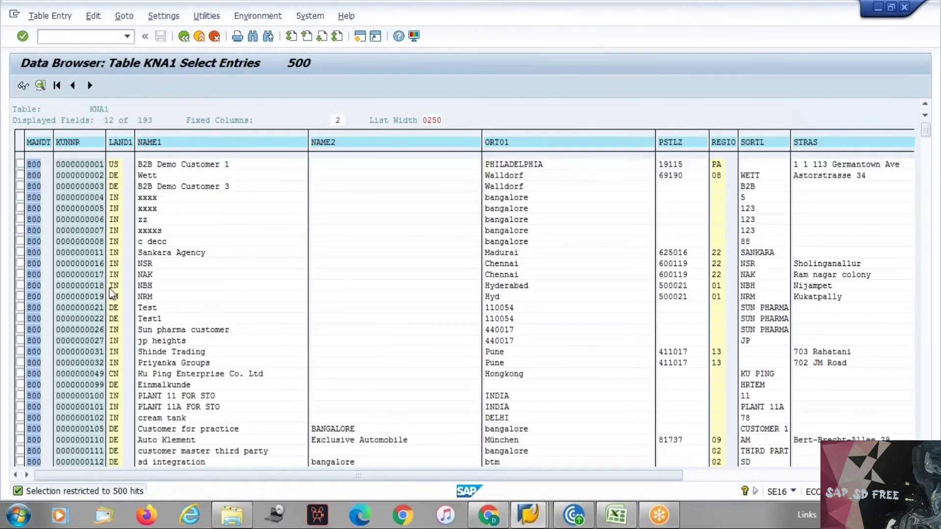
pyautogui.click(184, 37)
pyautogui.click(184, 37)
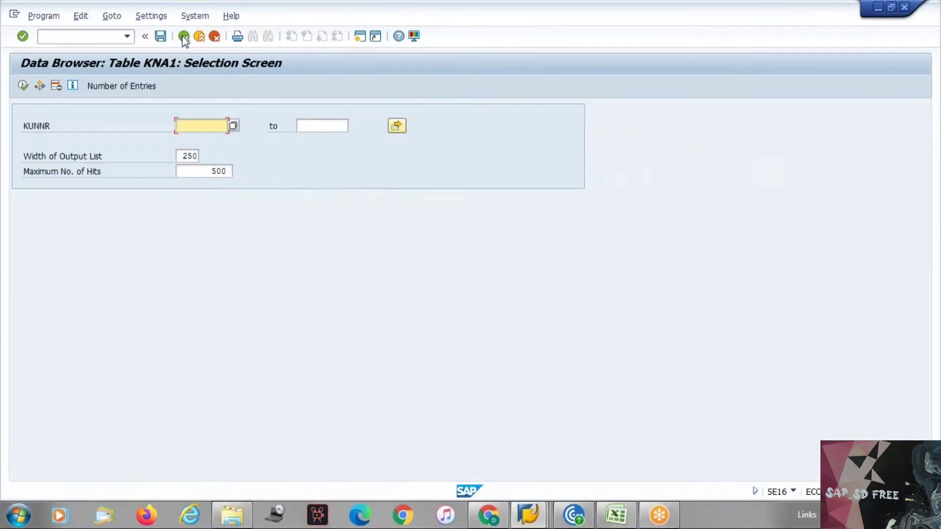
pyautogui.click(184, 37)
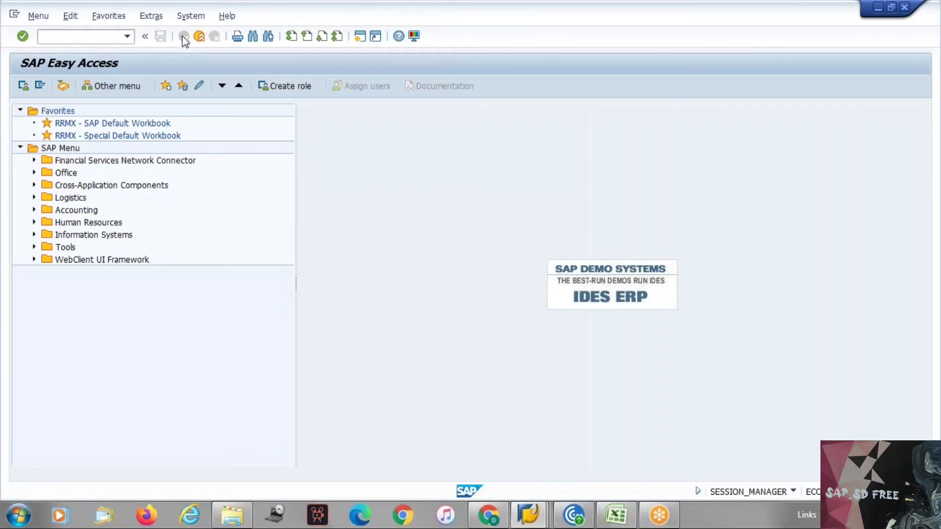
# Type se16n in the command field, then open the System Status information
pyautogui.click(81, 36)
pyautogui.write('se16n')
pyautogui.moveTo(60, 38); pyautogui.dragTo(75, 37)
pyautogui.click(76, 37)
pyautogui.click(191, 17)
pyautogui.click(197, 201)
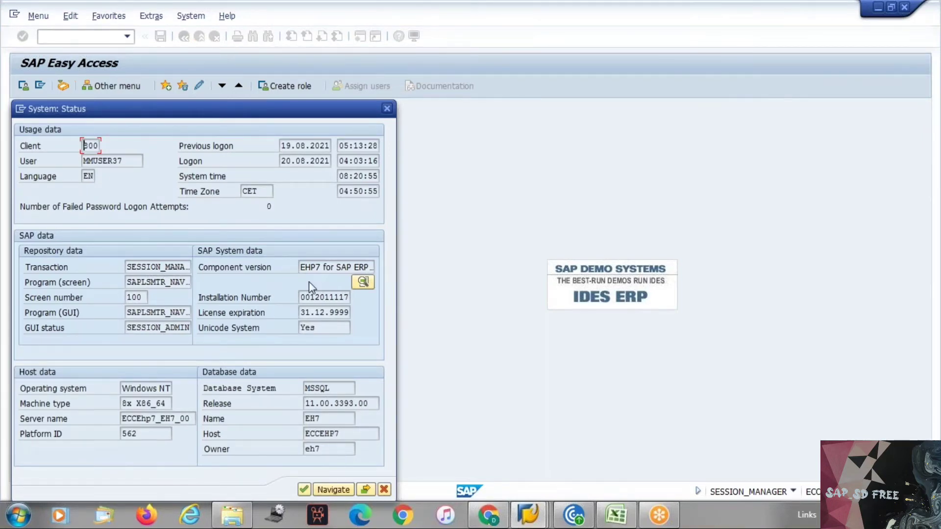
# Open component information, select the SAP_BASIS and SAP_APPL rows, and show product versions
pyautogui.click(363, 283)
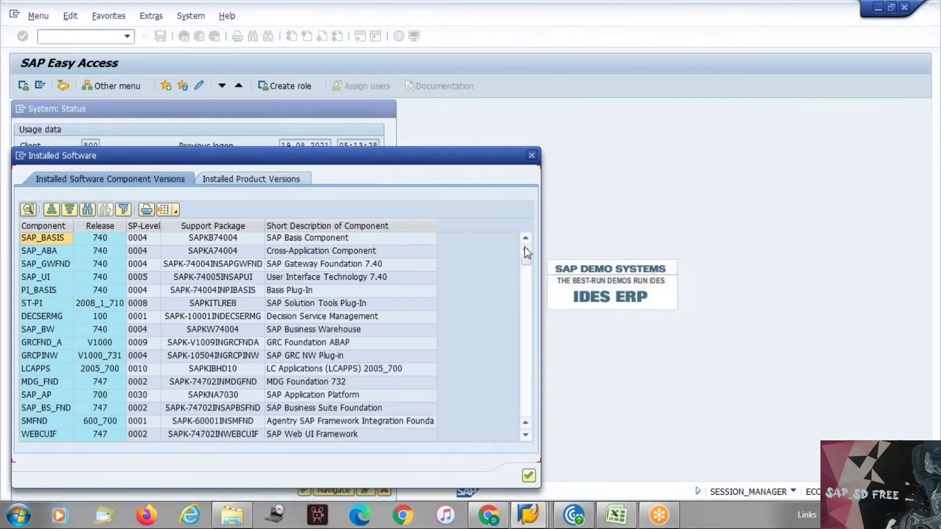
pyautogui.click(105, 237)
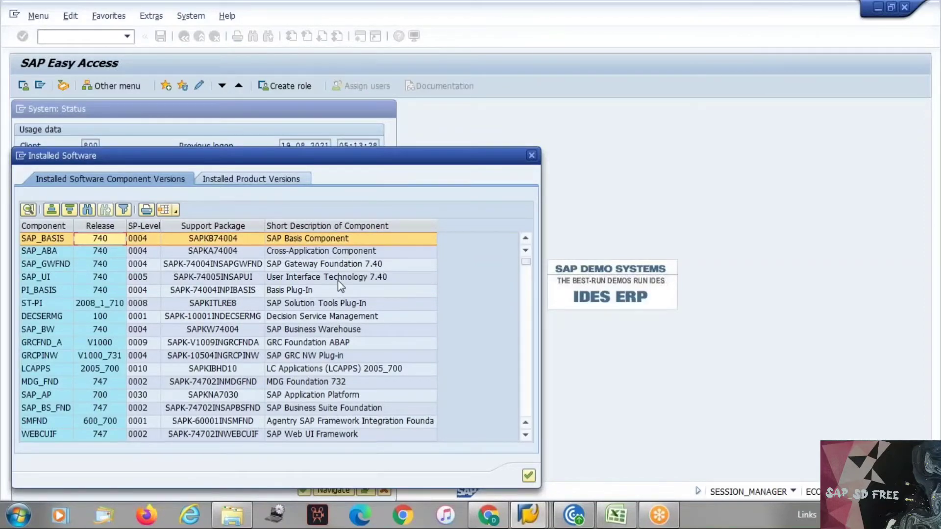
pyautogui.scroll(-1, 337, 280)
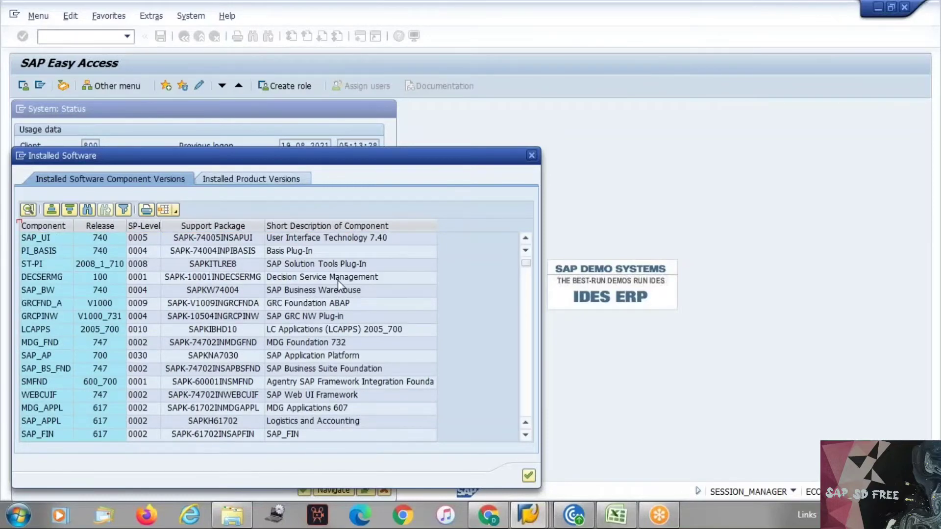
pyautogui.click(311, 423)
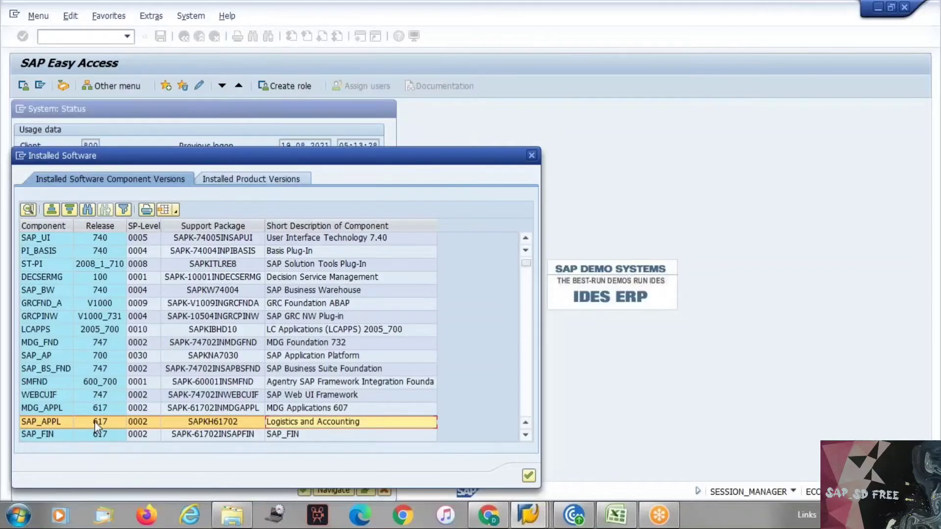
pyautogui.click(229, 179)
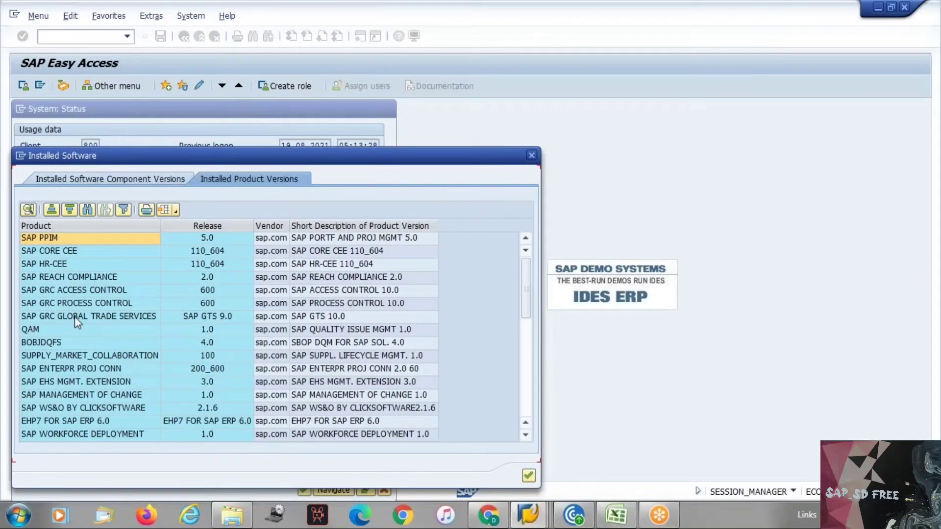
# Page through the product list, select SAP ERP, and return to component versions
pyautogui.click(525, 390)
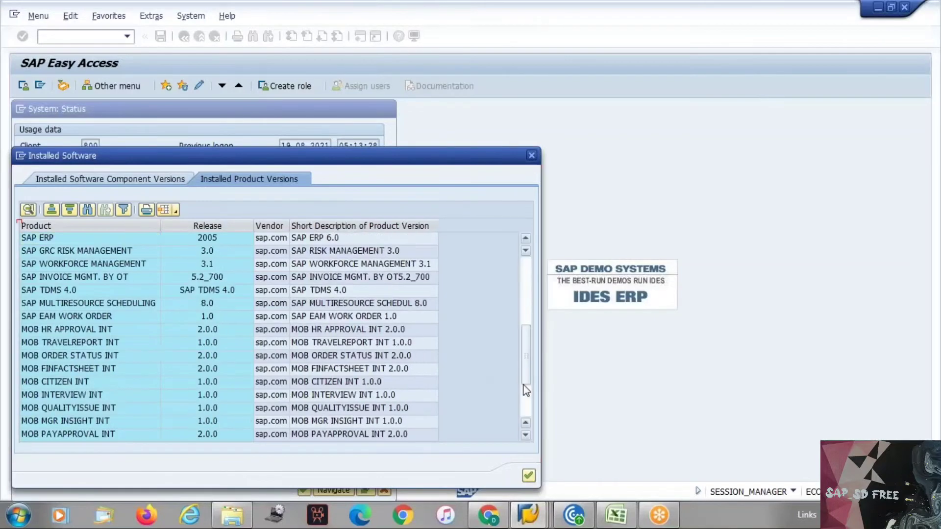
pyautogui.click(81, 238)
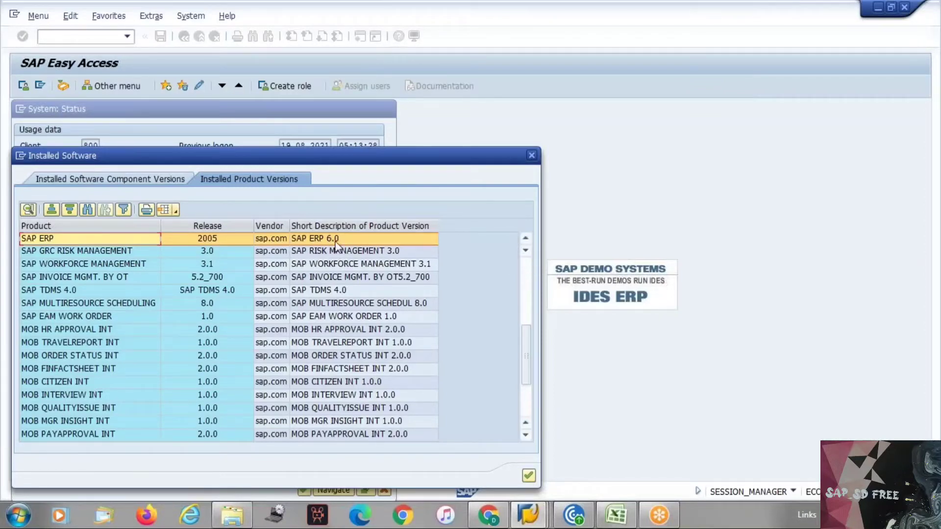
pyautogui.click(524, 279)
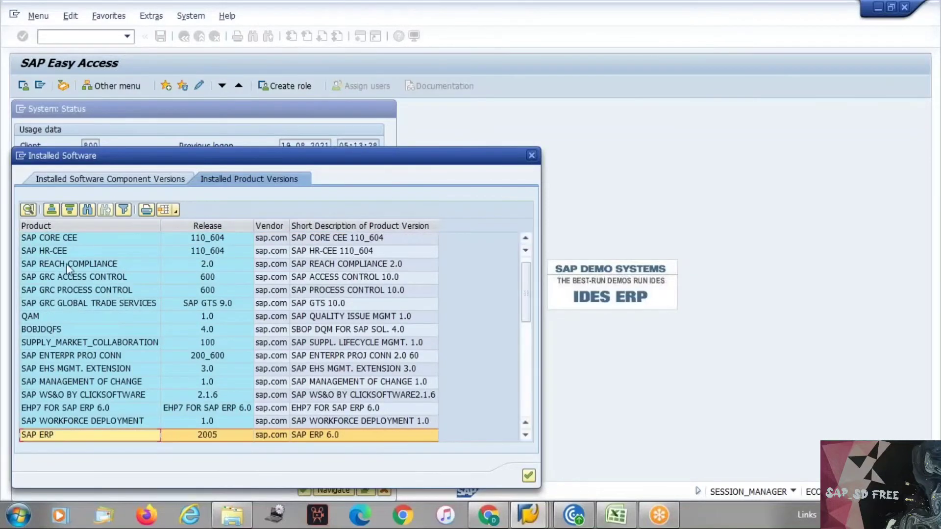
pyautogui.click(125, 182)
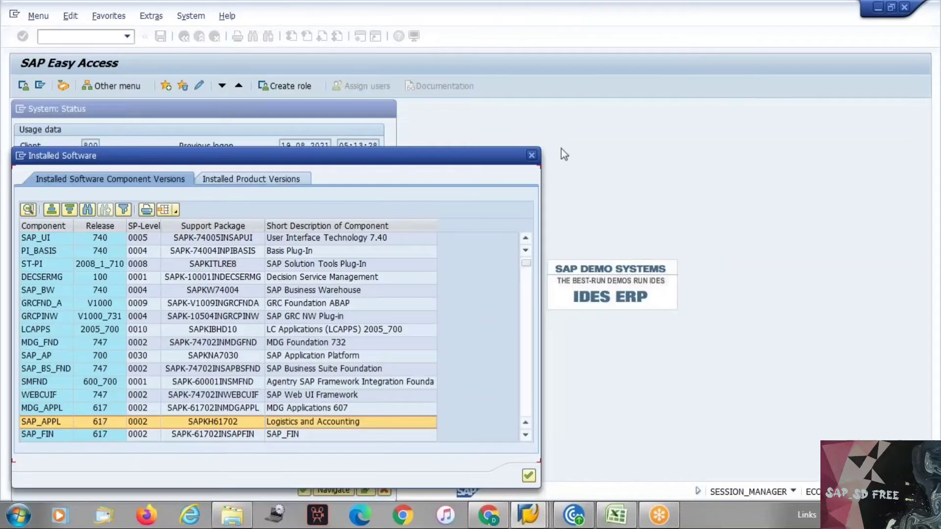
# Close the Installed Software list and highlight the MSSQL value in the Database System field
pyautogui.click(532, 156)
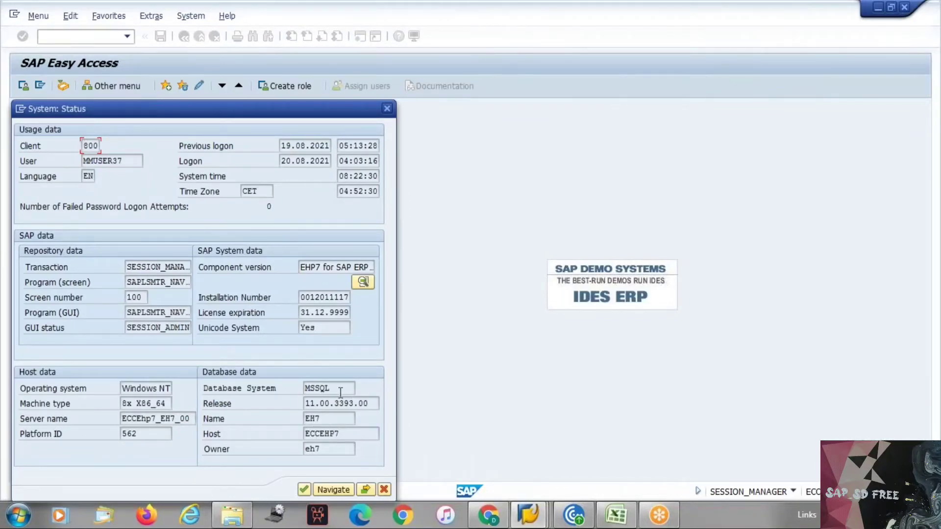
pyautogui.moveTo(340, 392); pyautogui.dragTo(302, 389)
pyautogui.click(302, 388)
pyautogui.moveTo(333, 387); pyautogui.dragTo(300, 387)
pyautogui.click(304, 389)
pyautogui.moveTo(336, 388); pyautogui.dragTo(300, 392)
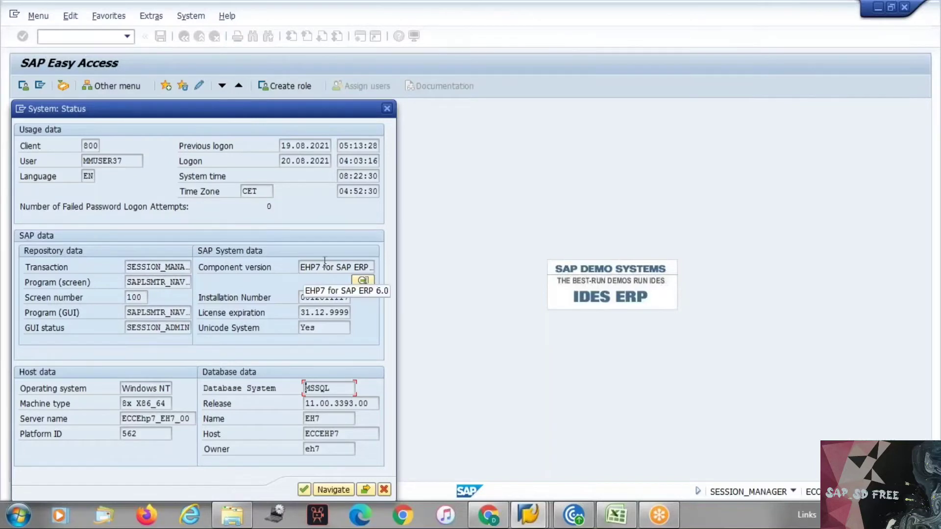
pyautogui.moveTo(324, 267); pyautogui.dragTo(304, 270)
pyautogui.click(304, 270)
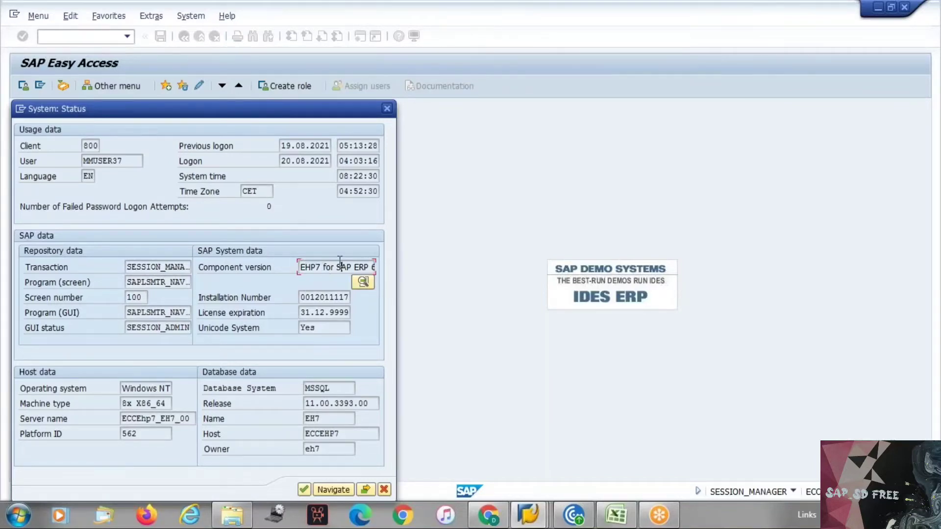
pyautogui.click(345, 266)
pyautogui.press('Right')
pyautogui.press('Right')
pyautogui.press('Right')
pyautogui.press('Right')
pyautogui.press('Right')
pyautogui.press('Right')
pyautogui.press('Right')
pyautogui.press('Right')
pyautogui.press('Right')
pyautogui.press('Right')
pyautogui.press('Right')
pyautogui.press('Right')
pyautogui.press('Right')
pyautogui.press('Home')
# Close System Status and open table KNA1 in SE16N
pyautogui.click(381, 490)
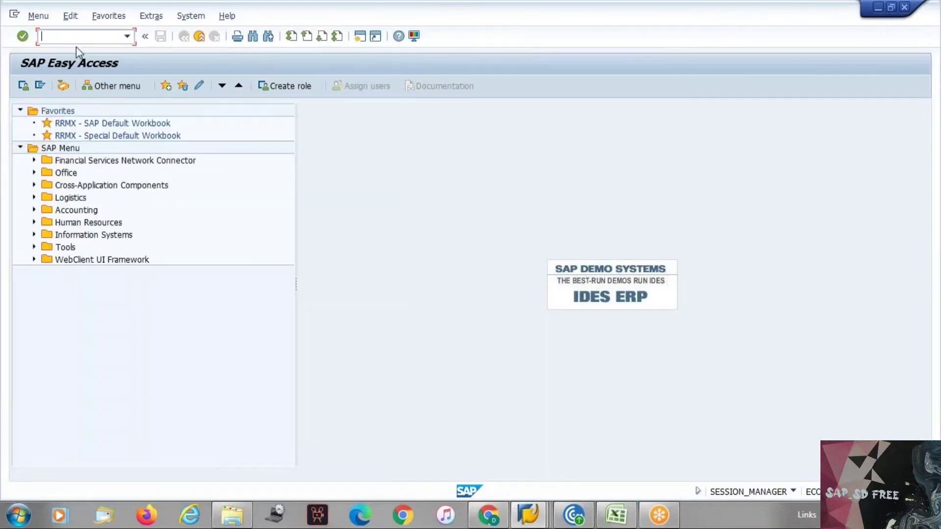
pyautogui.write('se16n')
pyautogui.press('Return')
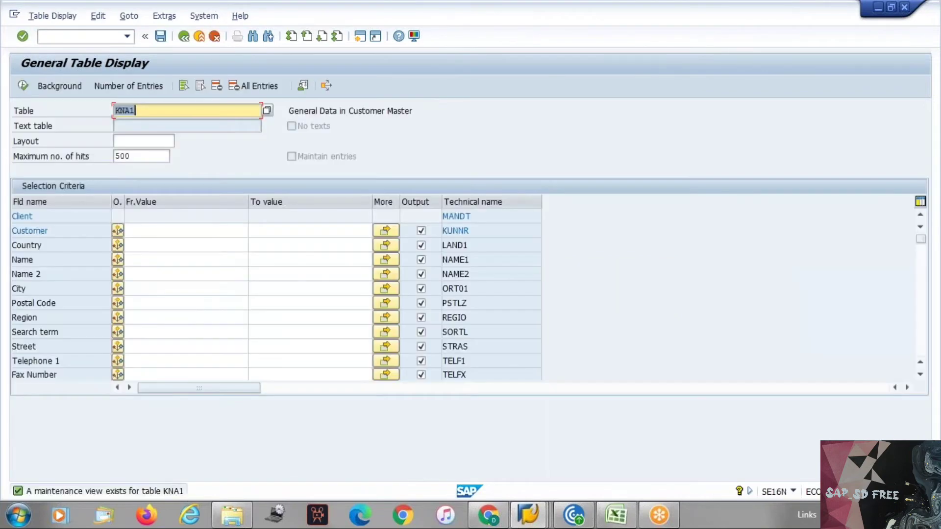
pyautogui.press('Return')
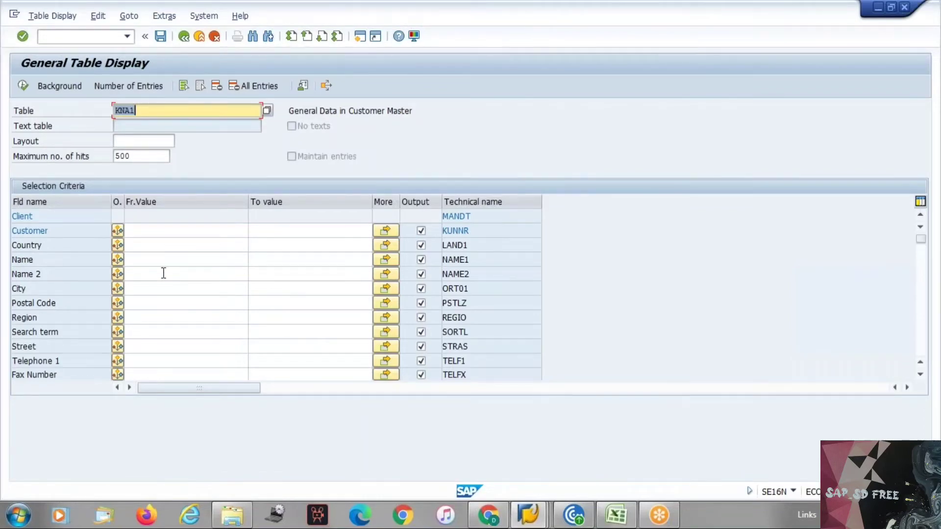
# Find the 'created' field and set Created on to 20.08.2021 from the calendar
pyautogui.hotkey('ctrl', 'f')
pyautogui.write('cre')
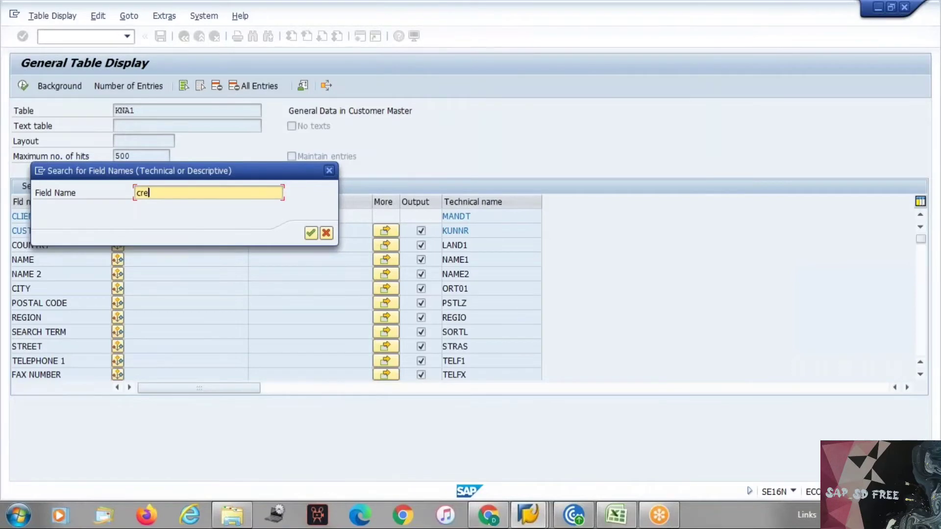
pyautogui.write('ated')
pyautogui.press('Return')
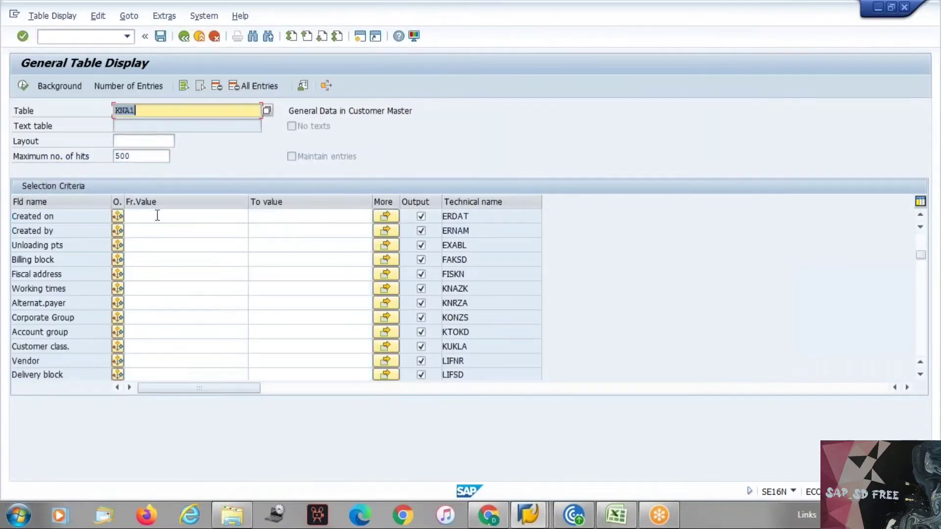
pyautogui.click(158, 216)
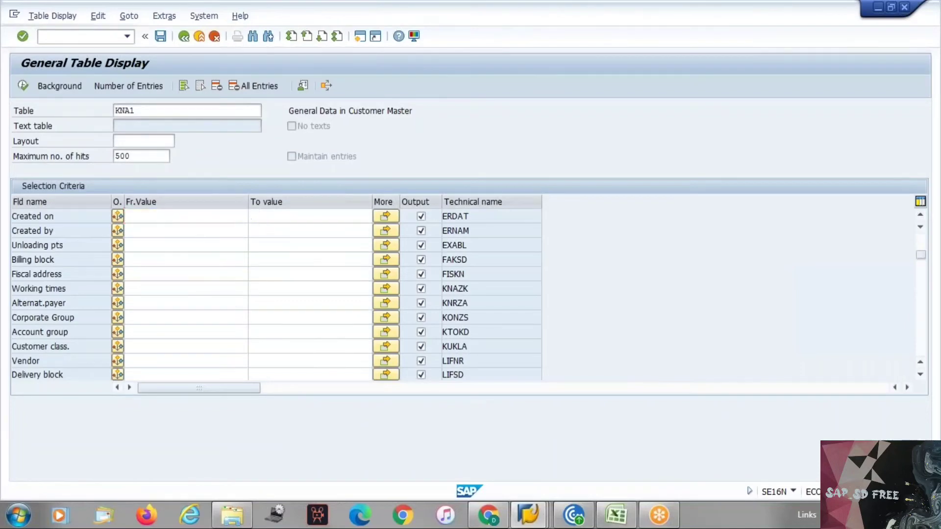
pyautogui.click(244, 216)
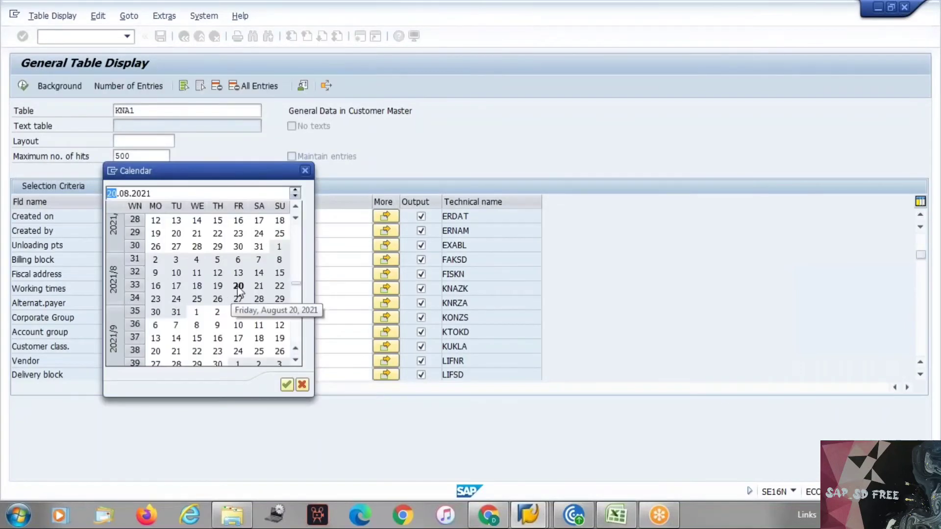
pyautogui.doubleClick(239, 286)
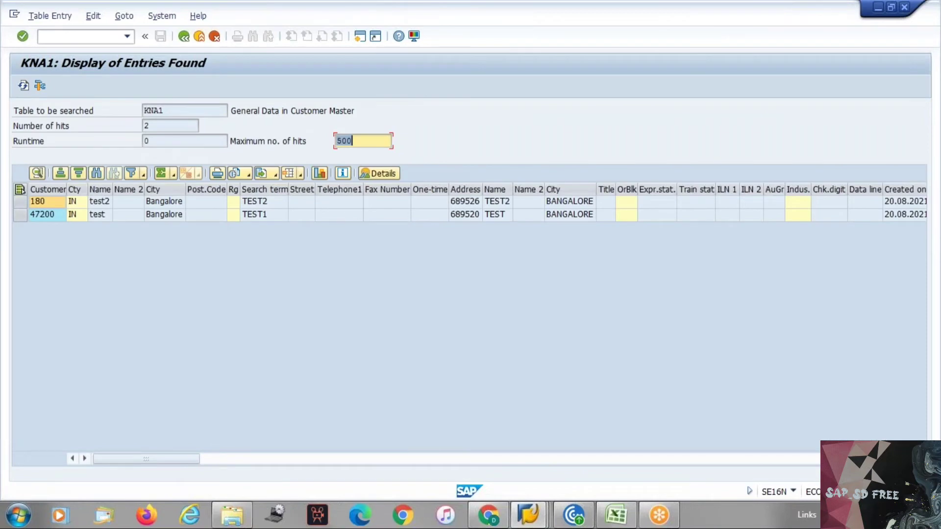
# Review the two KNA1 results, scrolling the grid right and back
pyautogui.click(48, 216)
pyautogui.click(47, 215)
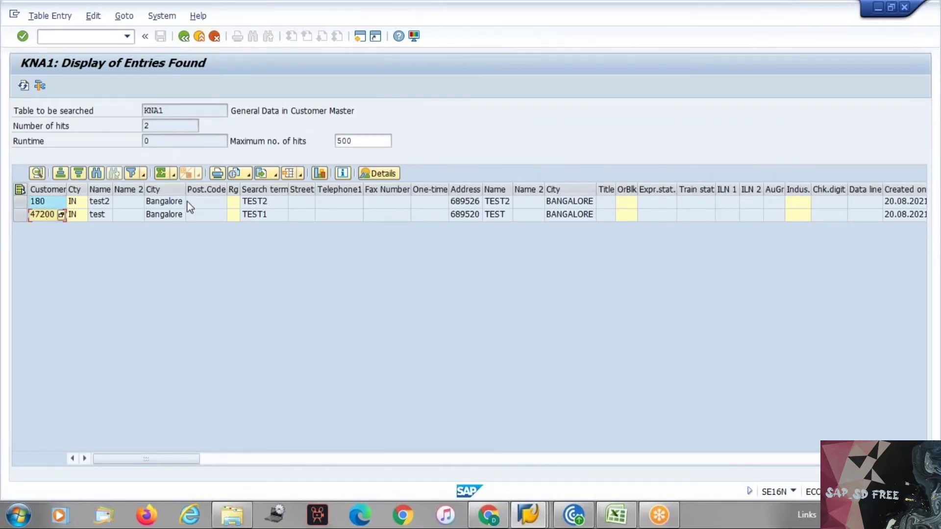
pyautogui.click(96, 203)
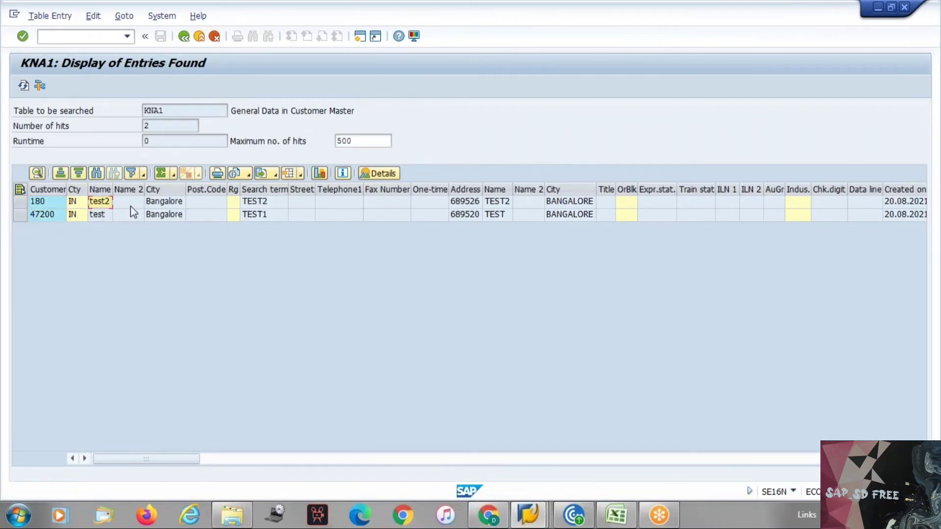
pyautogui.click(164, 214)
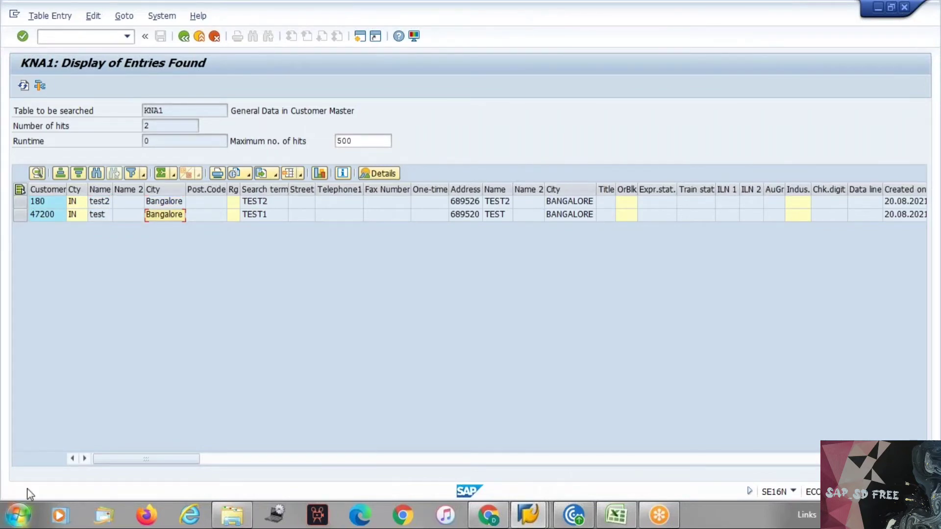
pyautogui.click(85, 458)
pyautogui.click(85, 459)
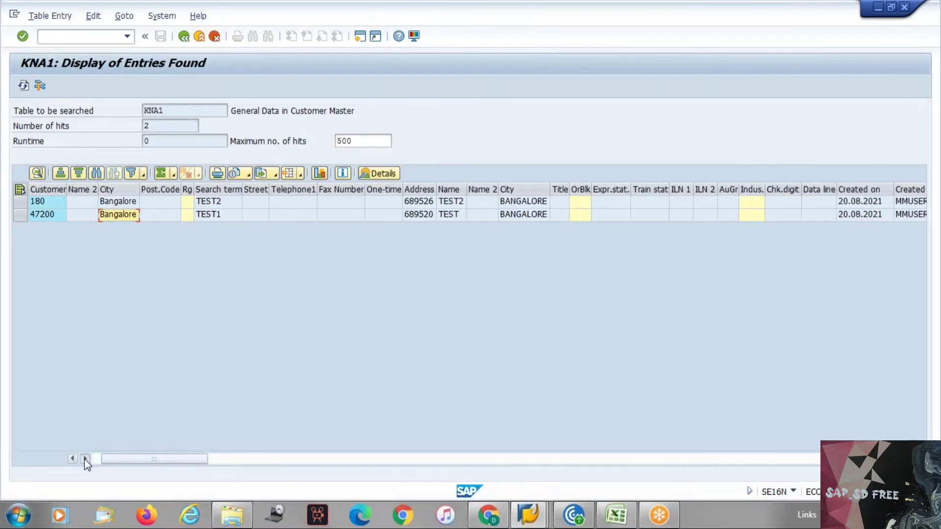
pyautogui.click(85, 459)
pyautogui.click(85, 458)
pyautogui.click(85, 458)
pyautogui.click(86, 459)
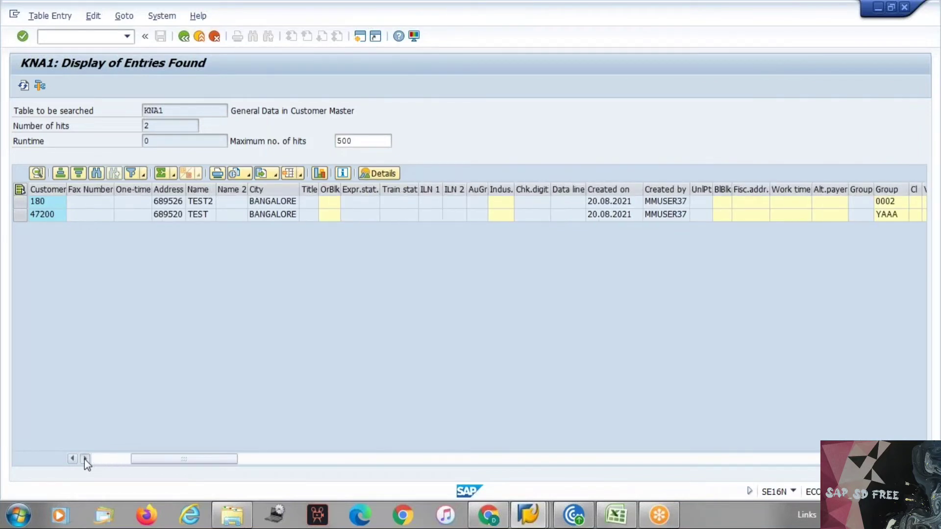
pyautogui.click(85, 458)
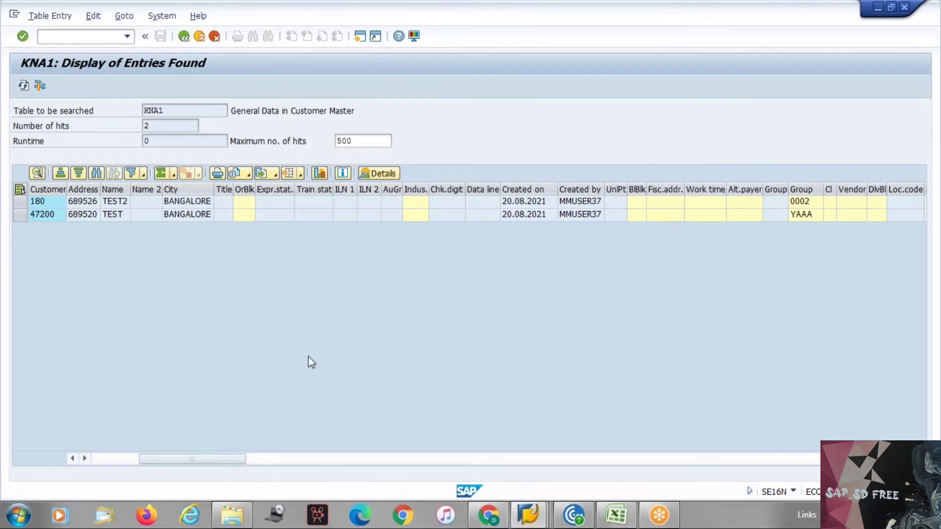
pyautogui.click(96, 460)
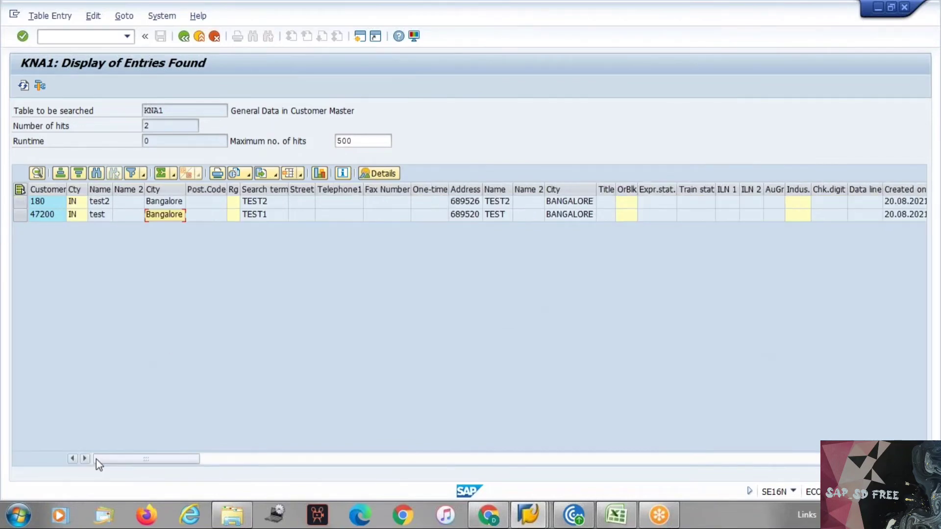
pyautogui.click(36, 216)
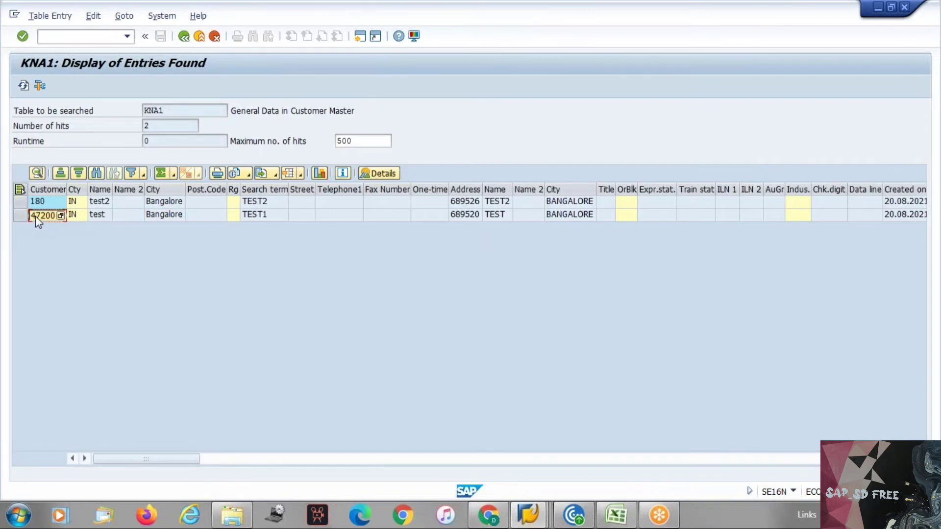
# Start customer change (XD02) in a new session from the command field
pyautogui.click(71, 35)
pyautogui.write('/oxd02')
pyautogui.press('Return')
# Open customer 47200 for change and add a YB partner function row
pyautogui.write('47200')
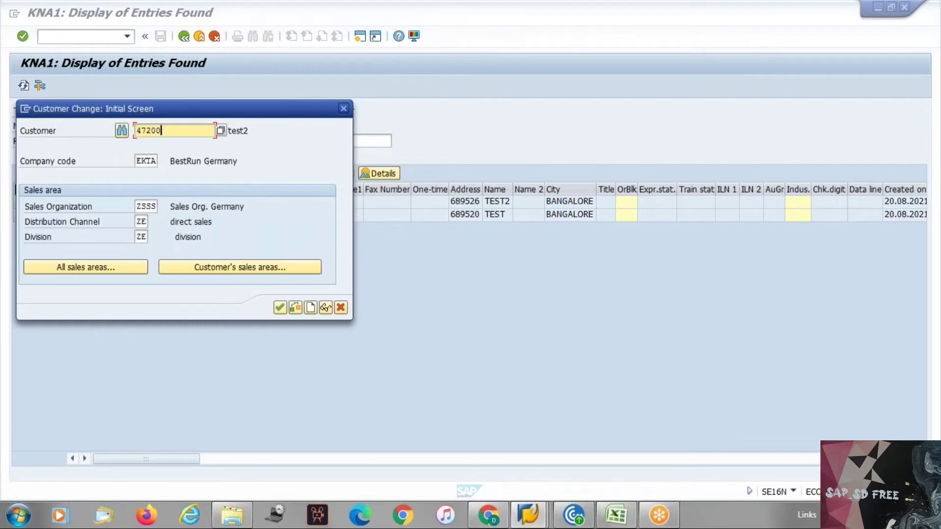
pyautogui.press('Return')
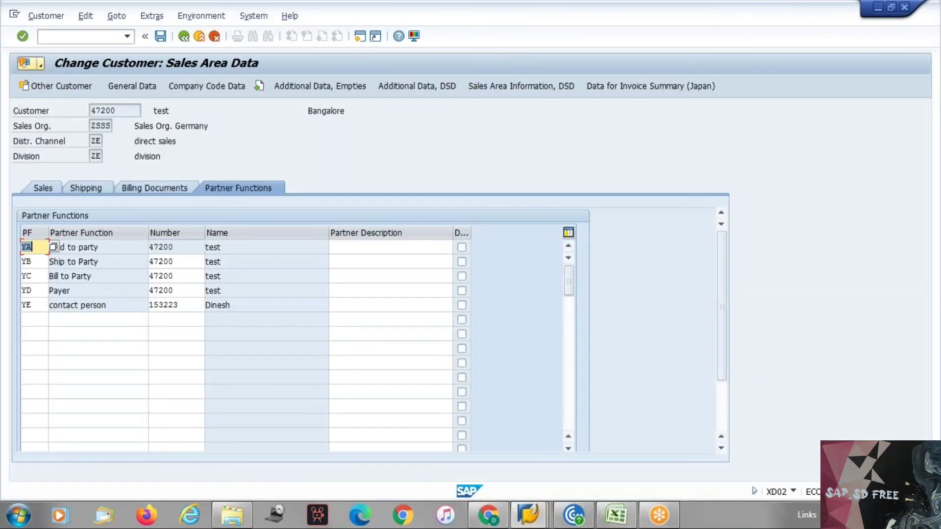
pyautogui.click(29, 319)
pyautogui.write('yb')
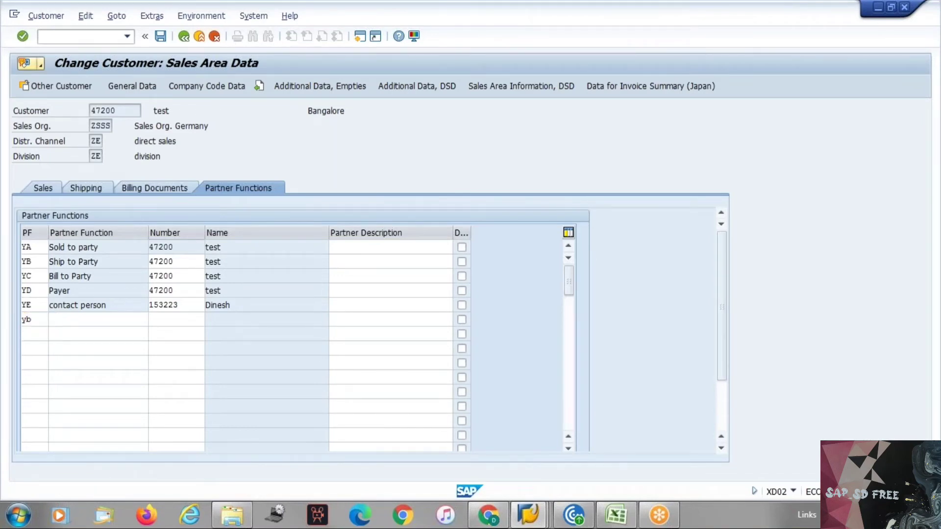
pyautogui.press('Return')
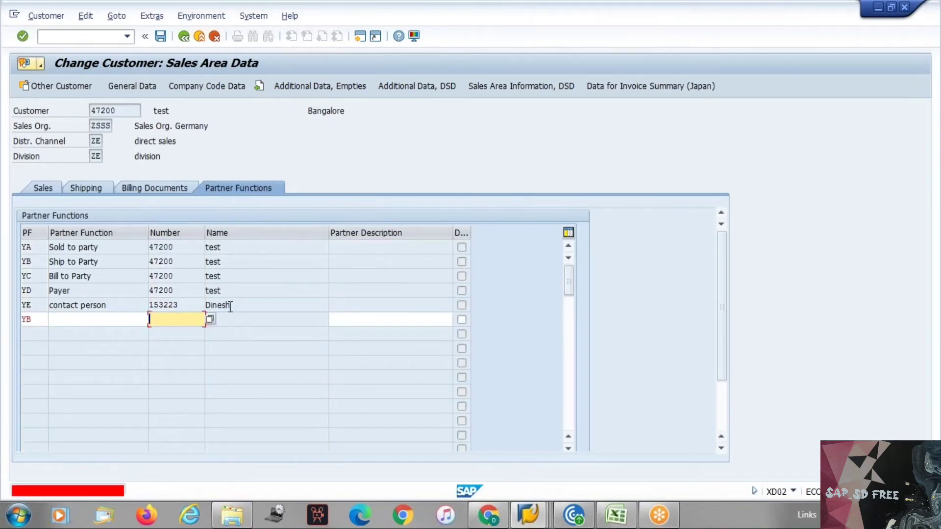
# Enter customer 180, copied from the KNA1 list, as the YB partner
pyautogui.hotkey('alt', 'Tab')
pyautogui.click(43, 203)
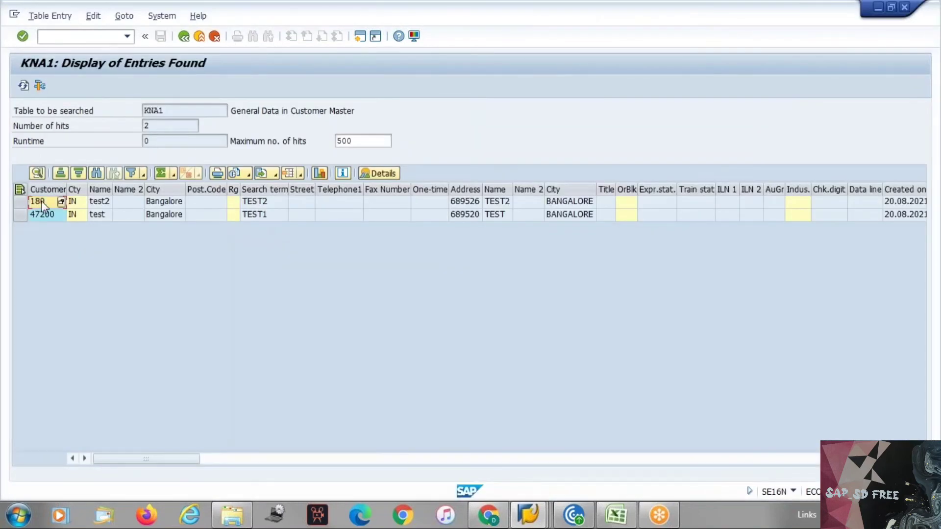
pyautogui.hotkey('alt', 'Tab')
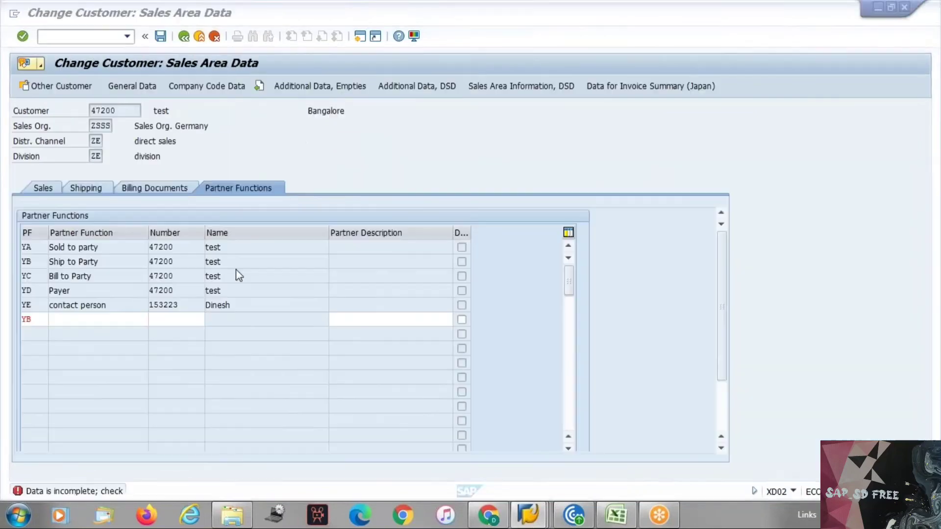
pyautogui.click(173, 319)
pyautogui.write('180')
pyautogui.press('Return')
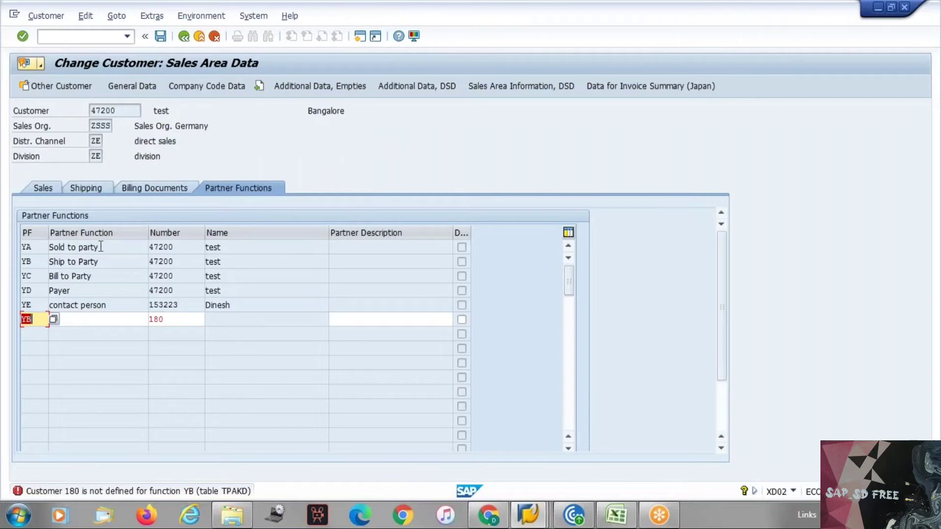
# Cancel the change, discard the unsaved partner entry, and close the start dialog
pyautogui.click(215, 38)
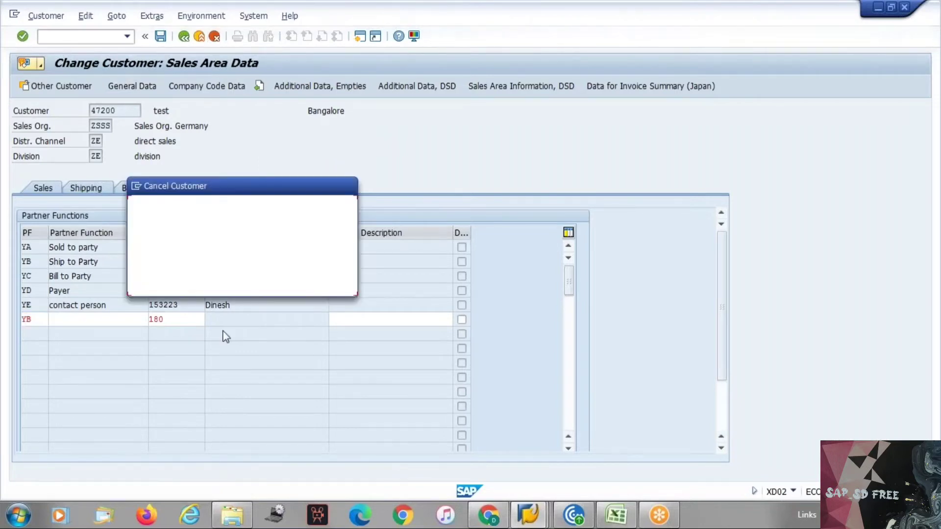
pyautogui.click(212, 281)
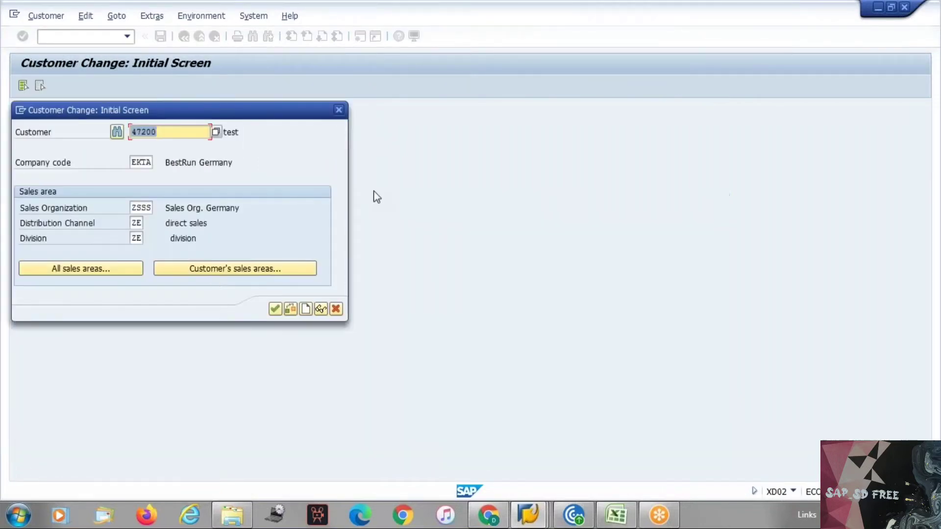
pyautogui.click(339, 110)
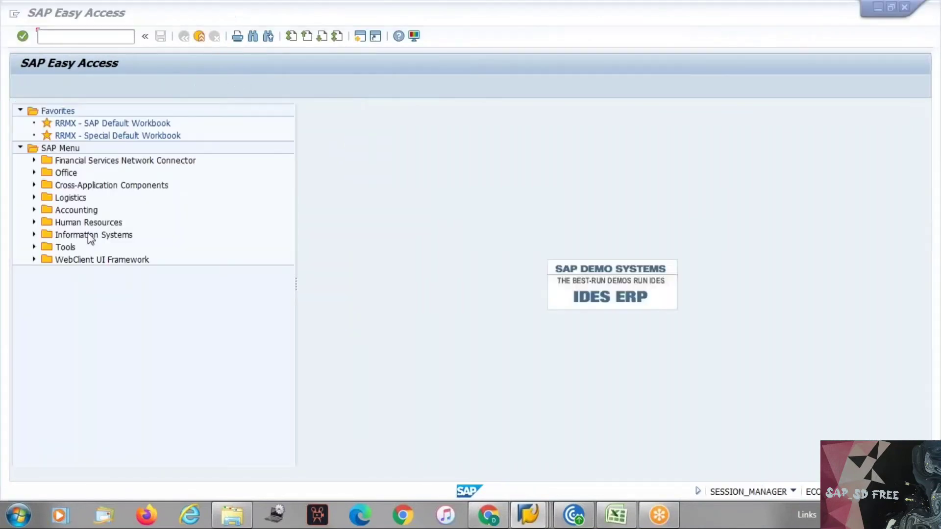
# Switch the SE16N table from KNA1 to KNB1
pyautogui.hotkey('alt', 'Tab')
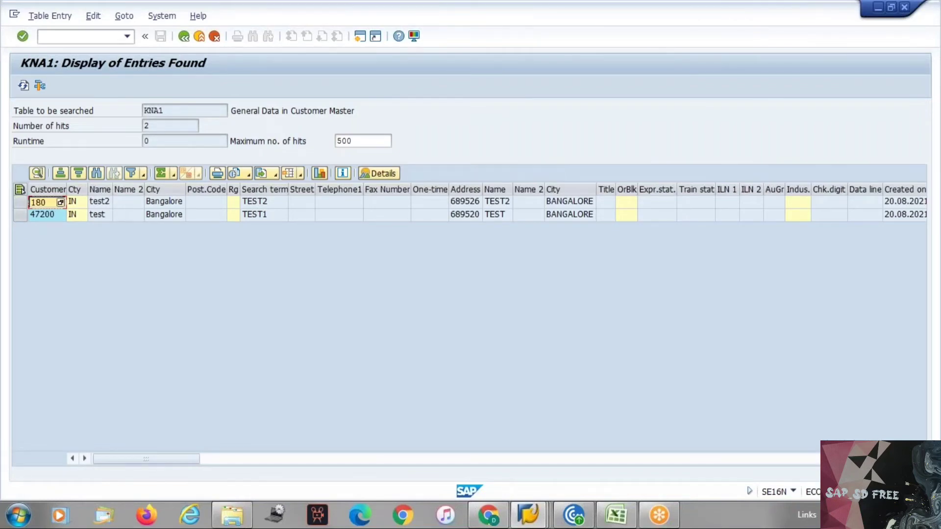
pyautogui.moveTo(168, 111); pyautogui.dragTo(146, 110)
pyautogui.hotkey('ctrl', 'c')
pyautogui.click(184, 39)
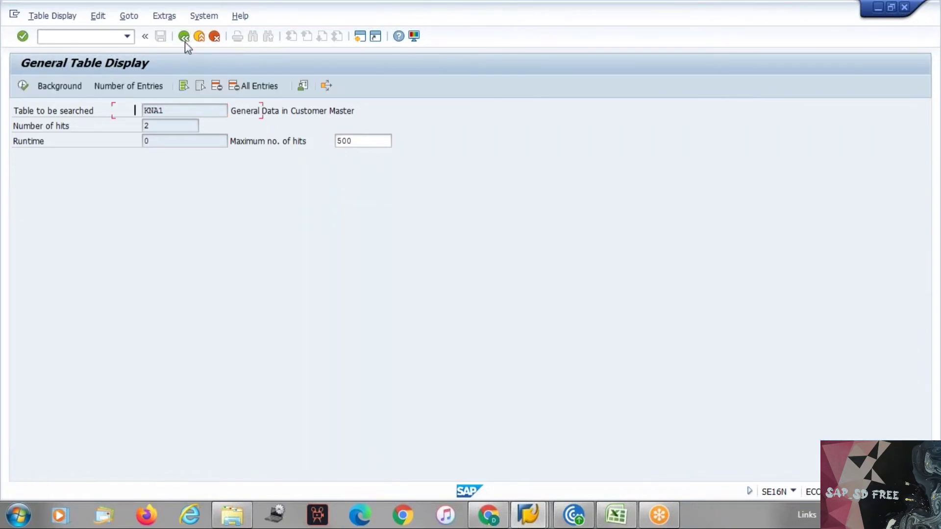
pyautogui.click(156, 112)
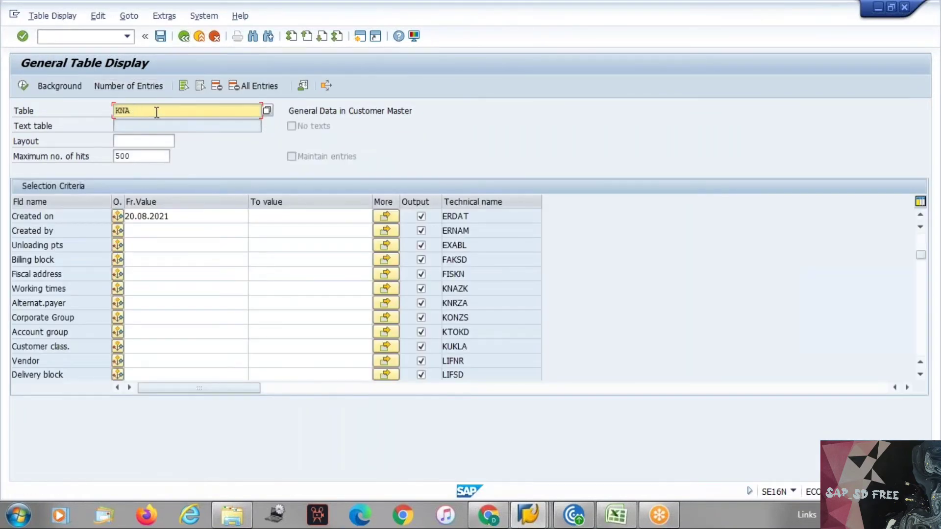
pyautogui.press('BackSpace')
pyautogui.write('b1')
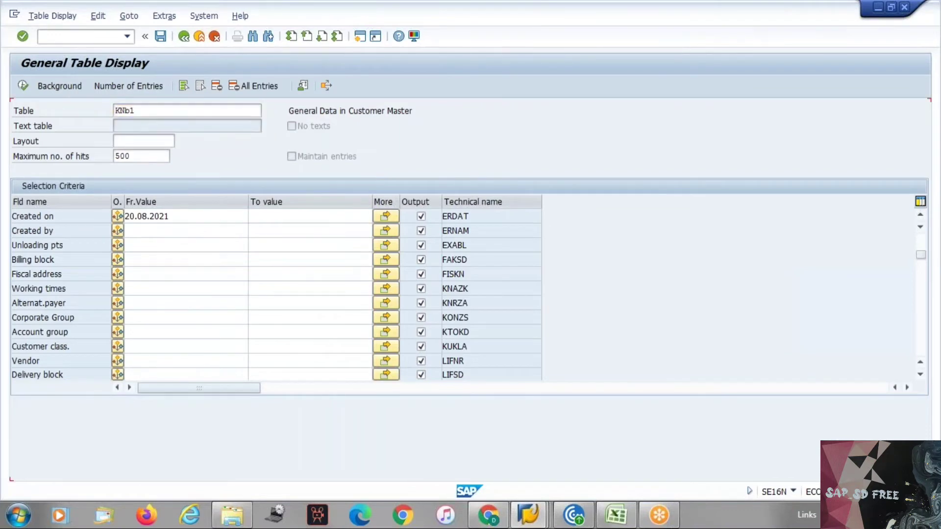
pyautogui.press('Return')
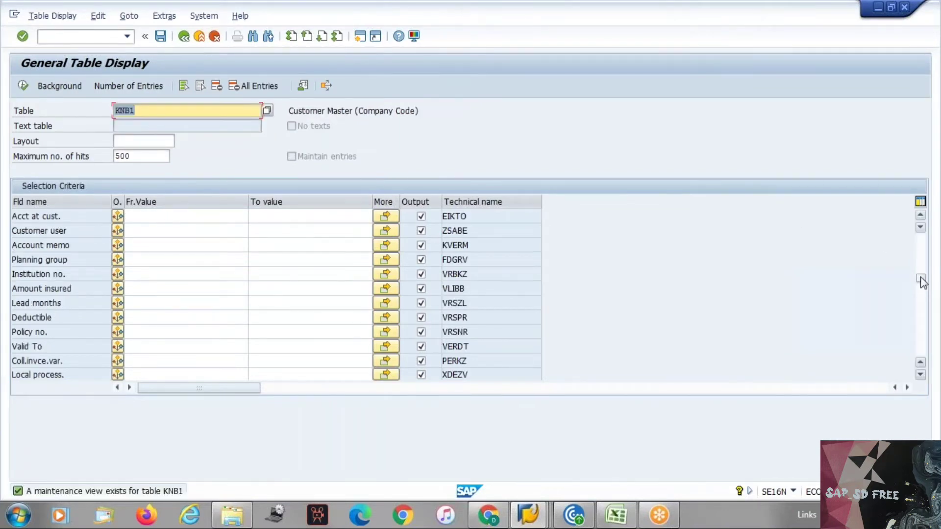
# Set the Customer selection field to 47200
pyautogui.moveTo(920, 279); pyautogui.dragTo(898, 225)
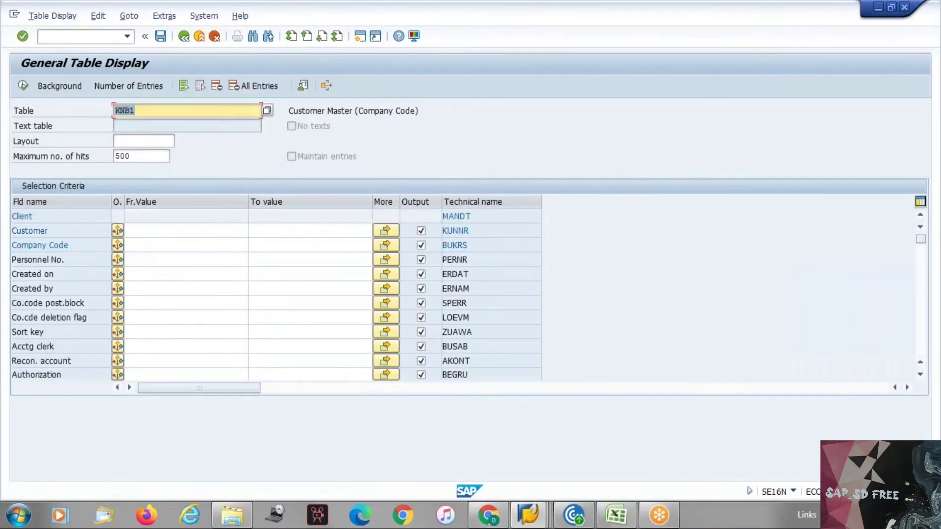
pyautogui.click(137, 243)
pyautogui.click(137, 234)
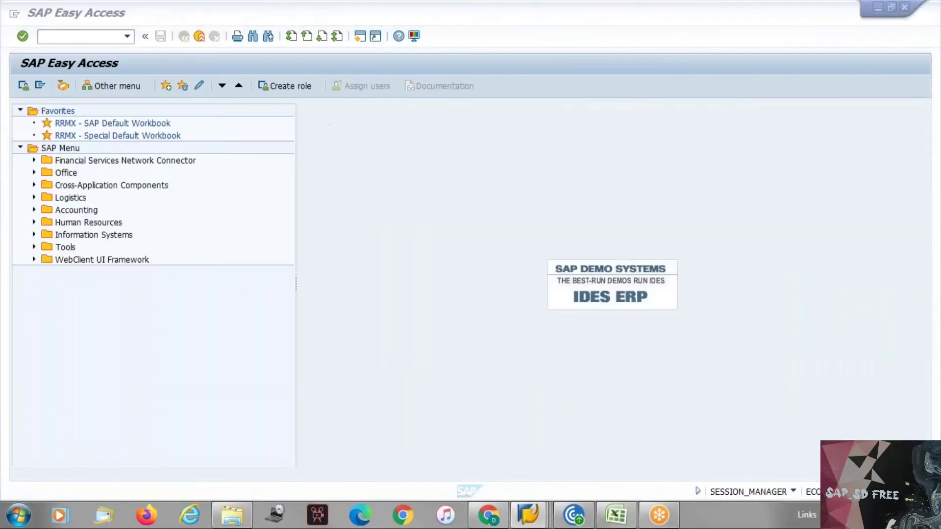
pyautogui.write('xd03')
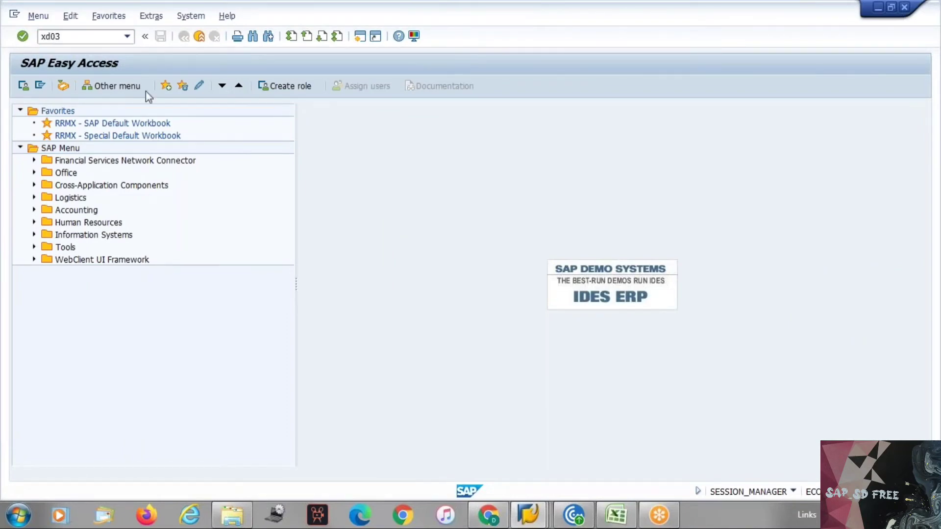
pyautogui.press('Return')
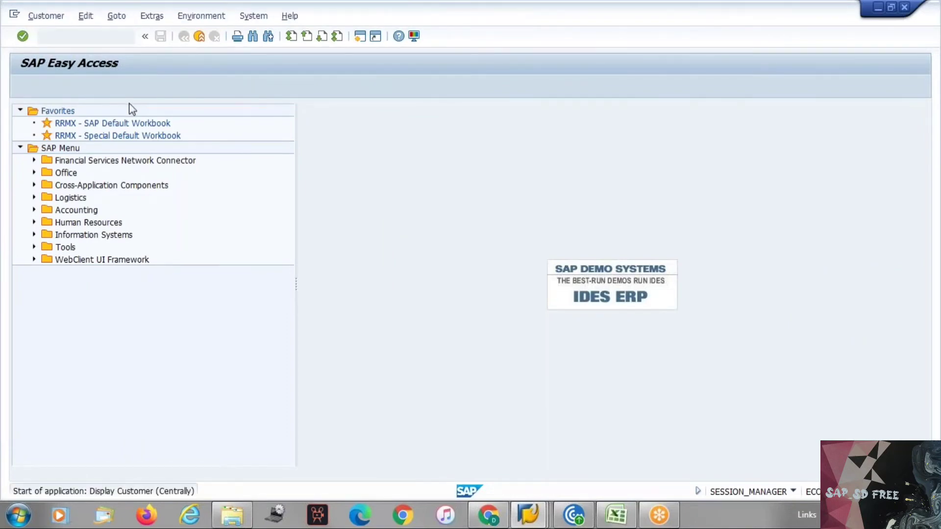
pyautogui.click(166, 135)
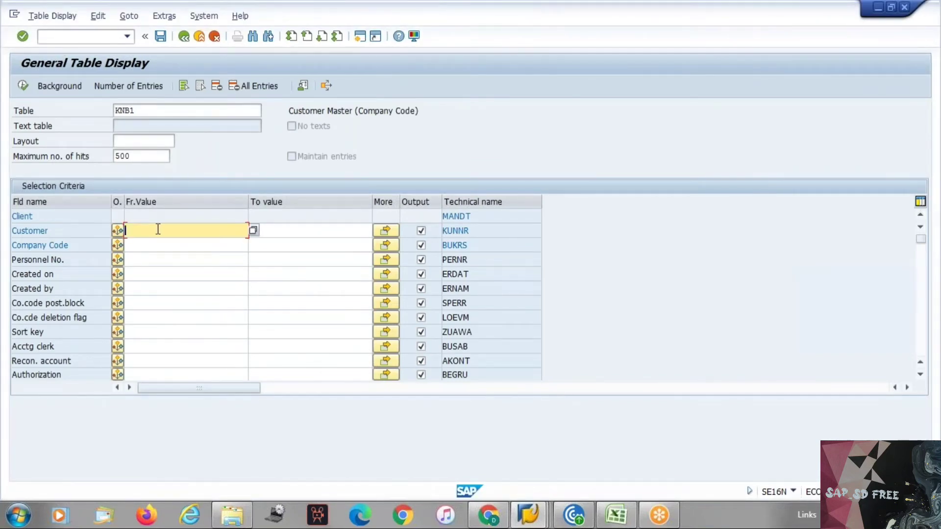
pyautogui.write('472000')
pyautogui.press('Return')
pyautogui.click(249, 228)
pyautogui.press('BackSpace')
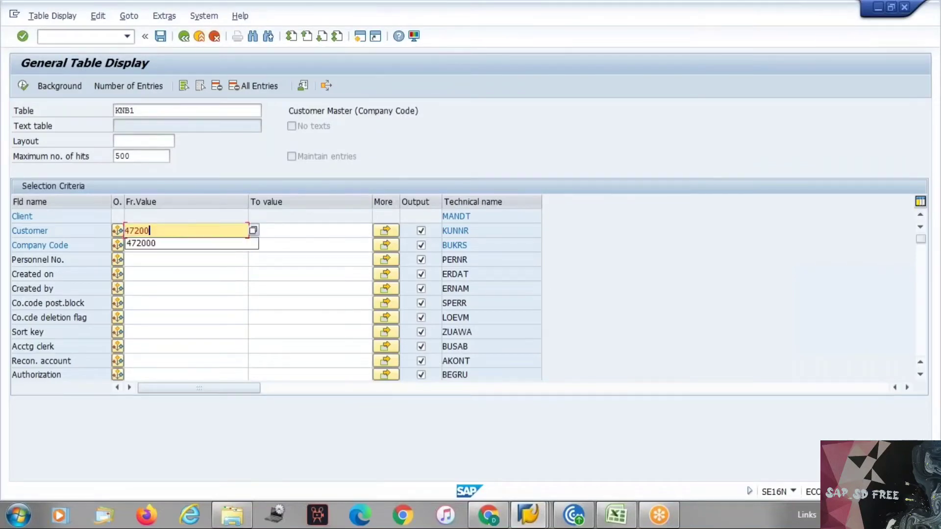
pyautogui.press('Return')
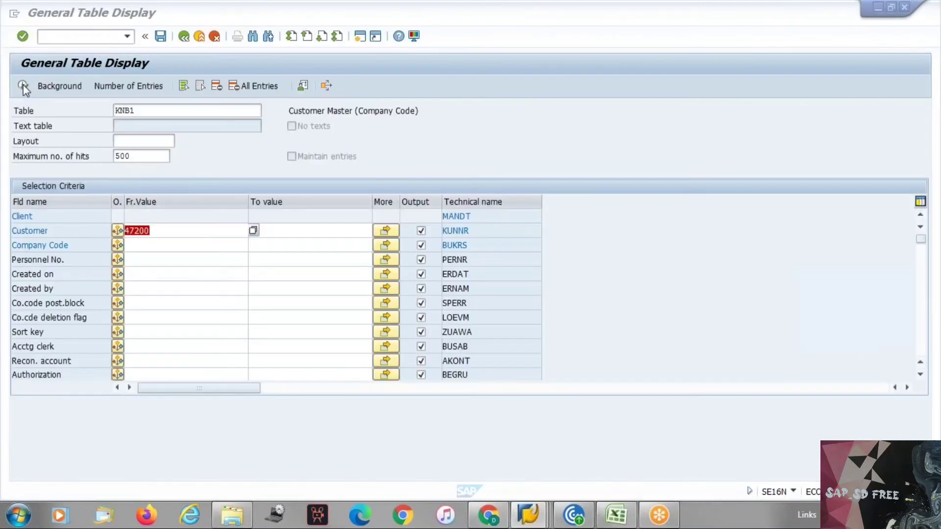
# Run the KNB1 query, review the EKTA record with account 140000, and go back
pyautogui.click(23, 84)
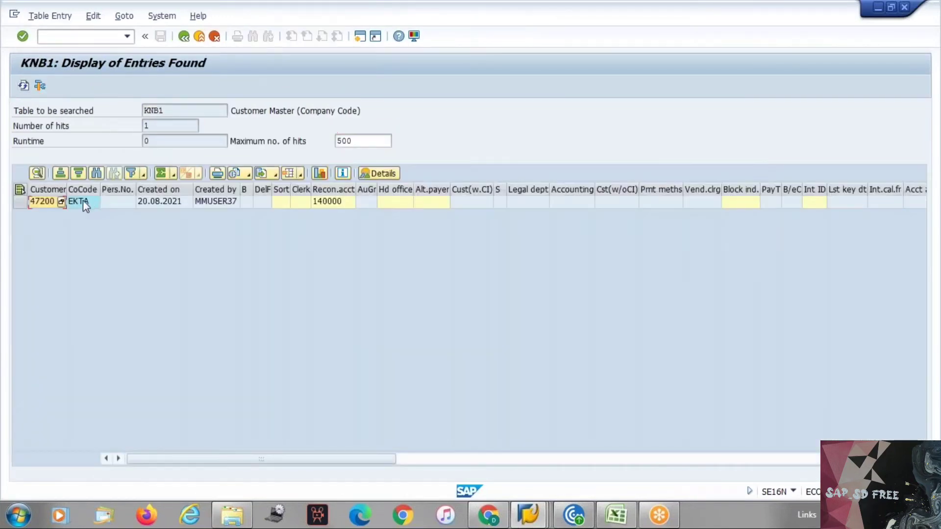
pyautogui.click(237, 201)
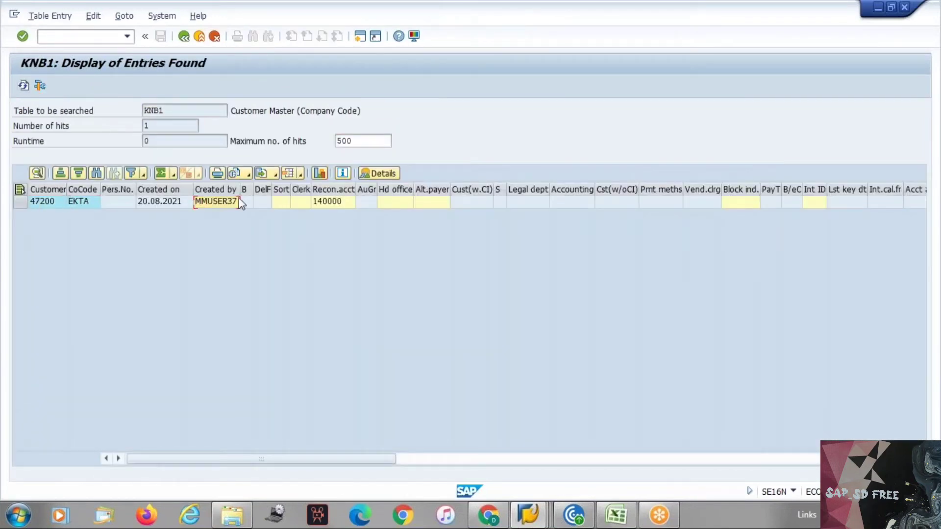
pyautogui.click(338, 201)
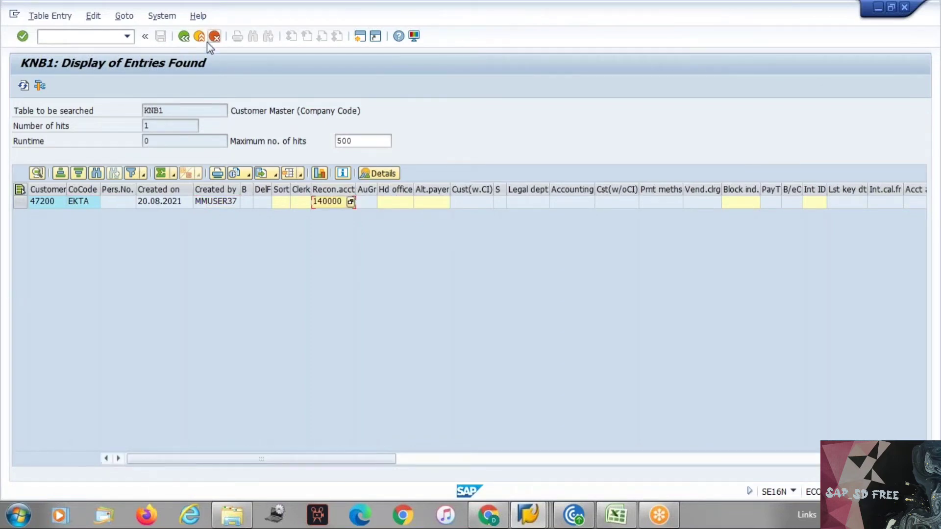
pyautogui.click(180, 38)
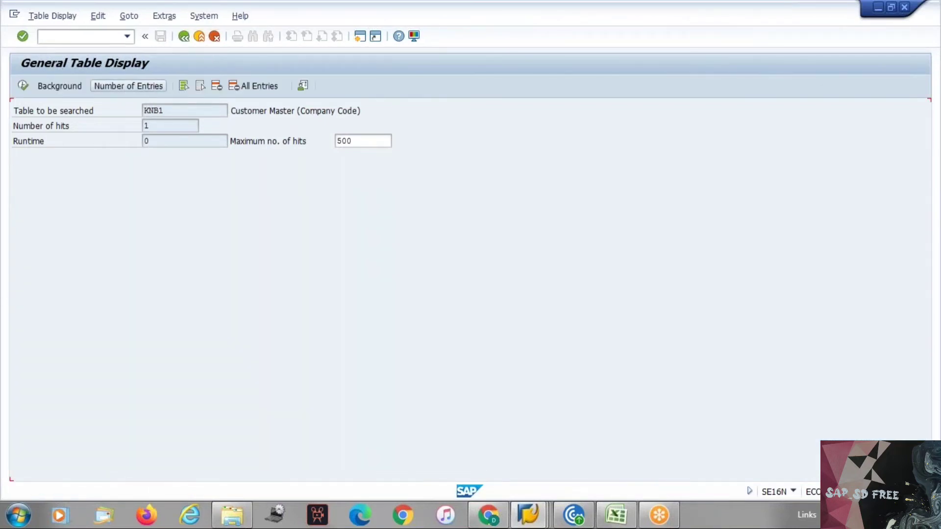
pyautogui.click(143, 112)
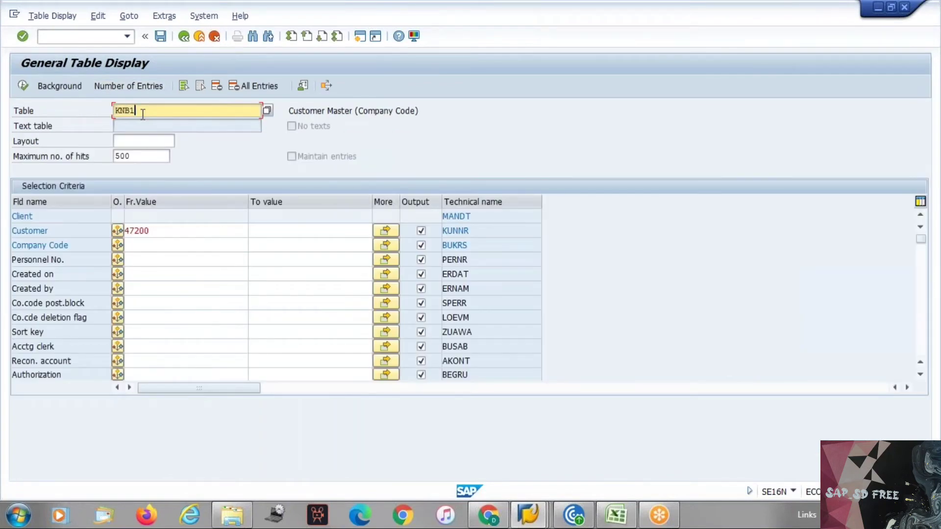
pyautogui.press('BackSpace')
pyautogui.press('BackSpace')
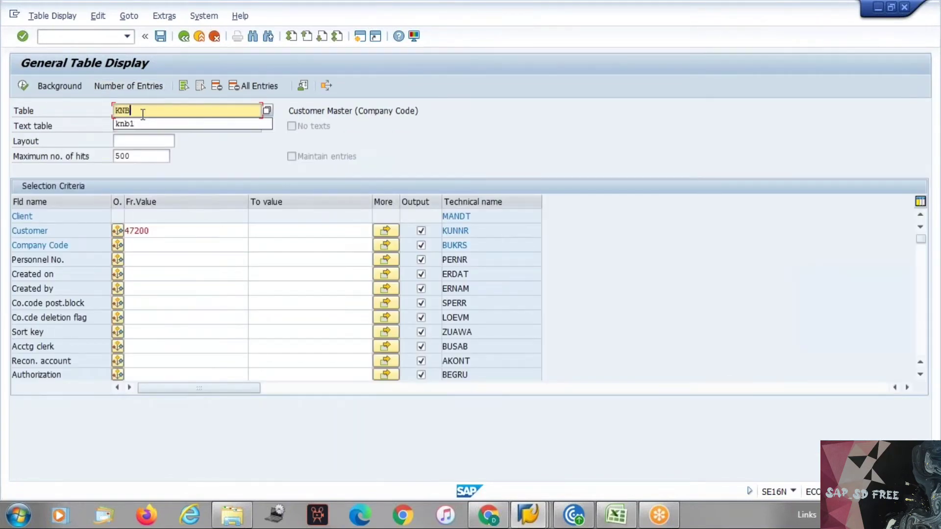
pyautogui.write('vv')
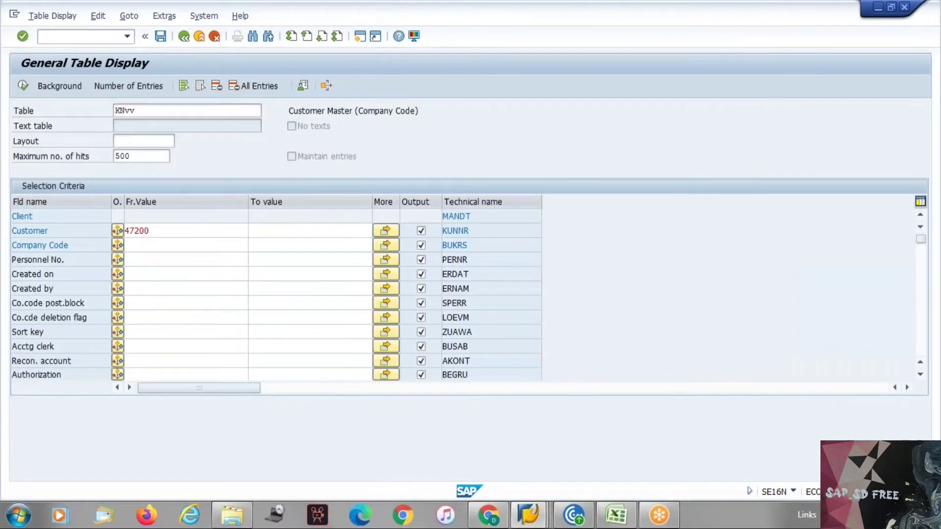
pyautogui.press('Return')
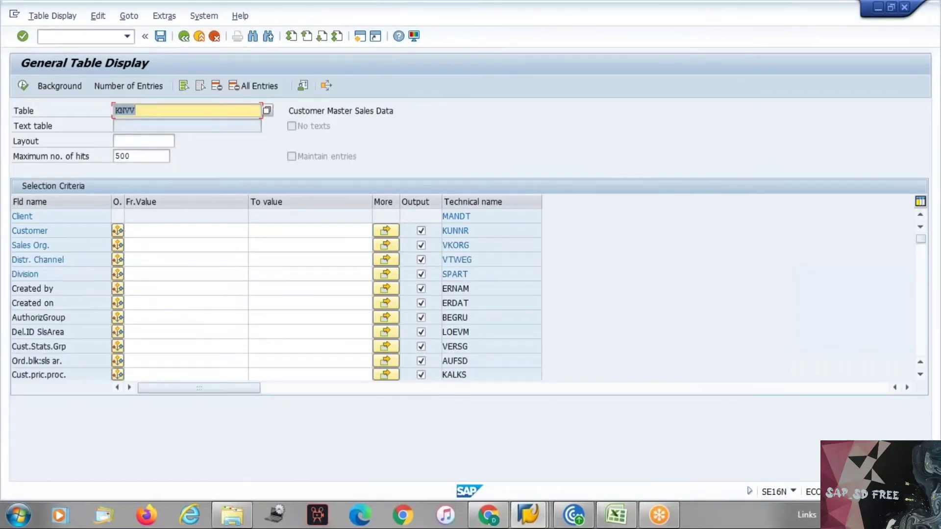
pyautogui.click(164, 231)
pyautogui.click(164, 231)
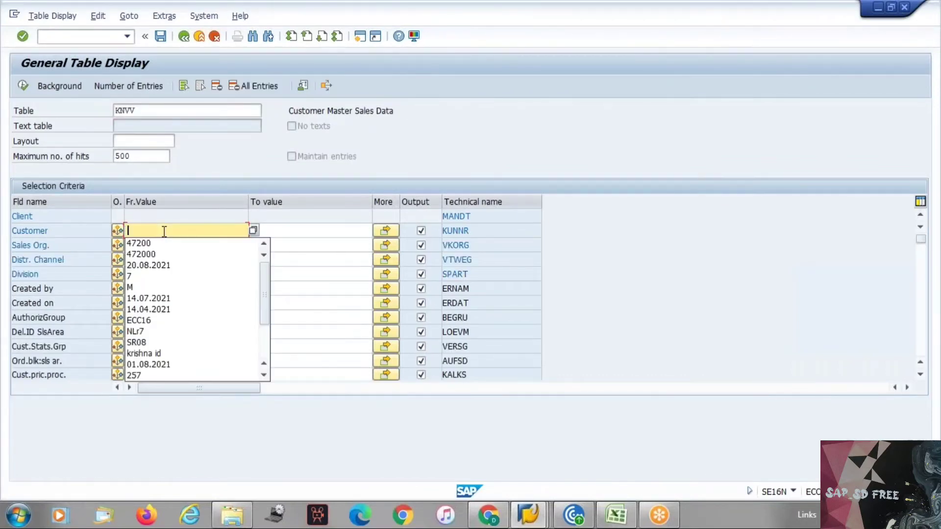
pyautogui.press('Down')
pyautogui.press('Return')
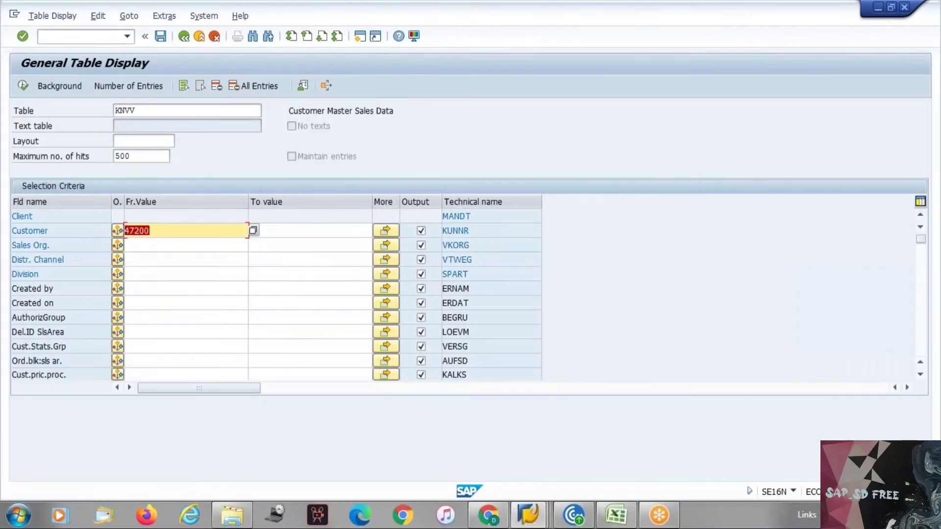
pyautogui.click(23, 86)
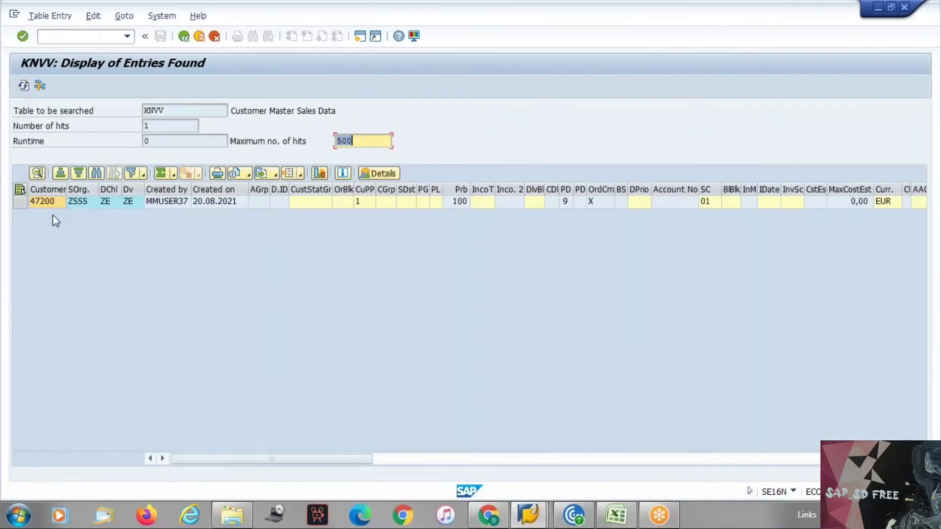
pyautogui.click(51, 203)
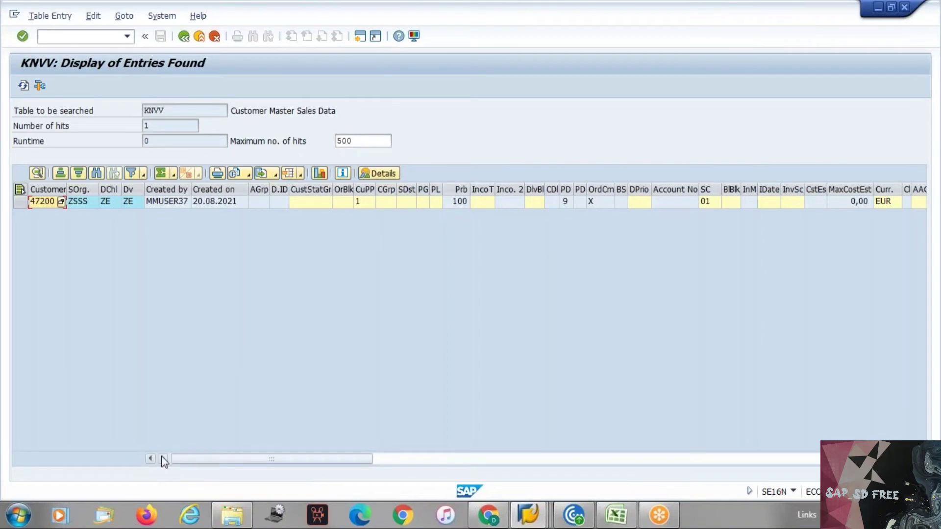
pyautogui.click(162, 458)
pyautogui.click(162, 458)
pyautogui.click(163, 458)
pyautogui.click(162, 458)
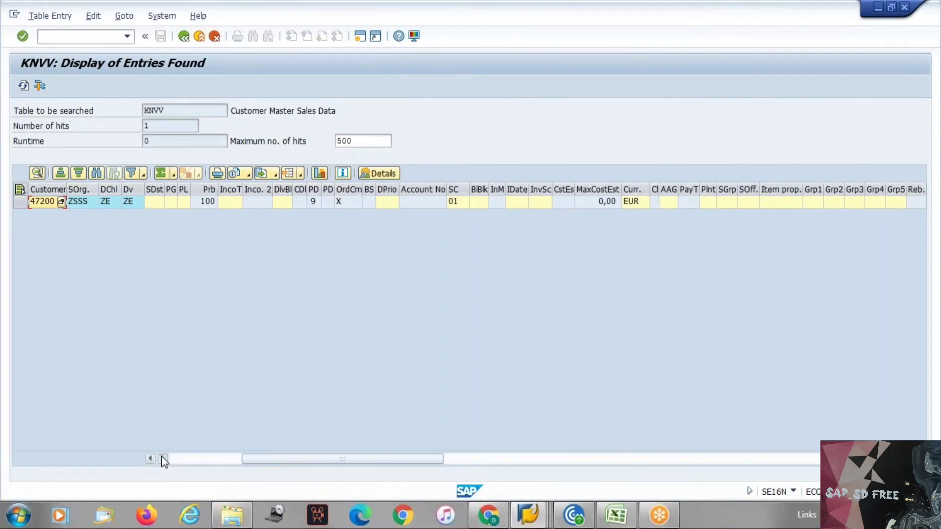
pyautogui.click(162, 458)
pyautogui.click(185, 37)
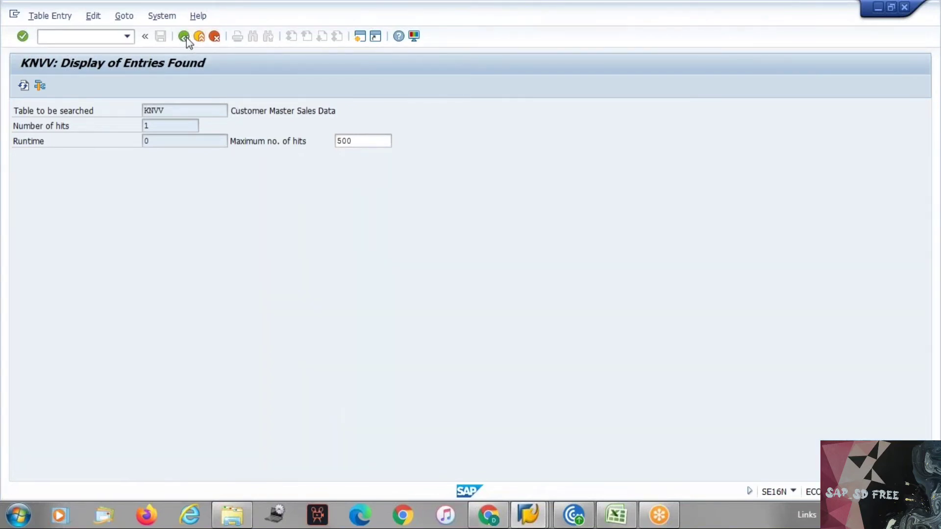
pyautogui.click(185, 37)
pyautogui.hotkey('alt', 'Tab')
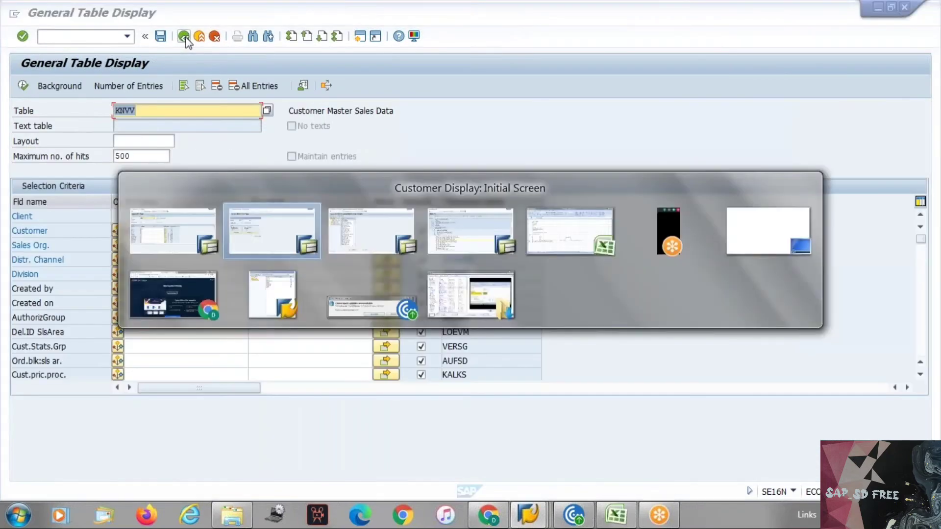
# Bring up the Excel notes and select cell A89
pyautogui.click(185, 37)
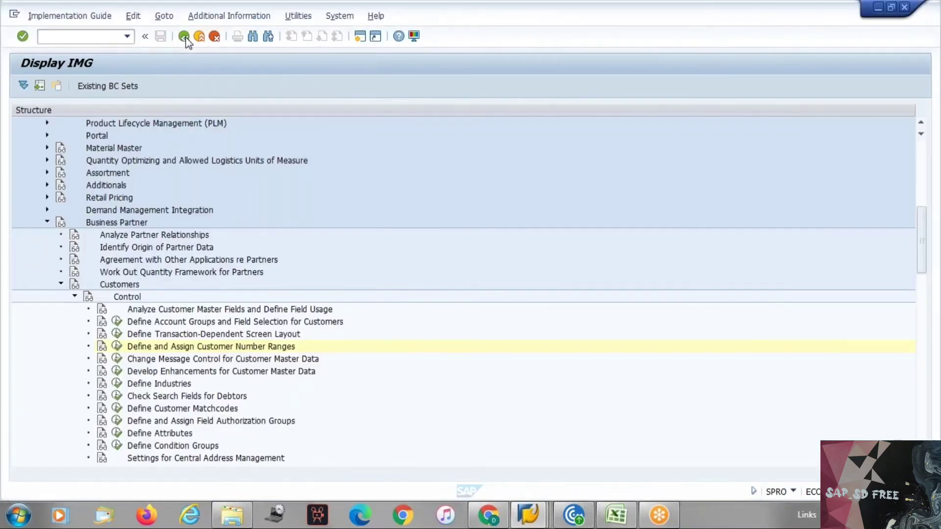
pyautogui.hotkey('alt', 'Tab')
pyautogui.hotkey('alt', 'Tab')
pyautogui.hotkey('alt', 'Tab')
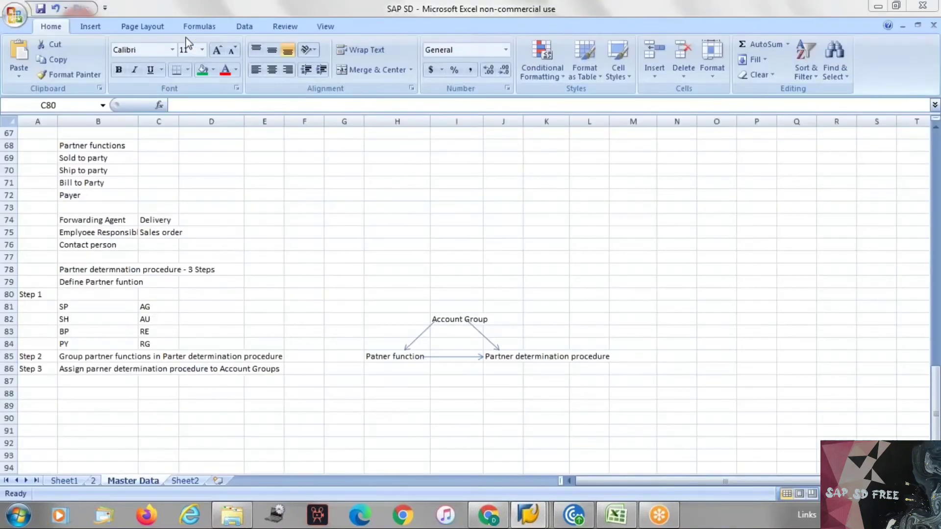
pyautogui.click(614, 515)
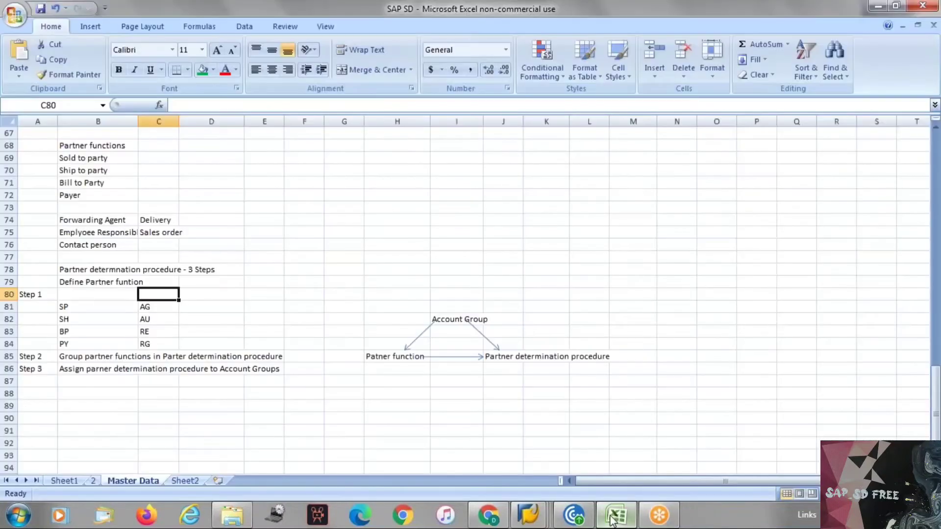
pyautogui.click(45, 402)
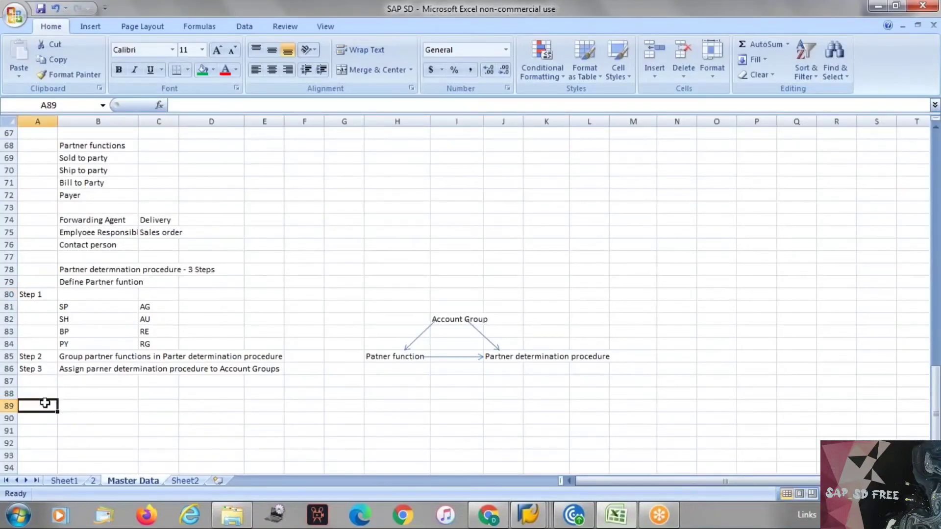
pyautogui.scroll(4, 49, 402)
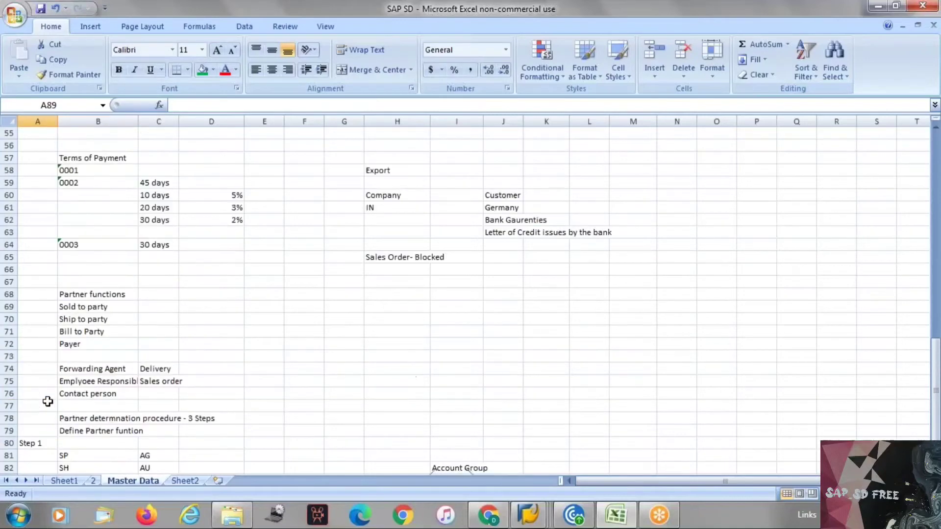
pyautogui.scroll(3, 47, 401)
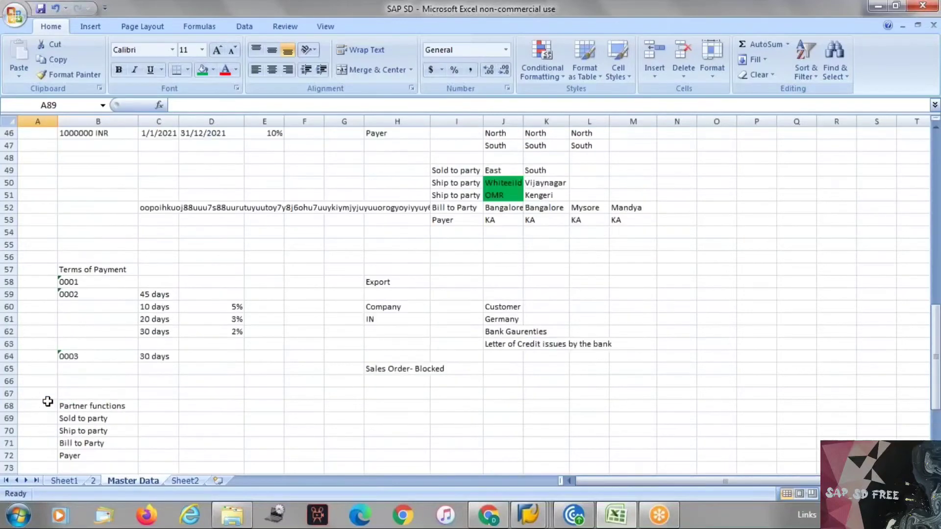
pyautogui.scroll(5, 47, 401)
pyautogui.scroll(10, 47, 401)
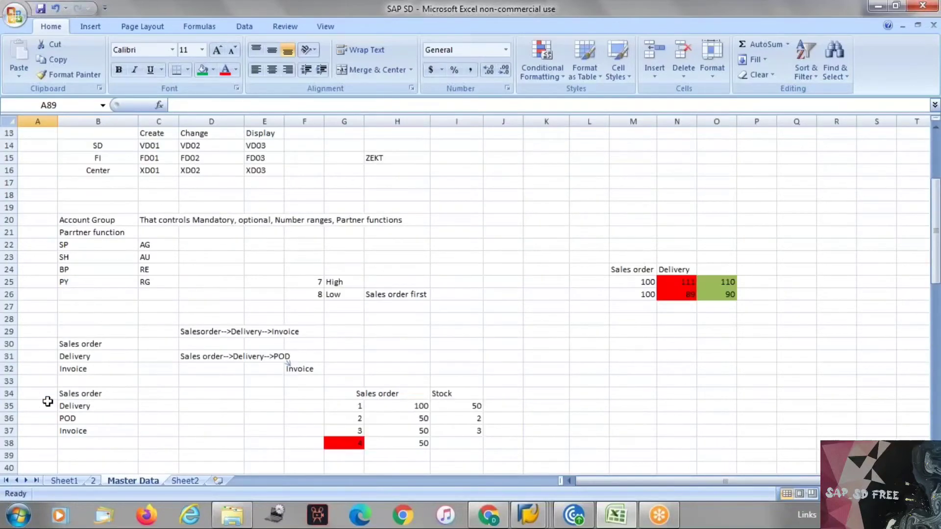
pyautogui.scroll(-20, 47, 401)
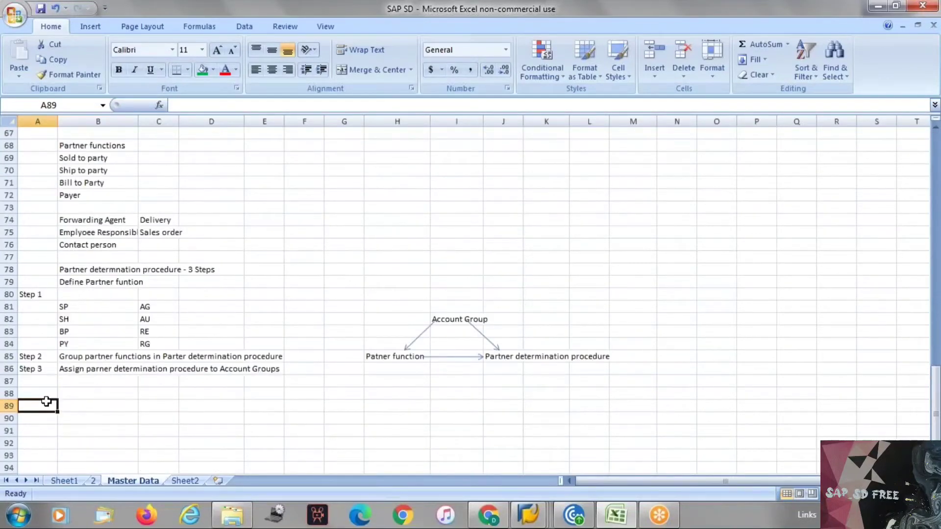
# Enter KNA1 'General data' and KNB1 'Company code' in rows 89–90
pyautogui.write('KNA1')
pyautogui.press('Tab')
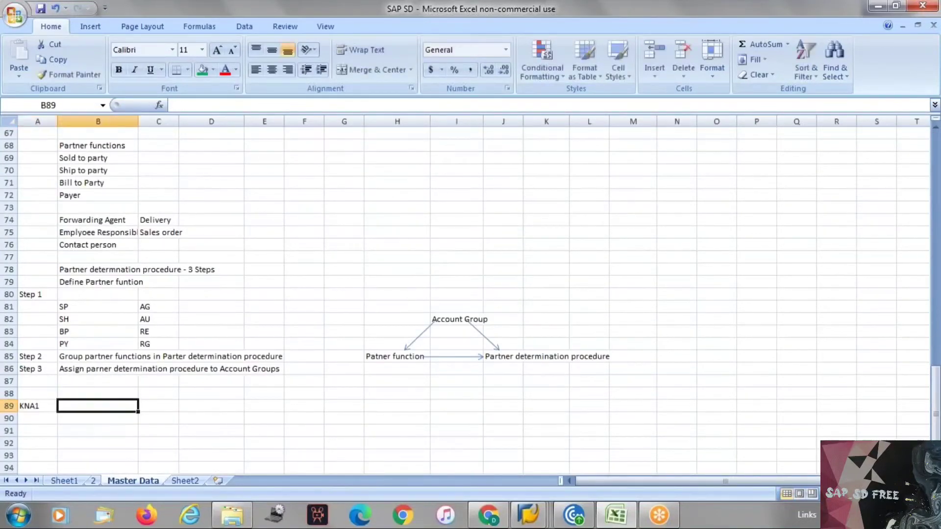
pyautogui.write('Gen')
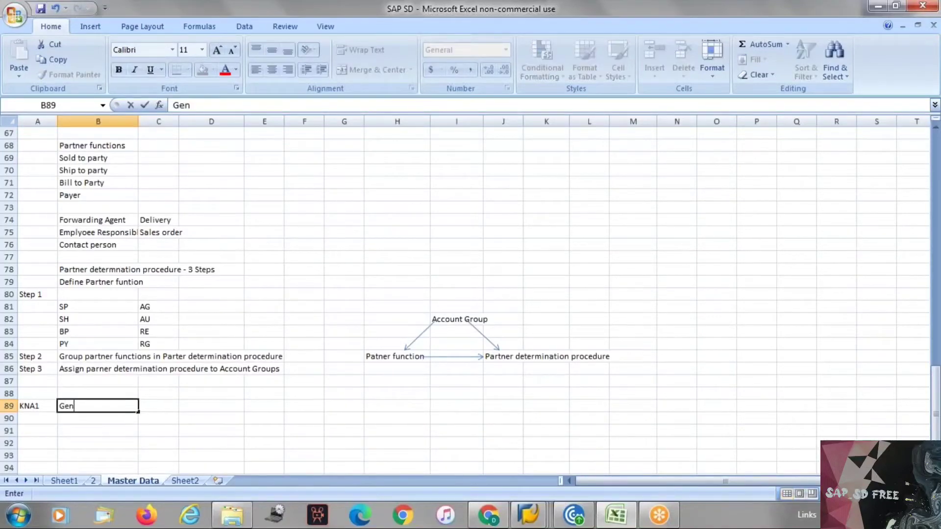
pyautogui.write('eral data')
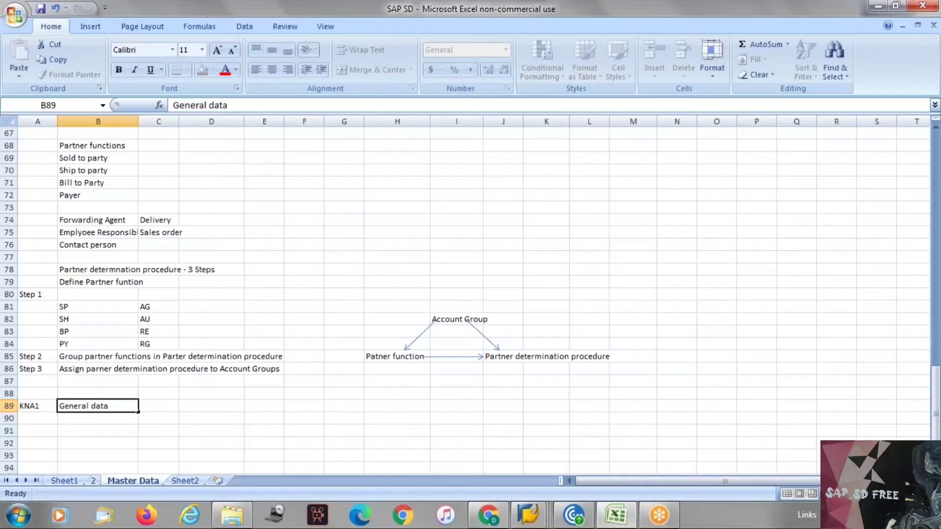
pyautogui.press('Return')
pyautogui.write('KNB1')
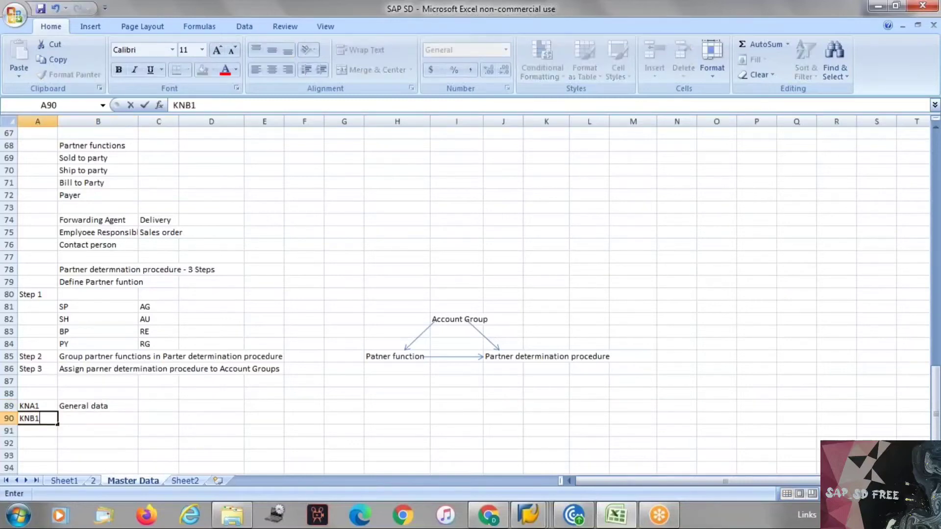
pyautogui.press('Tab')
pyautogui.write('Com')
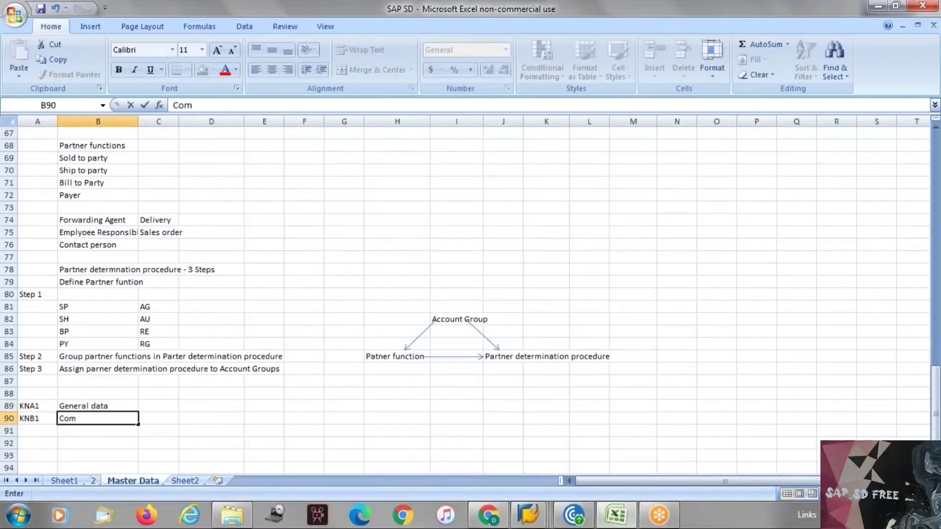
pyautogui.write('pany code')
pyautogui.press('Return')
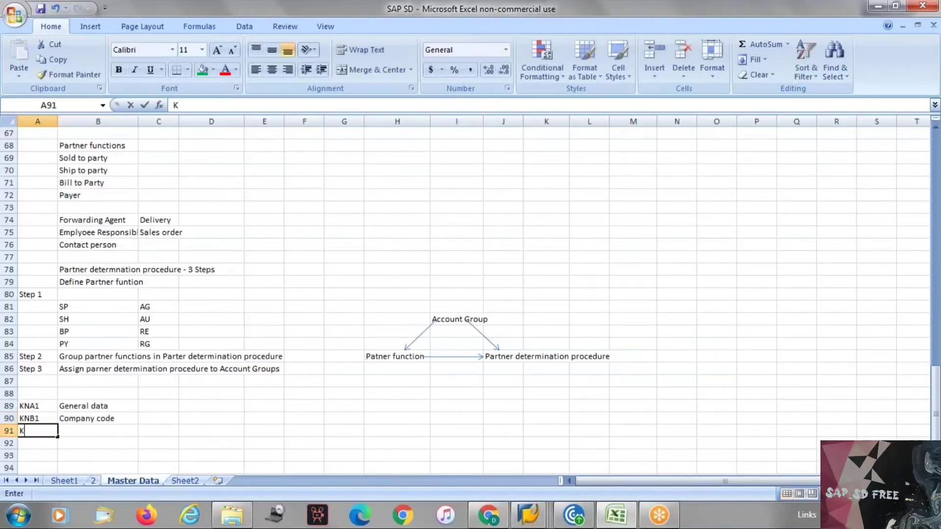
# Enter KNVV 'Sales are data' in row 91
pyautogui.write('KNC')
pyautogui.press('BackSpace')
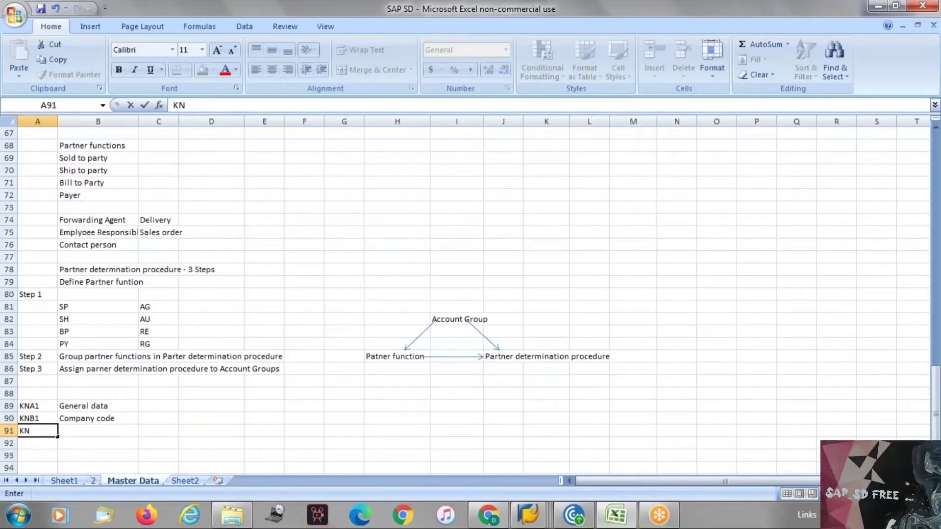
pyautogui.write('VV')
pyautogui.press('Tab')
pyautogui.write('S')
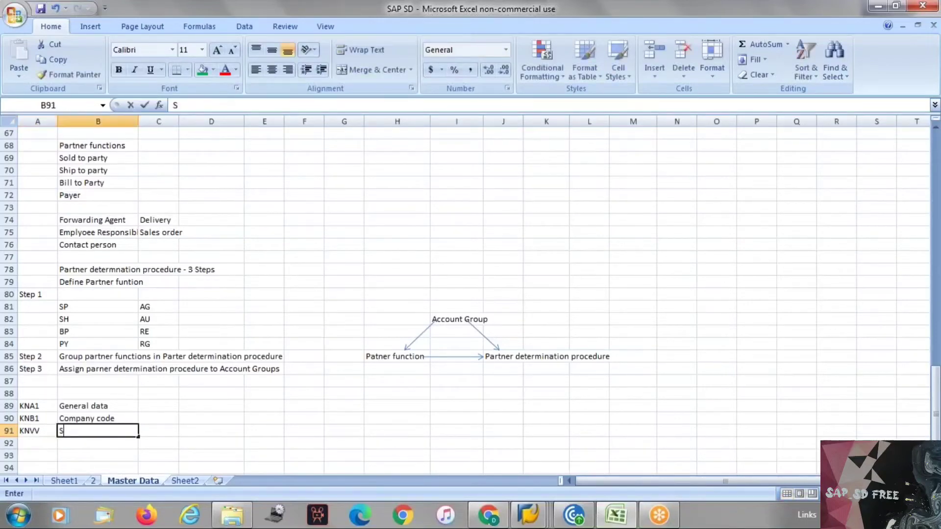
pyautogui.write('ales are data')
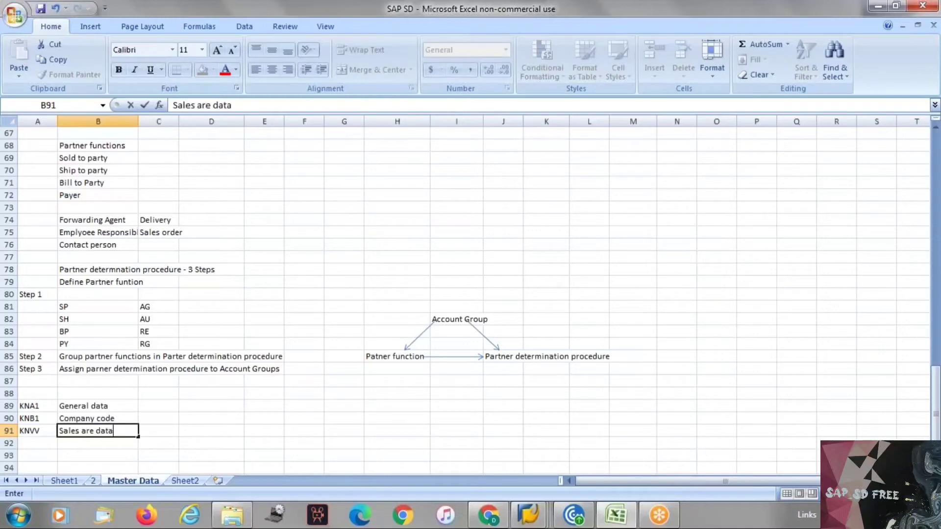
pyautogui.press('Return')
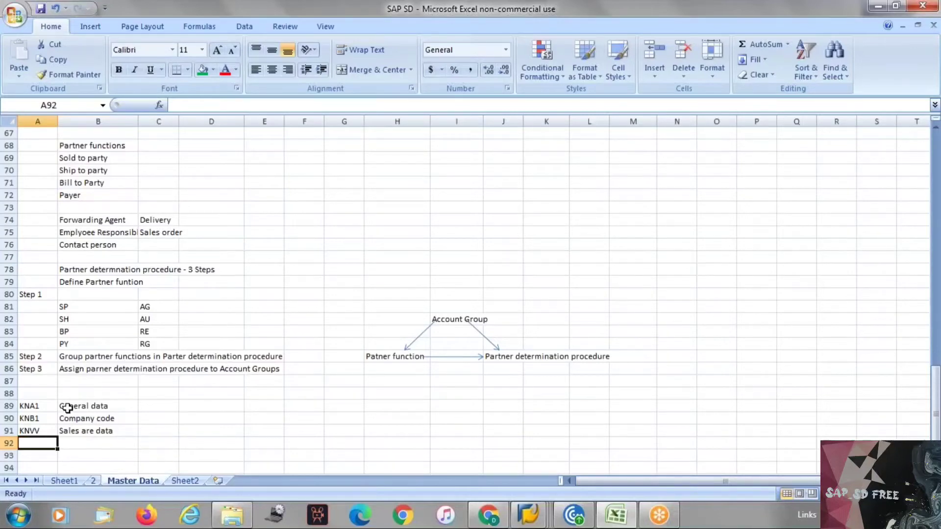
pyautogui.hotkey('alt', 'Tab')
# Return to the main menu, run the KNVV query in SE16N, and page through the 500 hits
pyautogui.press('F3')
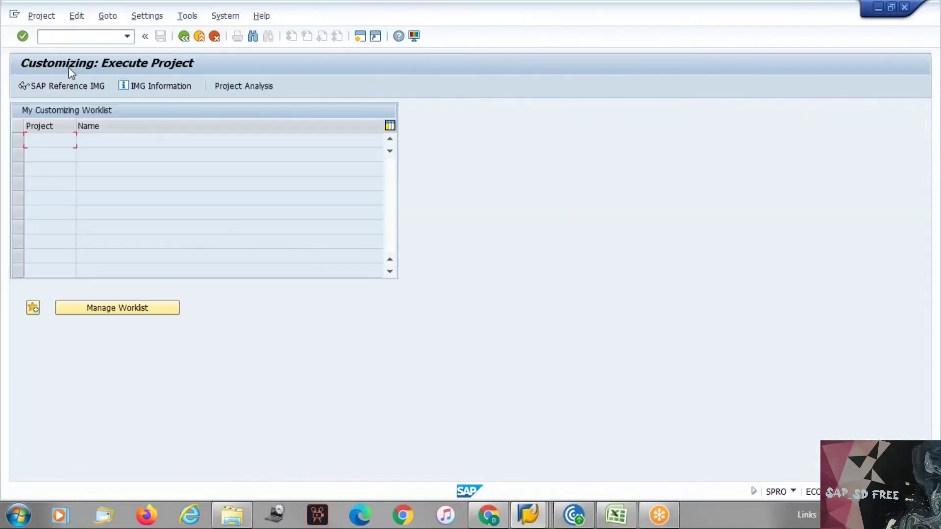
pyautogui.press('F3')
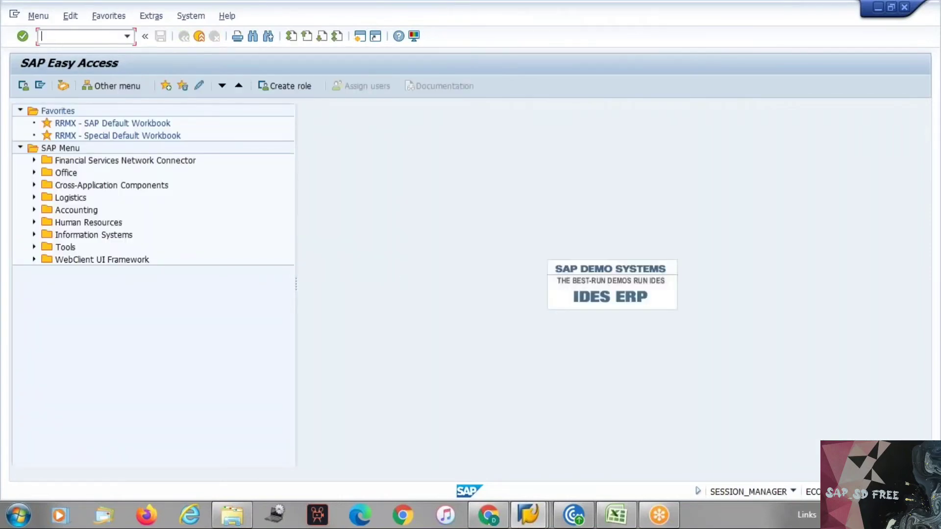
pyautogui.write('se16n')
pyautogui.press('Return')
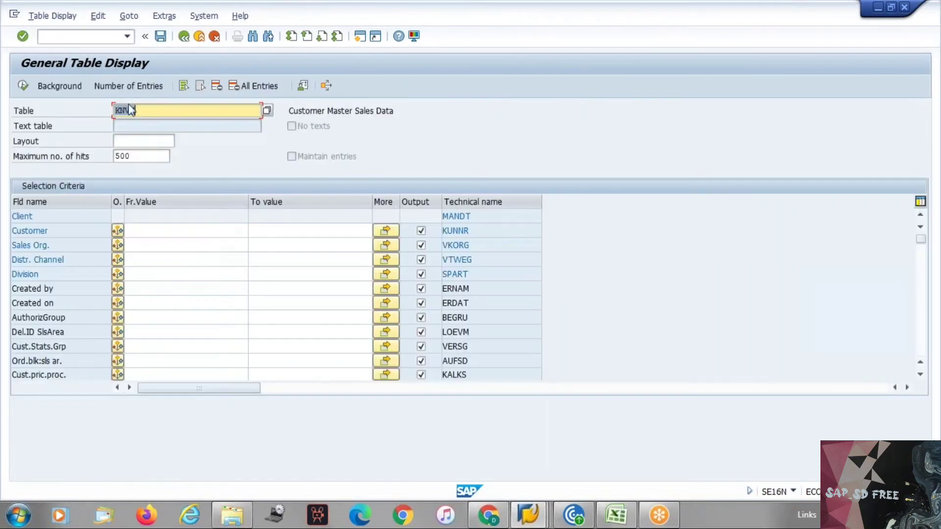
pyautogui.click(23, 86)
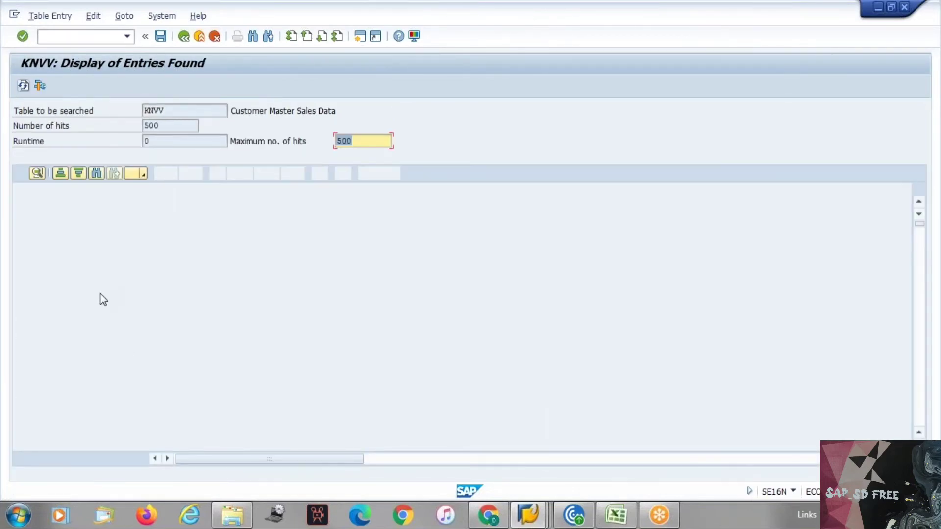
pyautogui.click(921, 375)
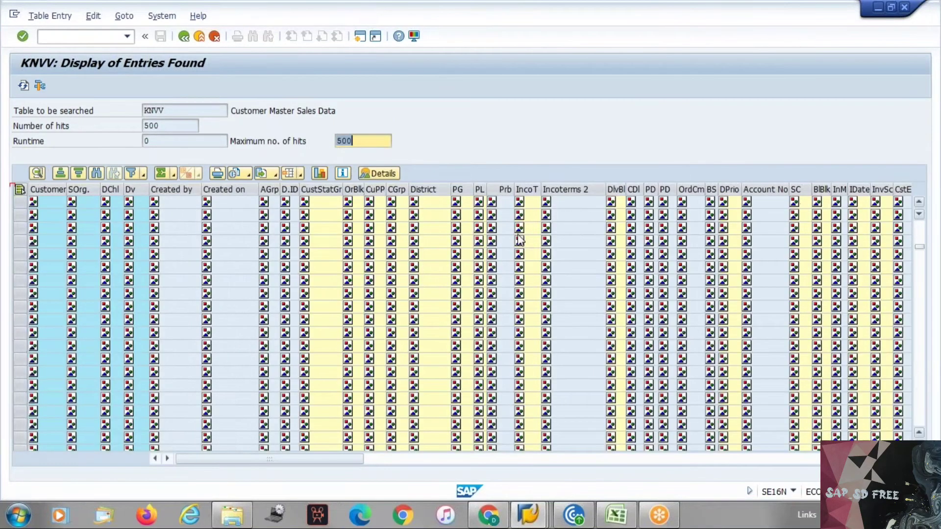
pyautogui.click(184, 36)
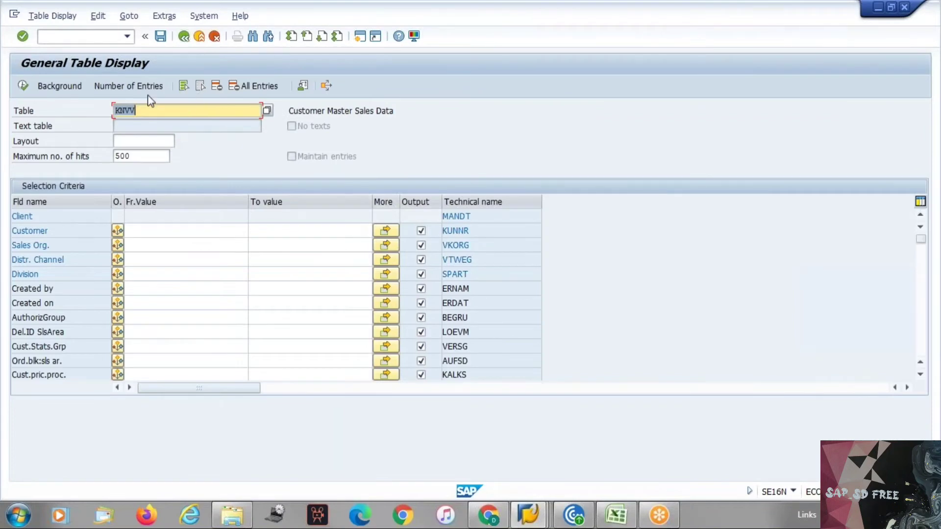
# Count the KNVV entries (24,660), dismiss the result, and go back to SAP Easy Access
pyautogui.click(142, 91)
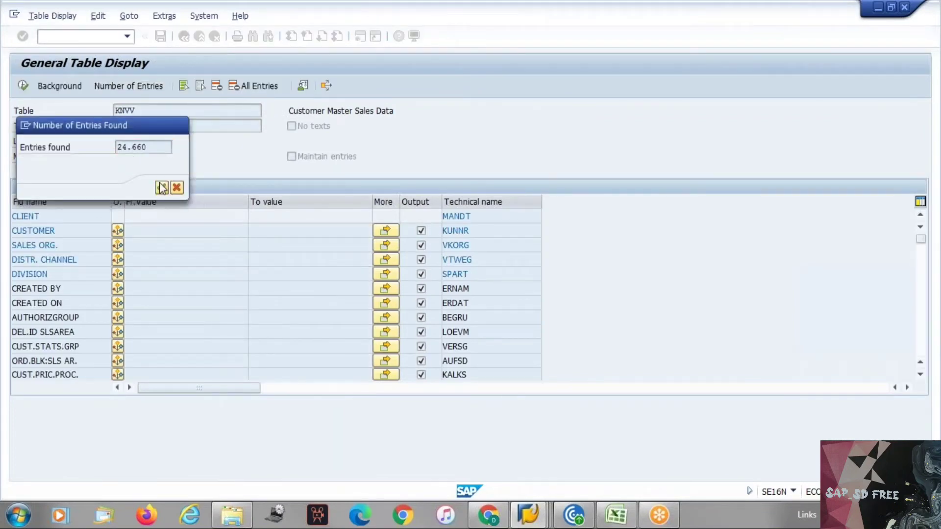
pyautogui.click(179, 125)
pyautogui.click(146, 113)
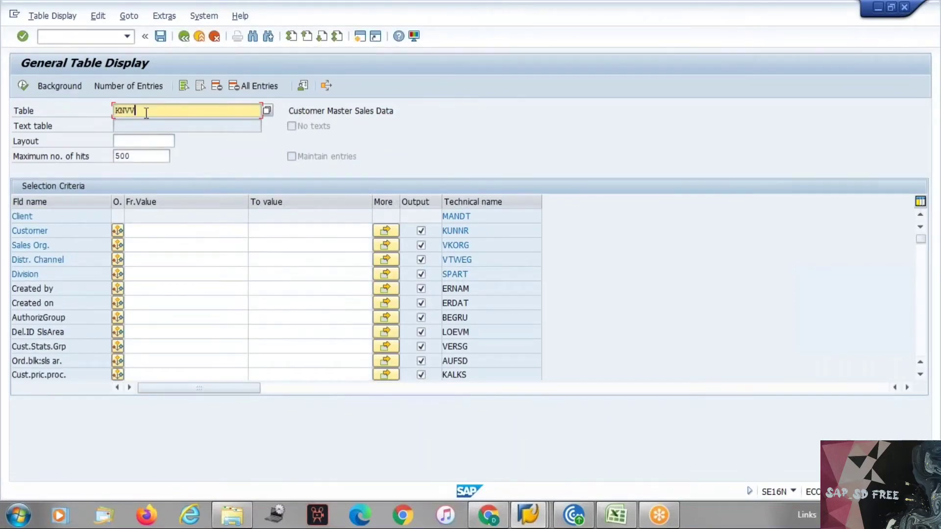
pyautogui.click(185, 39)
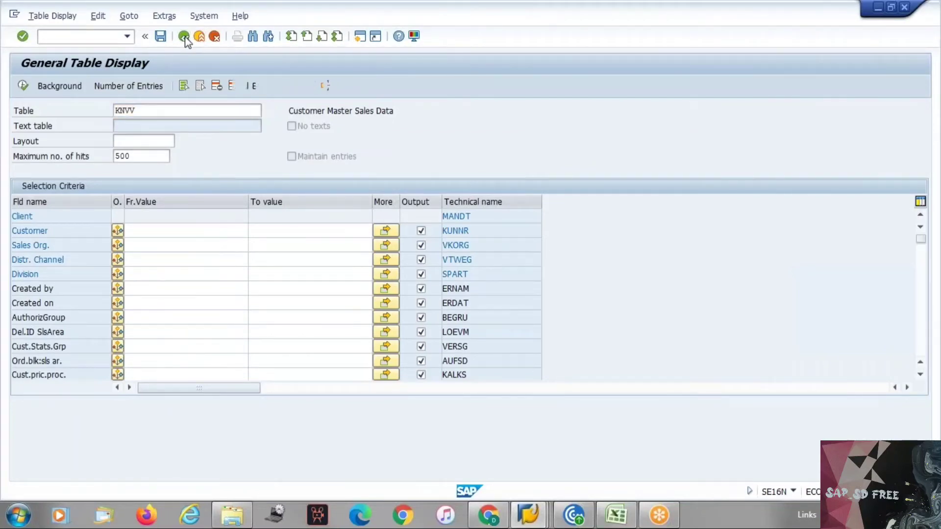
pyautogui.hotkey('alt', 'Tab')
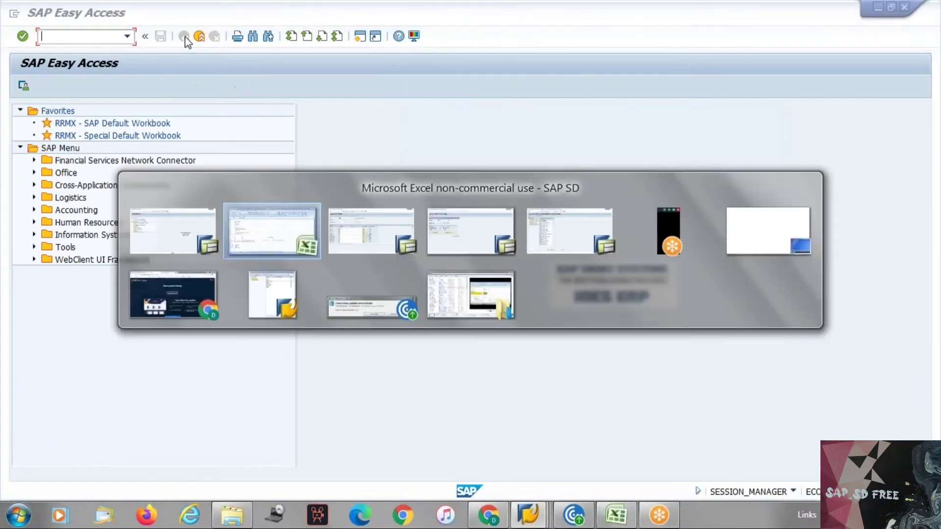
# In the Excel notes, point out XD01, XD02 and XD03, then clear the ZEKT note from H15
pyautogui.scroll(17, 240, 254)
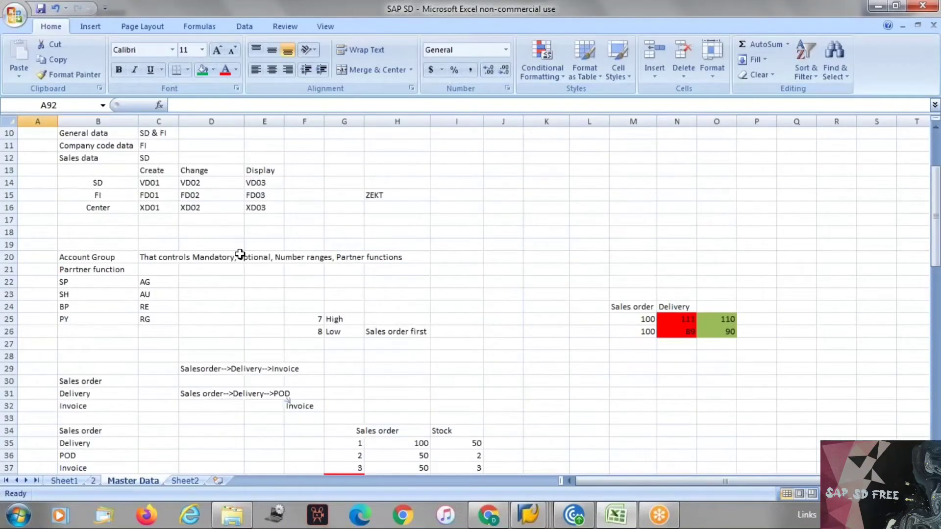
pyautogui.scroll(3, 240, 254)
pyautogui.click(155, 319)
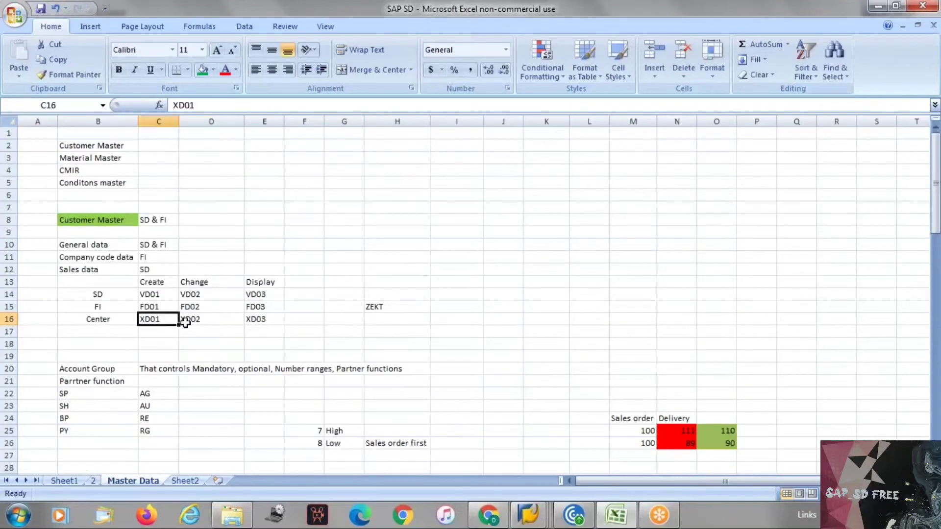
pyautogui.click(231, 319)
pyautogui.click(256, 319)
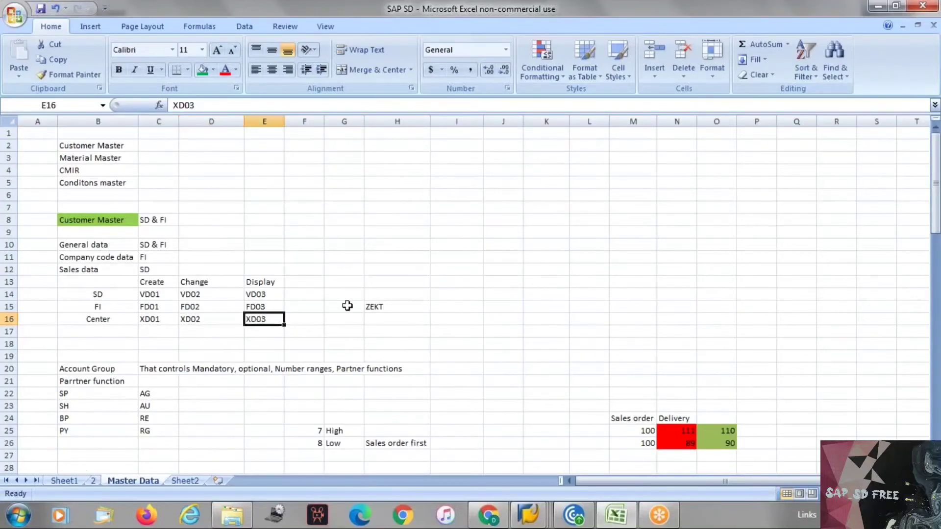
pyautogui.click(383, 304)
pyautogui.press('Delete')
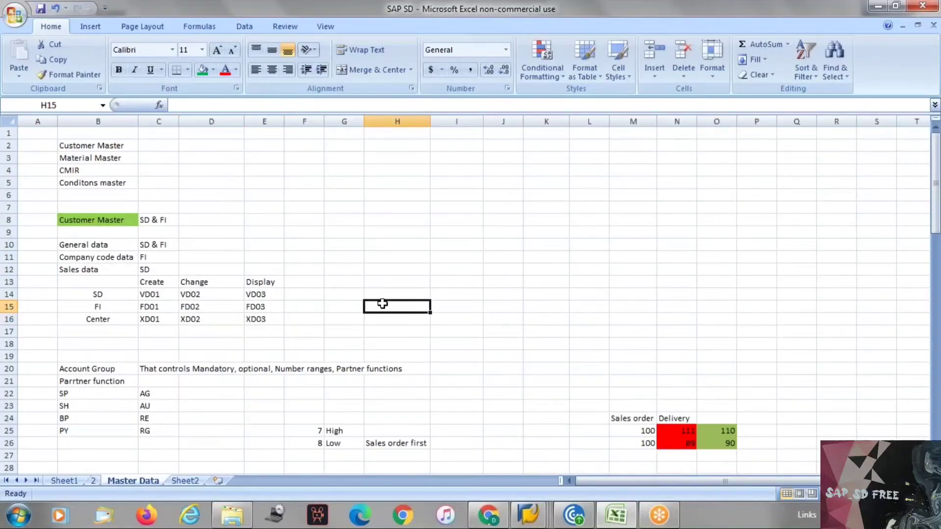
pyautogui.hotkey('alt', 'Tab')
pyautogui.click(72, 201)
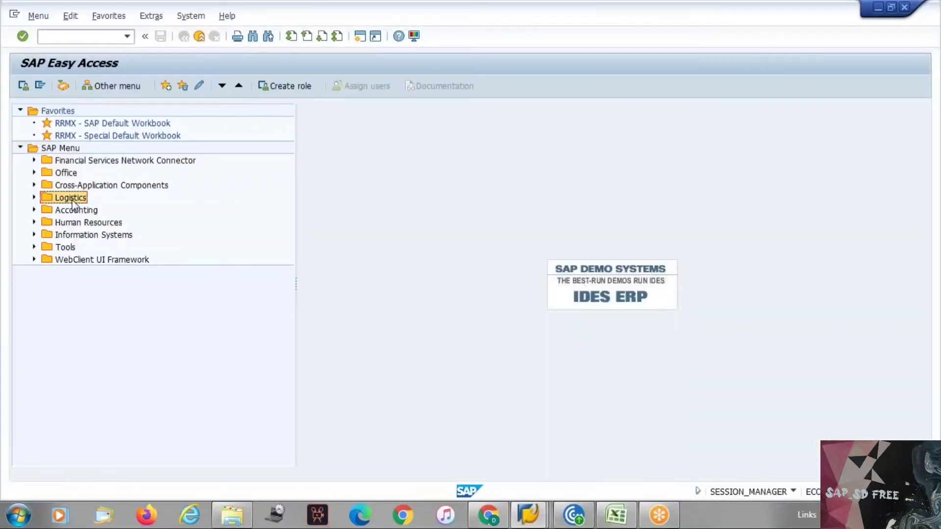
# Expand Logistics > Sales and Distribution > Master Data > Business Partner > Customer
pyautogui.doubleClick(72, 201)
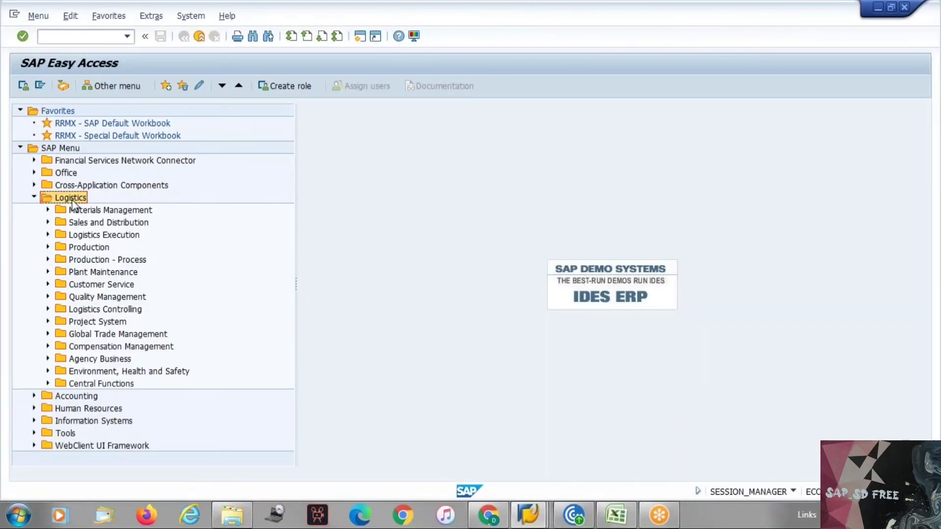
pyautogui.press('Down')
pyautogui.press('Down')
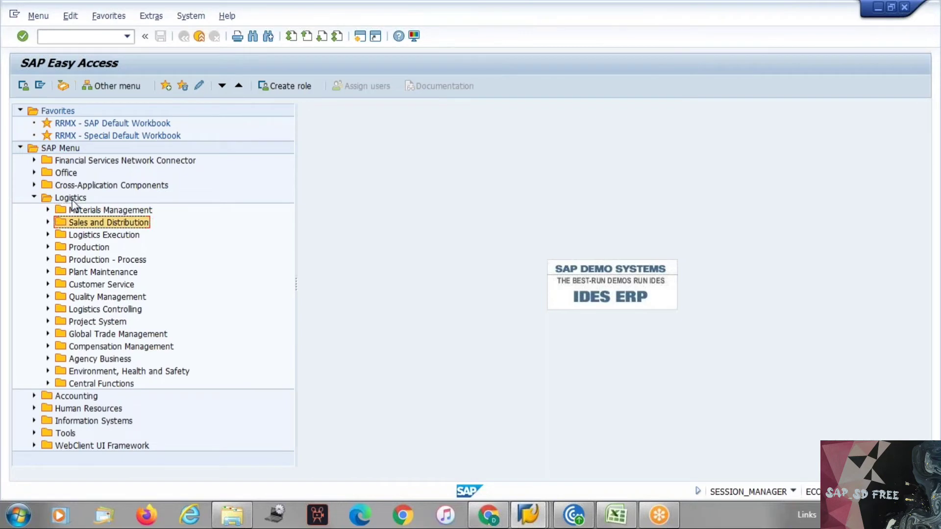
pyautogui.press('Right')
pyautogui.press('Down')
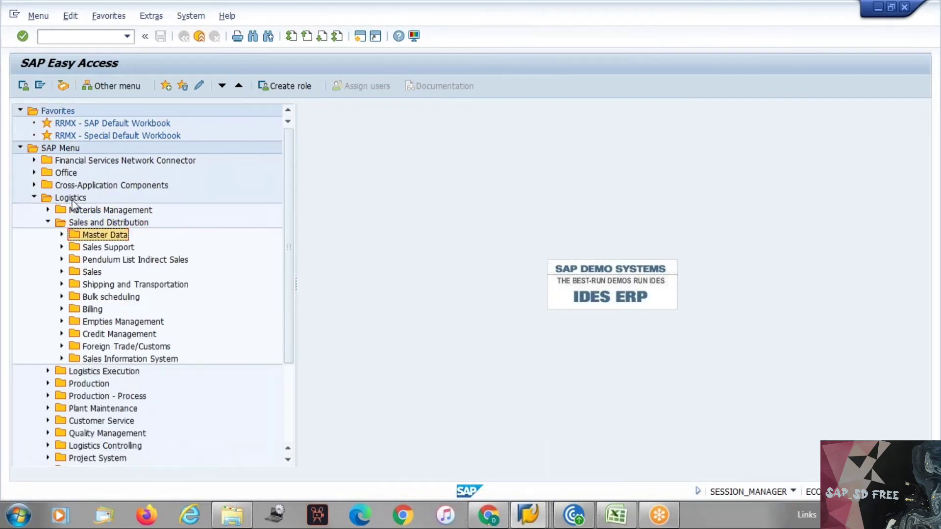
pyautogui.press('Right')
pyautogui.press('Down')
pyautogui.press('Right')
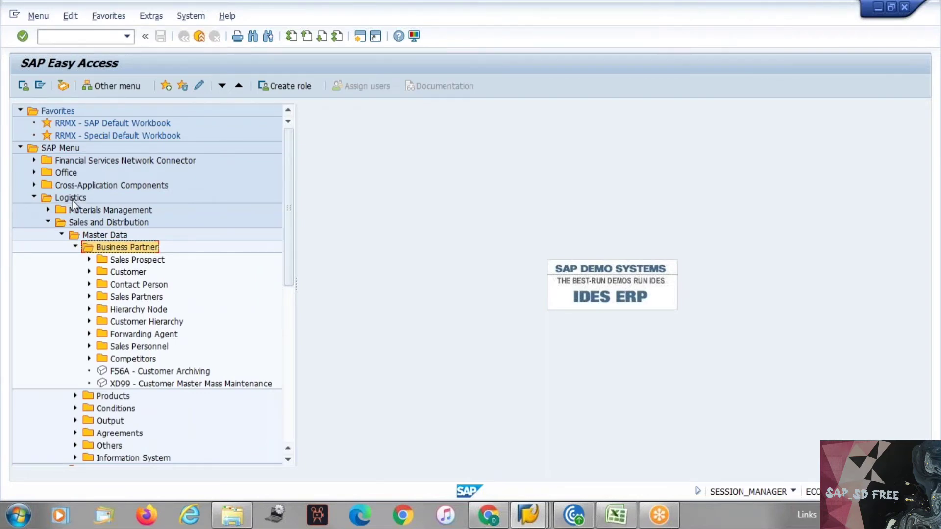
pyautogui.press('Left')
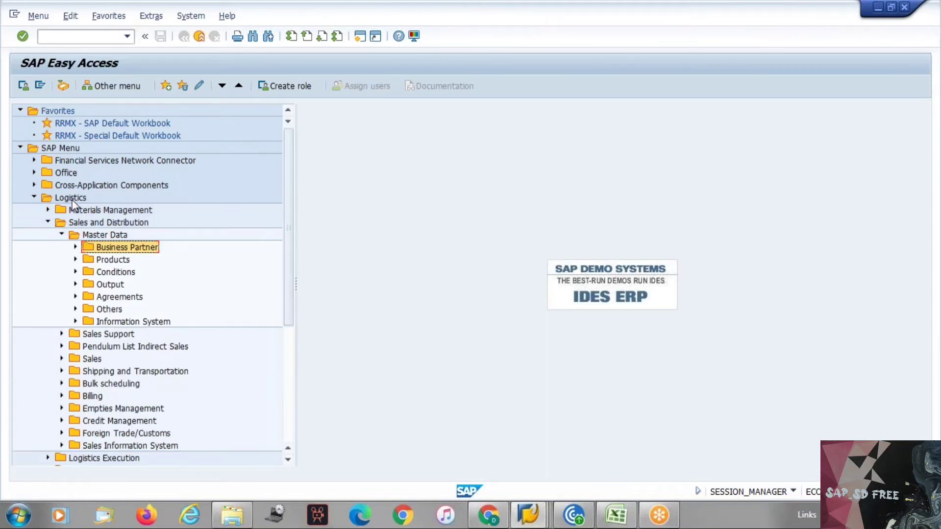
pyautogui.press('Right')
pyautogui.press('Down')
pyautogui.press('Right')
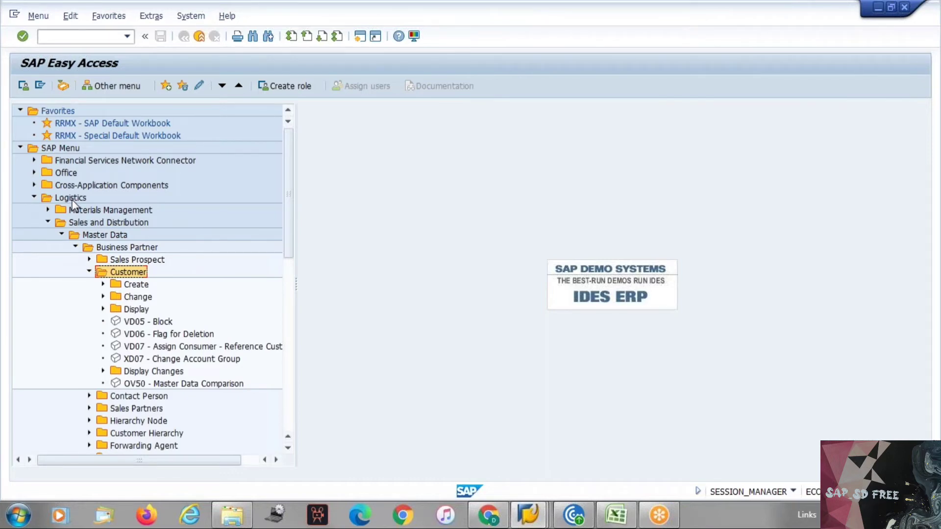
# Show and hide the Create (VD01/XD01) and Change (VD02/XD02) transactions
pyautogui.click(104, 284)
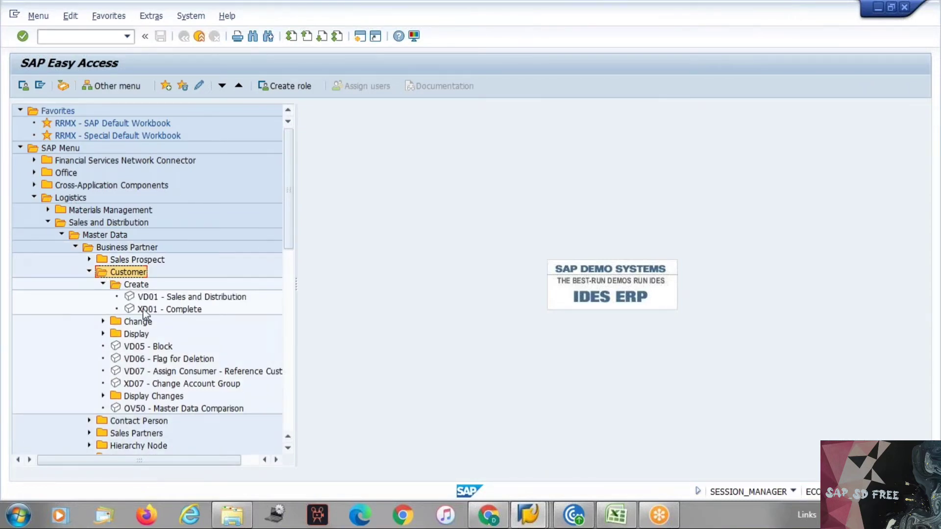
pyautogui.click(103, 285)
pyautogui.click(104, 297)
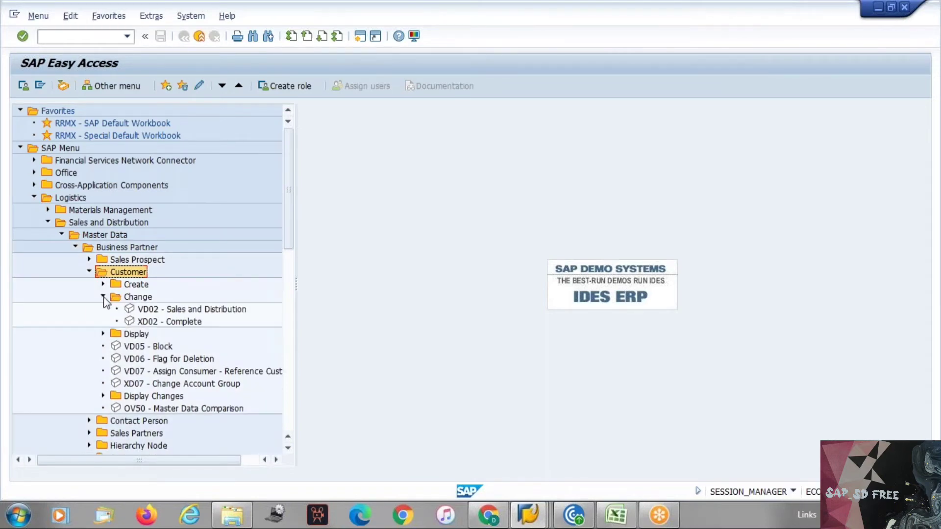
pyautogui.click(103, 297)
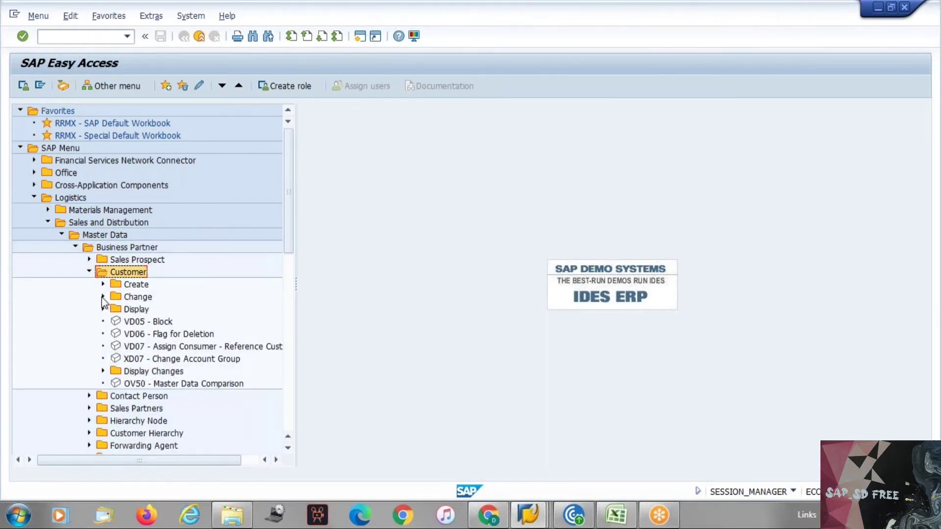
pyautogui.hotkey('alt', 'Tab')
pyautogui.hotkey('alt', 'Tab')
pyautogui.hotkey('alt', 'Tab')
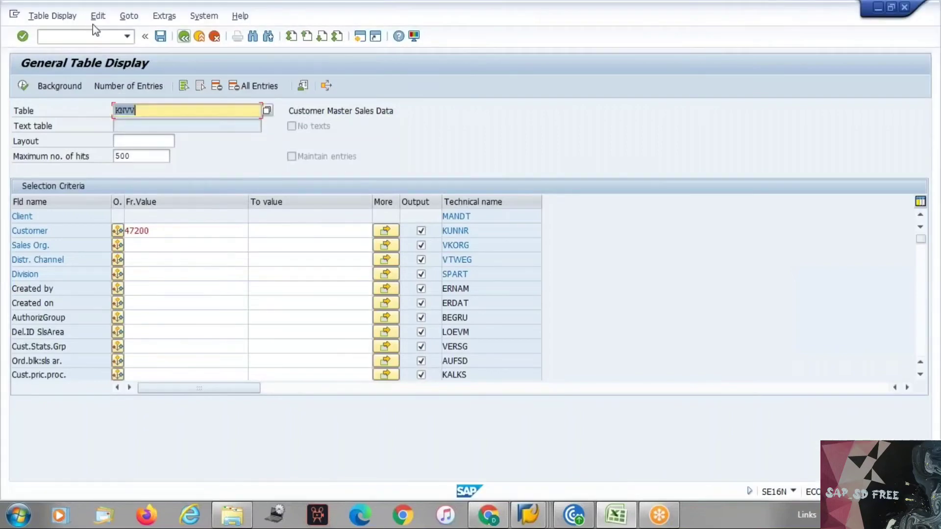
# Query KNVV for customer 180 instead of 47200, then cancel back to SAP Easy Access
pyautogui.click(158, 110)
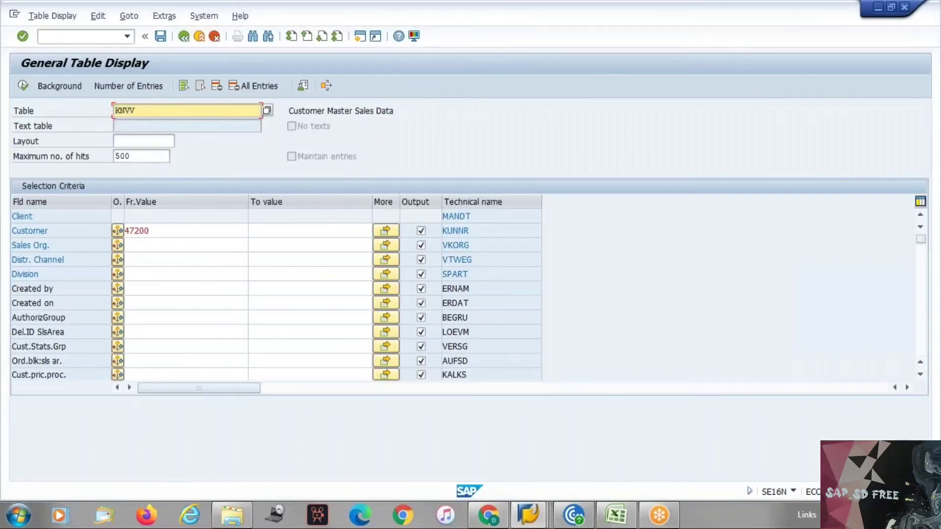
pyautogui.click(163, 231)
pyautogui.press('BackSpace')
pyautogui.press('BackSpace')
pyautogui.press('BackSpace')
pyautogui.press('BackSpace')
pyautogui.press('BackSpace')
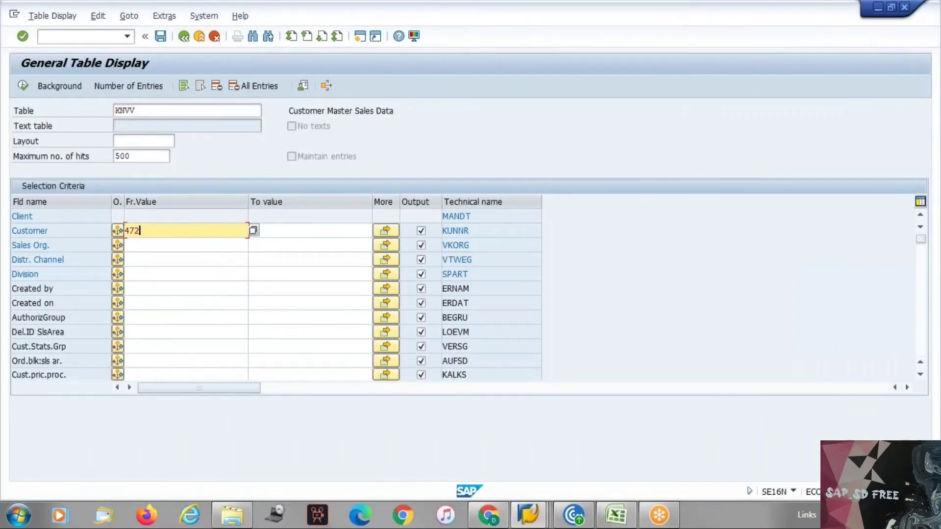
pyautogui.write('180')
pyautogui.press('Return')
pyautogui.click(23, 87)
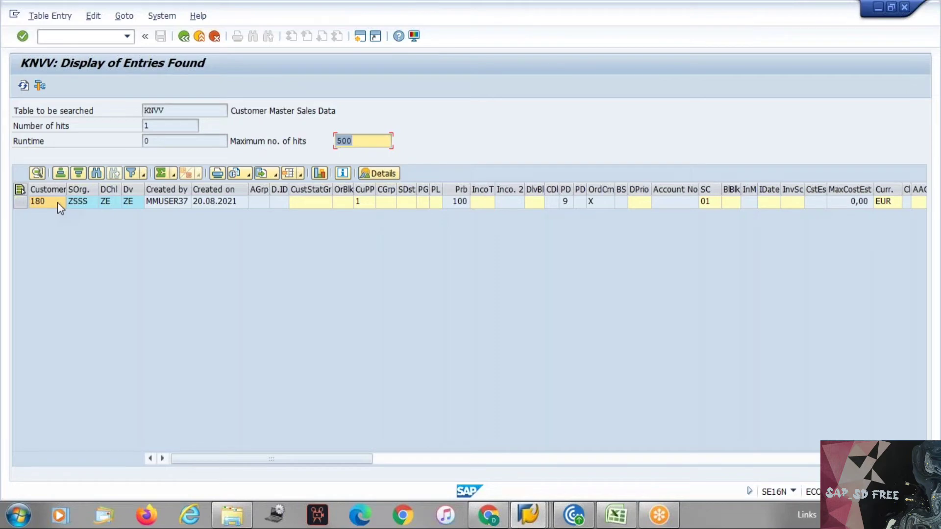
pyautogui.click(214, 36)
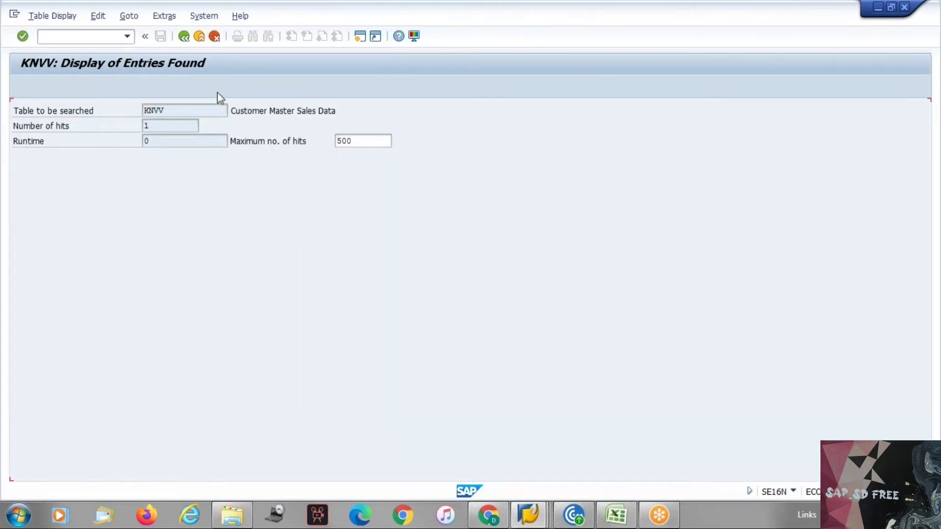
pyautogui.click(218, 39)
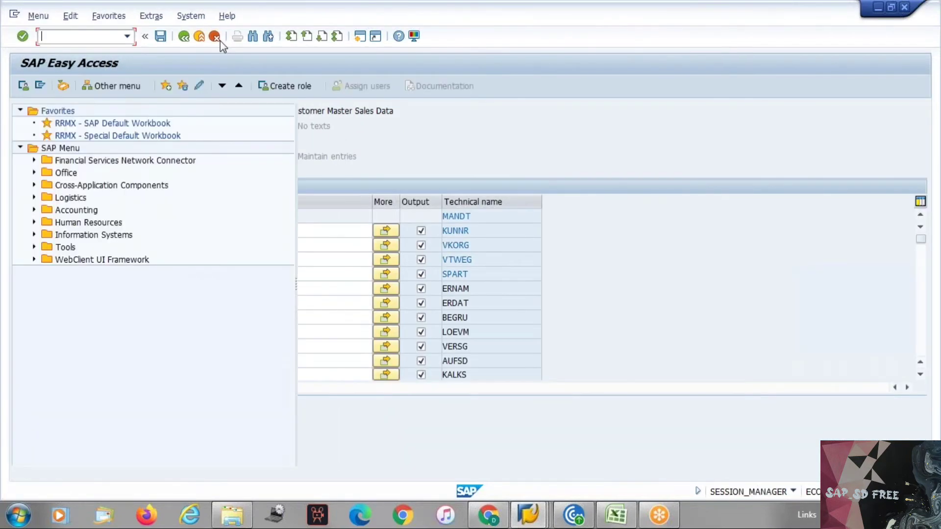
# Start XD01 with account group YAAA Sold-to party - 0001, then switch to the other SAP window
pyautogui.write('/nxd01')
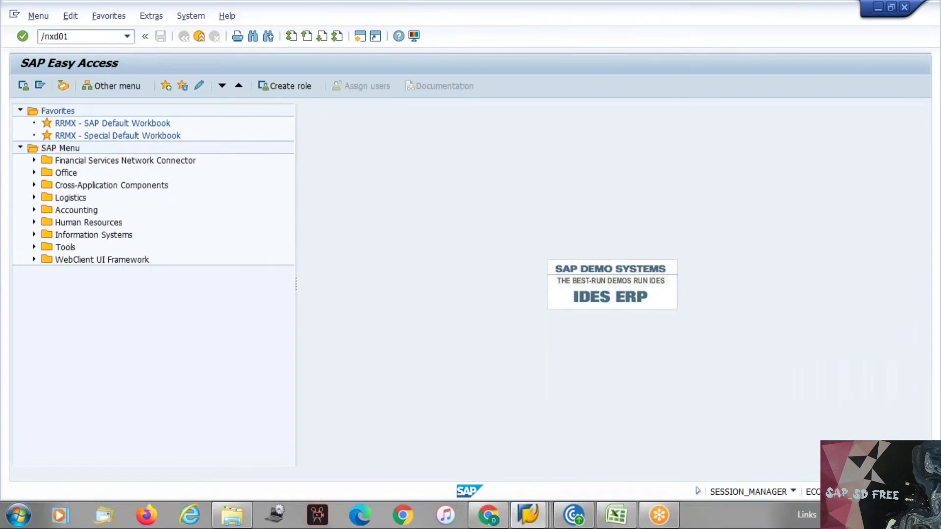
pyautogui.press('Return')
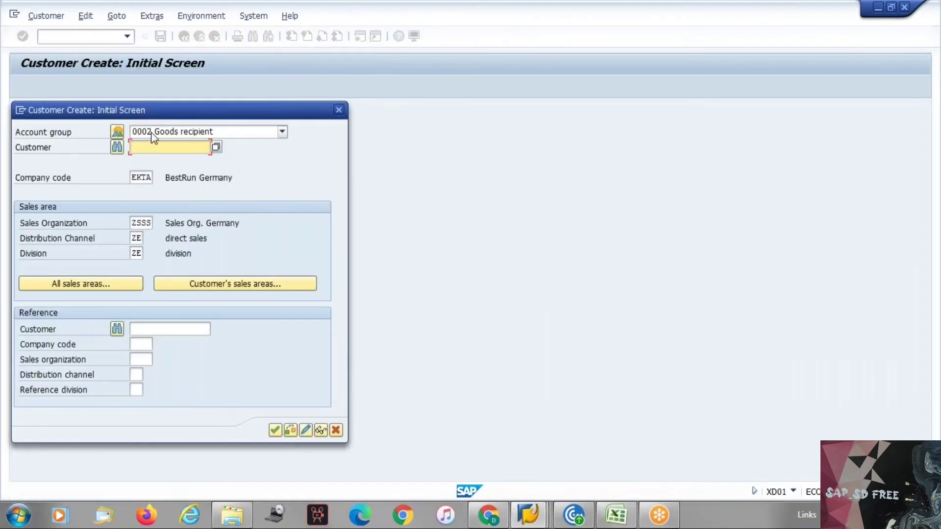
pyautogui.click(151, 132)
pyautogui.press('End')
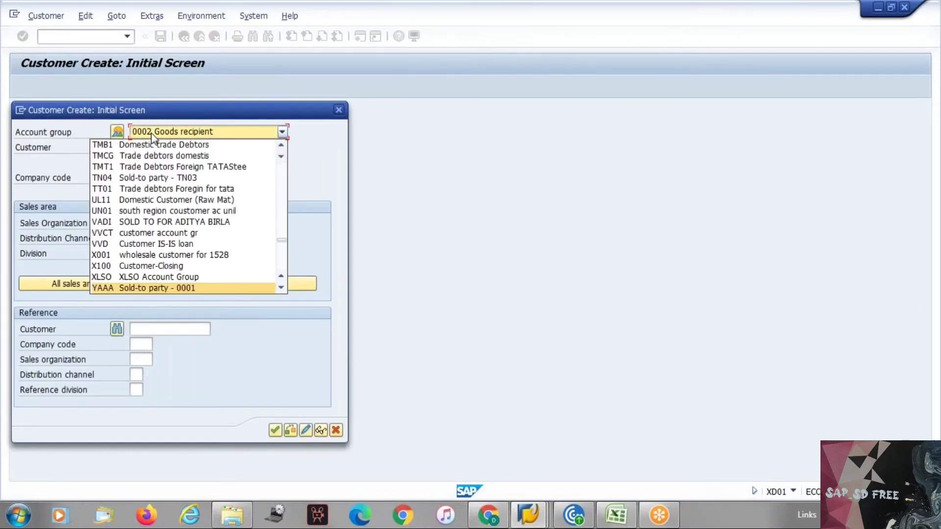
pyautogui.press('Return')
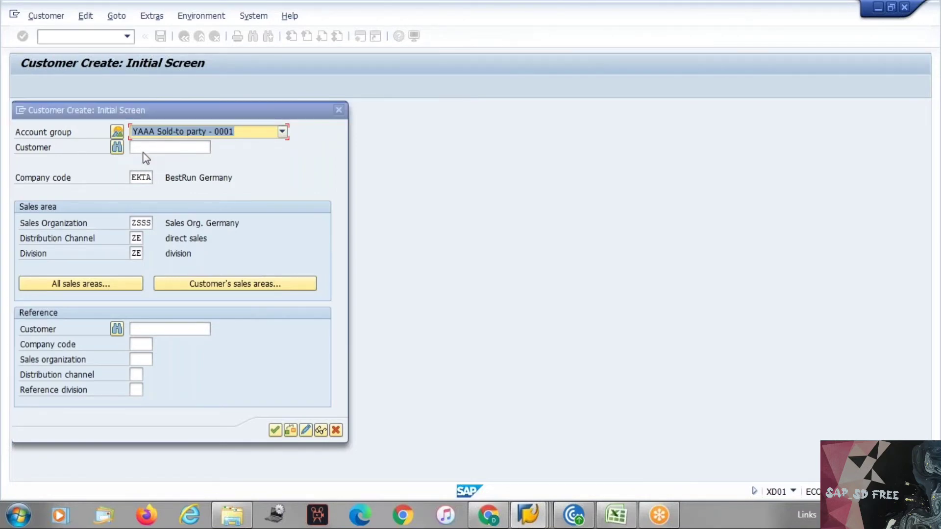
pyautogui.hotkey('alt', 'Tab')
pyautogui.hotkey('alt', 'Tab')
pyautogui.hotkey('alt', 'Tab')
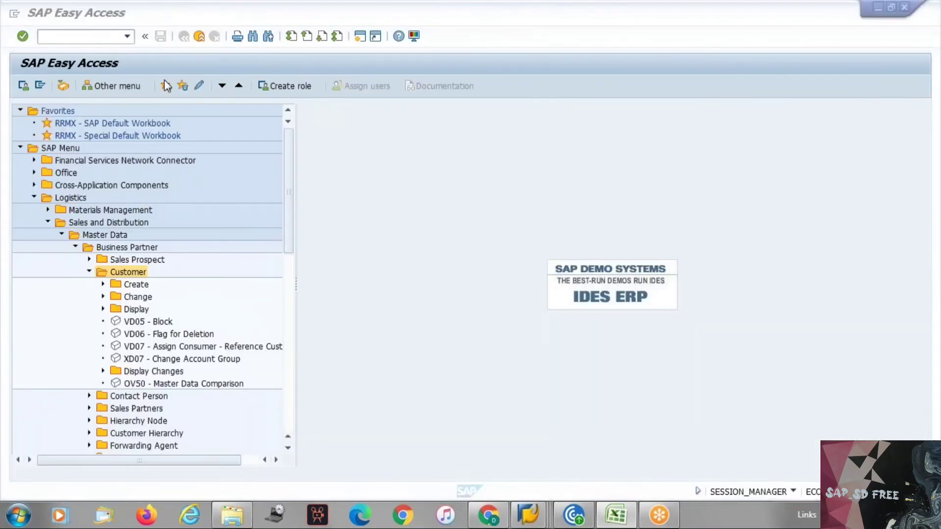
# Open SE16N with the KNA1 customer table
pyautogui.write('/n')
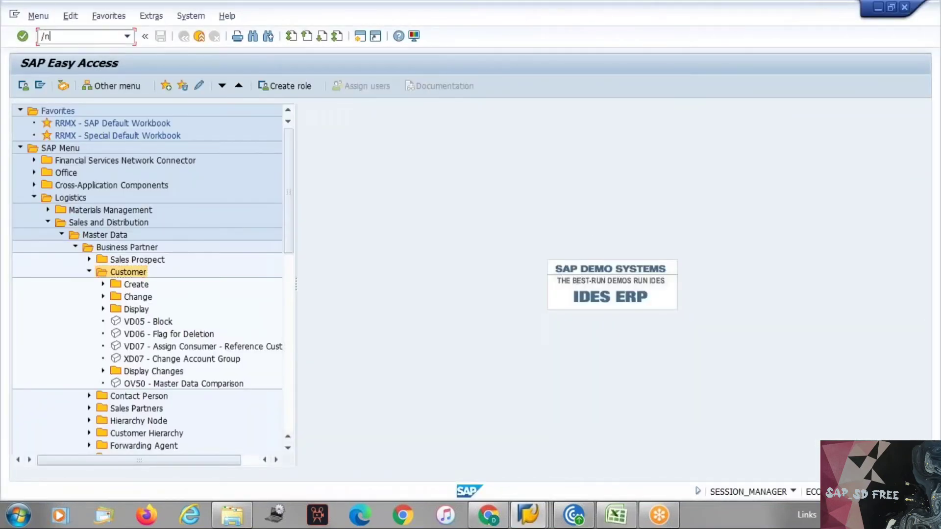
pyautogui.write('se16n')
pyautogui.press('Return')
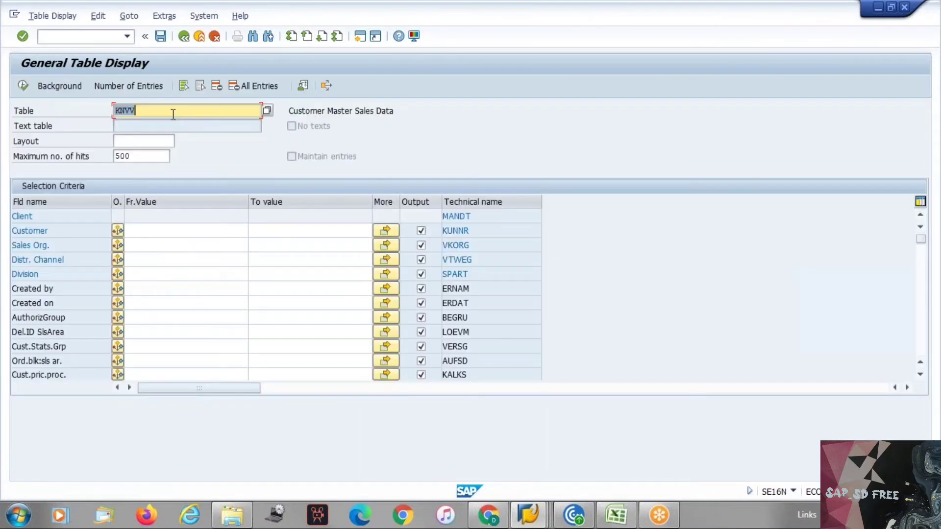
pyautogui.write('KNa')
pyautogui.press('Down')
pyautogui.press('Return')
pyautogui.press('Return')
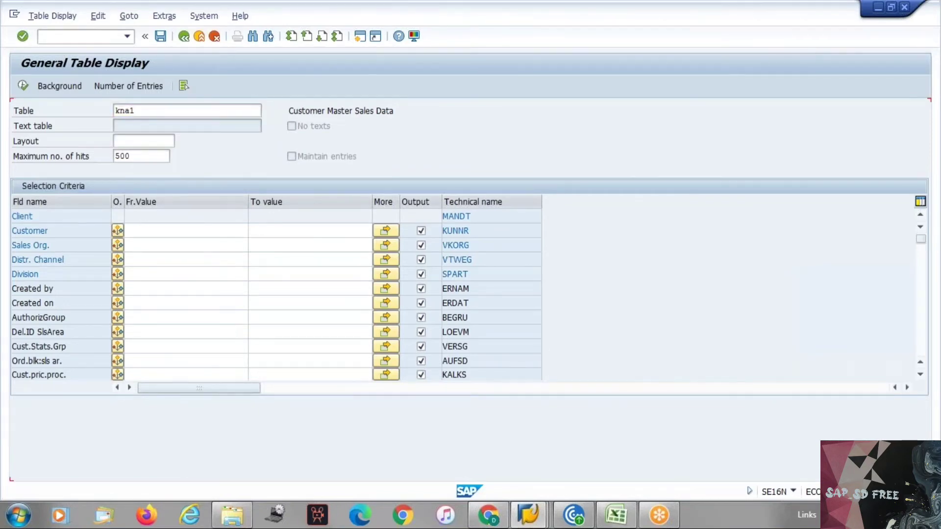
# List KNA1 customers created on 20.08.2021 and select the earlier test customer's number
pyautogui.hotkey('ctrl', 'f')
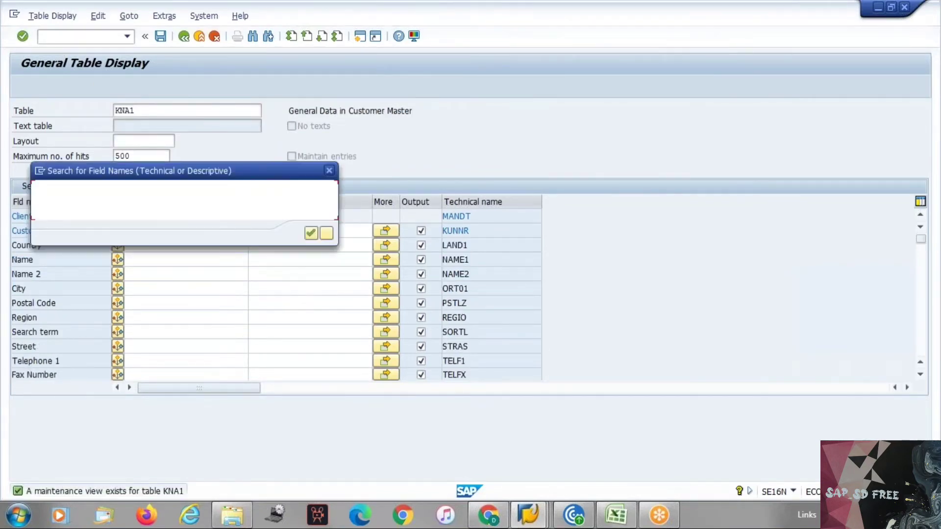
pyautogui.write('cr')
pyautogui.press('Down')
pyautogui.press('Return')
pyautogui.press('Return')
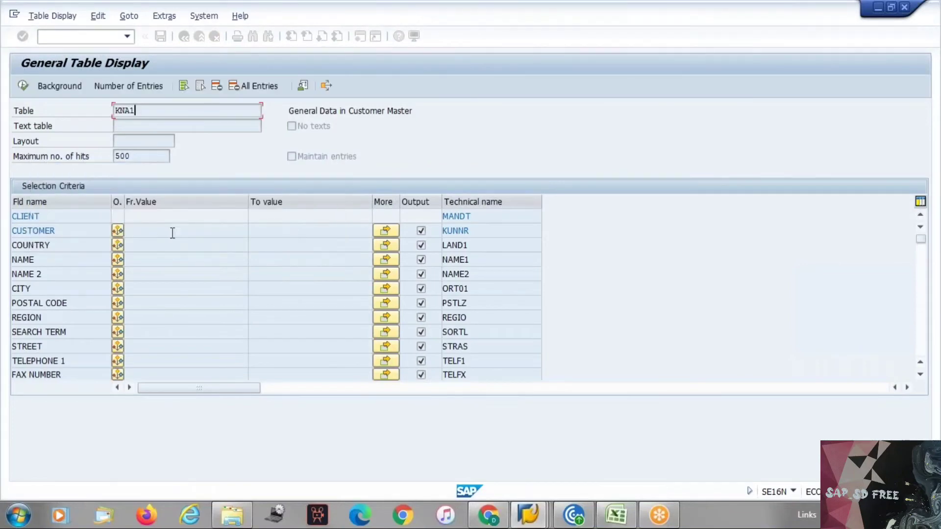
pyautogui.click(161, 222)
pyautogui.click(158, 263)
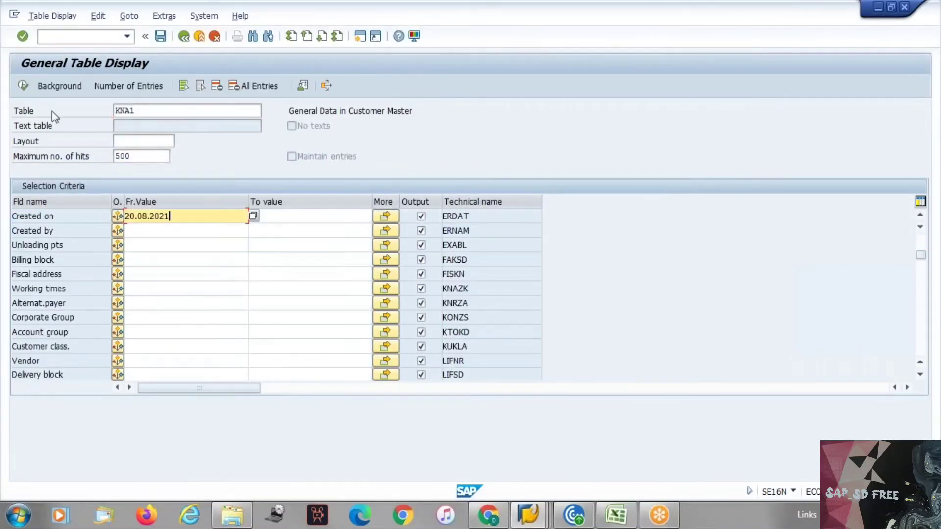
pyautogui.click(23, 87)
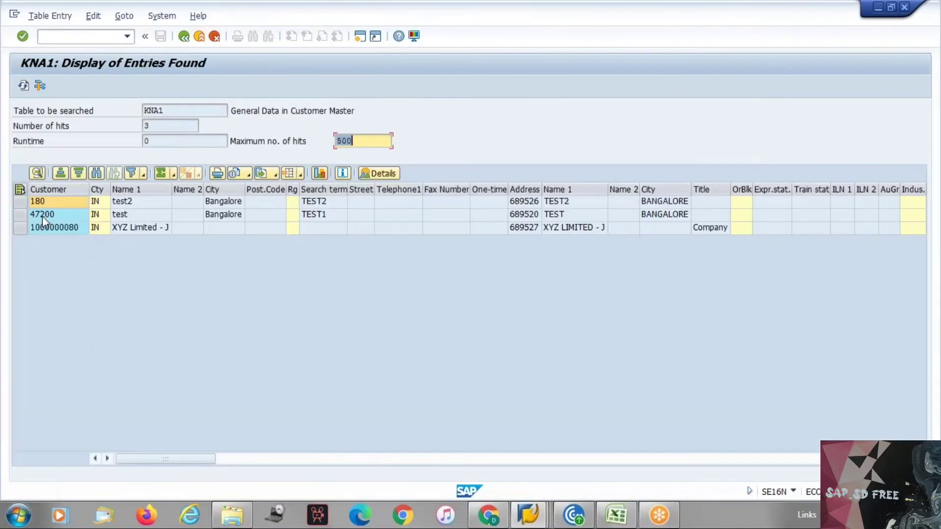
pyautogui.click(42, 217)
pyautogui.click(43, 216)
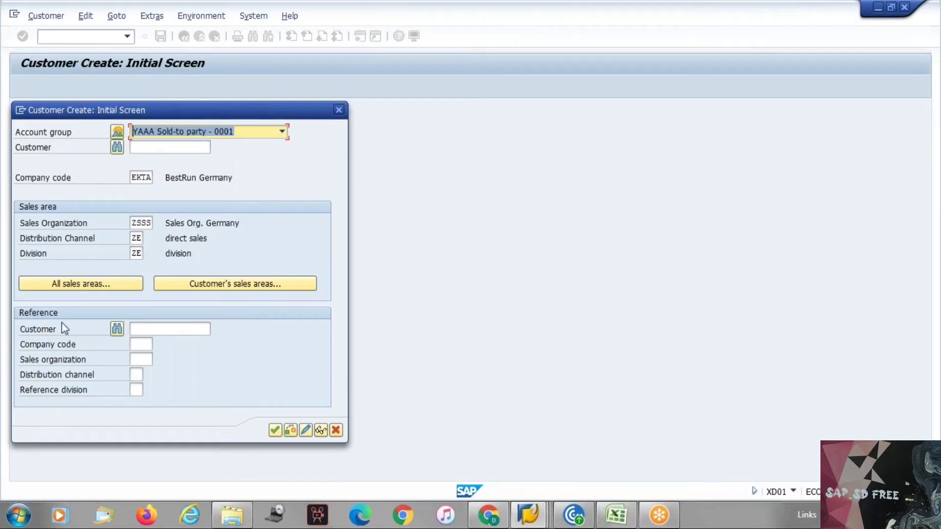
# Enter reference customer 47200 and copy sales area ZSSS/ZE/ZE into the reference fields
pyautogui.click(159, 327)
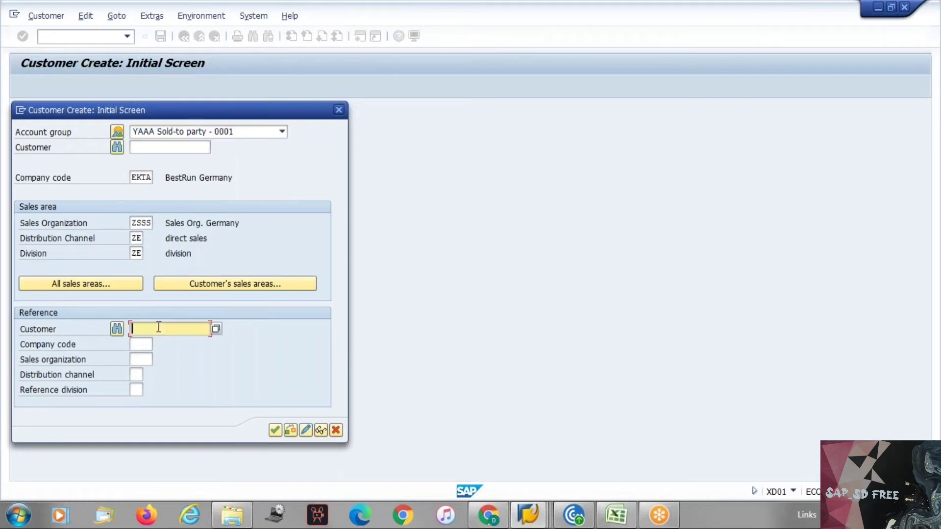
pyautogui.write('47200')
pyautogui.hotkey('ctrl', 'y')
pyautogui.moveTo(130, 218); pyautogui.dragTo(155, 259)
pyautogui.hotkey('ctrl', 'c')
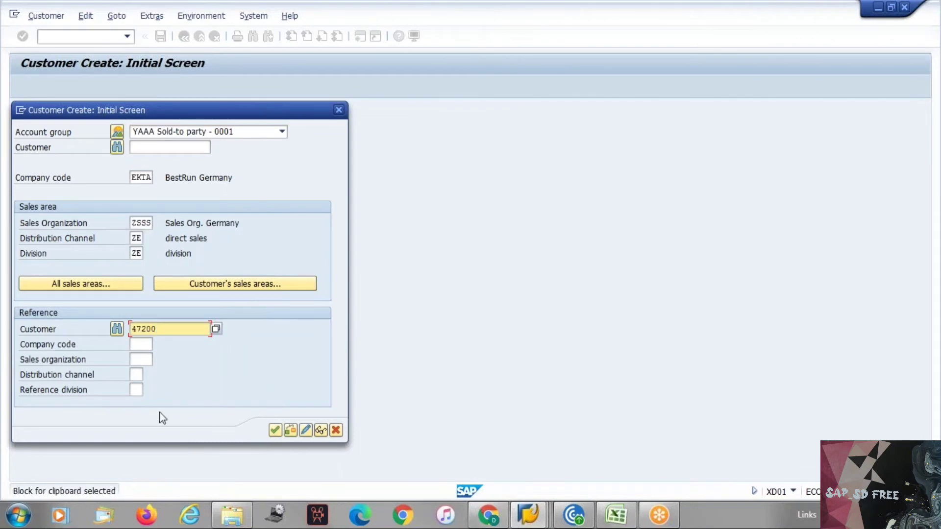
pyautogui.click(137, 359)
pyautogui.hotkey('ctrl', 'v')
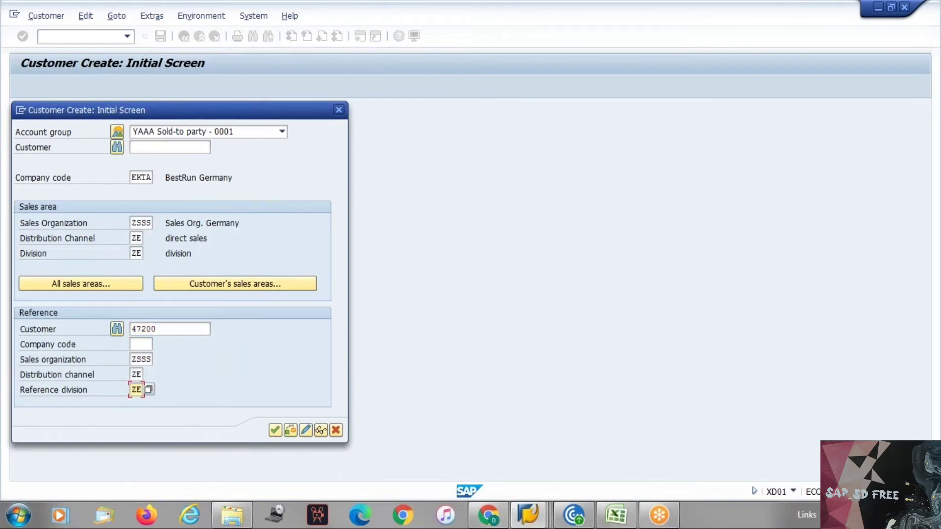
# Copy EKTA into the reference company code and continue to General Data
pyautogui.doubleClick(140, 177)
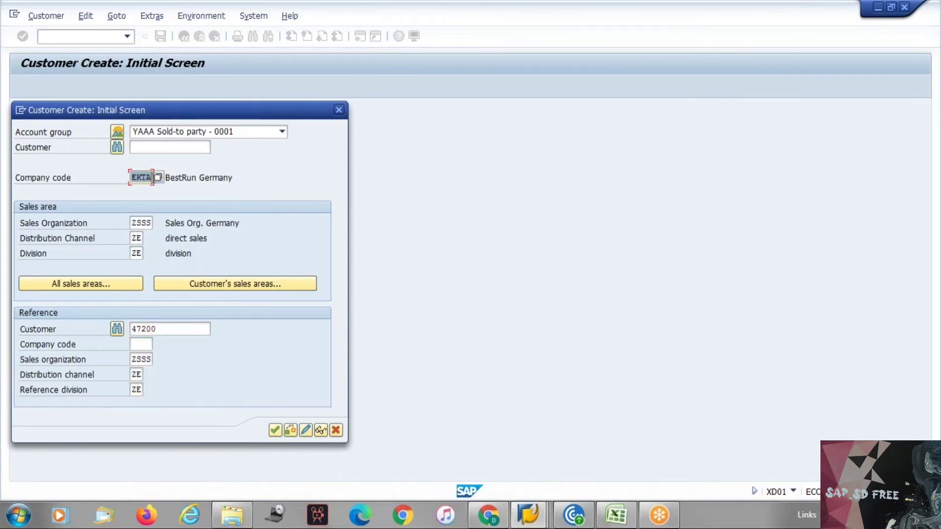
pyautogui.click(137, 342)
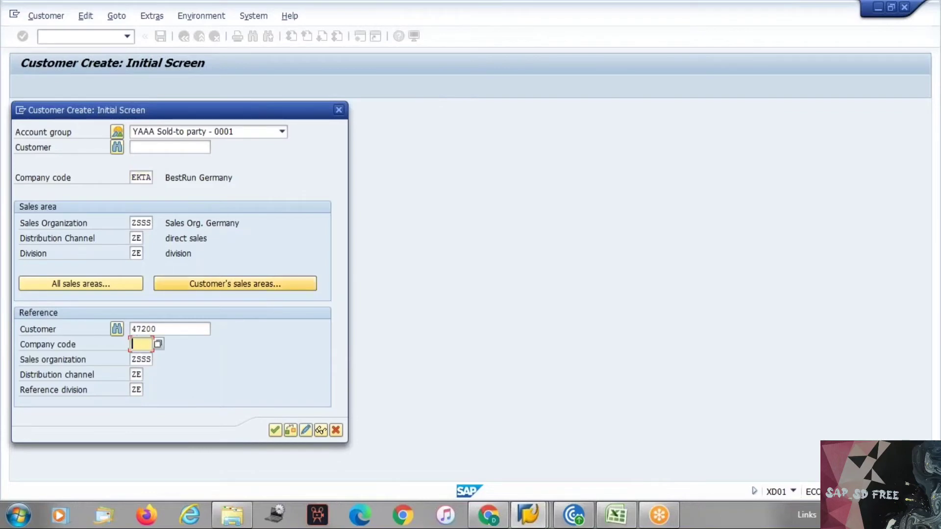
pyautogui.click(134, 177)
pyautogui.click(139, 343)
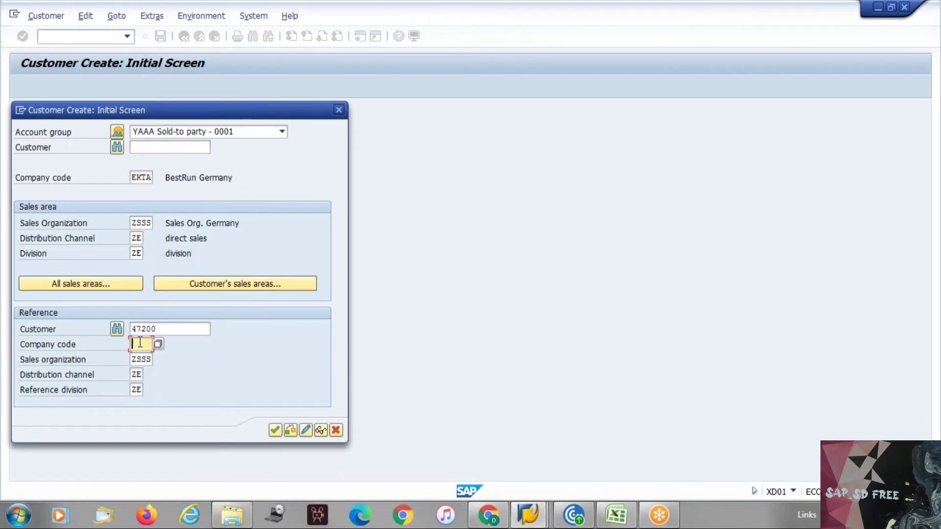
pyautogui.hotkey('ctrl', 'v')
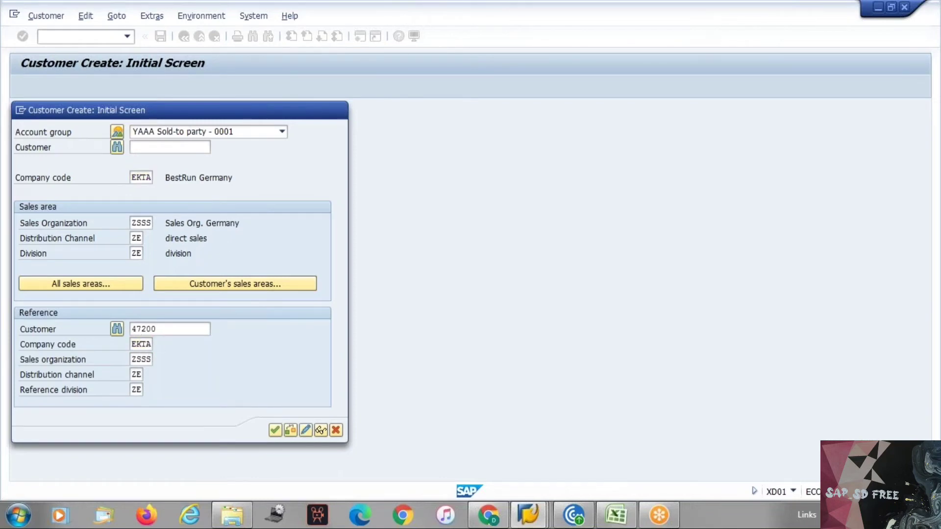
pyautogui.click(339, 110)
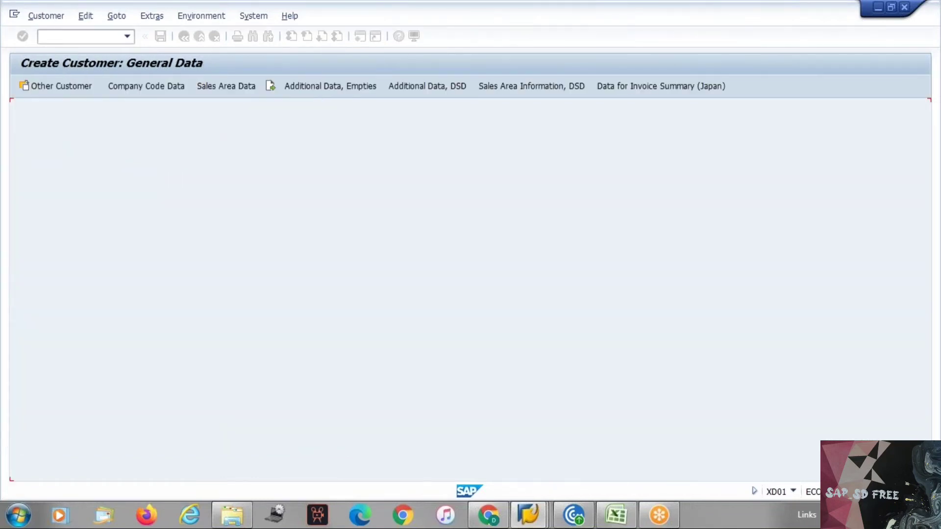
# Set the customer name and search term to test3, adapted from the earlier test2 entries
pyautogui.click(177, 218)
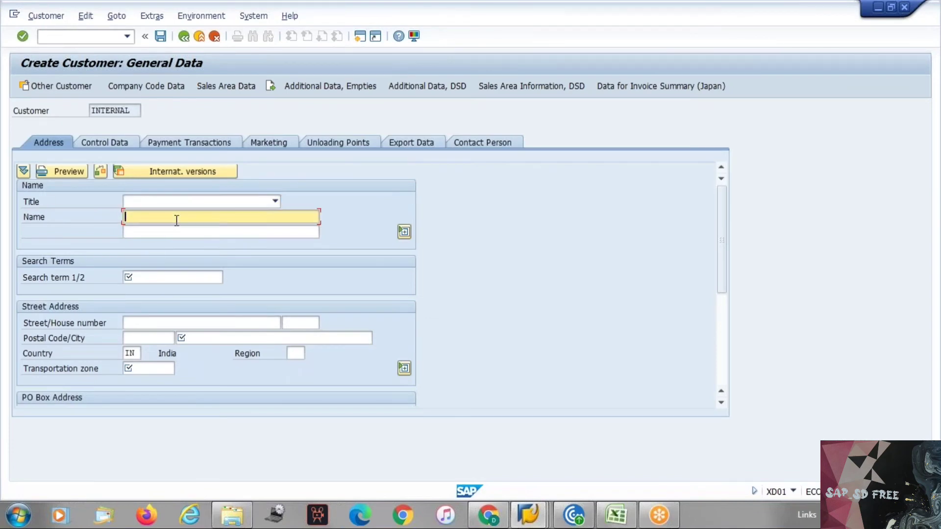
pyautogui.write('t')
pyautogui.click(176, 228)
pyautogui.press('Return')
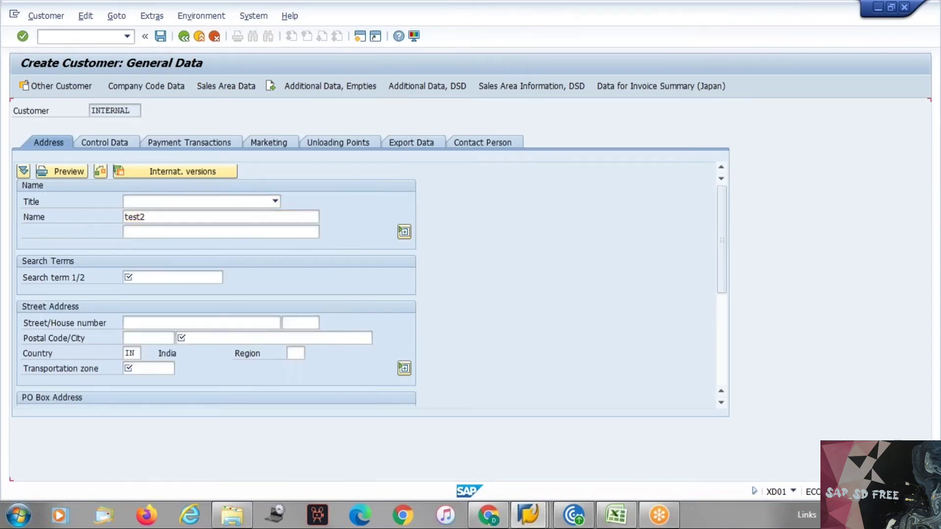
pyautogui.press('Down')
pyautogui.press('Down')
pyautogui.press('Return')
pyautogui.press('Return')
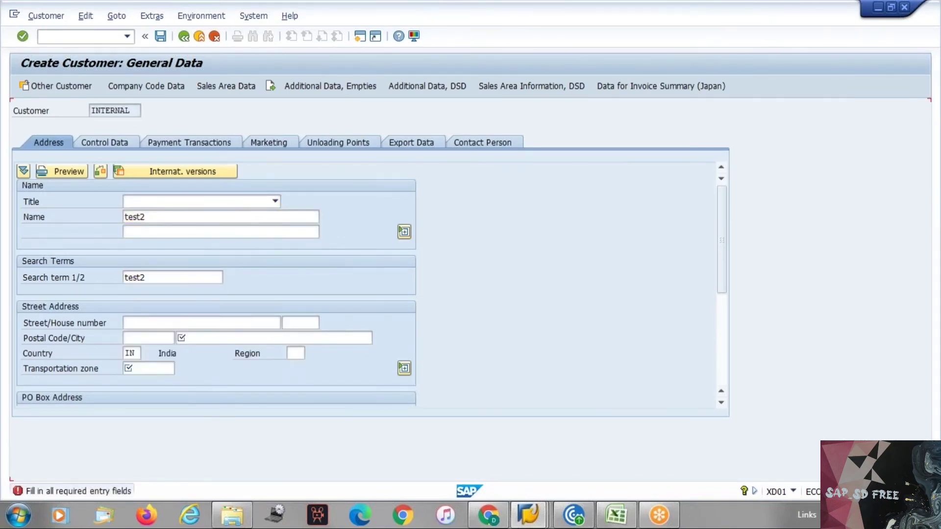
pyautogui.click(177, 218)
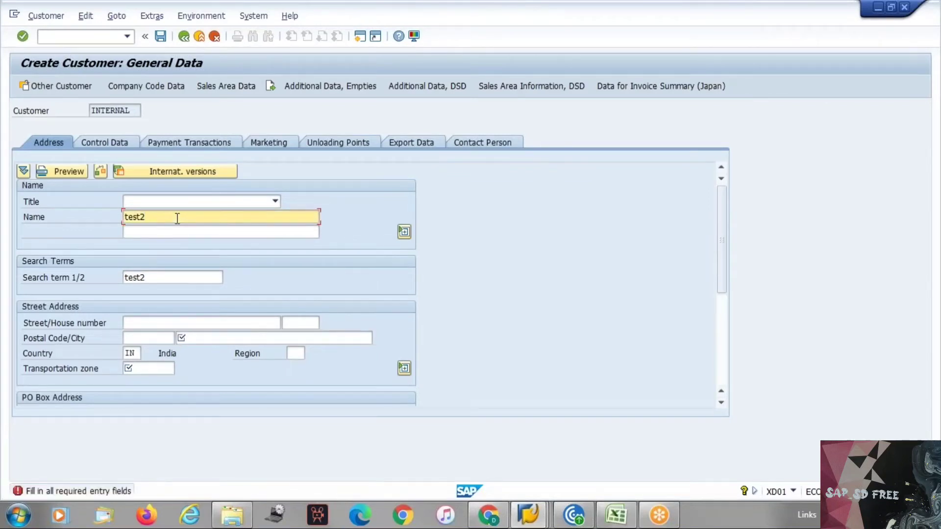
pyautogui.press('BackSpace')
pyautogui.write('3')
pyautogui.press('Return')
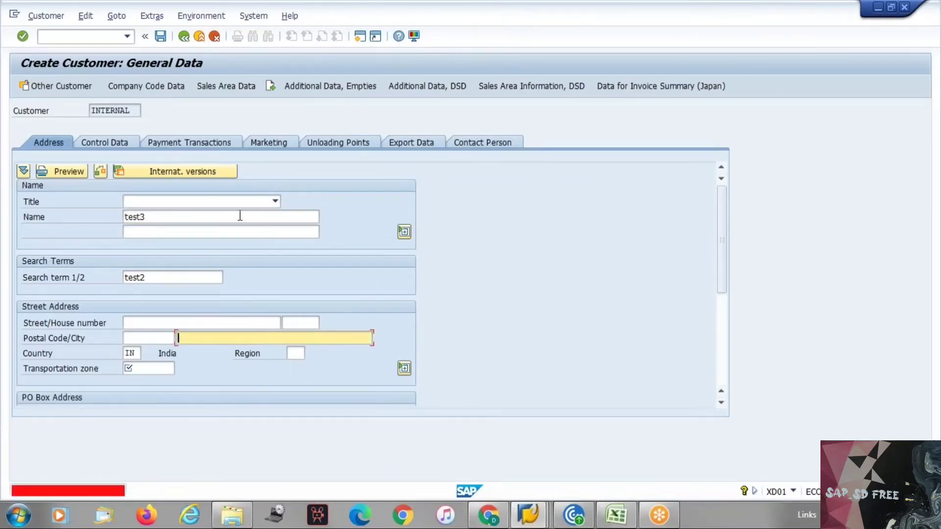
pyautogui.click(164, 279)
pyautogui.press('BackSpace')
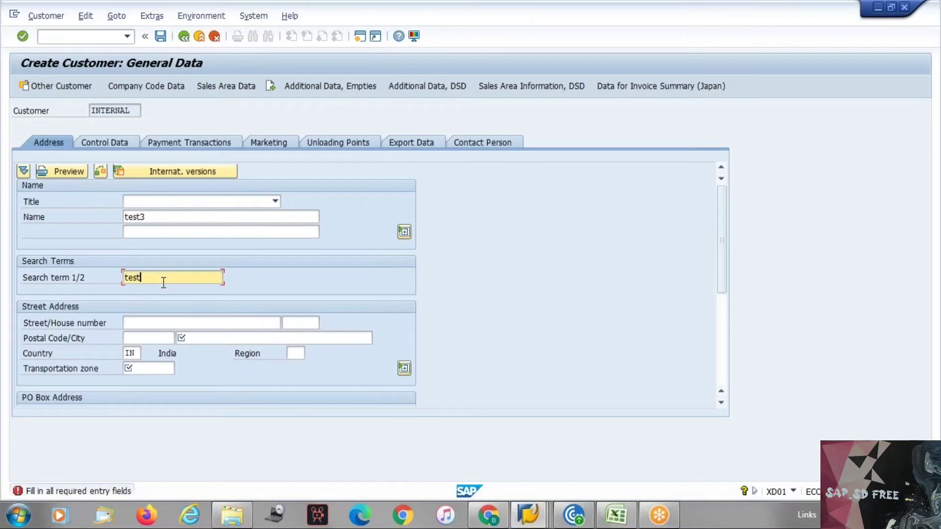
pyautogui.write('3')
pyautogui.press('Return')
pyautogui.press('Down')
pyautogui.press('Return')
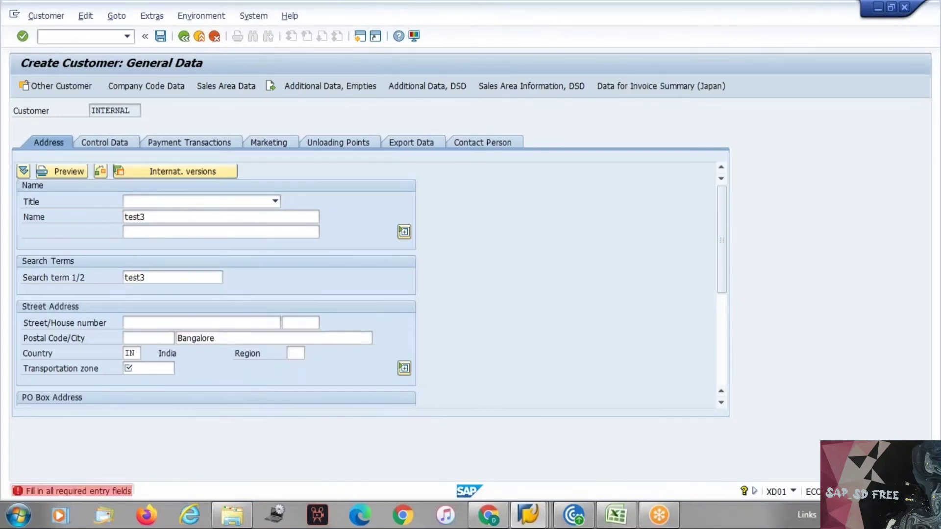
pyautogui.press('Down')
pyautogui.press('Return')
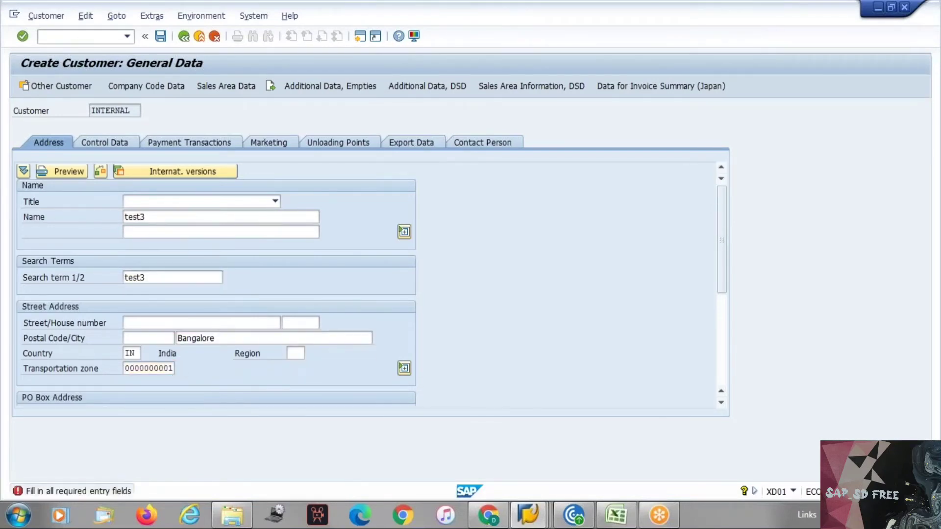
pyautogui.press('Return')
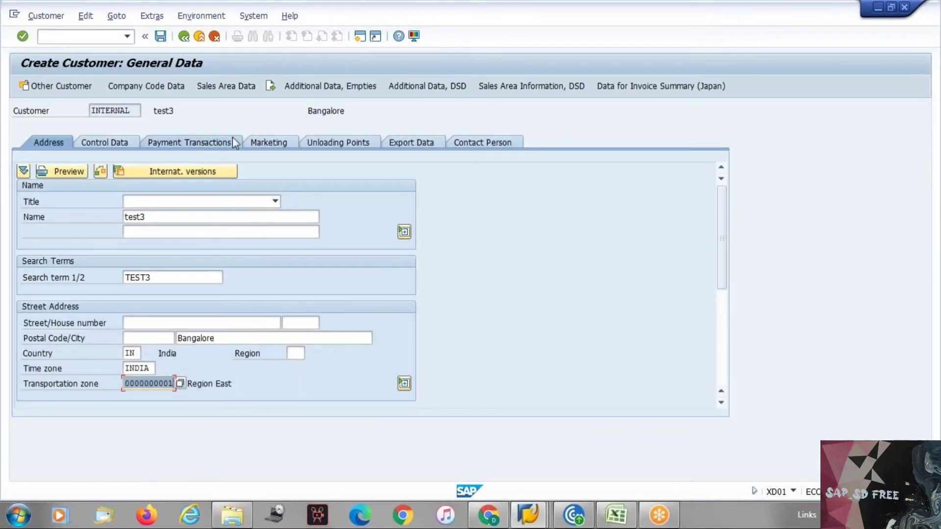
# Move through company code and sales area data to the shipping conditions
pyautogui.click(146, 87)
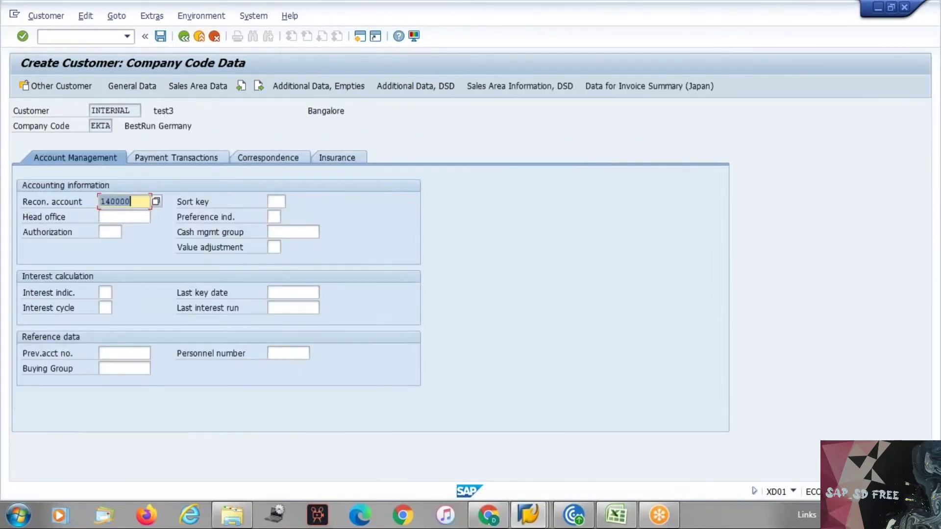
pyautogui.click(196, 88)
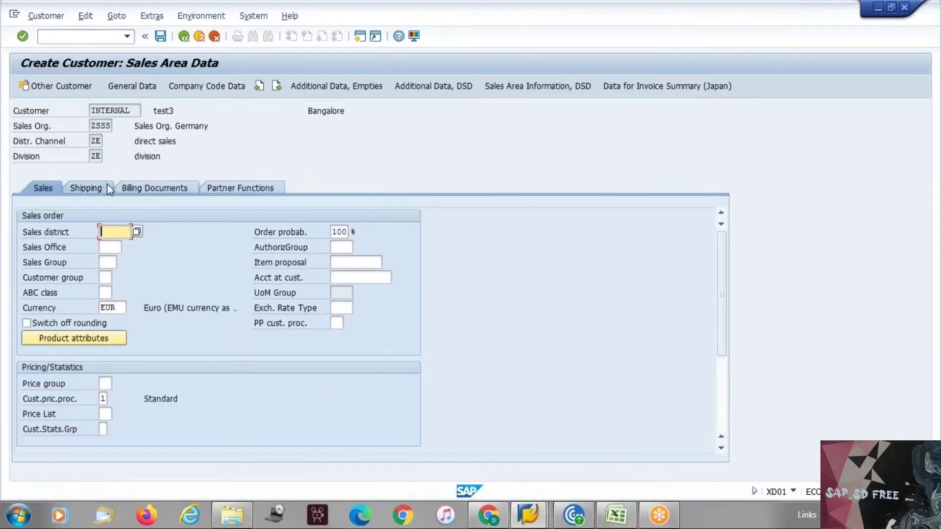
pyautogui.click(107, 185)
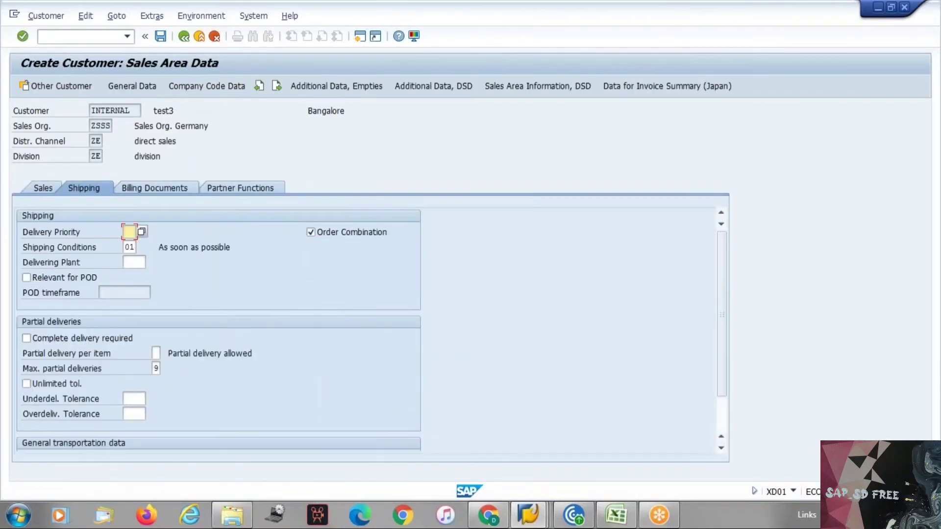
pyautogui.press('Tab')
# Set all three tax classifications to 1 in billing data and view the partner functions
pyautogui.click(167, 189)
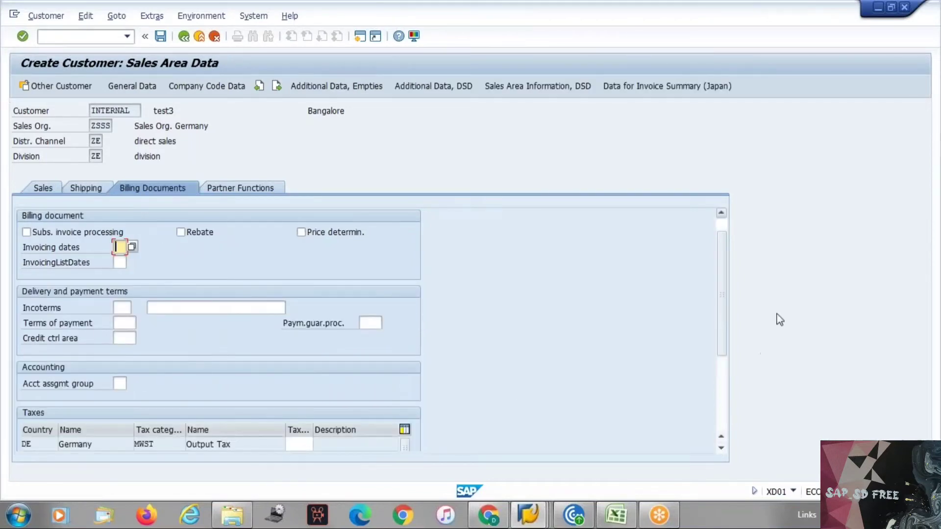
pyautogui.press('Return')
pyautogui.write('1')
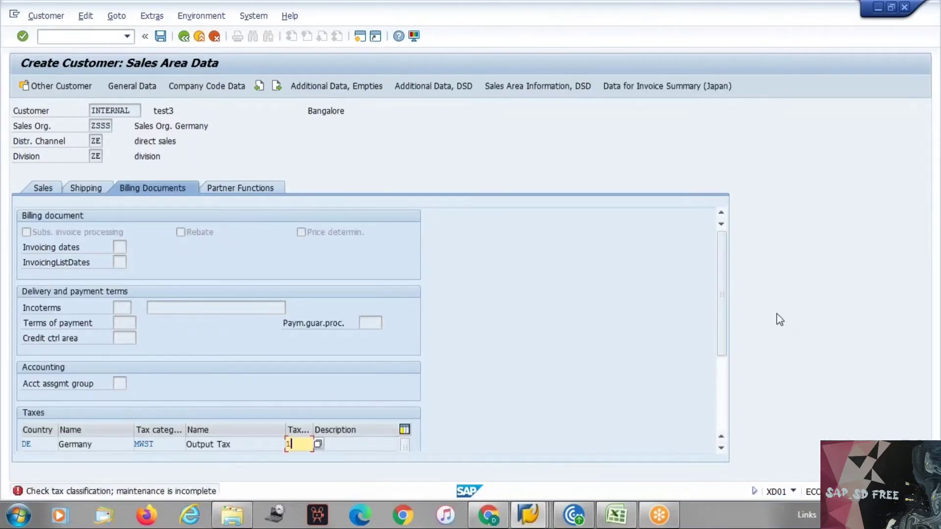
pyautogui.press('Return')
pyautogui.write('1')
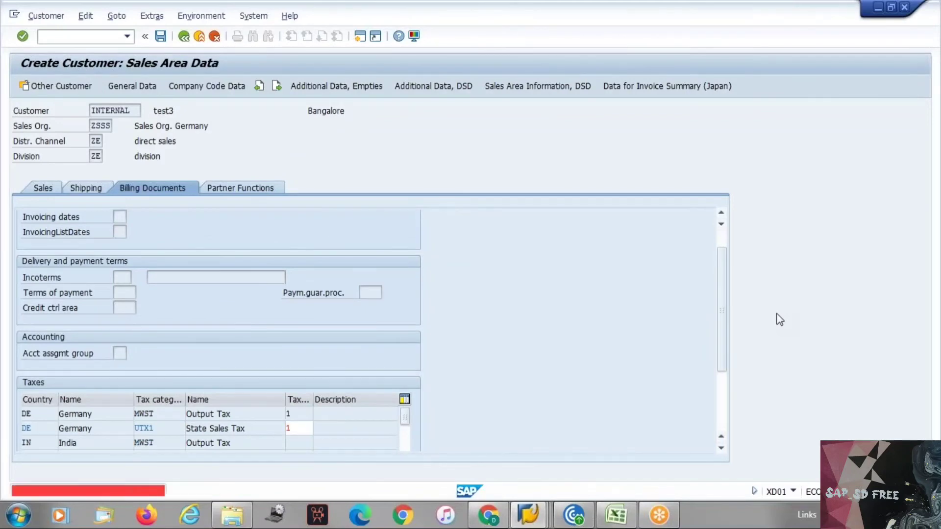
pyautogui.press('Return')
pyautogui.write('1')
pyautogui.press('Return')
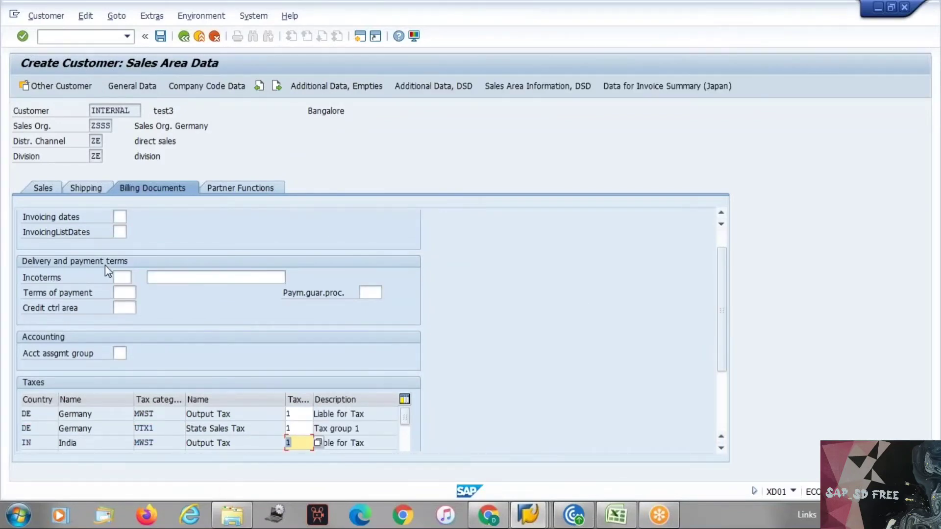
pyautogui.click(230, 192)
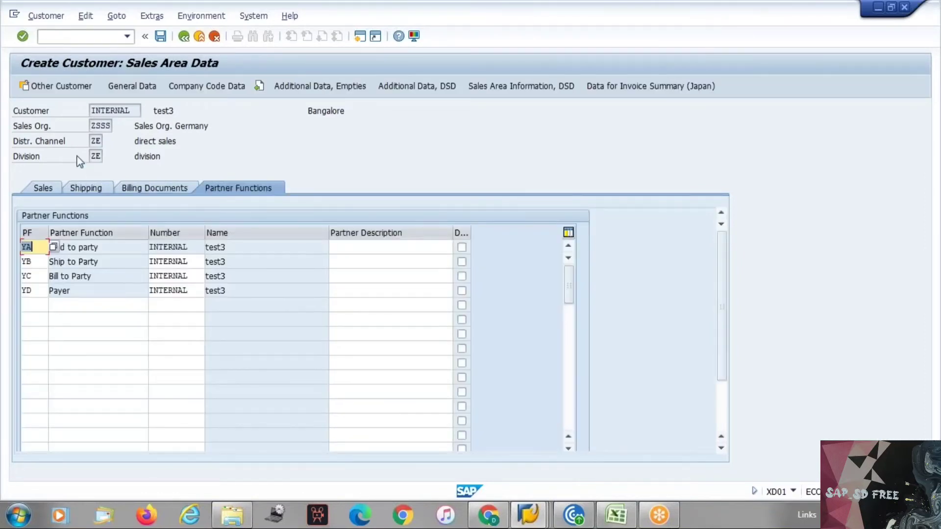
# Save the new customer test3 with Ctrl+S
pyautogui.hotkey('ctrl', 's')
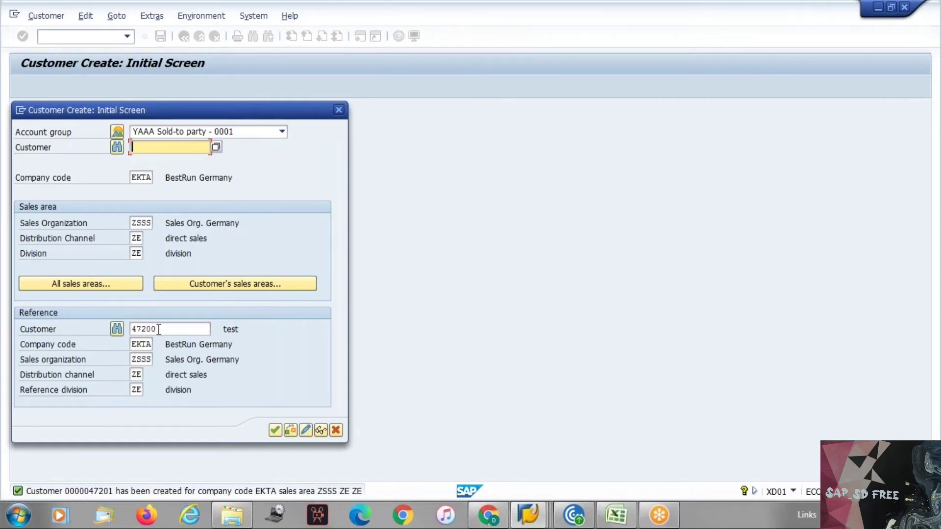
pyautogui.click(136, 329)
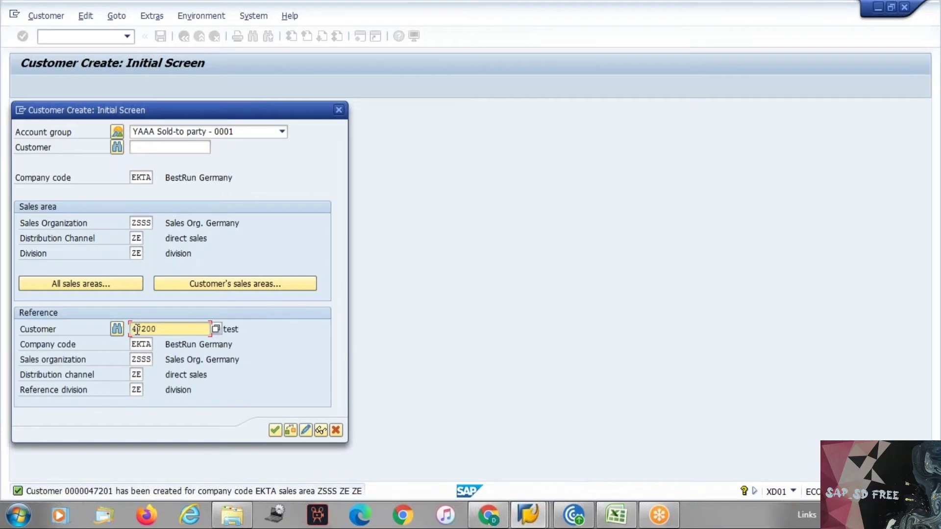
pyautogui.click(156, 329)
pyautogui.press('Home')
pyautogui.click(338, 431)
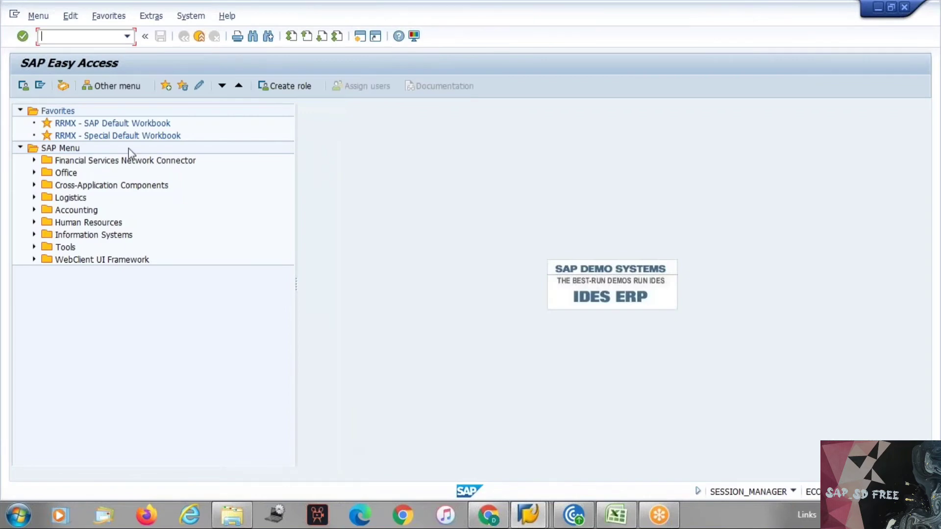
# Expand Logistics > Sales and Distribution > Master Data > Business Partner > Customer in the menu tree
pyautogui.click(78, 200)
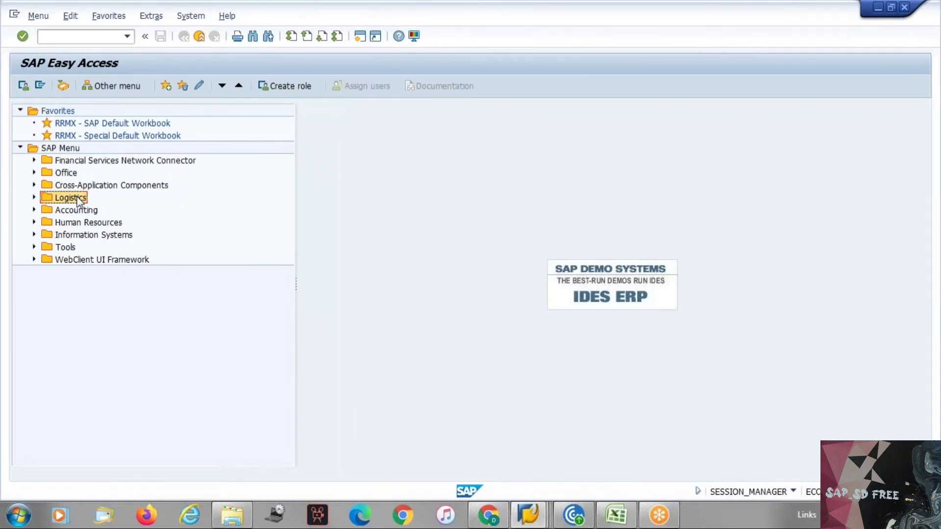
pyautogui.doubleClick(77, 198)
pyautogui.press('Down')
pyautogui.press('Down')
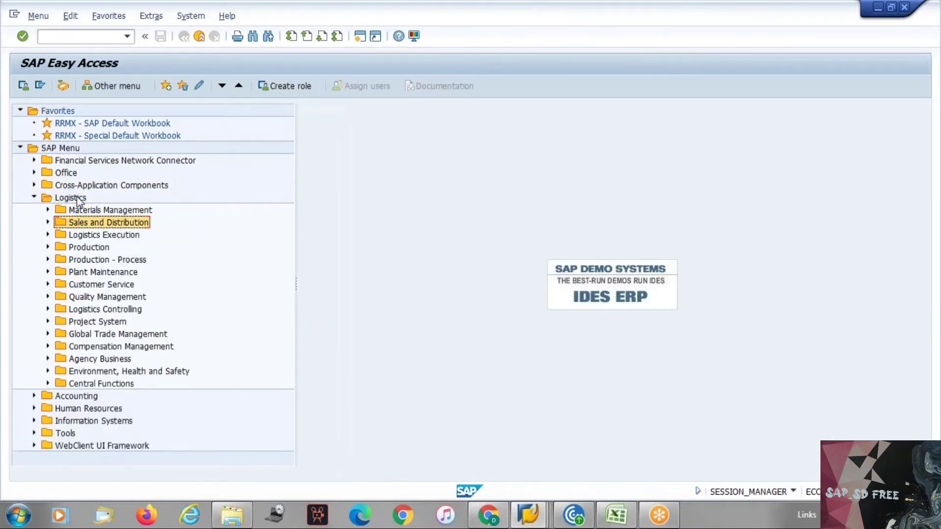
pyautogui.press('Right')
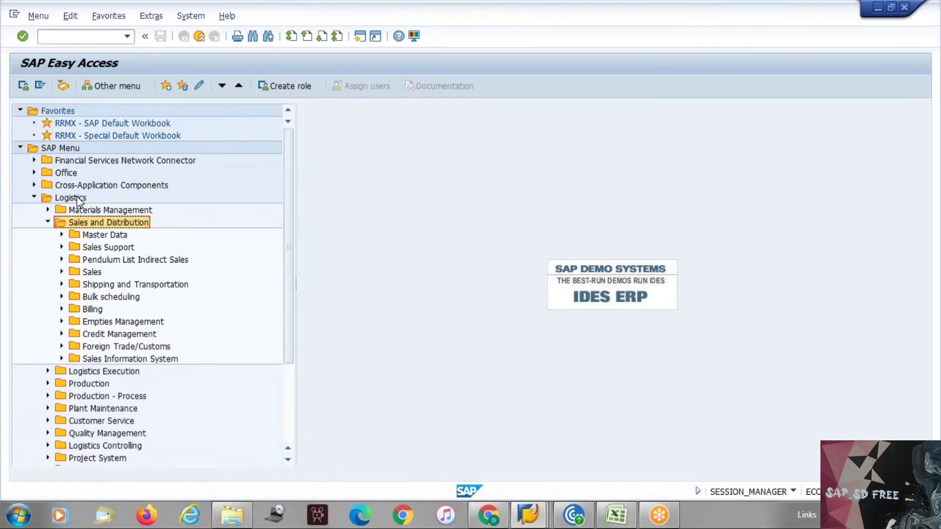
pyautogui.press('Down')
pyautogui.press('Right')
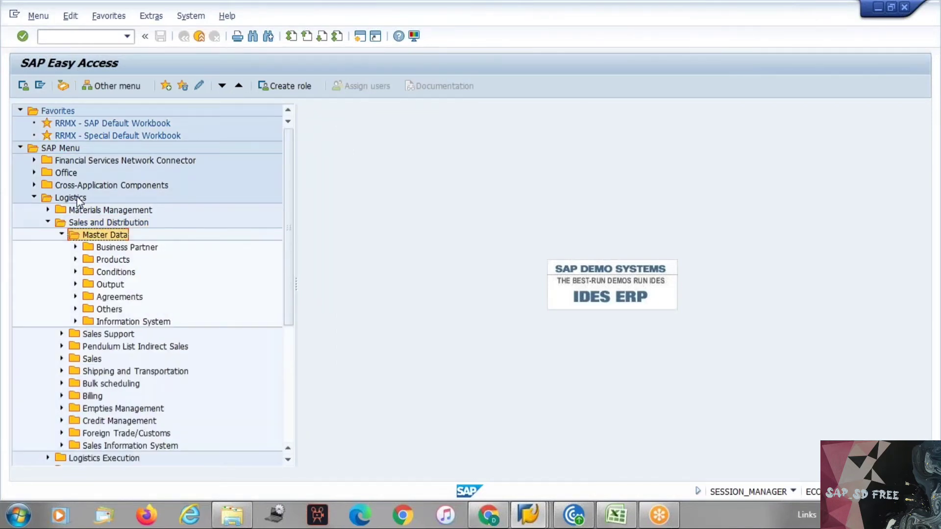
pyautogui.press('Down')
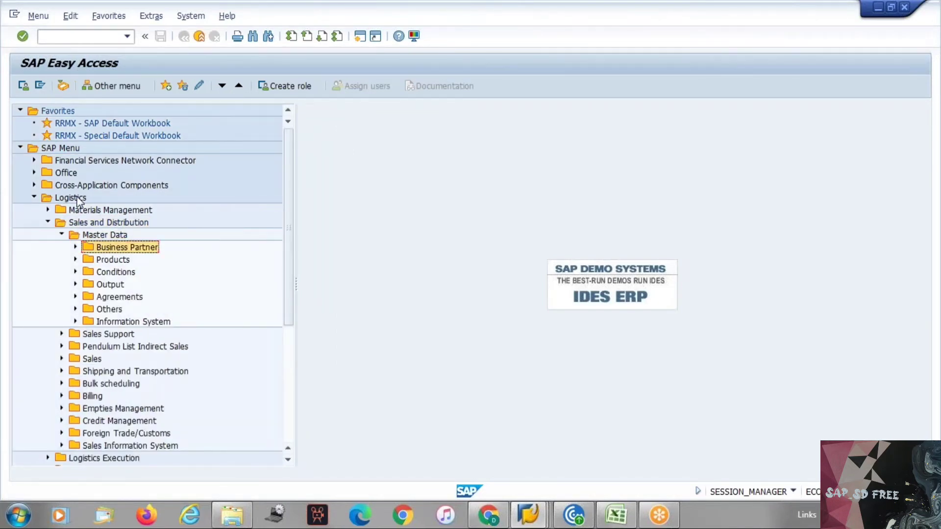
pyautogui.press('Right')
pyautogui.press('Down')
pyautogui.press('Down')
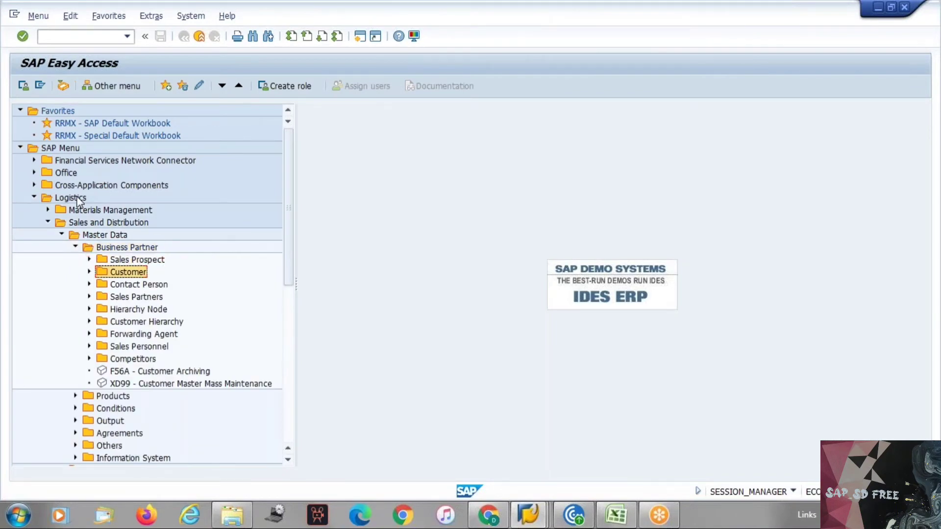
pyautogui.press('Right')
pyautogui.press('Down')
pyautogui.press('Down')
pyautogui.press('Down')
pyautogui.press('Down')
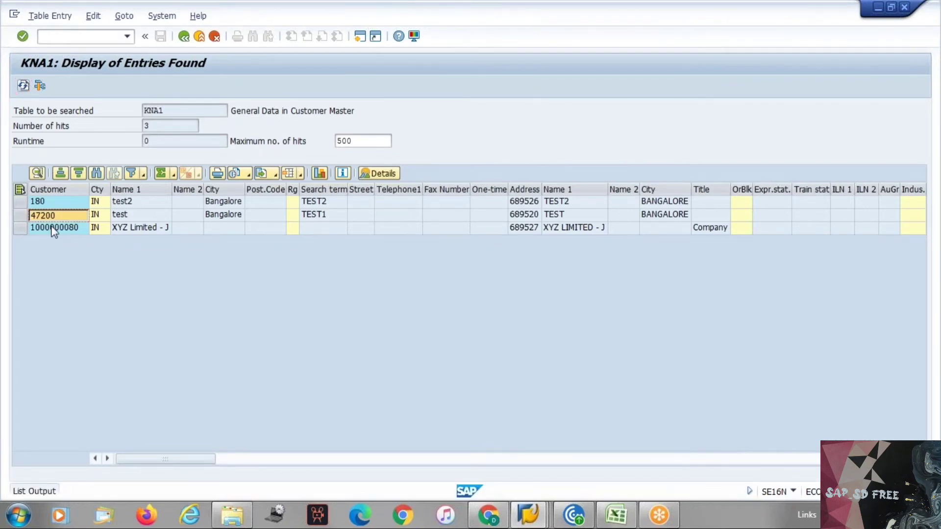
# Refresh the KNA1 listing and select the new customer test3's row
pyautogui.click(23, 85)
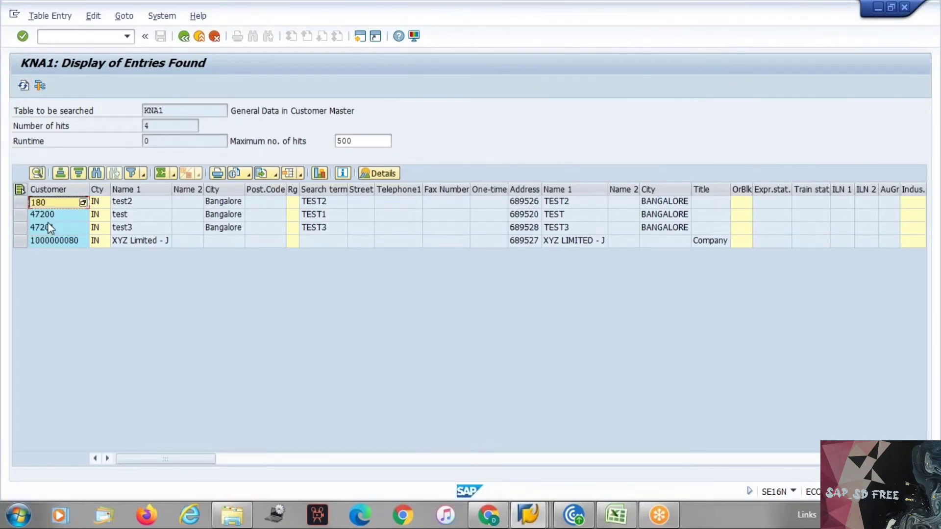
pyautogui.click(46, 229)
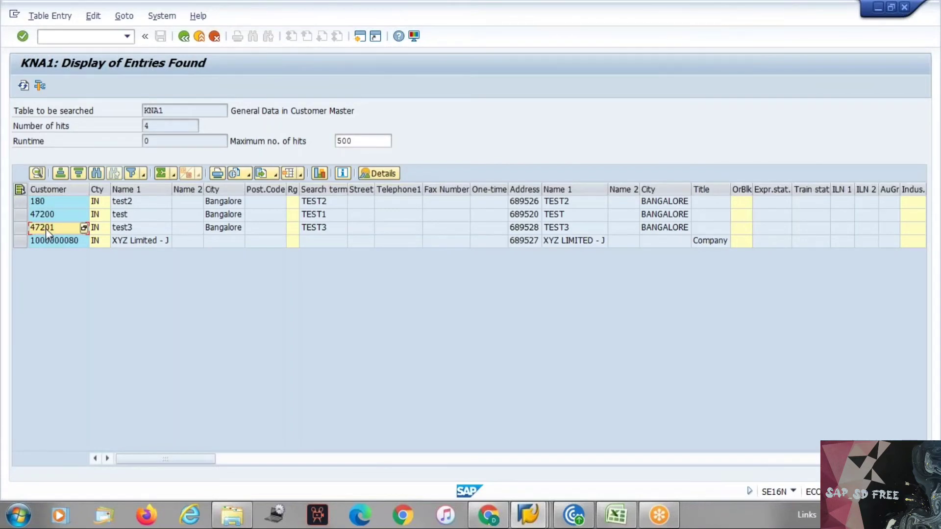
pyautogui.click(58, 233)
pyautogui.hotkey('alt', 'Tab')
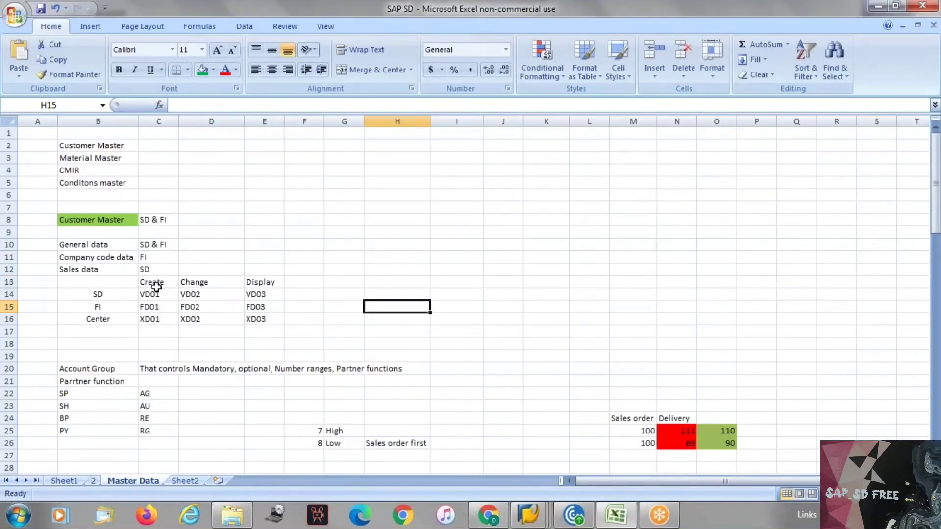
pyautogui.hotkey('alt', 'Tab')
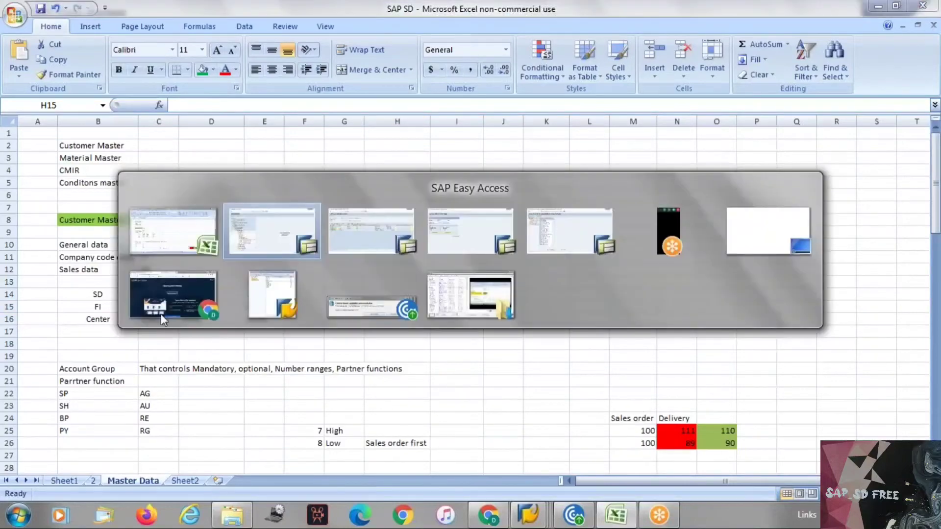
pyautogui.hotkey('alt', 'Tab')
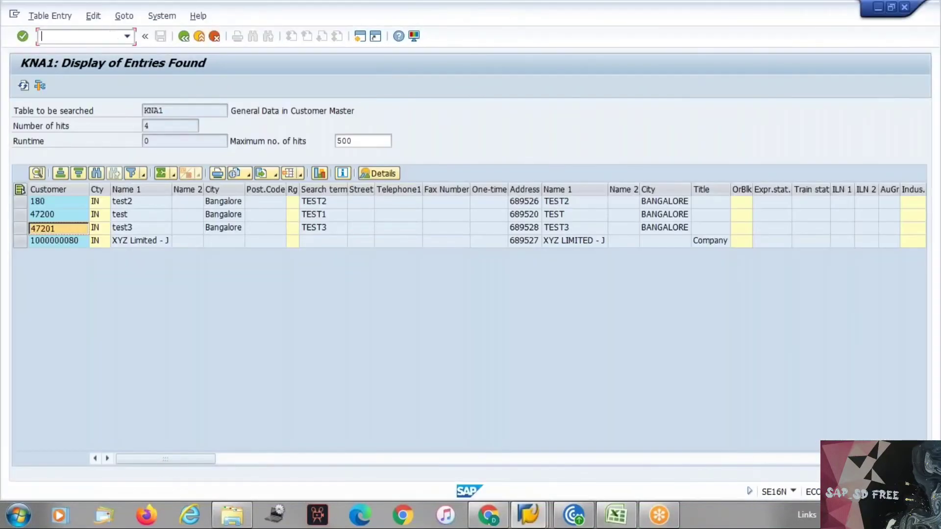
# Open customer test3 in XD02, review its sales area and General Data, then cancel
pyautogui.write('/nxd02')
pyautogui.press('Return')
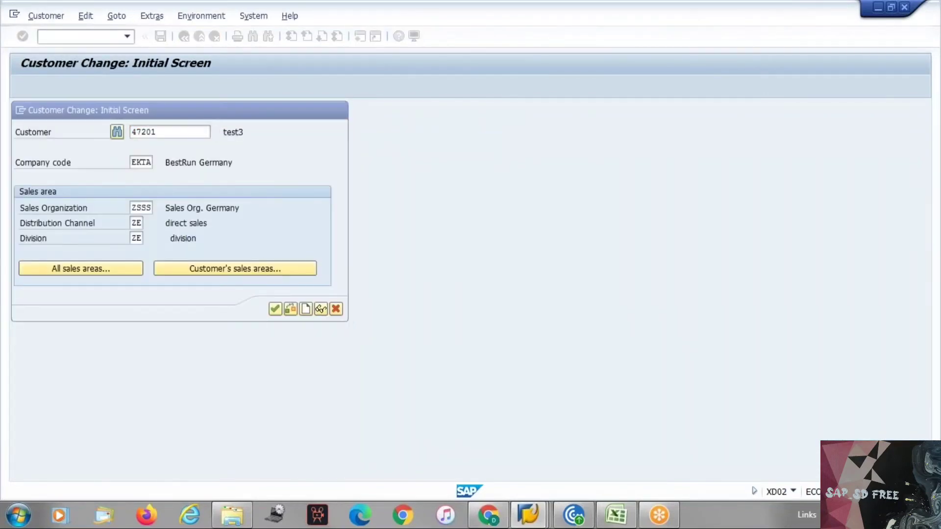
pyautogui.press('Return')
pyautogui.click(47, 16)
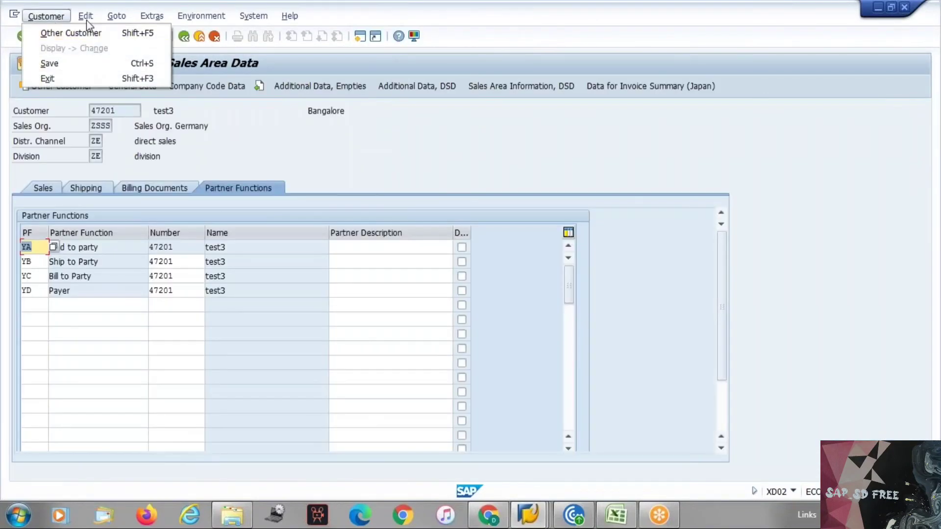
pyautogui.moveTo(117, 16)
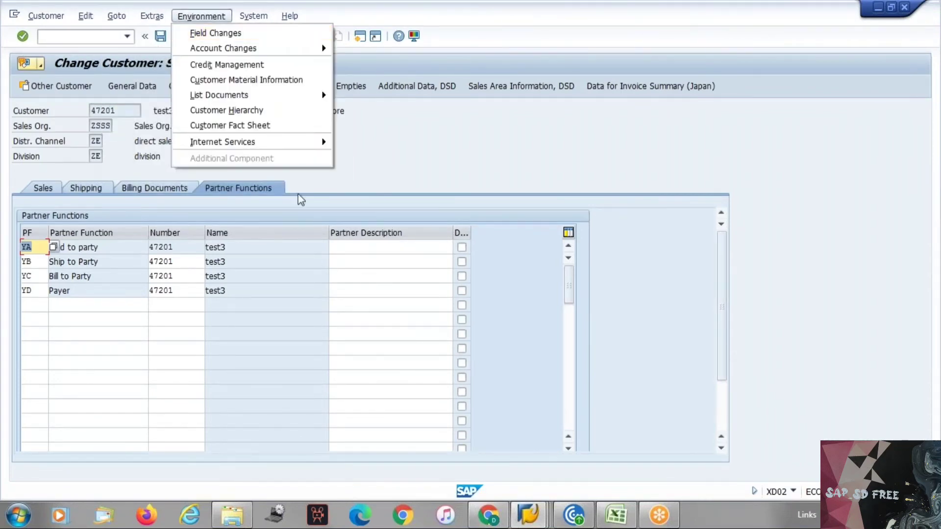
pyautogui.moveTo(54, 19)
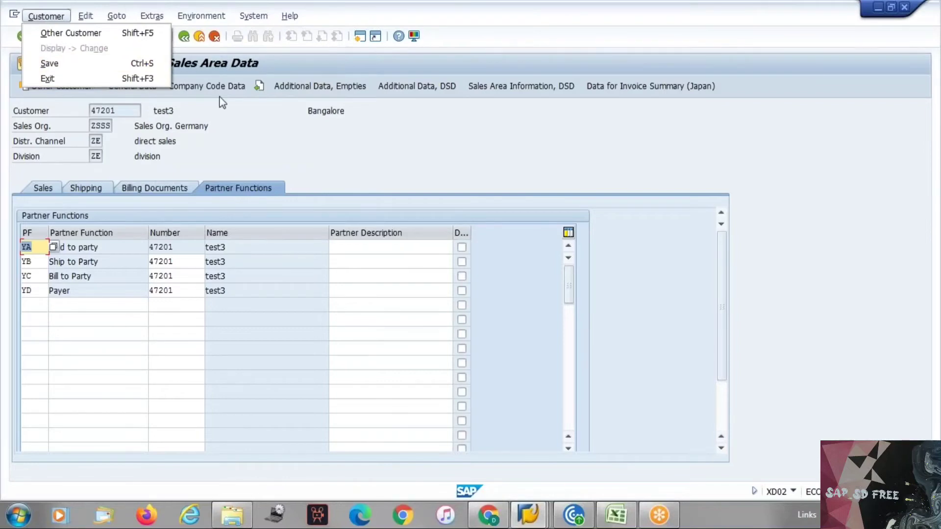
pyautogui.click(128, 88)
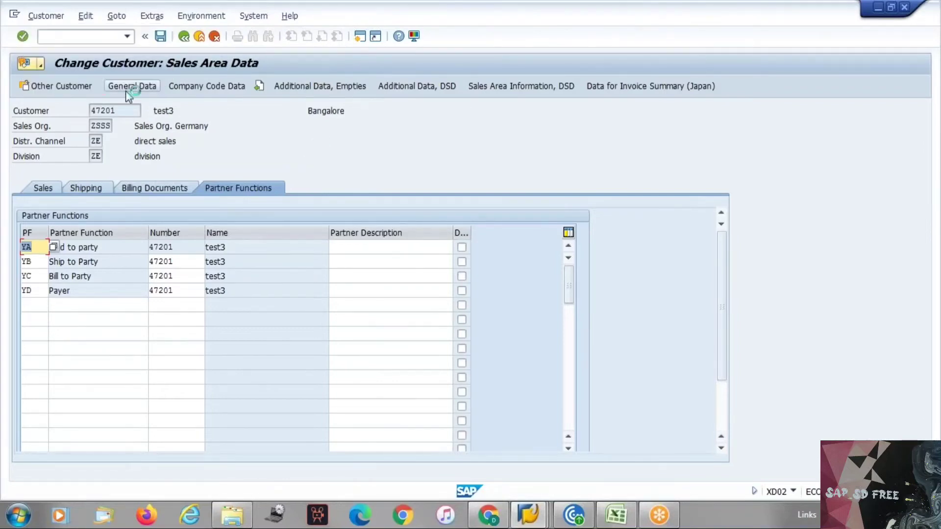
pyautogui.click(129, 87)
pyautogui.click(215, 37)
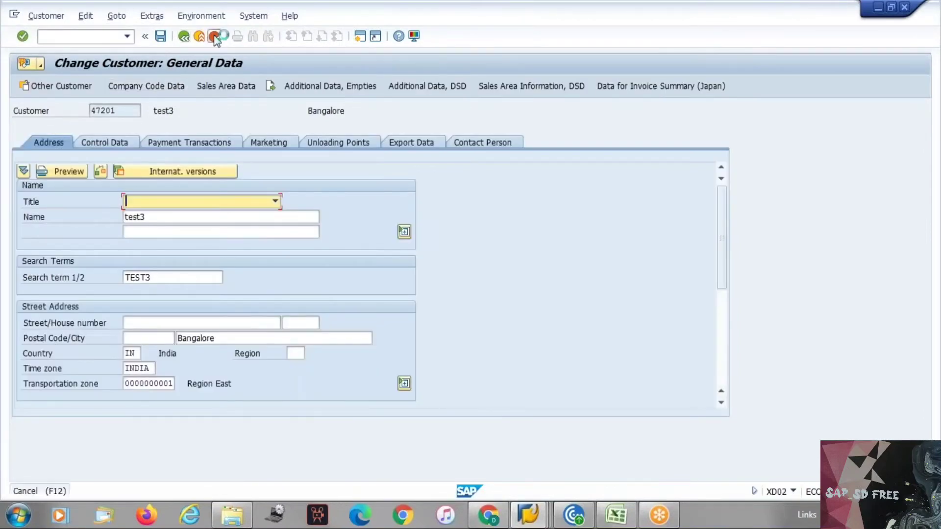
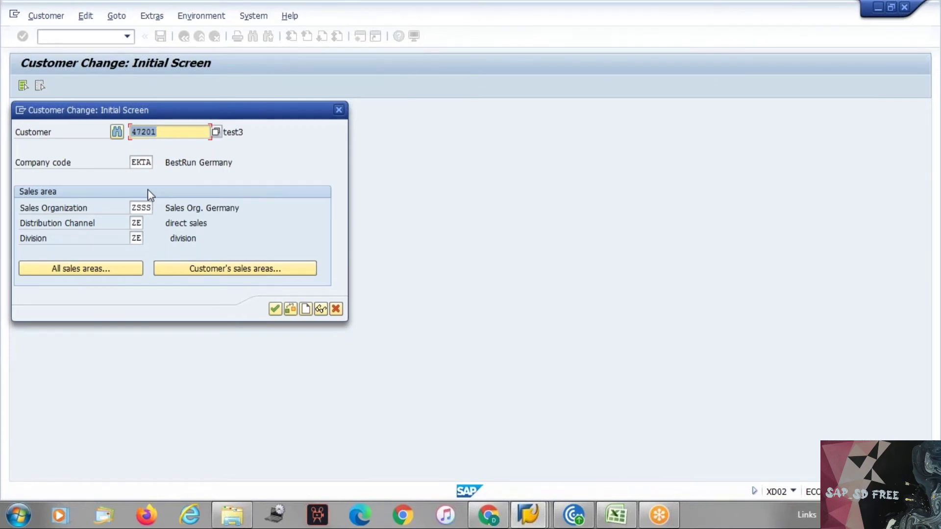
# Cancel the customer change dialog and start VD05 Block for the customer's ZSSS sales area
pyautogui.press('Escape')
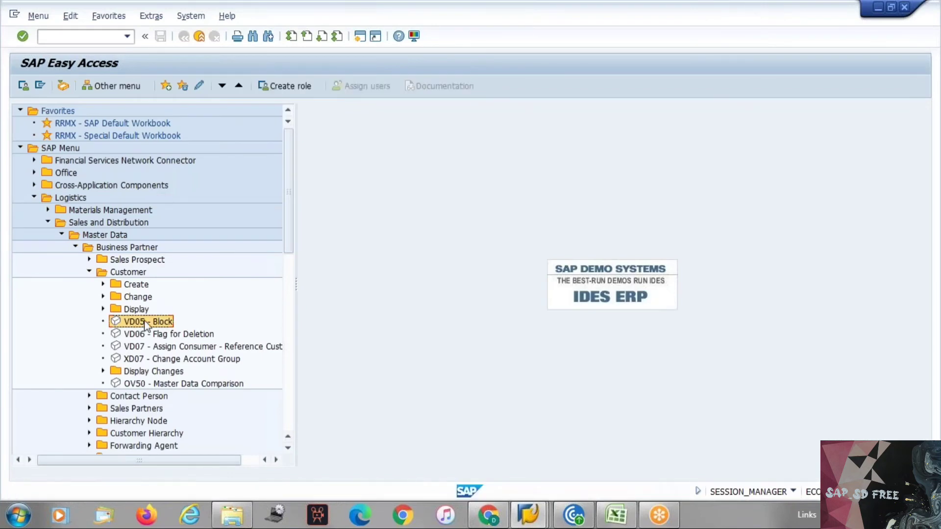
pyautogui.doubleClick(145, 323)
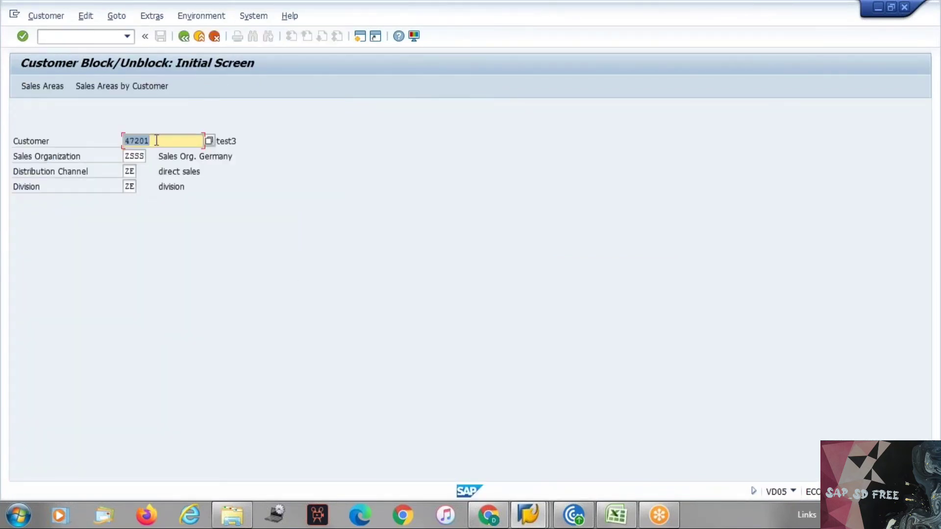
pyautogui.hotkey('alt', 'Tab')
pyautogui.hotkey('alt', 'Tab')
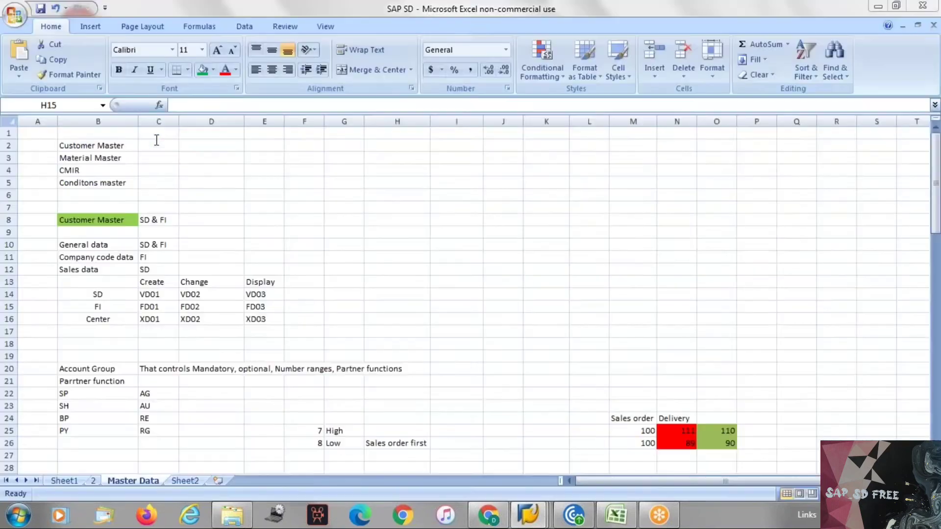
pyautogui.hotkey('alt', 'Tab')
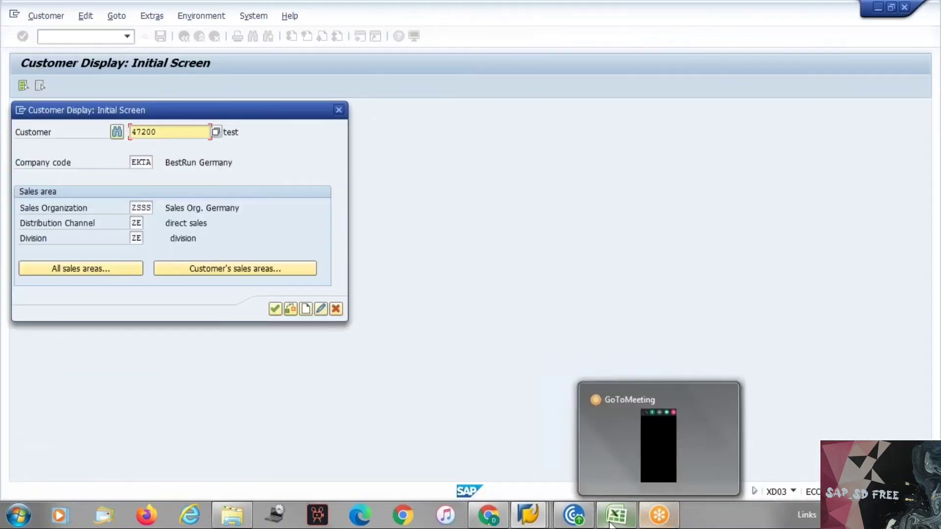
# Record VD05 in F14 under a new Block heading in F13 of the Master Data sheet
pyautogui.click(612, 523)
pyautogui.click(290, 294)
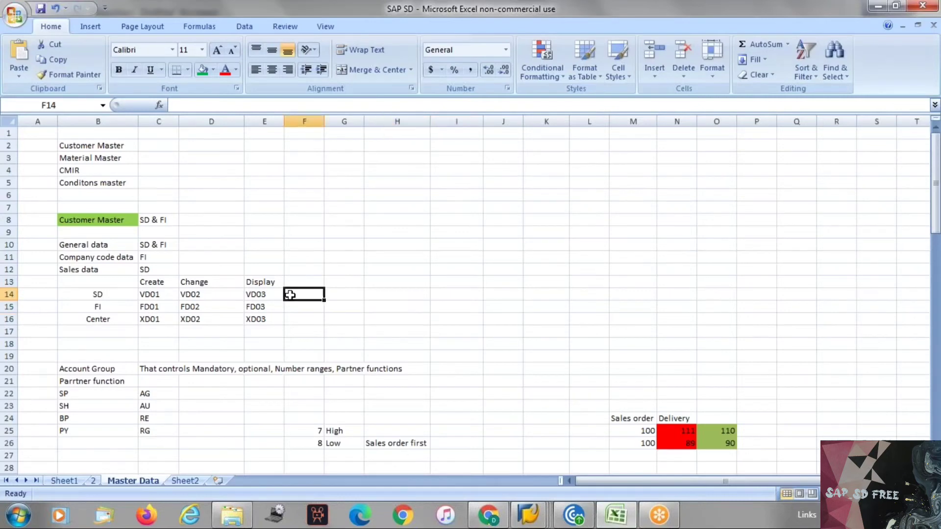
pyautogui.write('VD')
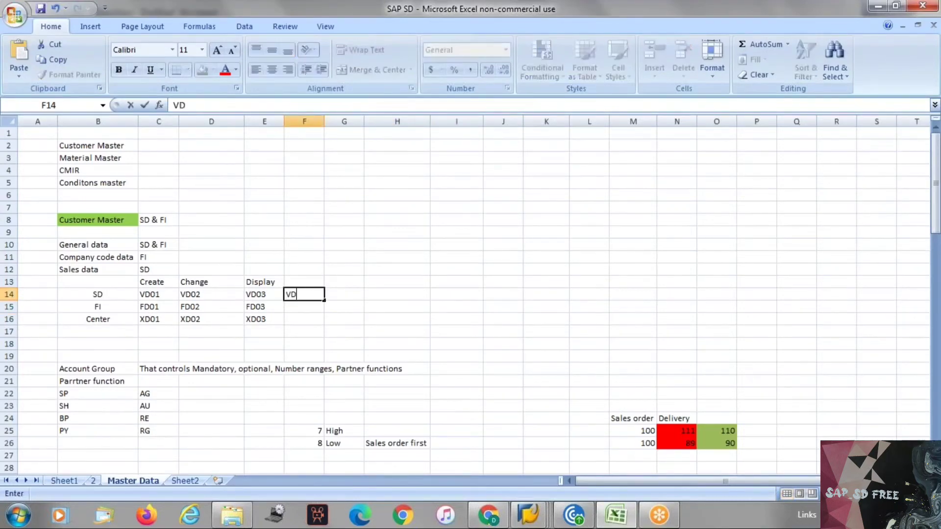
pyautogui.write('05')
pyautogui.press('Up')
pyautogui.write('Block')
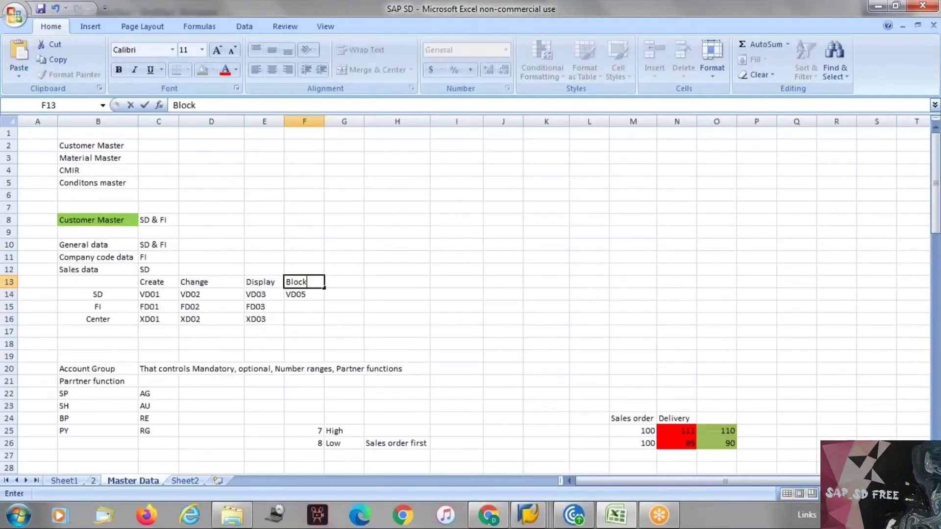
# Return to SAP and proceed to the customer's sales-area block details
pyautogui.hotkey('alt', 'Tab')
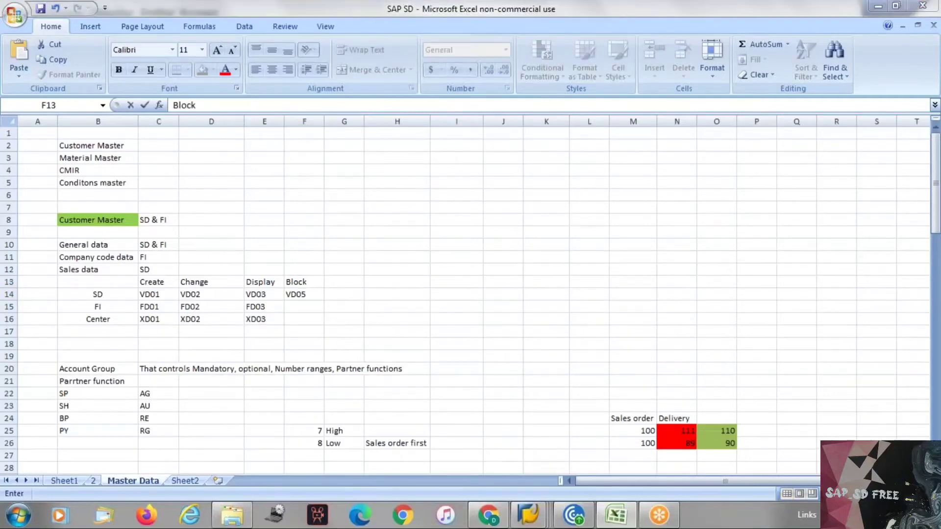
pyautogui.hotkey('alt', 'Tab')
pyautogui.click(290, 250)
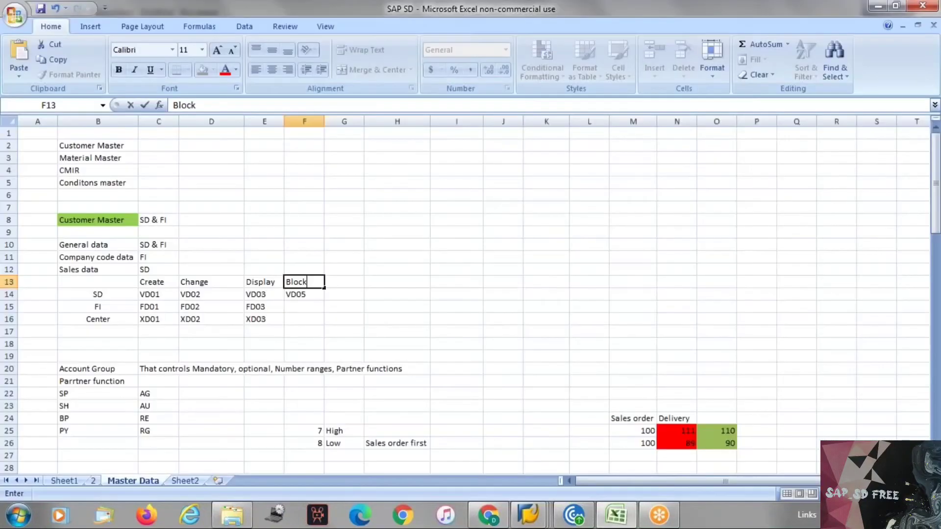
pyautogui.hotkey('alt', 'Tab')
pyautogui.press('Return')
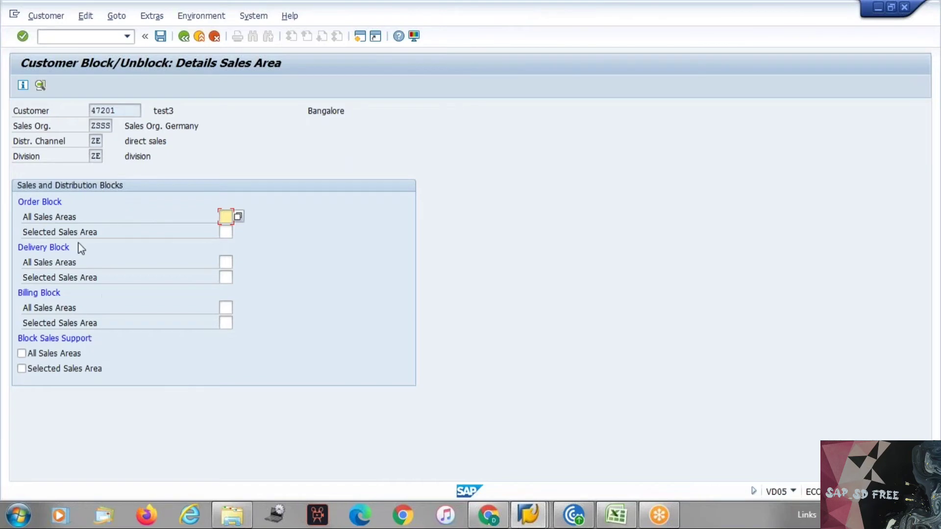
# Review the sales-area block fields and list the central order block reasons for all sales areas
pyautogui.click(65, 243)
pyautogui.click(61, 295)
pyautogui.moveTo(13, 121); pyautogui.dragTo(139, 164)
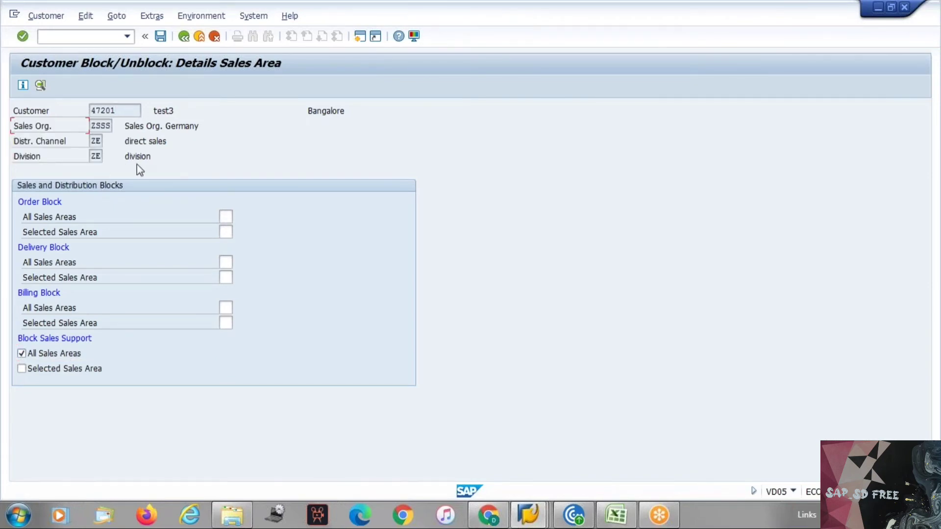
pyautogui.click(69, 354)
pyautogui.moveTo(24, 122); pyautogui.dragTo(141, 162)
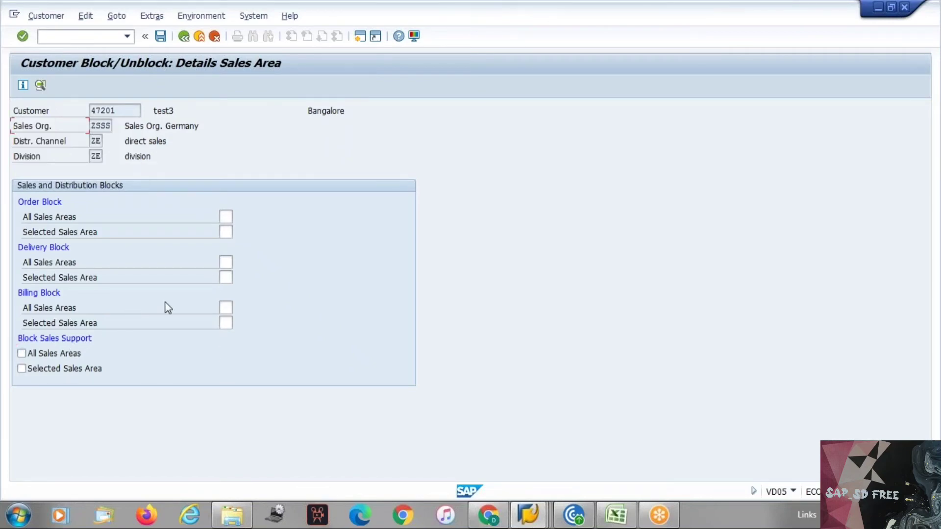
pyautogui.click(229, 215)
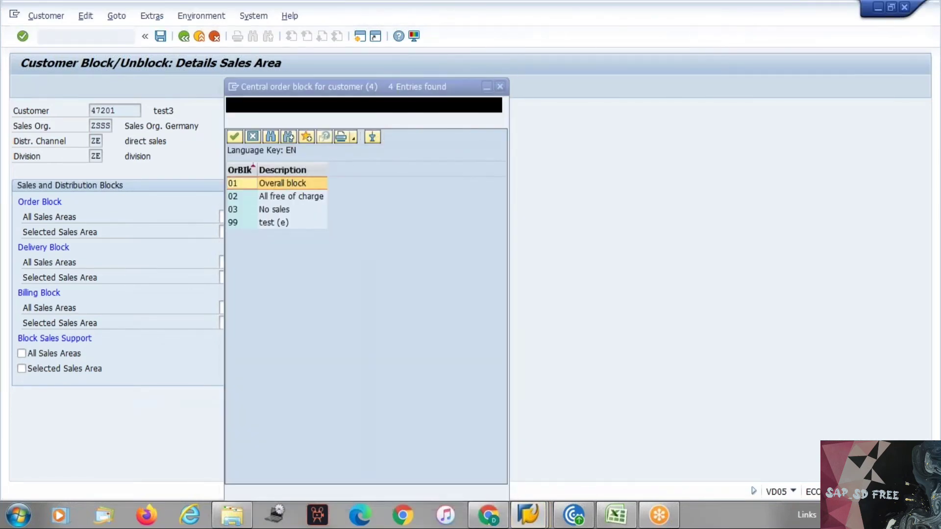
# Set order, delivery (Credit limits) and billing (Calculation missing) blocks to 01 for all sales areas
pyautogui.press('Return')
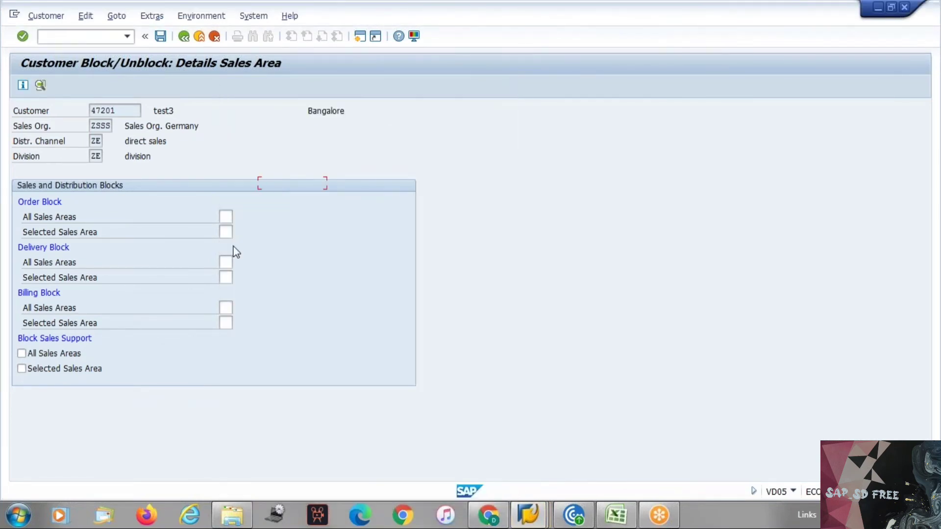
pyautogui.click(224, 262)
pyautogui.click(236, 262)
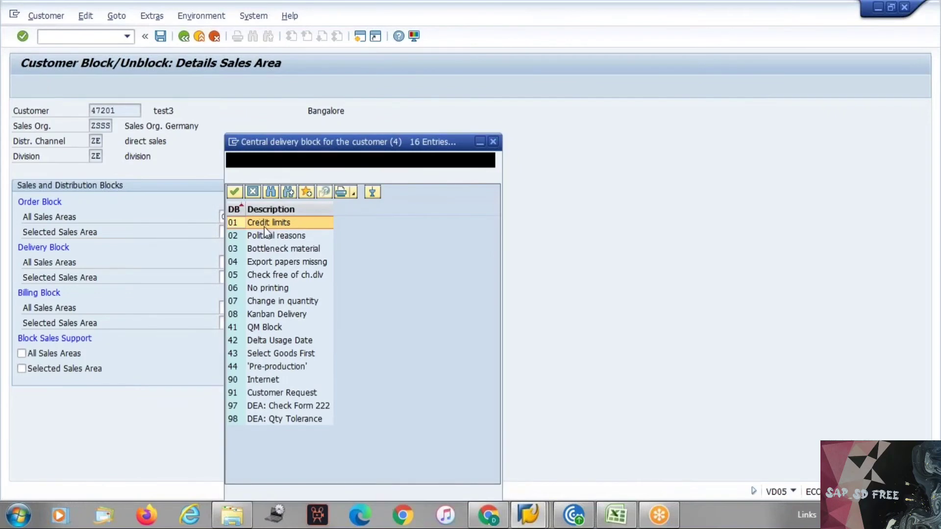
pyautogui.doubleClick(265, 222)
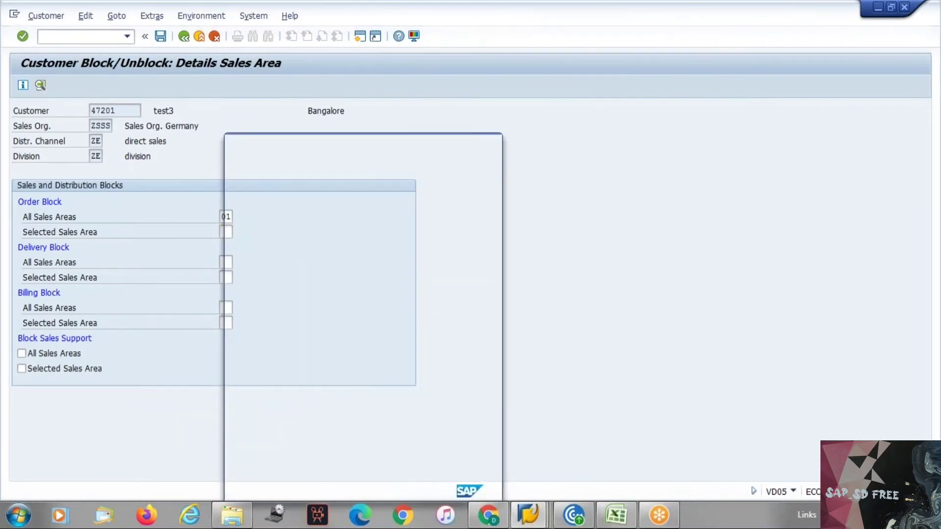
pyautogui.click(230, 307)
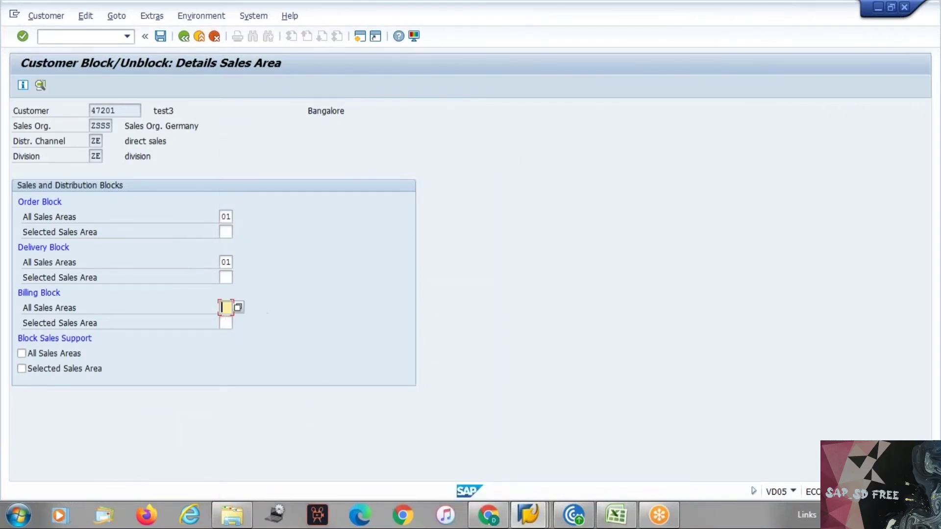
pyautogui.click(237, 308)
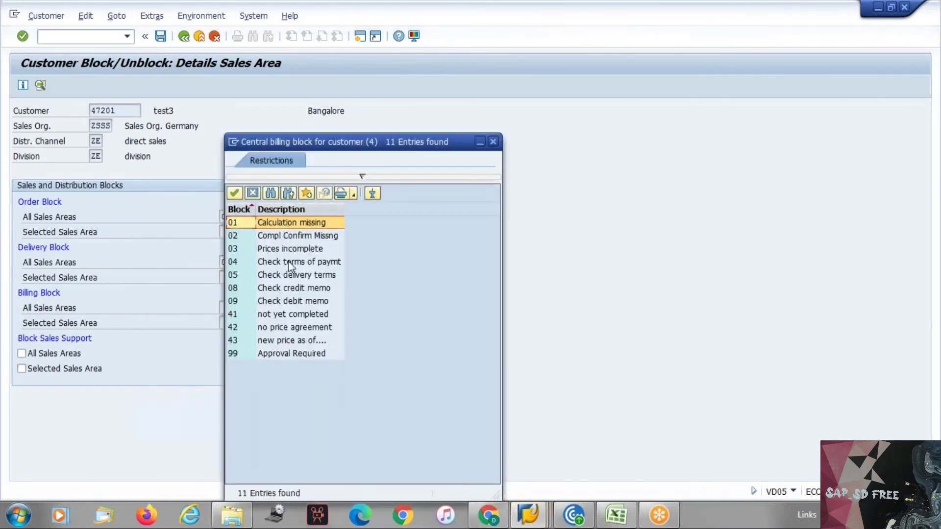
pyautogui.doubleClick(280, 223)
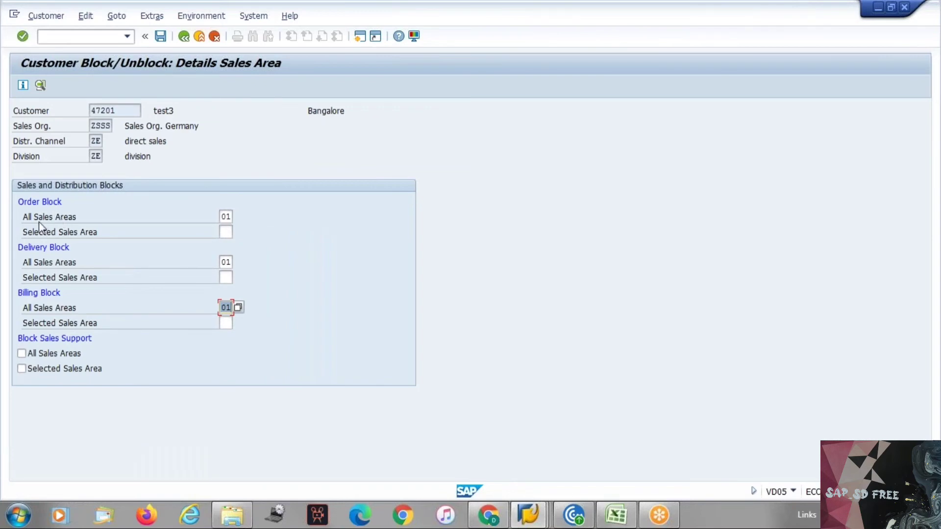
# Block sales support for all sales areas and save the customer's block settings
pyautogui.moveTo(24, 219); pyautogui.dragTo(99, 217)
pyautogui.click(99, 217)
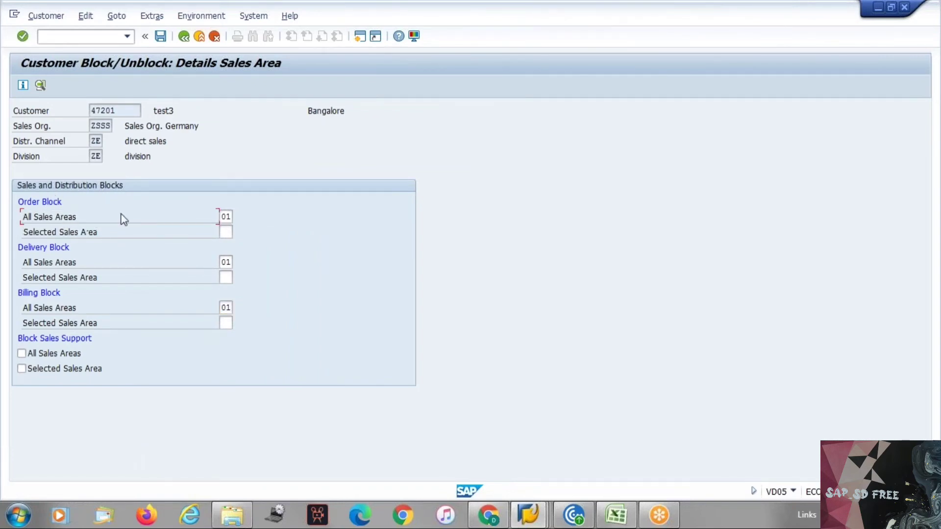
pyautogui.moveTo(47, 234); pyautogui.dragTo(122, 244)
pyautogui.moveTo(13, 129)
pyautogui.mouseDown()
pyautogui.moveTo(117, 167)
pyautogui.moveTo(98, 149)
pyautogui.moveTo(13, 121)
pyautogui.mouseUp()
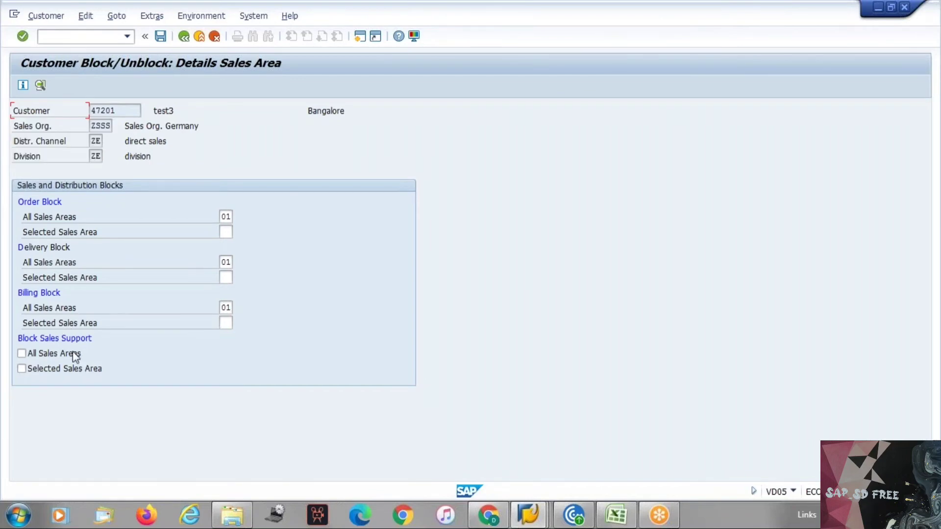
pyautogui.click(43, 355)
pyautogui.moveTo(15, 128); pyautogui.dragTo(102, 159)
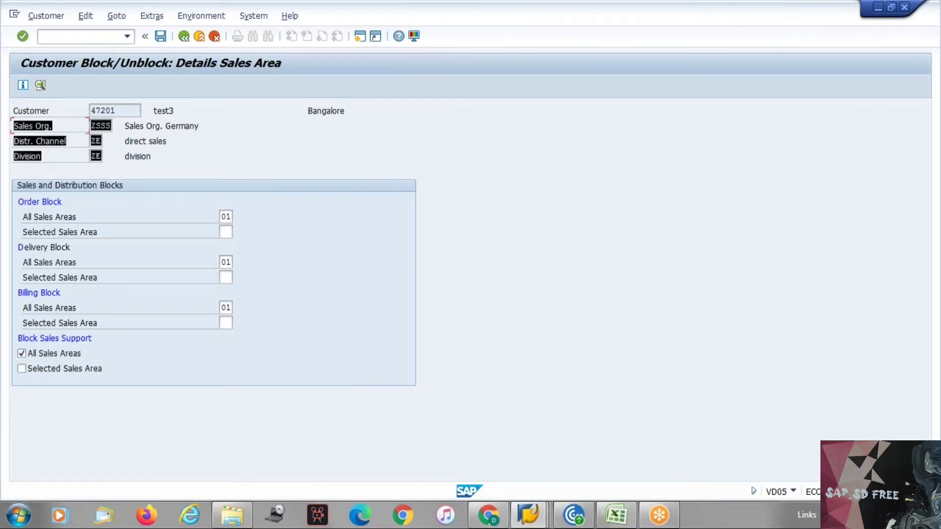
pyautogui.click(108, 166)
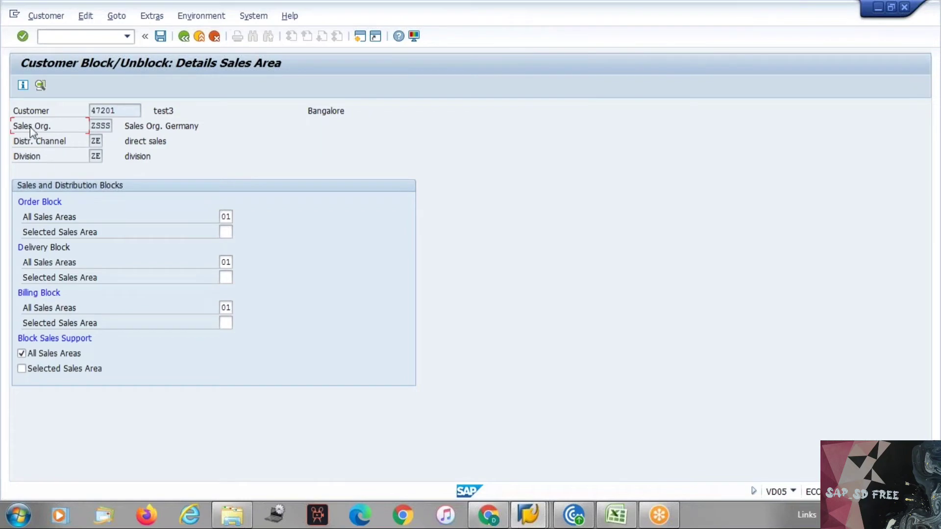
pyautogui.moveTo(31, 128); pyautogui.dragTo(124, 172)
pyautogui.click(115, 167)
pyautogui.click(96, 156)
pyautogui.moveTo(133, 161); pyautogui.dragTo(16, 119)
pyautogui.click(161, 37)
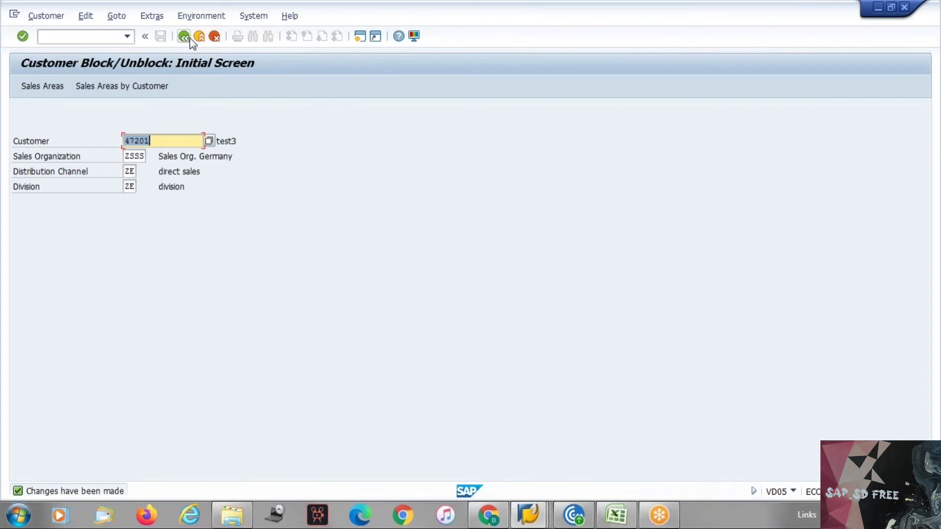
# Flag the customer for deletion in all areas via VD06 and save
pyautogui.click(184, 37)
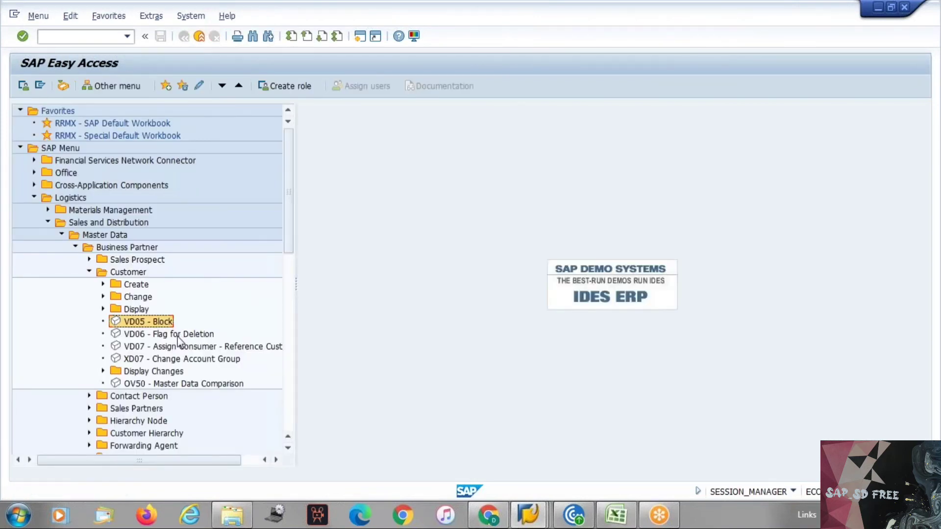
pyautogui.doubleClick(178, 335)
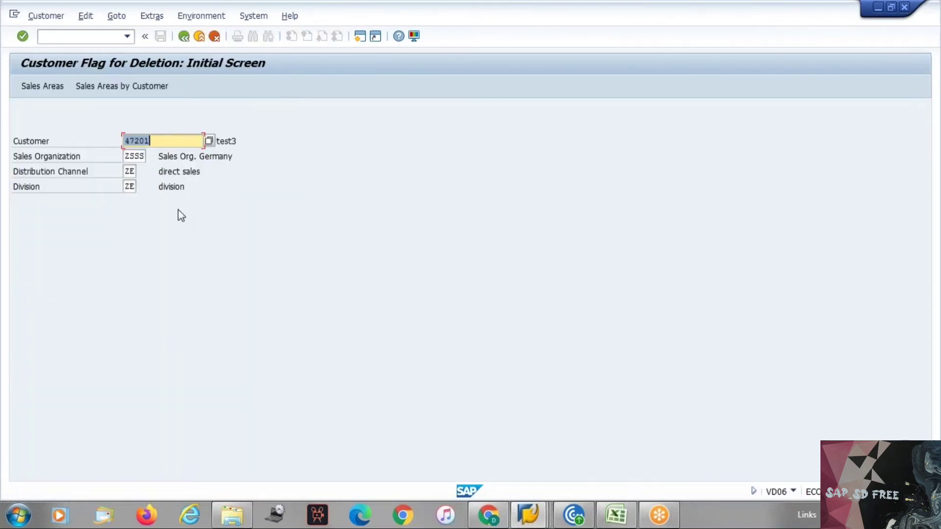
pyautogui.press('Return')
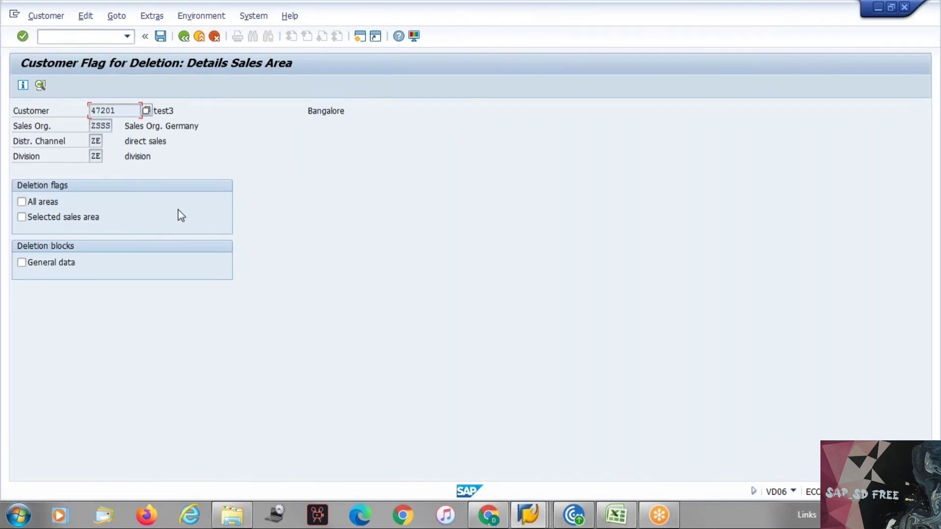
pyautogui.click(45, 202)
pyautogui.click(161, 36)
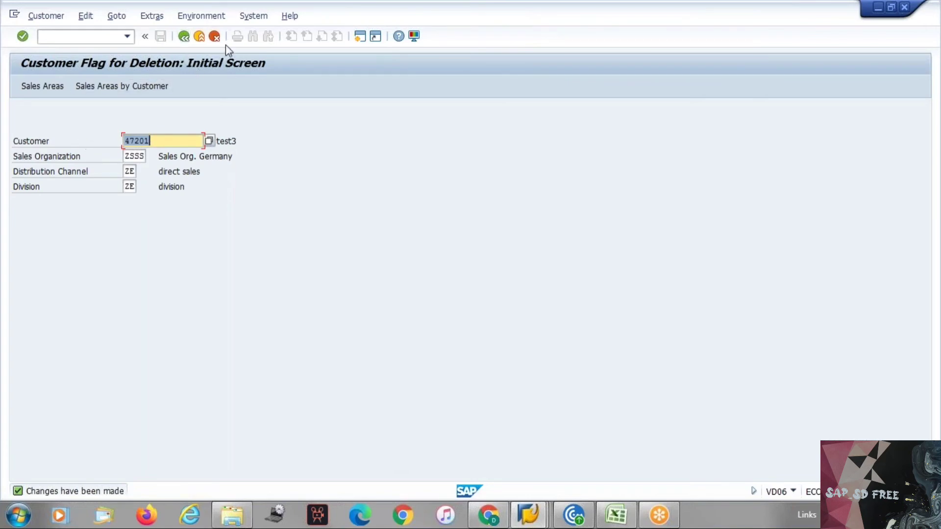
# Add a 'Flag for deletion' heading in G13 with VD06 in G14 of the Master Data sheet
pyautogui.click(183, 38)
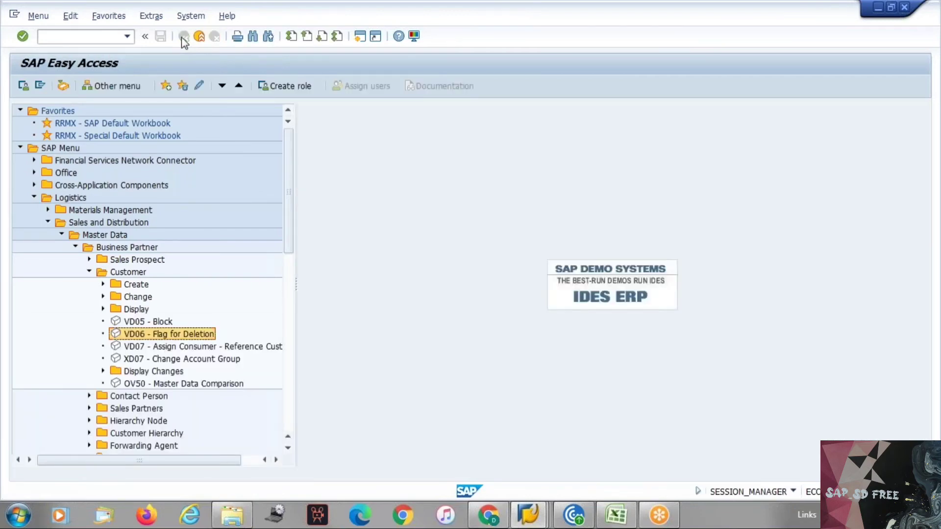
pyautogui.hotkey('alt', 'Tab')
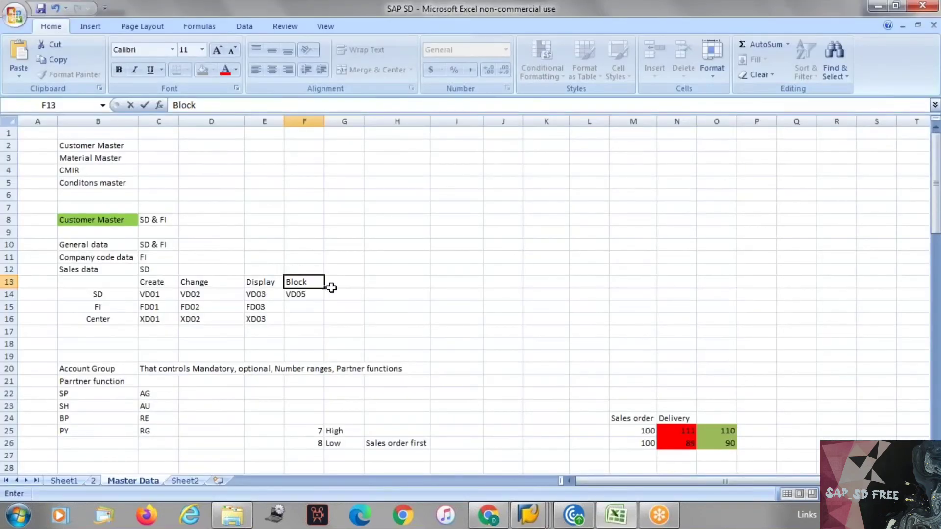
pyautogui.click(331, 288)
pyautogui.write('Flag')
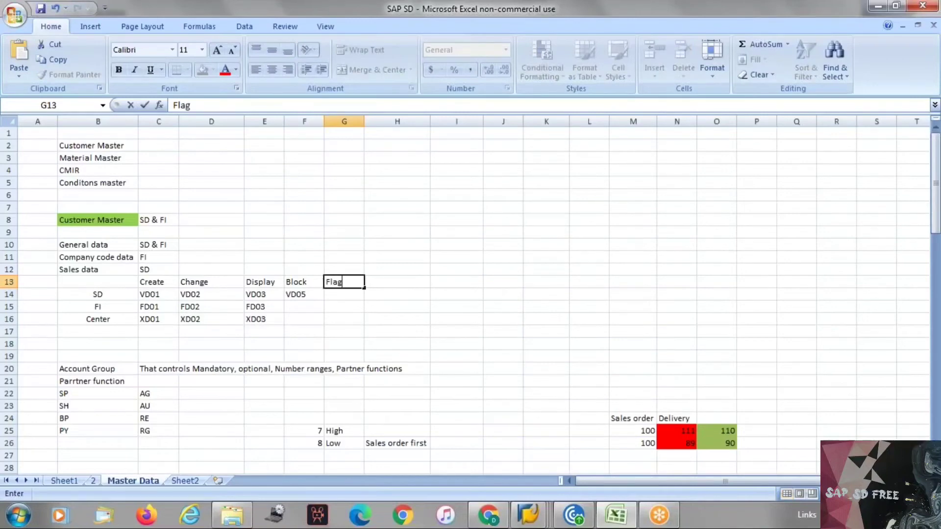
pyautogui.write(' for deletion')
pyautogui.press('Return')
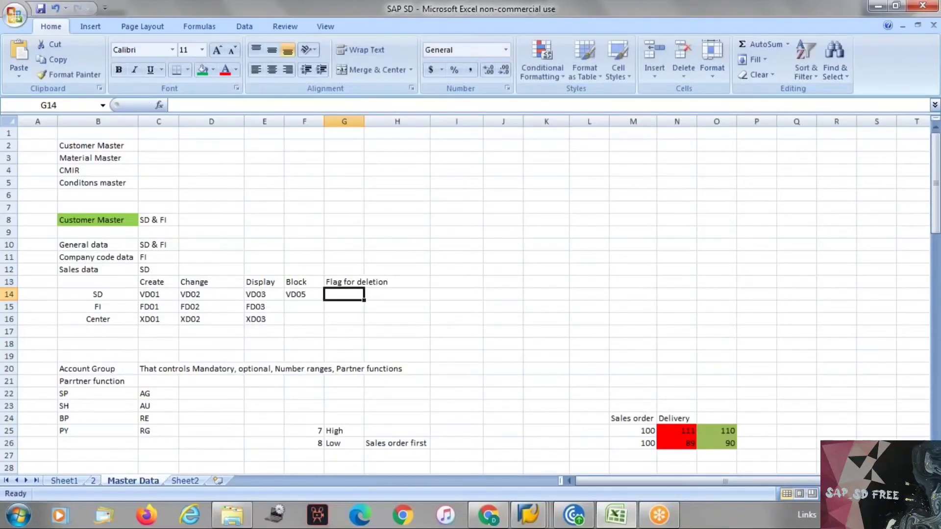
pyautogui.write('VD06')
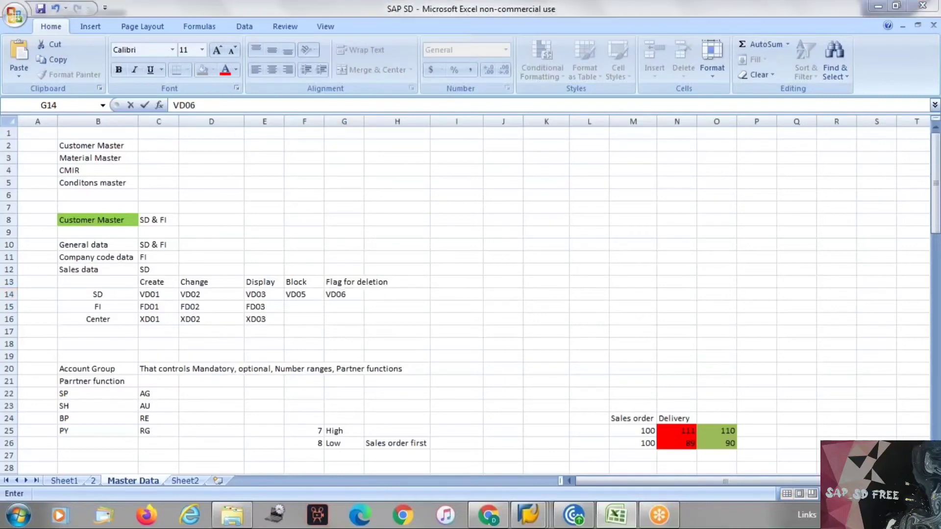
pyautogui.hotkey('alt', 'Tab')
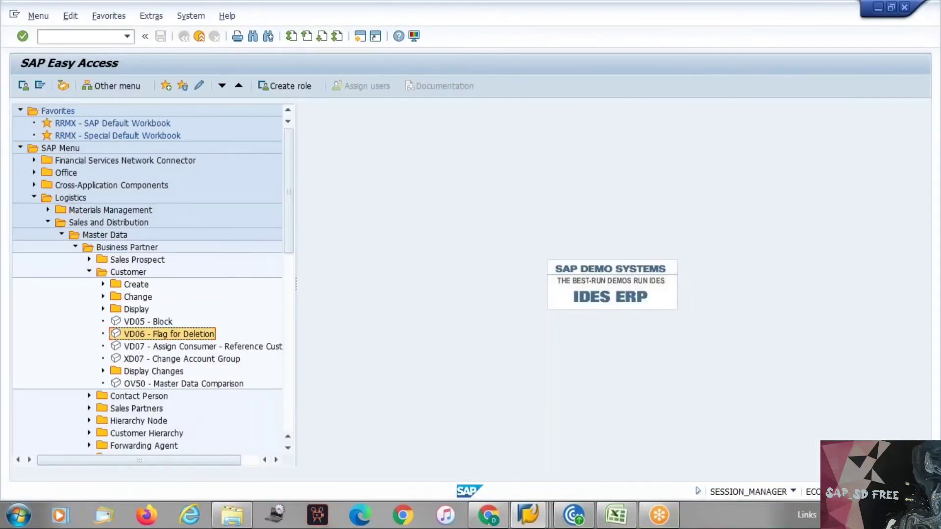
# View the VD07 reference-customer assignment screen, then return to the menu
pyautogui.hotkey('alt', 'Tab')
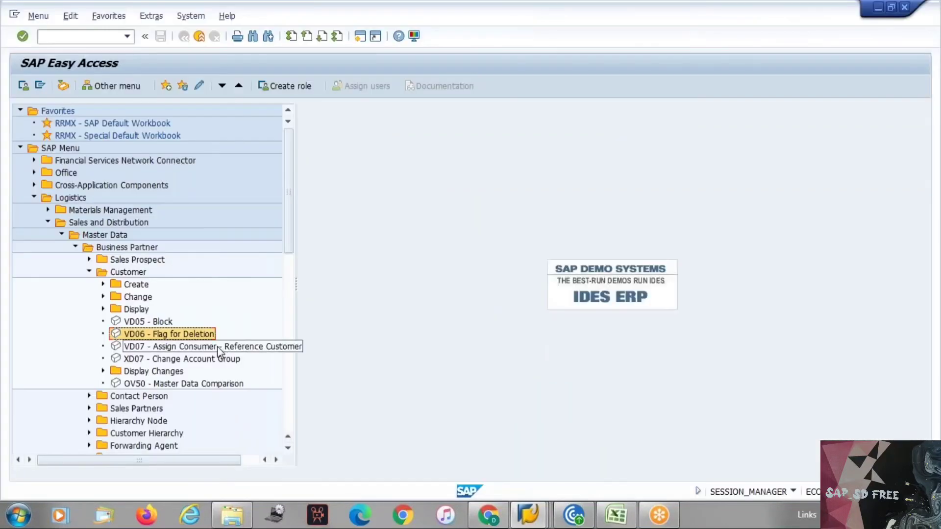
pyautogui.doubleClick(218, 348)
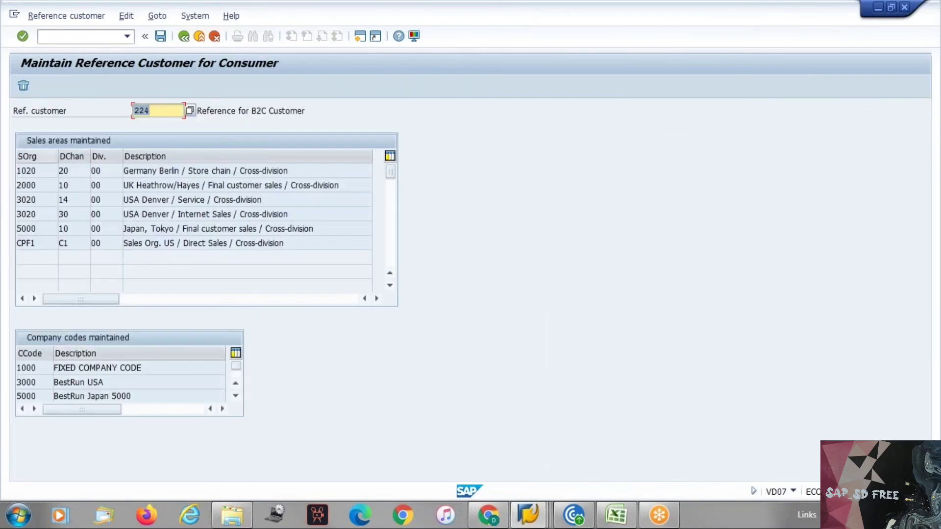
pyautogui.hotkey('alt', 'Tab')
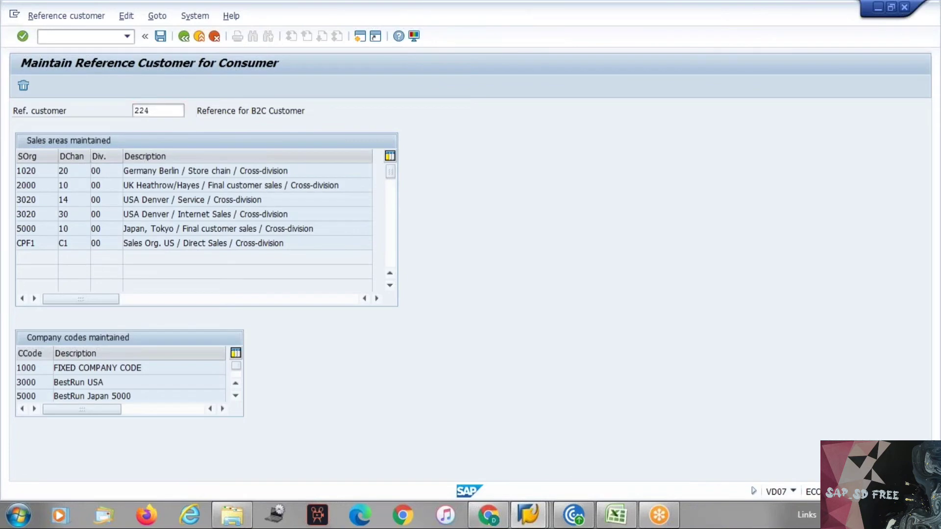
pyautogui.press('F3')
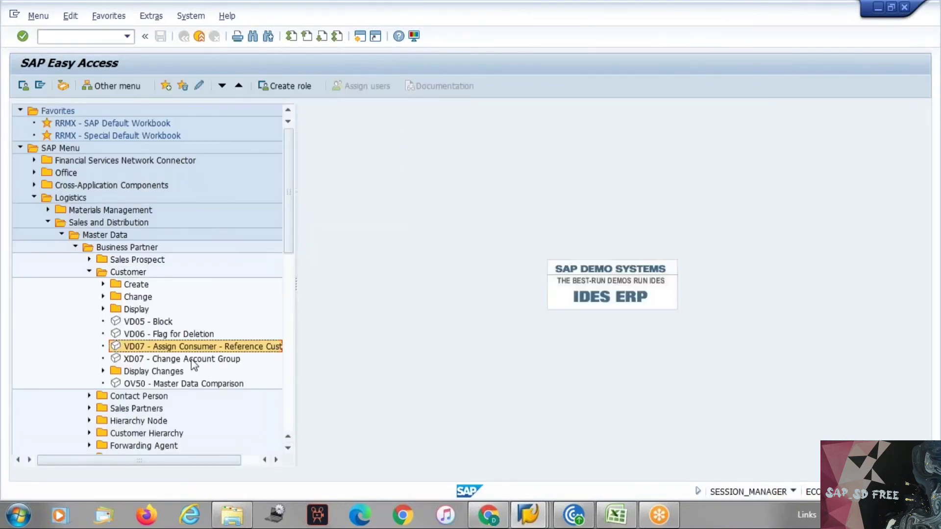
# Start XD07 Change Account Group for the test customer and check the notes sheet
pyautogui.doubleClick(161, 360)
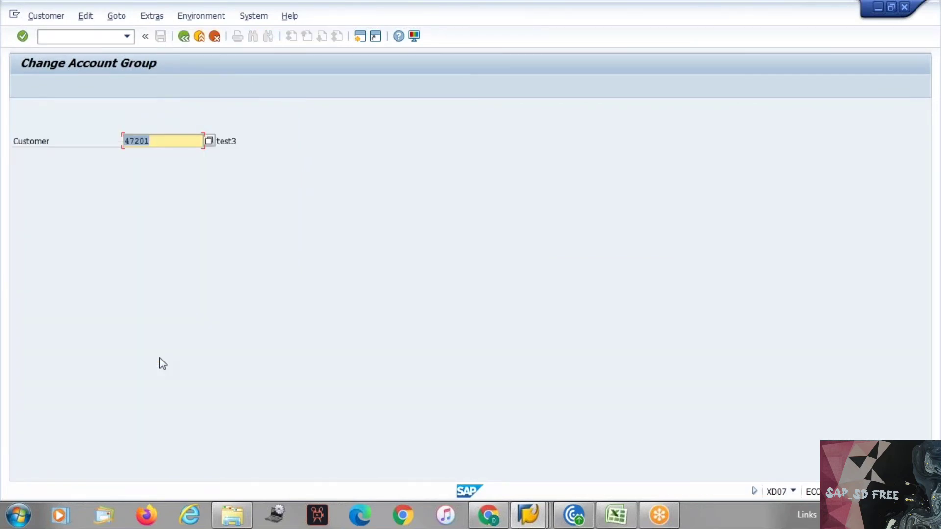
pyautogui.hotkey('alt', 'Tab')
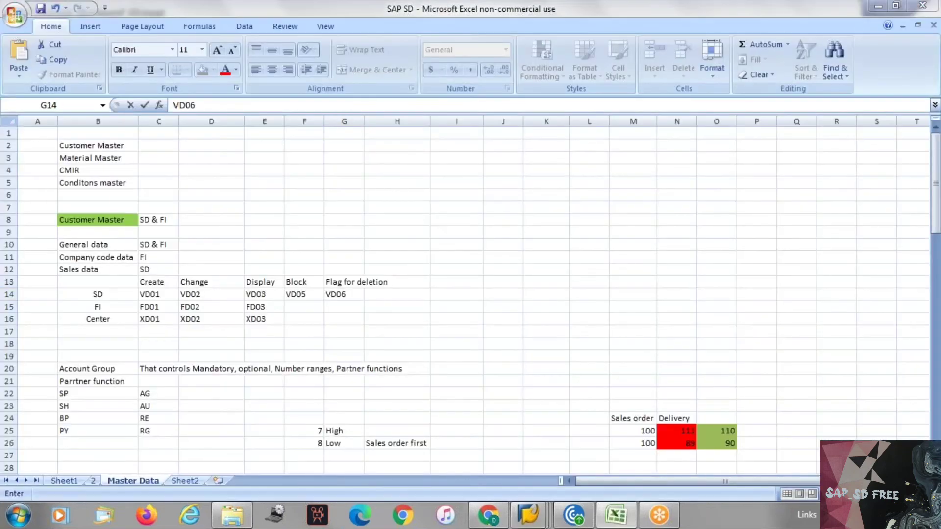
pyautogui.hotkey('alt', 'Tab')
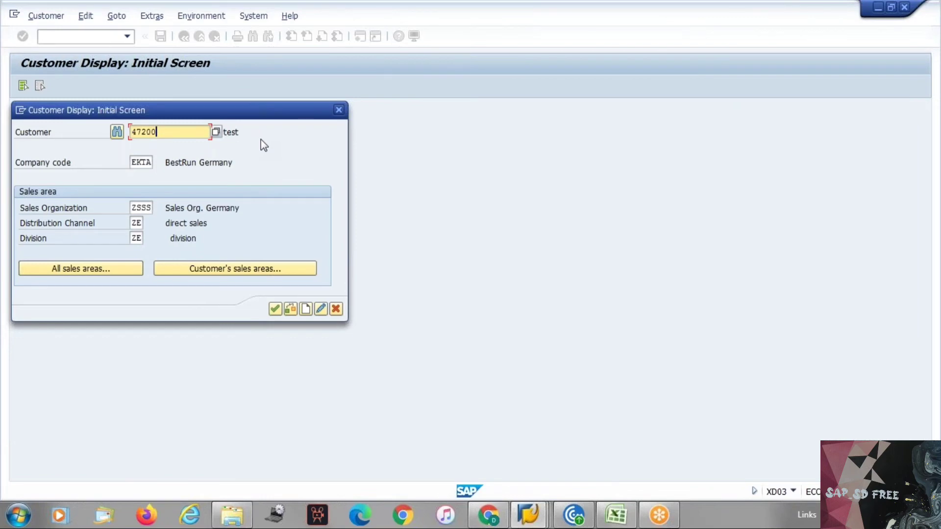
pyautogui.hotkey('alt', 'Tab')
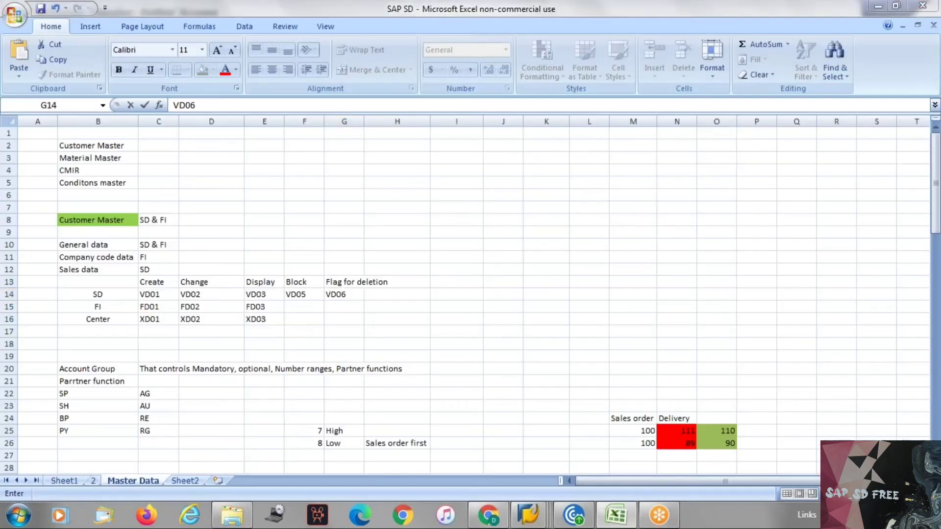
pyautogui.hotkey('alt', 'Tab')
pyautogui.hotkey('alt', 'Tab')
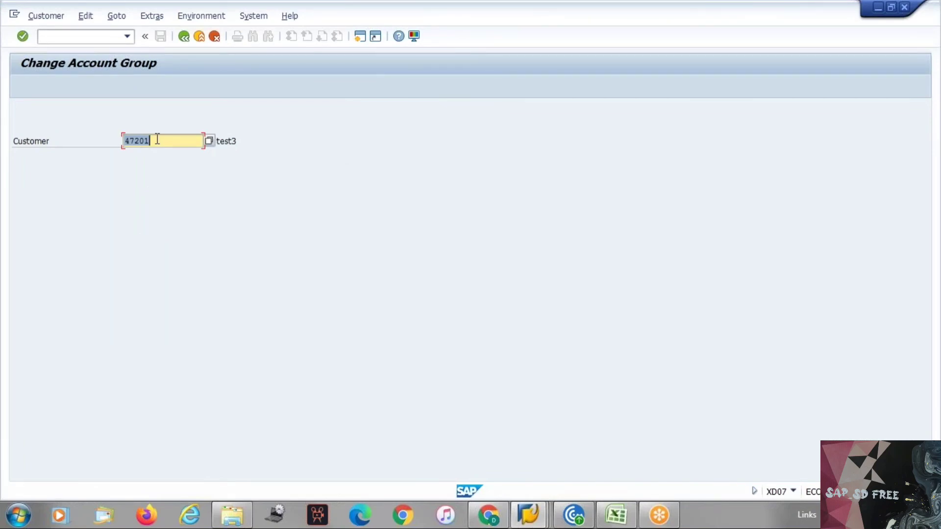
# Close the customer display dialog and check the account groups offered in XD01 Create Customer
pyautogui.hotkey('alt', 'Tab')
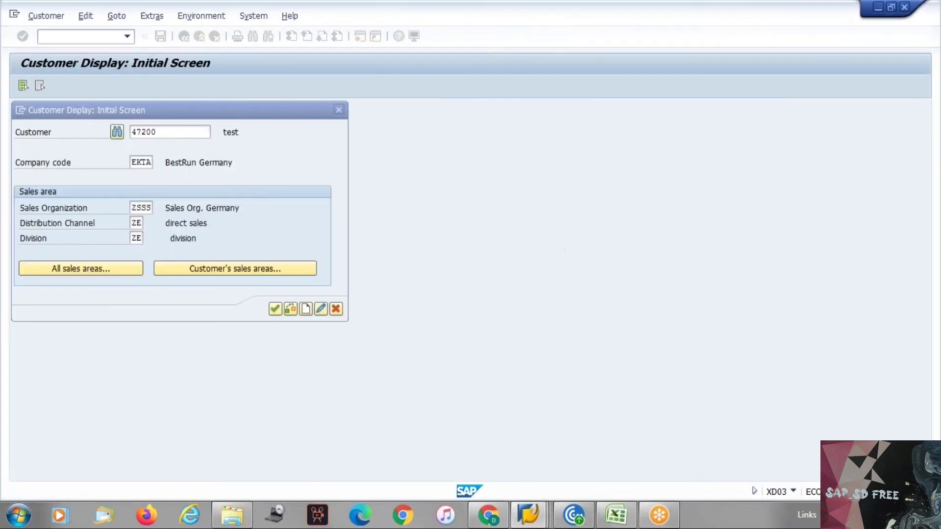
pyautogui.hotkey('alt', 'Tab')
pyautogui.hotkey('alt', 'Tab')
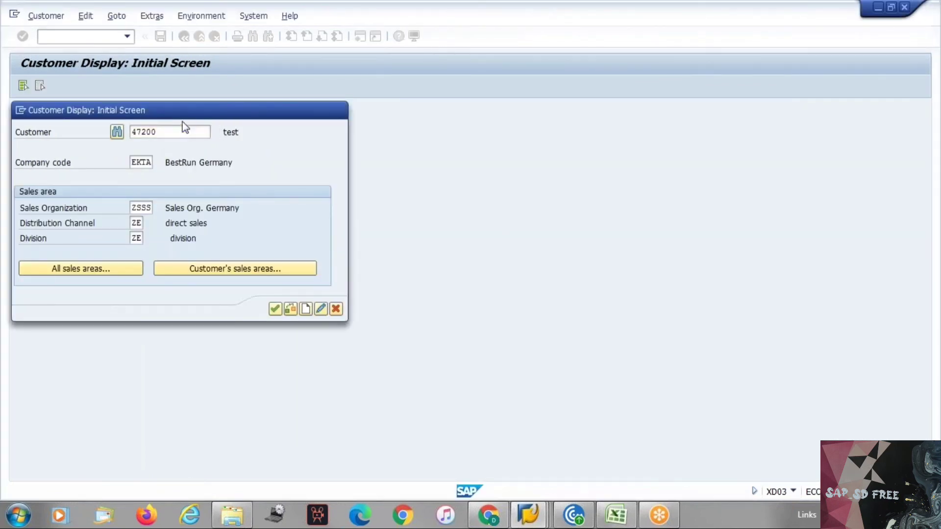
pyautogui.click(338, 110)
pyautogui.click(91, 37)
pyautogui.write('/')
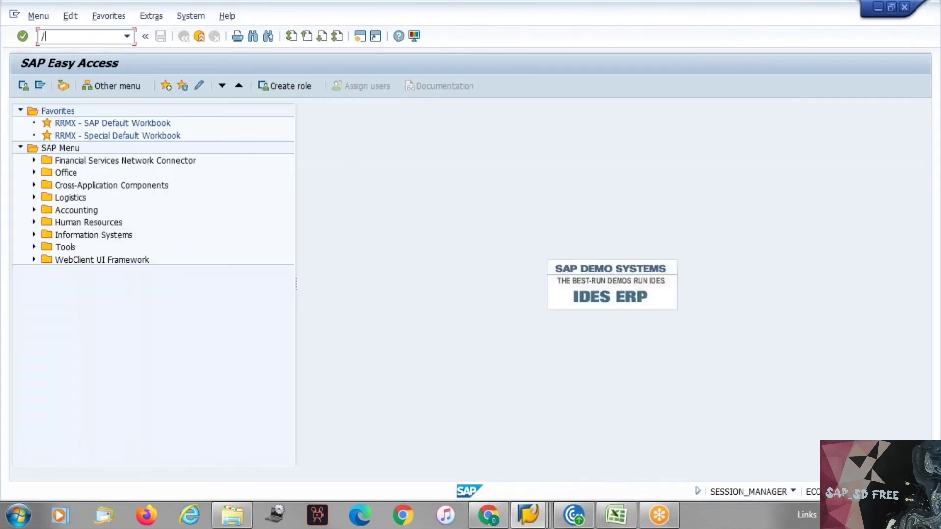
pyautogui.write('nxd01')
pyautogui.press('Return')
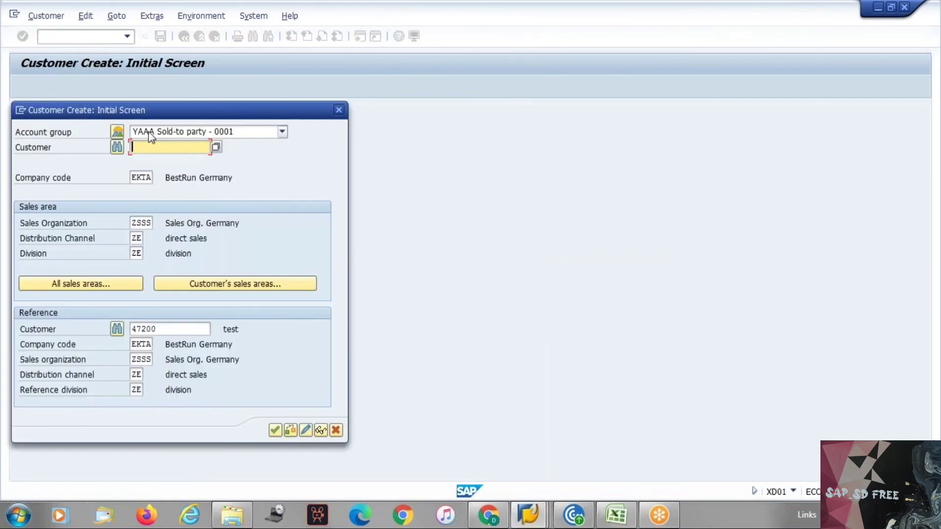
pyautogui.click(150, 137)
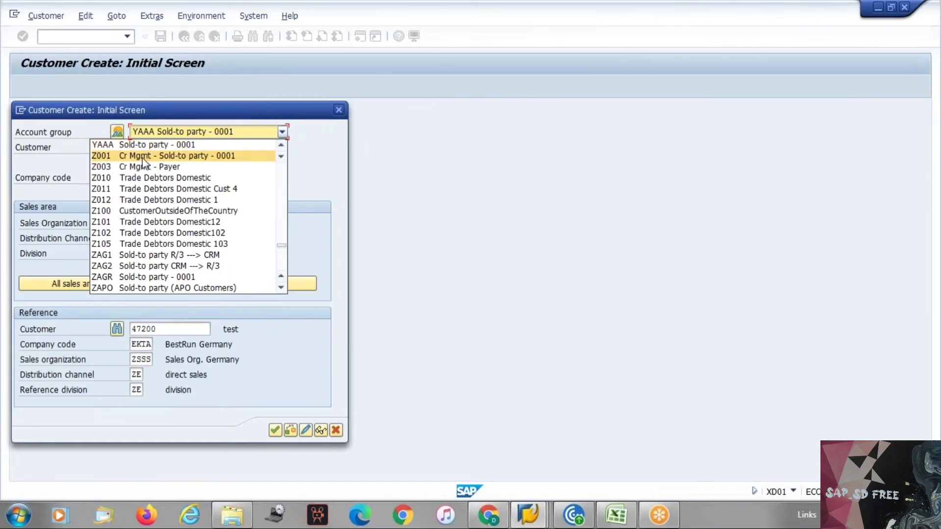
pyautogui.click(509, 180)
# Cancel customer creation and start XD03 Display Customer
pyautogui.click(338, 110)
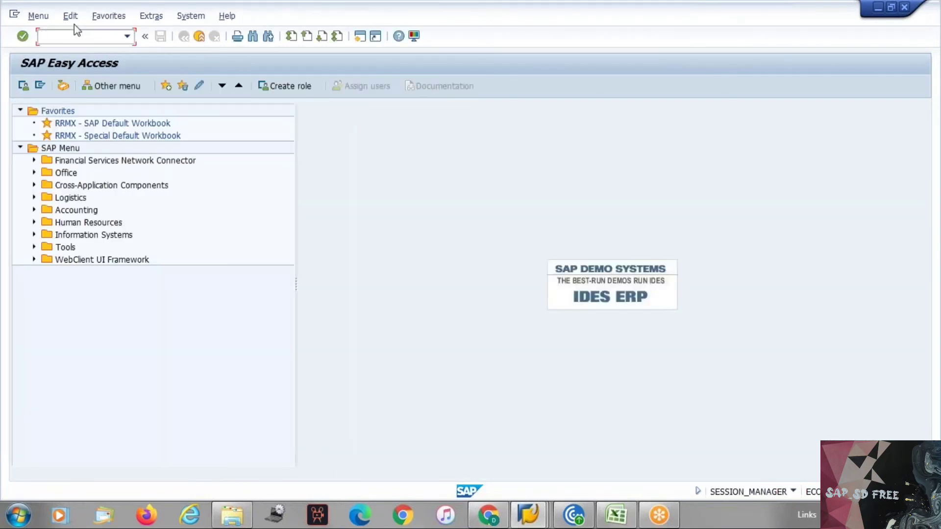
pyautogui.write('xd02')
pyautogui.press('BackSpace')
pyautogui.write('3')
pyautogui.press('Return')
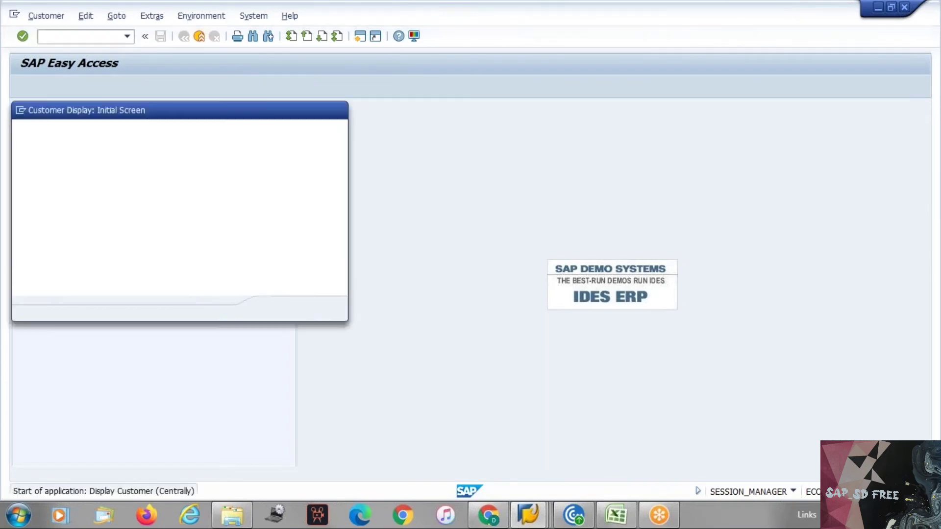
# Display the test customer, acknowledge its deletion flag, and confirm account group YAAA in Administrative Data
pyautogui.press('Return')
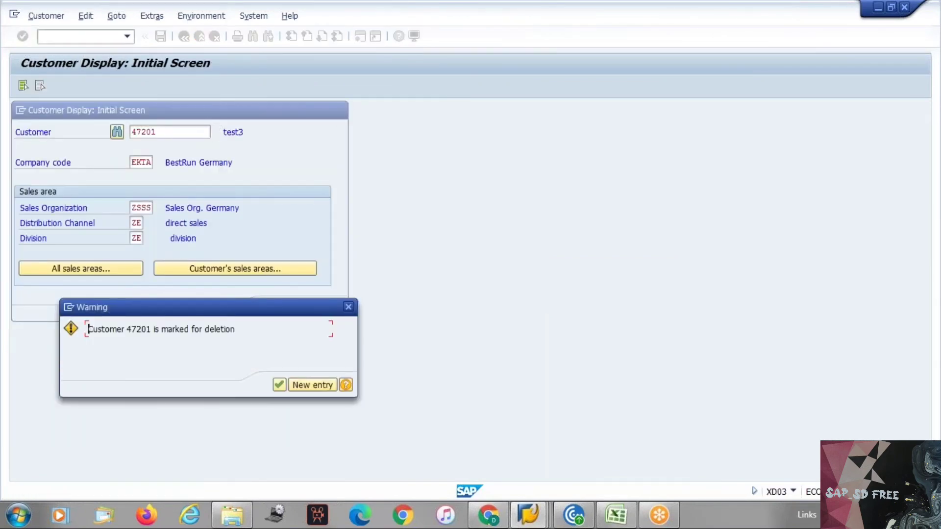
pyautogui.press('Return')
pyautogui.press('Return')
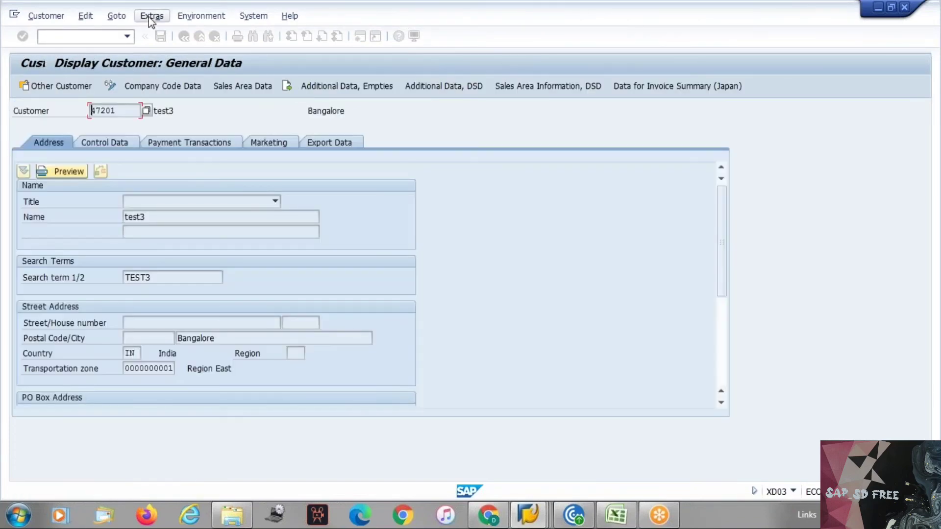
pyautogui.click(150, 16)
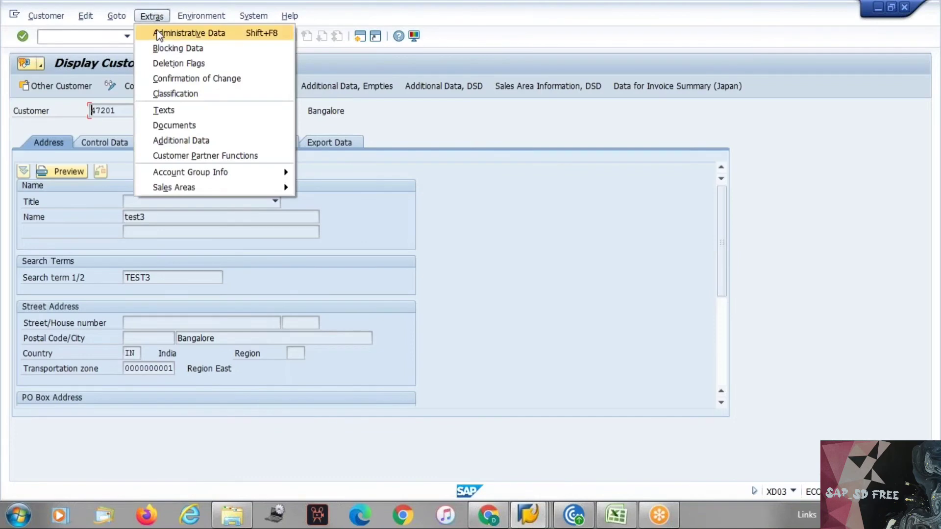
pyautogui.click(188, 33)
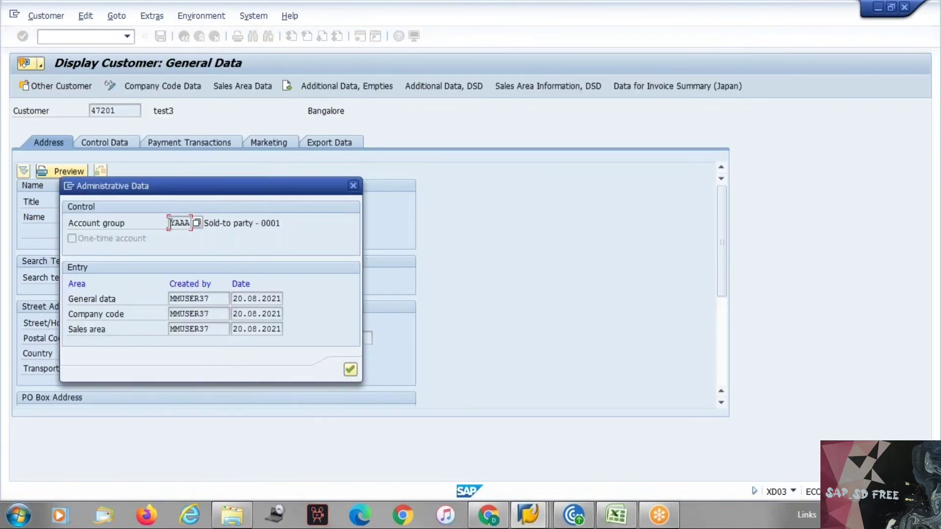
pyautogui.moveTo(171, 224); pyautogui.dragTo(193, 224)
pyautogui.click(192, 224)
pyautogui.click(353, 185)
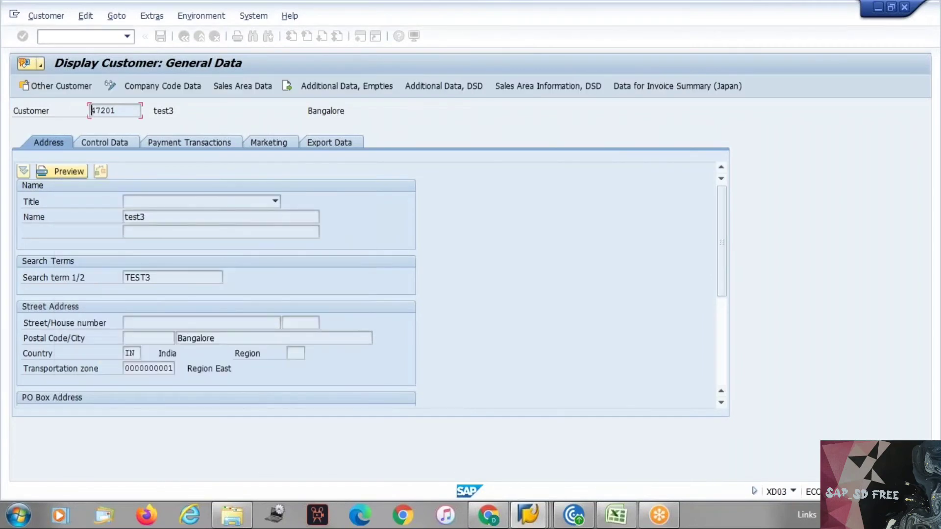
pyautogui.press('Escape')
pyautogui.press('Escape')
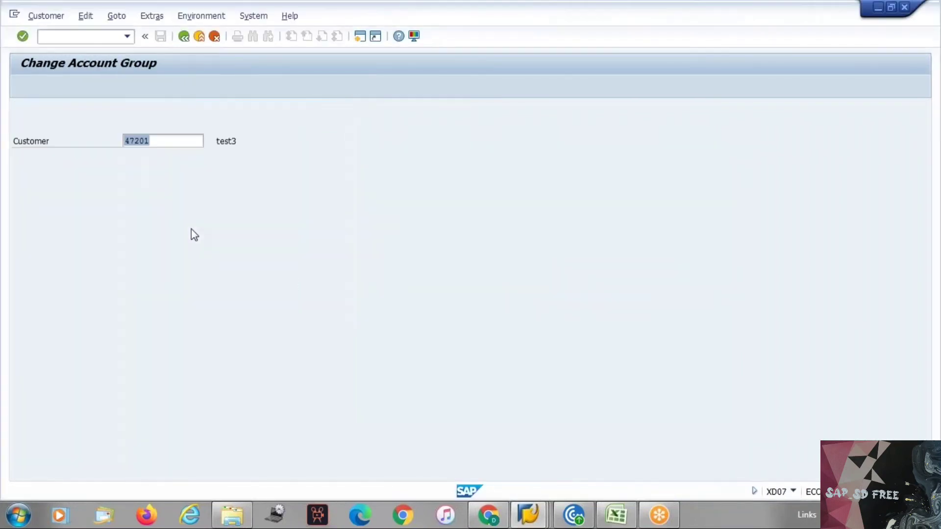
# Remove the customer's deletion flag for all areas in VD06 and save
pyautogui.press('F3')
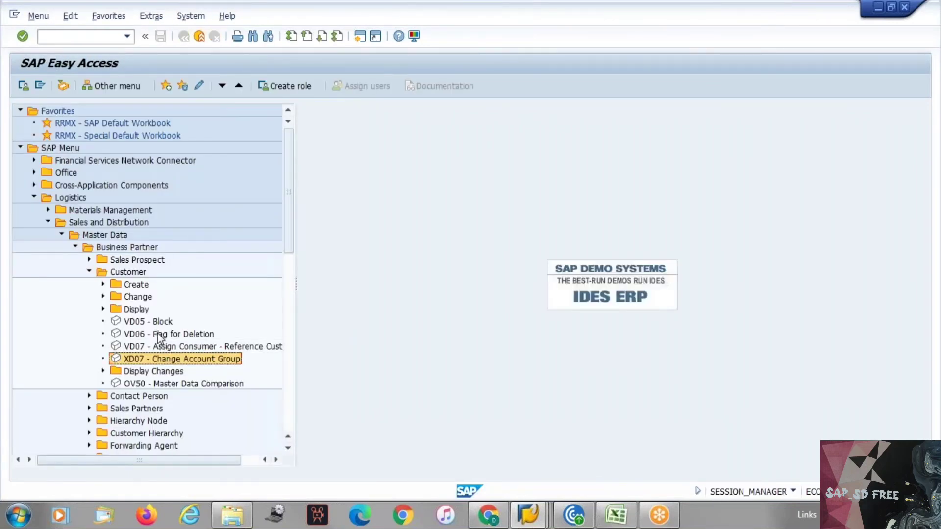
pyautogui.doubleClick(157, 333)
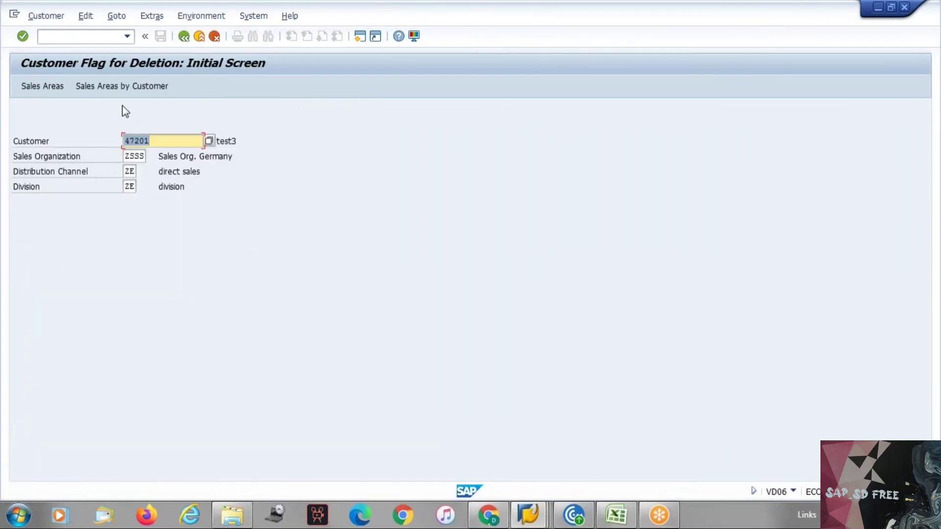
pyautogui.press('Return')
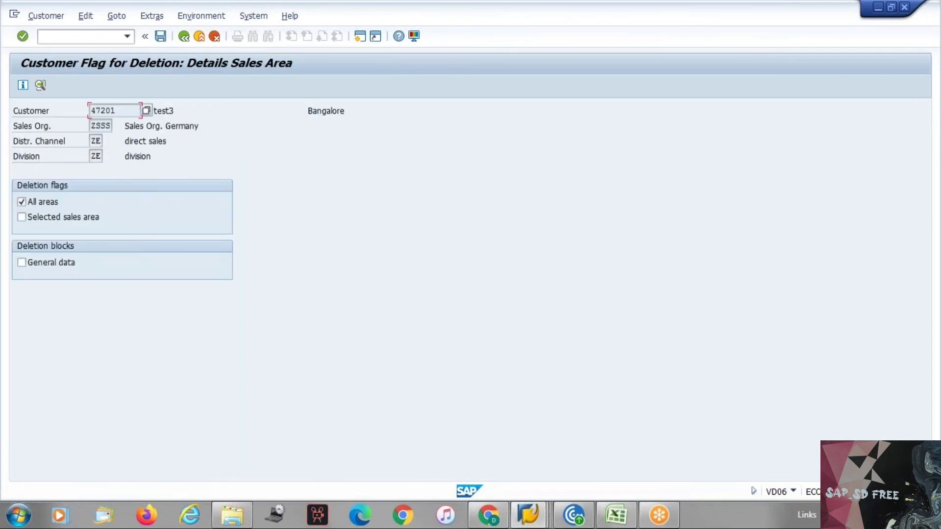
pyautogui.click(33, 206)
pyautogui.hotkey('ctrl', 's')
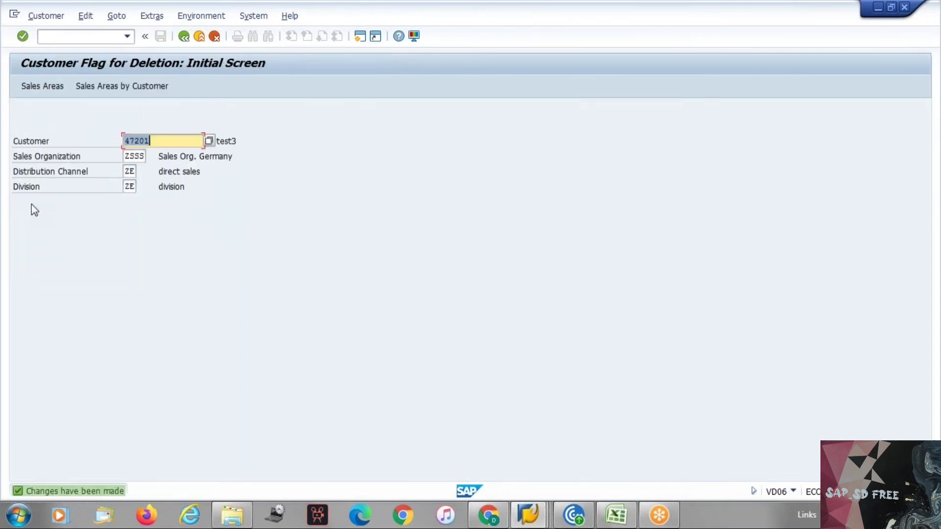
pyautogui.press('F3')
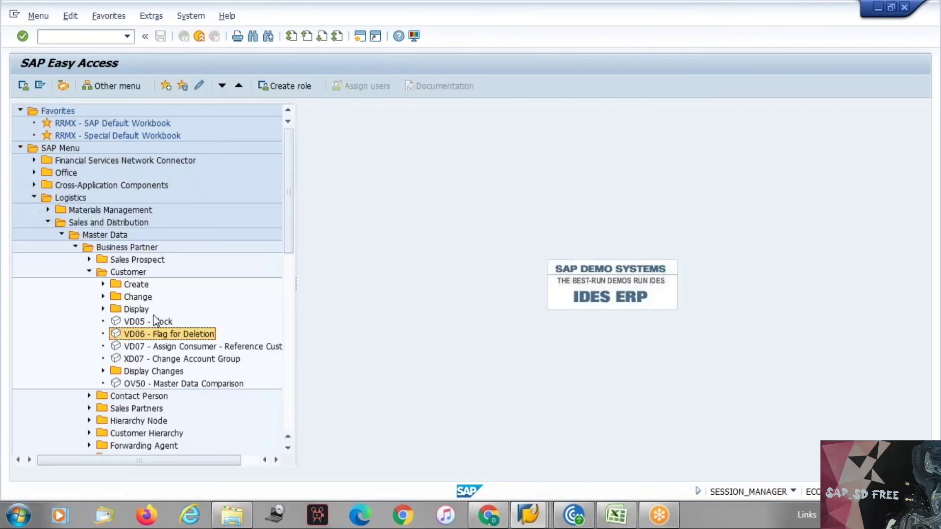
# In VD05, clear the order, delivery and billing blocks for all sales areas
pyautogui.doubleClick(153, 322)
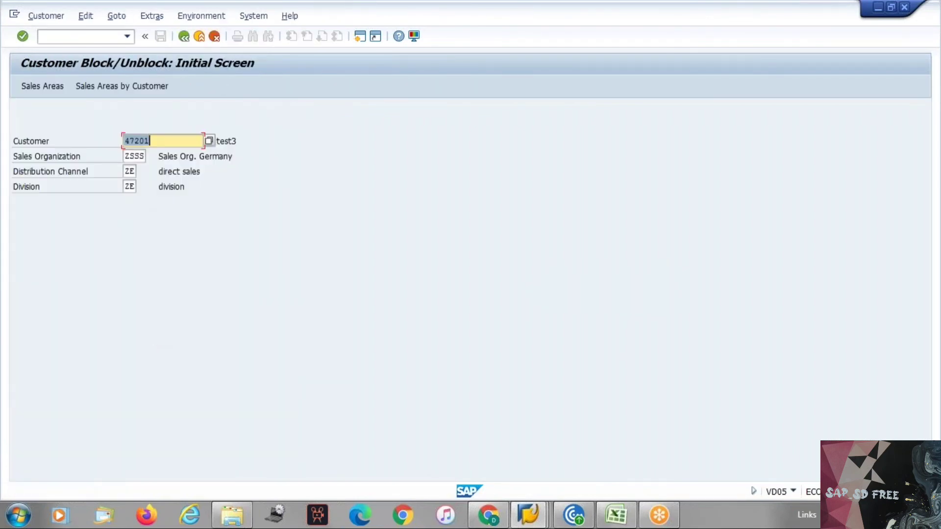
pyautogui.press('Return')
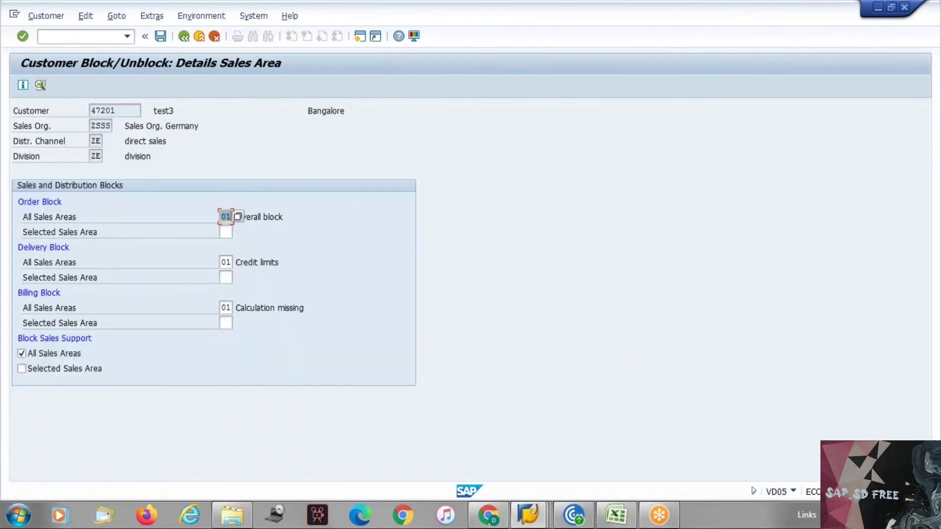
pyautogui.press('Delete')
pyautogui.press('Tab')
pyautogui.press('Tab')
pyautogui.press('Delete')
pyautogui.press('Tab')
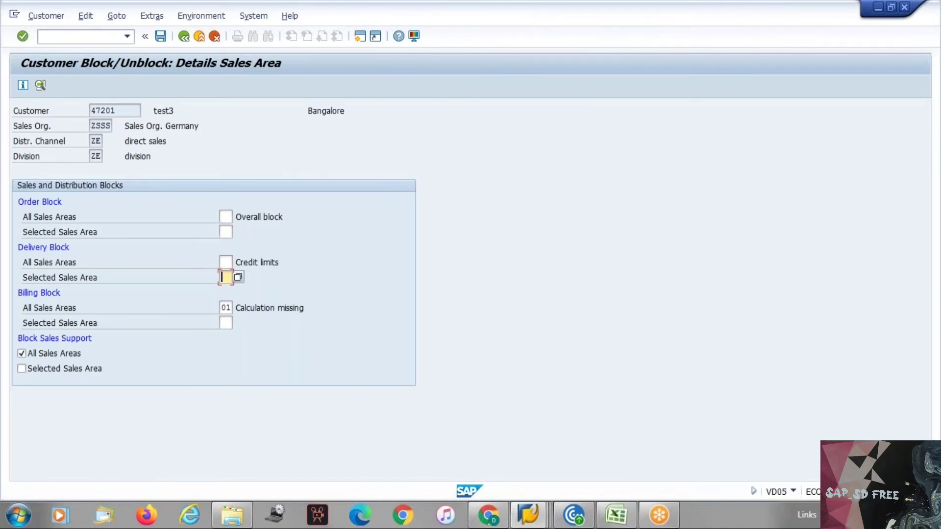
pyautogui.press('Tab')
pyautogui.press('Delete')
pyautogui.press('Tab')
pyautogui.press('Tab')
pyautogui.press('Tab')
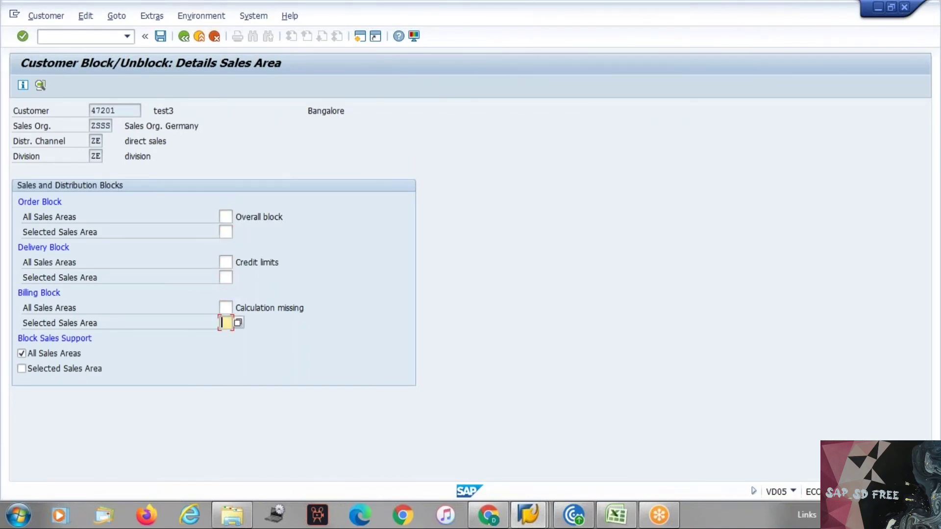
# Untick the sales-support block, save the unblocking, and return to Easy Access
pyautogui.hotkey('shift', 'Tab')
pyautogui.press('space')
pyautogui.hotkey('ctrl', 's')
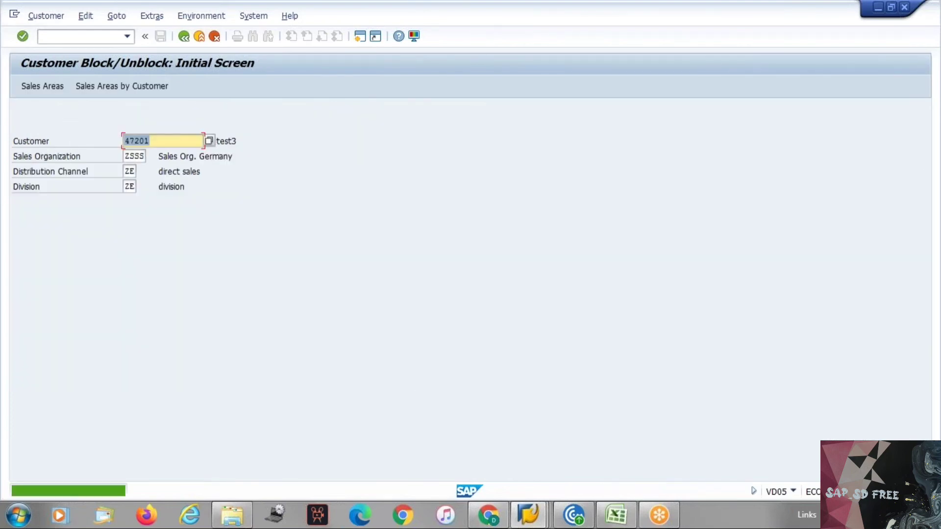
pyautogui.press('F3')
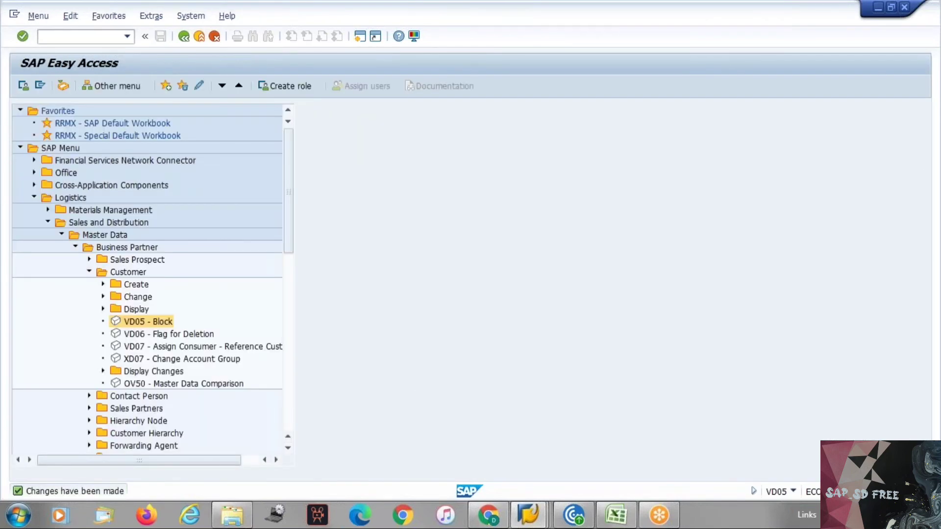
pyautogui.hotkey('alt', 'Tab')
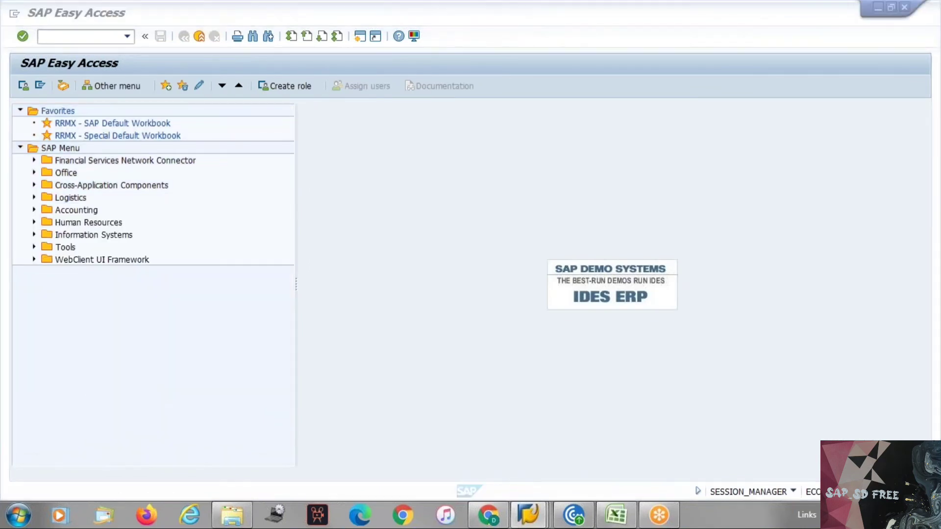
pyautogui.hotkey('alt', 'Tab')
pyautogui.press('Down')
pyautogui.press('Down')
pyautogui.press('Down')
pyautogui.press('Down')
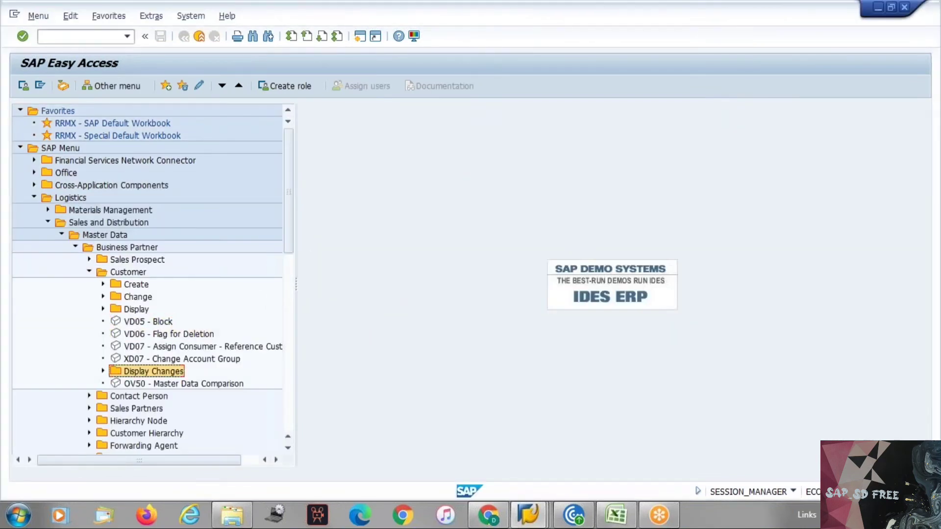
# Start Change Account Group (XD07) for customer 47201 and confirm the sales area overview
pyautogui.press('Up')
pyautogui.press('Return')
pyautogui.press('Return')
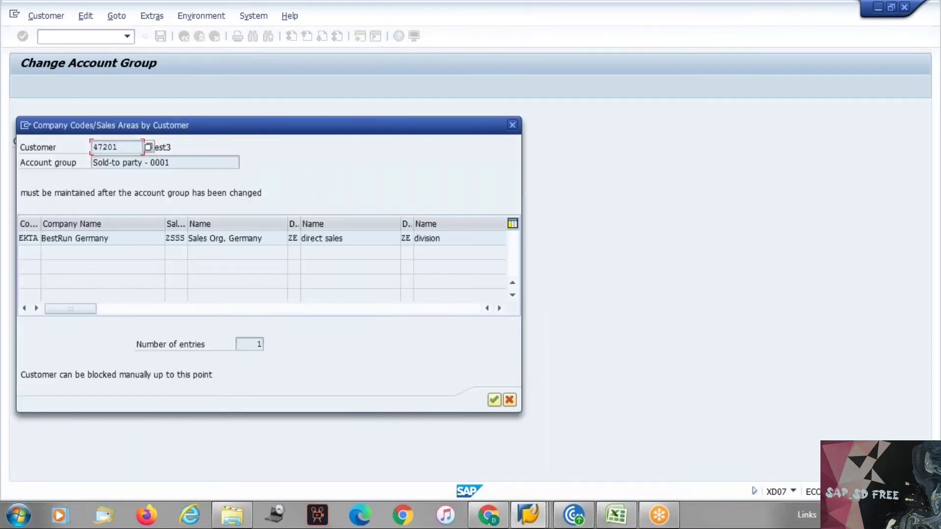
pyautogui.press('Tab')
pyautogui.click(494, 399)
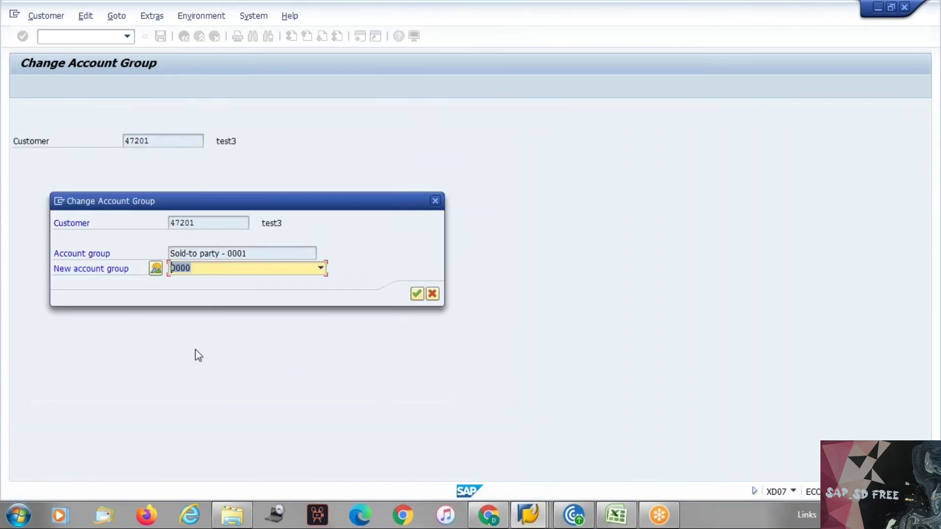
# Browse the New account group list without choosing one, then cancel the change
pyautogui.click(223, 254)
pyautogui.click(321, 269)
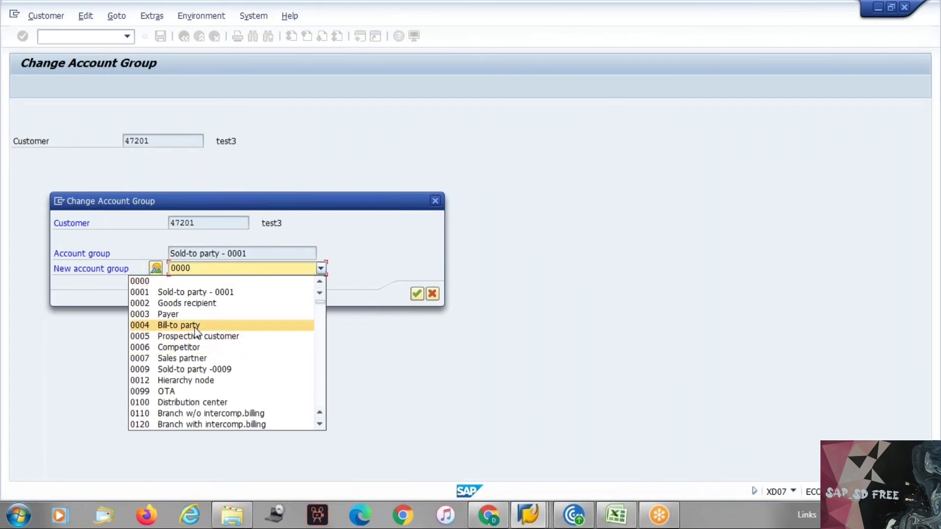
pyautogui.press('z')
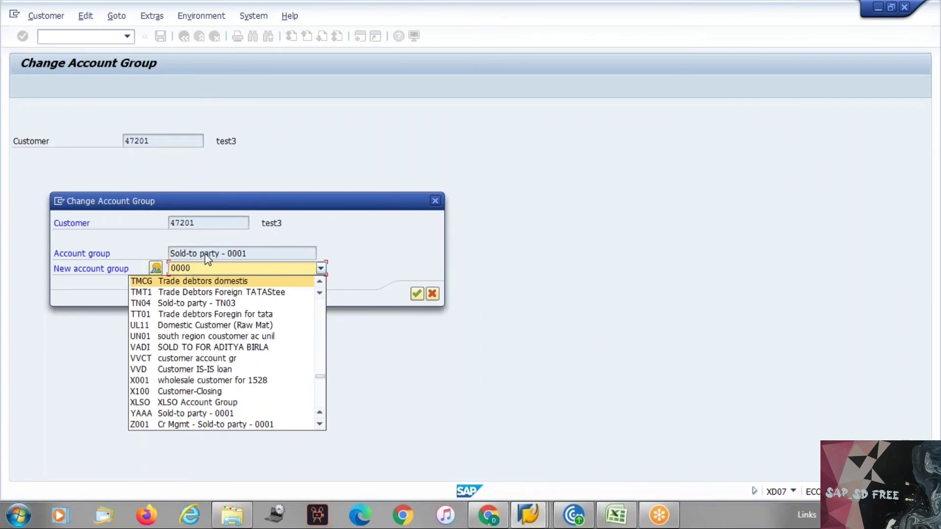
pyautogui.click(192, 253)
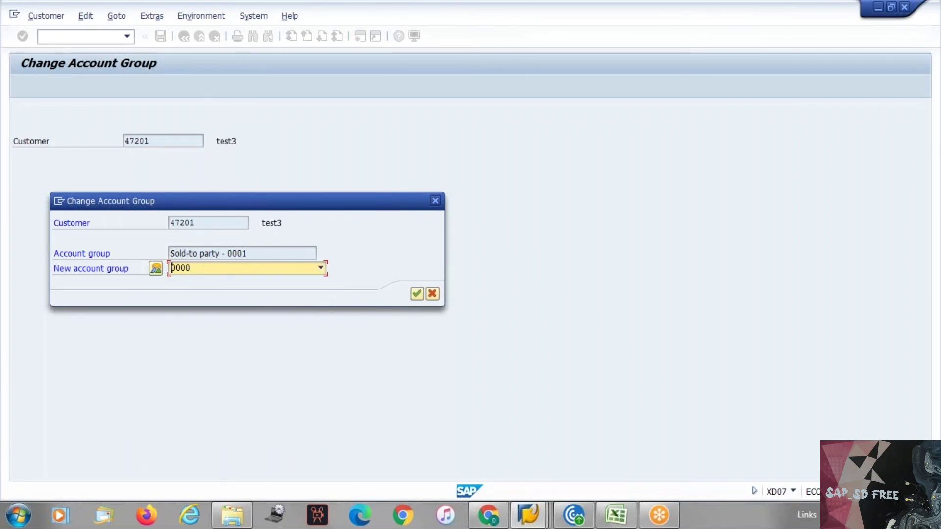
pyautogui.click(175, 252)
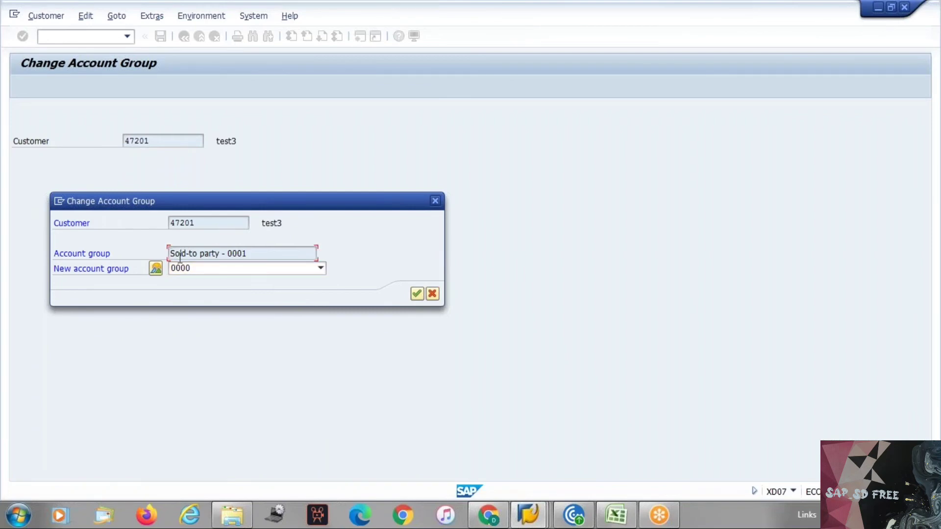
pyautogui.click(432, 293)
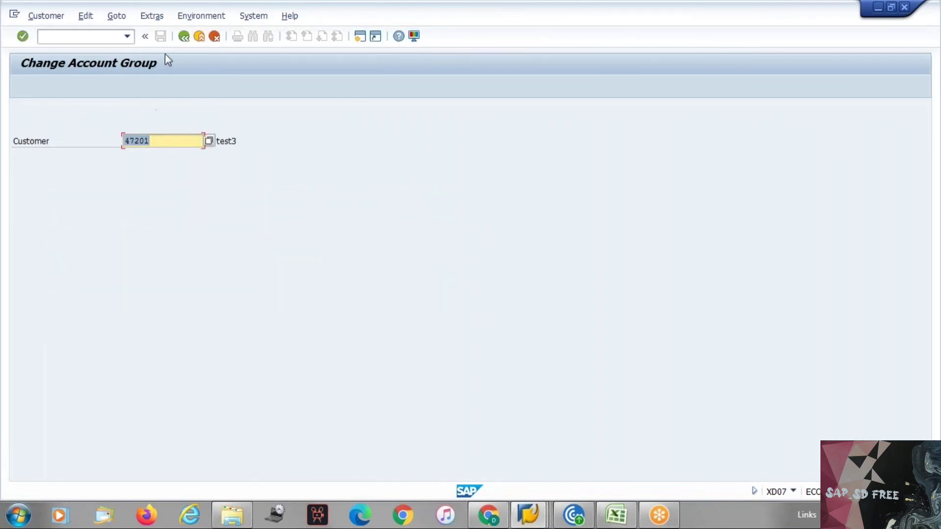
# Return to SAP Easy Access and confirm the SAP GUI Options window unchanged
pyautogui.click(184, 37)
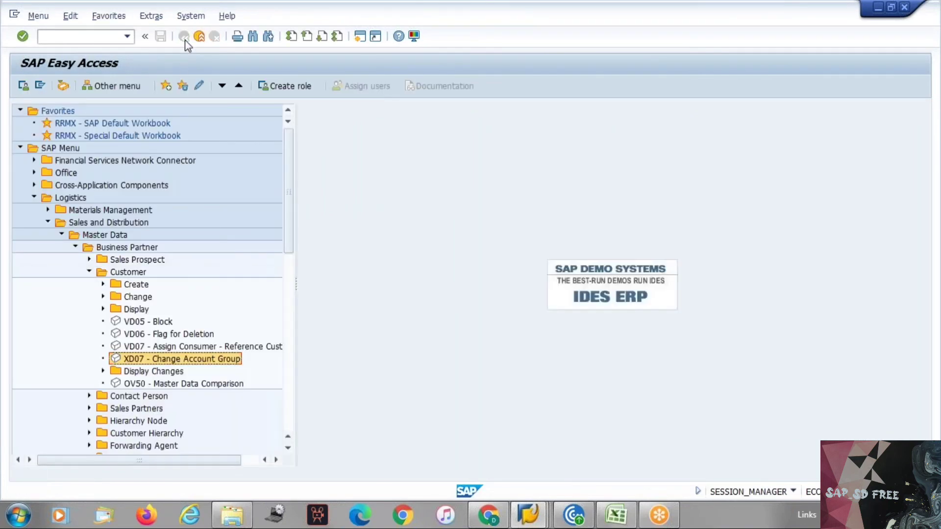
pyautogui.click(414, 37)
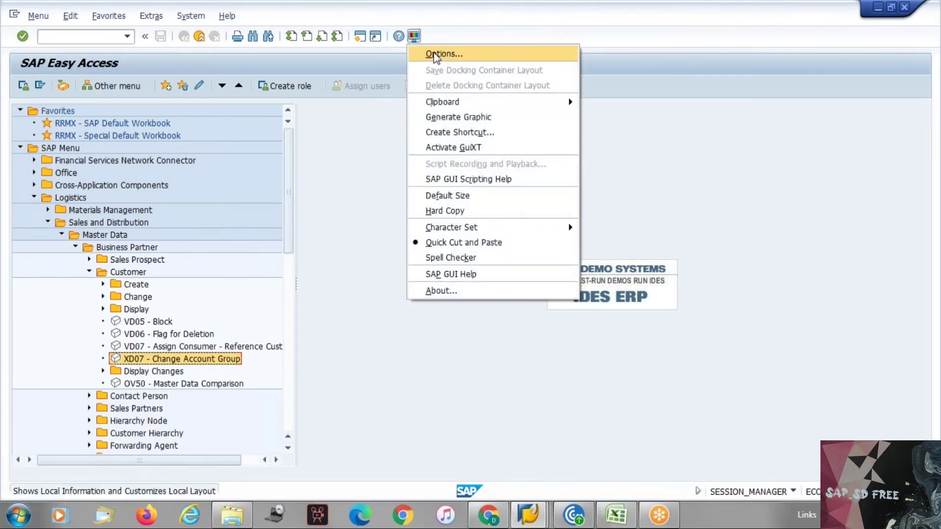
pyautogui.click(433, 53)
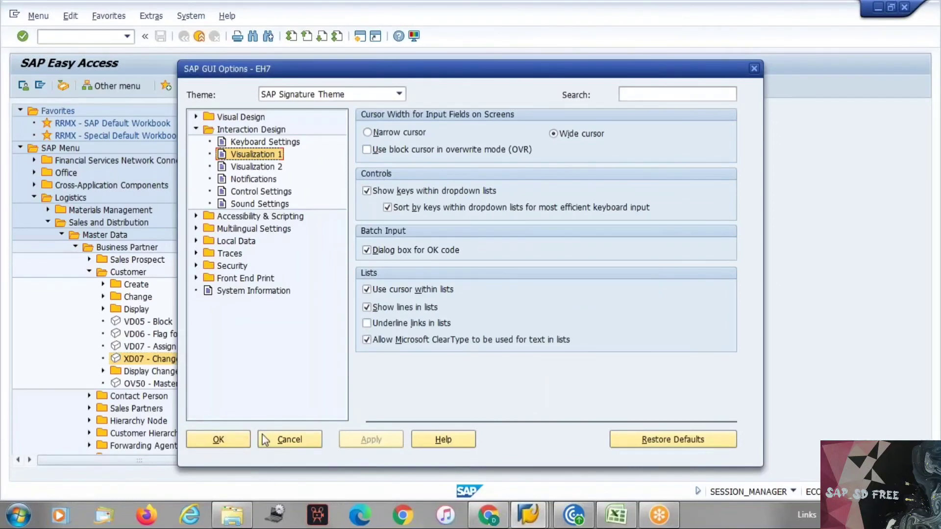
pyautogui.click(235, 445)
# Confirm the Easy Access menu settings, resetting the tree to its top-level folders
pyautogui.click(151, 17)
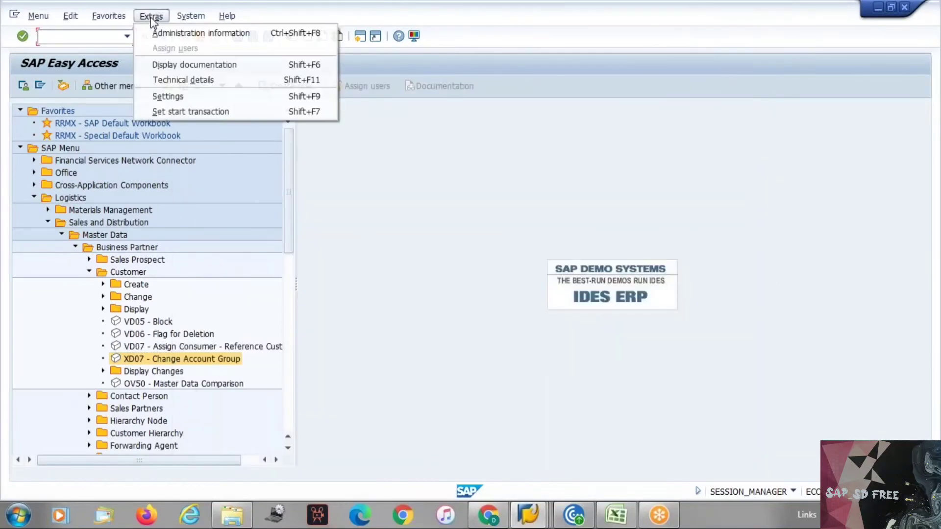
pyautogui.click(186, 96)
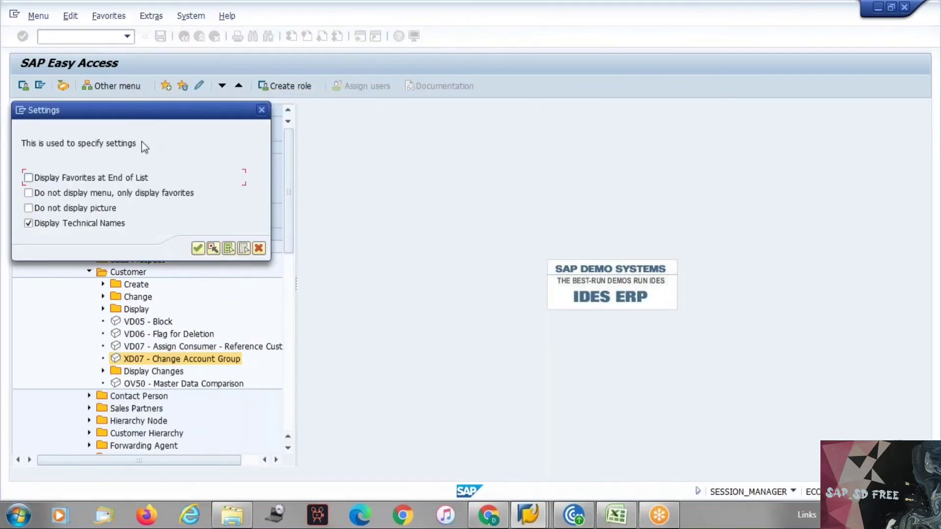
pyautogui.click(198, 249)
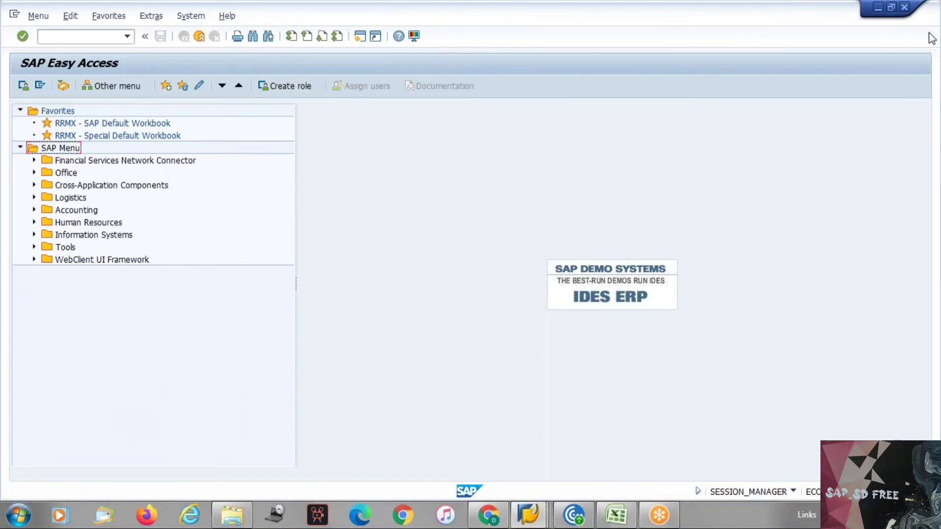
# Expand Logistics, Sales and Distribution and Master Data in the Easy Access tree
pyautogui.click(57, 35)
pyautogui.doubleClick(69, 198)
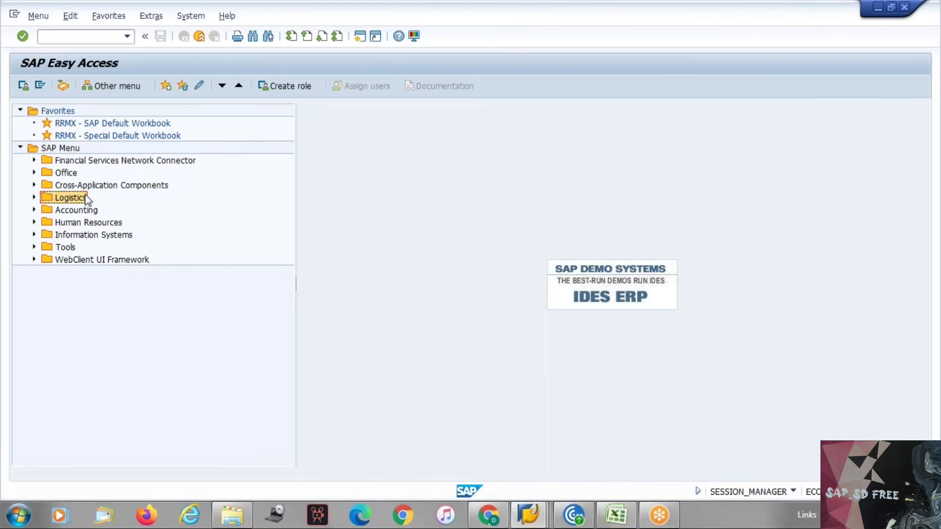
pyautogui.press('Down')
pyautogui.press('Right')
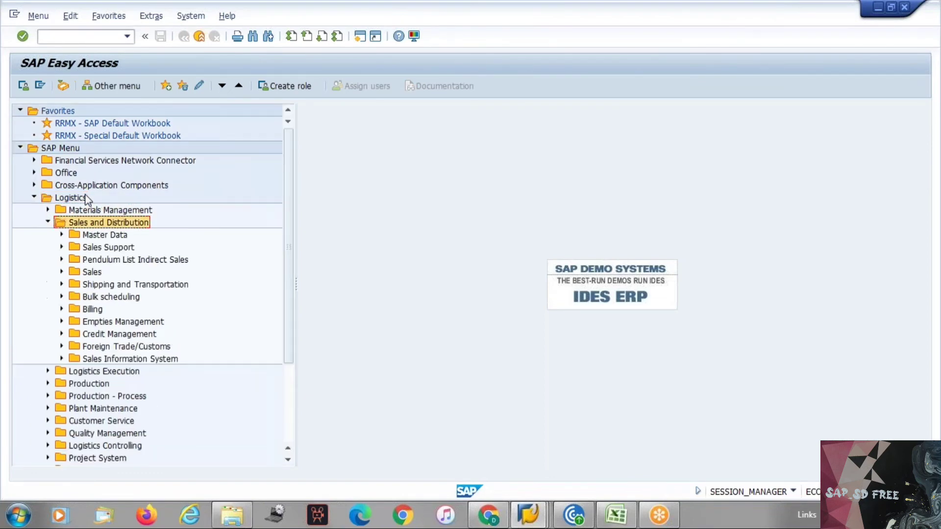
pyautogui.press('Down')
pyautogui.press('Down')
pyautogui.press('Up')
pyautogui.press('Right')
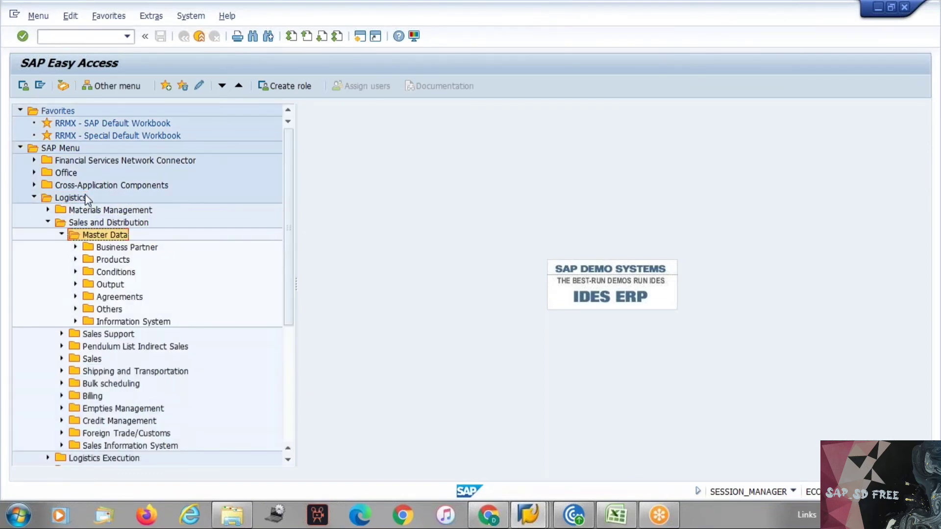
# Expand Business Partner > Customer and launch Change Account Group for customer 47201
pyautogui.press('Down')
pyautogui.press('Down')
pyautogui.press('Down')
pyautogui.press('Up')
pyautogui.press('Up')
pyautogui.press('Right')
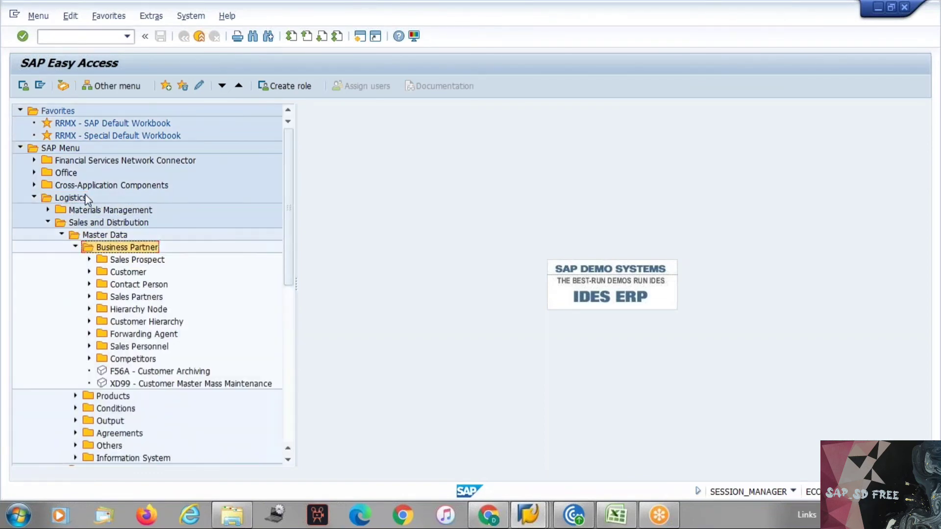
pyautogui.press('Down')
pyautogui.press('Down')
pyautogui.press('Down')
pyautogui.press('Up')
pyautogui.press('Right')
pyautogui.press('Down')
pyautogui.press('Down')
pyautogui.press('Down')
pyautogui.press('Down')
pyautogui.press('Down')
pyautogui.press('Down')
pyautogui.press('Down')
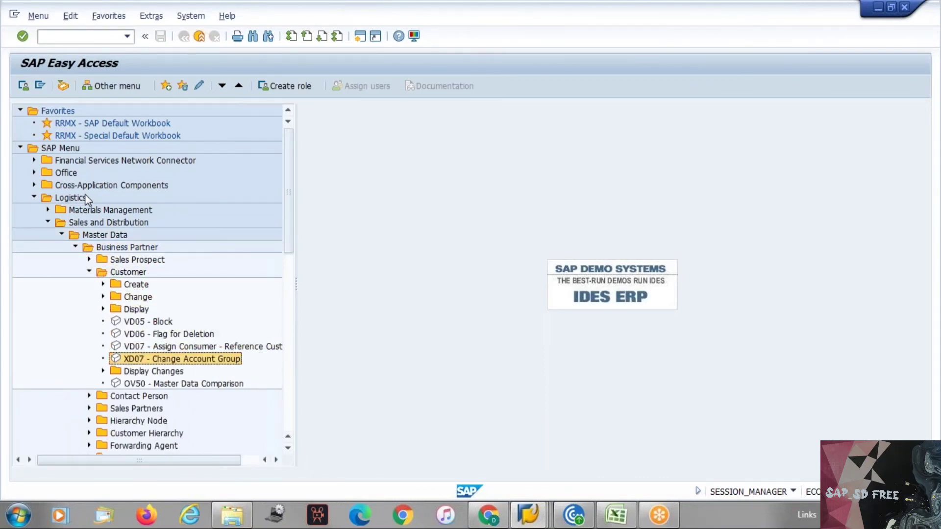
pyautogui.press('Return')
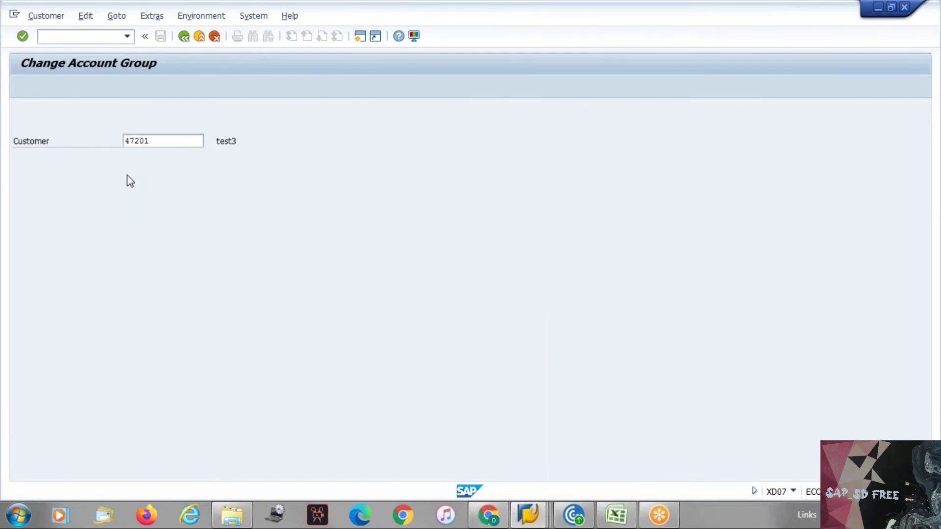
# Pick Z001 Cr Mgmt - Sold-to party - 0001 as the new account group, then enter xd03 in Easy Access
pyautogui.press('Return')
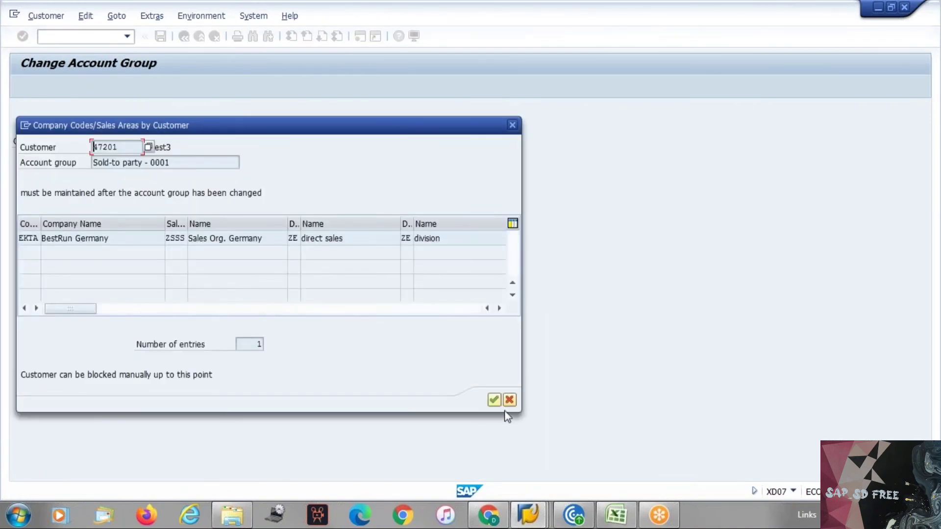
pyautogui.click(495, 401)
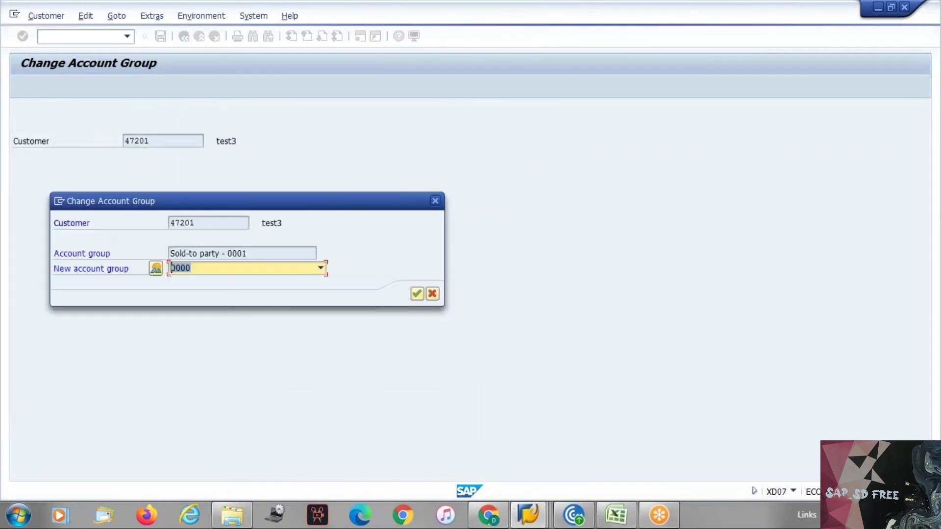
pyautogui.click(193, 269)
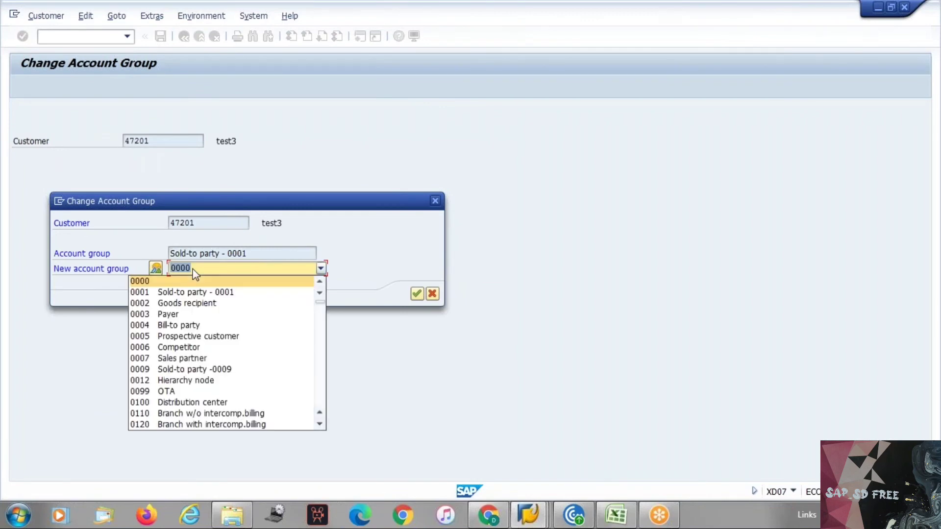
pyautogui.press('End')
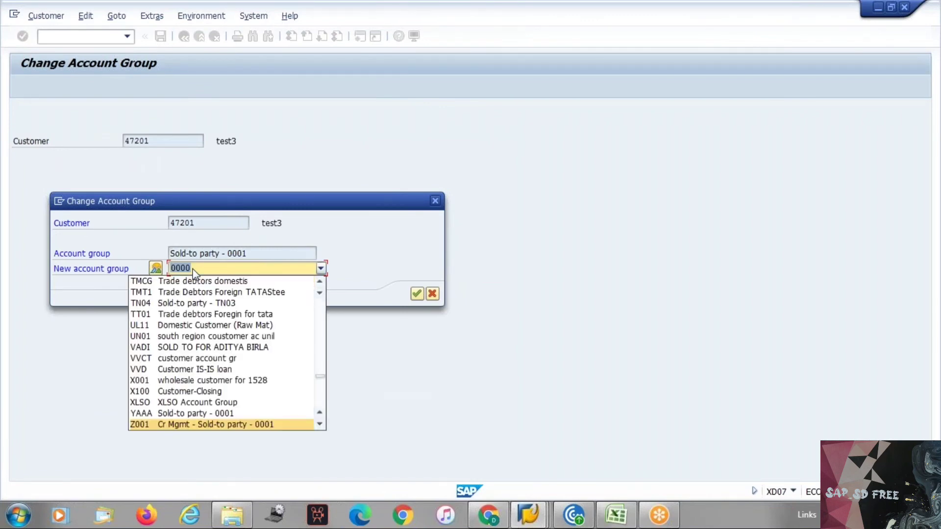
pyautogui.press('Return')
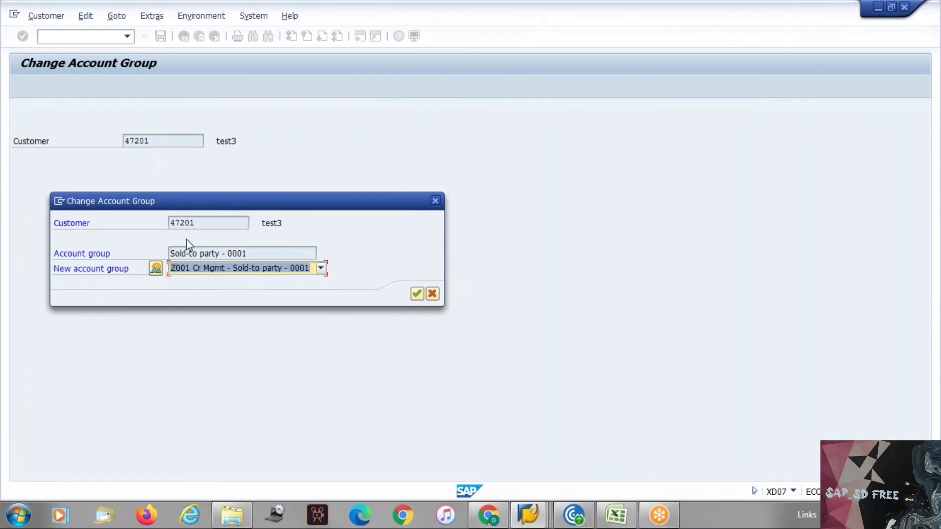
pyautogui.hotkey('alt', 'Tab')
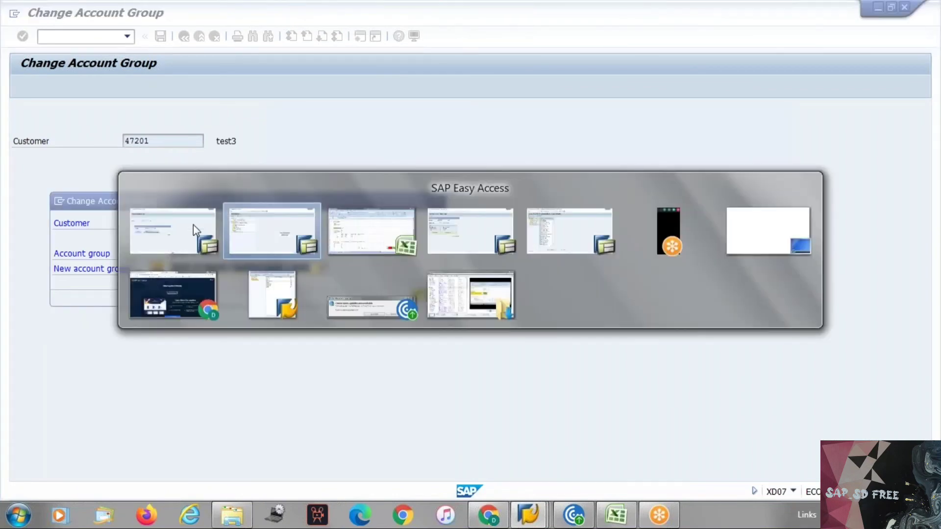
pyautogui.write('xd03')
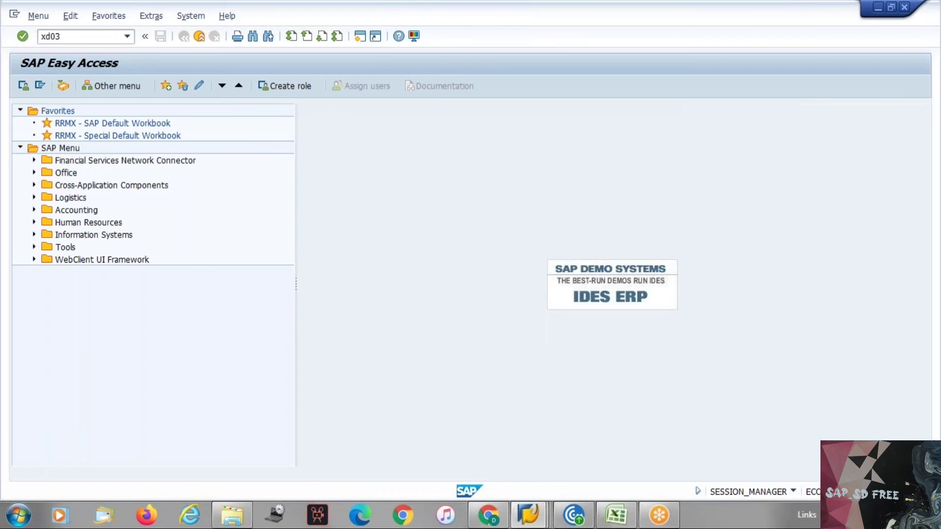
# Display customer 47201 in XD03 and check its administrative data, confirming account group YAAA
pyautogui.press('Return')
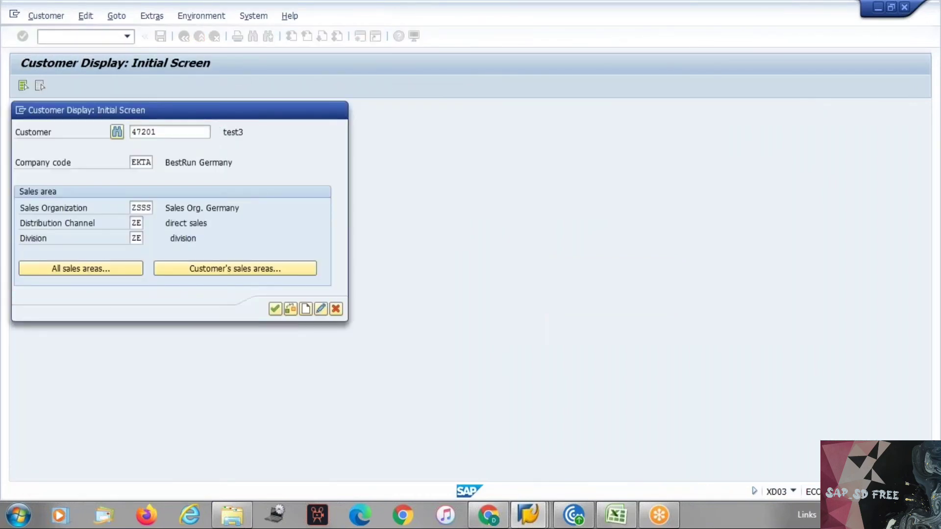
pyautogui.press('Return')
pyautogui.click(152, 15)
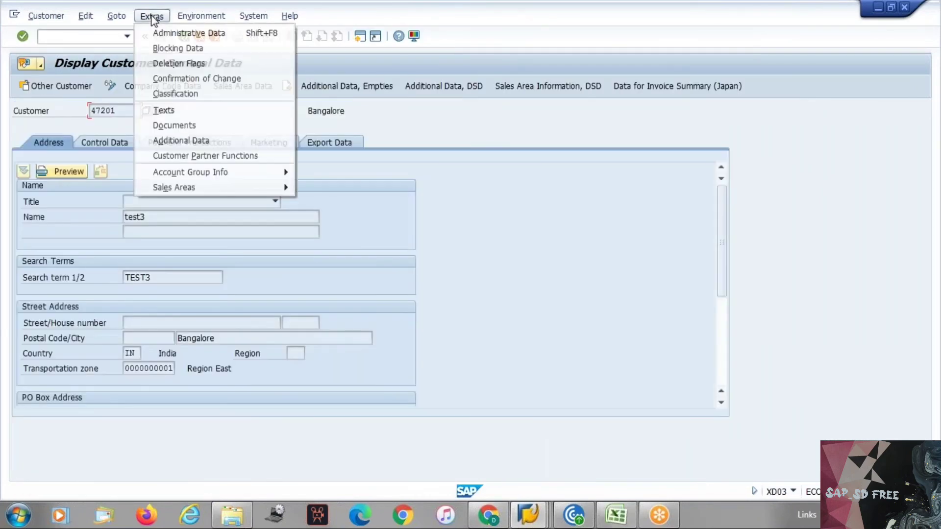
pyautogui.click(169, 37)
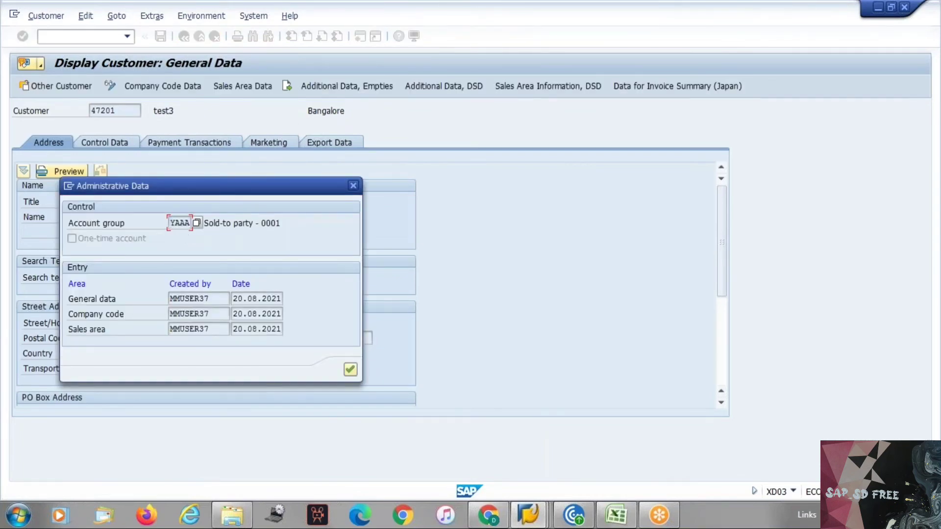
pyautogui.press('Return')
pyautogui.press('F3')
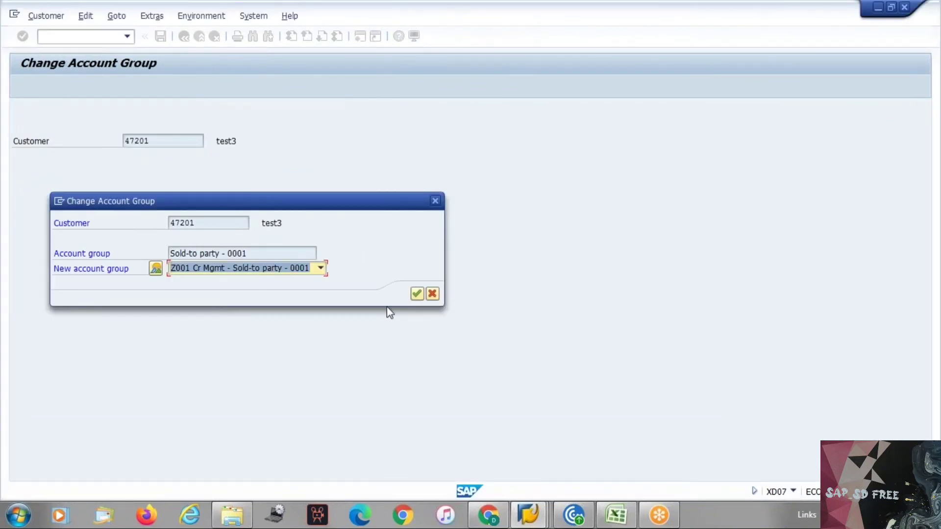
# Confirm the Z001 switch, dismiss the 'Number range Z1 is not defined for DEBITOR' error, and cancel
pyautogui.click(416, 296)
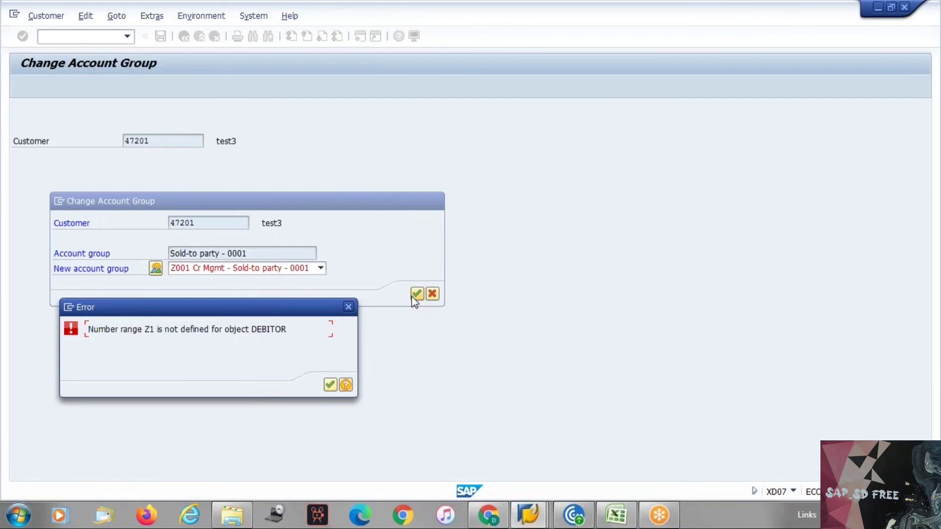
pyautogui.click(416, 295)
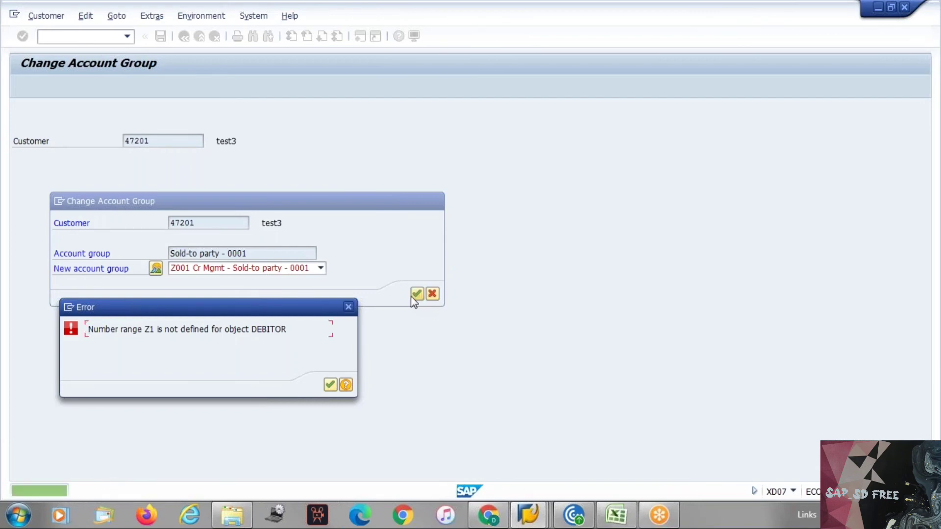
pyautogui.click(347, 307)
pyautogui.press('Escape')
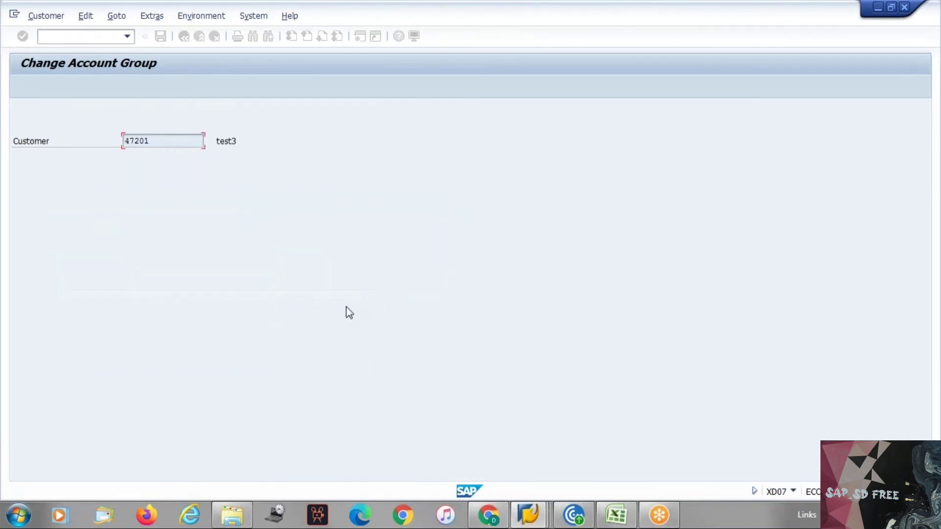
pyautogui.click(528, 515)
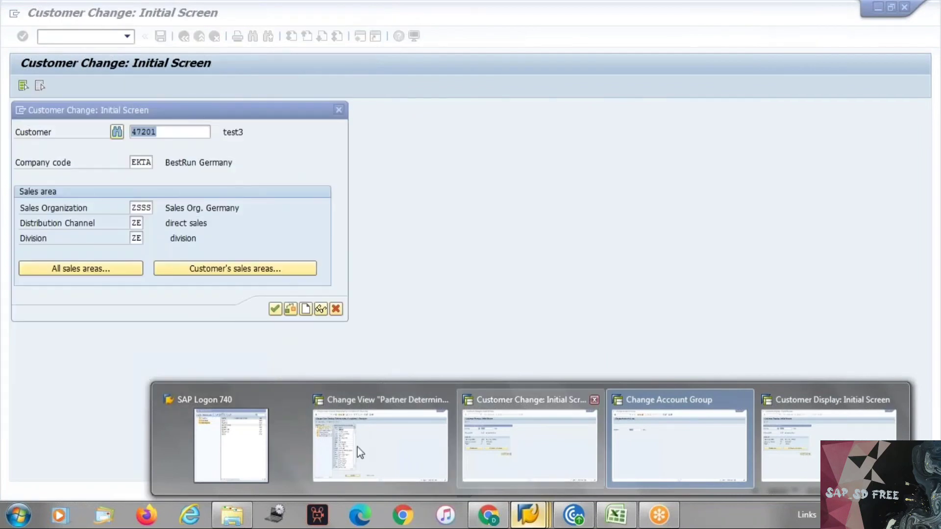
# Switch to the SPRO window, return to the guide tree and collapse the Sales and Distribution branches
pyautogui.click(360, 452)
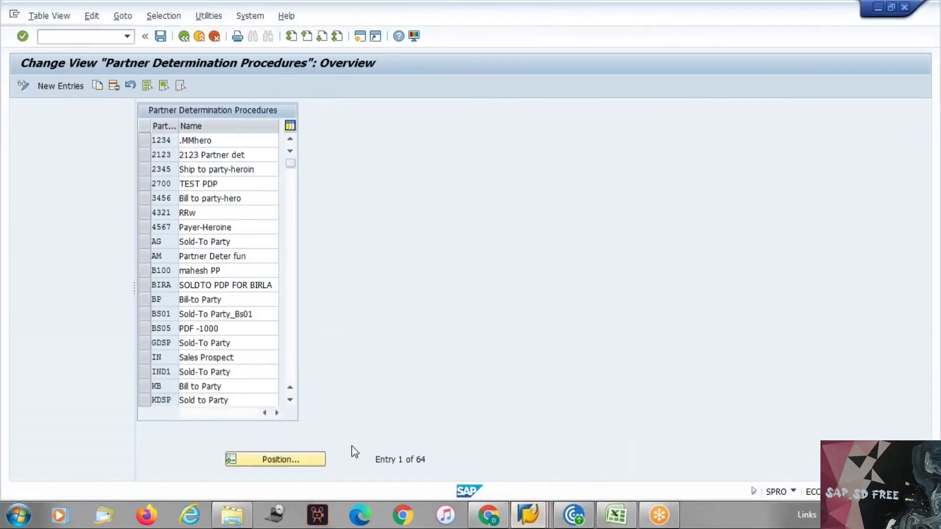
pyautogui.press('F3')
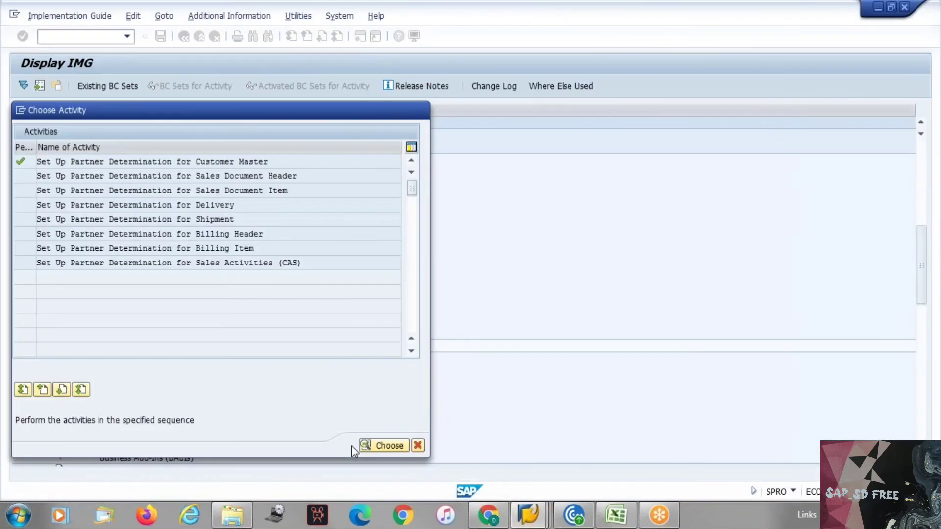
pyautogui.press('Escape')
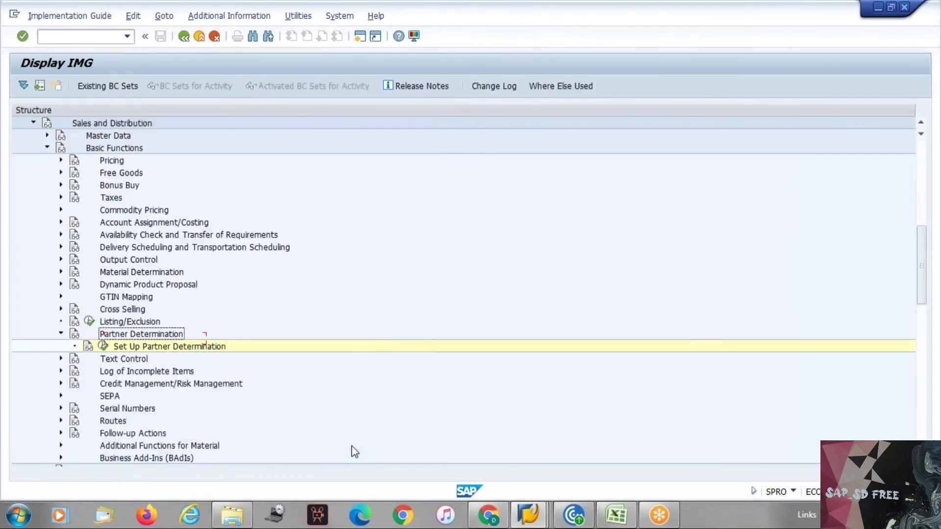
pyautogui.press('Left')
pyautogui.press('Left')
pyautogui.press('Left')
pyautogui.press('Left')
pyautogui.press('Left')
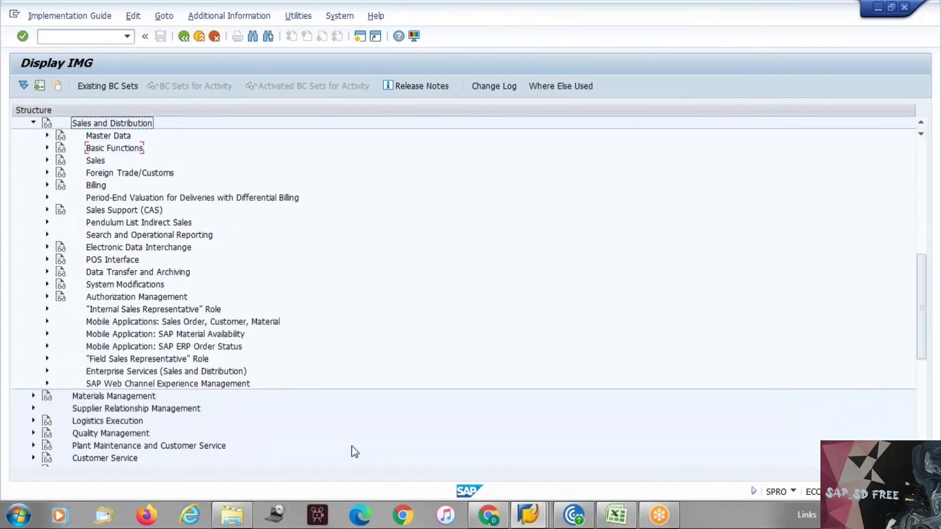
pyautogui.press('Up')
pyautogui.press('Up')
pyautogui.press('Up')
pyautogui.press('Up')
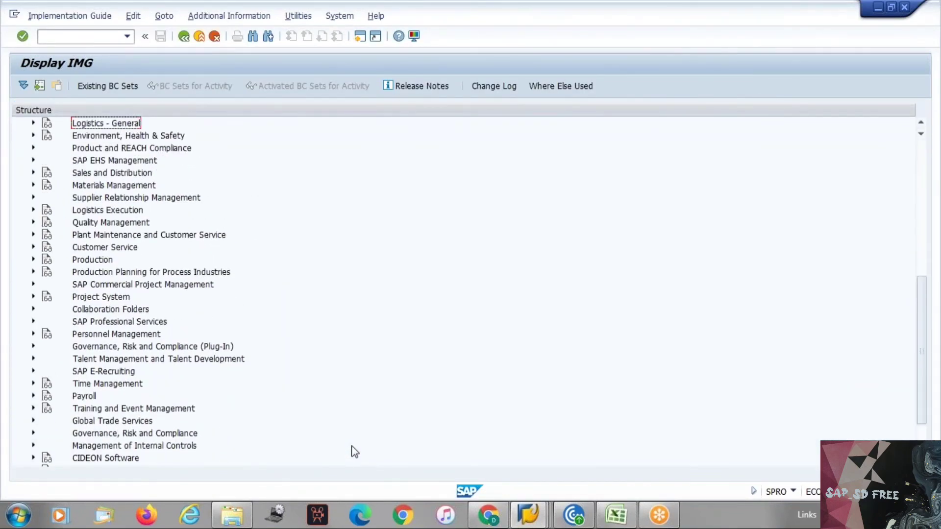
pyautogui.press('Down')
pyautogui.press('Down')
pyautogui.press('Down')
pyautogui.press('Up')
pyautogui.press('Up')
pyautogui.press('Up')
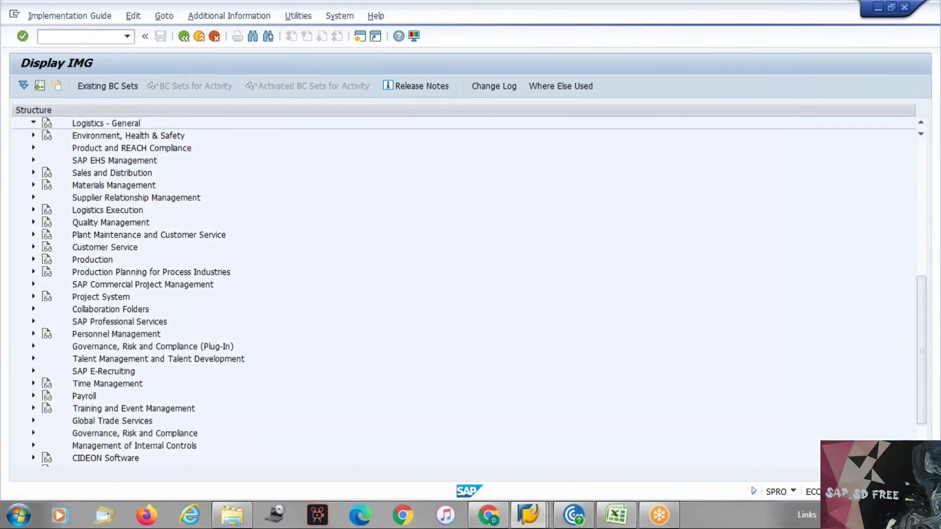
# Expand Logistics - General > Business Partner > Customers > Control in the IMG tree
pyautogui.press('Right')
pyautogui.press('Down')
pyautogui.press('Down')
pyautogui.press('Down')
pyautogui.press('Down')
pyautogui.press('Down')
pyautogui.press('Down')
pyautogui.press('Down')
pyautogui.press('Down')
pyautogui.press('Down')
pyautogui.press('Down')
pyautogui.press('Down')
pyautogui.press('Down')
pyautogui.press('Down')
pyautogui.press('Down')
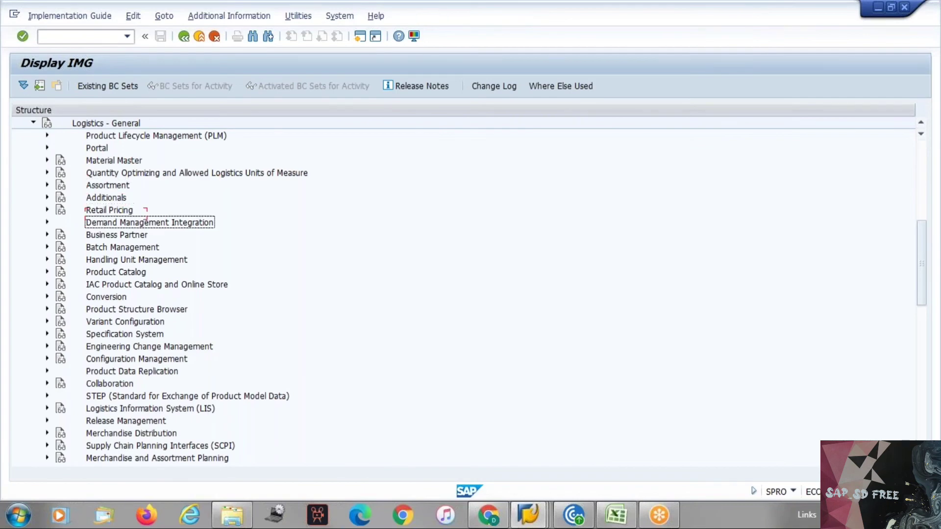
pyautogui.press('Up')
pyautogui.press('Up')
pyautogui.press('Up')
pyautogui.press('Up')
pyautogui.press('Up')
pyautogui.press('Up')
pyautogui.press('Up')
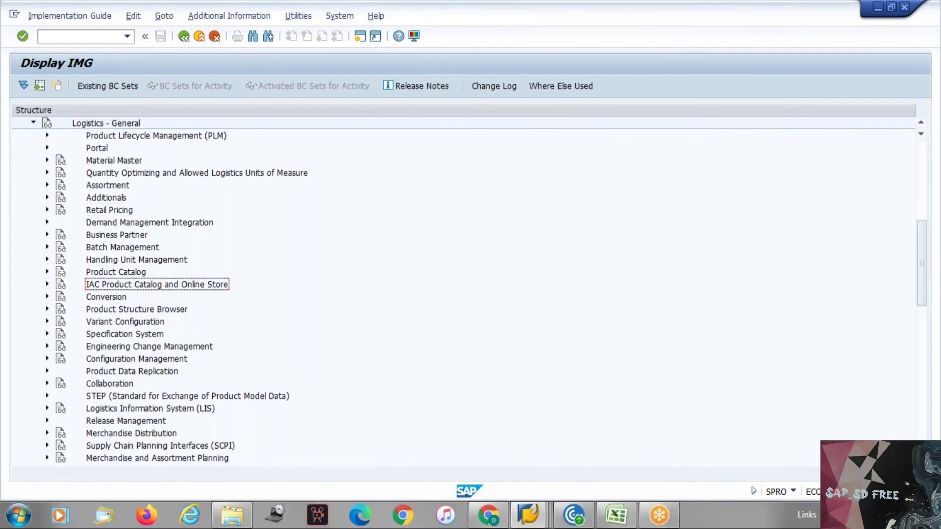
pyautogui.press('Down')
pyautogui.press('Down')
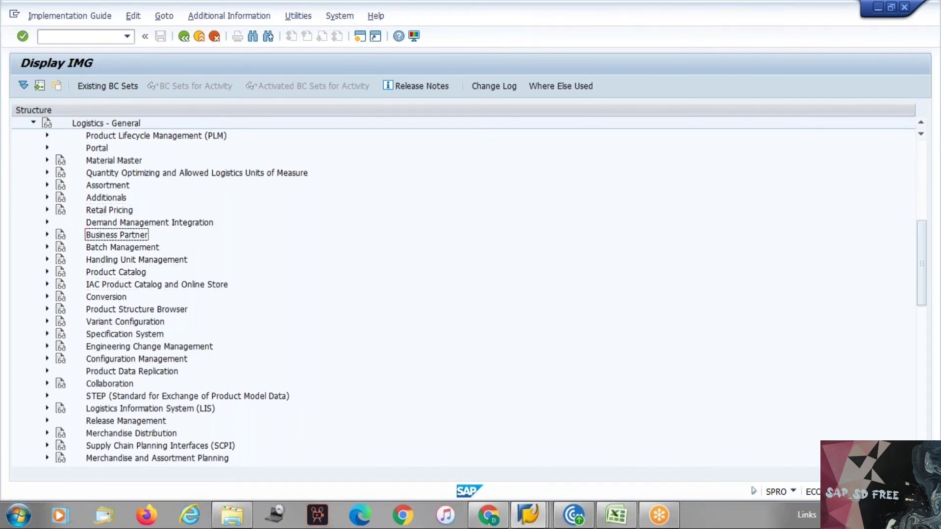
pyautogui.press('Right')
pyautogui.press('Down')
pyautogui.press('Down')
pyautogui.press('Down')
pyautogui.press('Down')
# Select and execute the Define and Assign Customer Number Ranges activity
pyautogui.press('Down')
pyautogui.press('Right')
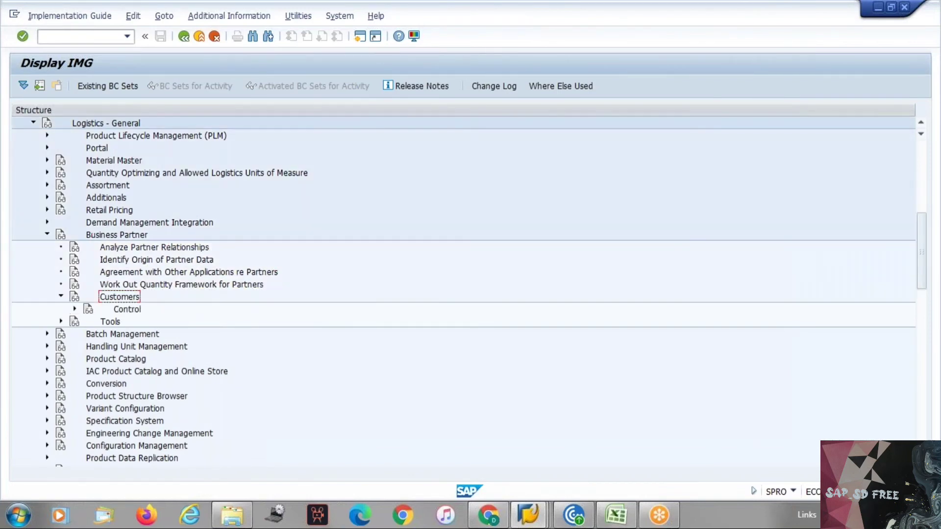
pyautogui.press('Down')
pyautogui.press('Right')
pyautogui.press('Down')
pyautogui.press('Down')
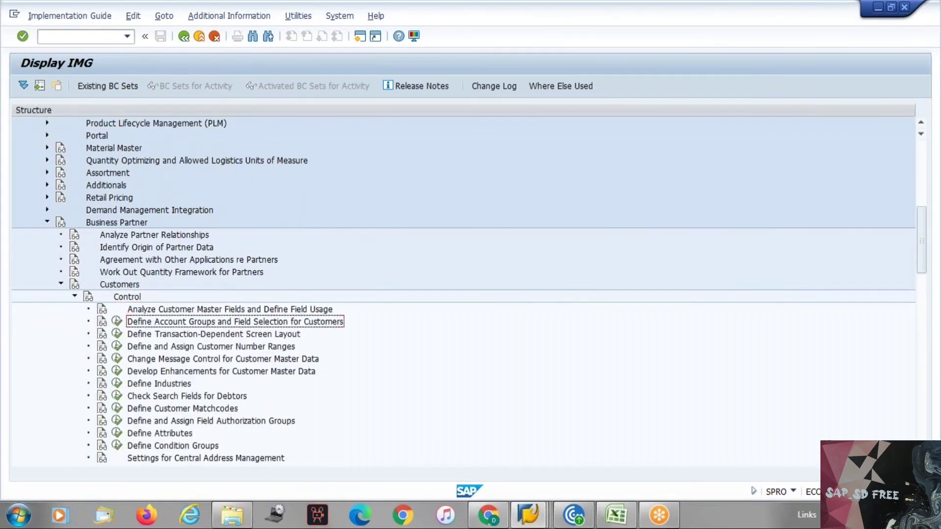
pyautogui.press('Down')
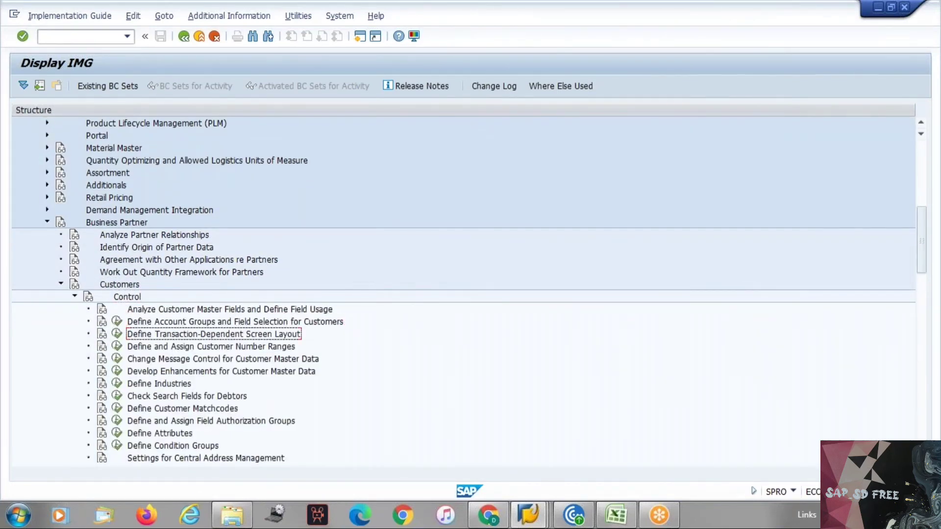
pyautogui.press('Down')
pyautogui.press('Down')
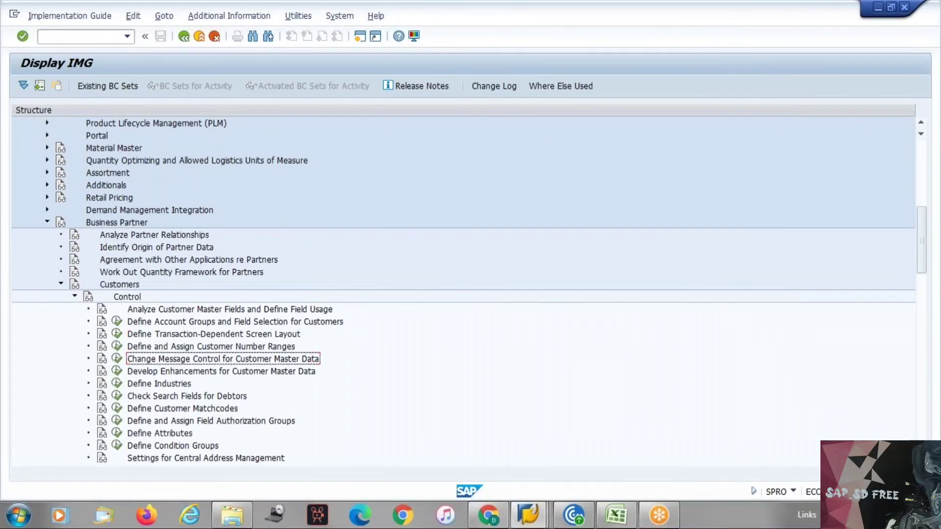
pyautogui.press('Up')
pyautogui.press('Left')
pyautogui.press('Return')
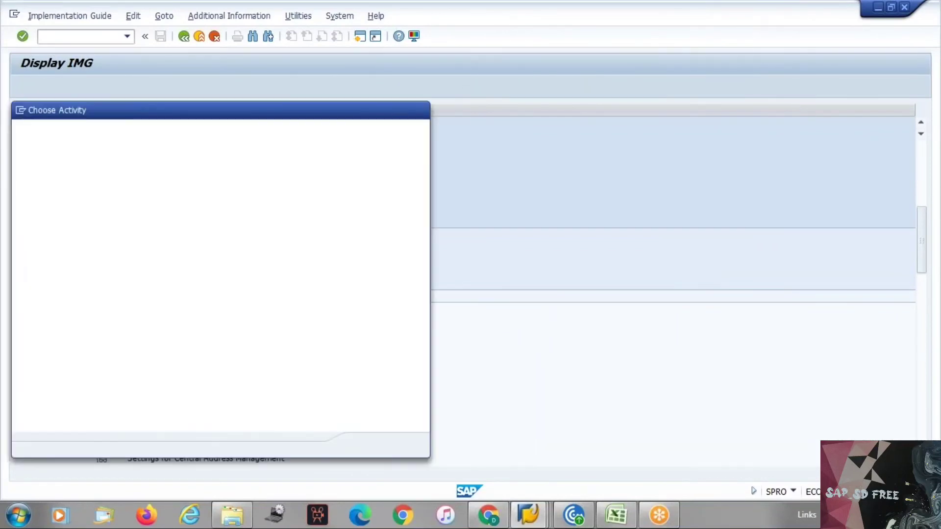
# Open Assign Number Ranges to Account Groups and position on YAAA, which uses range D7
pyautogui.doubleClick(108, 176)
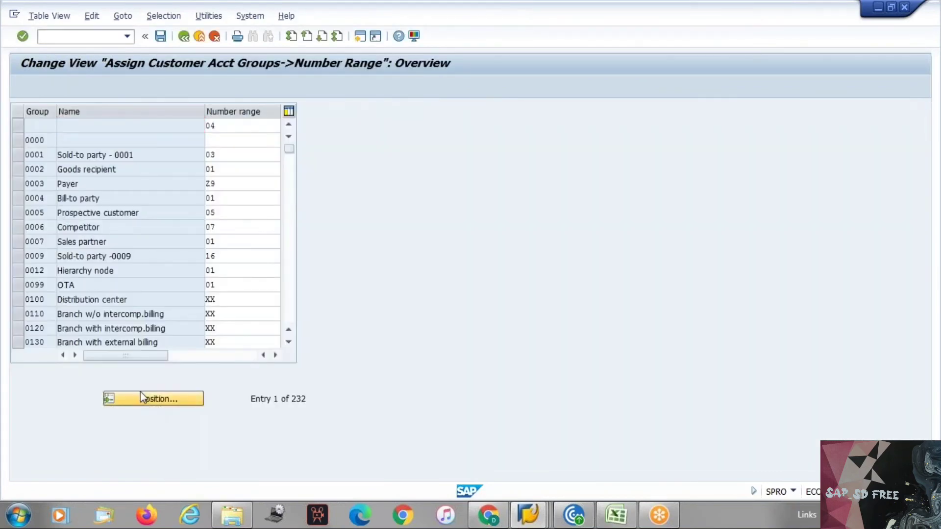
pyautogui.click(140, 393)
pyautogui.write('yaaa')
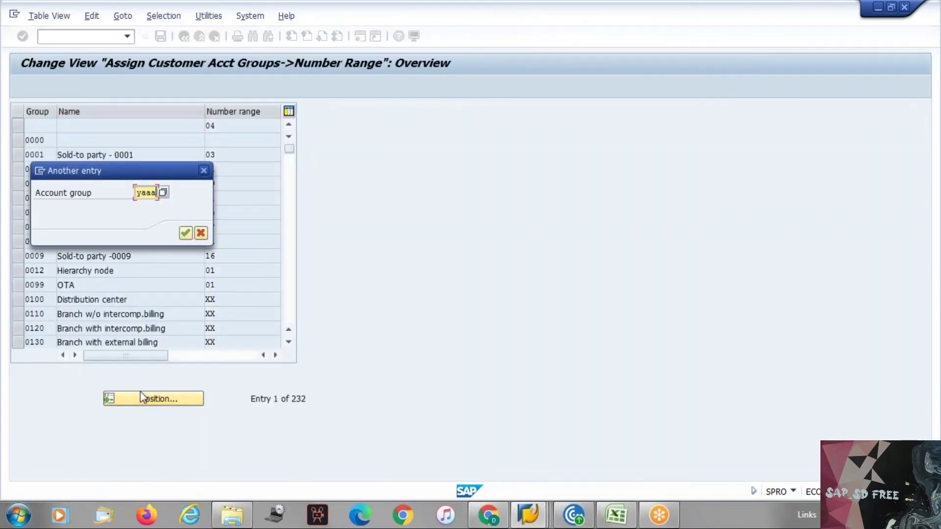
pyautogui.press('Return')
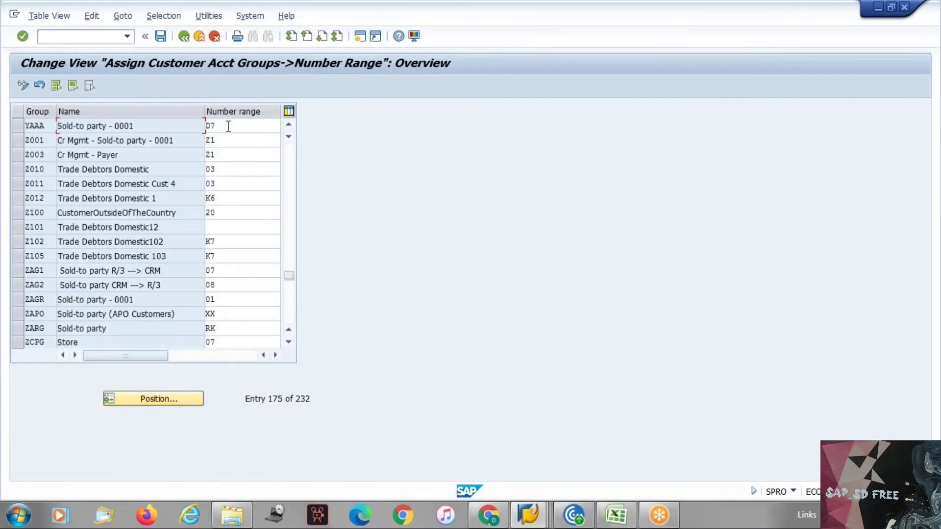
pyautogui.click(228, 127)
# Change Z001's number range from Z1 to D7, save under the customizing request, and exit
pyautogui.click(238, 141)
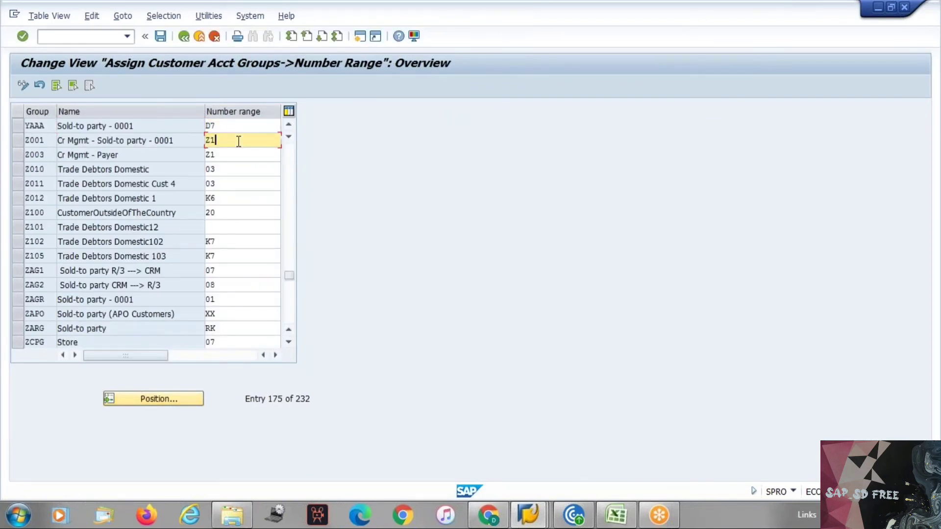
pyautogui.press('BackSpace')
pyautogui.press('BackSpace')
pyautogui.write('D7')
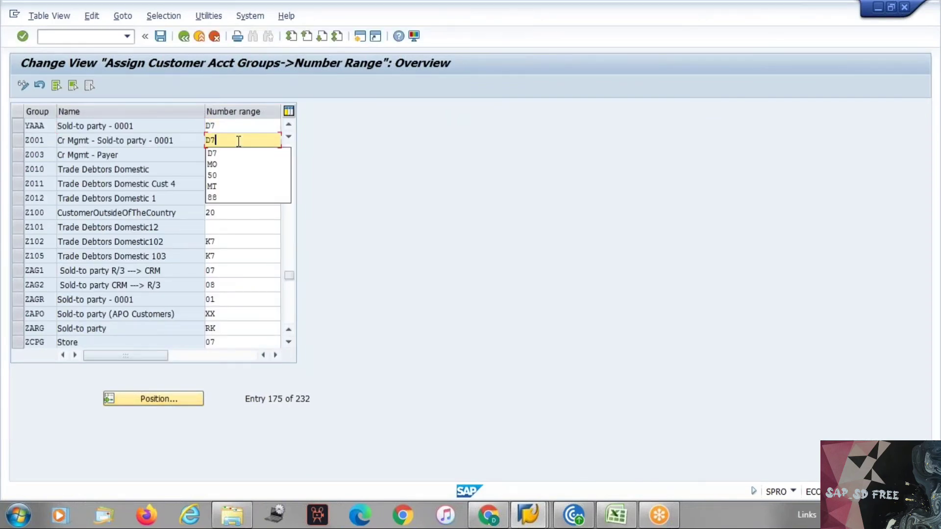
pyautogui.press('Return')
pyautogui.hotkey('ctrl', 's')
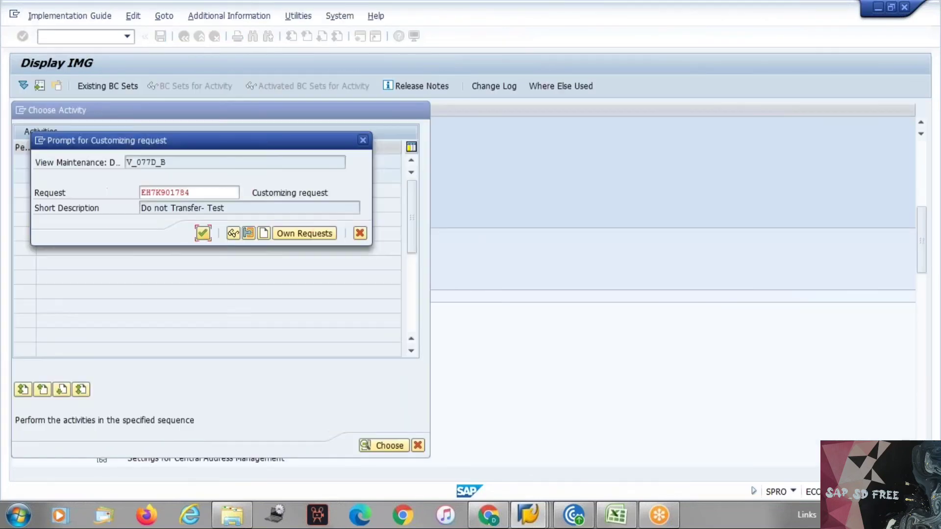
pyautogui.press('Return')
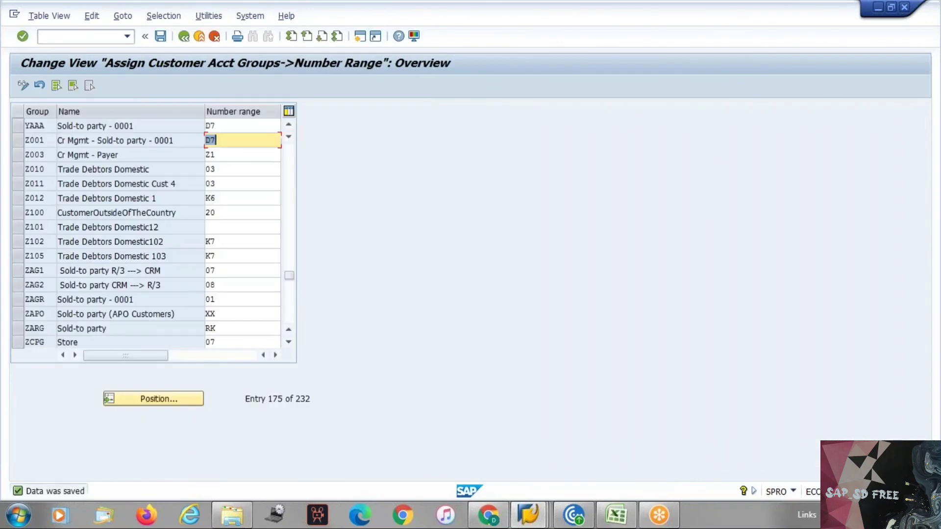
pyautogui.press('F3')
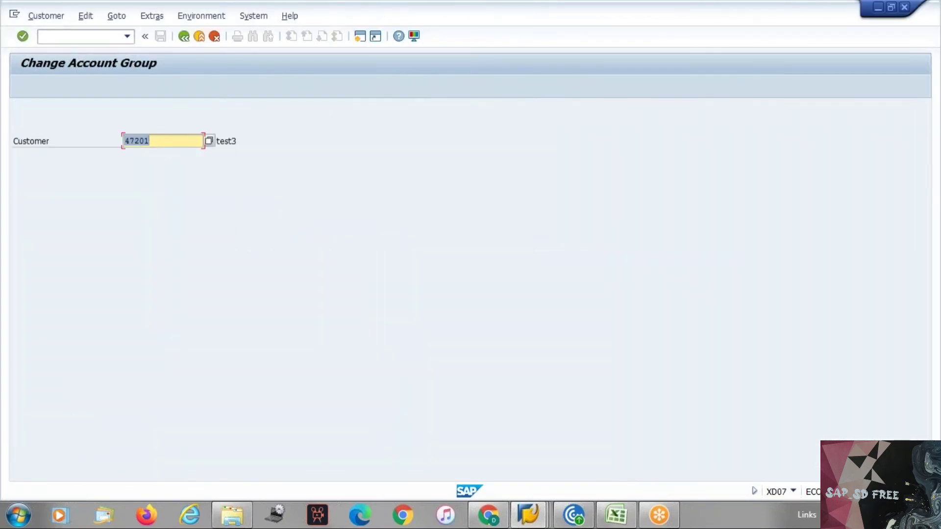
# Rerun the account group change for customer 47201 with Z001 Cr Mgmt, accepting the critical field groups notice
pyautogui.press('Return')
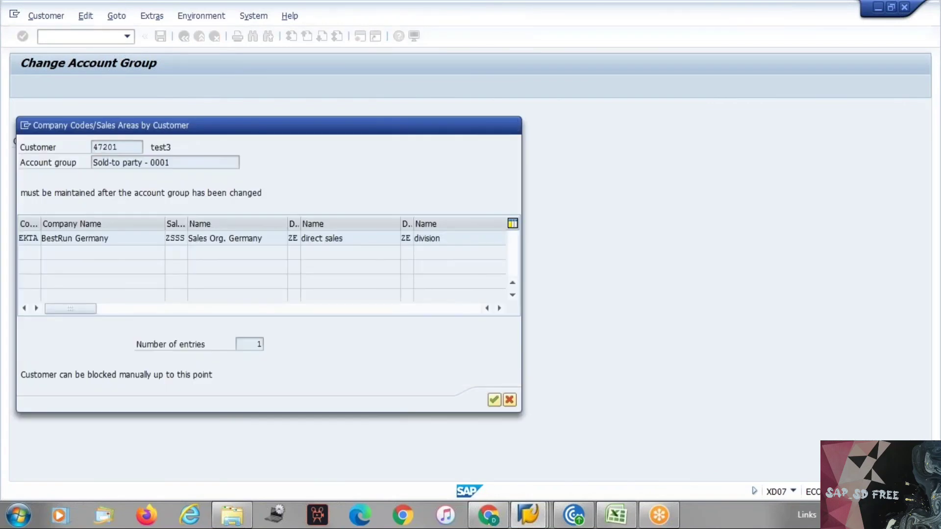
pyautogui.press('Return')
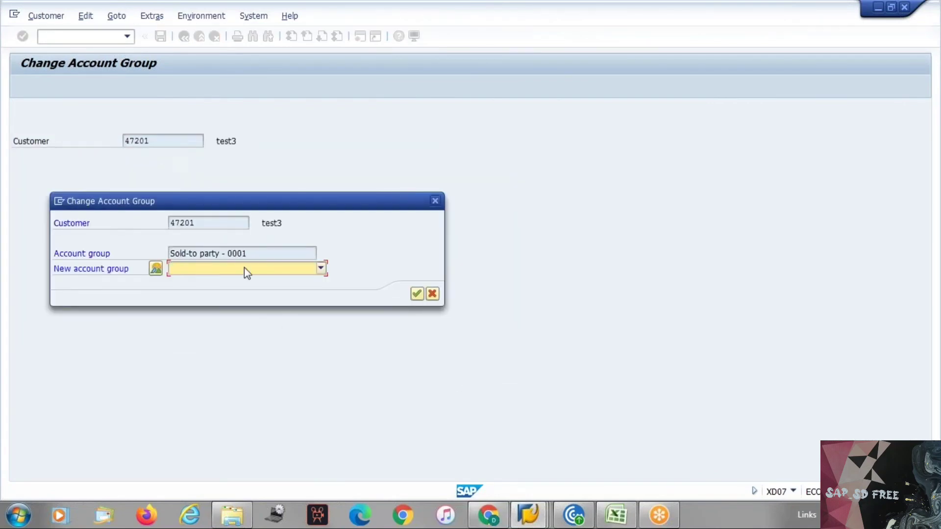
pyautogui.click(244, 269)
pyautogui.press('End')
pyautogui.press('Return')
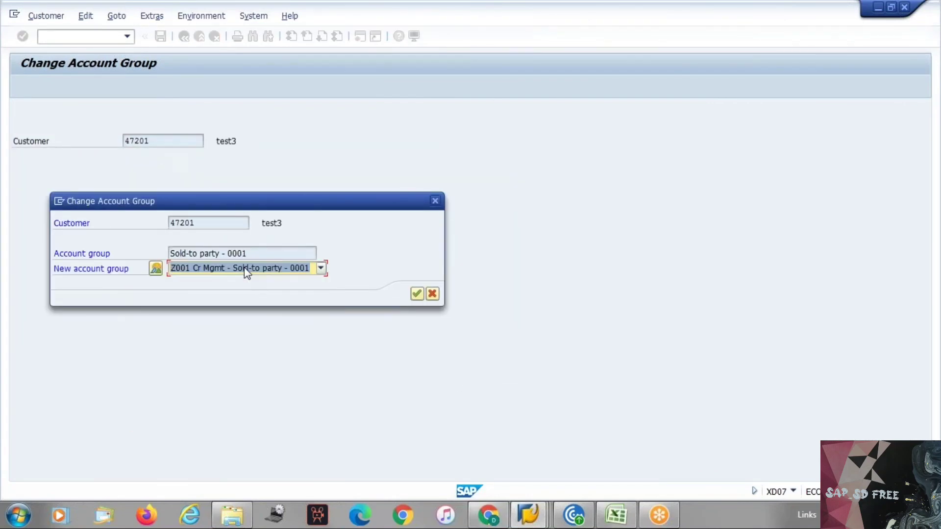
pyautogui.press('Return')
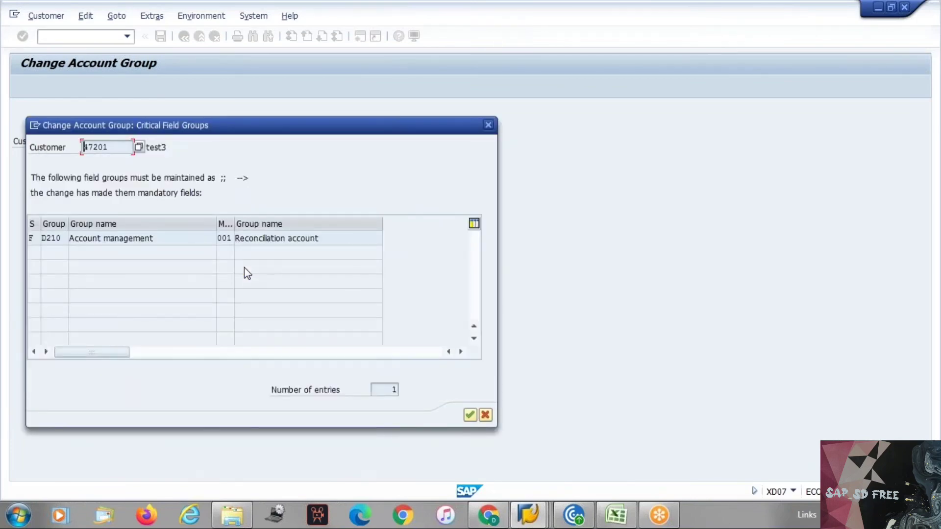
pyautogui.click(104, 238)
pyautogui.click(472, 414)
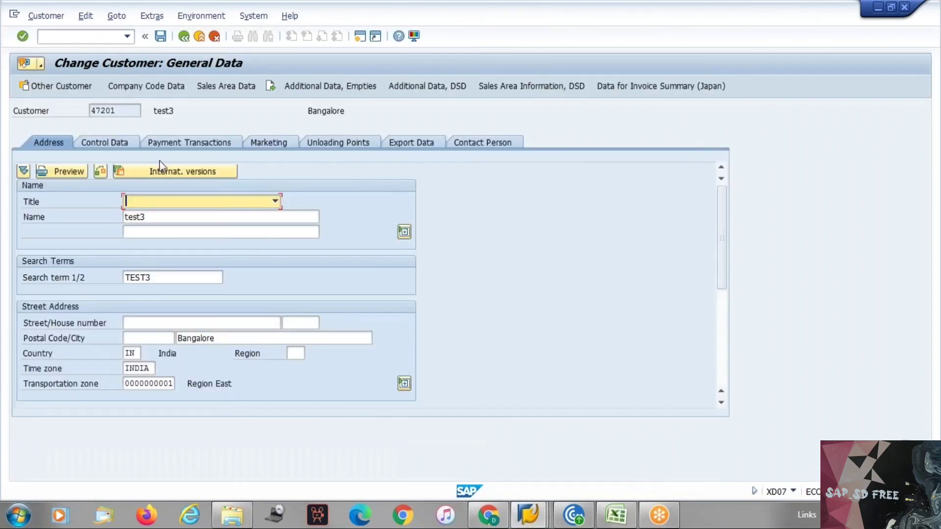
# Try saving, clear the YA partner row with number 47201, then cancel and discard the changes
pyautogui.click(161, 36)
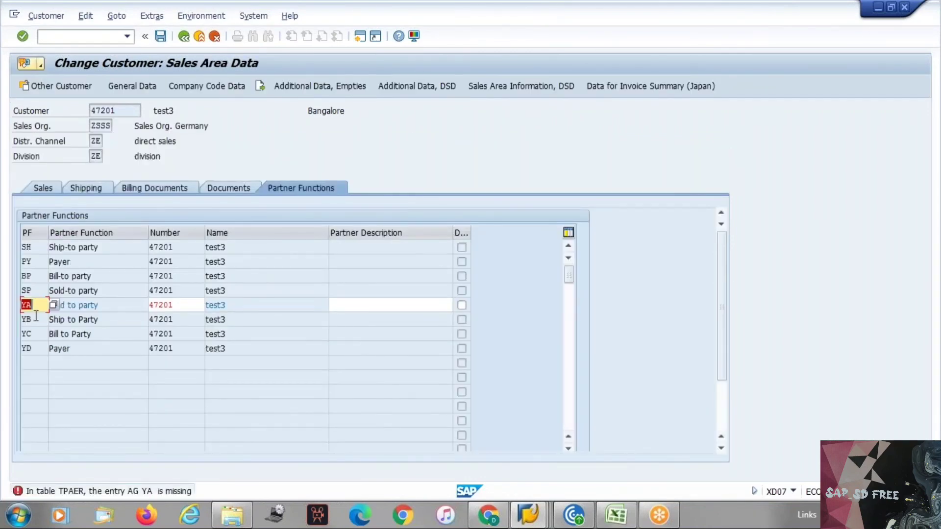
pyautogui.press('Delete')
pyautogui.press('Tab')
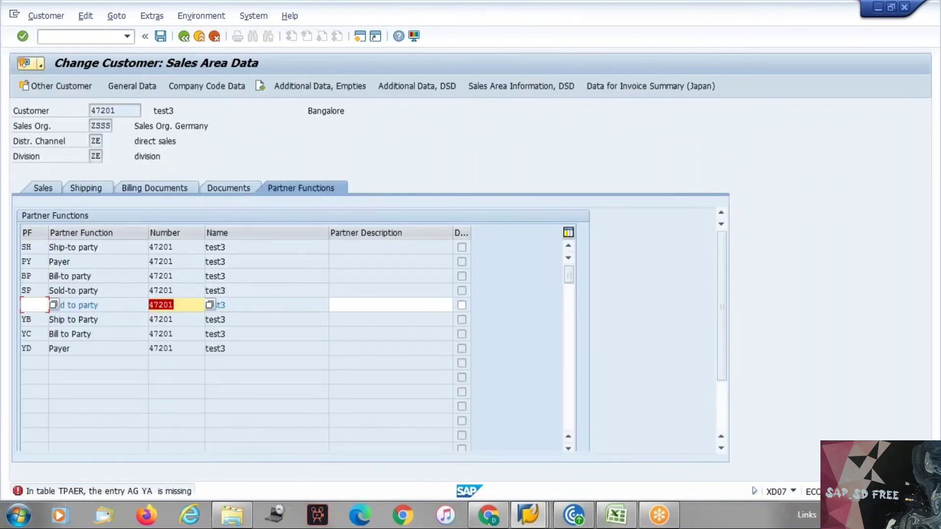
pyautogui.press('Delete')
pyautogui.press('Tab')
pyautogui.press('Return')
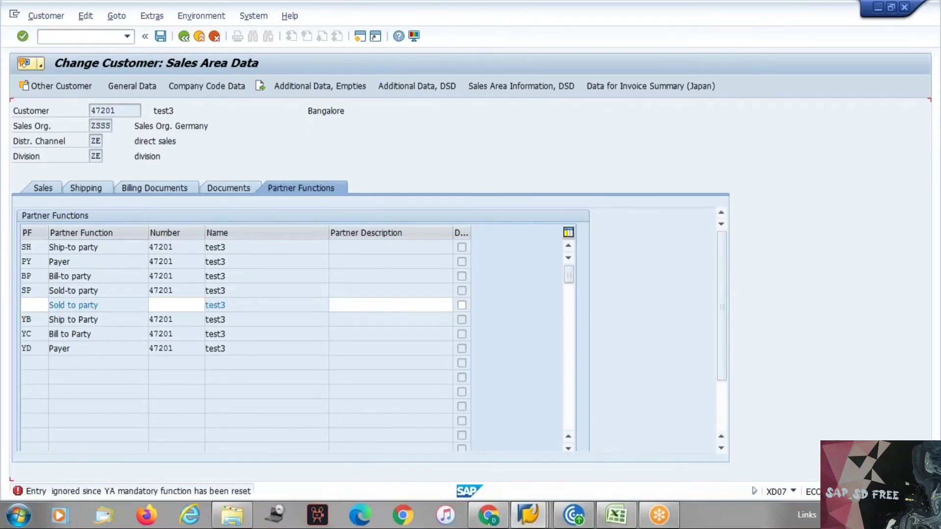
pyautogui.press('Delete')
pyautogui.press('Tab')
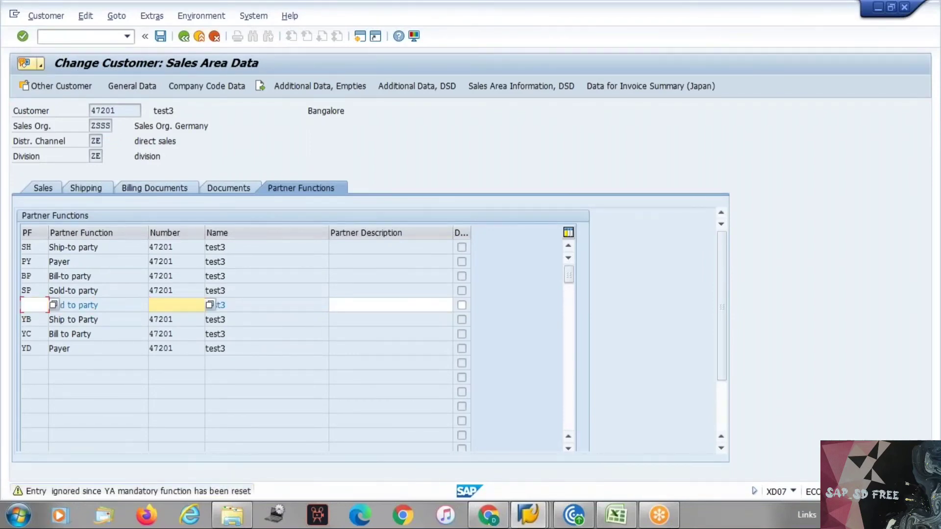
pyautogui.press('Return')
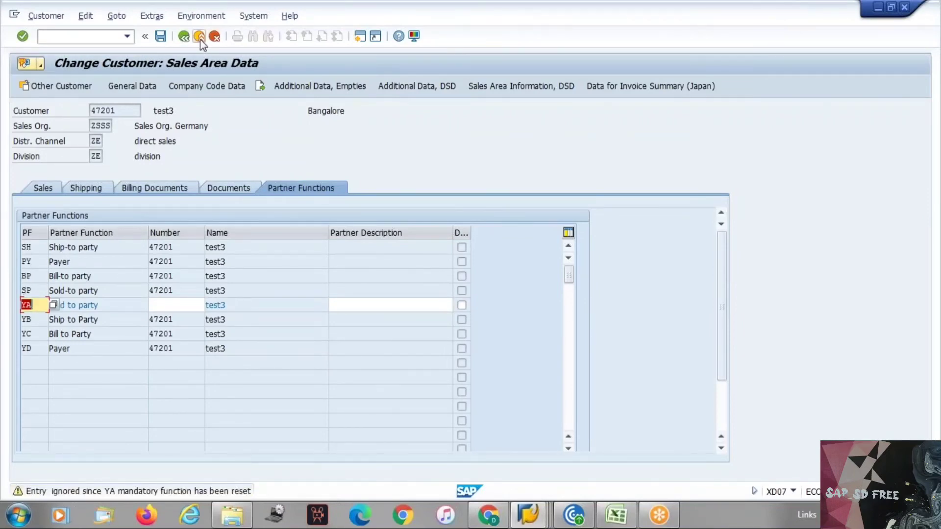
pyautogui.click(214, 37)
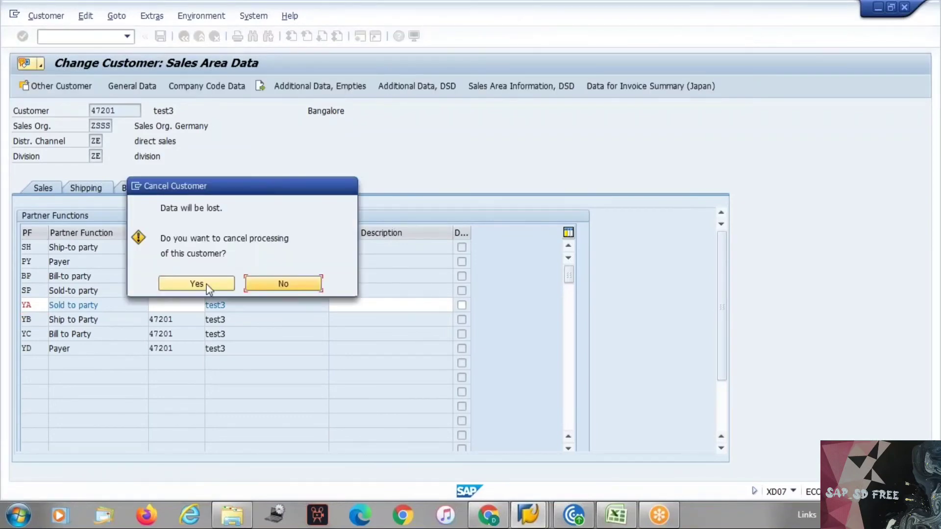
pyautogui.click(208, 288)
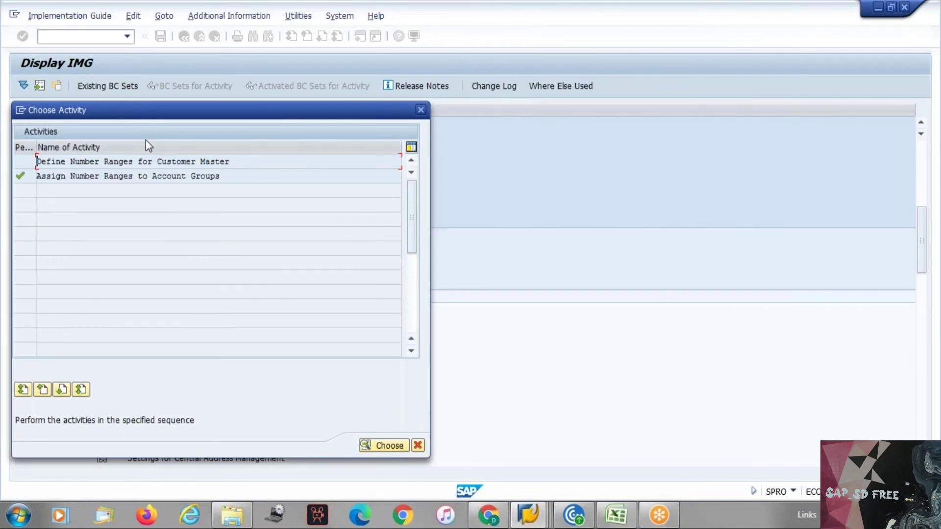
# Cycle past the Change Account Group and Customer Display windows to reach the Easy Access main menu
pyautogui.hotkey('alt', 'Tab')
pyautogui.hotkey('alt', 'Tab')
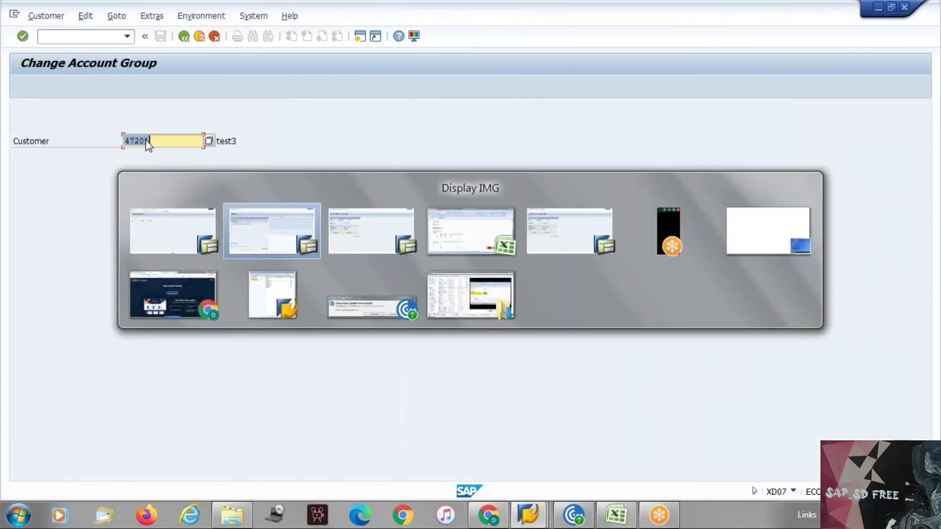
pyautogui.hotkey('alt', 'Tab')
pyautogui.press('Escape')
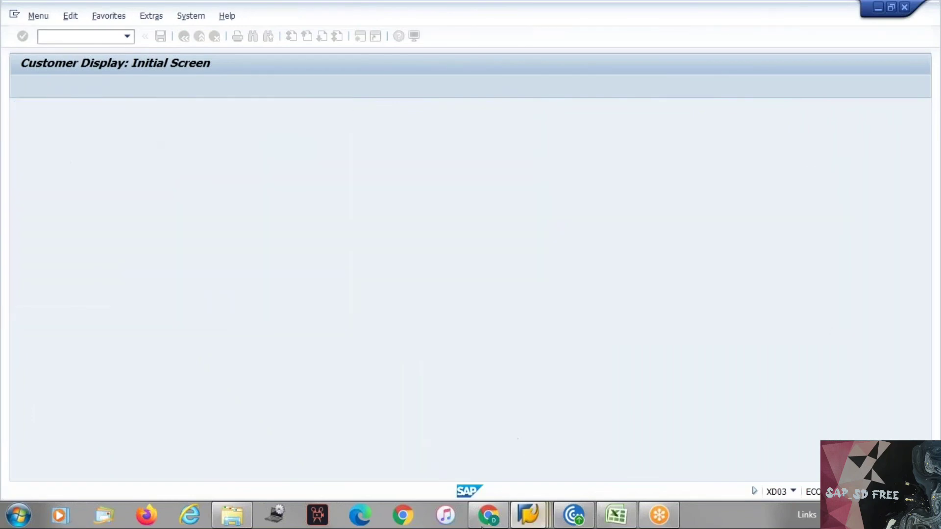
# In SAP Easy Access, expand Logistics › Sales and Distribution › Master Data
pyautogui.moveTo(545, 520)
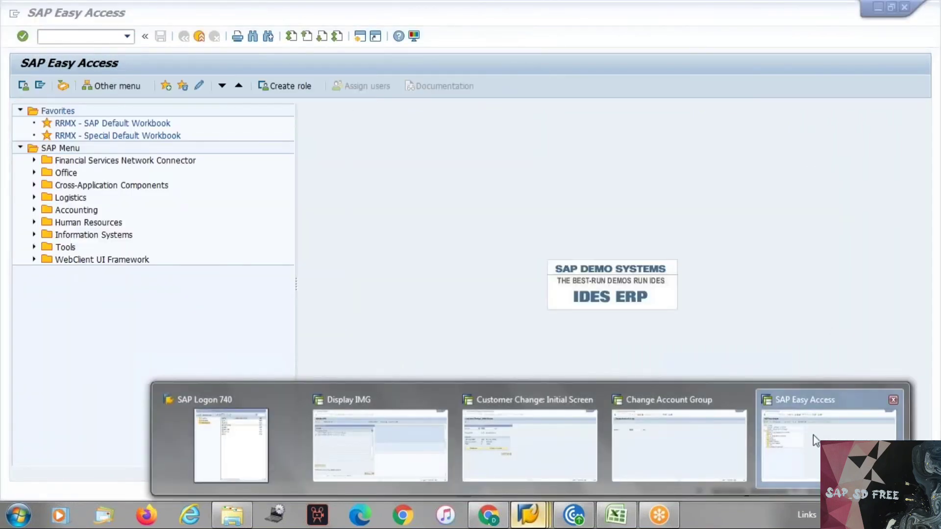
pyautogui.click(801, 432)
pyautogui.click(69, 201)
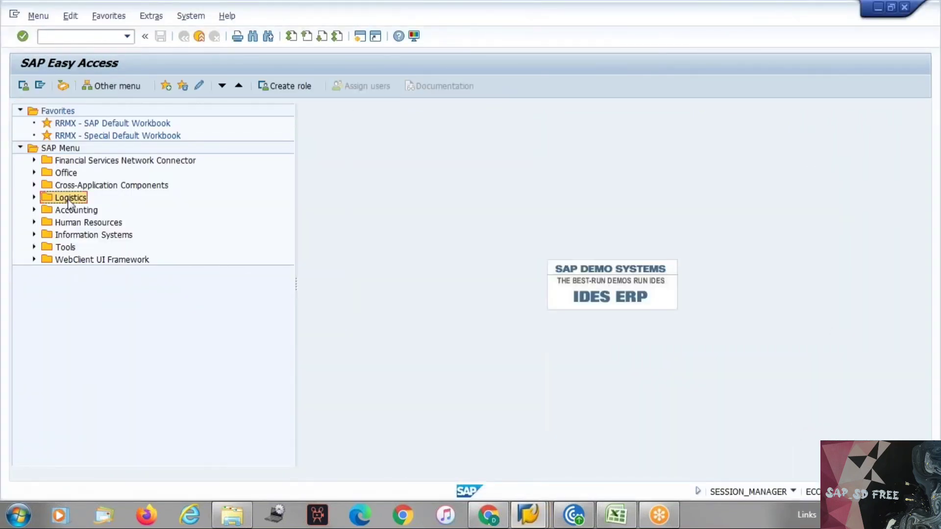
pyautogui.press('Right')
pyautogui.press('Down')
pyautogui.press('Down')
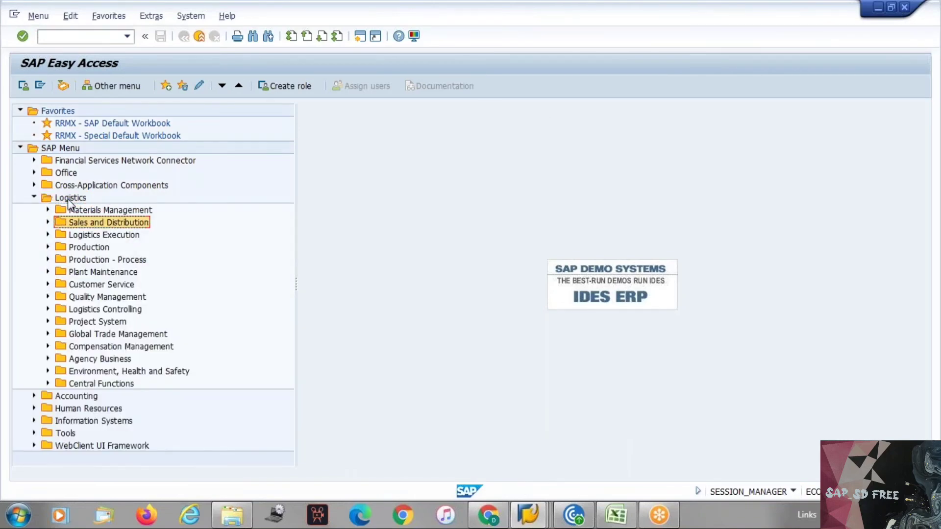
pyautogui.press('Right')
pyautogui.press('Down')
pyautogui.press('Right')
# Expand Business Partner › Customer down to XD07 - Change Account Group, then return to Display IMG
pyautogui.press('Down')
pyautogui.press('Down')
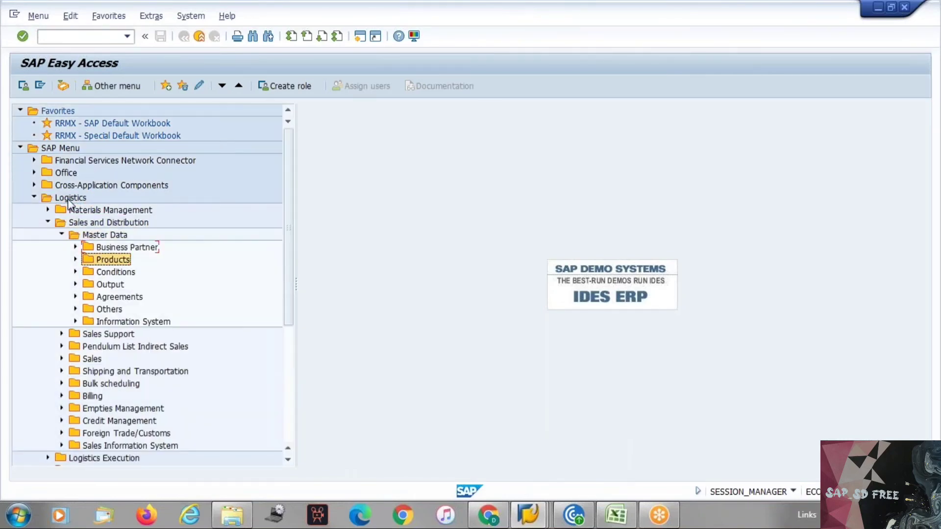
pyautogui.press('Down')
pyautogui.press('Right')
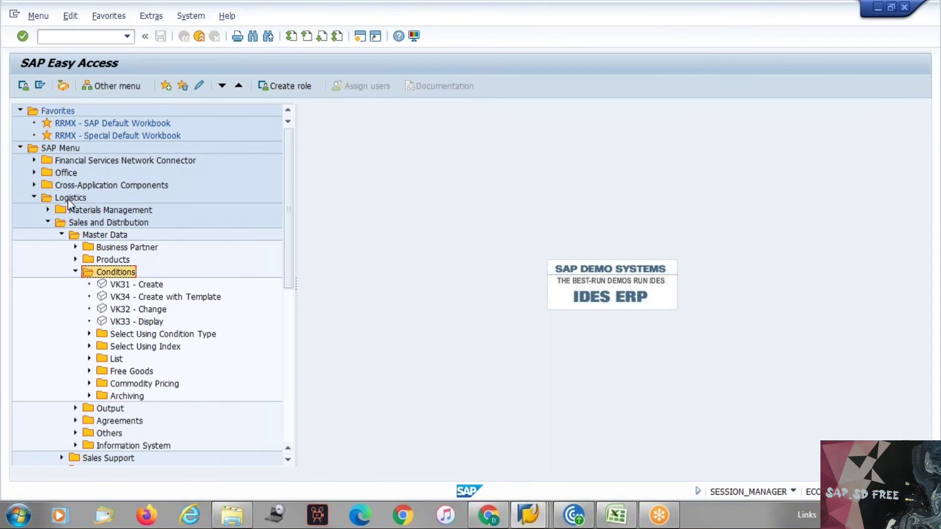
pyautogui.press('Left')
pyautogui.press('Up')
pyautogui.press('Up')
pyautogui.press('Right')
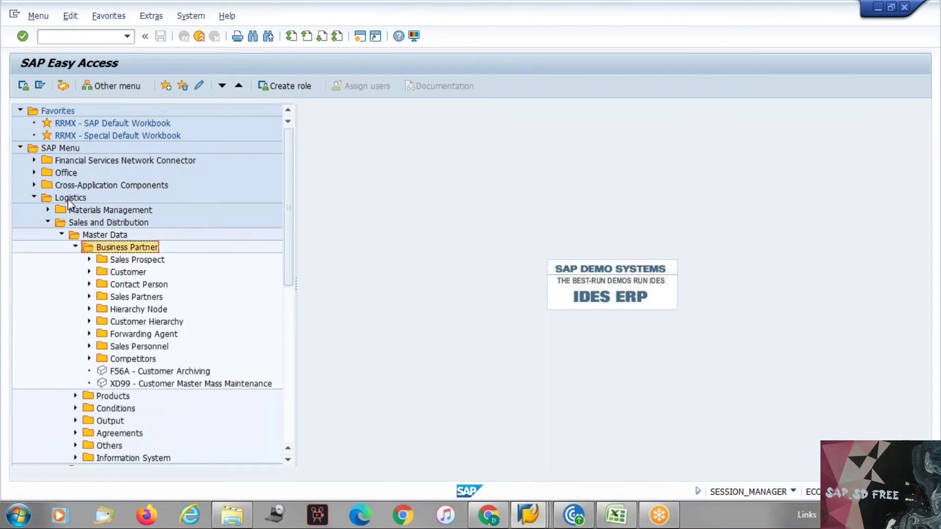
pyautogui.press('Down')
pyautogui.press('Down')
pyautogui.press('Right')
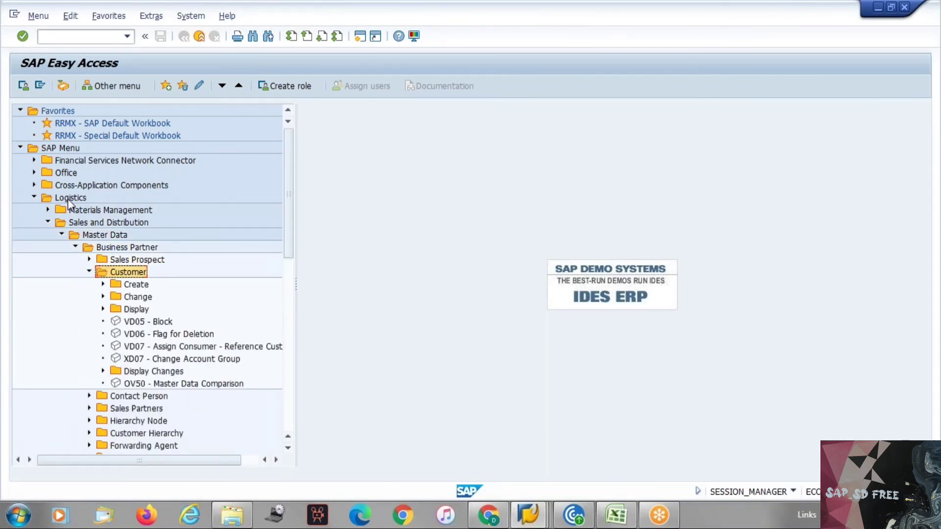
pyautogui.press('Down')
pyautogui.press('Down')
pyautogui.press('Down')
pyautogui.press('Down')
pyautogui.press('Down')
pyautogui.press('Down')
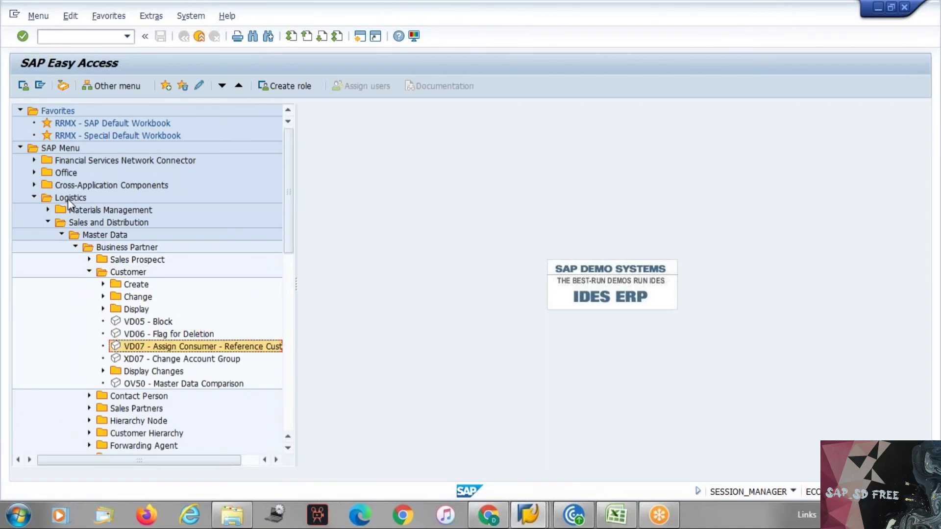
pyautogui.press('Down')
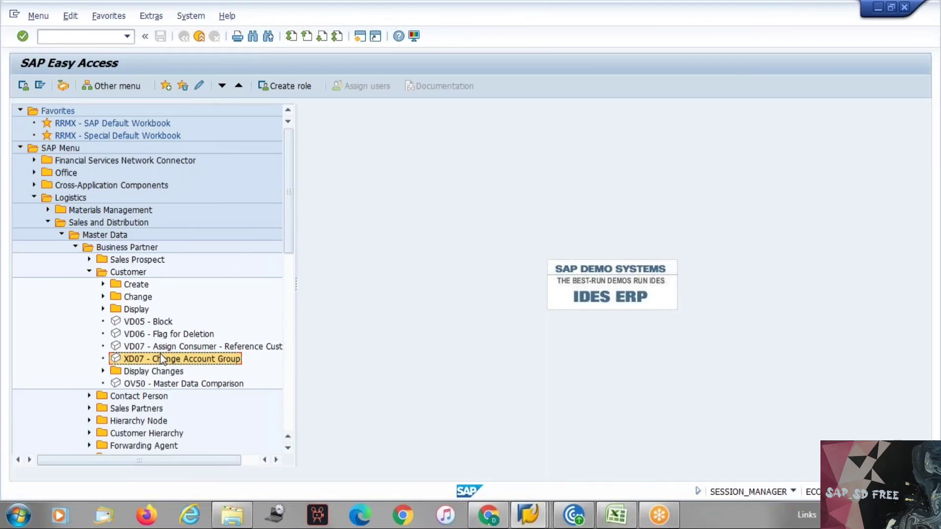
pyautogui.hotkey('alt', 'Tab')
pyautogui.hotkey('alt', 'Tab')
pyautogui.hotkey('alt', 'Tab')
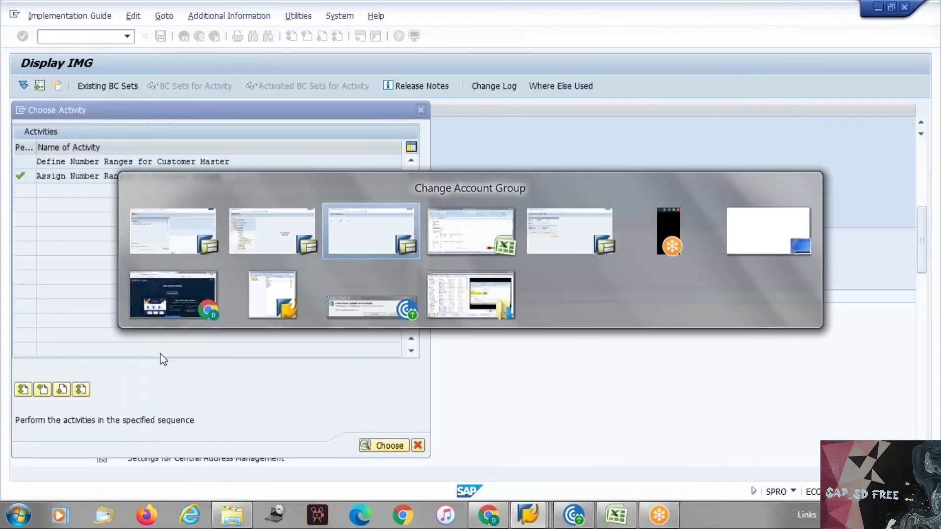
pyautogui.hotkey('alt', 'Tab')
# Enter XD07 in H14 and 'Change Account group' in H13, then autofit column G
pyautogui.click(396, 292)
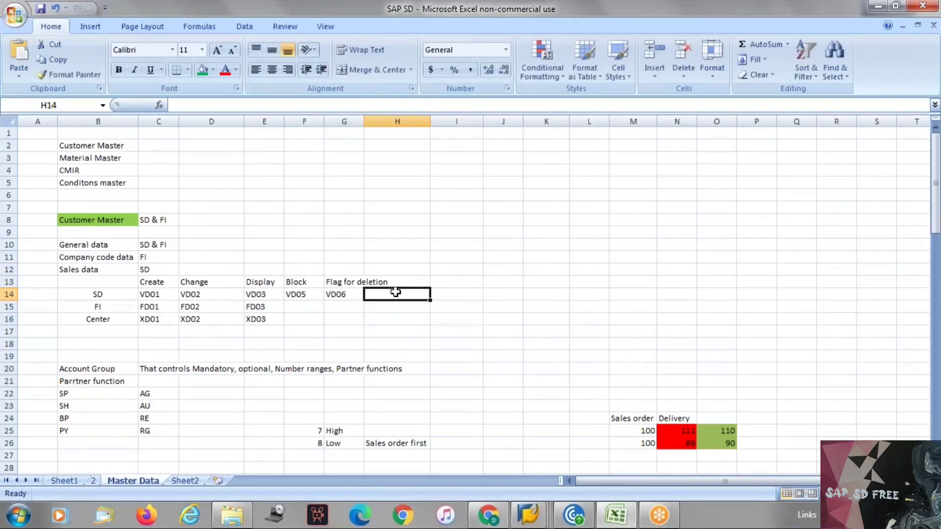
pyautogui.write('XD07')
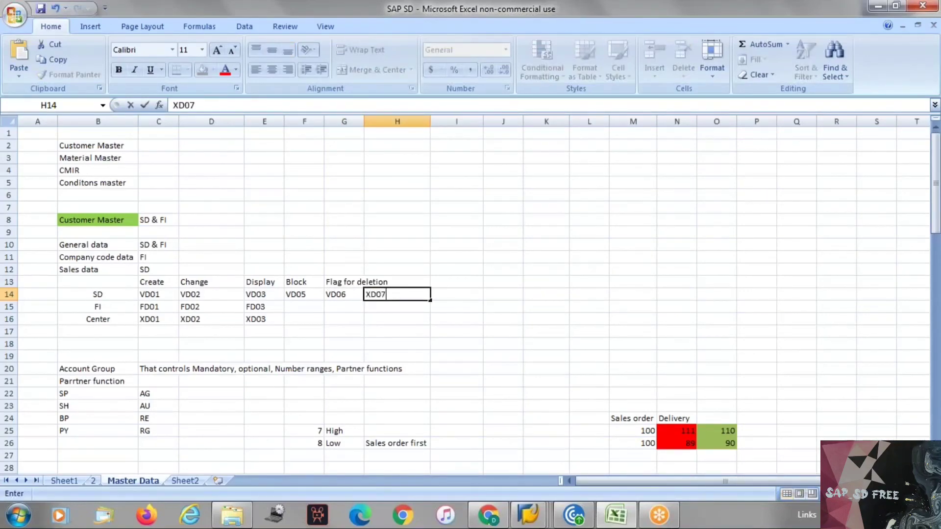
pyautogui.click(397, 279)
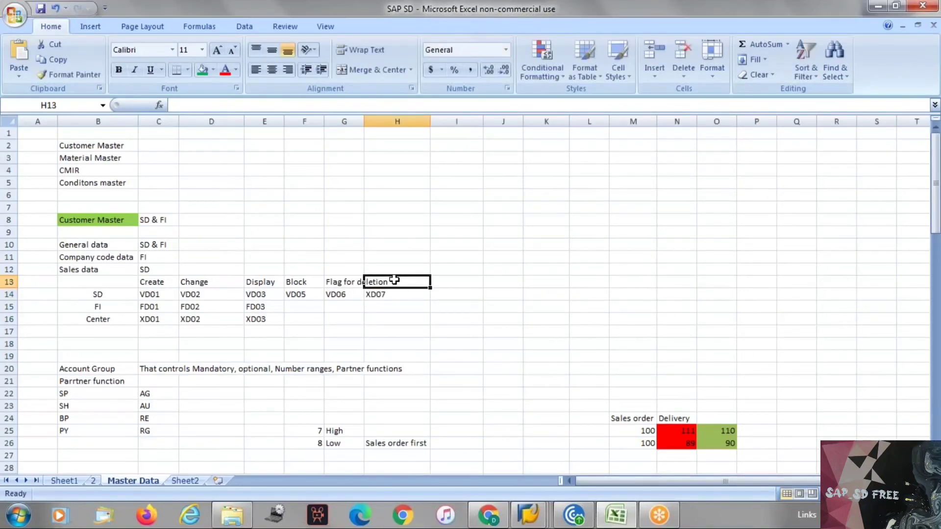
pyautogui.write('Change')
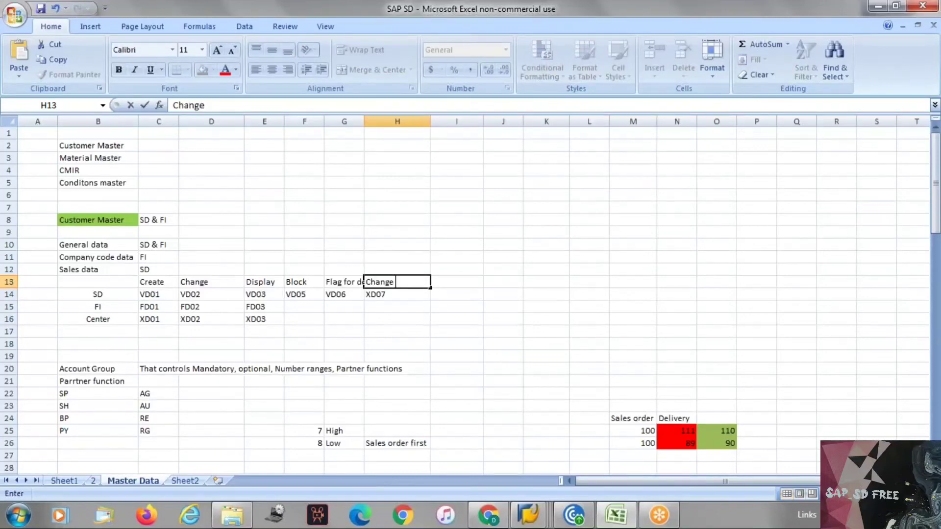
pyautogui.write(' Account group')
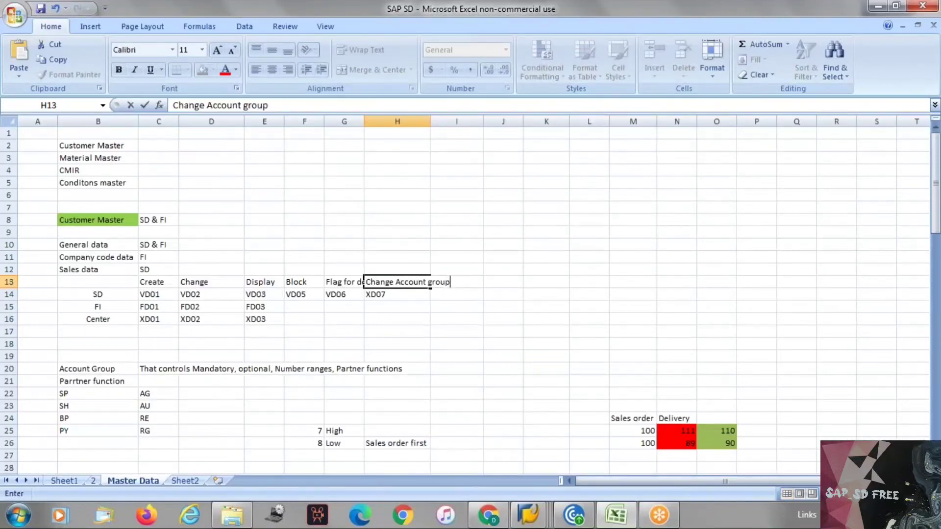
pyautogui.click(399, 309)
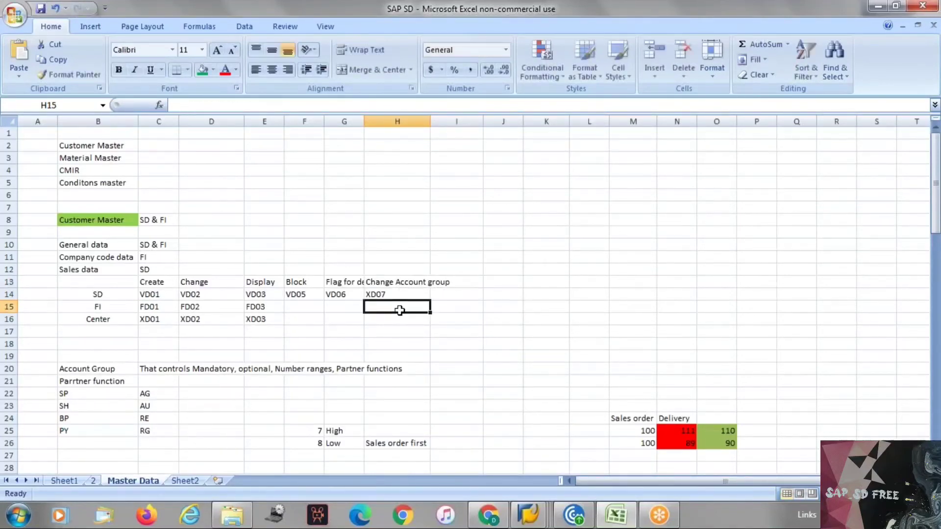
pyautogui.doubleClick(364, 121)
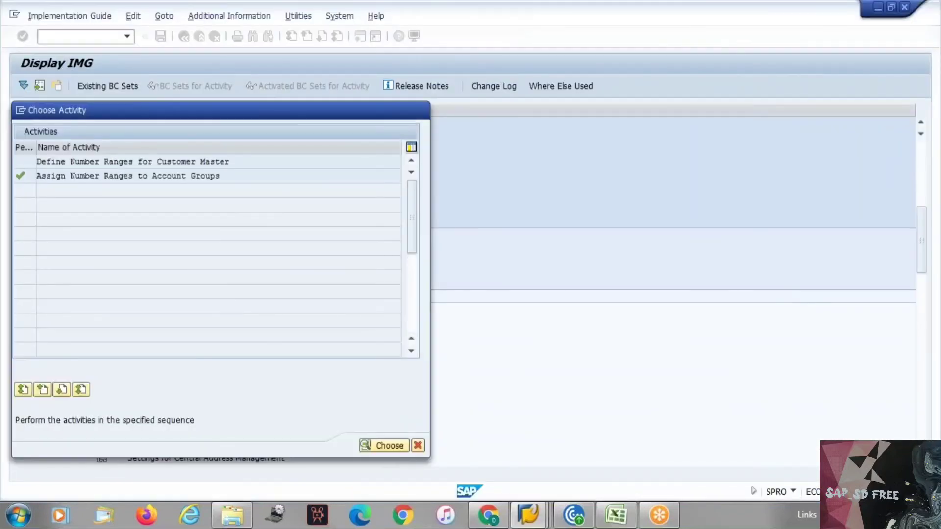
# Close the Choose Activity dialog and open the test customer in XD02 change mode
pyautogui.press('F12')
pyautogui.click(97, 36)
pyautogui.write('/nxd')
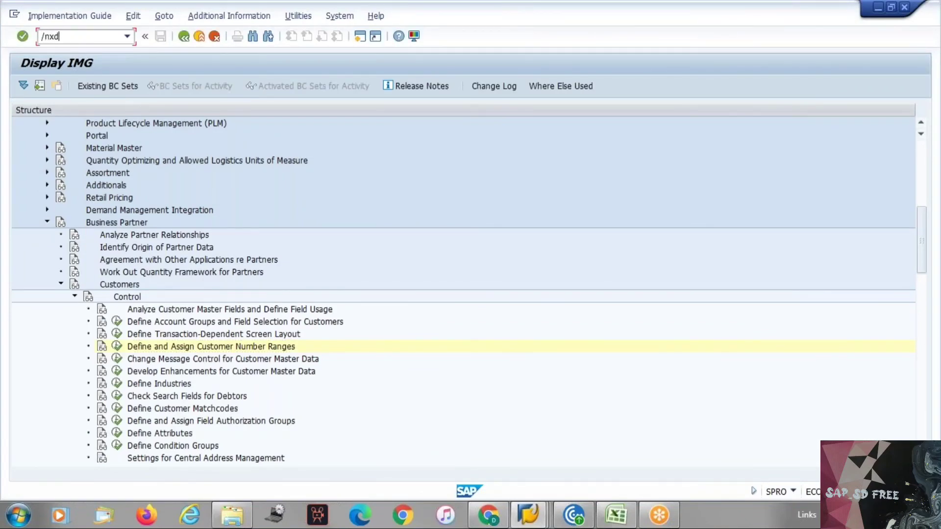
pyautogui.write('02')
pyautogui.press('Return')
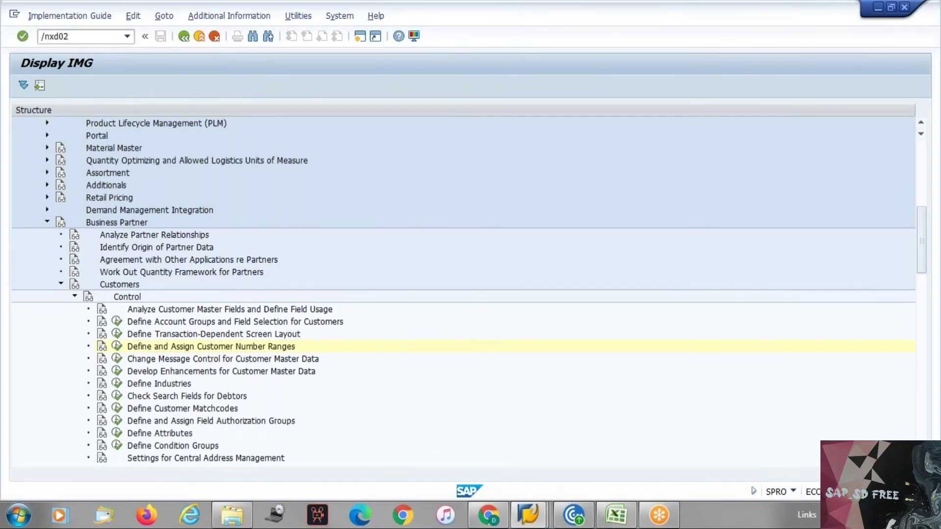
pyautogui.press('Return')
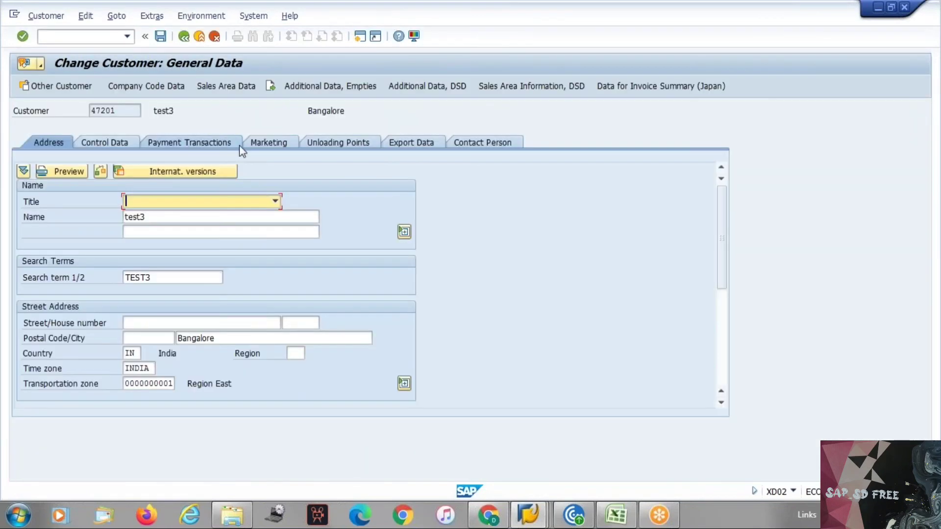
# Open the customer's sales area data and bring up help for the Sales Group field
pyautogui.click(229, 88)
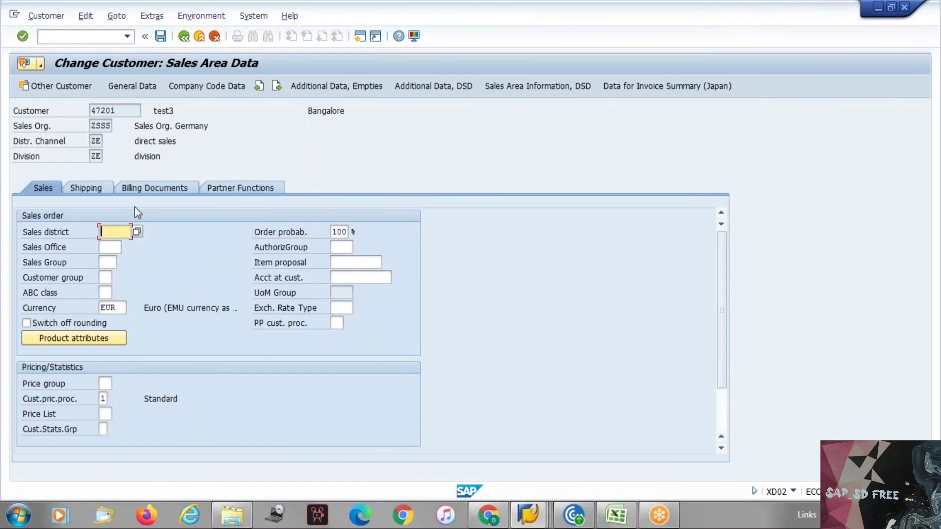
pyautogui.click(96, 186)
pyautogui.click(43, 189)
pyautogui.click(108, 262)
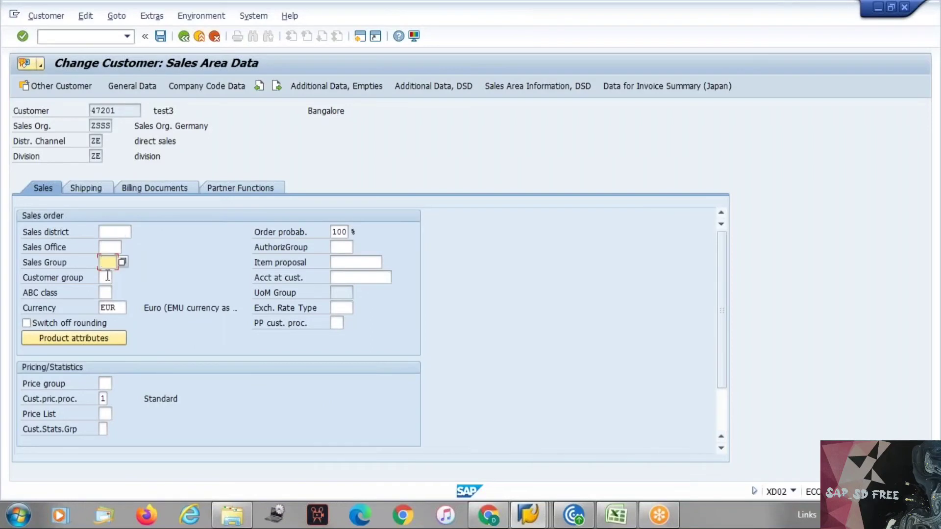
pyautogui.click(106, 277)
pyautogui.click(109, 263)
pyautogui.press('F4')
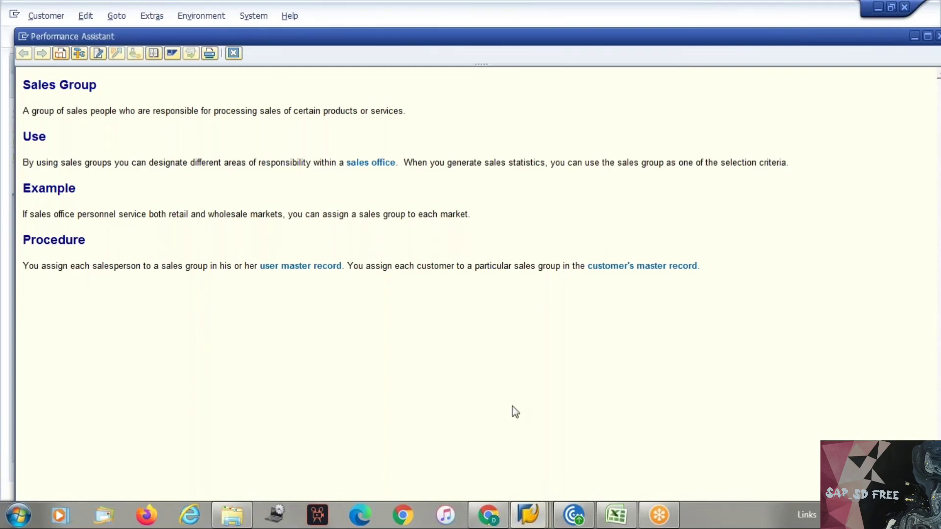
# Trace Sales Group to table KNVV, field VKGRP, copying both names, and open a second session
pyautogui.click(80, 55)
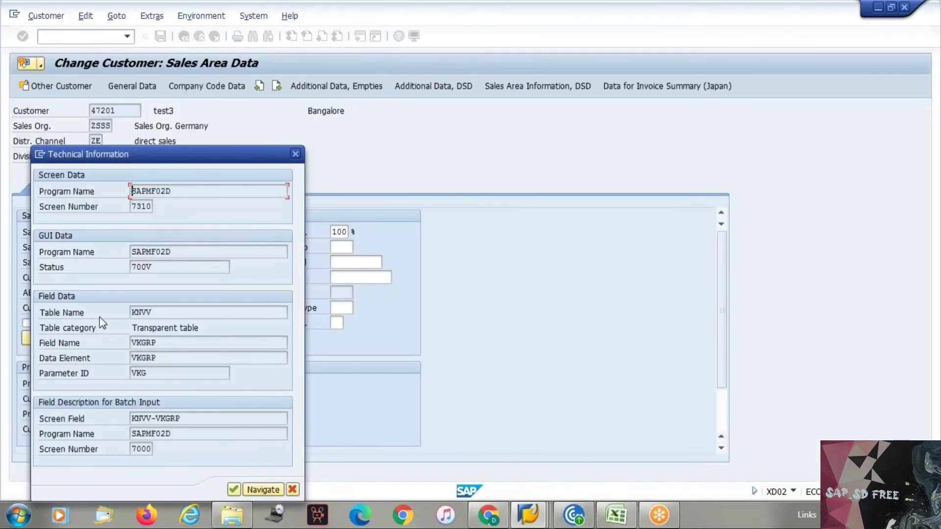
pyautogui.moveTo(165, 313); pyautogui.dragTo(130, 312)
pyautogui.hotkey('ctrl', 'c')
pyautogui.click(132, 313)
pyautogui.moveTo(163, 345); pyautogui.dragTo(131, 343)
pyautogui.click(130, 343)
pyautogui.click(40, 155)
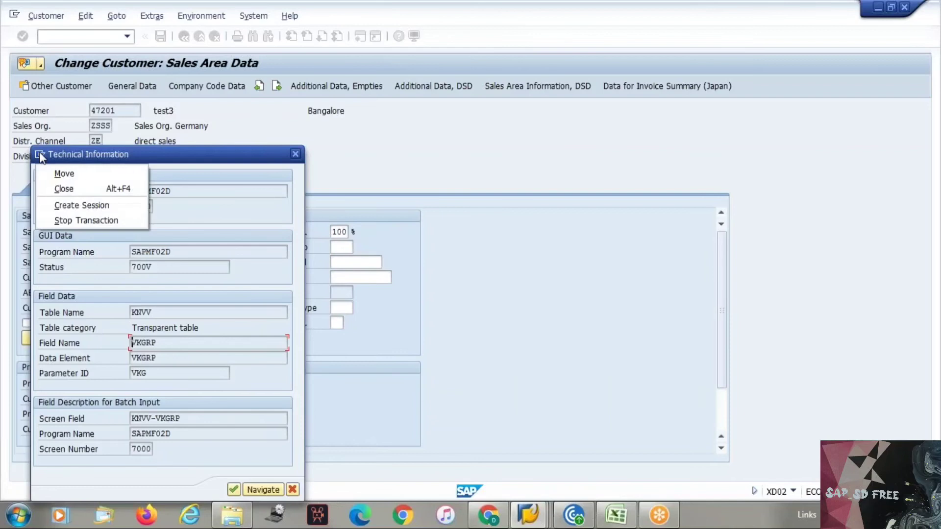
pyautogui.click(71, 207)
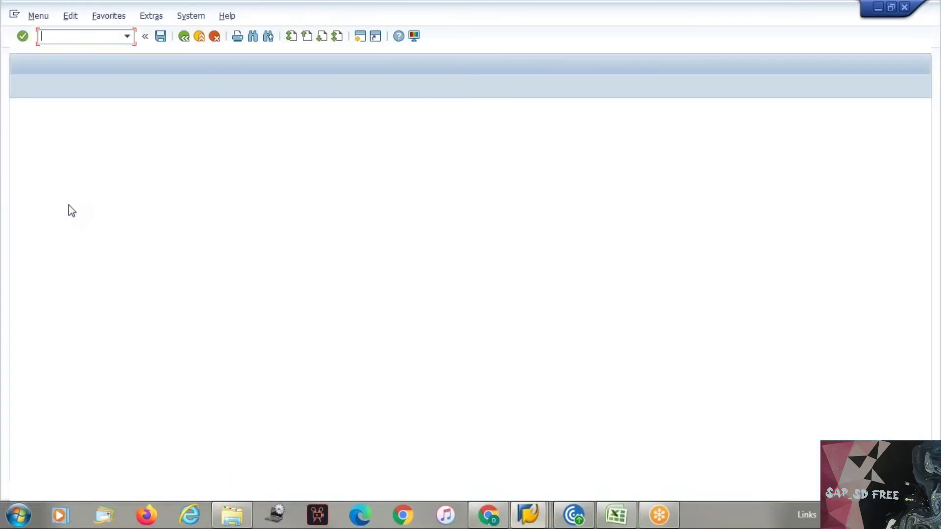
# Open table KNVV in SE16N and search its field list for VKGRP
pyautogui.write('se16n')
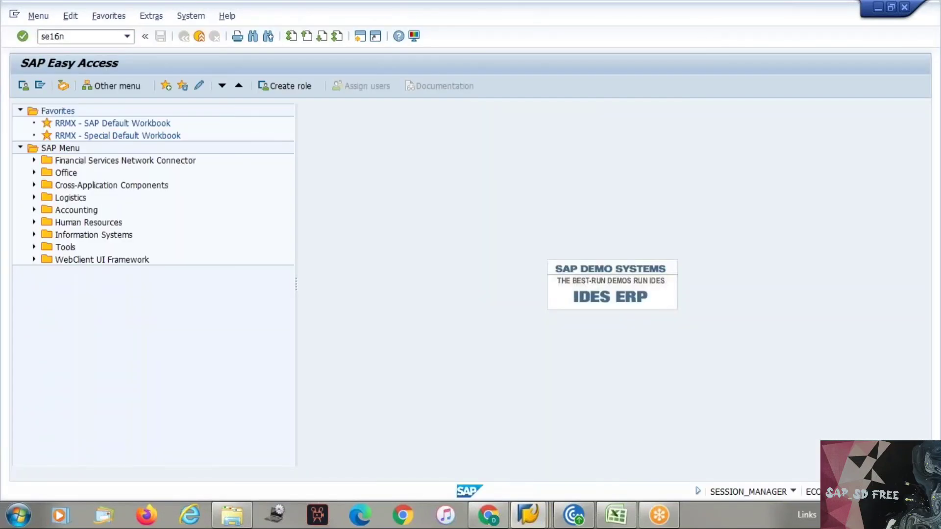
pyautogui.press('Return')
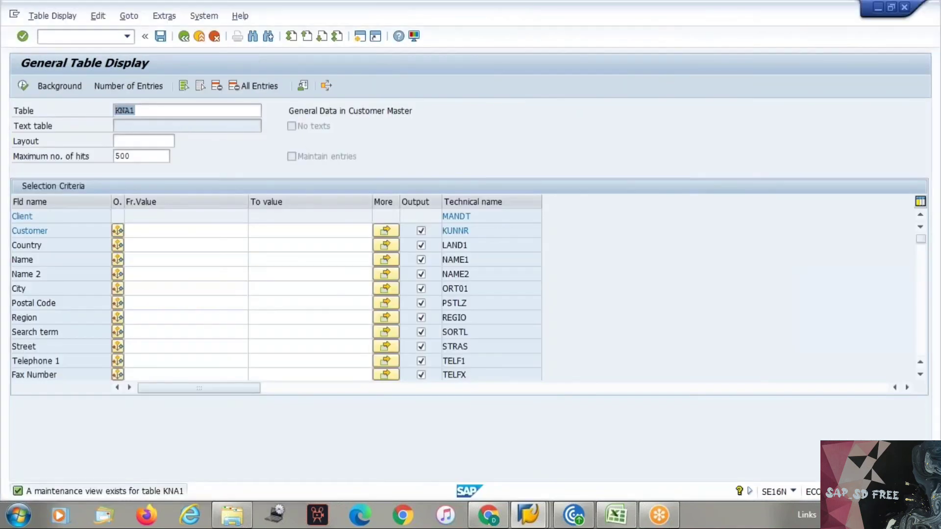
pyautogui.hotkey('ctrl', 'v')
pyautogui.press('Return')
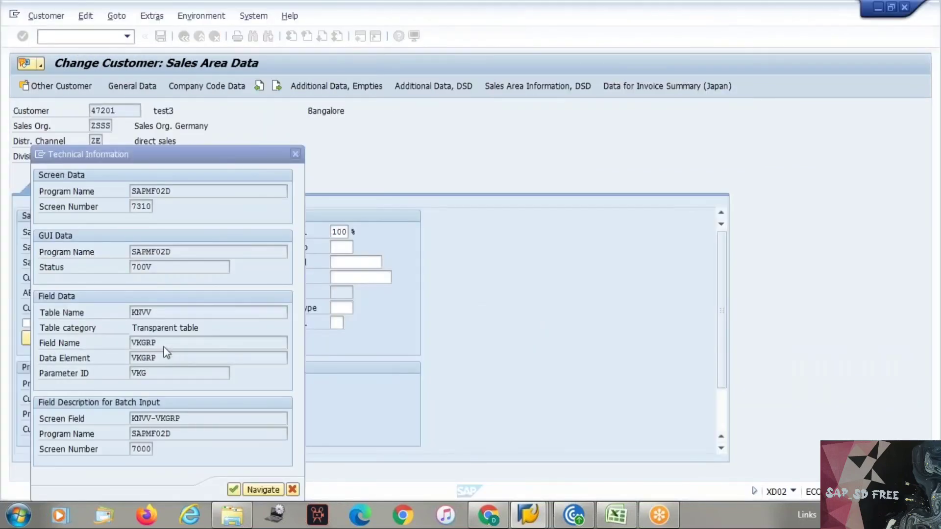
pyautogui.moveTo(159, 342); pyautogui.dragTo(123, 341)
pyautogui.hotkey('ctrl', 'c')
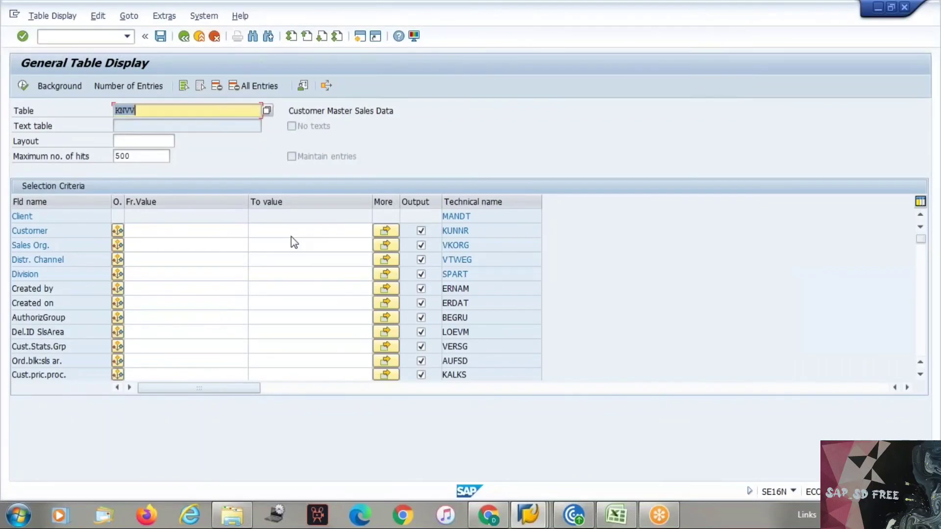
pyautogui.hotkey('ctrl', 'f')
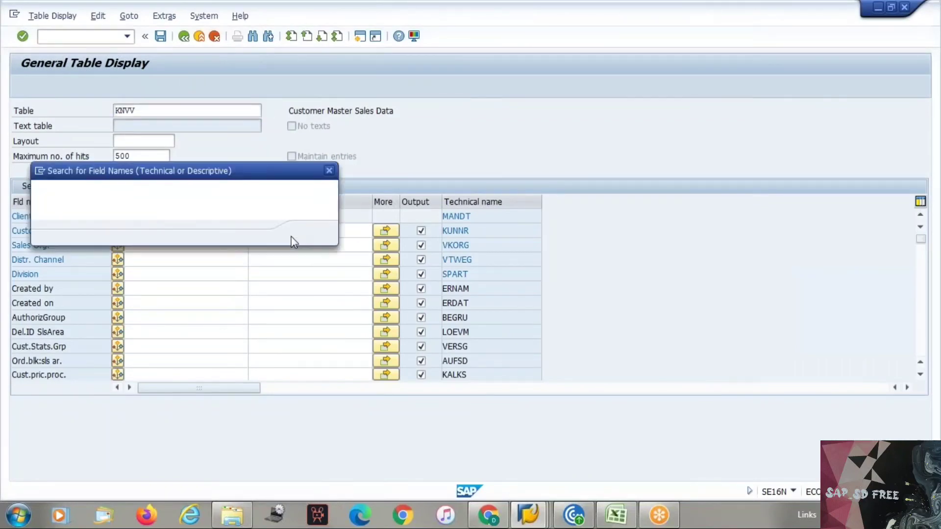
pyautogui.hotkey('ctrl', 'v')
pyautogui.click(311, 232)
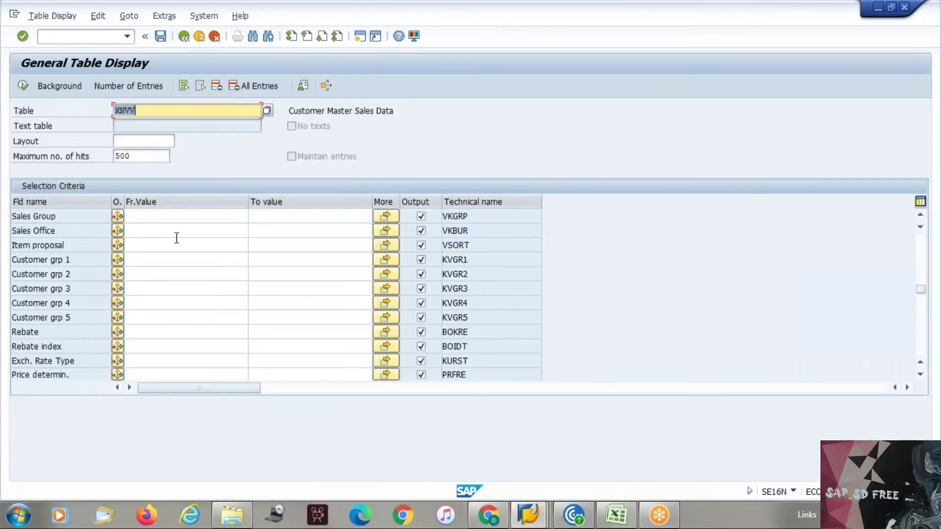
# Mark the Sales Group (VKGRP) row, then close the technical information and help windows
pyautogui.click(57, 216)
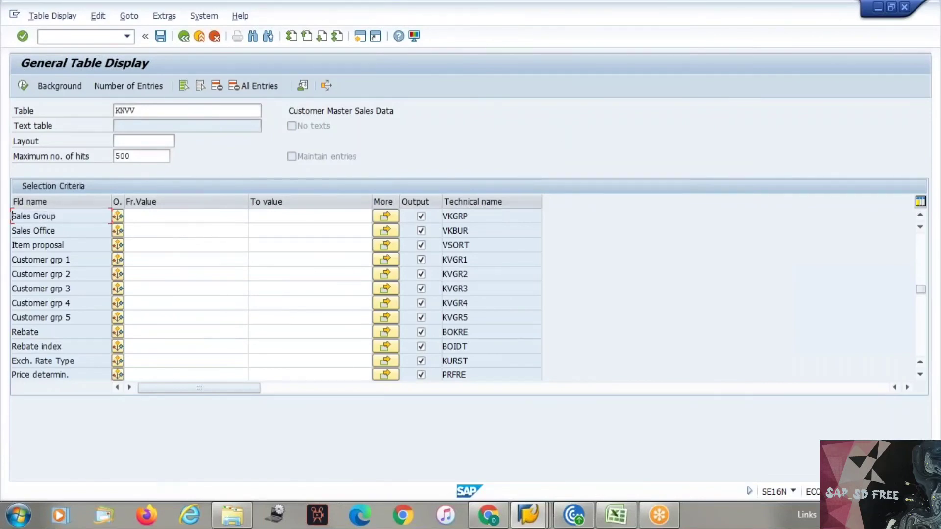
pyautogui.click(453, 218)
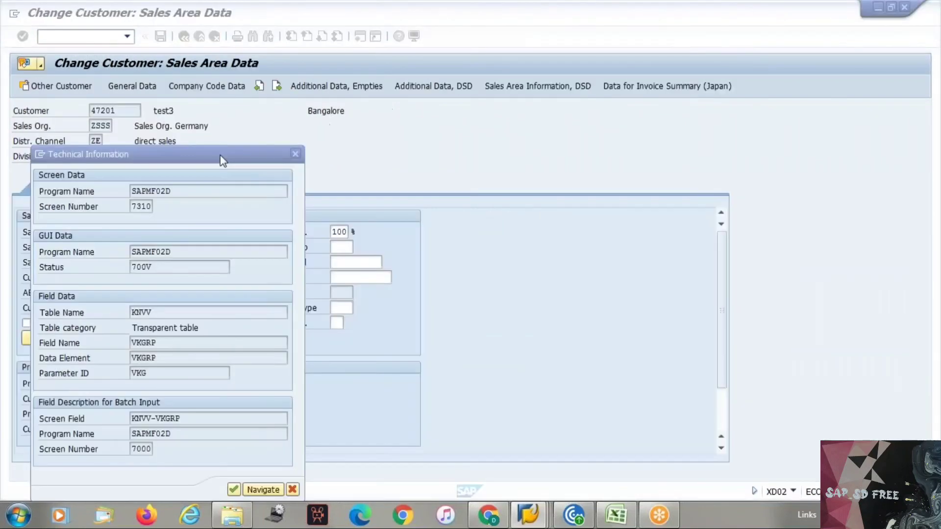
pyautogui.click(295, 155)
pyautogui.click(233, 53)
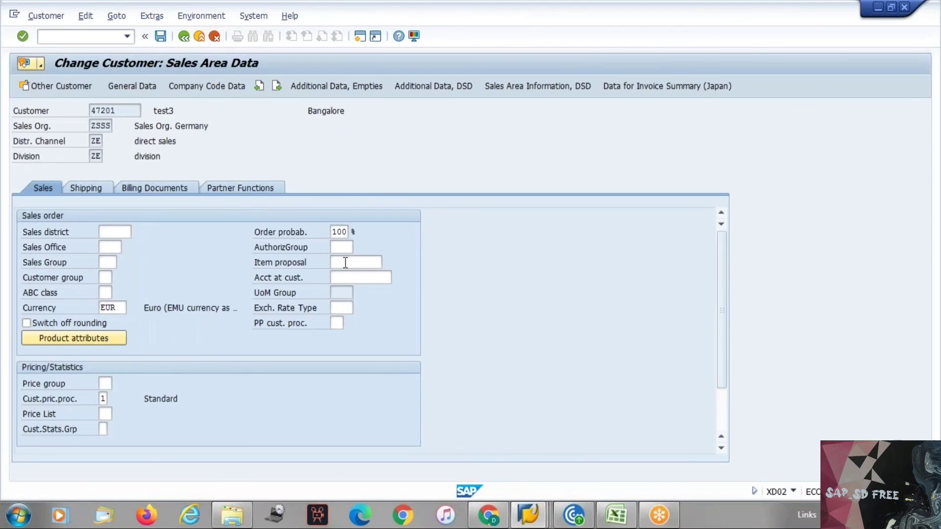
# Show the customer's shipping data and call F1 help on Delivering Plant
pyautogui.click(102, 191)
pyautogui.click(136, 265)
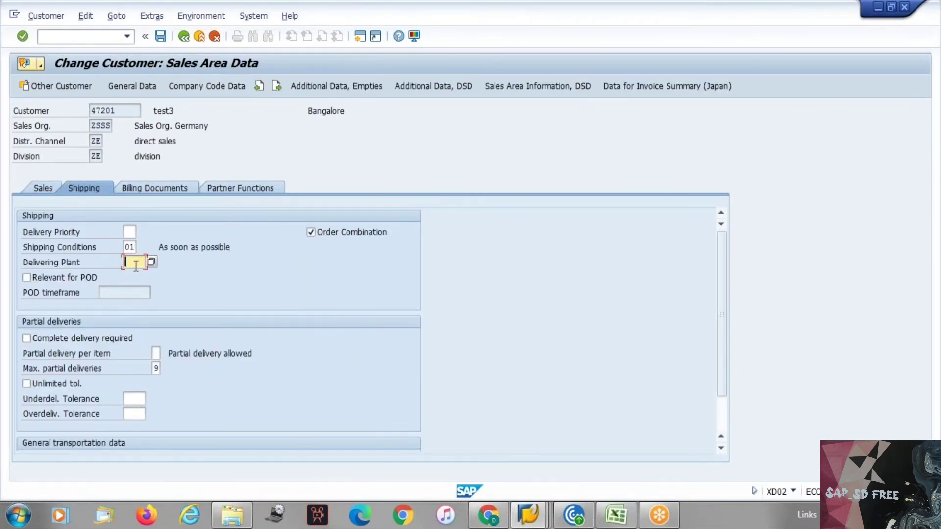
pyautogui.press('F1')
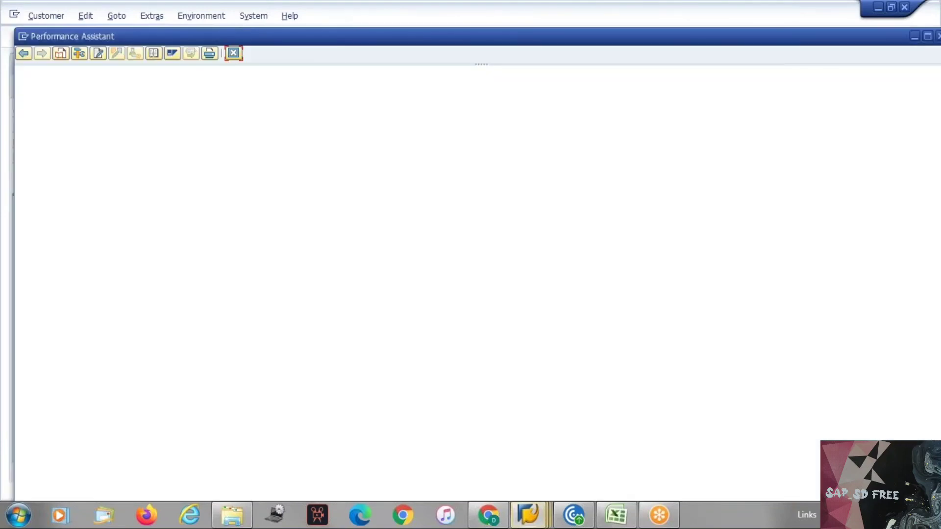
# Trace Delivering Plant to table KNVV, field VWERK, copying both names, and close technical information
pyautogui.click(79, 53)
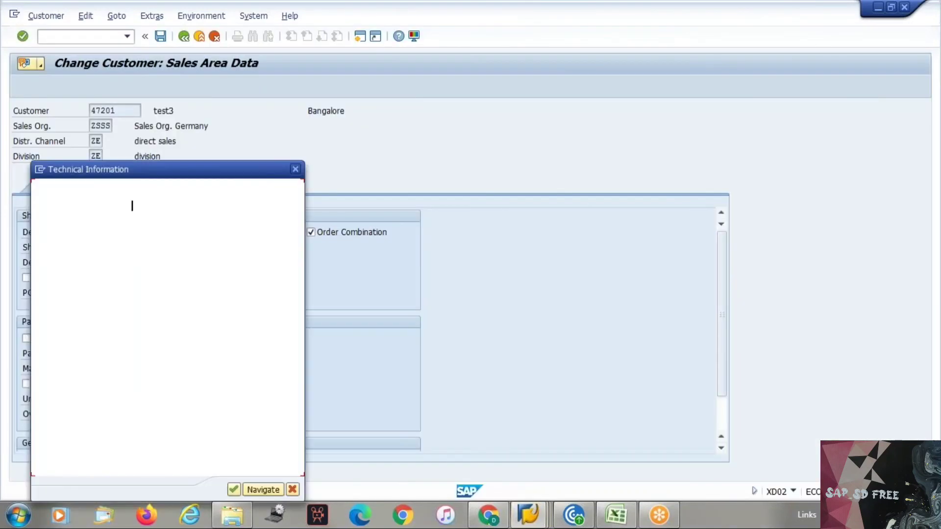
pyautogui.moveTo(165, 330); pyautogui.dragTo(125, 328)
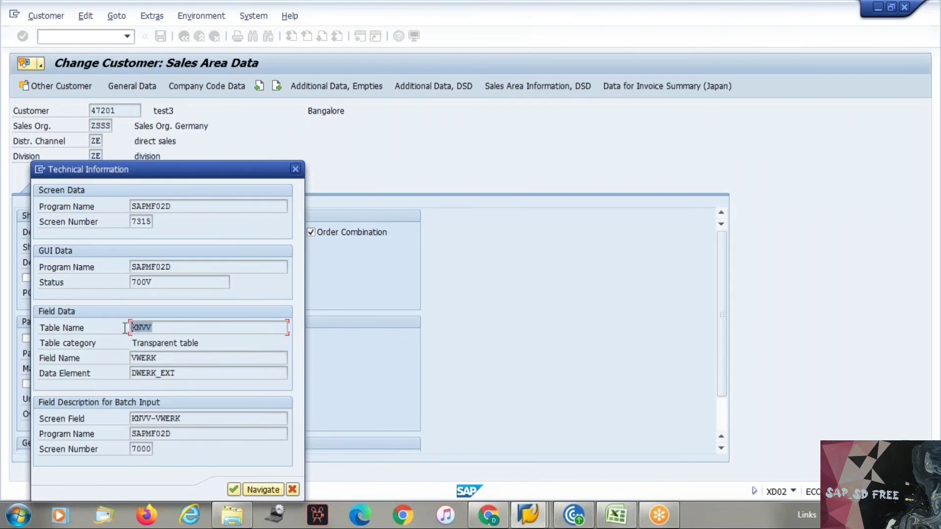
pyautogui.hotkey('ctrl', 'c')
pyautogui.moveTo(159, 359); pyautogui.dragTo(119, 350)
pyautogui.hotkey('ctrl', 'c')
pyautogui.moveTo(202, 344); pyautogui.dragTo(114, 349)
pyautogui.hotkey('ctrl', 'c')
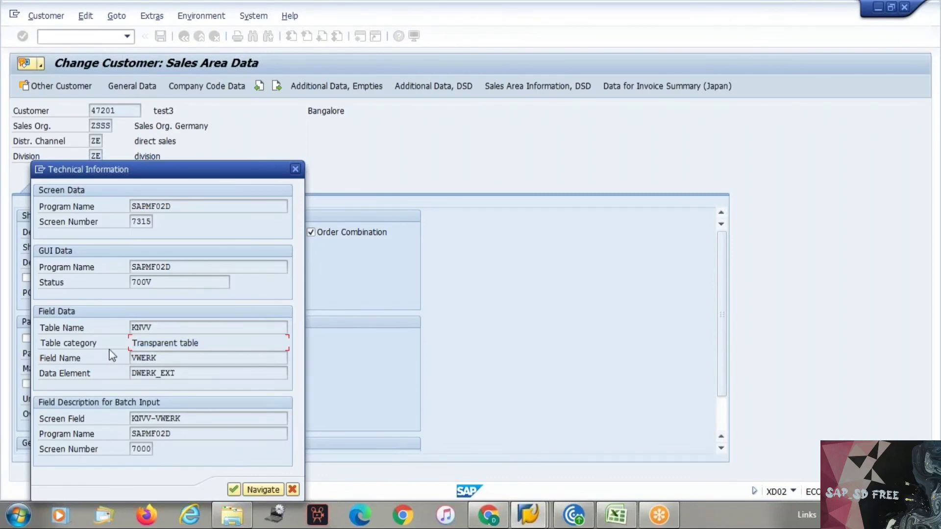
pyautogui.moveTo(163, 327); pyautogui.dragTo(115, 327)
pyautogui.hotkey('ctrl', 'c')
pyautogui.hotkey('ctrl', 'c')
pyautogui.moveTo(161, 358); pyautogui.dragTo(123, 357)
pyautogui.hotkey('ctrl', 'c')
pyautogui.click(295, 169)
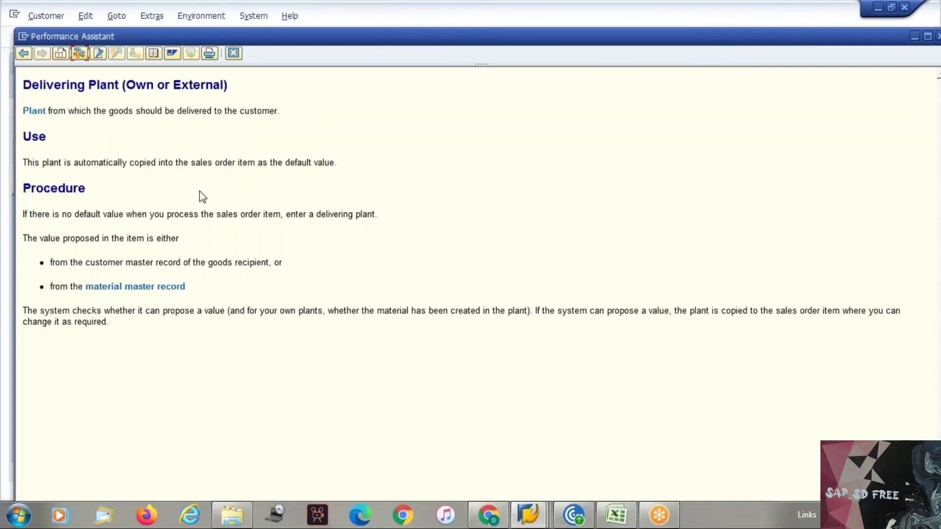
# Close the Performance Assistant to return to the customer's shipping data
pyautogui.click(233, 54)
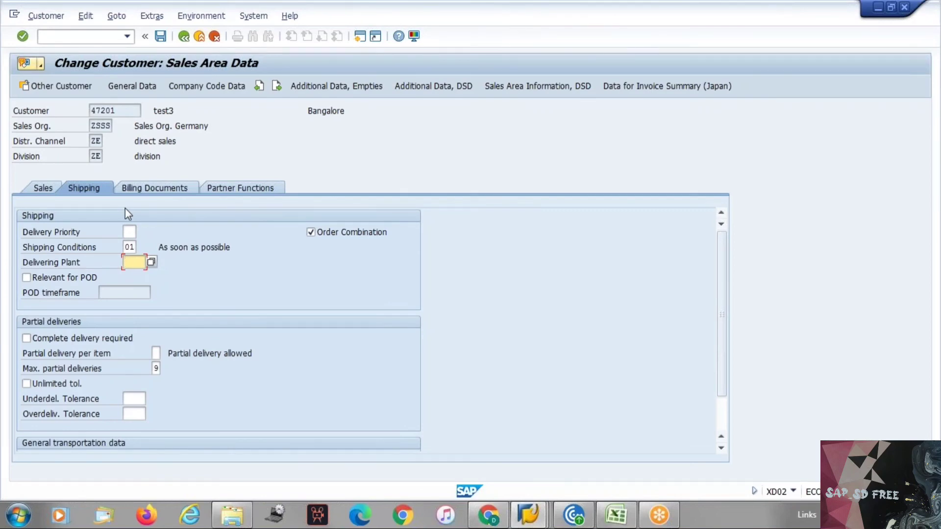
# Check the empty Incoterms and payment terms on the billing data, then view the partner functions
pyautogui.click(142, 187)
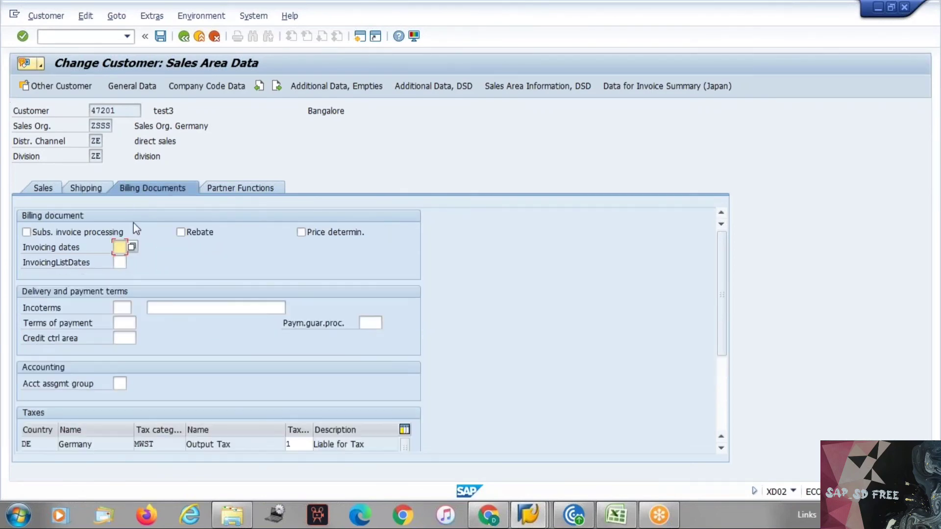
pyautogui.click(27, 323)
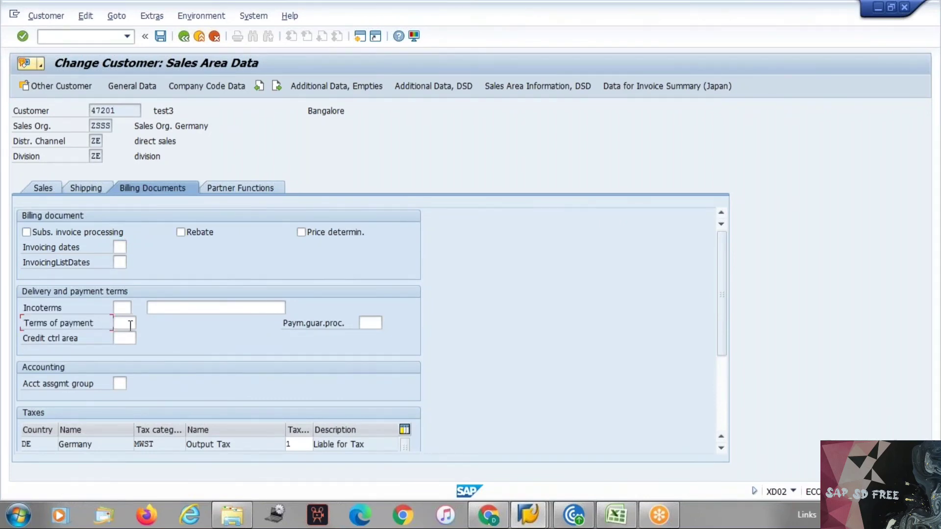
pyautogui.click(122, 308)
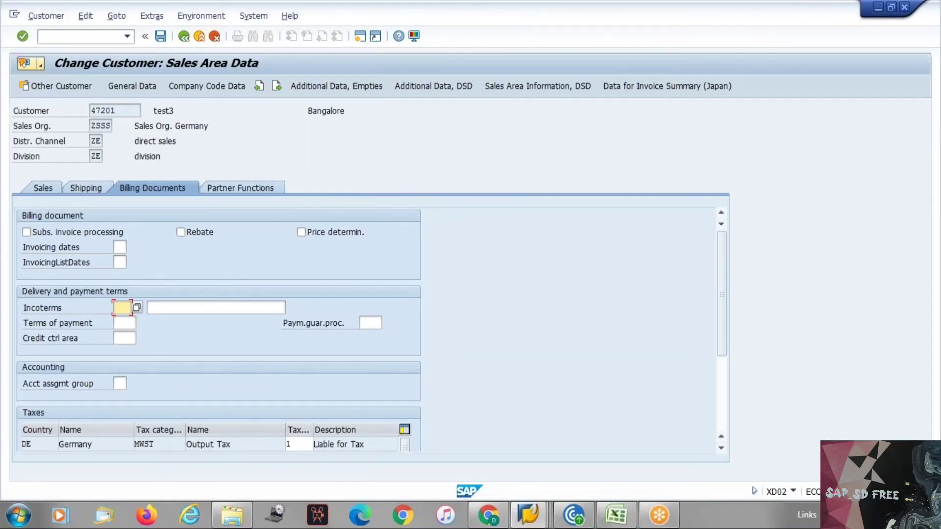
pyautogui.click(244, 188)
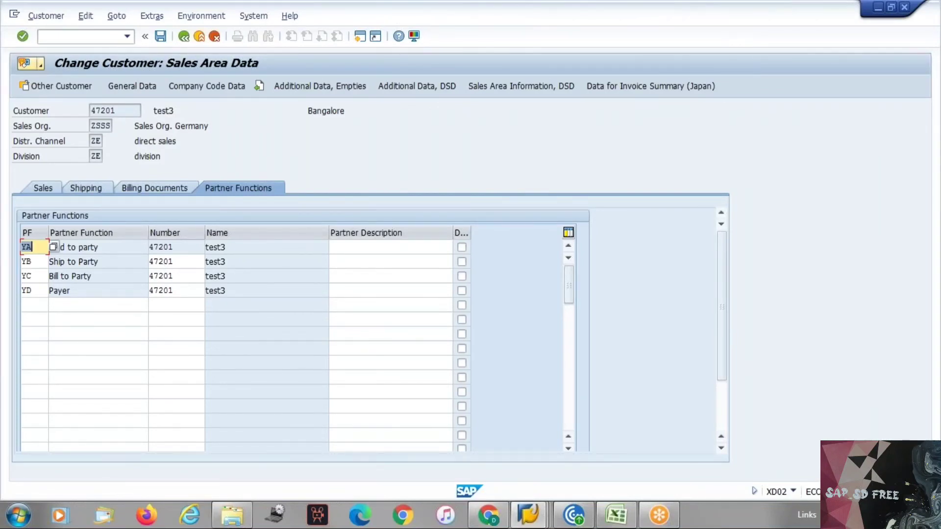
# Step through the sold-to, ship-to, bill-to and payer partner rows unchanged, then show shipping data
pyautogui.click(40, 261)
pyautogui.click(37, 276)
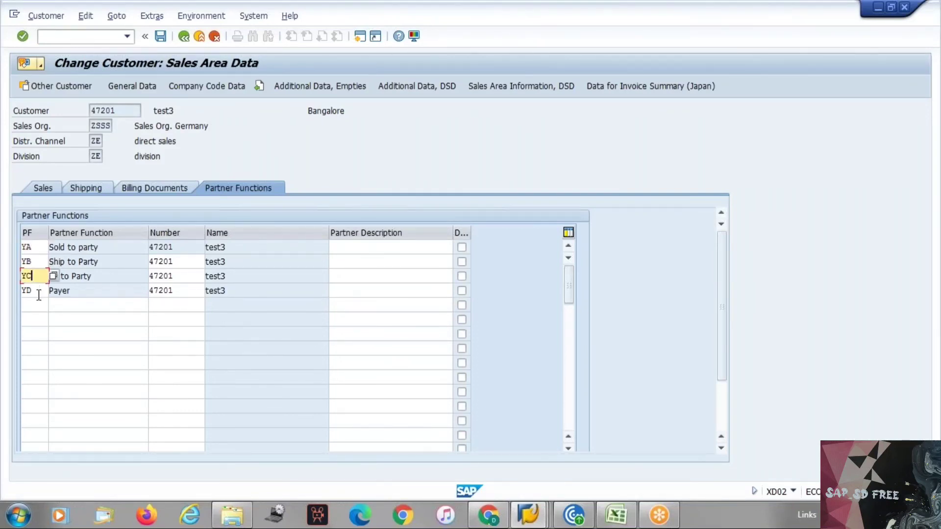
pyautogui.click(39, 291)
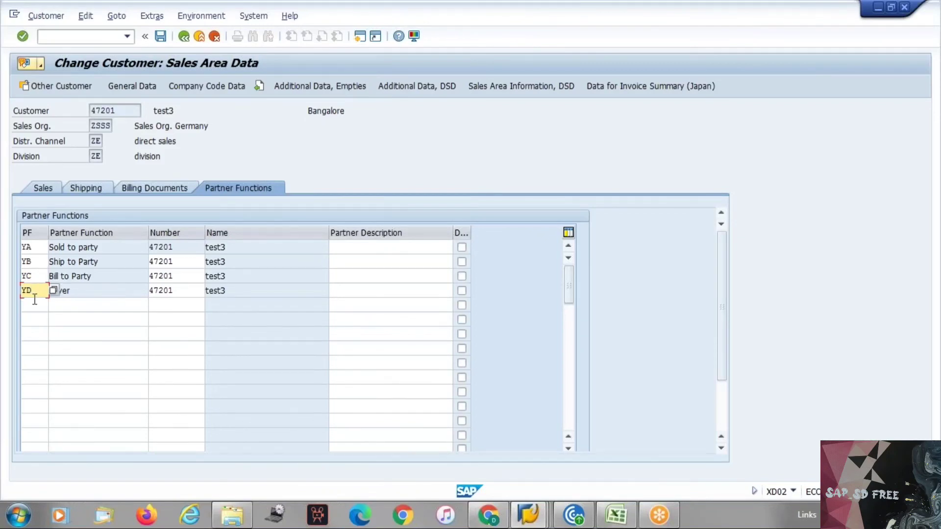
pyautogui.click(34, 306)
pyautogui.click(33, 320)
pyautogui.click(33, 333)
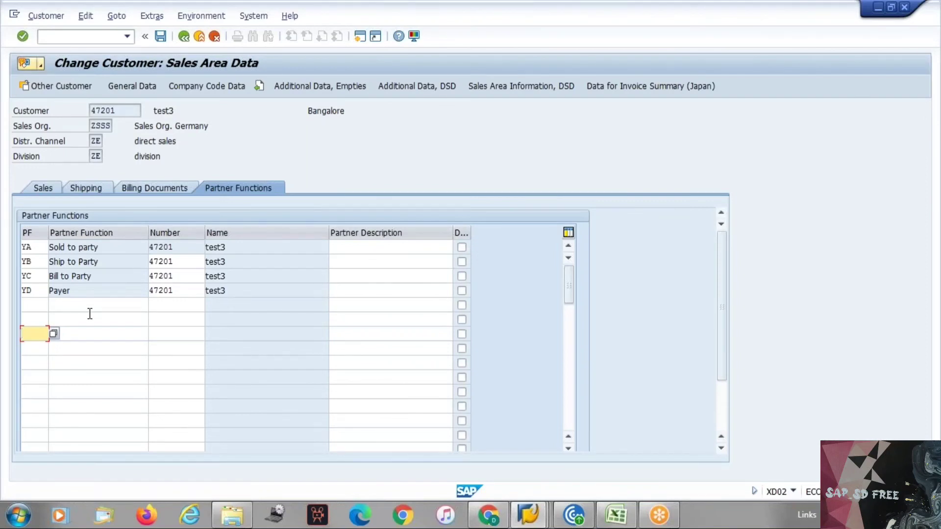
pyautogui.click(180, 247)
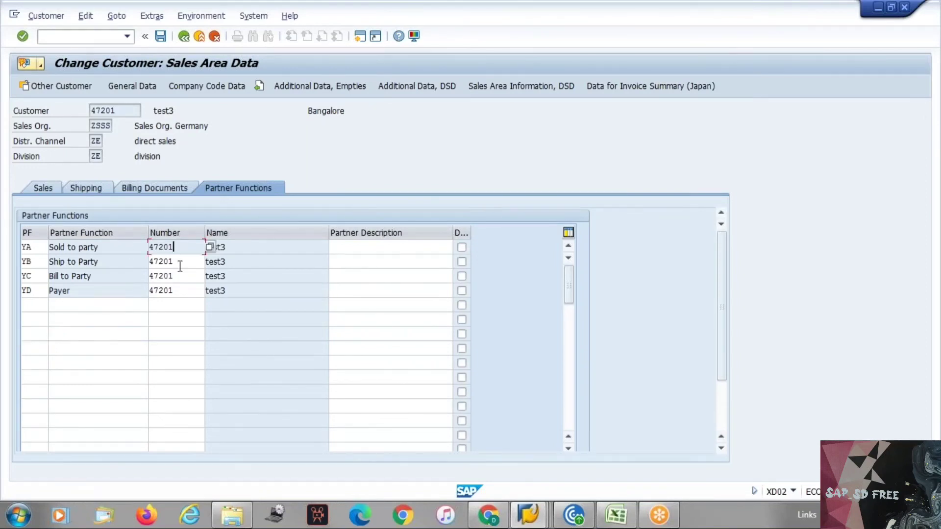
pyautogui.click(180, 266)
pyautogui.click(179, 275)
pyautogui.click(179, 286)
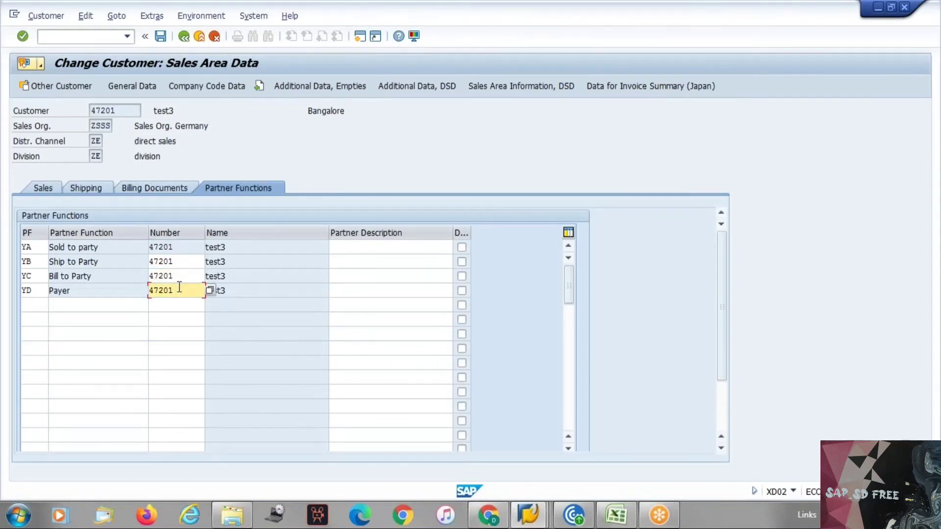
pyautogui.click(85, 191)
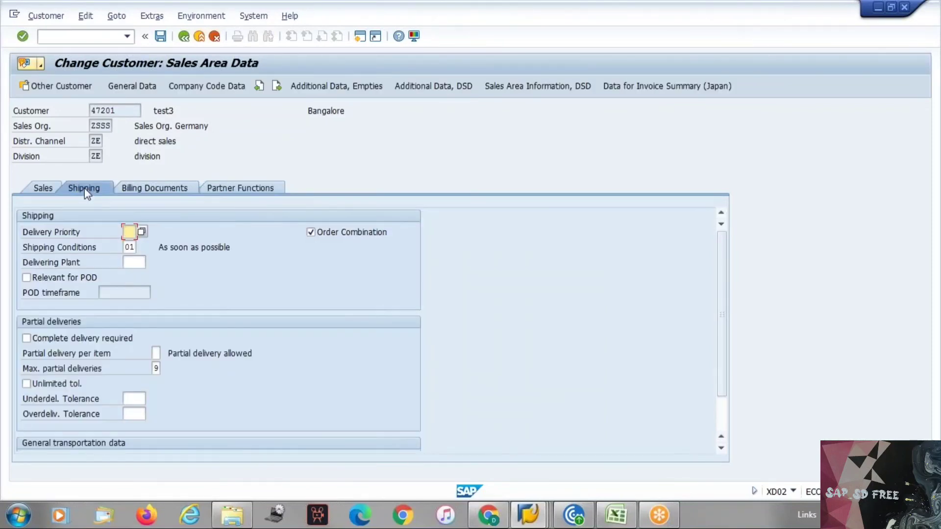
# On the Billing Documents tab, check the blank Incoterms and Terms of payment fields
pyautogui.click(128, 189)
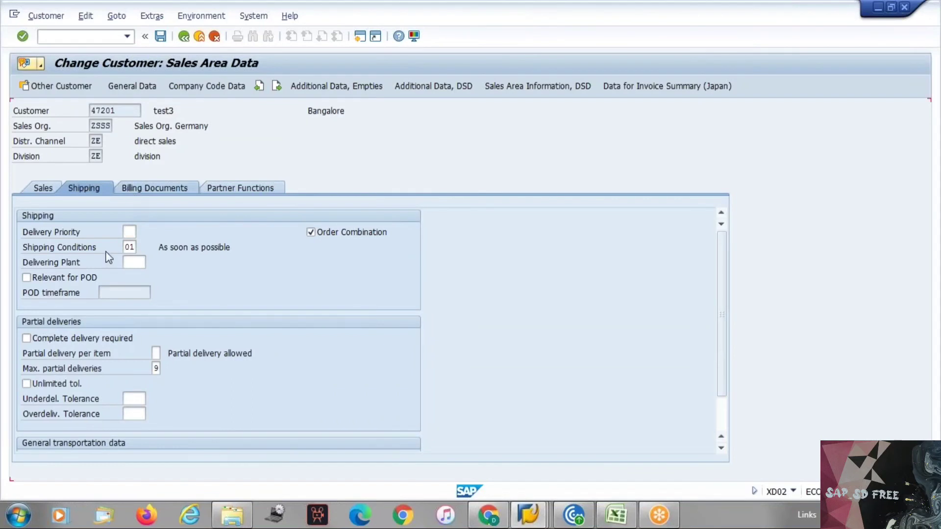
pyautogui.moveTo(38, 307); pyautogui.dragTo(101, 308)
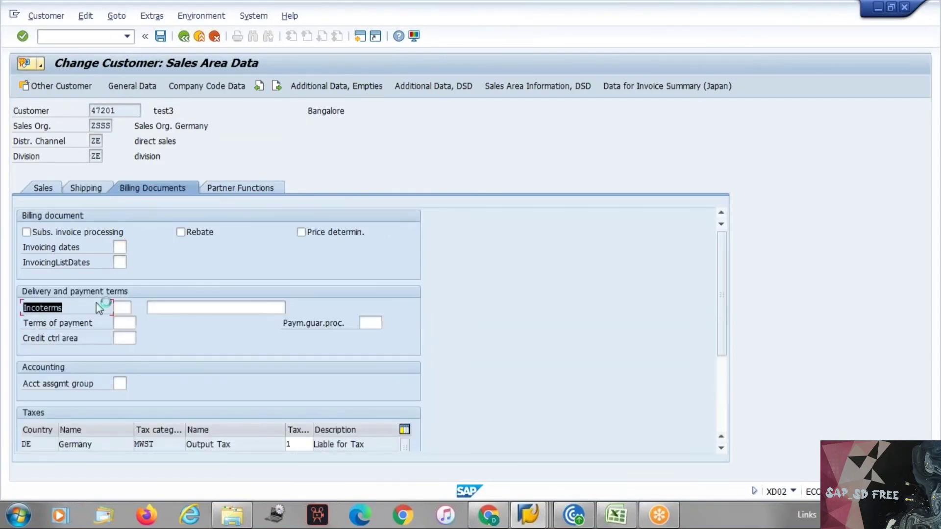
pyautogui.click(122, 308)
pyautogui.click(176, 308)
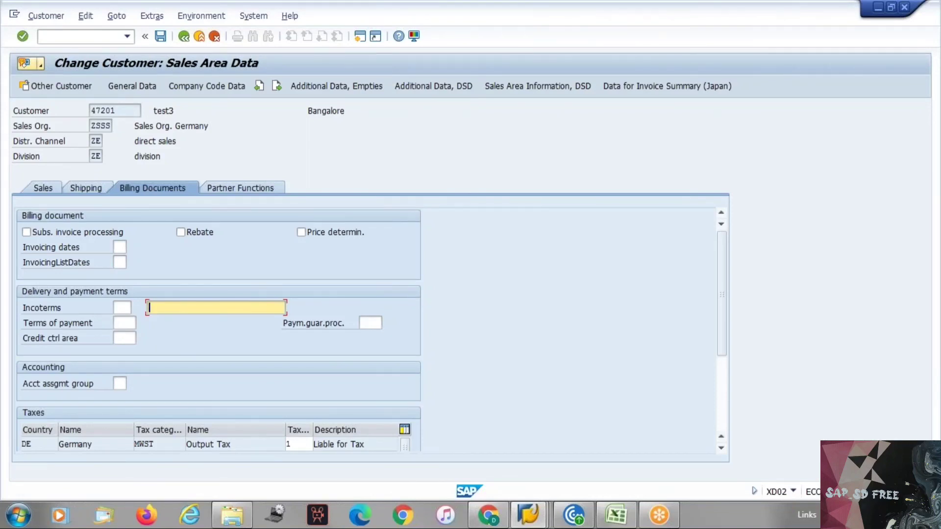
pyautogui.click(119, 319)
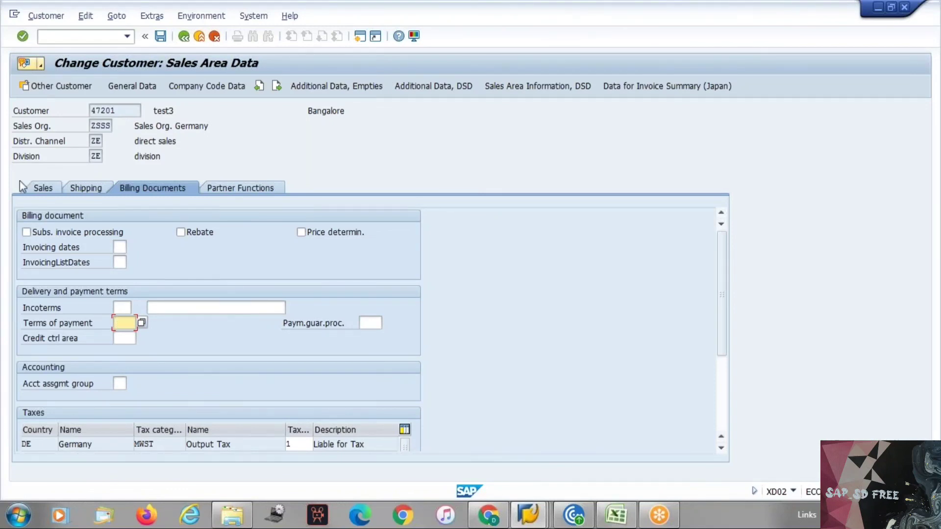
# On the Shipping tab, inspect Shipping Conditions 01 and the empty Delivering Plant field
pyautogui.click(93, 191)
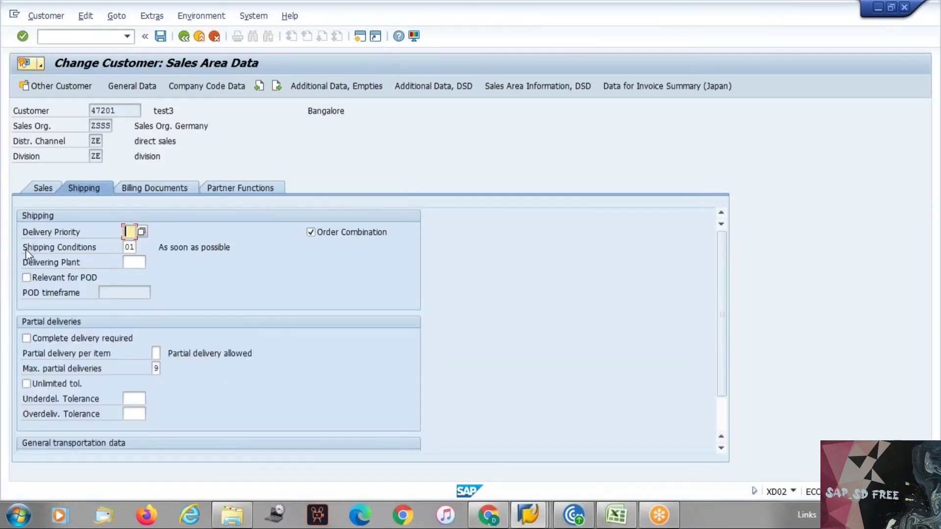
pyautogui.moveTo(26, 249); pyautogui.dragTo(119, 254)
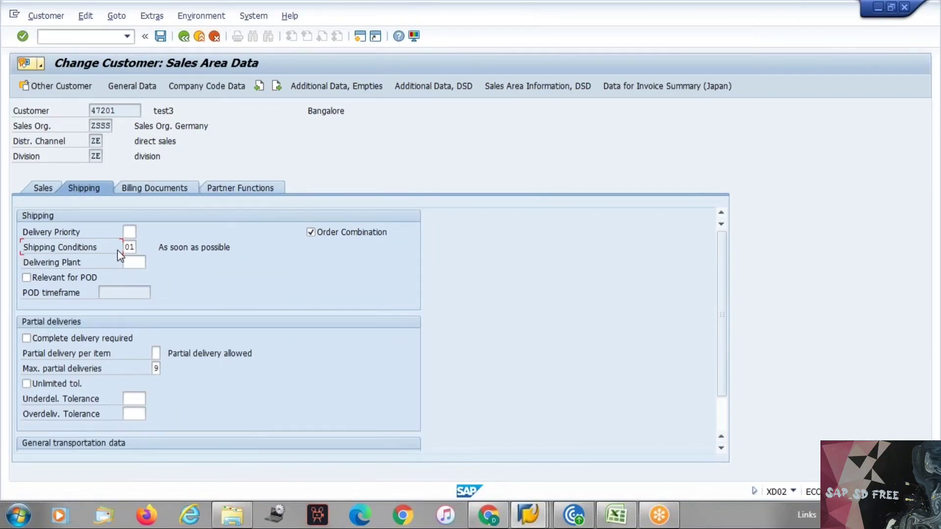
pyautogui.click(125, 250)
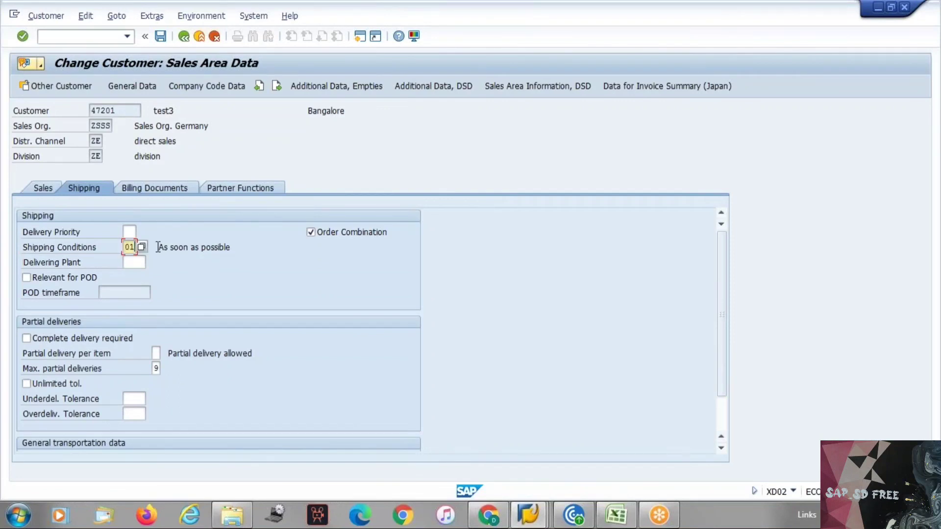
pyautogui.moveTo(122, 248); pyautogui.dragTo(133, 247)
pyautogui.doubleClick(32, 264)
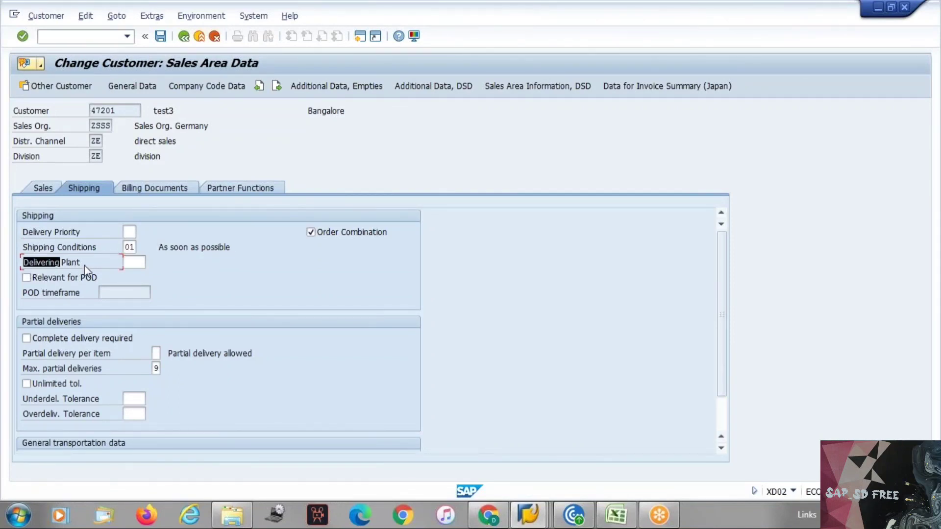
pyautogui.click(128, 262)
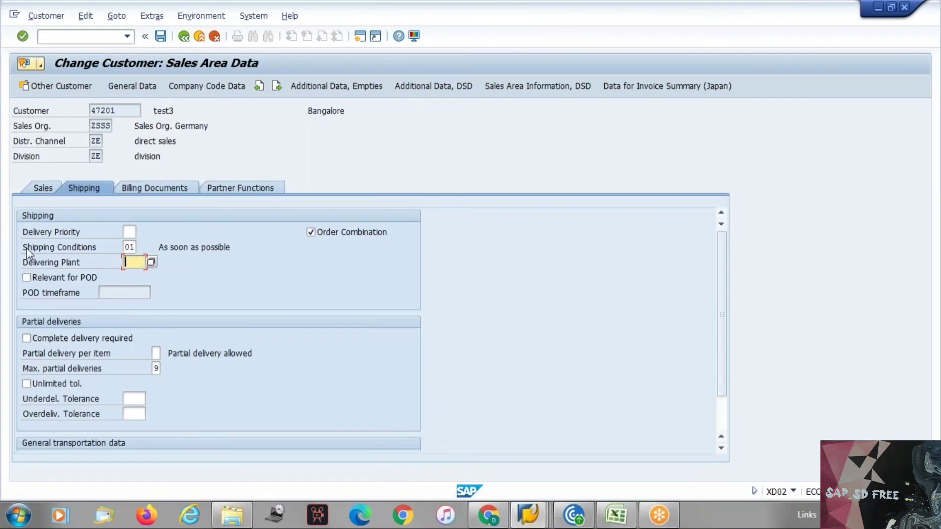
pyautogui.moveTo(25, 248); pyautogui.dragTo(35, 248)
pyautogui.moveTo(94, 251); pyautogui.dragTo(103, 248)
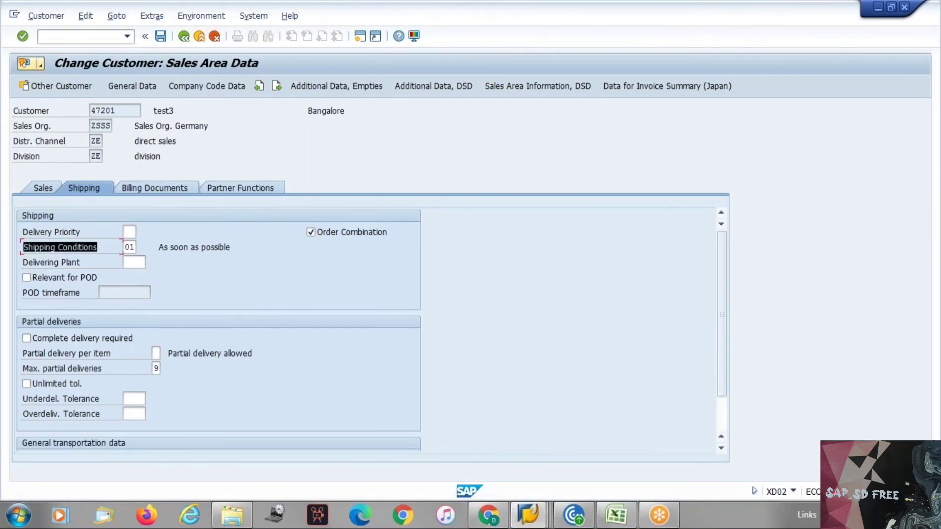
pyautogui.click(103, 248)
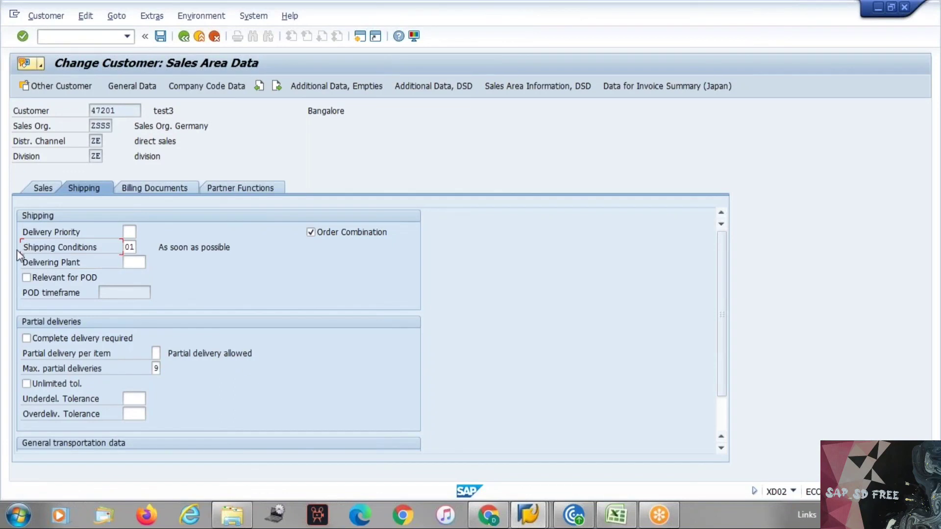
pyautogui.moveTo(21, 251); pyautogui.dragTo(113, 251)
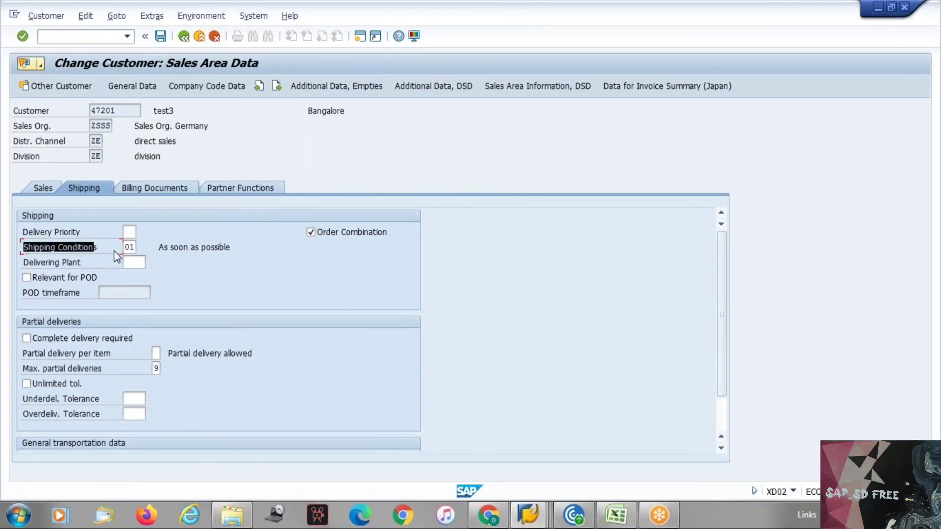
pyautogui.moveTo(24, 263); pyautogui.dragTo(79, 267)
pyautogui.click(139, 262)
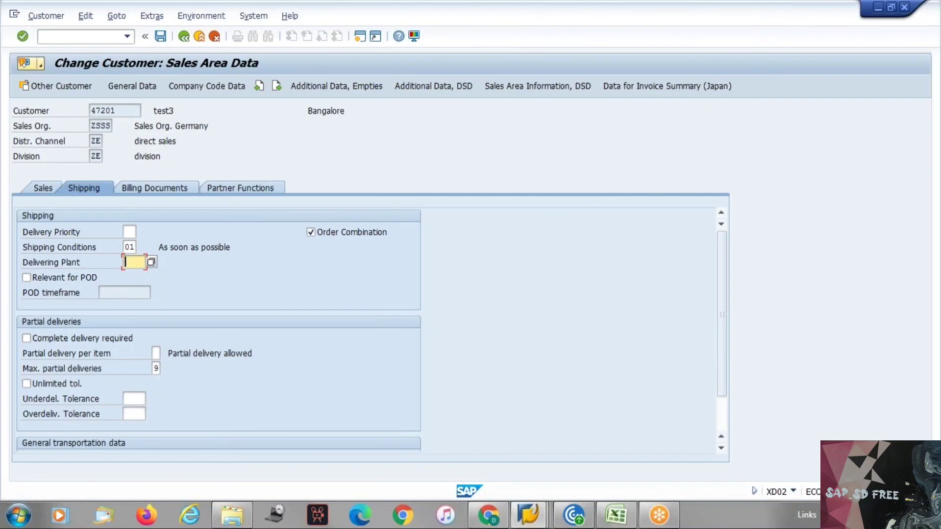
# On the Billing Documents tab, tick then untick Subs. invoice processing, leaving it unchecked
pyautogui.click(131, 190)
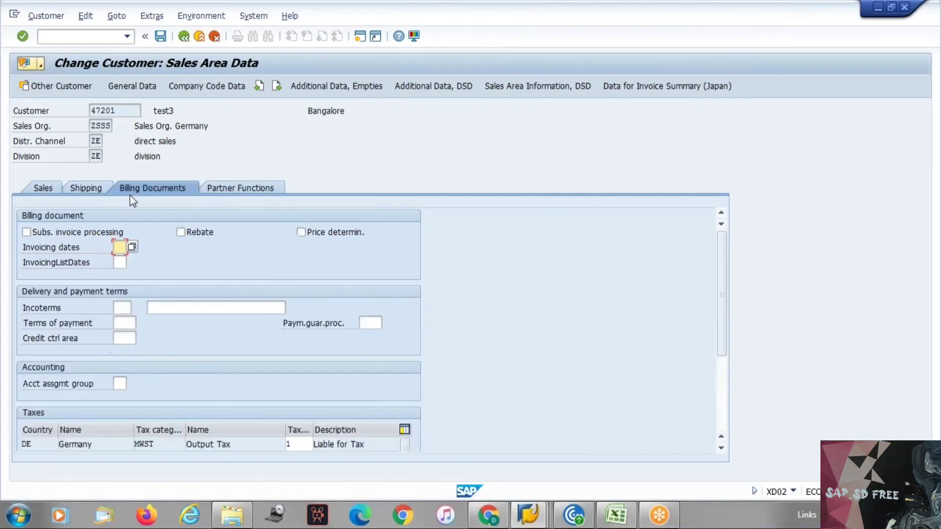
pyautogui.click(101, 233)
pyautogui.click(101, 233)
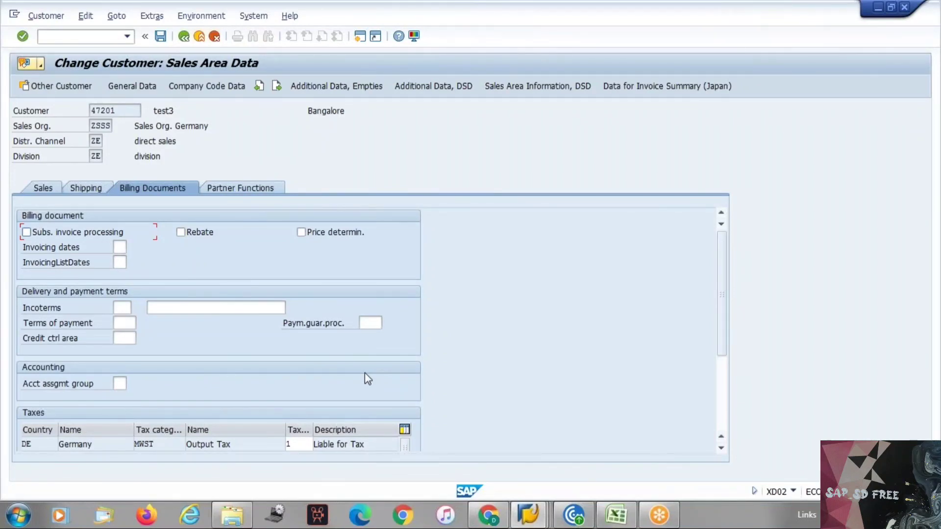
# Exit the customer change transaction with /n, returning to SAP Easy Access
pyautogui.click(48, 36)
pyautogui.write('/n')
pyautogui.press('Return')
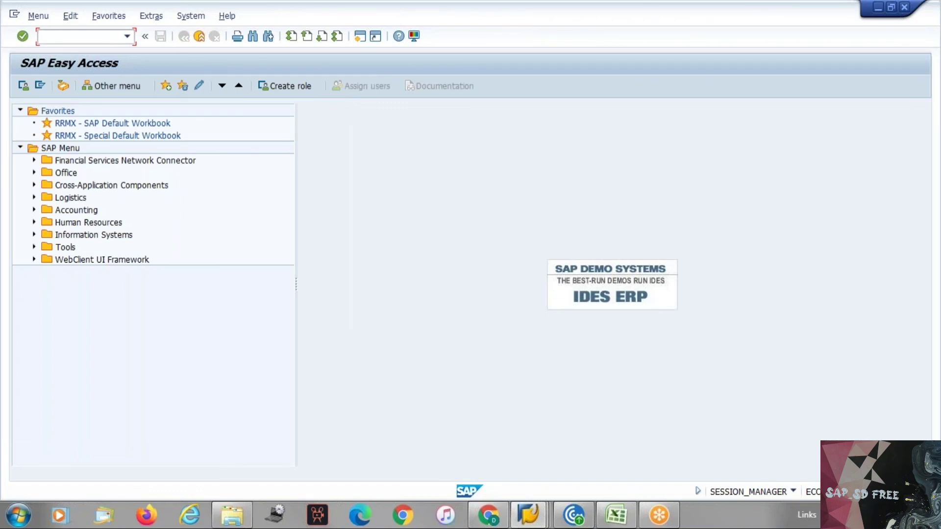
# In the SAP menu tree, expand Logistics > Materials Management
pyautogui.press('Down')
pyautogui.press('Tab')
pyautogui.press('Tab')
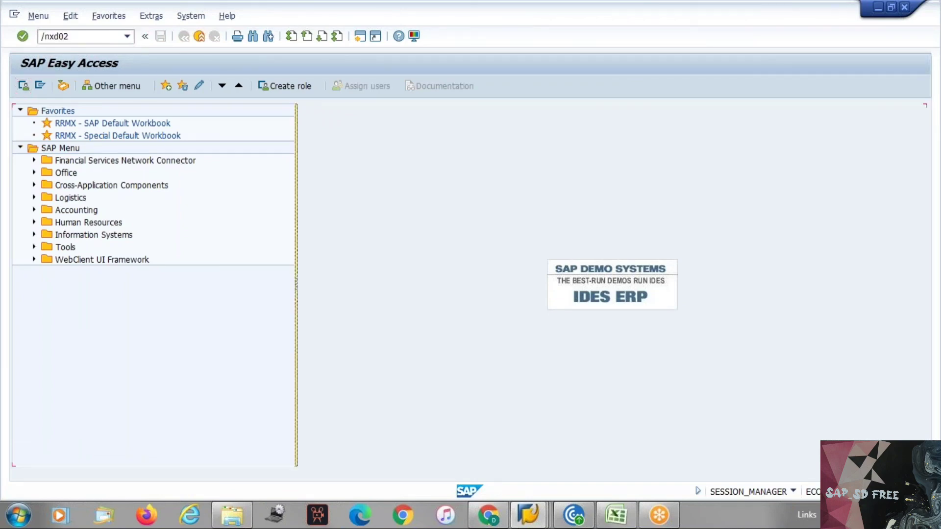
pyautogui.press('Tab')
pyautogui.press('Down')
pyautogui.press('Down')
pyautogui.press('Down')
pyautogui.press('Down')
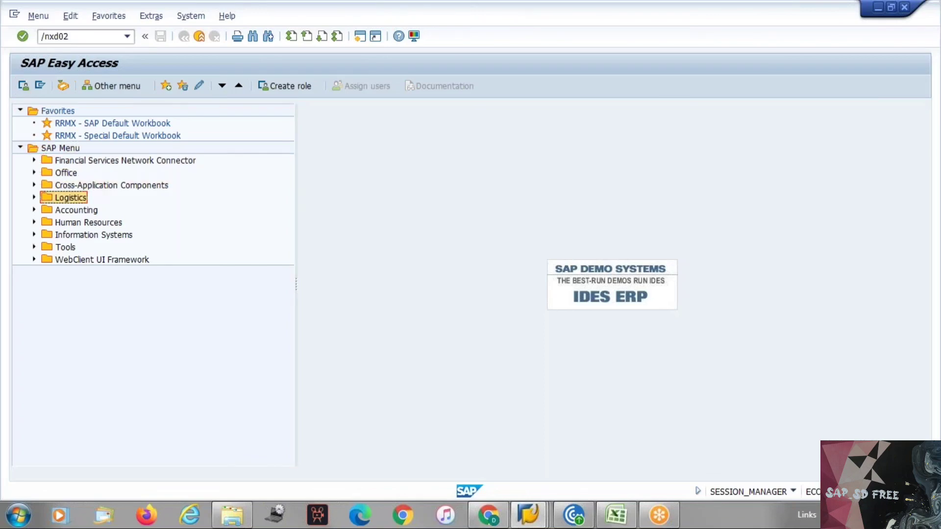
pyautogui.press('Right')
pyautogui.press('Down')
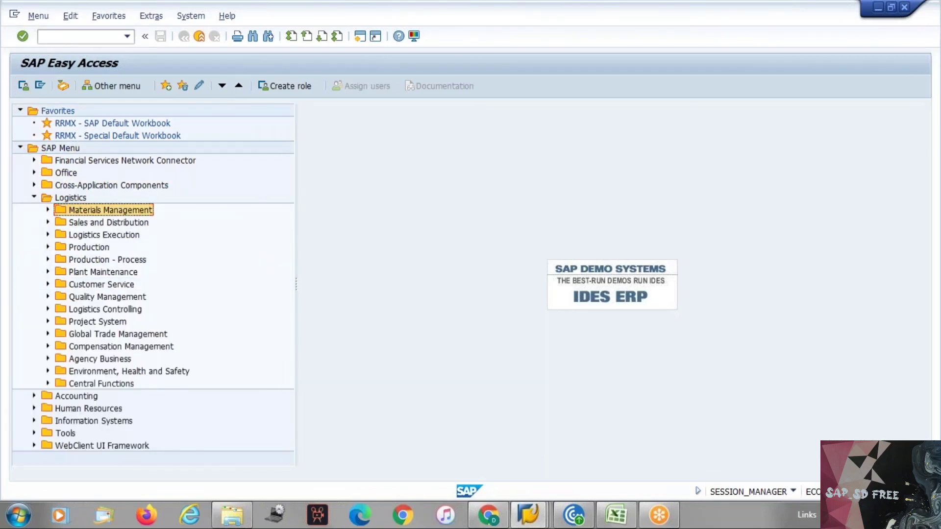
pyautogui.press('Right')
pyautogui.press('Down')
# Expand Material Master > Material > Create (General) and run MM01 - Immediately
pyautogui.press('Down')
pyautogui.press('Down')
pyautogui.press('Down')
pyautogui.press('Down')
pyautogui.press('Down')
pyautogui.press('Down')
pyautogui.press('Down')
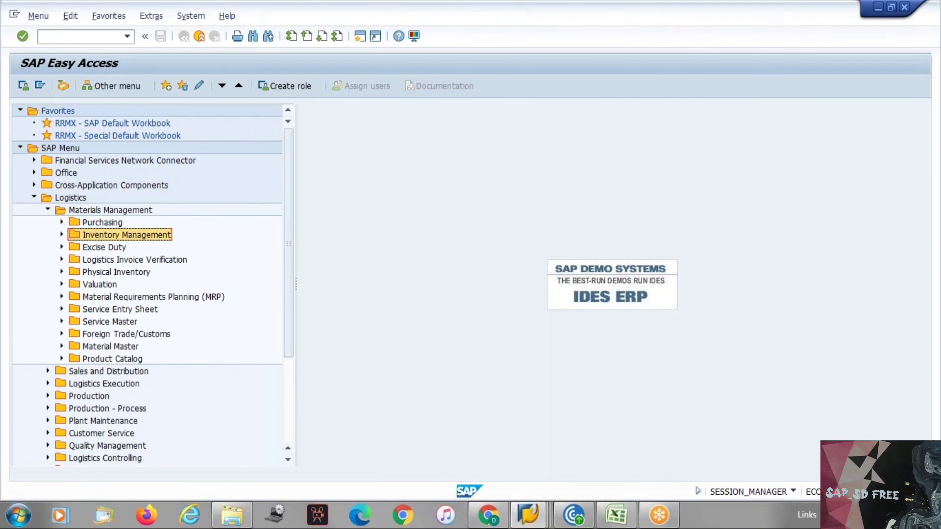
pyautogui.press('Down')
pyautogui.press('Down')
pyautogui.press('Down')
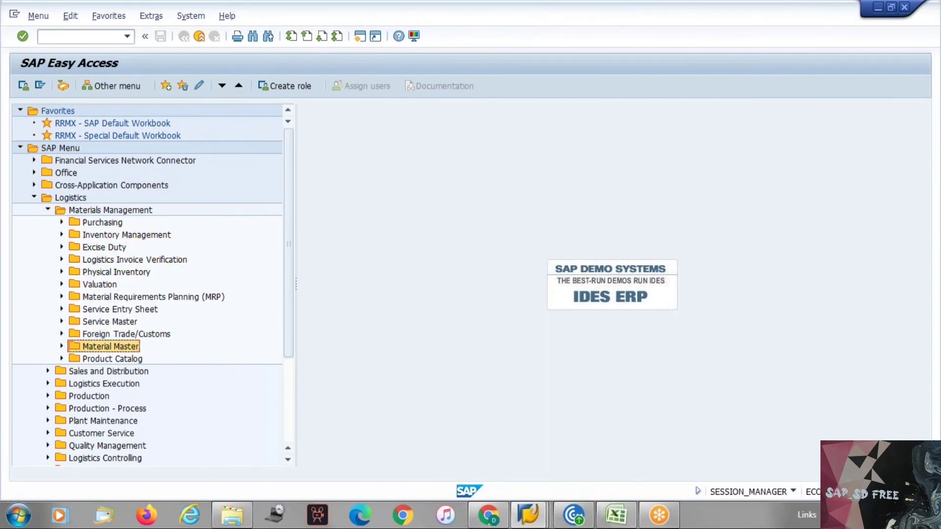
pyautogui.press('Right')
pyautogui.press('Down')
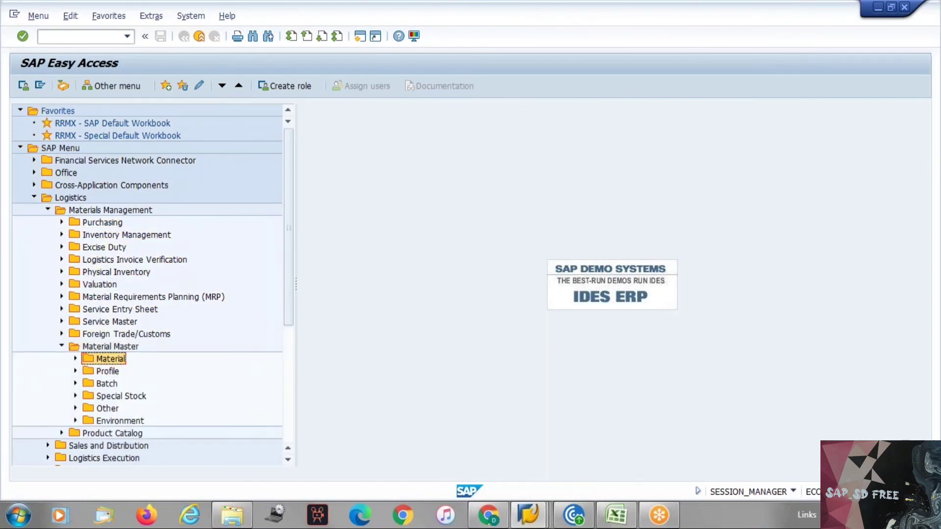
pyautogui.press('Right')
pyautogui.press('Down')
pyautogui.press('Right')
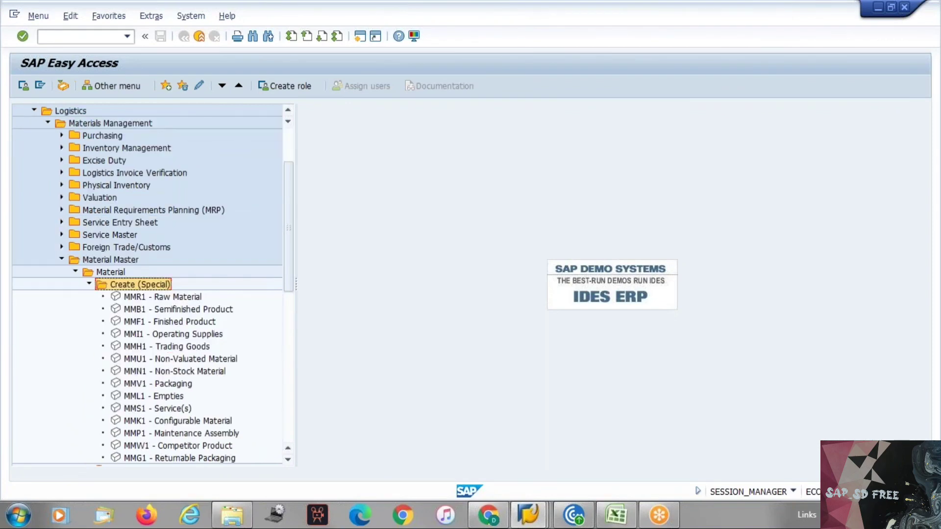
pyautogui.press('Left')
pyautogui.press('Down')
pyautogui.press('Right')
pyautogui.press('Down')
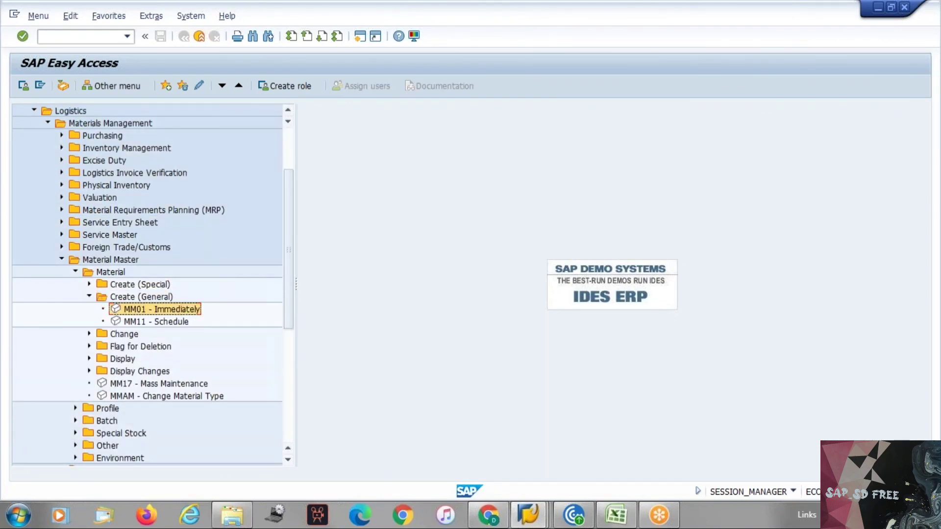
pyautogui.press('Return')
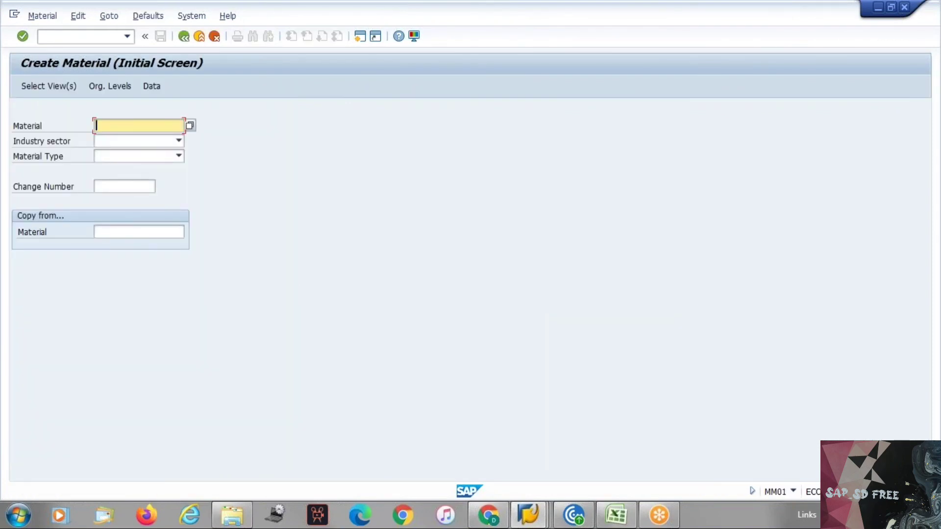